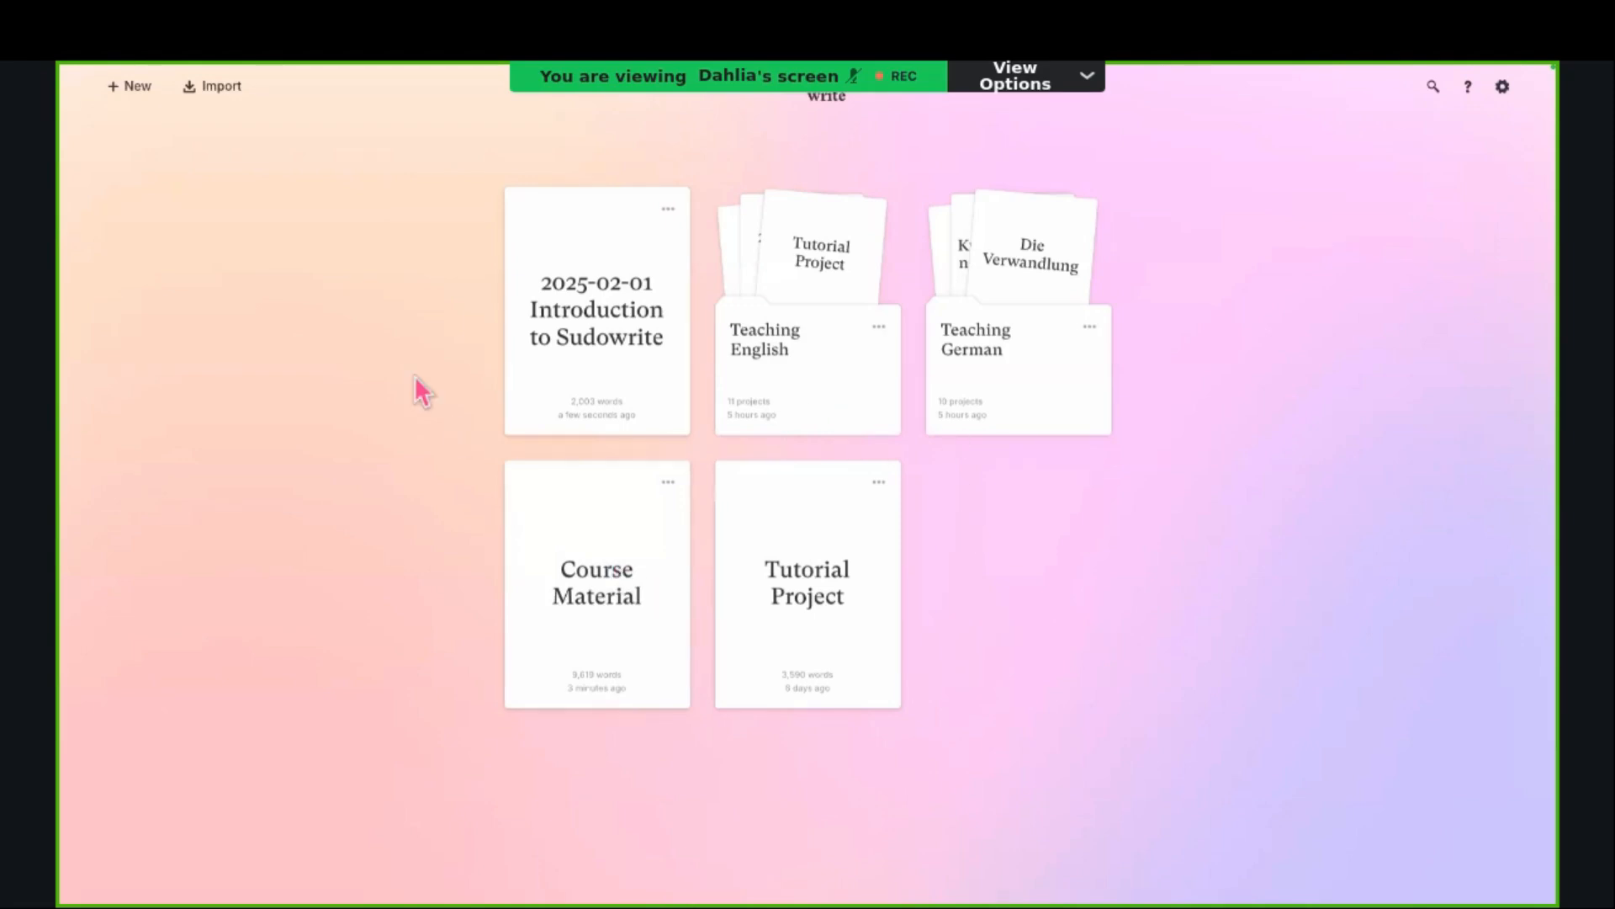
{"action": "left_click", "coordinate": [127, 111]}
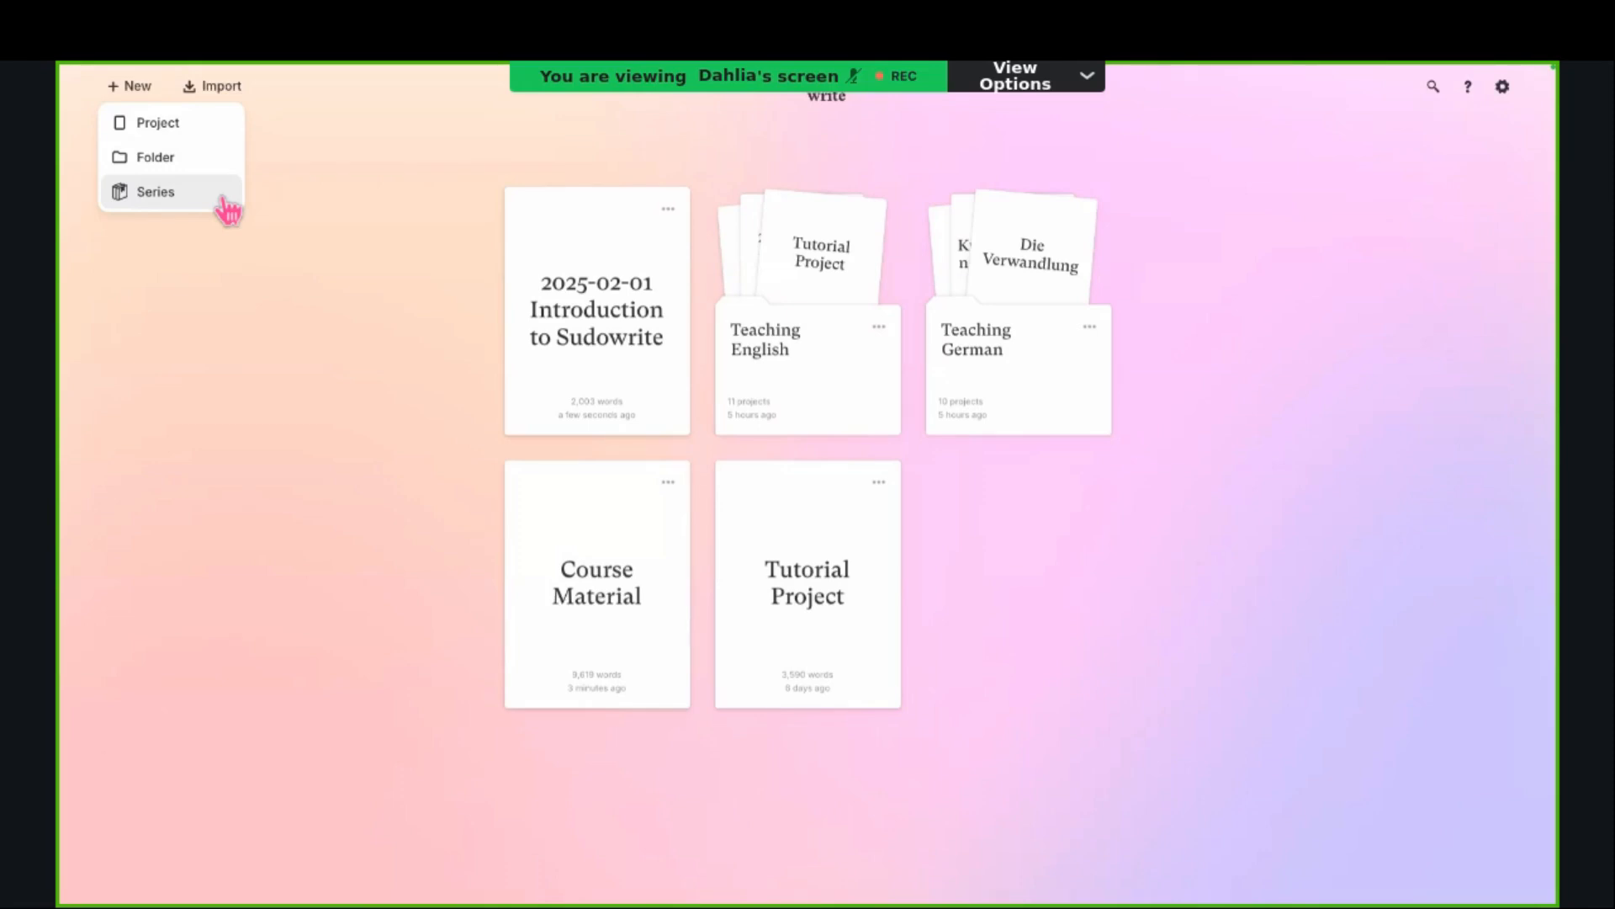
{"action": "left_click", "coordinate": [235, 94]}
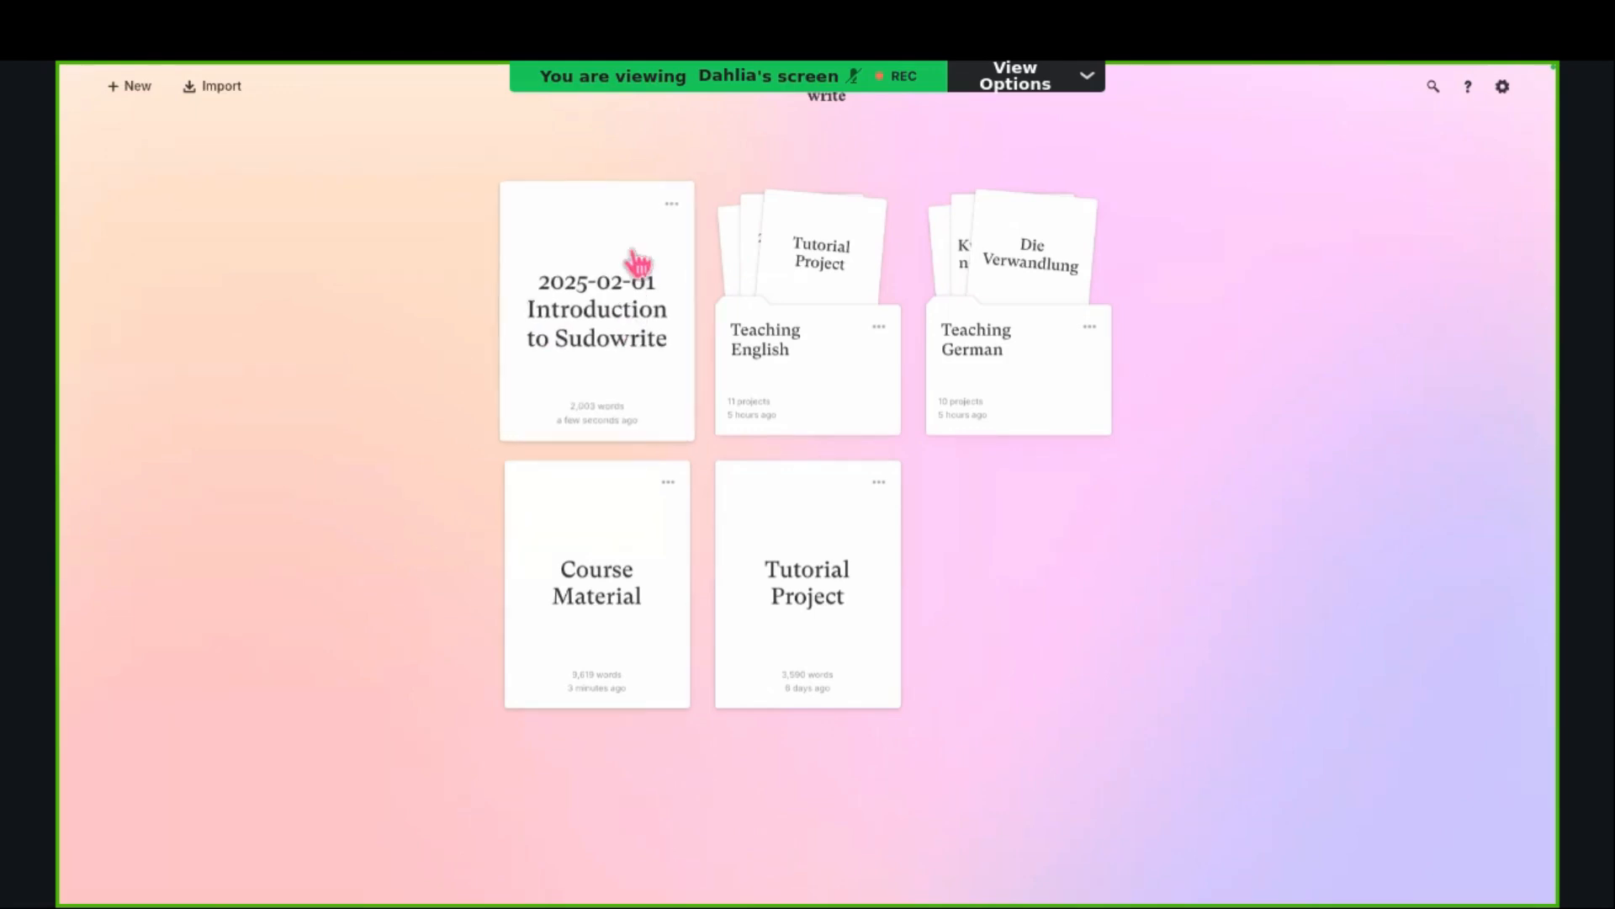
Step: Delete the project "2025-02-01 Introduction to Sudowrite"
{"action": "left_click", "coordinate": [671, 210]}
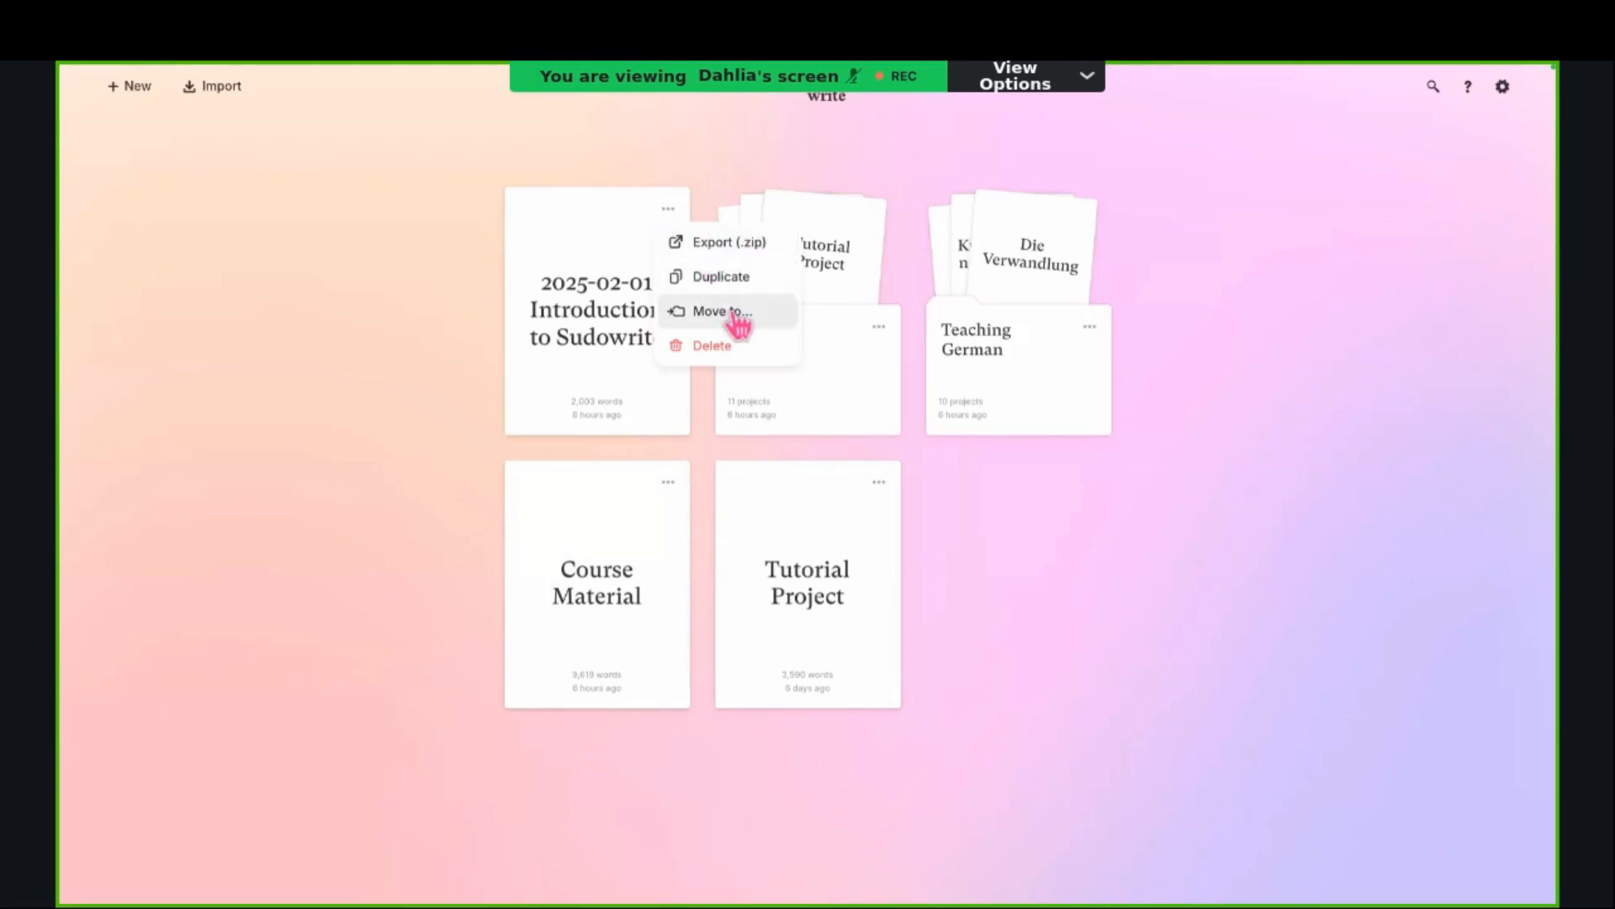
{"action": "left_click", "coordinate": [725, 349]}
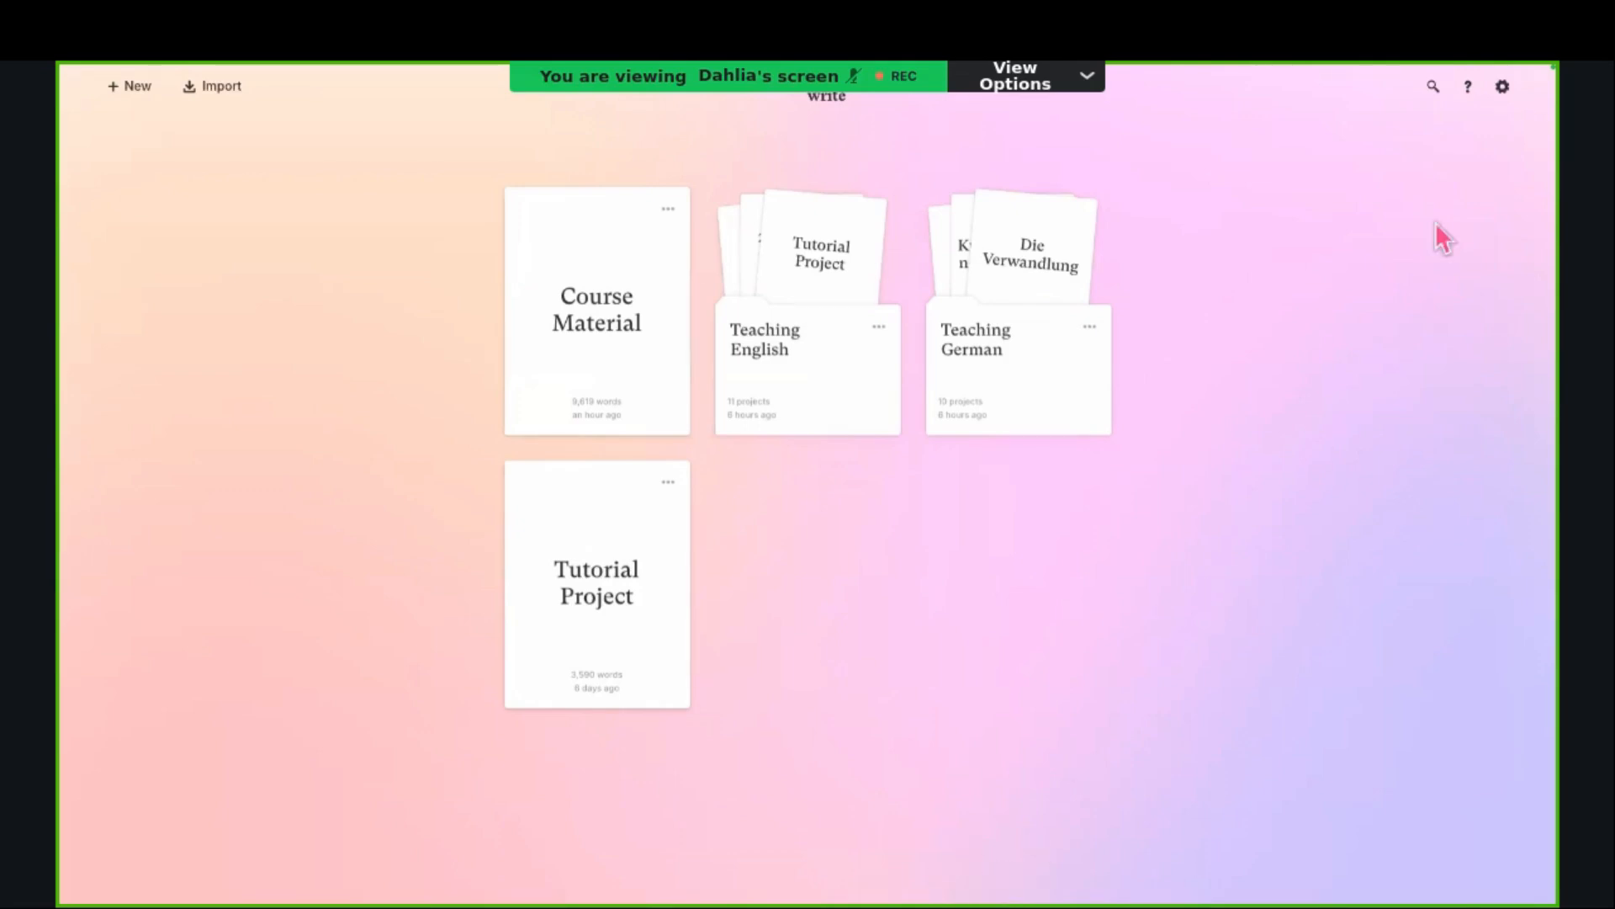
Step: Restore "2025-02-01 Introduction to Sudowrite" from the deleted projects and return to the project overview
{"action": "left_click", "coordinate": [1503, 86]}
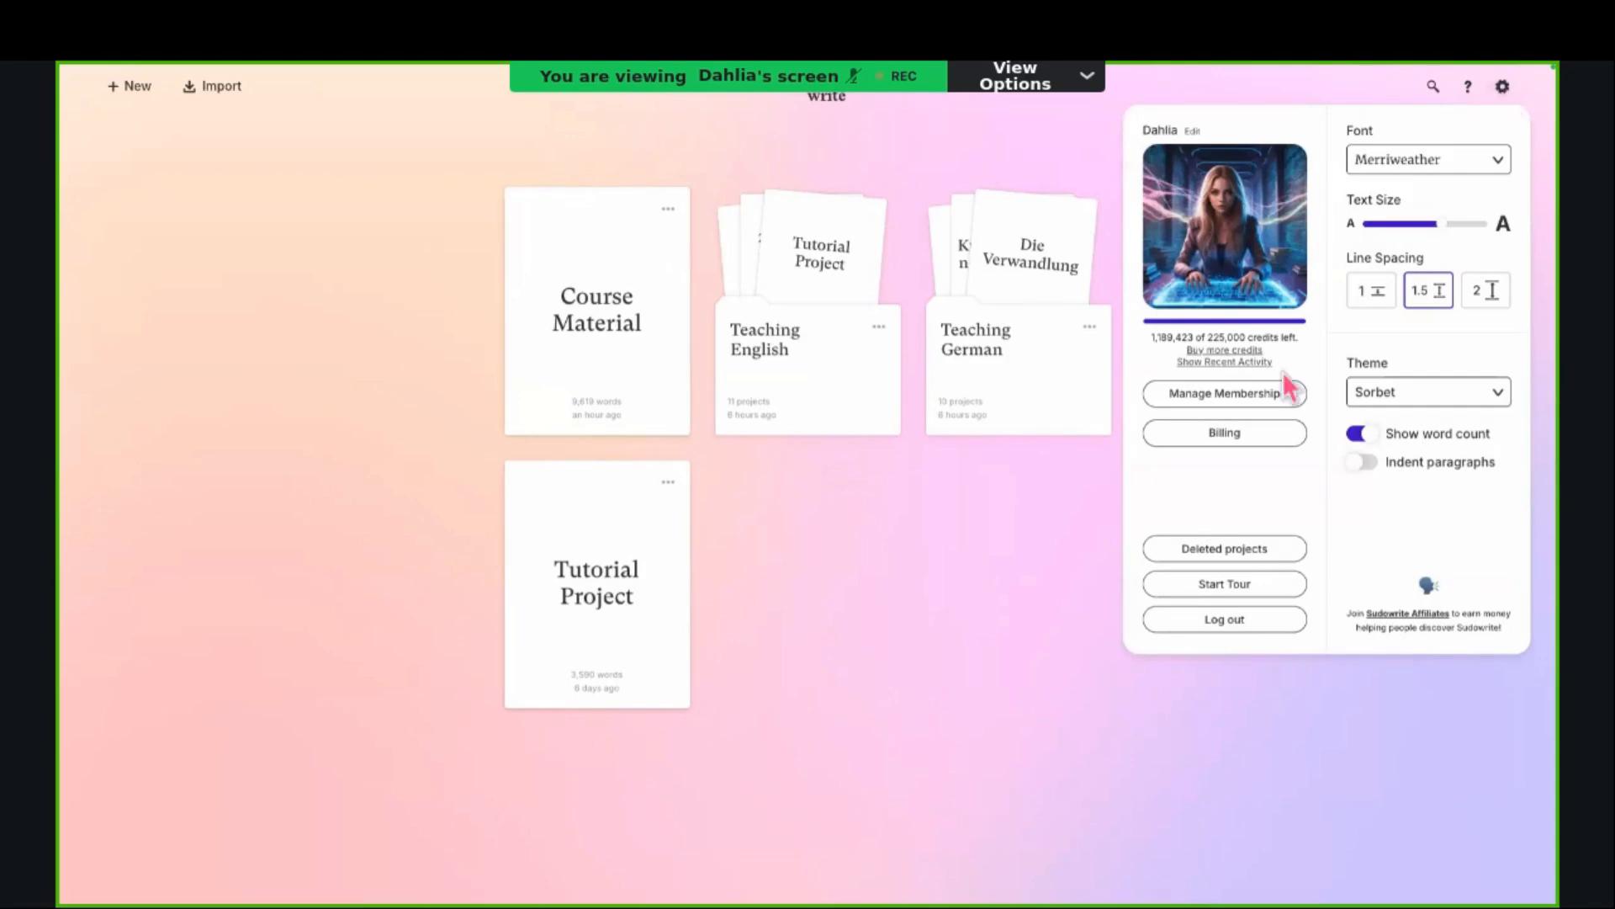
{"action": "left_click", "coordinate": [1235, 548]}
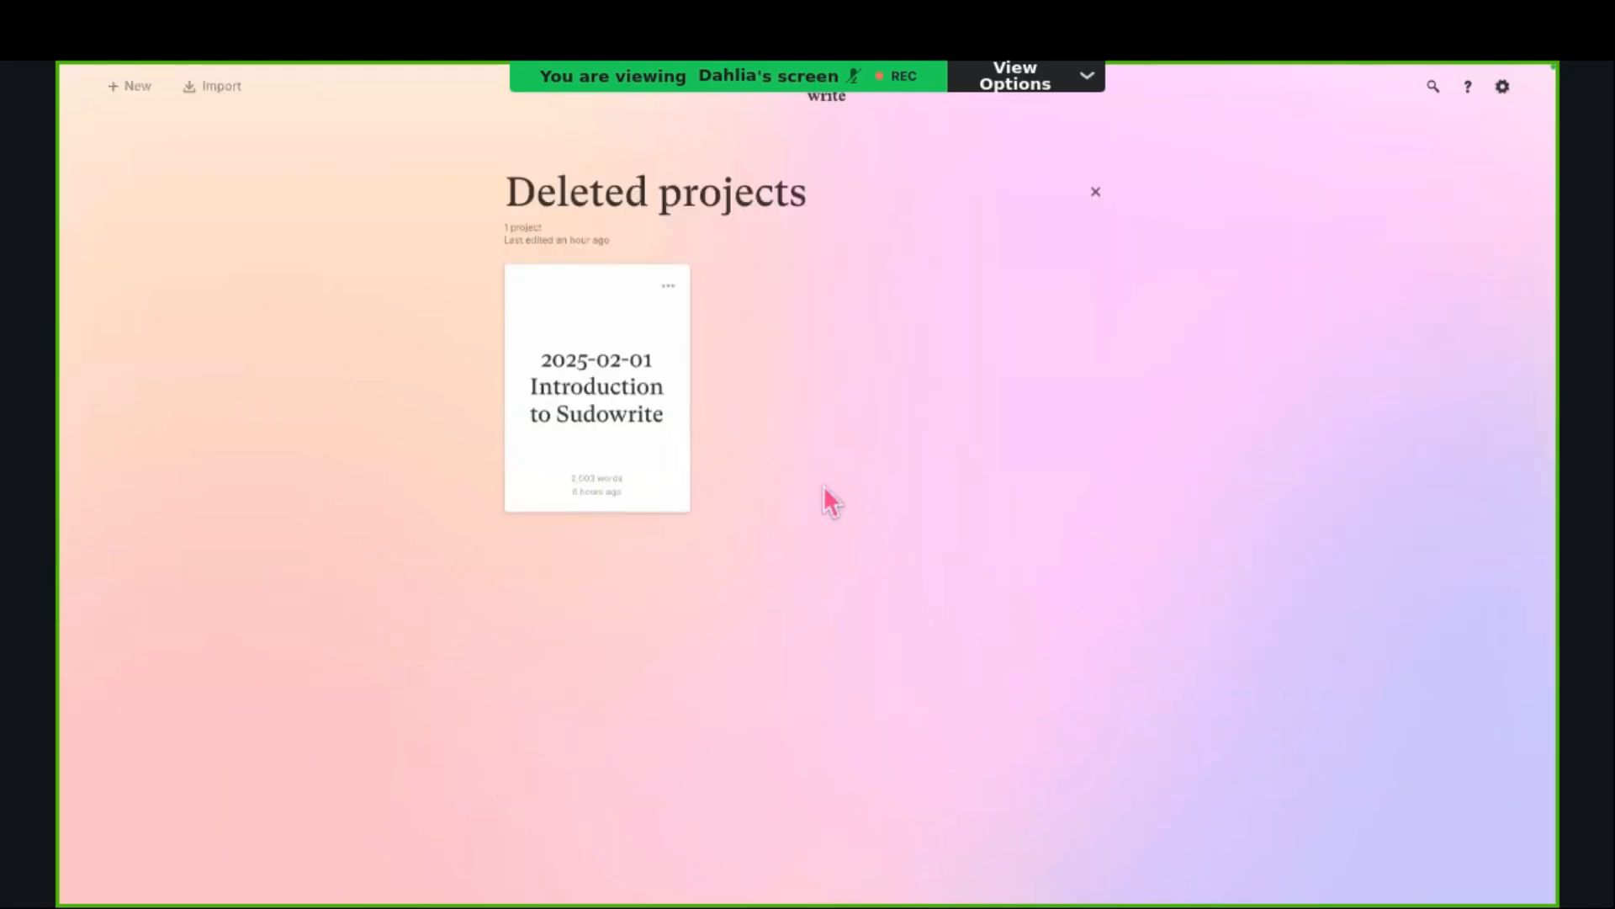
{"action": "left_click", "coordinate": [673, 283]}
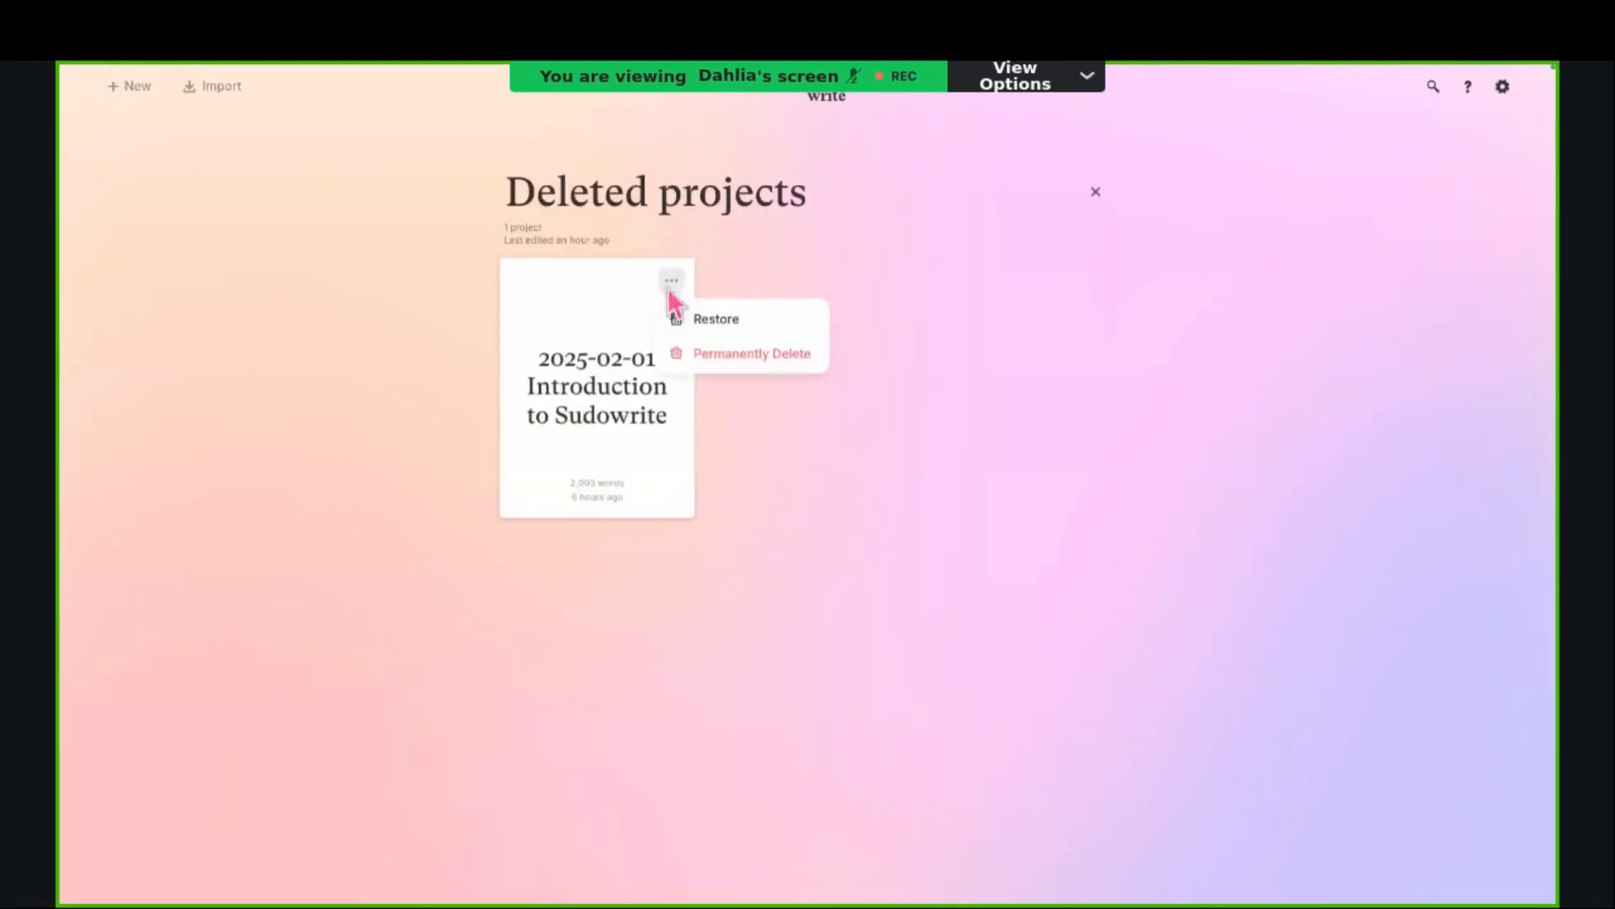
{"action": "left_click", "coordinate": [722, 320]}
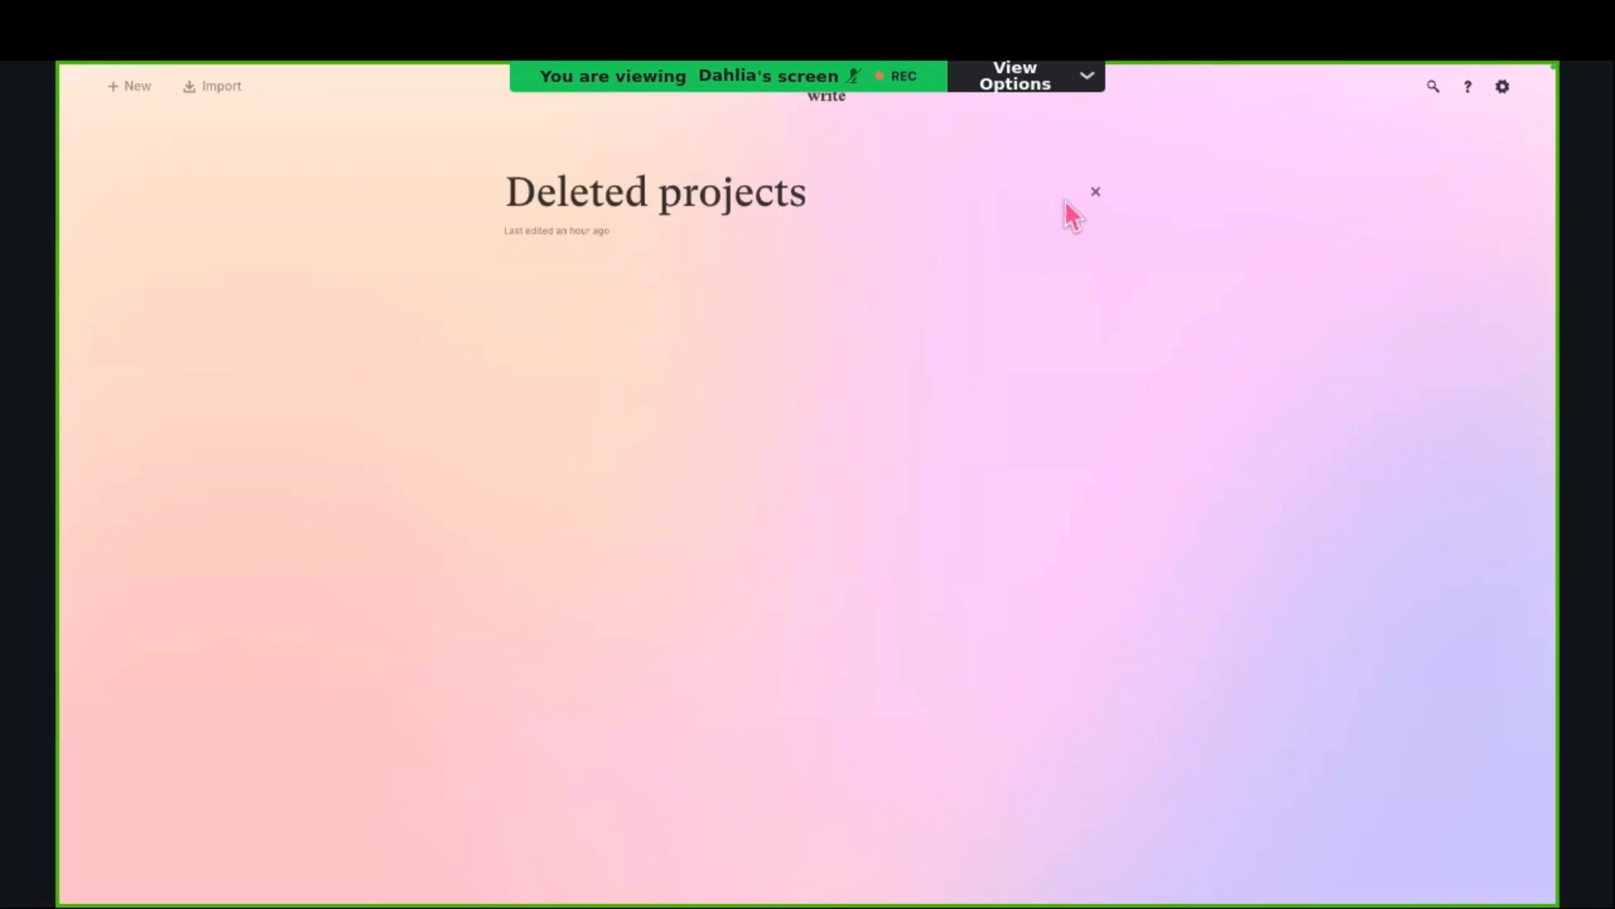
{"action": "left_click", "coordinate": [1096, 193]}
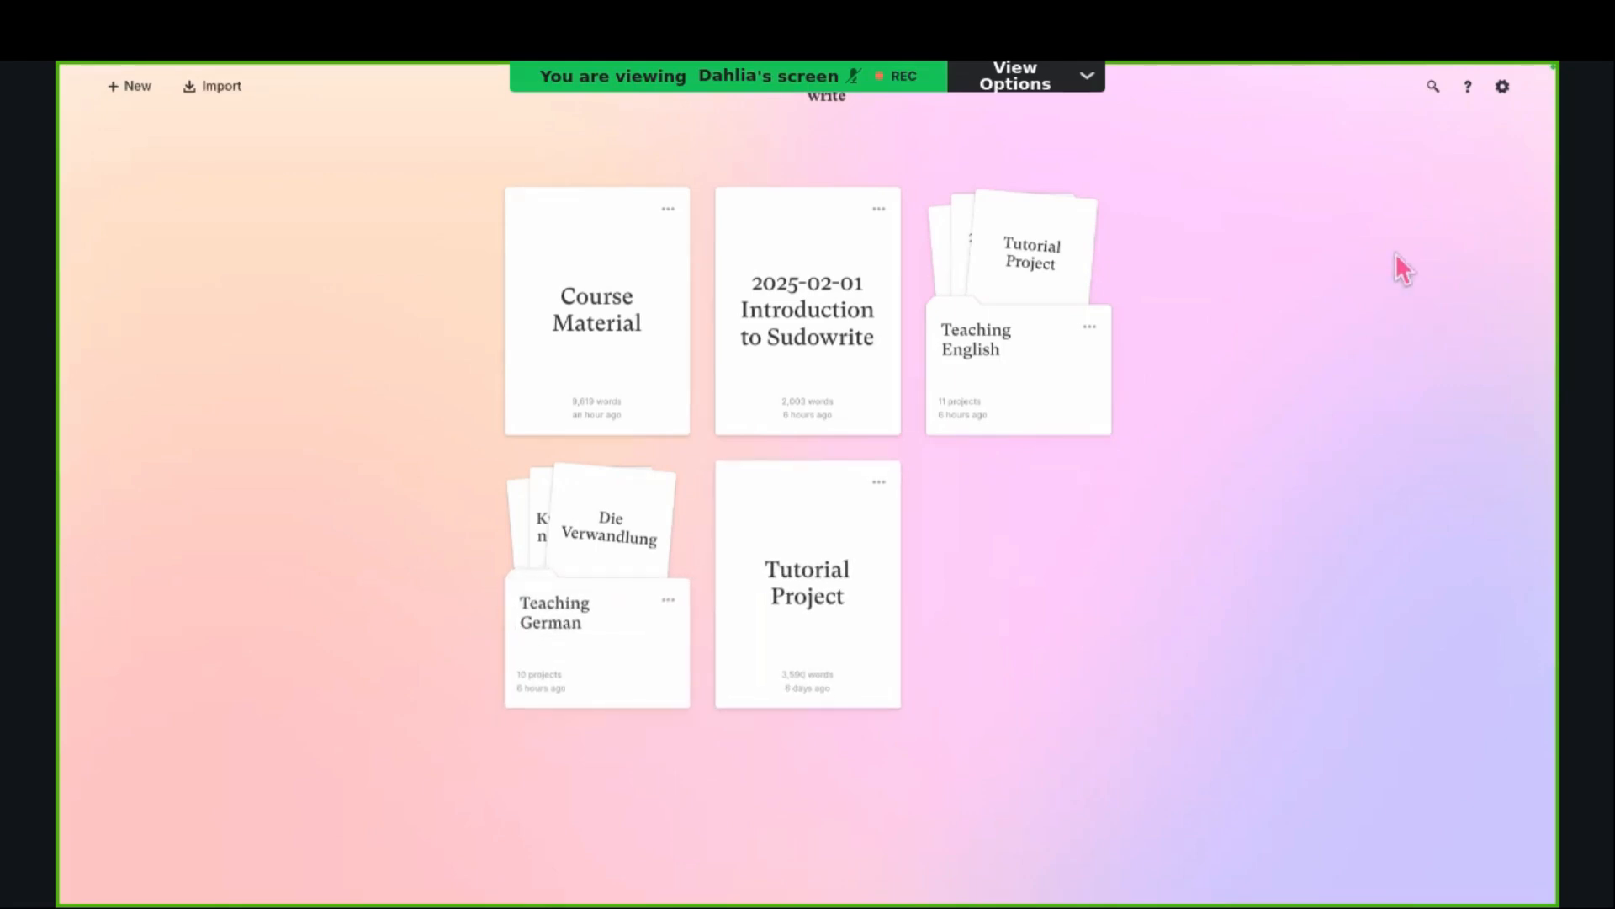
Step: View the help resources and contact options, and close them
{"action": "left_click", "coordinate": [1465, 94]}
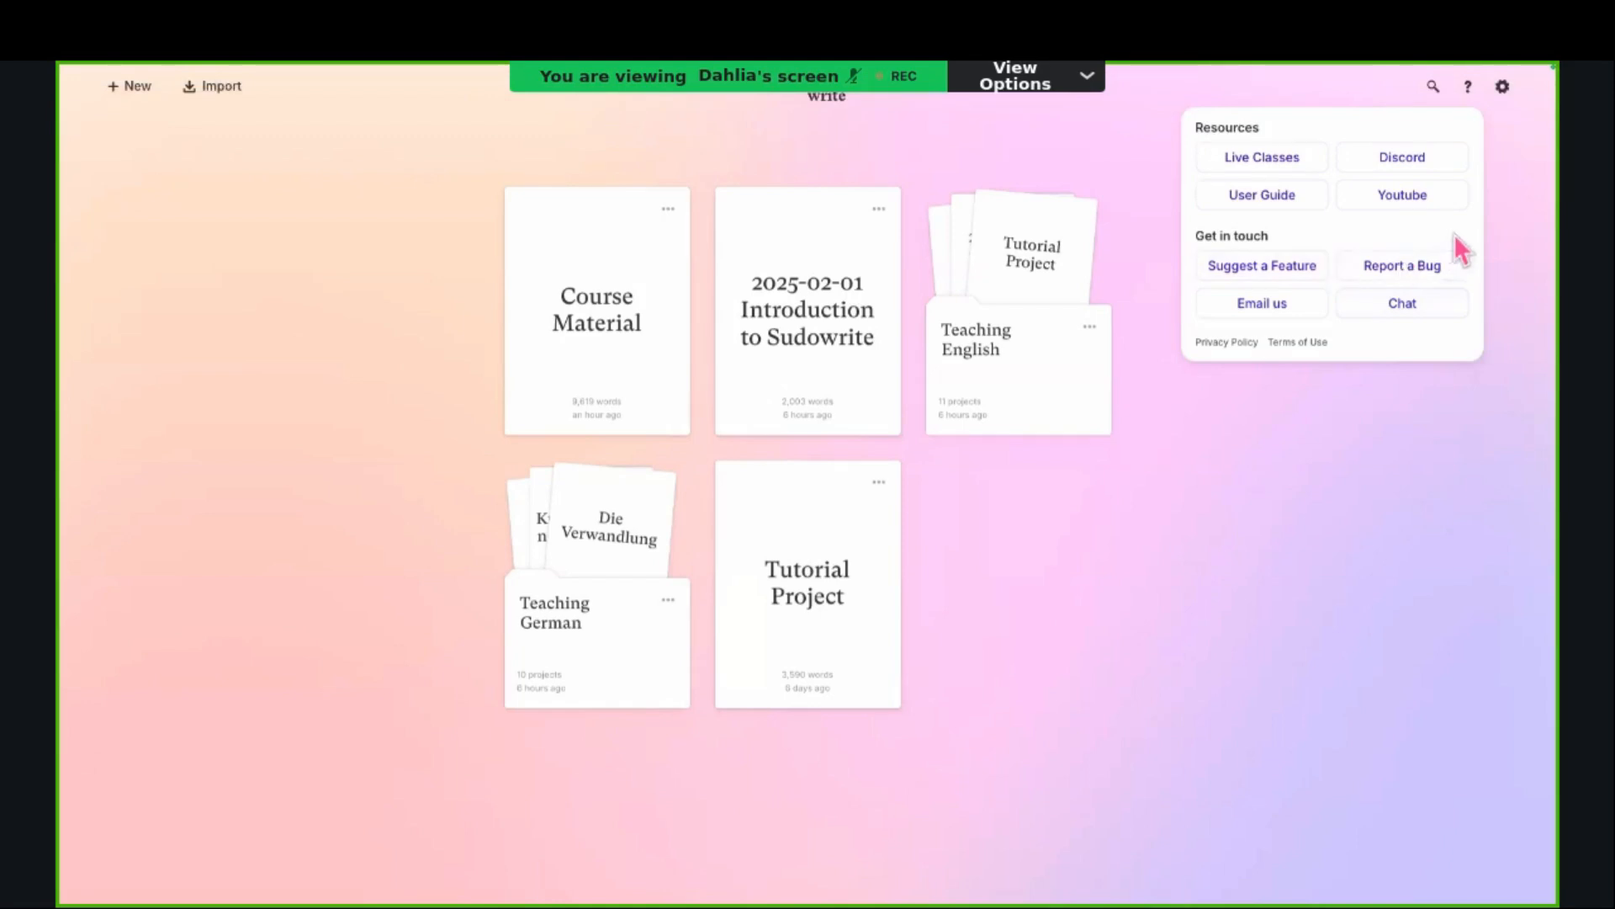
{"action": "left_click", "coordinate": [1507, 150]}
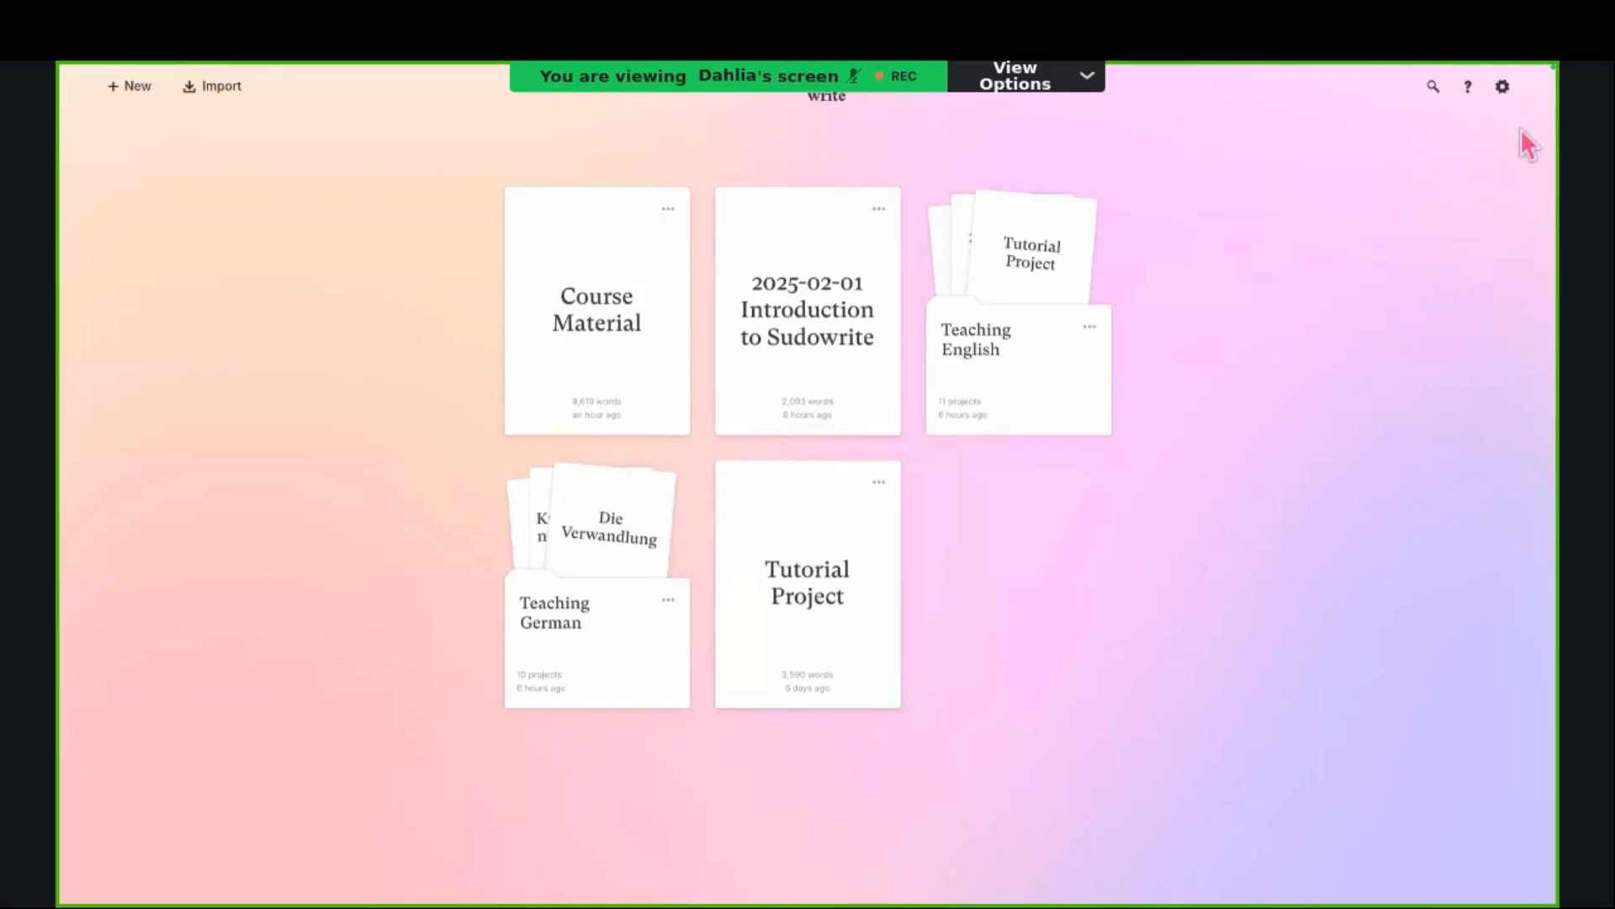
Step: Search the projects for "Whisp" and clear the search
{"action": "left_click", "coordinate": [1433, 87]}
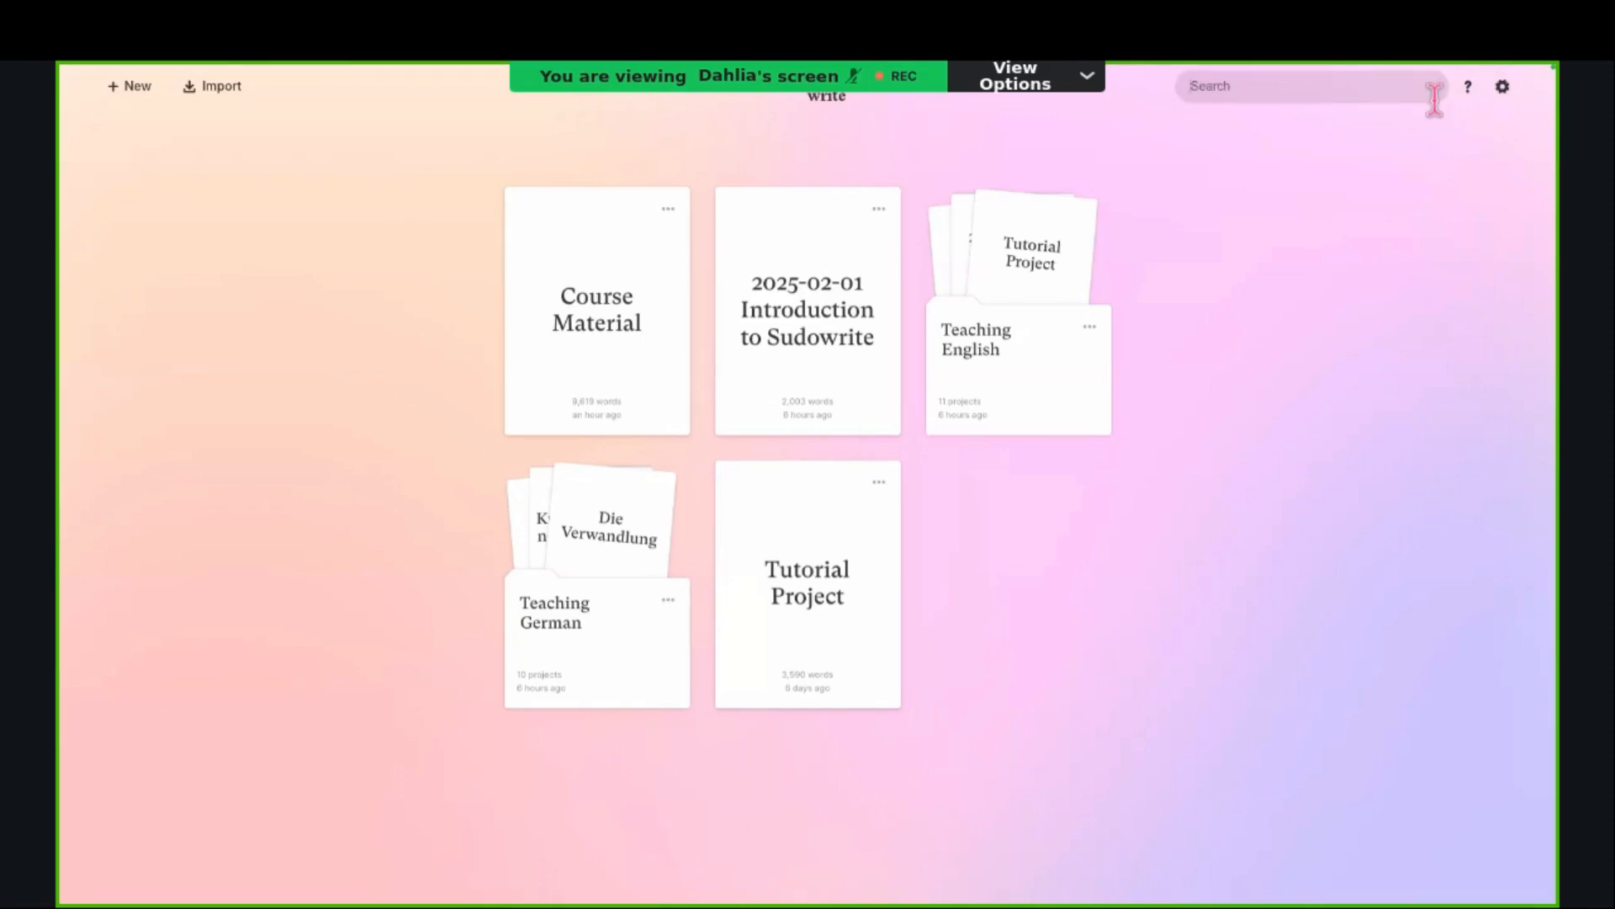
{"action": "type", "text": "Whs"}
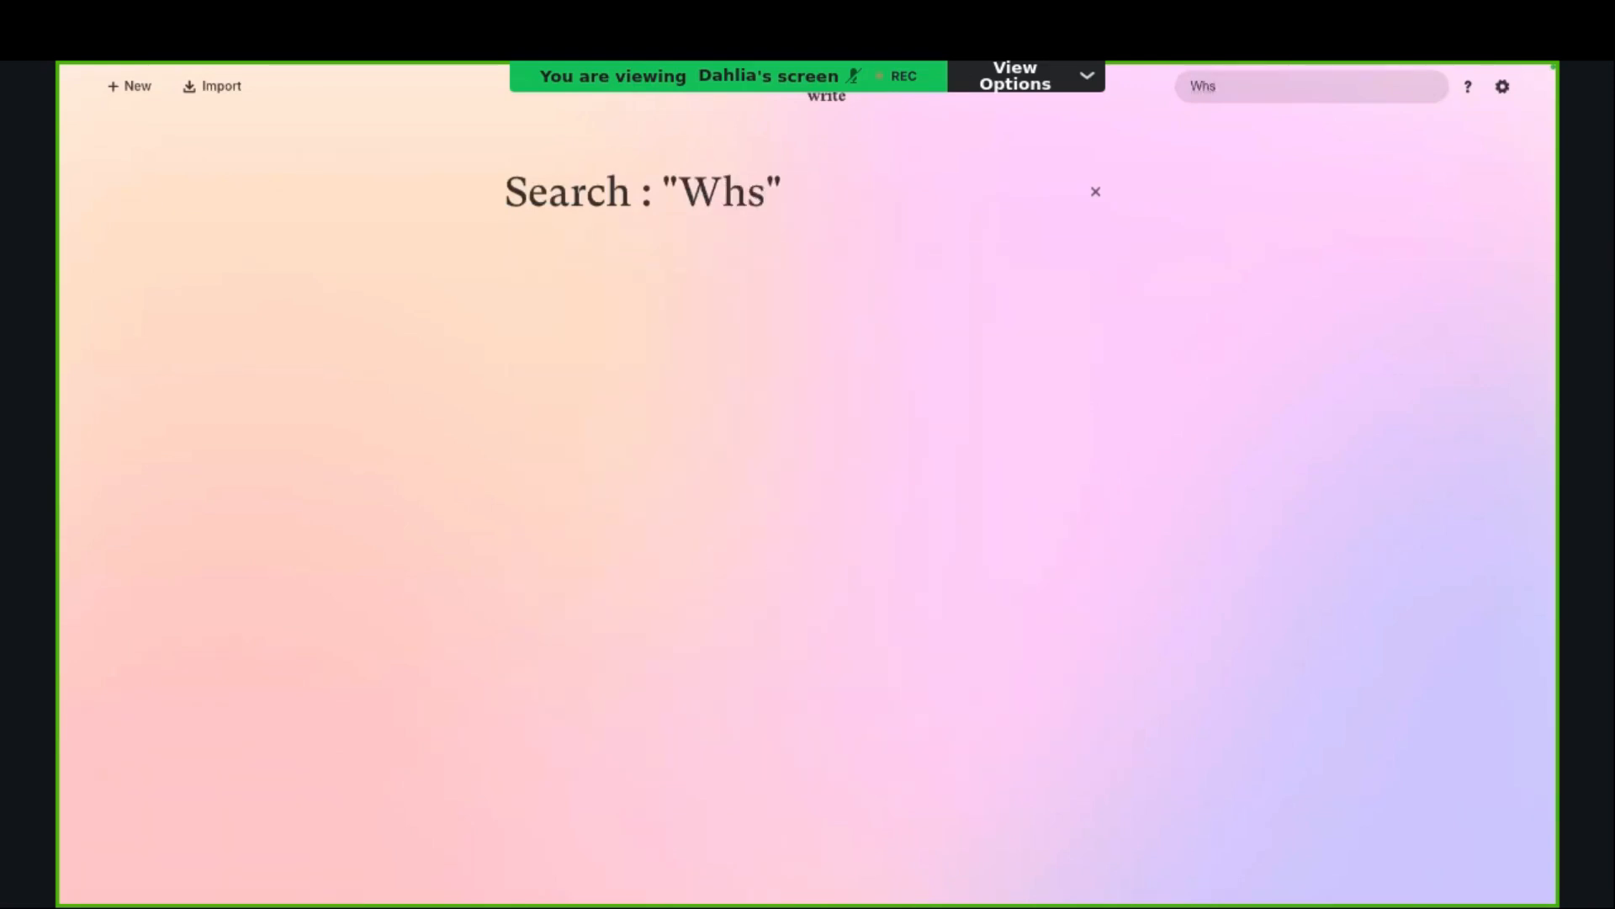
{"action": "key", "text": "BackSpace"}
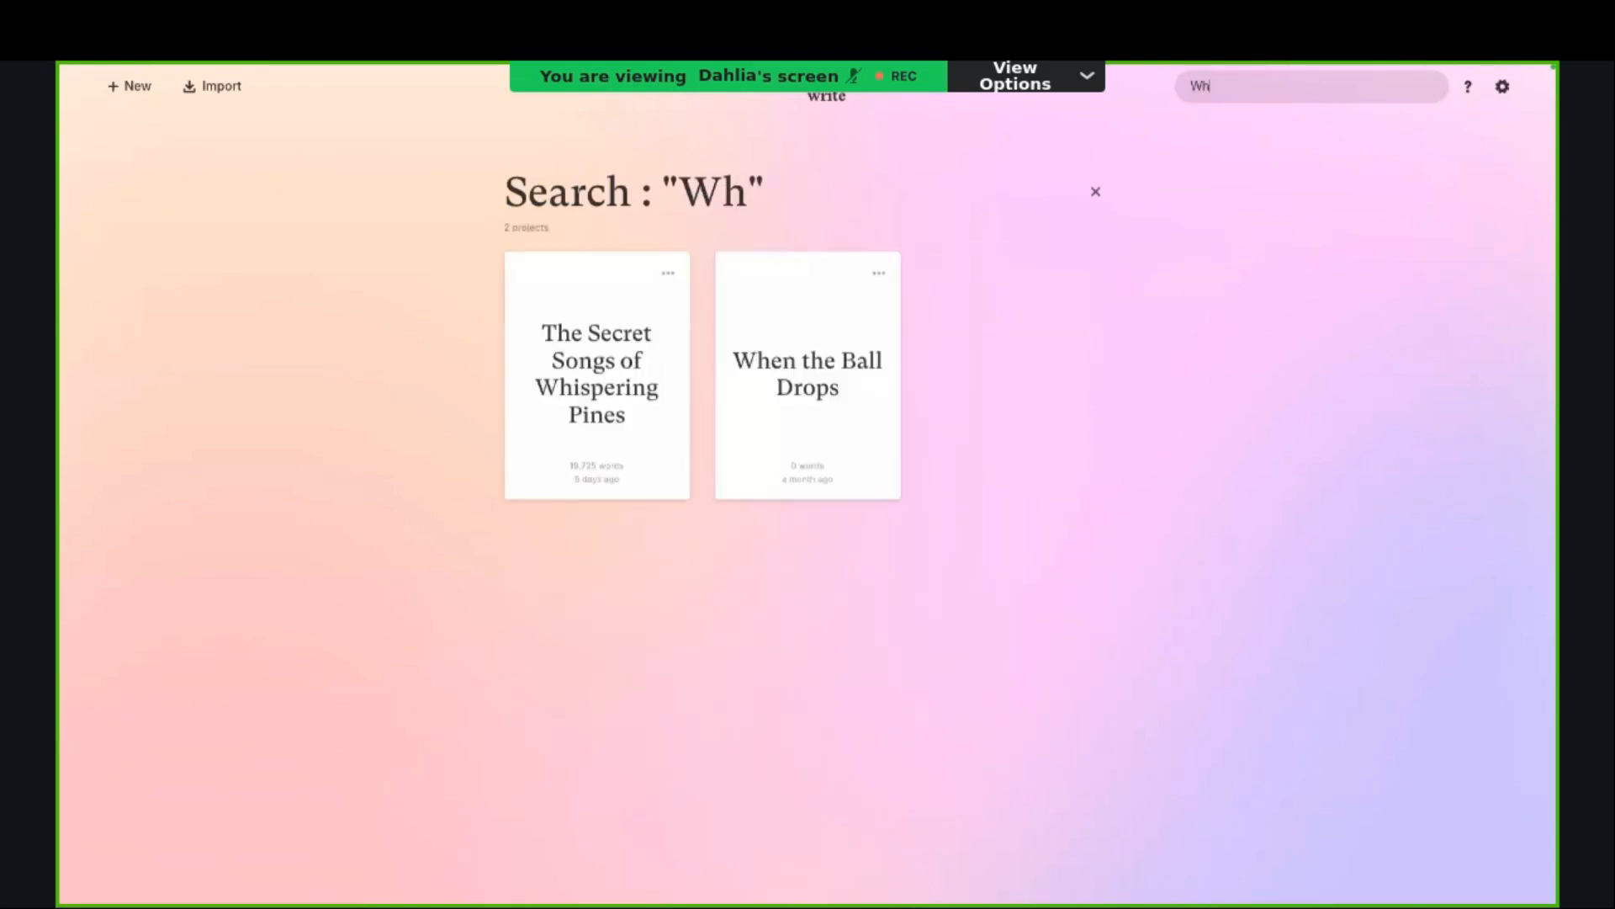
{"action": "type", "text": "isp"}
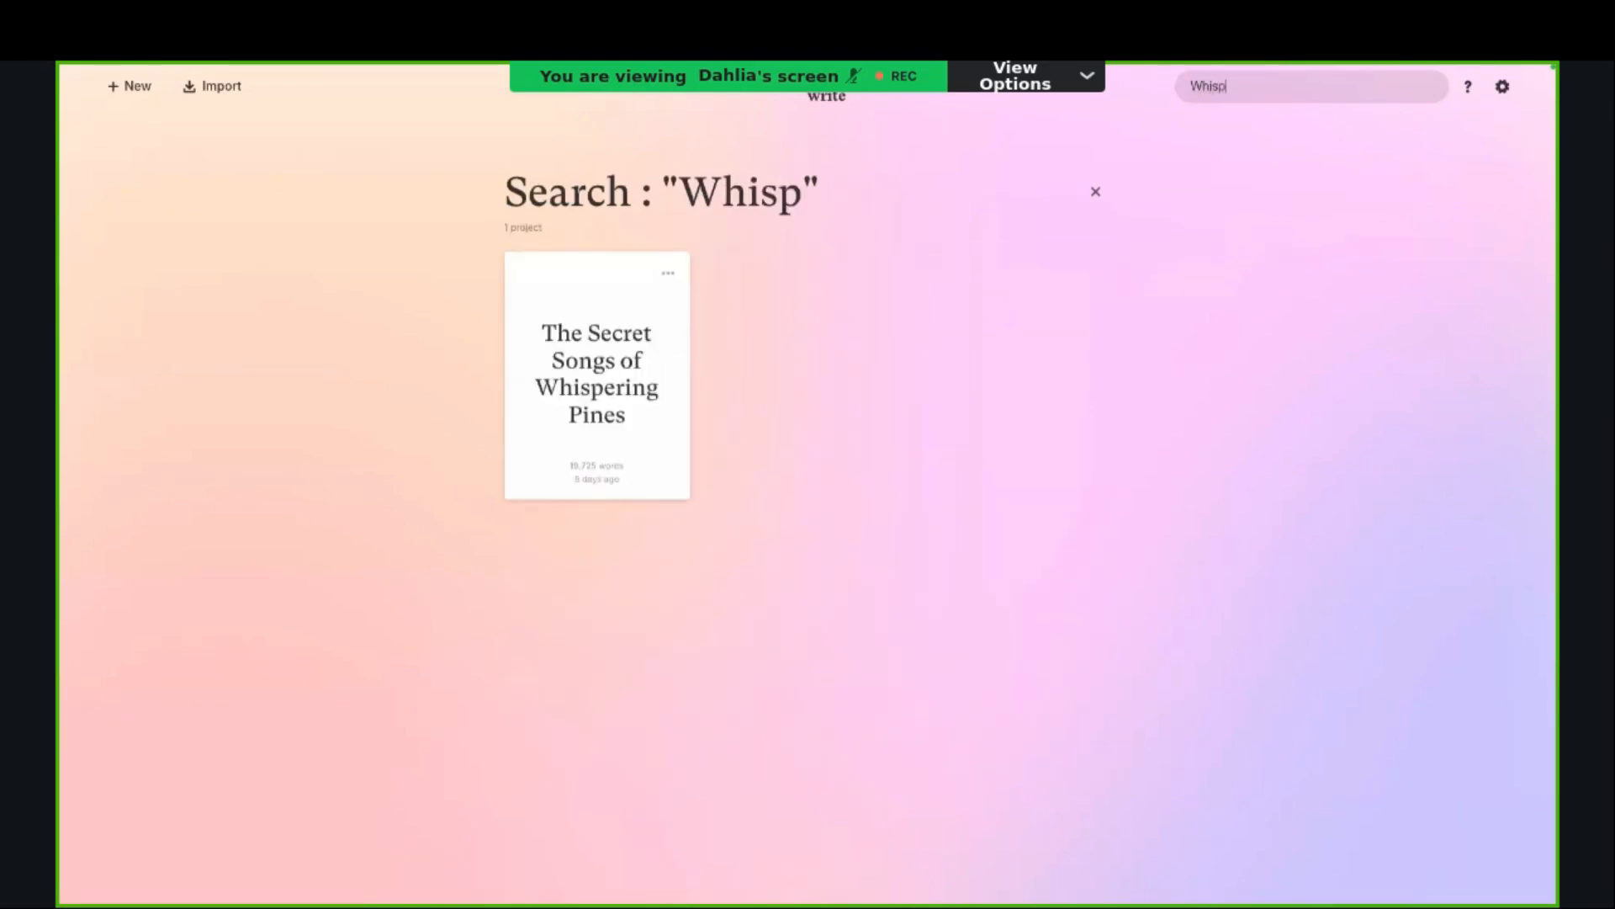
{"action": "key", "text": "BackSpace"}
{"action": "key", "text": "BackSpace"}
{"action": "key", "text": "BackSpace"}
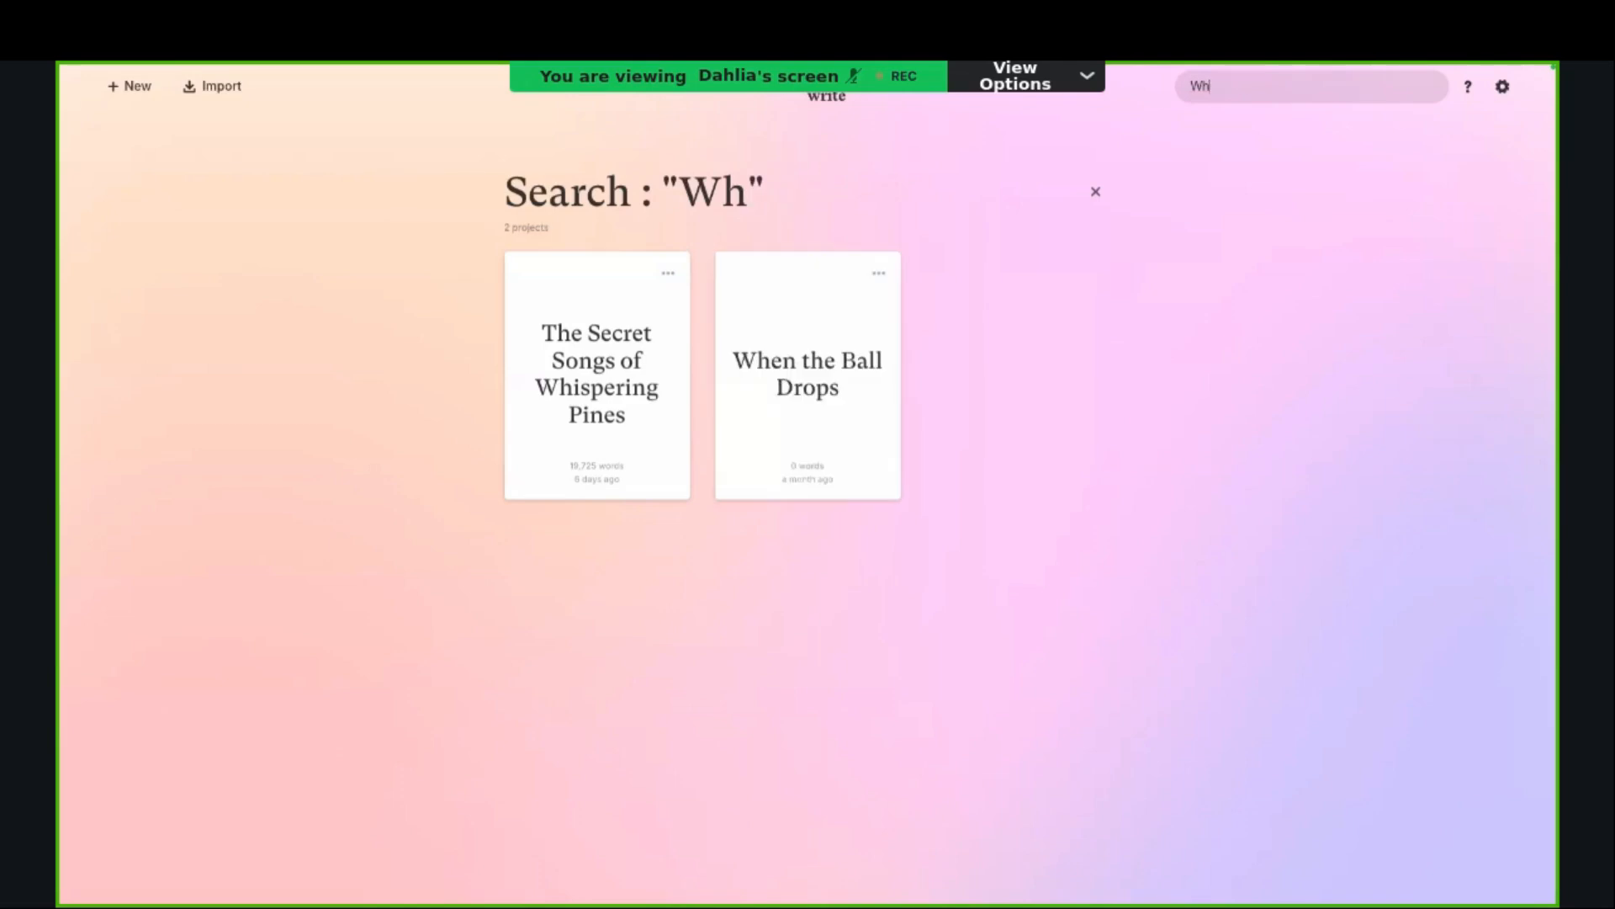
{"action": "key", "text": "BackSpace"}
{"action": "key", "text": "BackSpace"}
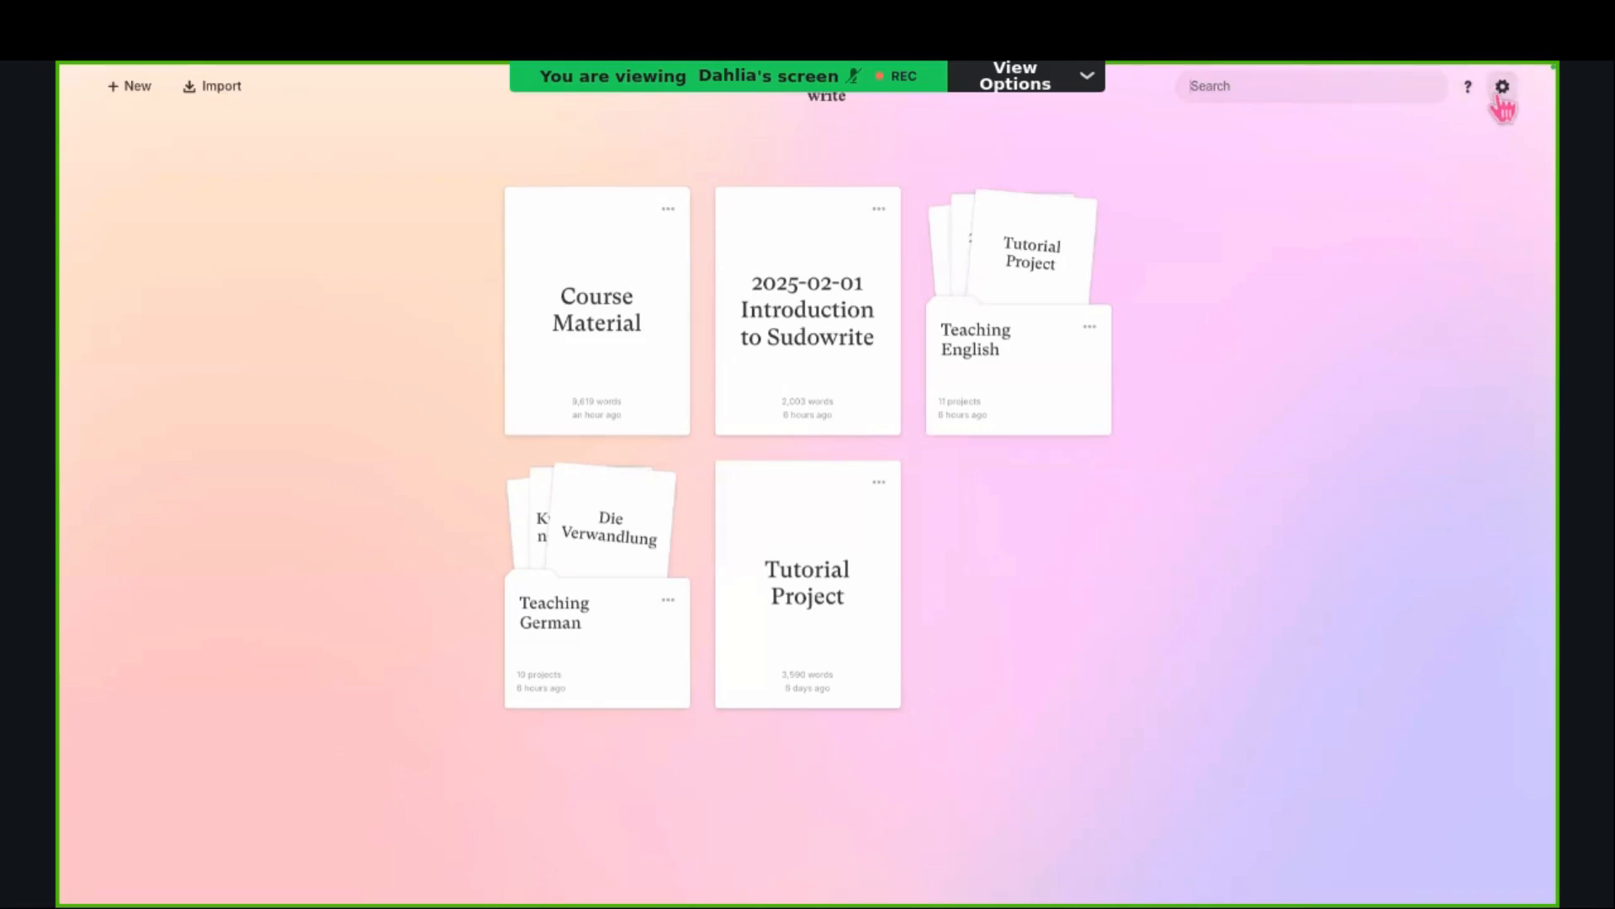
Step: Open the account settings and review the credit information and display preferences
{"action": "left_click", "coordinate": [1502, 88]}
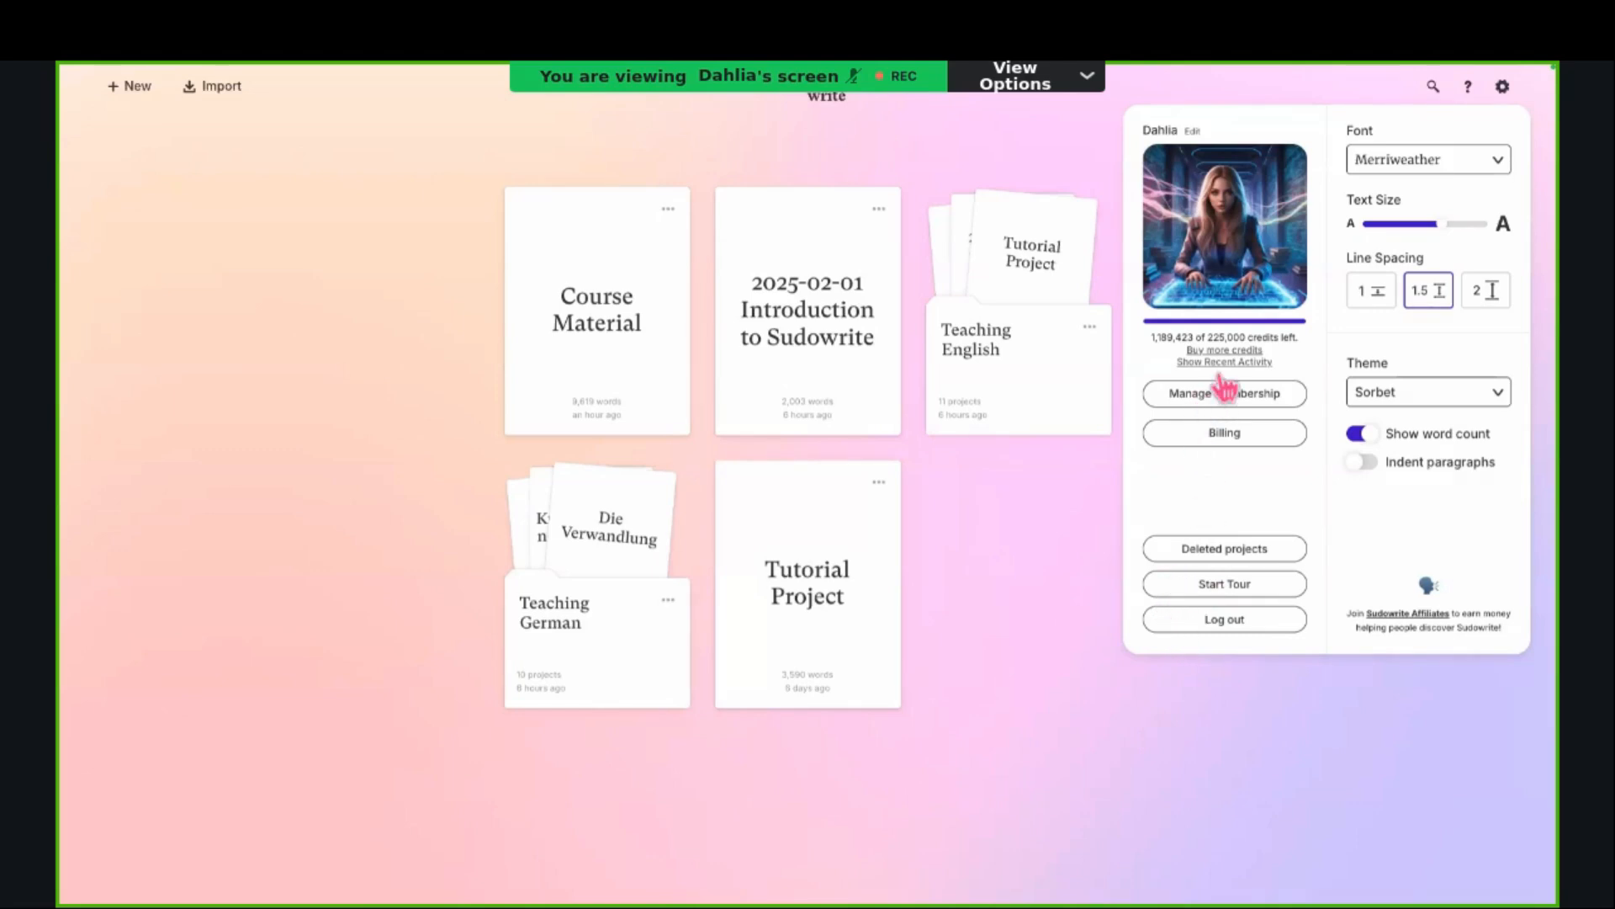
{"action": "mouse_move", "coordinate": [1222, 363]}
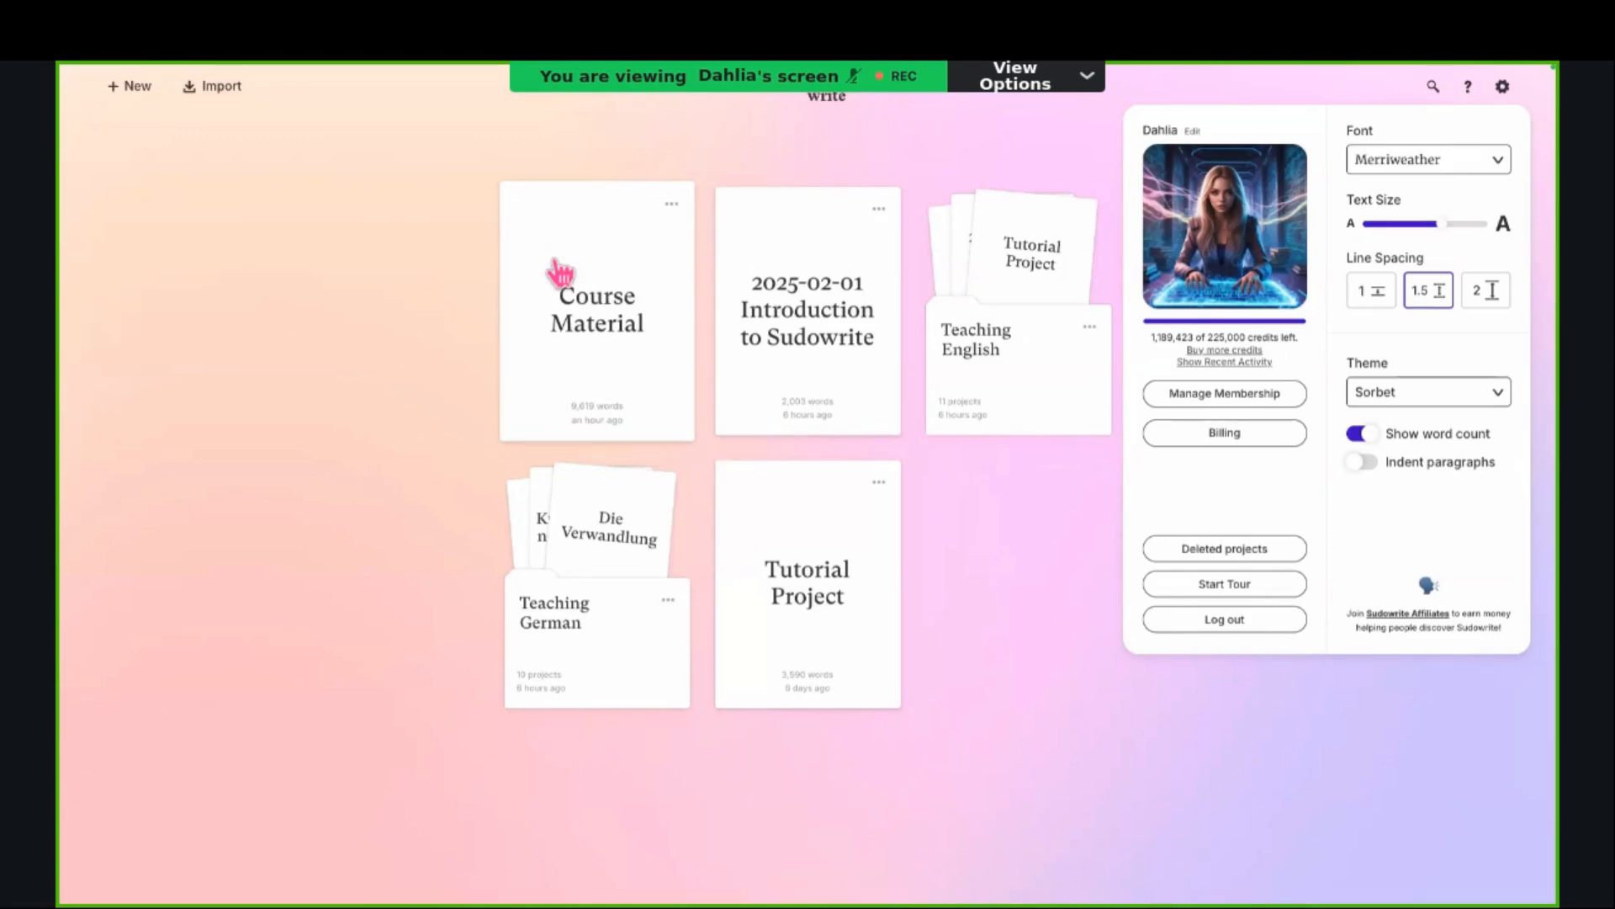
{"action": "mouse_move", "coordinate": [1249, 367]}
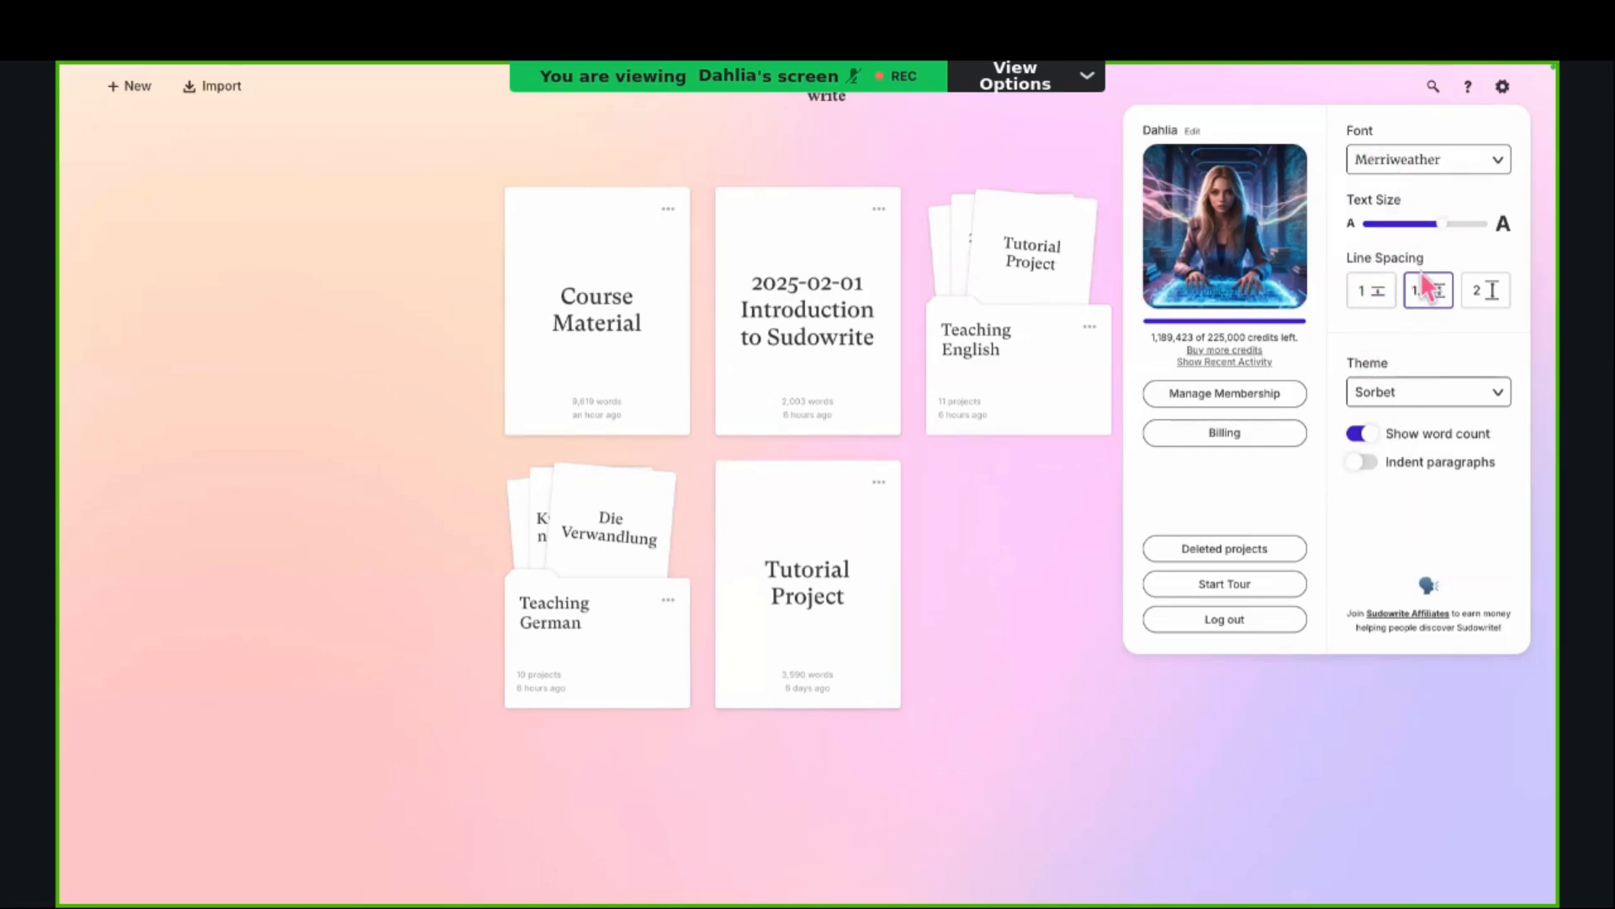
Step: Open the project "2025-02-01 Introduction to Sudowrite" and skim through Chapter 1
{"action": "left_click", "coordinate": [808, 400]}
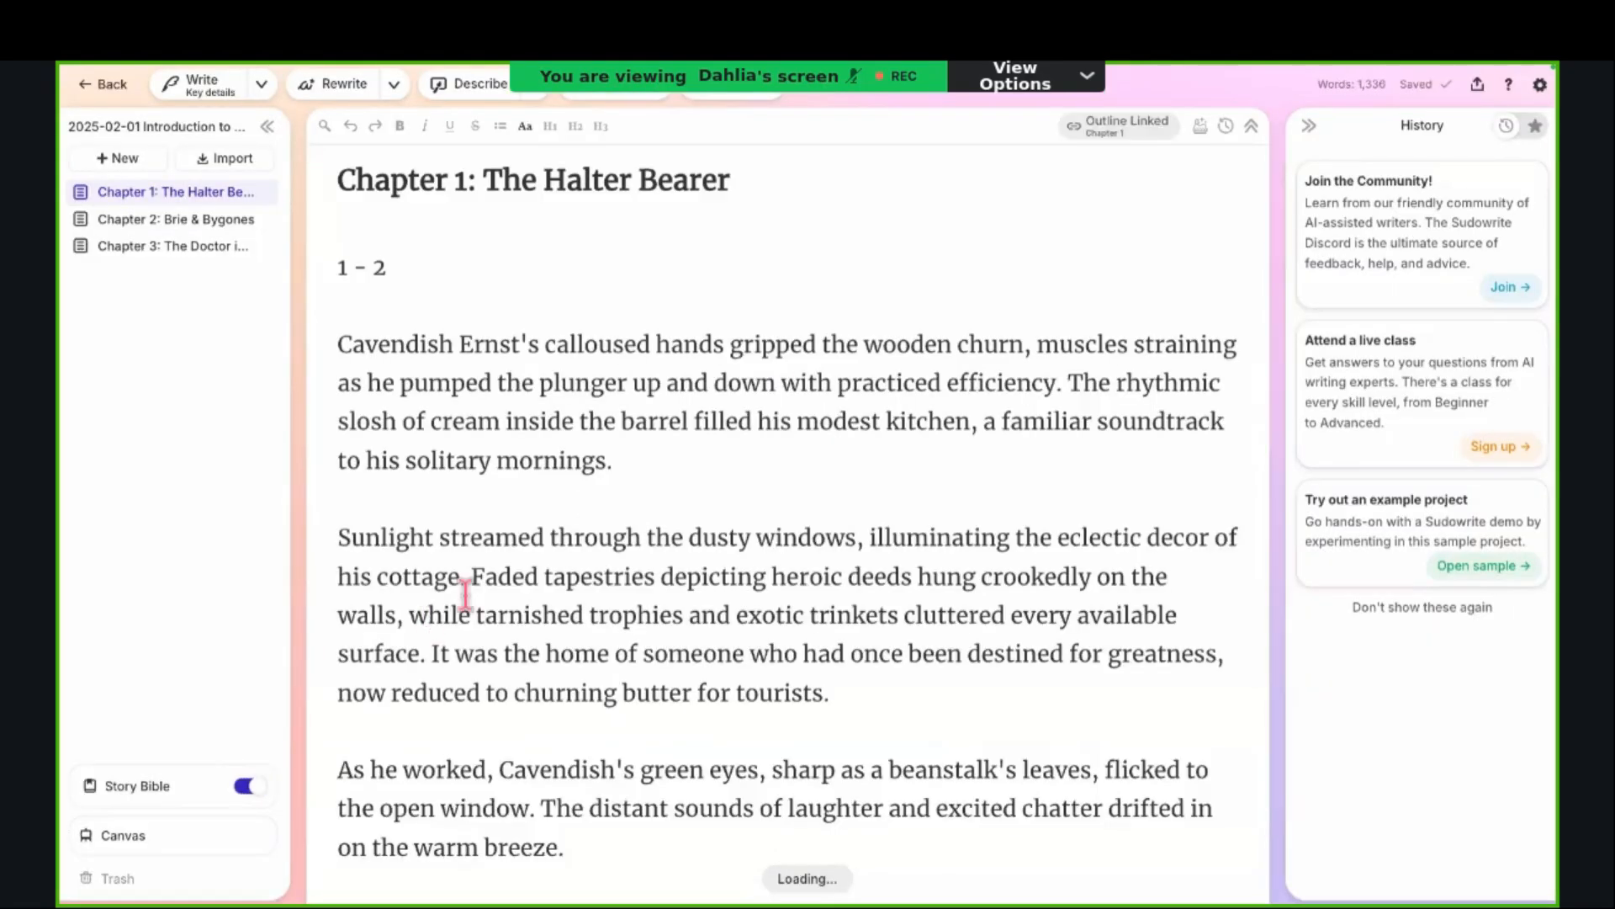
{"action": "scroll", "coordinate": [364, 276], "scroll_direction": "down", "scroll_amount": 15}
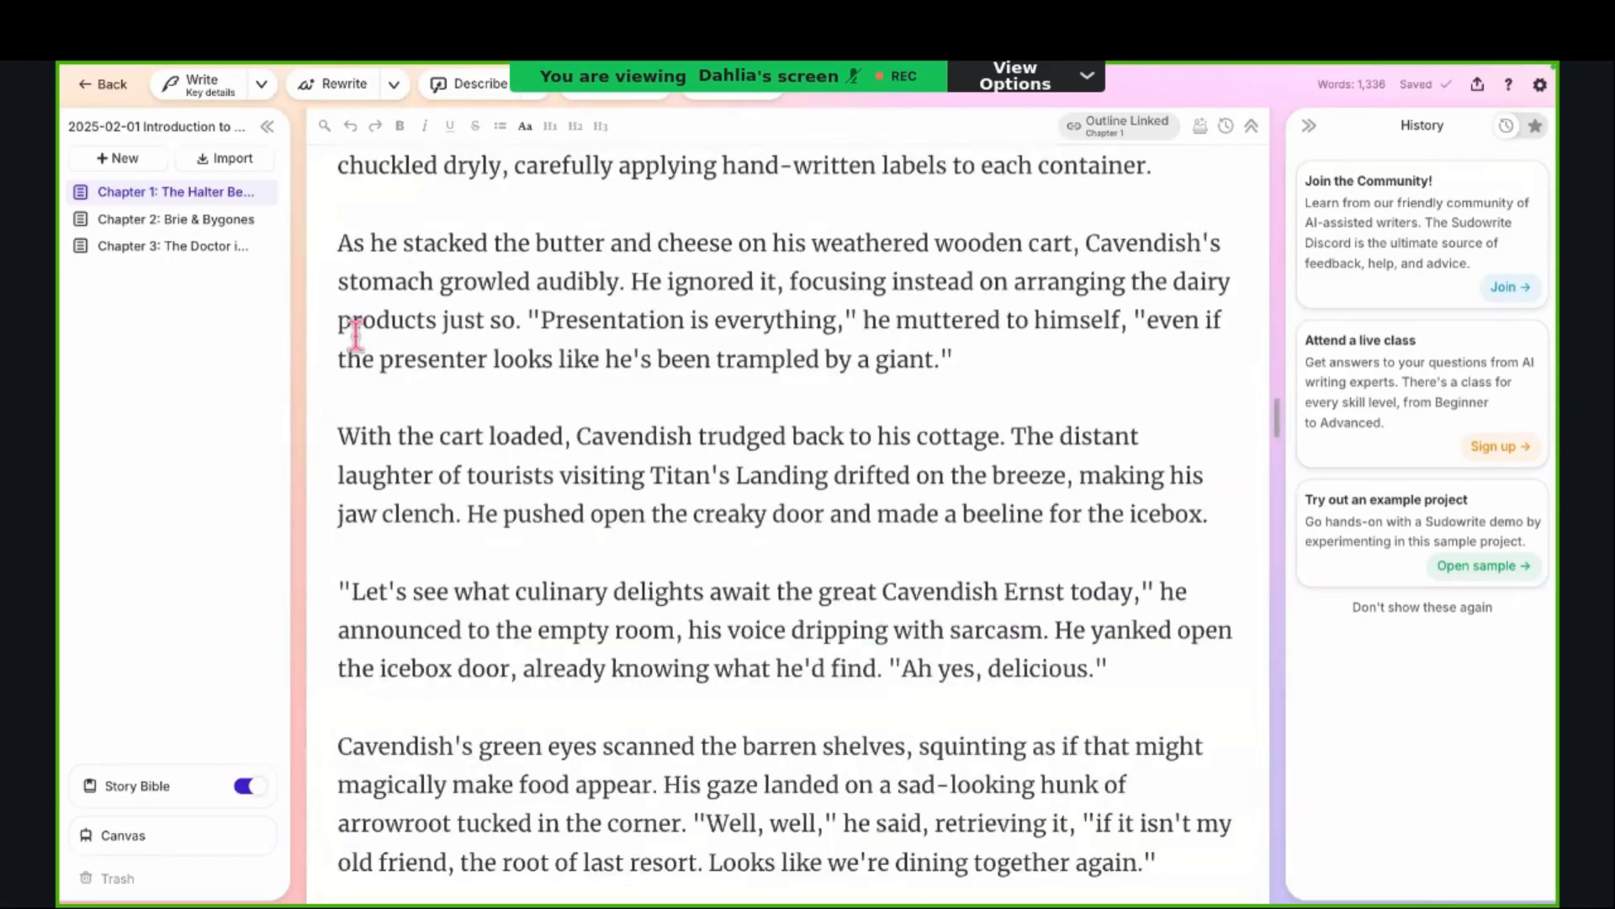
{"action": "scroll", "coordinate": [356, 334], "scroll_direction": "down", "scroll_amount": 10}
{"action": "scroll", "coordinate": [356, 334], "scroll_direction": "up", "scroll_amount": 10}
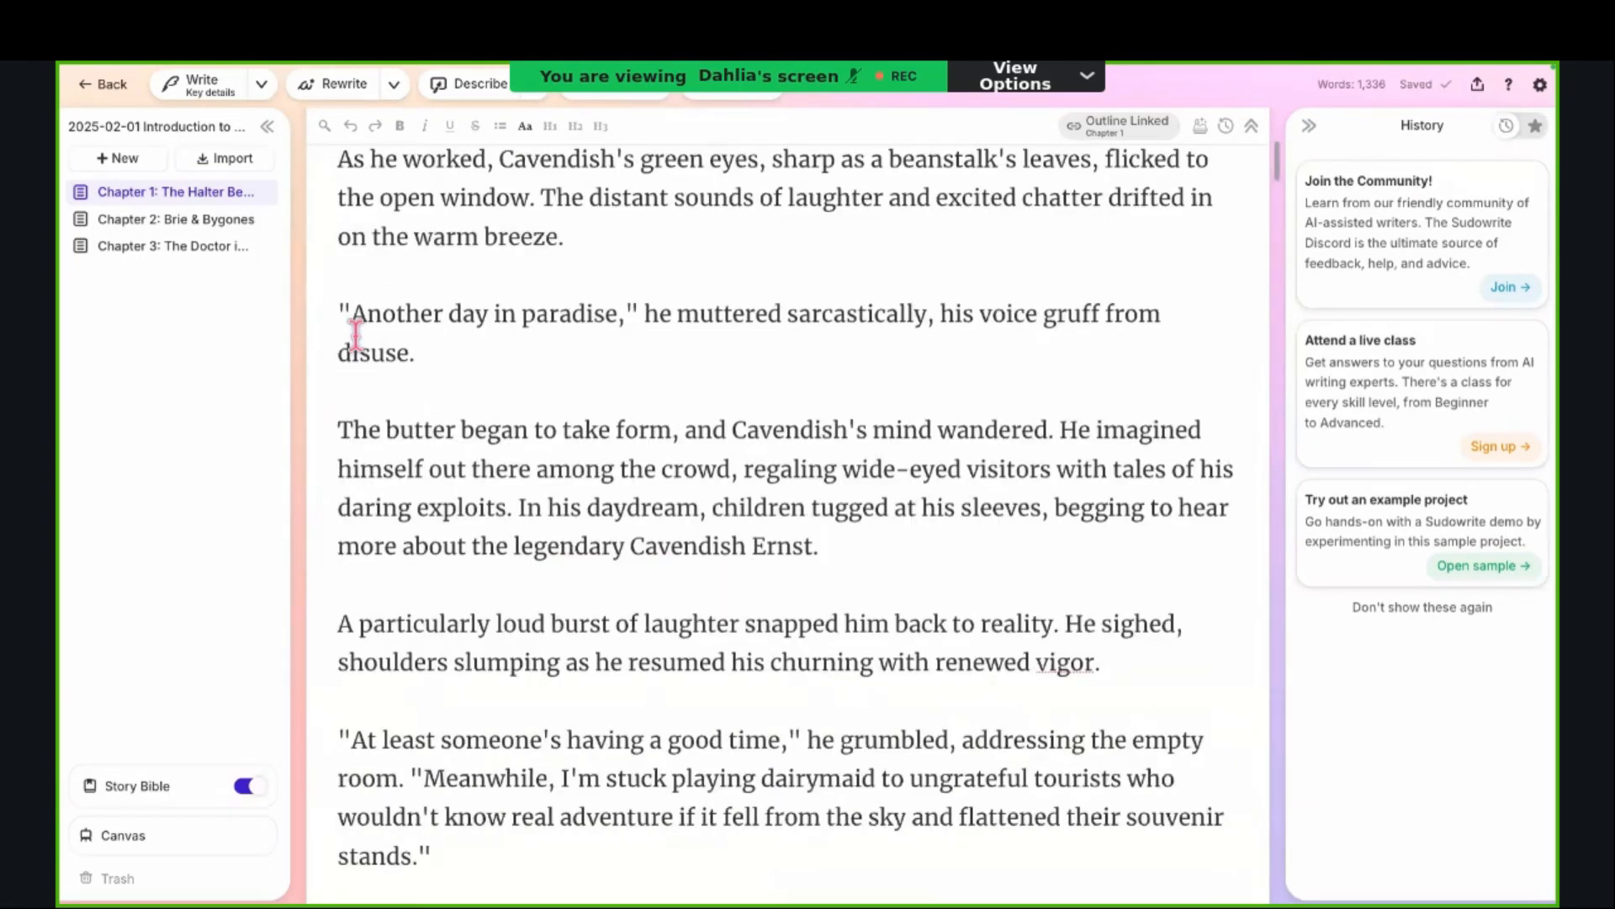
{"action": "scroll", "coordinate": [356, 334], "scroll_direction": "up", "scroll_amount": 5}
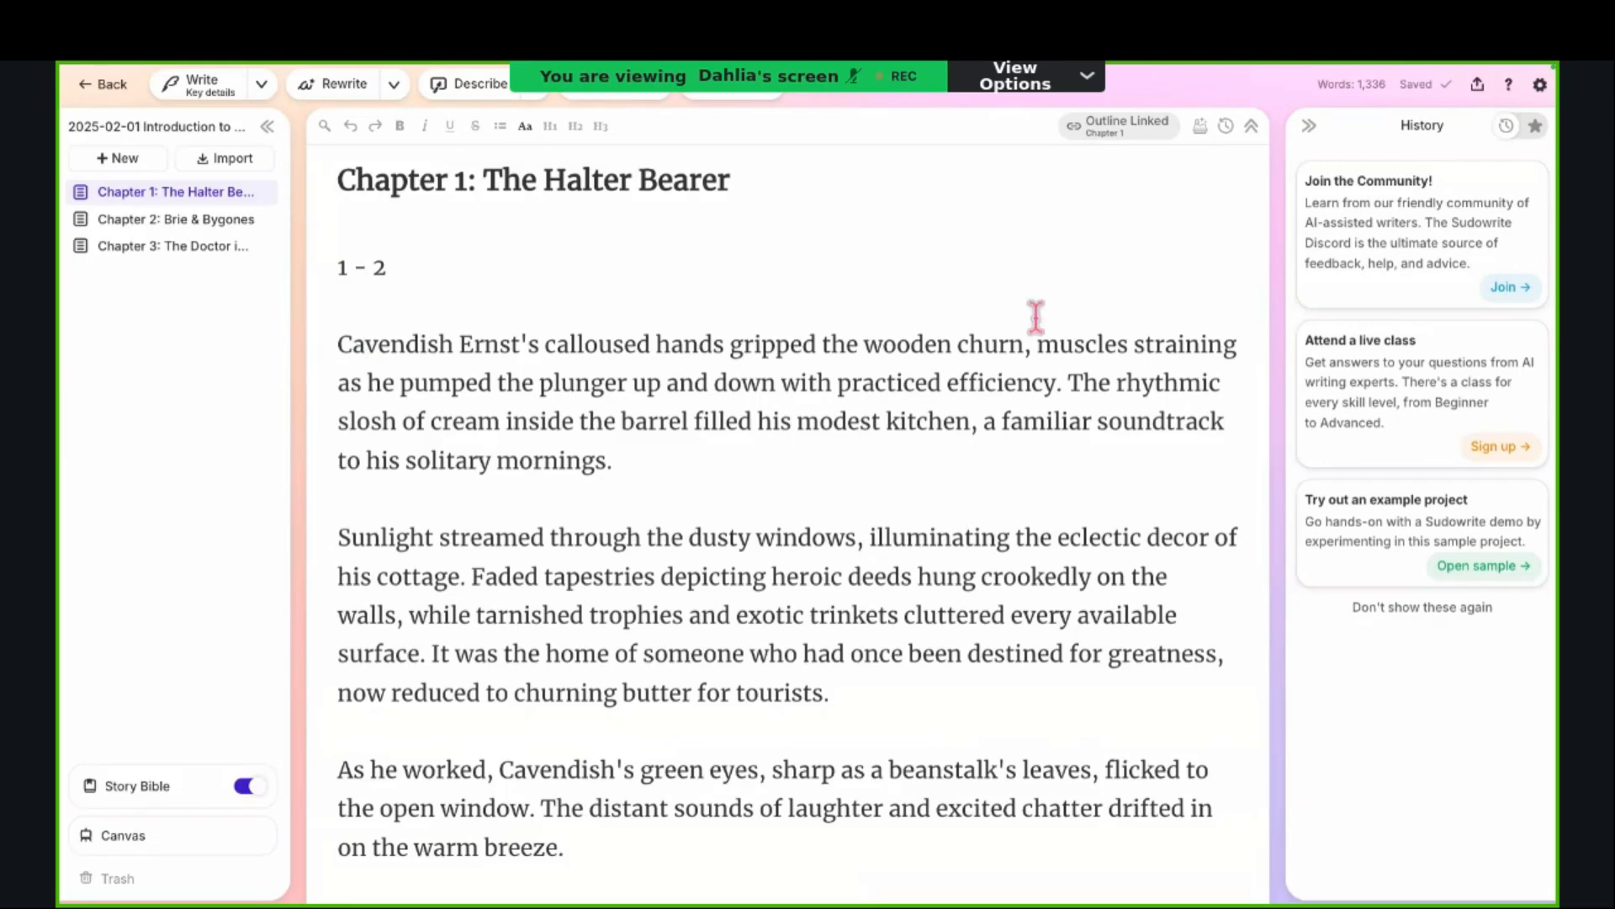
Step: Try the Helvetica Neue and OpenDyslexic fonts for the editor text, and switch back to Merriweather
{"action": "left_click", "coordinate": [1540, 86]}
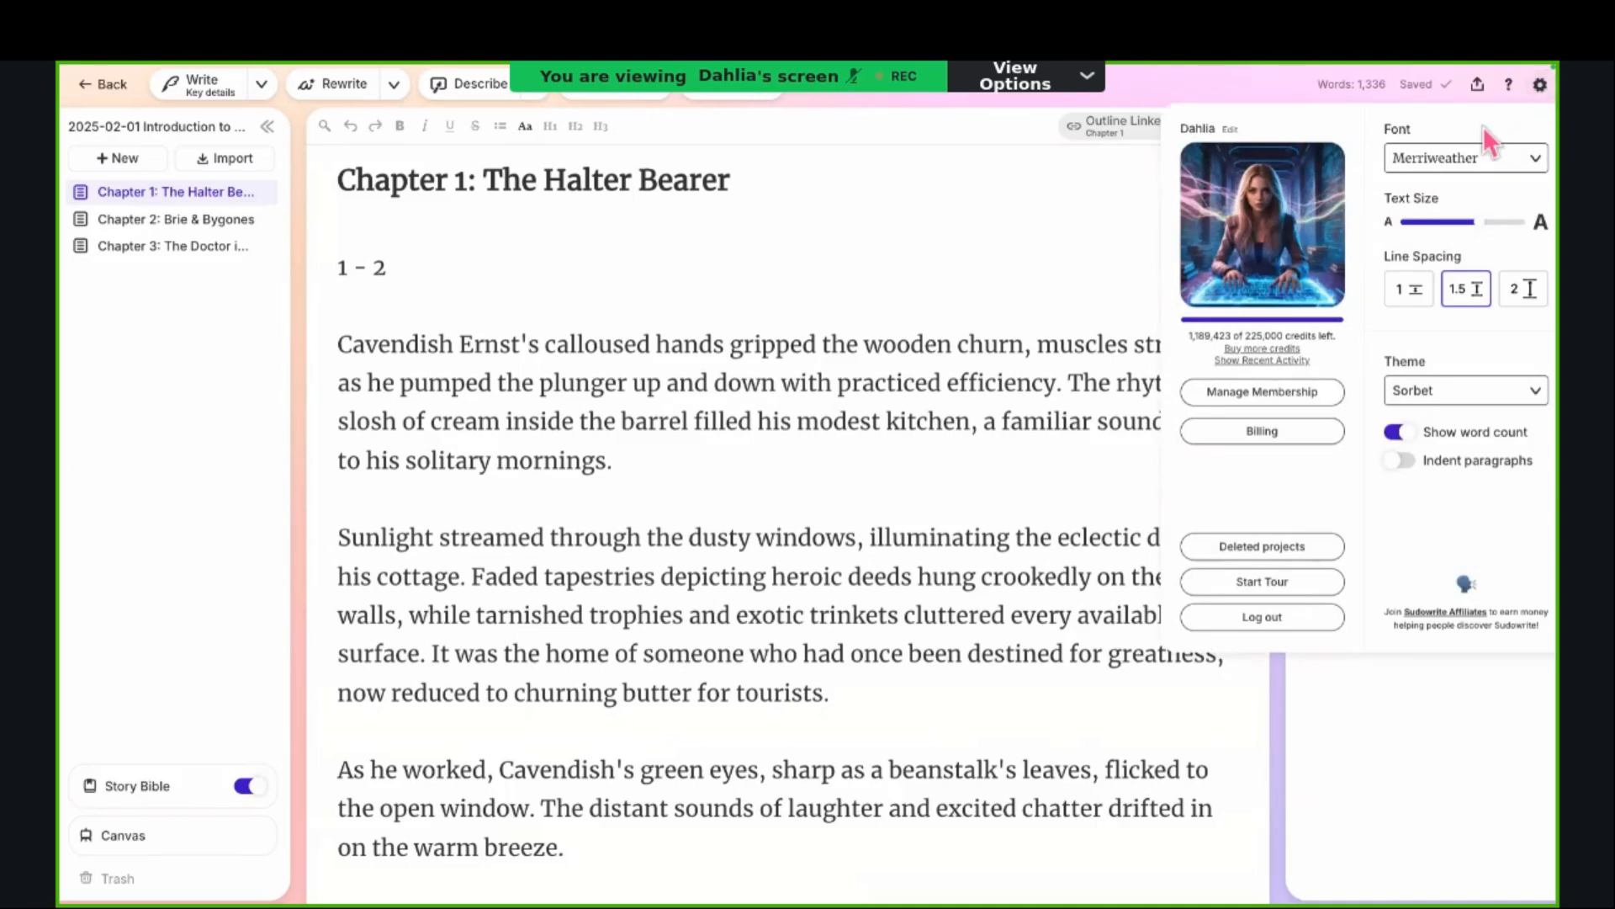
{"action": "left_click", "coordinate": [1488, 157]}
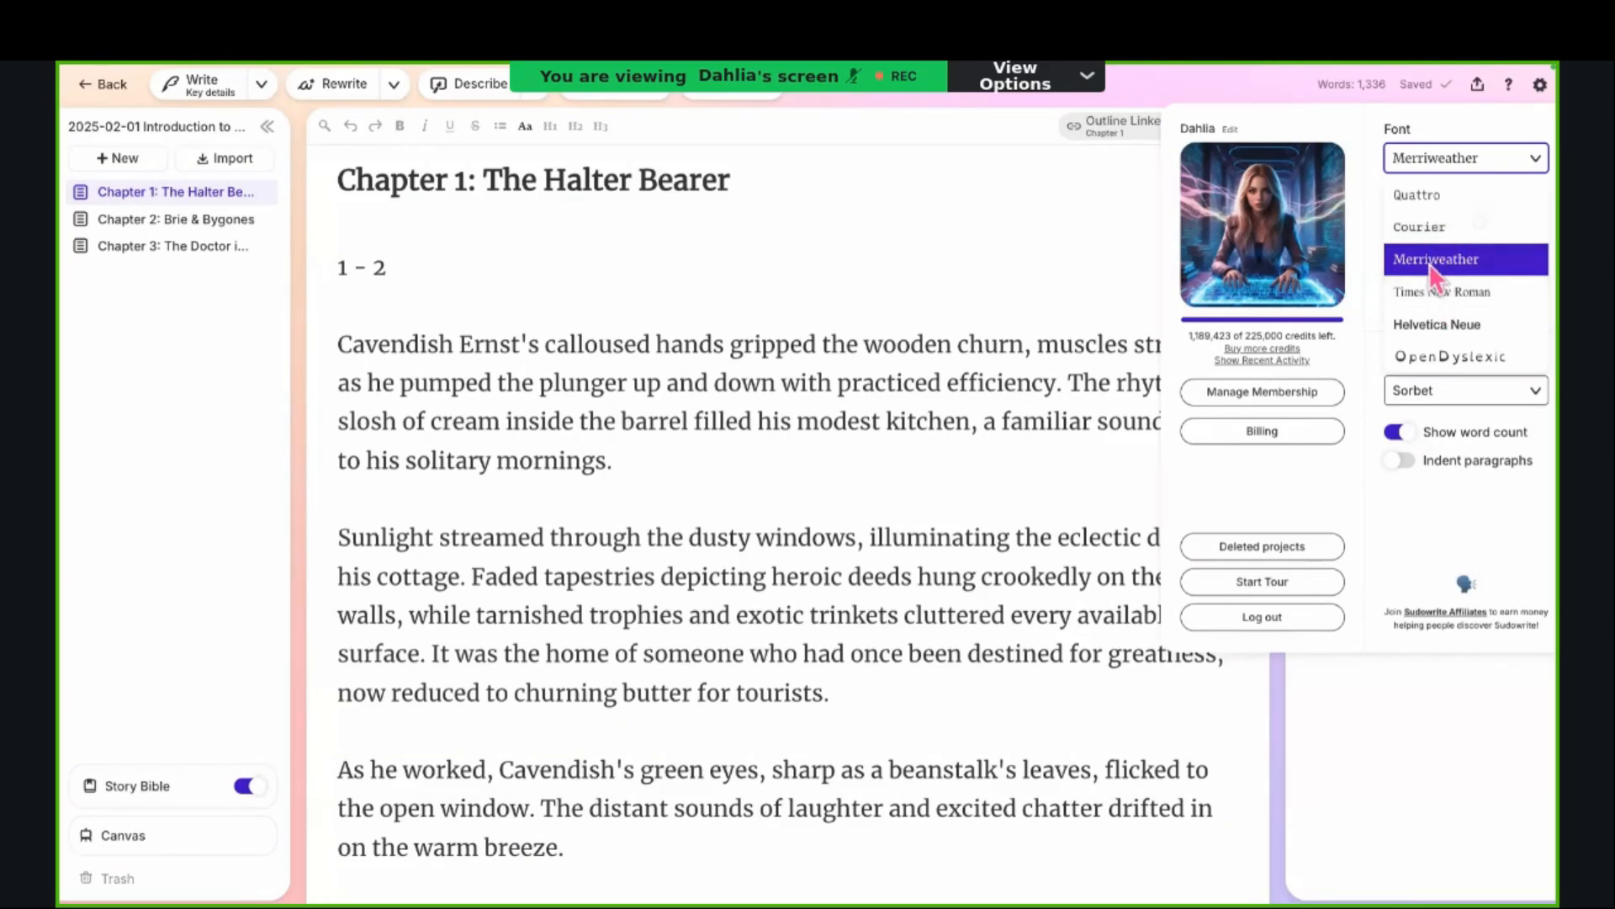
{"action": "left_click", "coordinate": [1427, 328]}
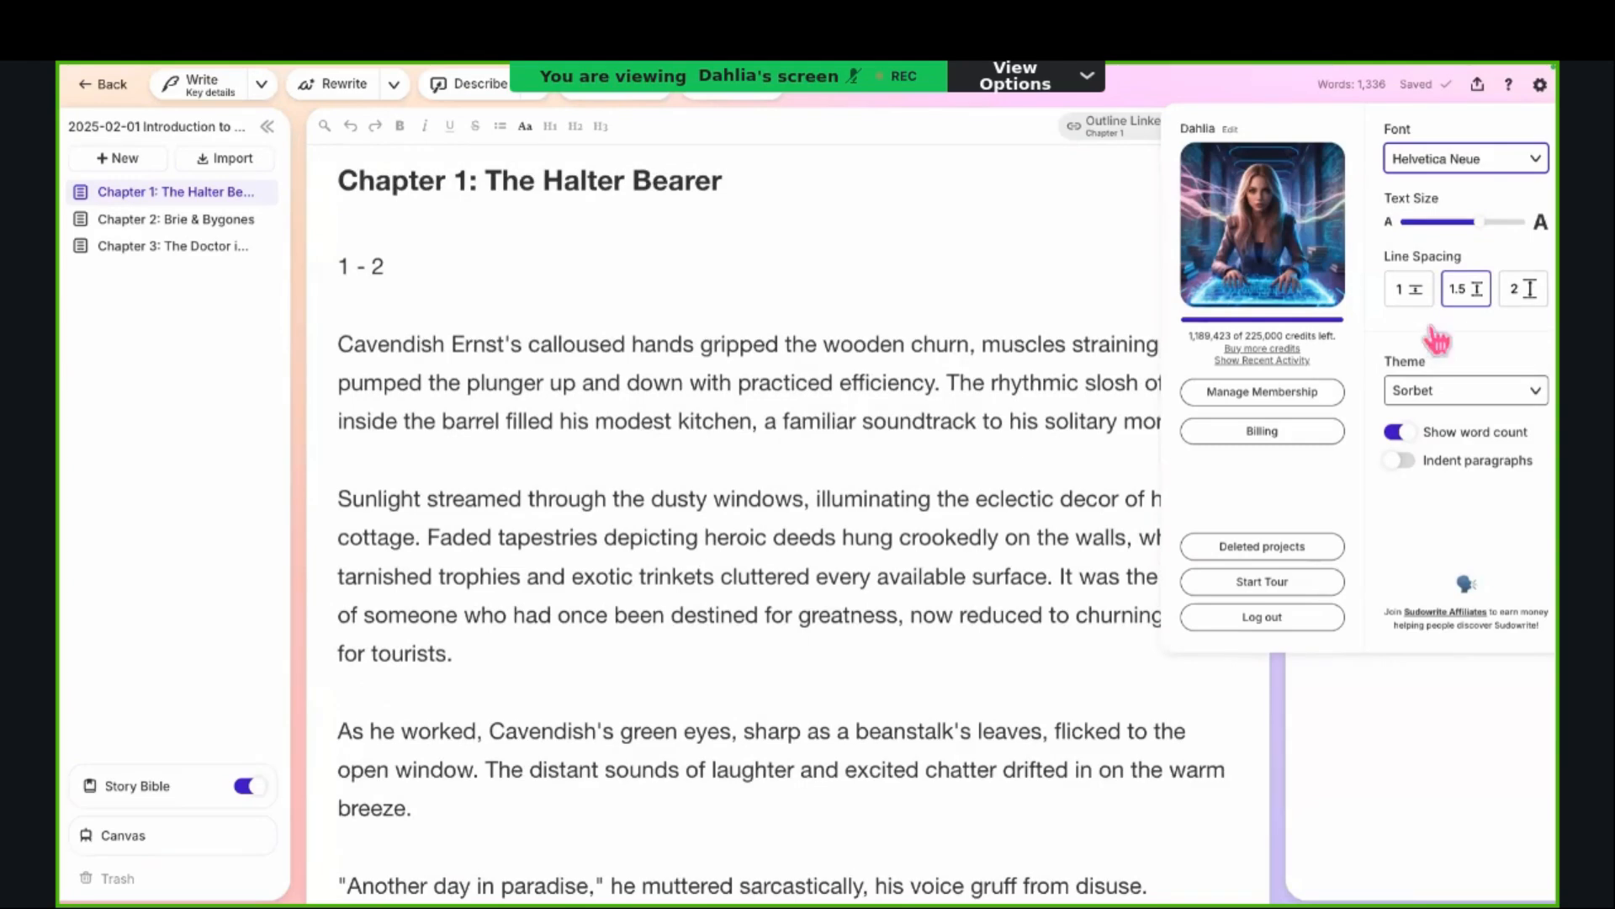
{"action": "left_click", "coordinate": [1480, 169]}
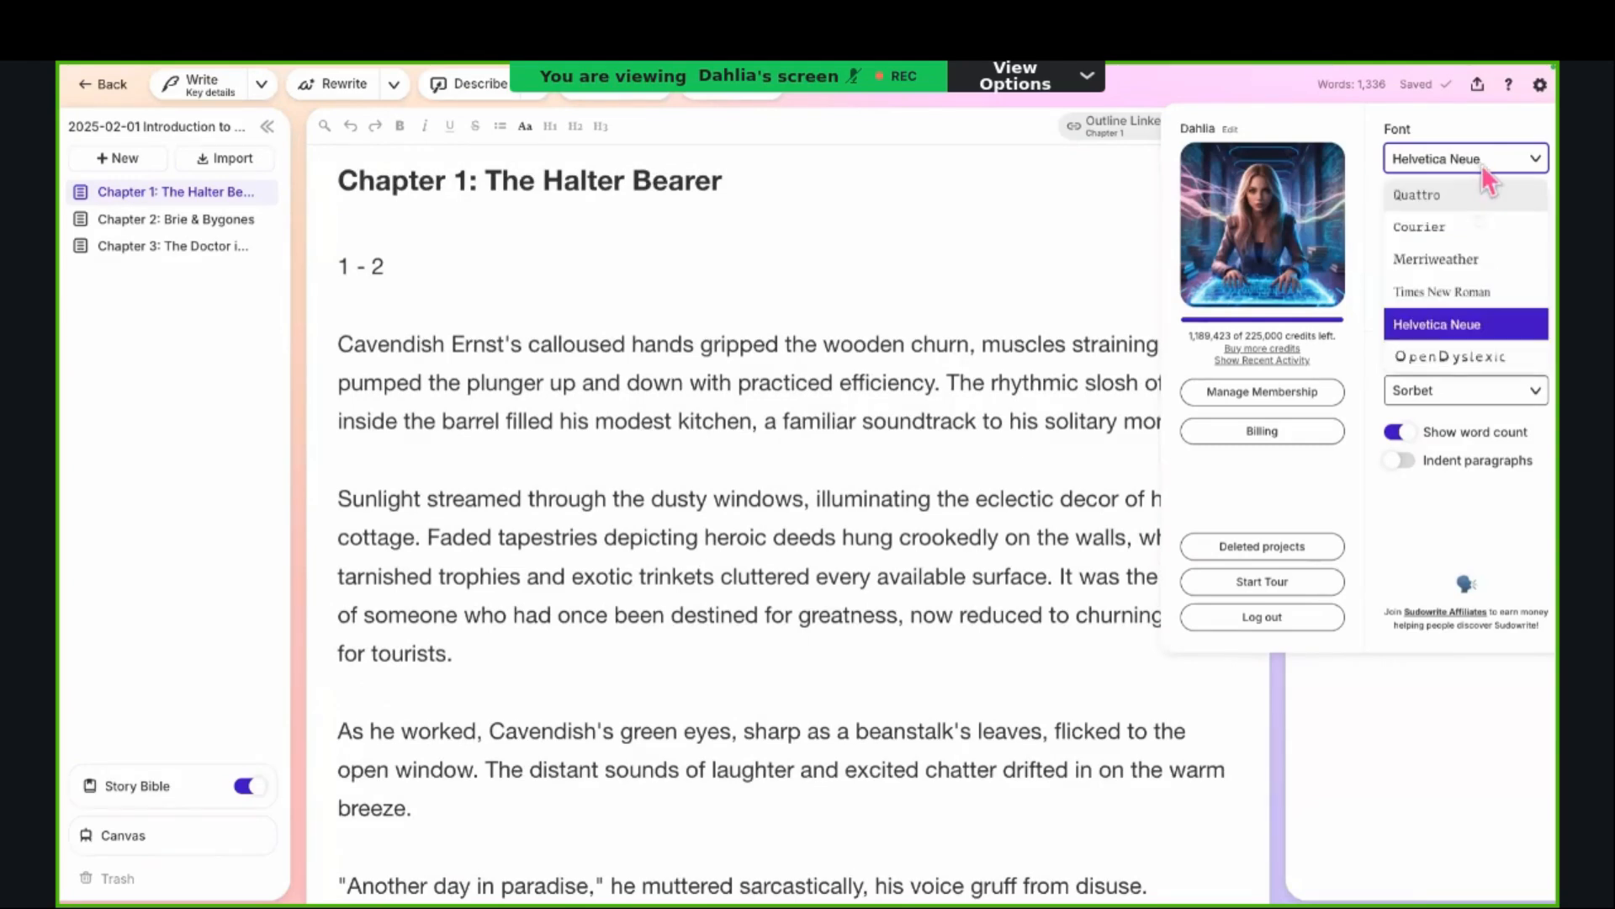
{"action": "left_click", "coordinate": [1440, 356]}
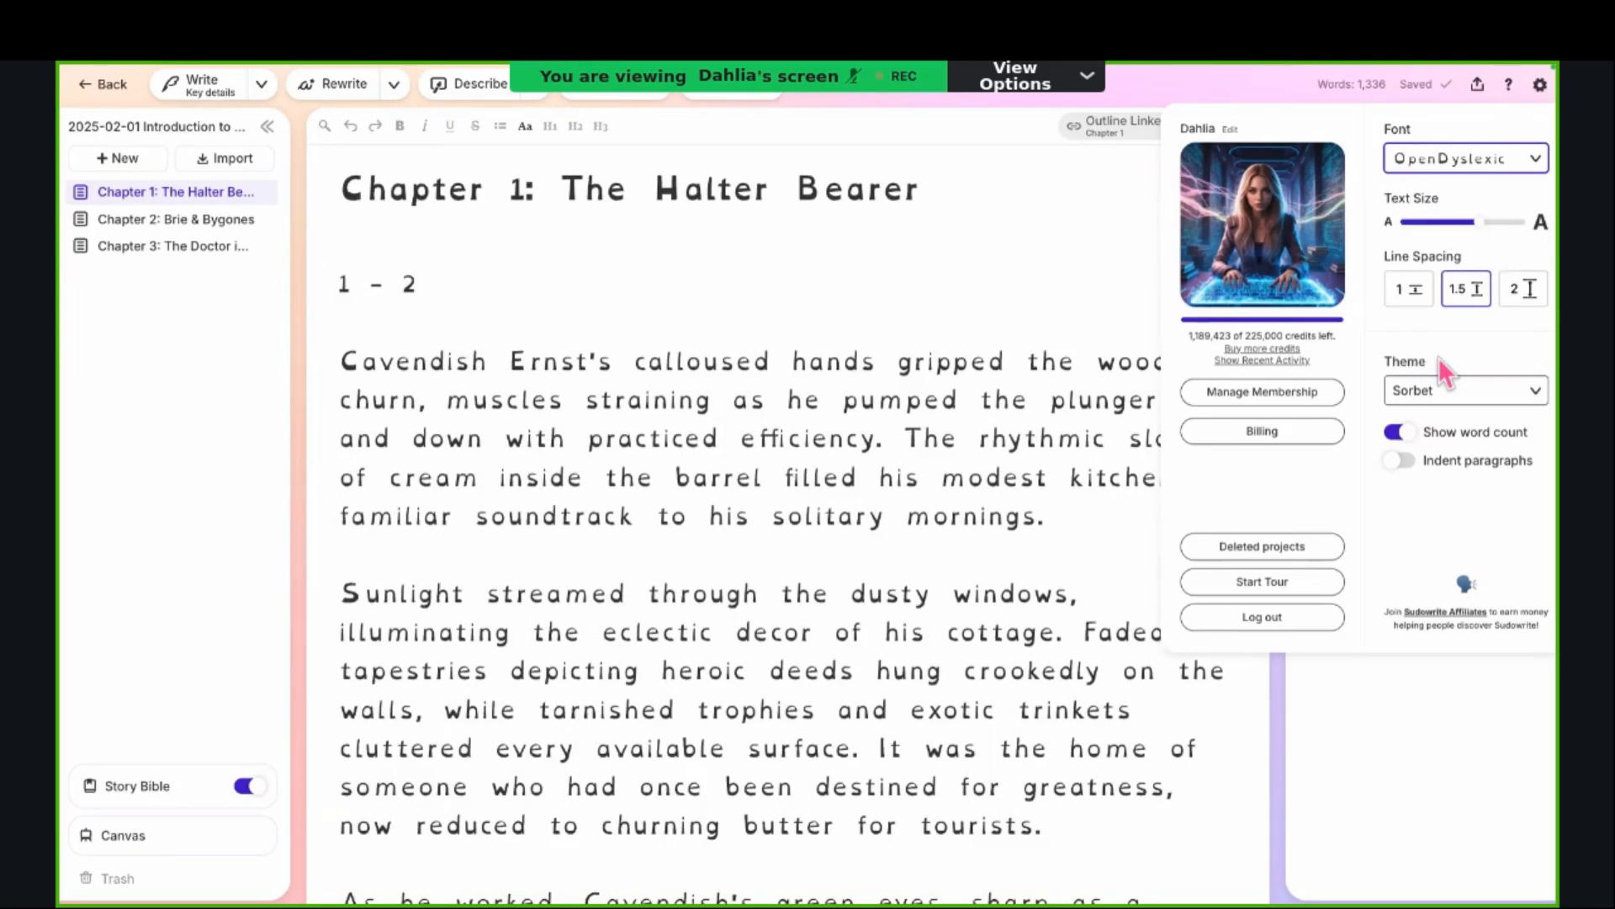
{"action": "left_click", "coordinate": [1486, 168]}
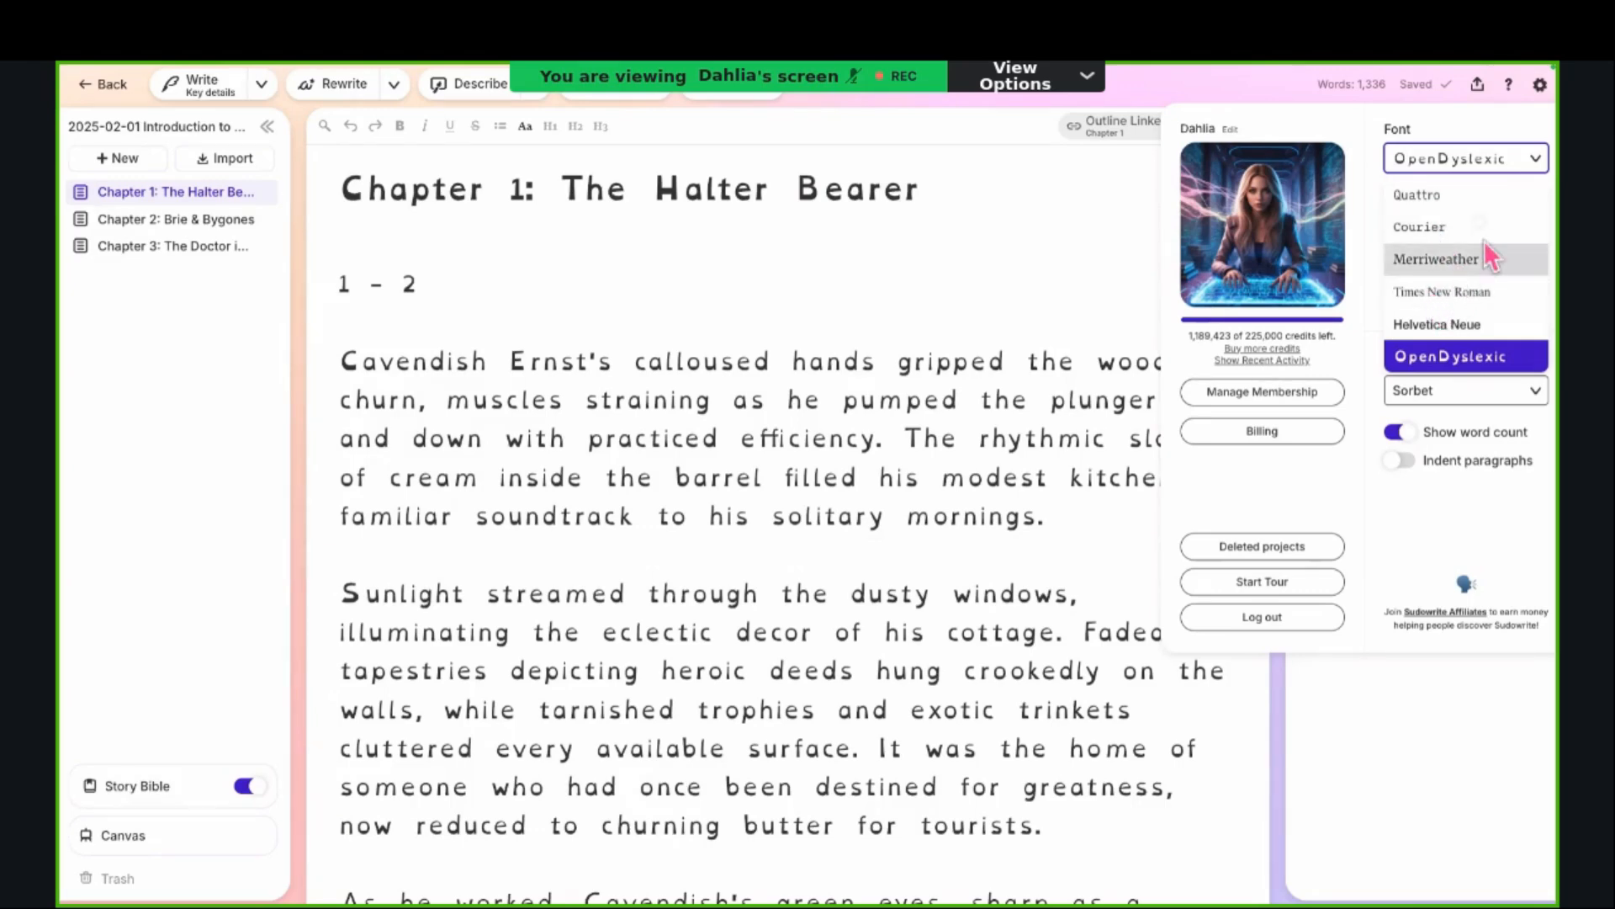
{"action": "left_click", "coordinate": [1468, 259]}
Step: Increase the editor's text size to the maximum
{"action": "mouse_move", "coordinate": [1475, 225]}
{"action": "left_mouse_down"}
{"action": "mouse_move", "coordinate": [1402, 227]}
{"action": "mouse_move", "coordinate": [1497, 237]}
{"action": "left_mouse_up"}
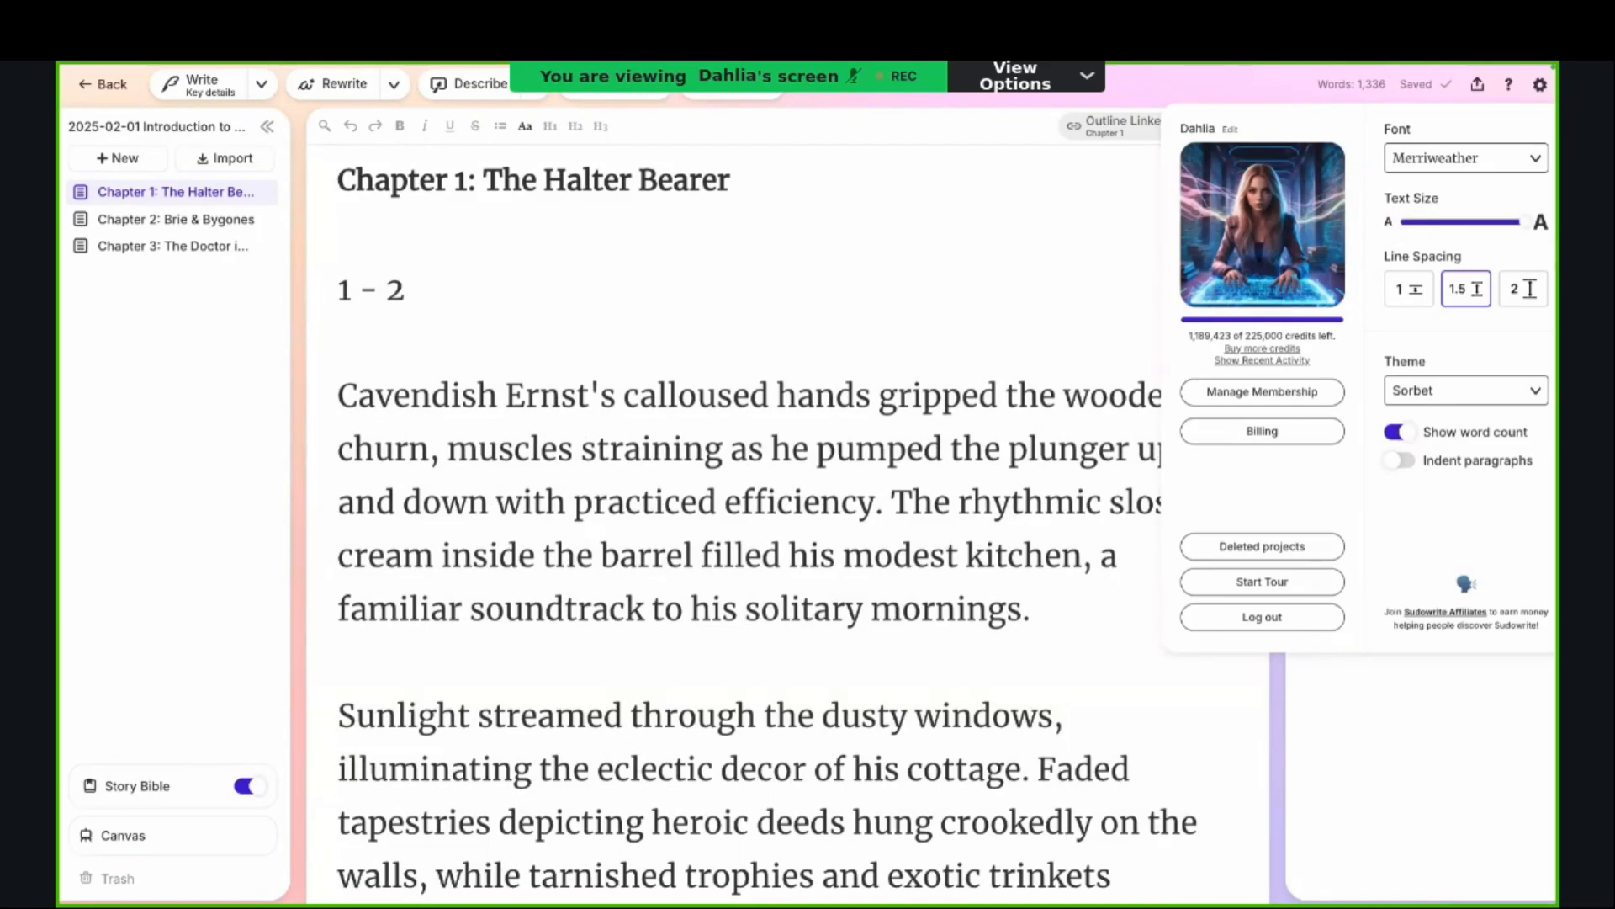
{"action": "left_click_drag", "start_coordinate": [1520, 223], "coordinate": [1546, 244]}
Step: Preview the chapter with line spacing 1 and 2, and set it back to 1.5
{"action": "left_click", "coordinate": [1418, 294]}
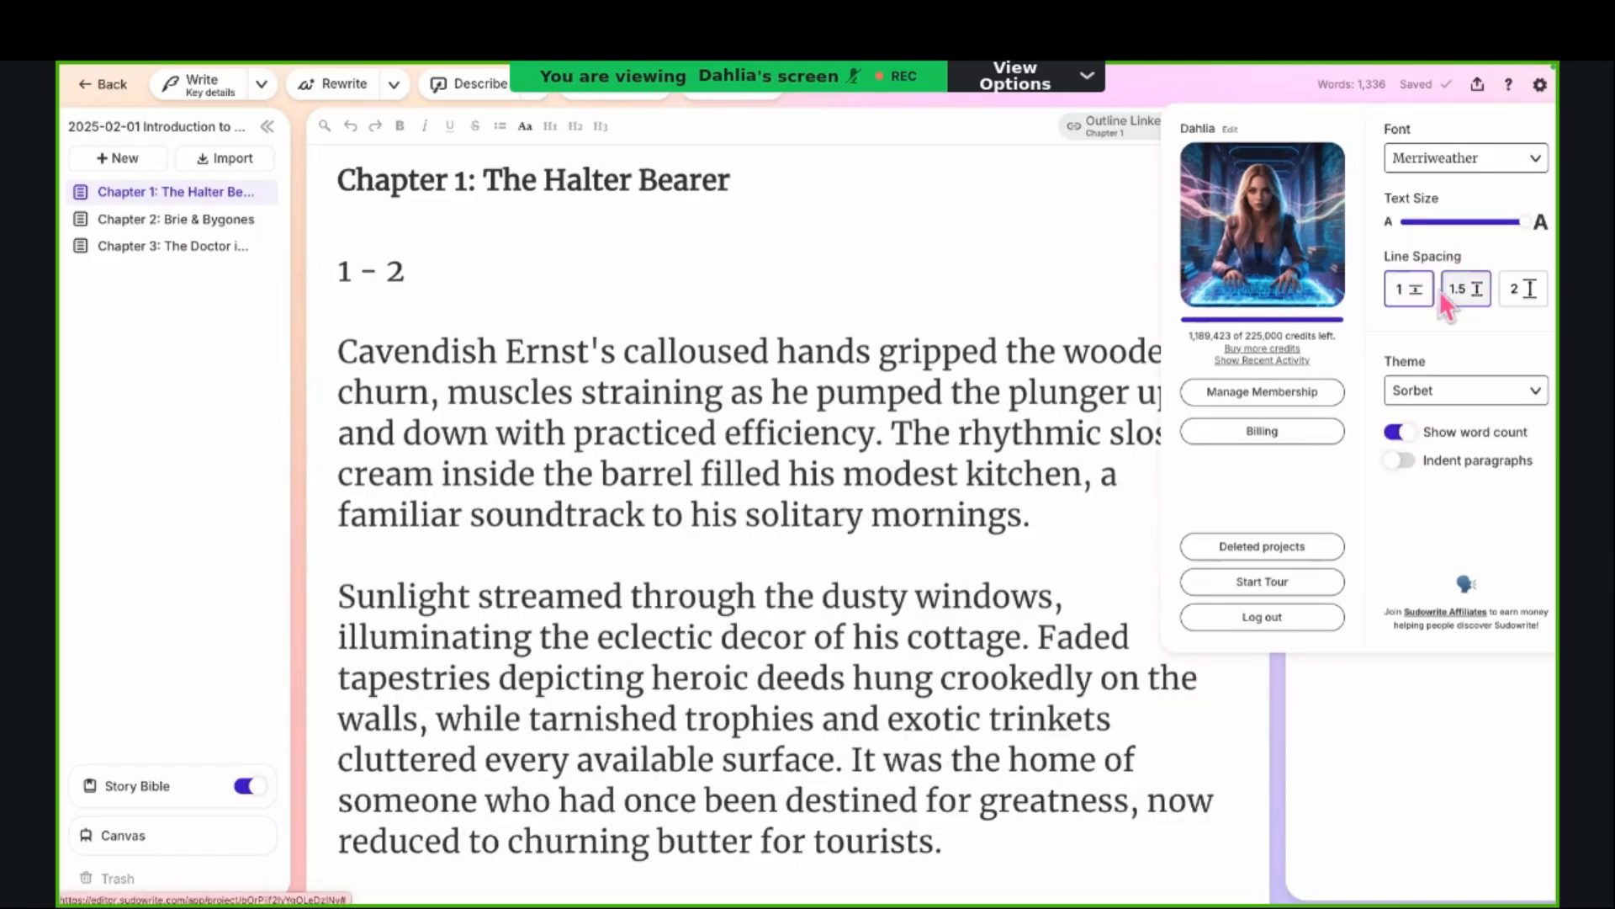
{"action": "left_click", "coordinate": [1446, 293]}
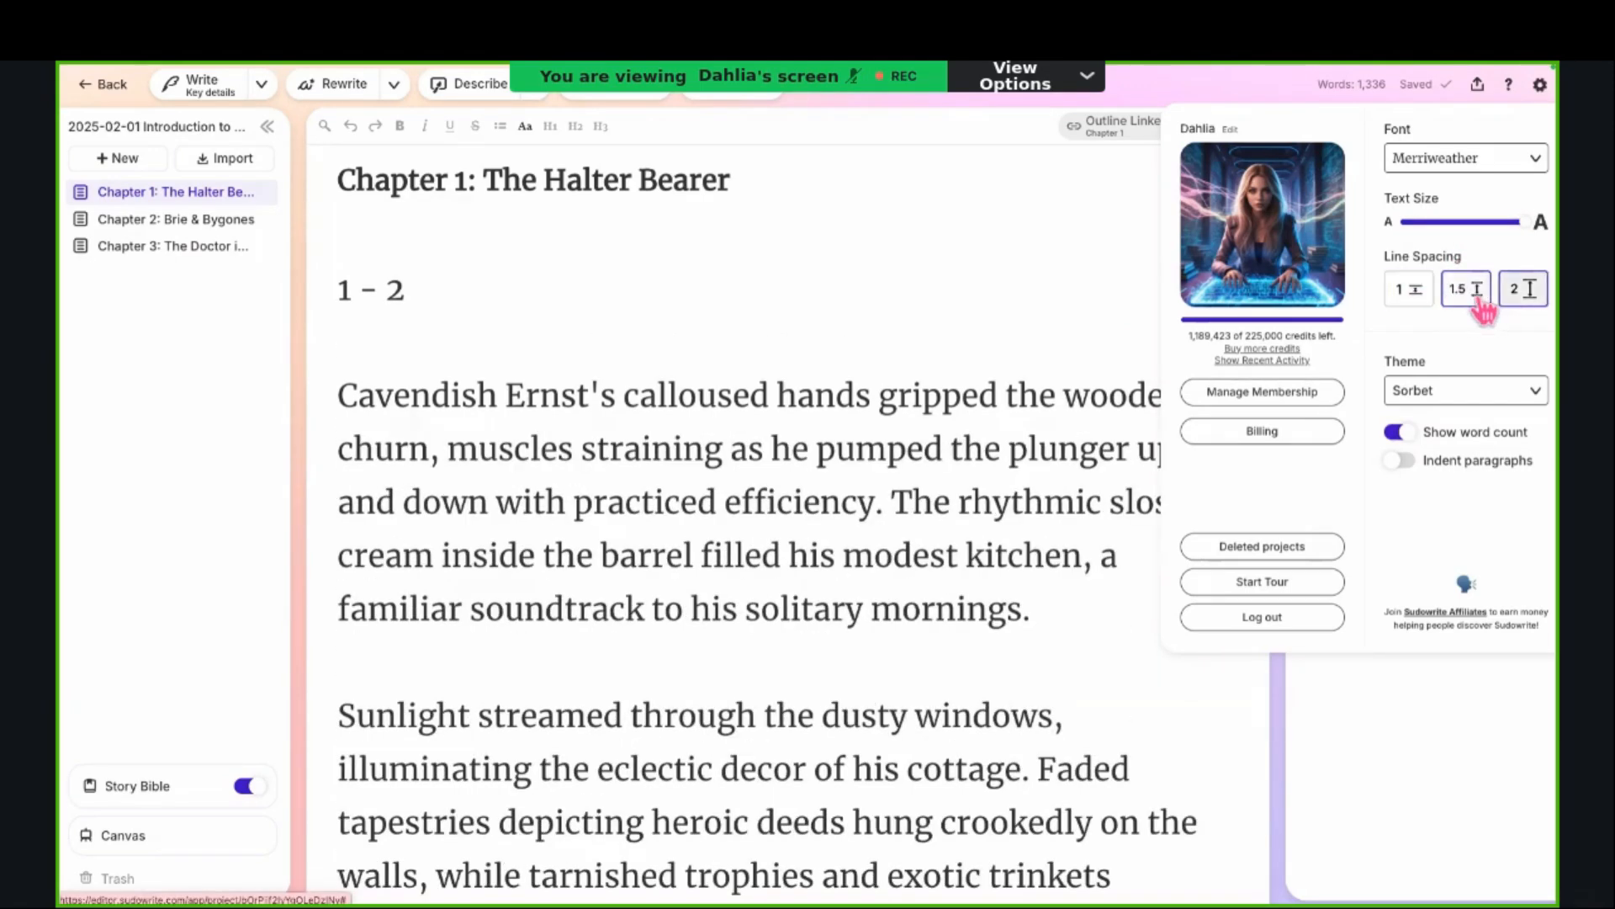
{"action": "left_click", "coordinate": [1501, 300]}
{"action": "left_click", "coordinate": [1471, 292]}
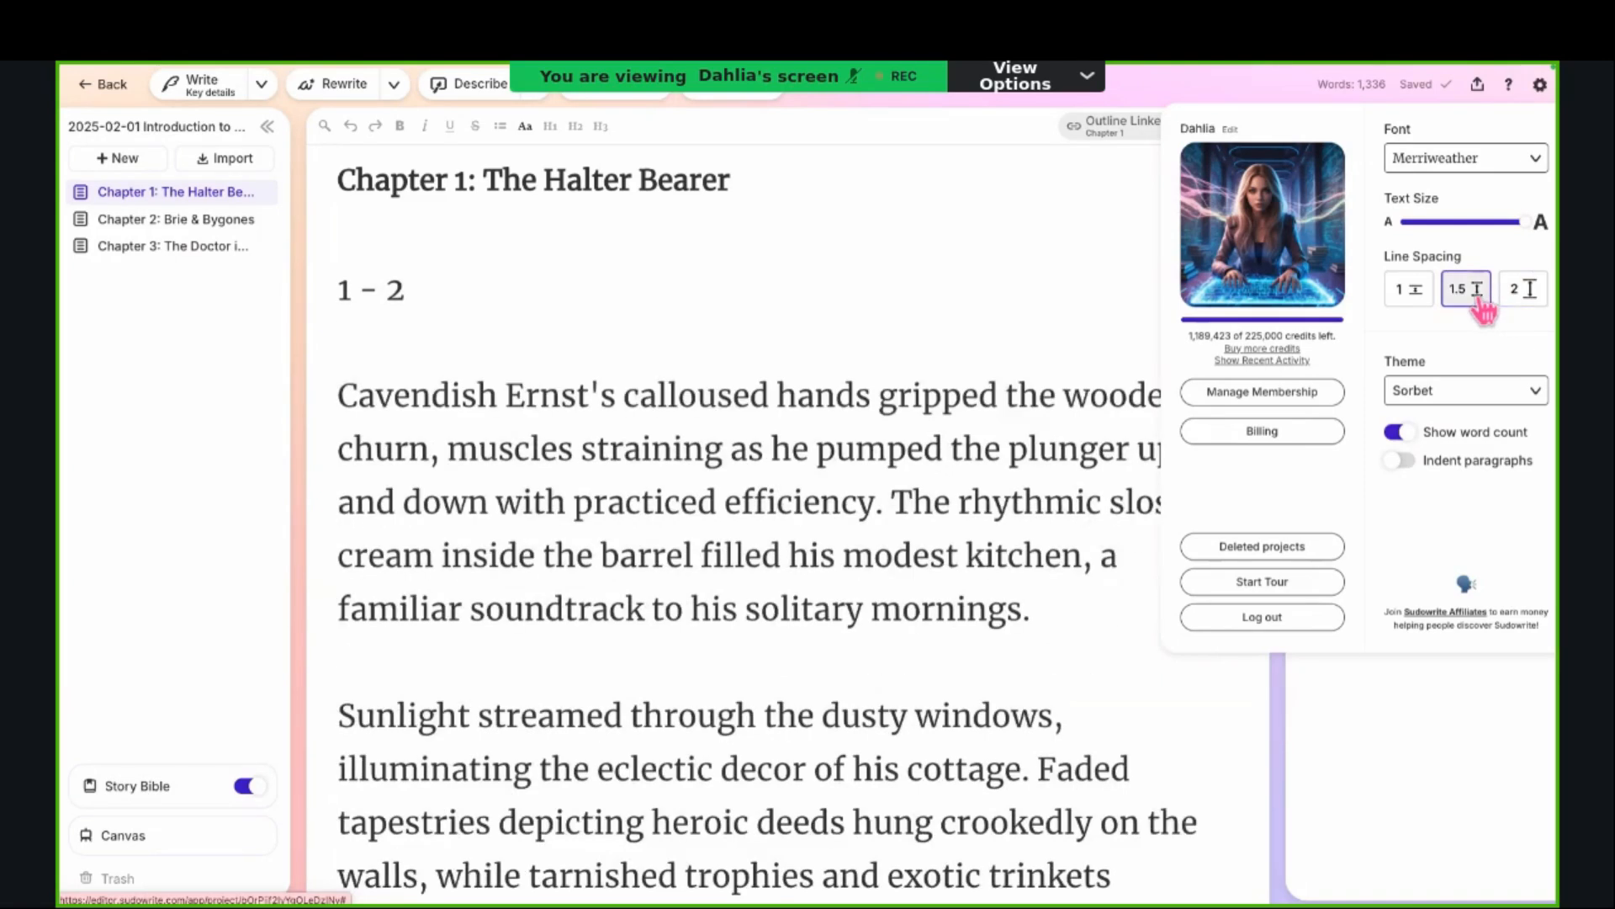
Step: Turn off the word count display and toggle the paragraph indentation option
{"action": "left_click", "coordinate": [1399, 434]}
{"action": "left_click", "coordinate": [1398, 434]}
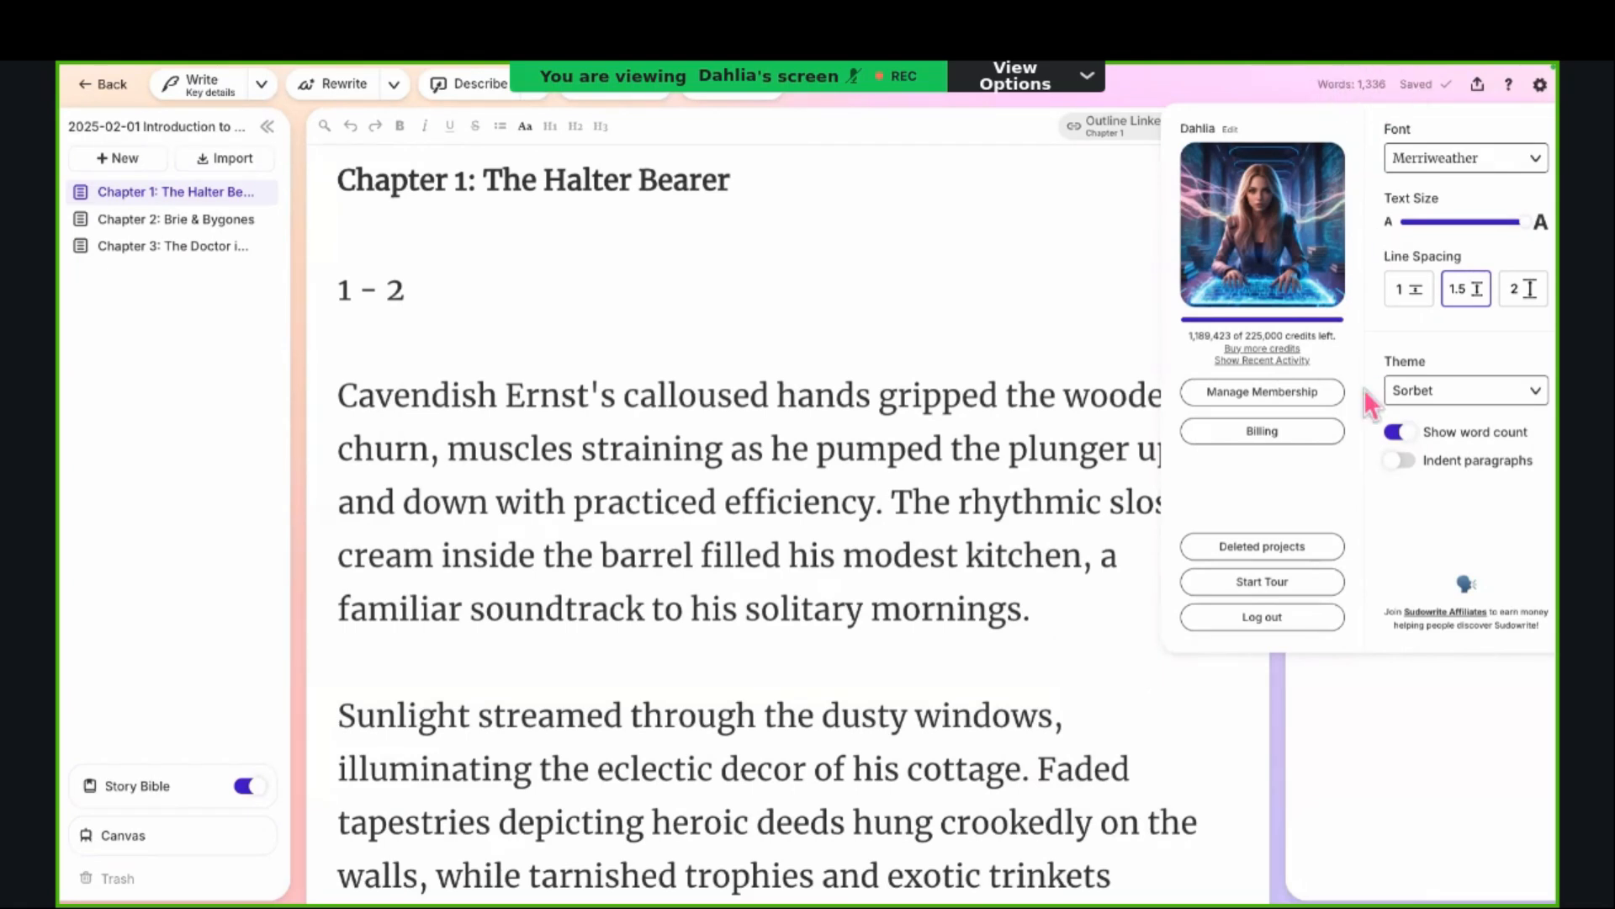
{"action": "left_click", "coordinate": [1395, 433]}
{"action": "left_click", "coordinate": [1400, 461]}
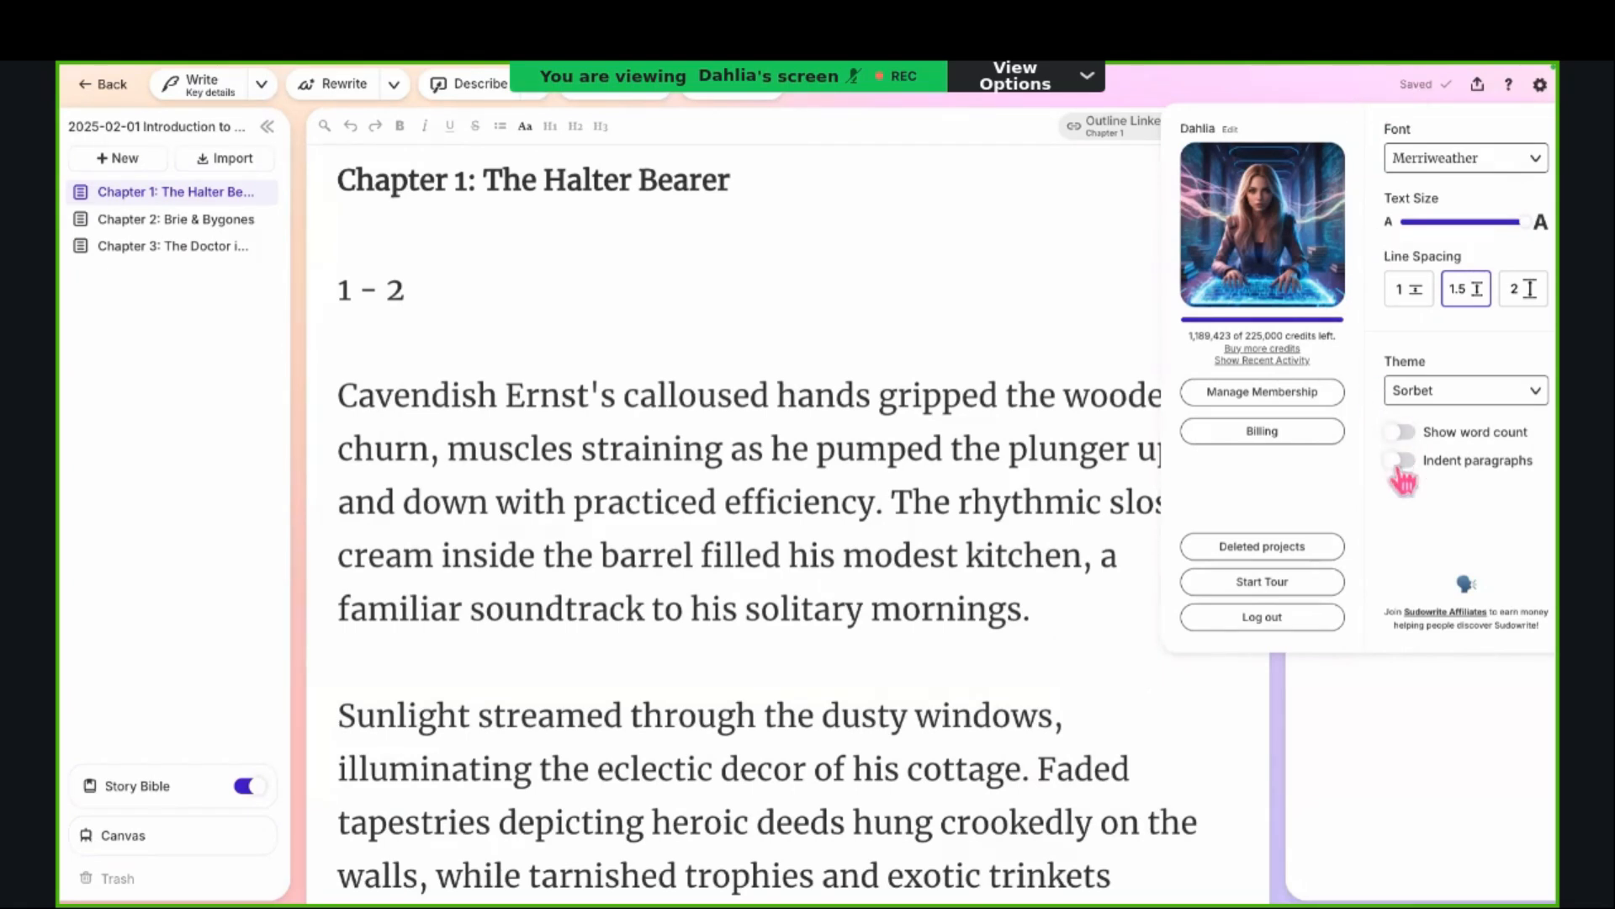
Step: Turn the word count display back on and keep paragraph indentation switched off
{"action": "left_click", "coordinate": [1399, 461]}
{"action": "left_click", "coordinate": [1400, 433]}
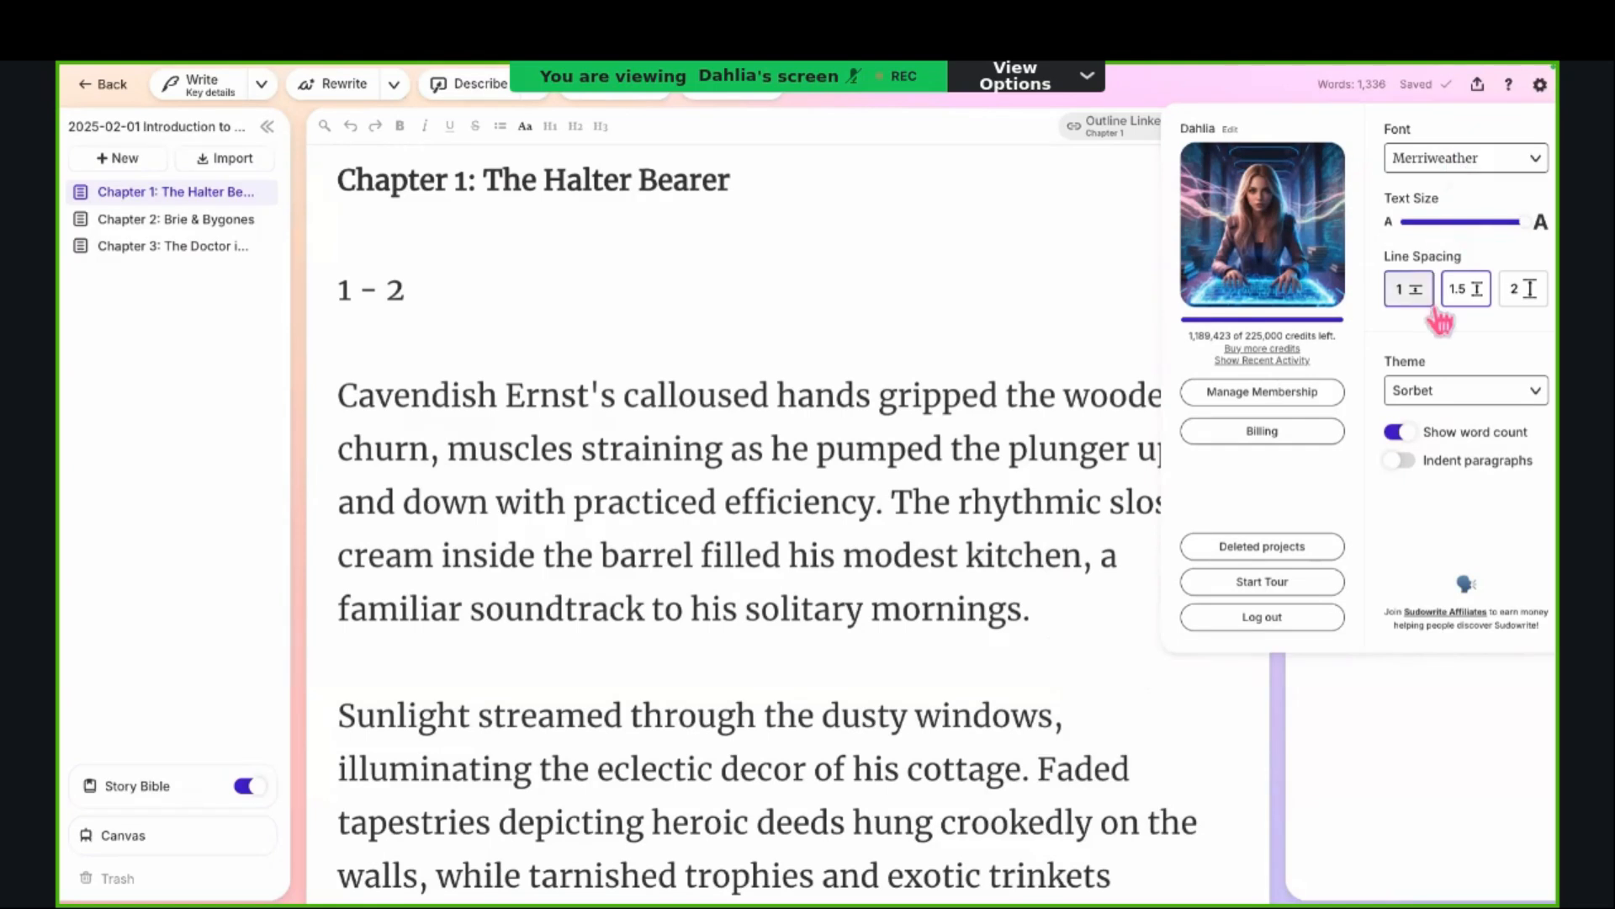
Step: Try the Automatic Dark Mode, Amber and Forest themes for the editor
{"action": "left_click", "coordinate": [1435, 392]}
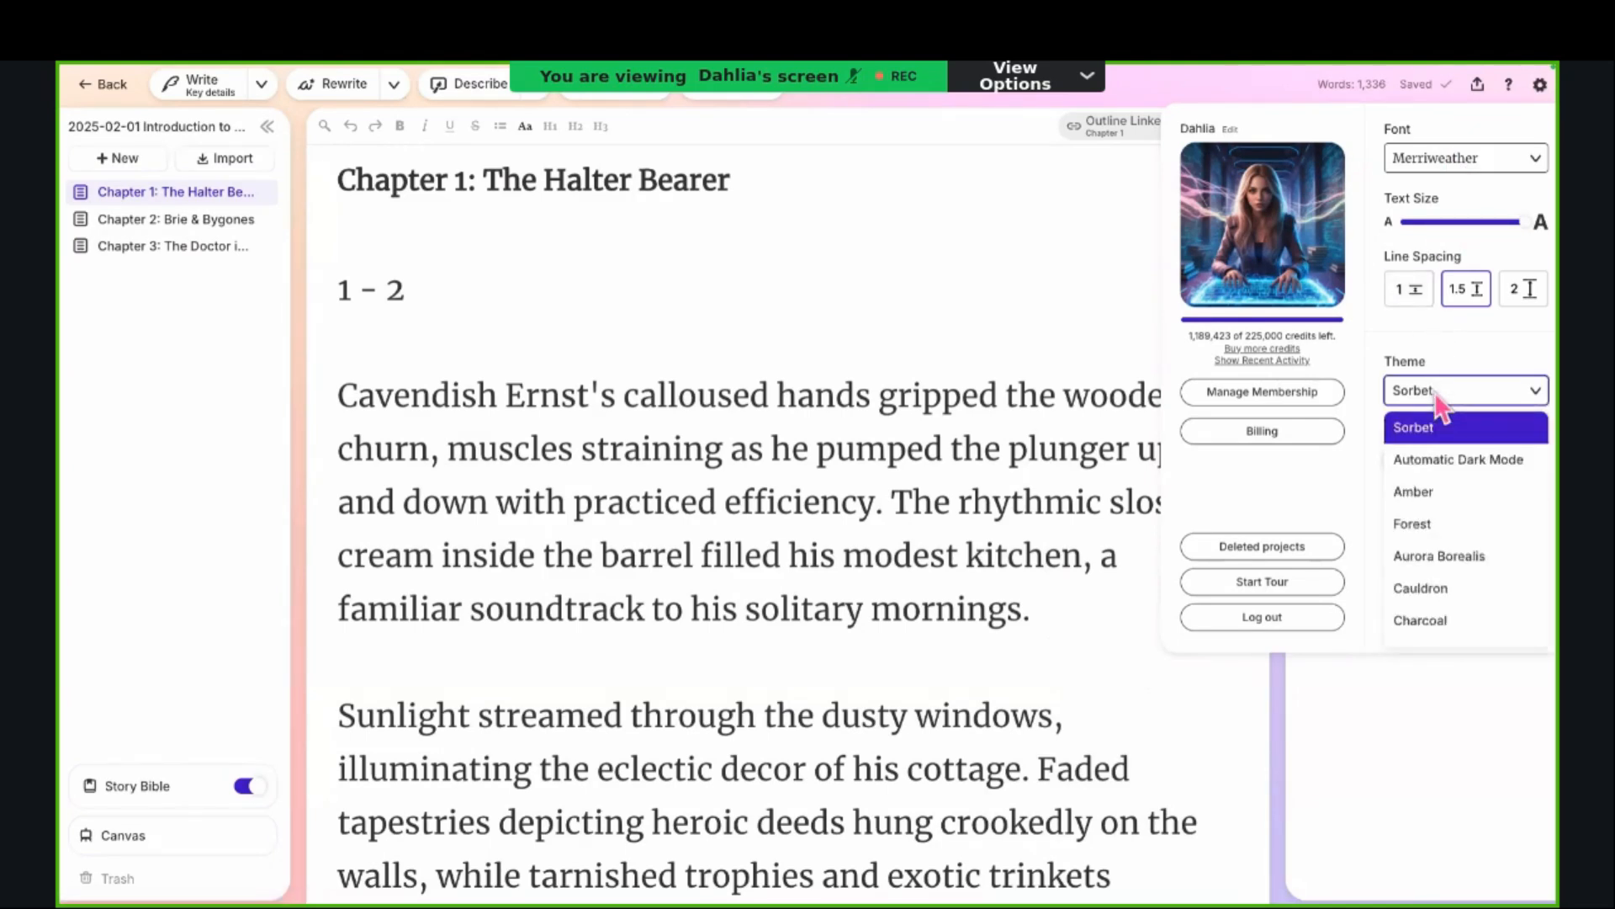
{"action": "left_click", "coordinate": [1438, 459]}
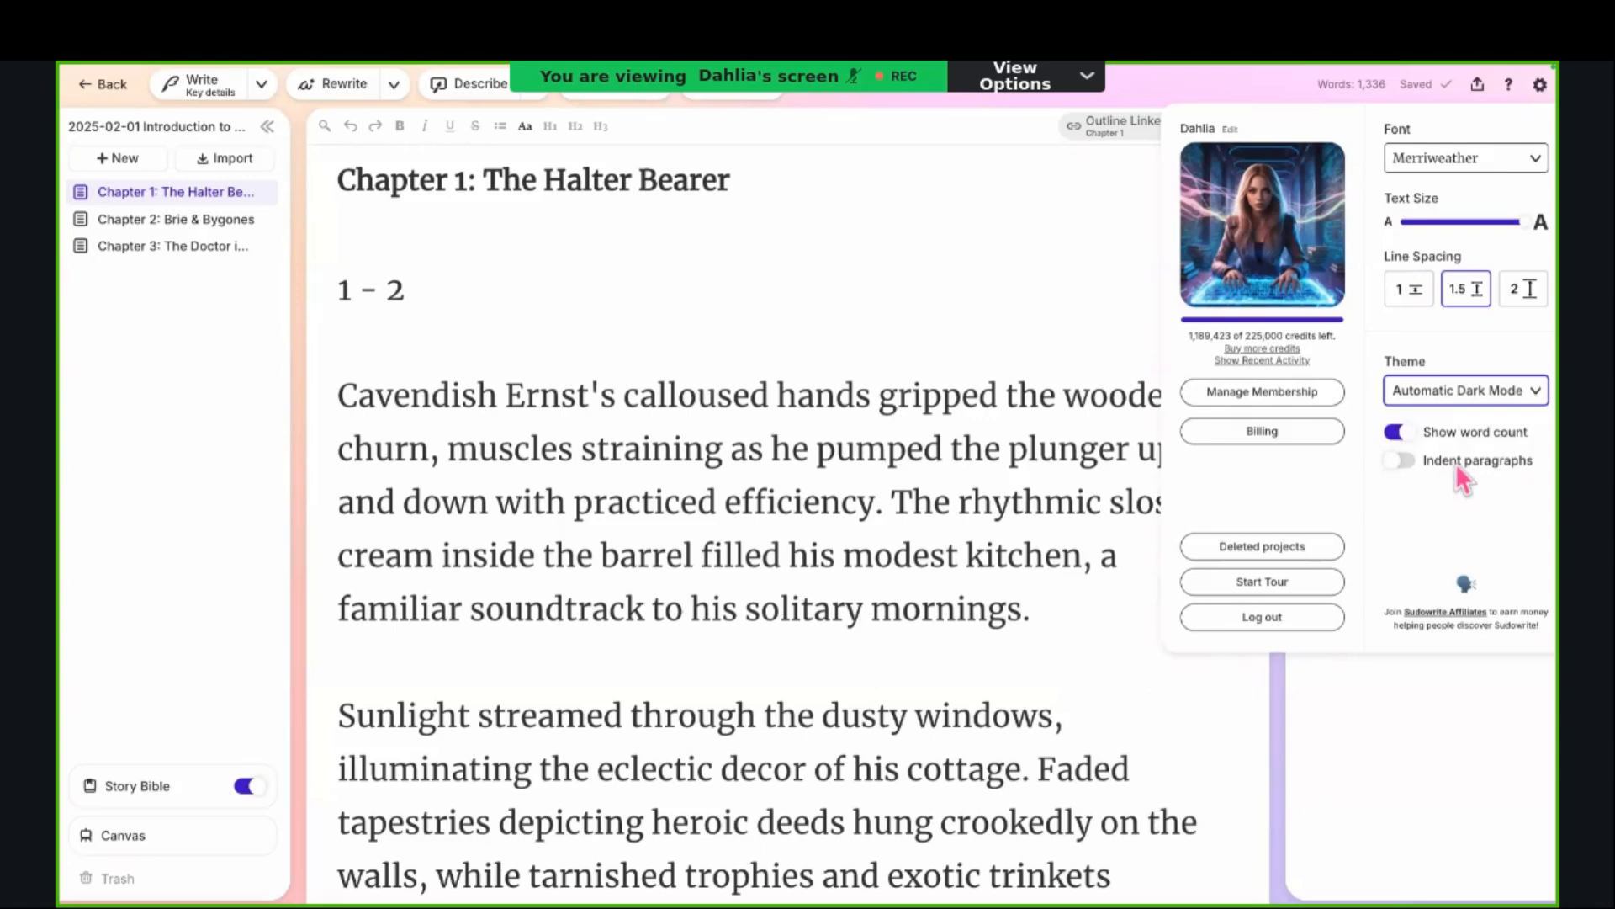
{"action": "left_click", "coordinate": [1462, 394]}
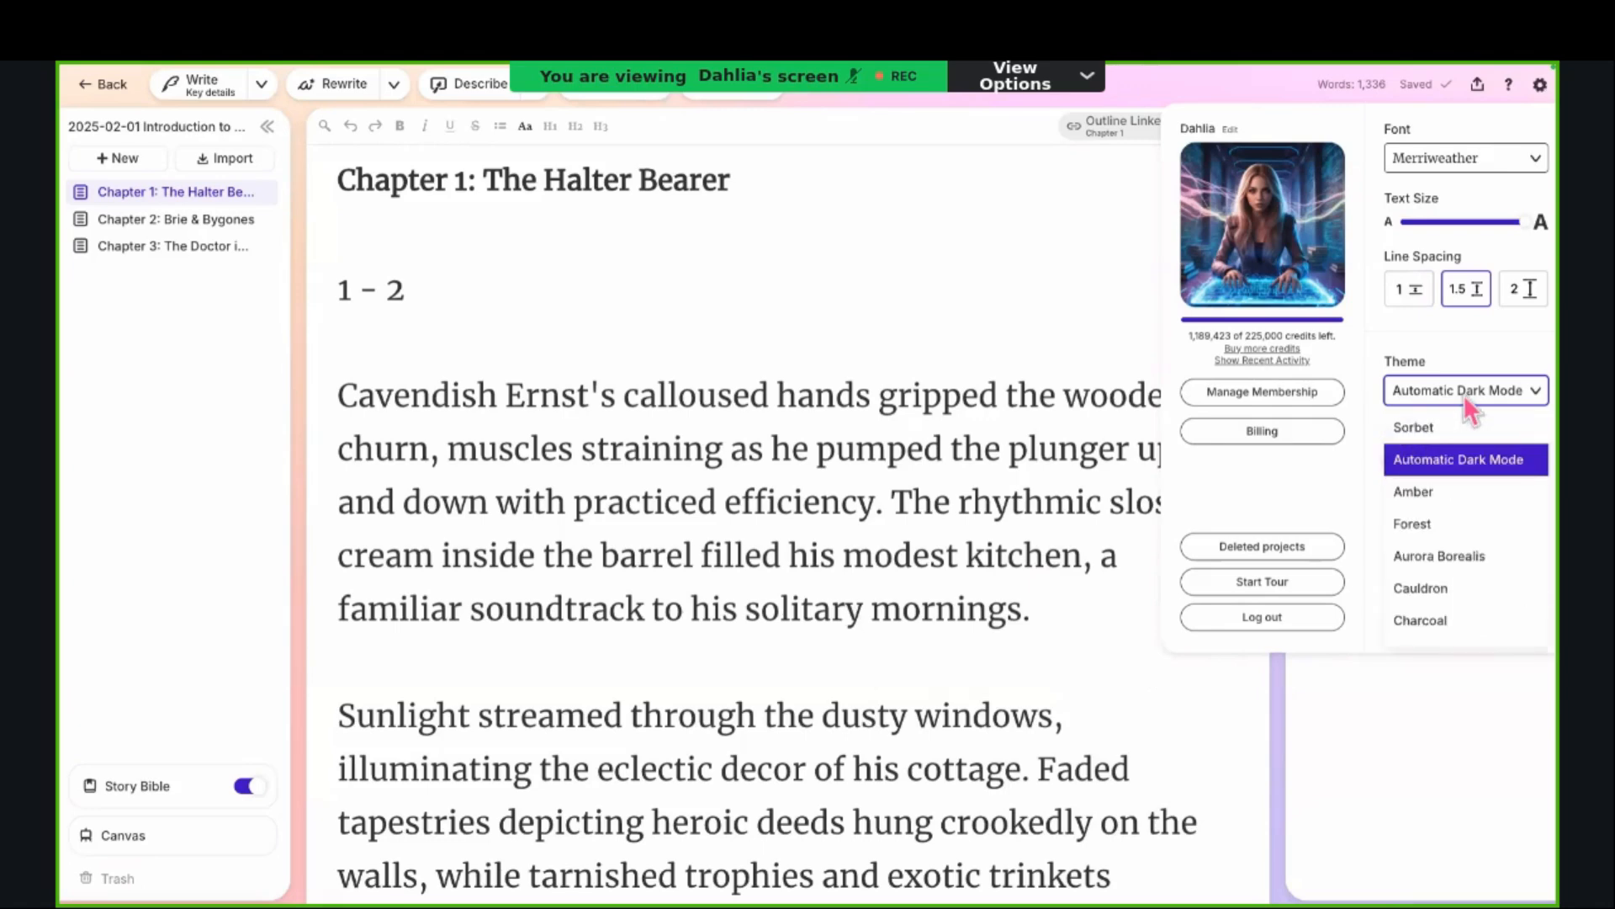
{"action": "left_click", "coordinate": [1439, 492]}
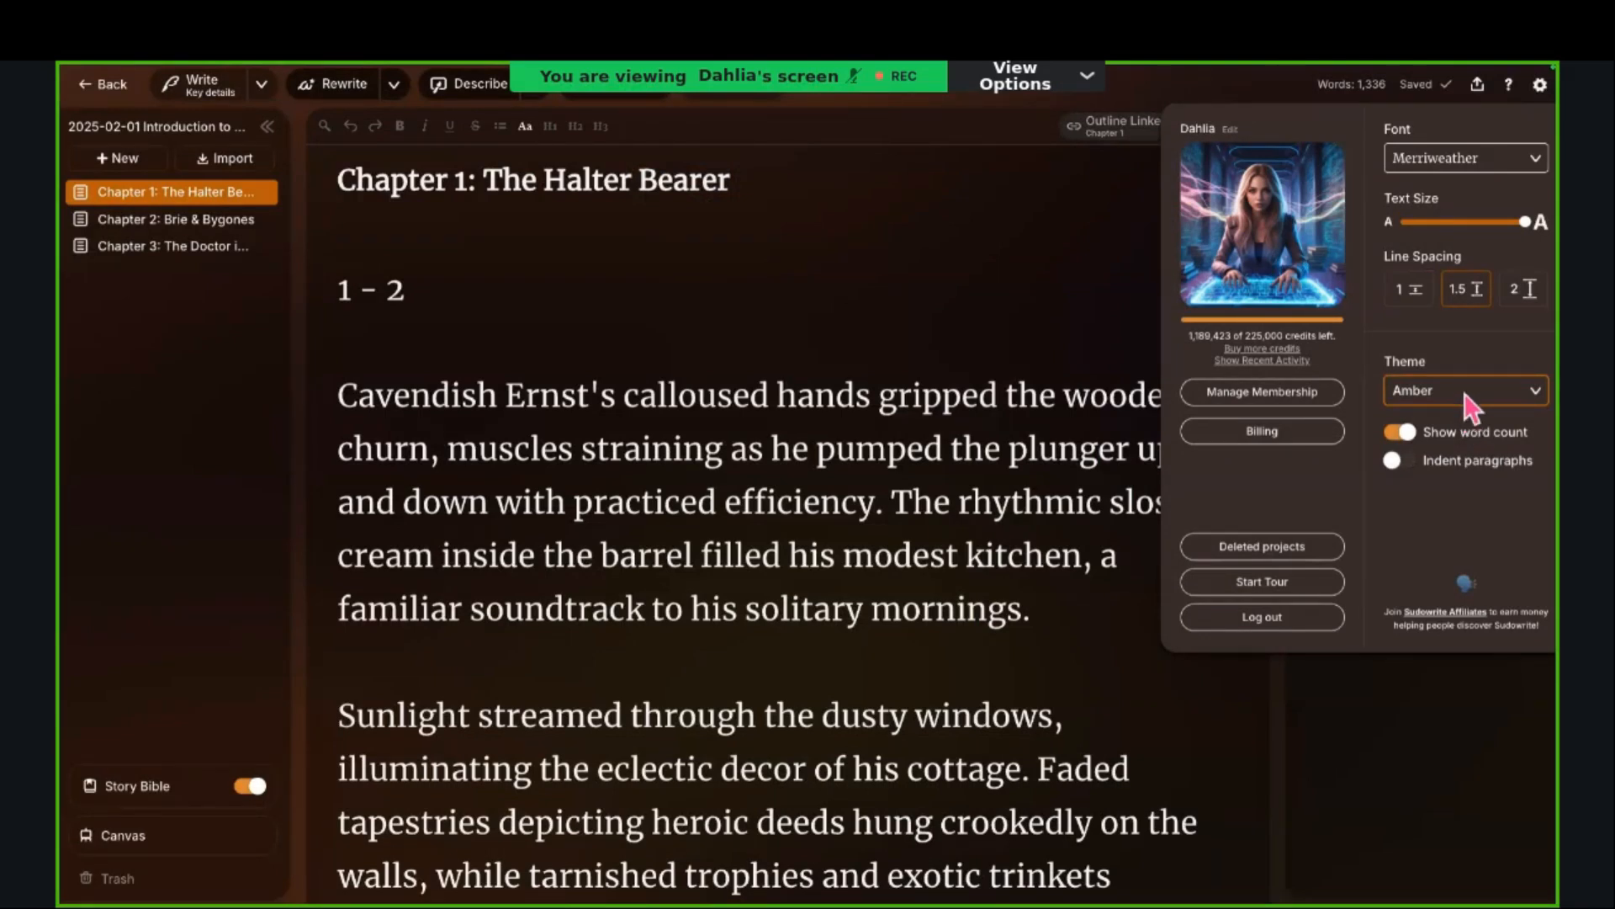
{"action": "left_click", "coordinate": [1471, 394]}
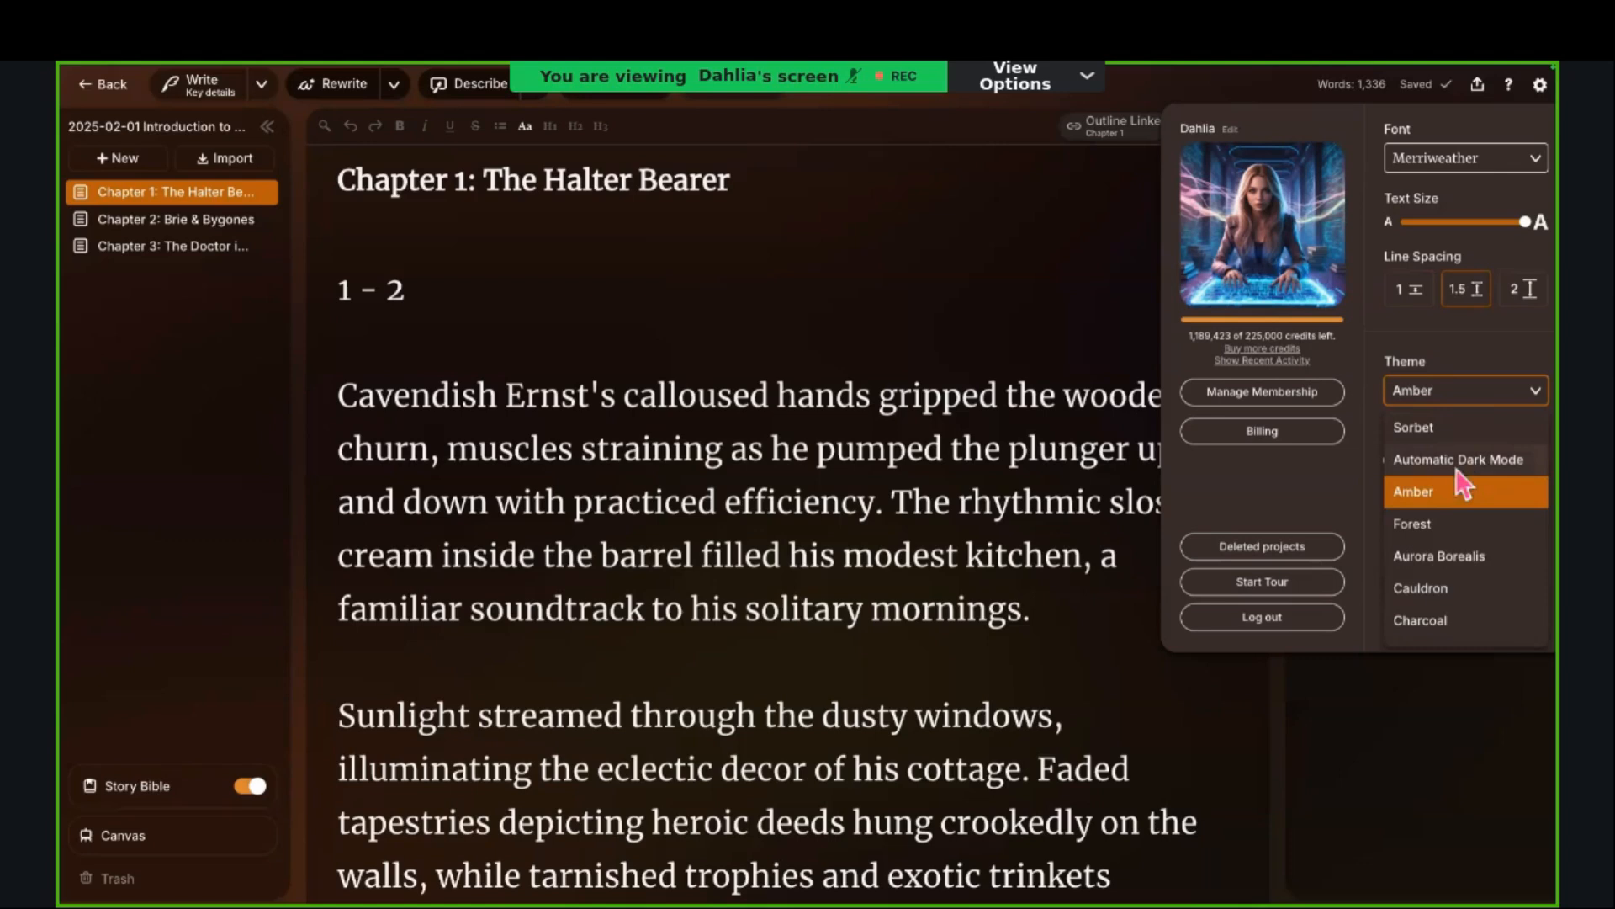
{"action": "left_click", "coordinate": [1447, 524]}
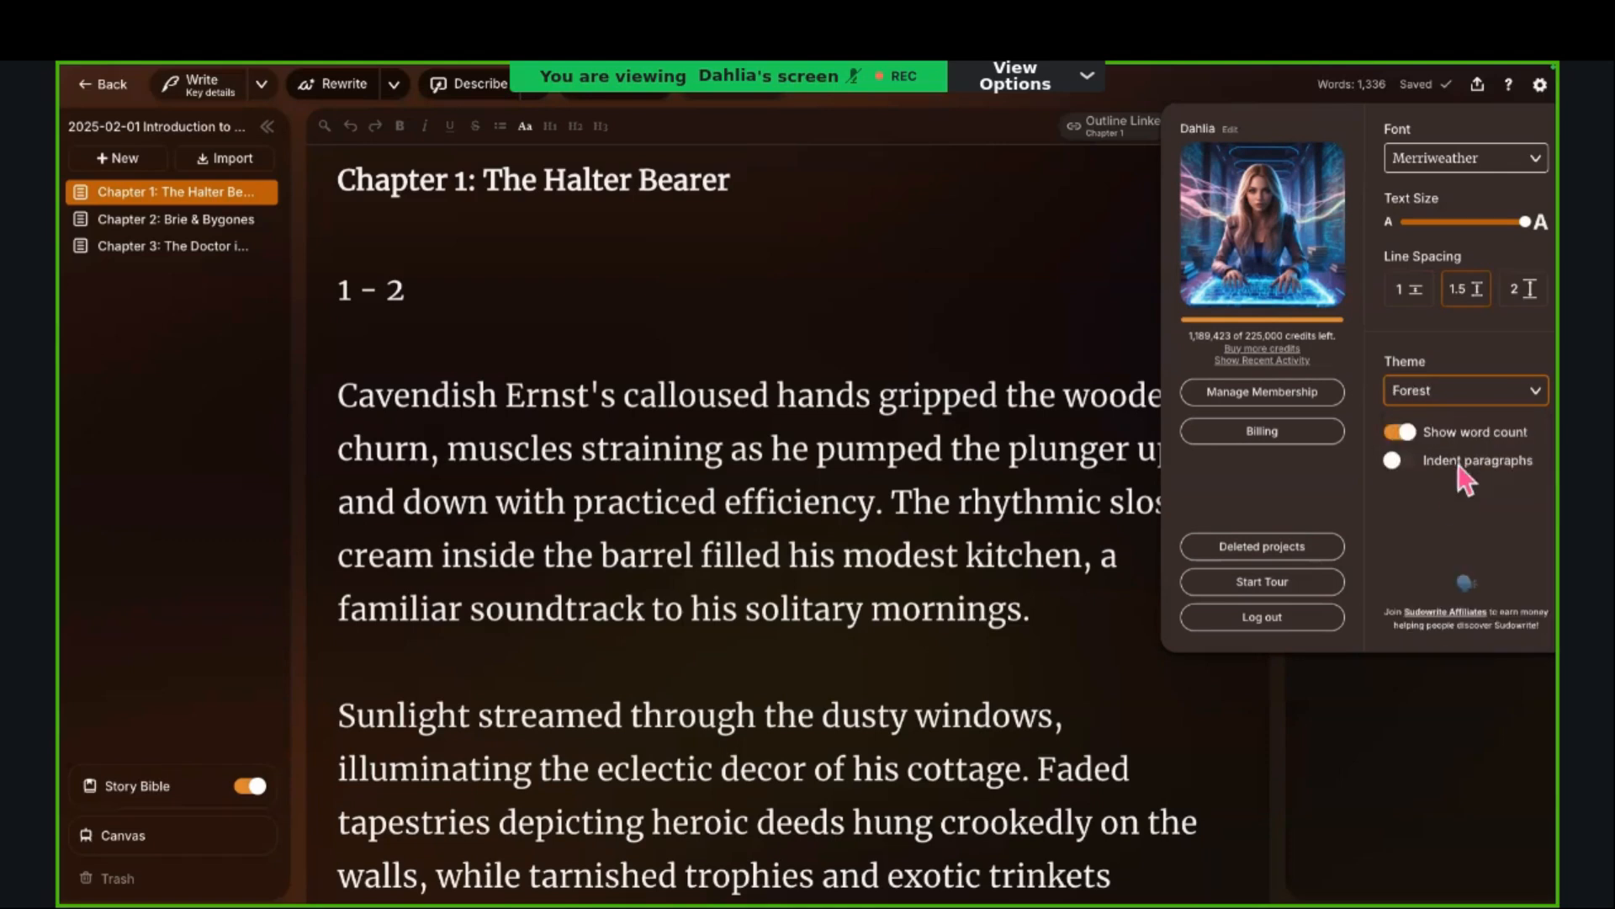
Step: Try the Aurora Borealis, Cauldron and Charcoal themes for the editor
{"action": "left_click", "coordinate": [1469, 402]}
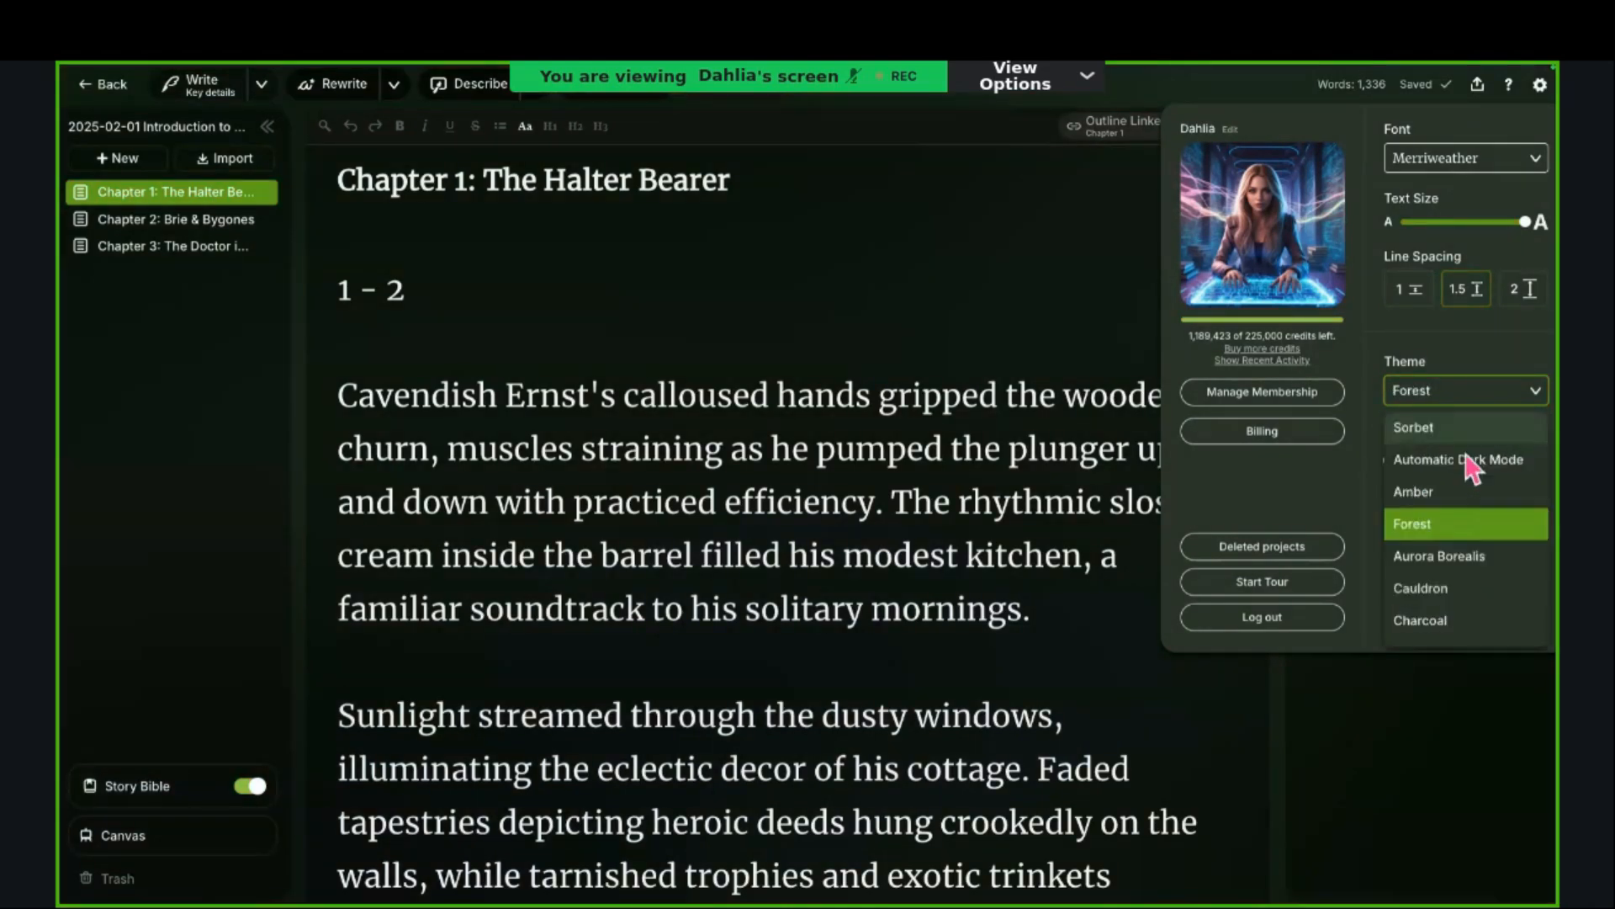
{"action": "left_click", "coordinate": [1457, 560]}
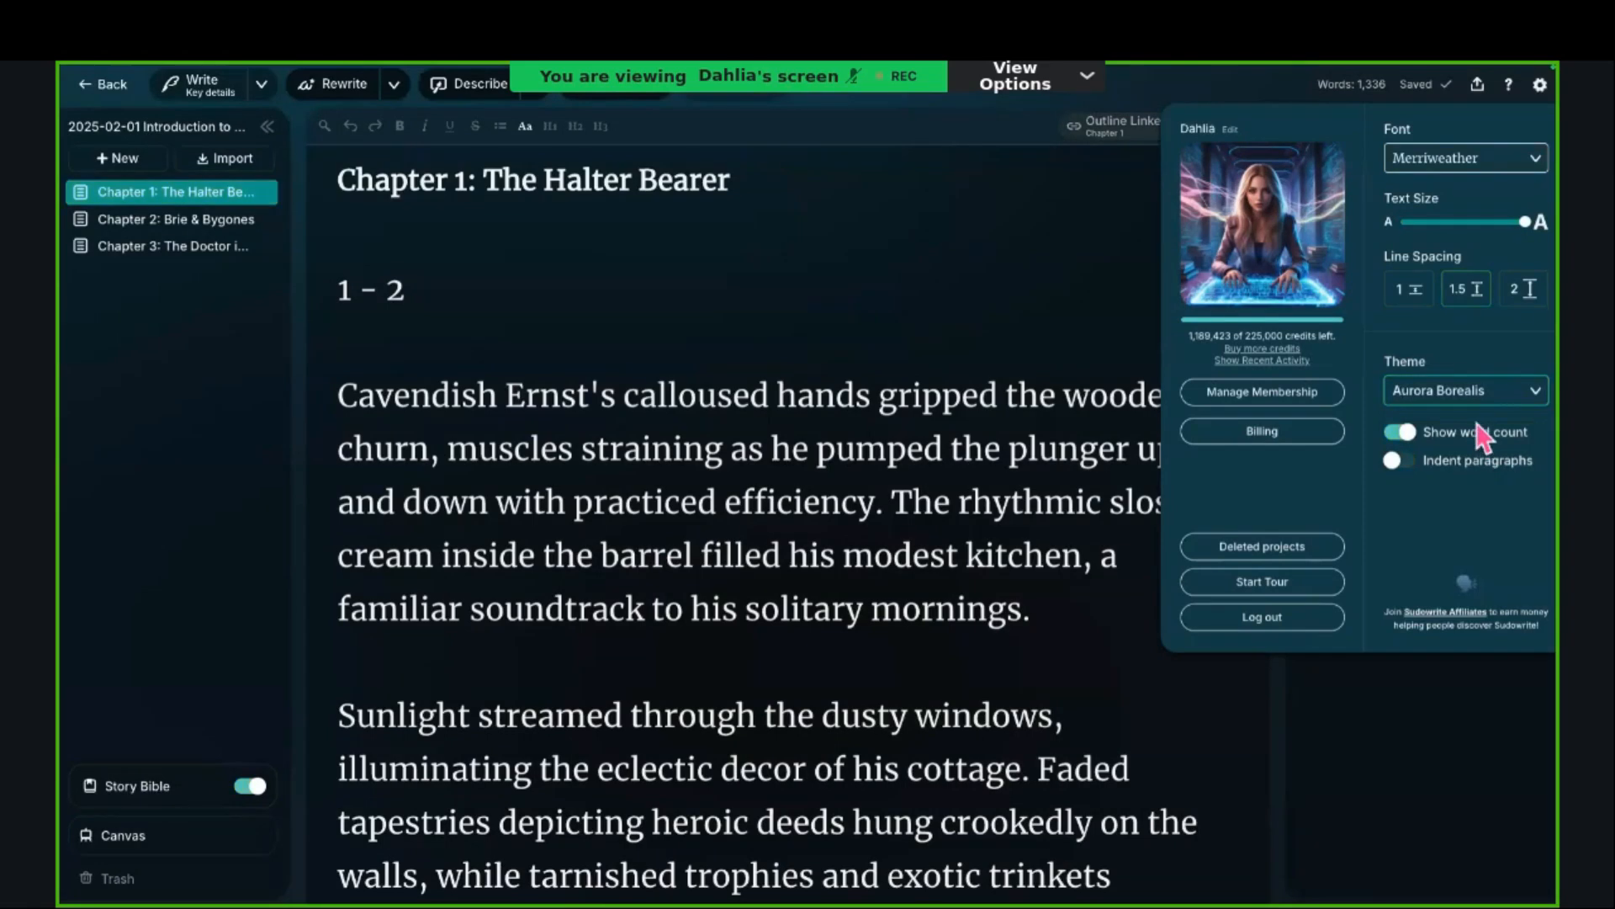
{"action": "left_click", "coordinate": [1478, 399]}
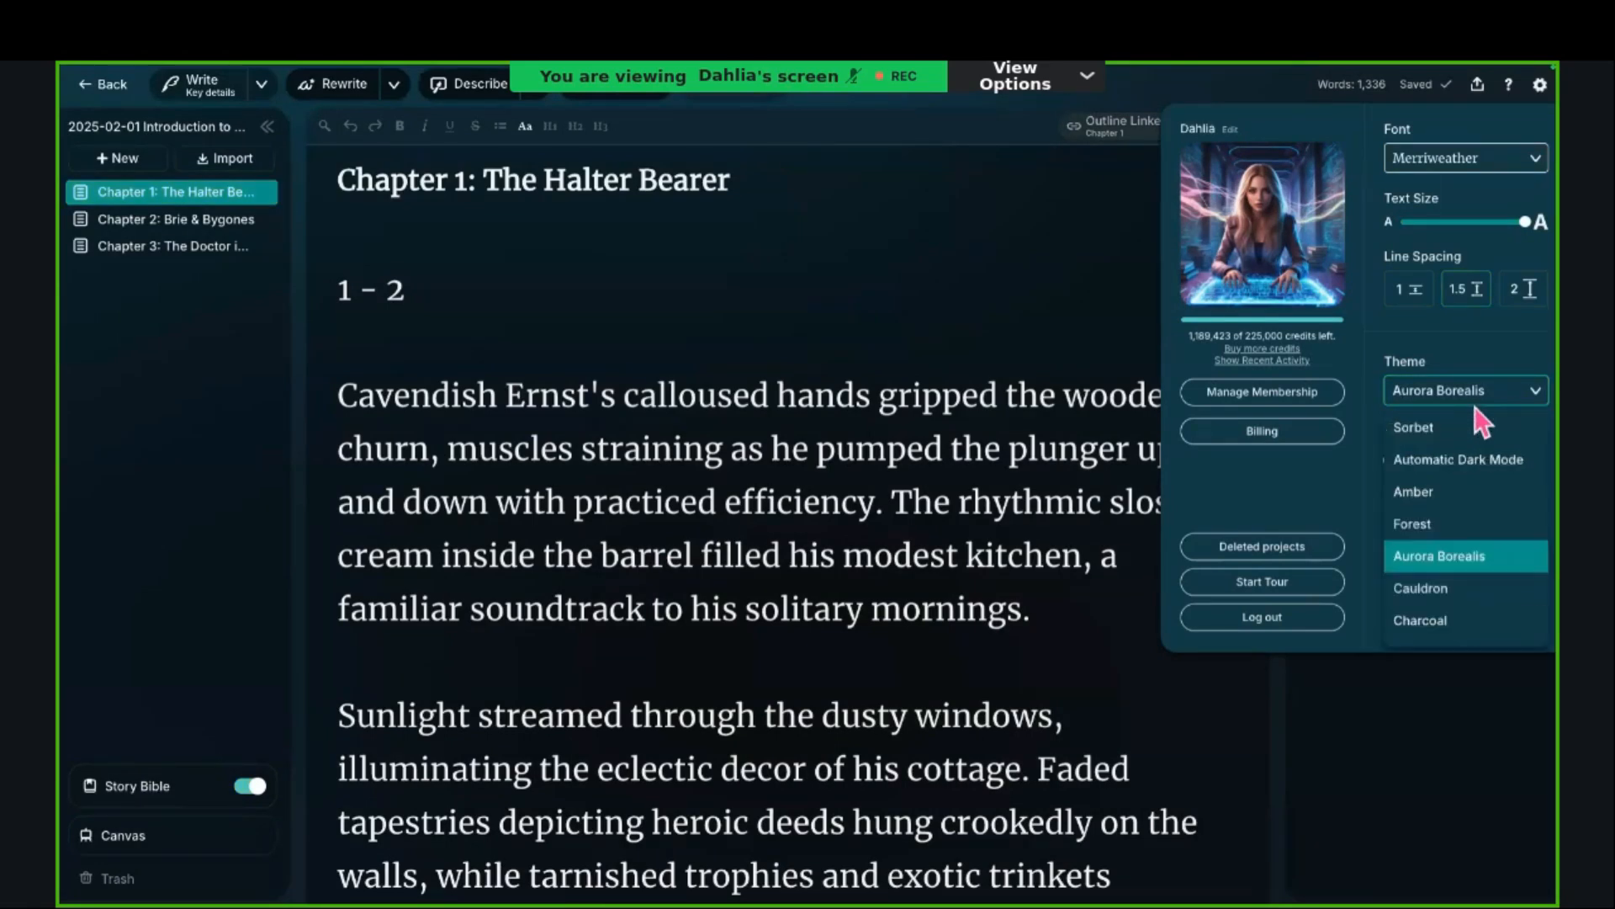
{"action": "left_click", "coordinate": [1435, 591]}
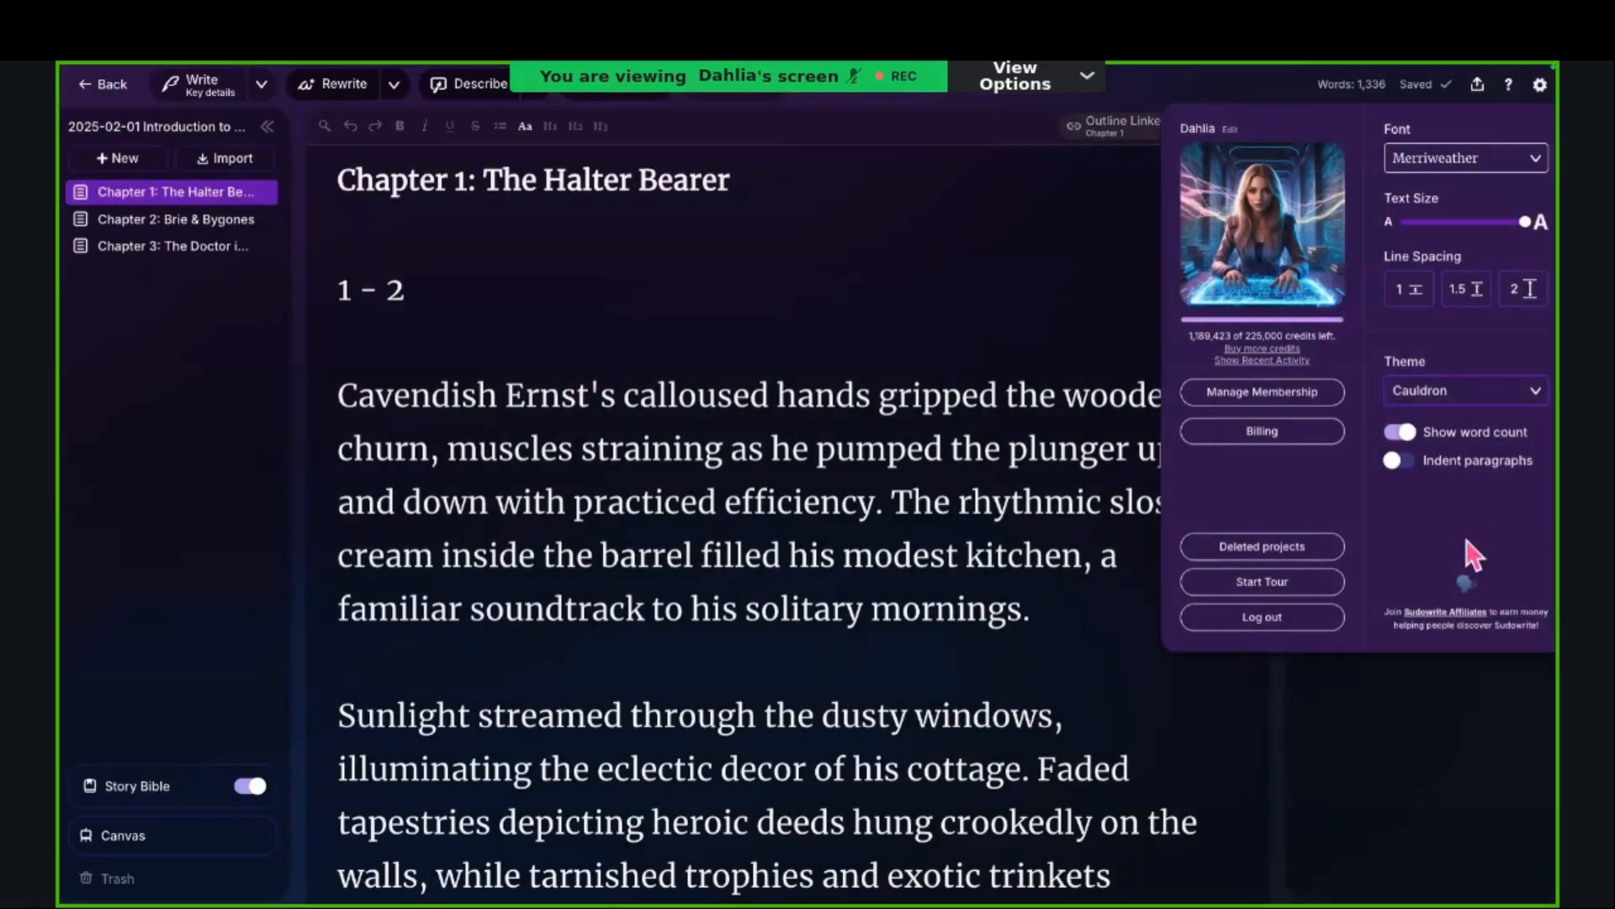
{"action": "left_click", "coordinate": [1486, 396]}
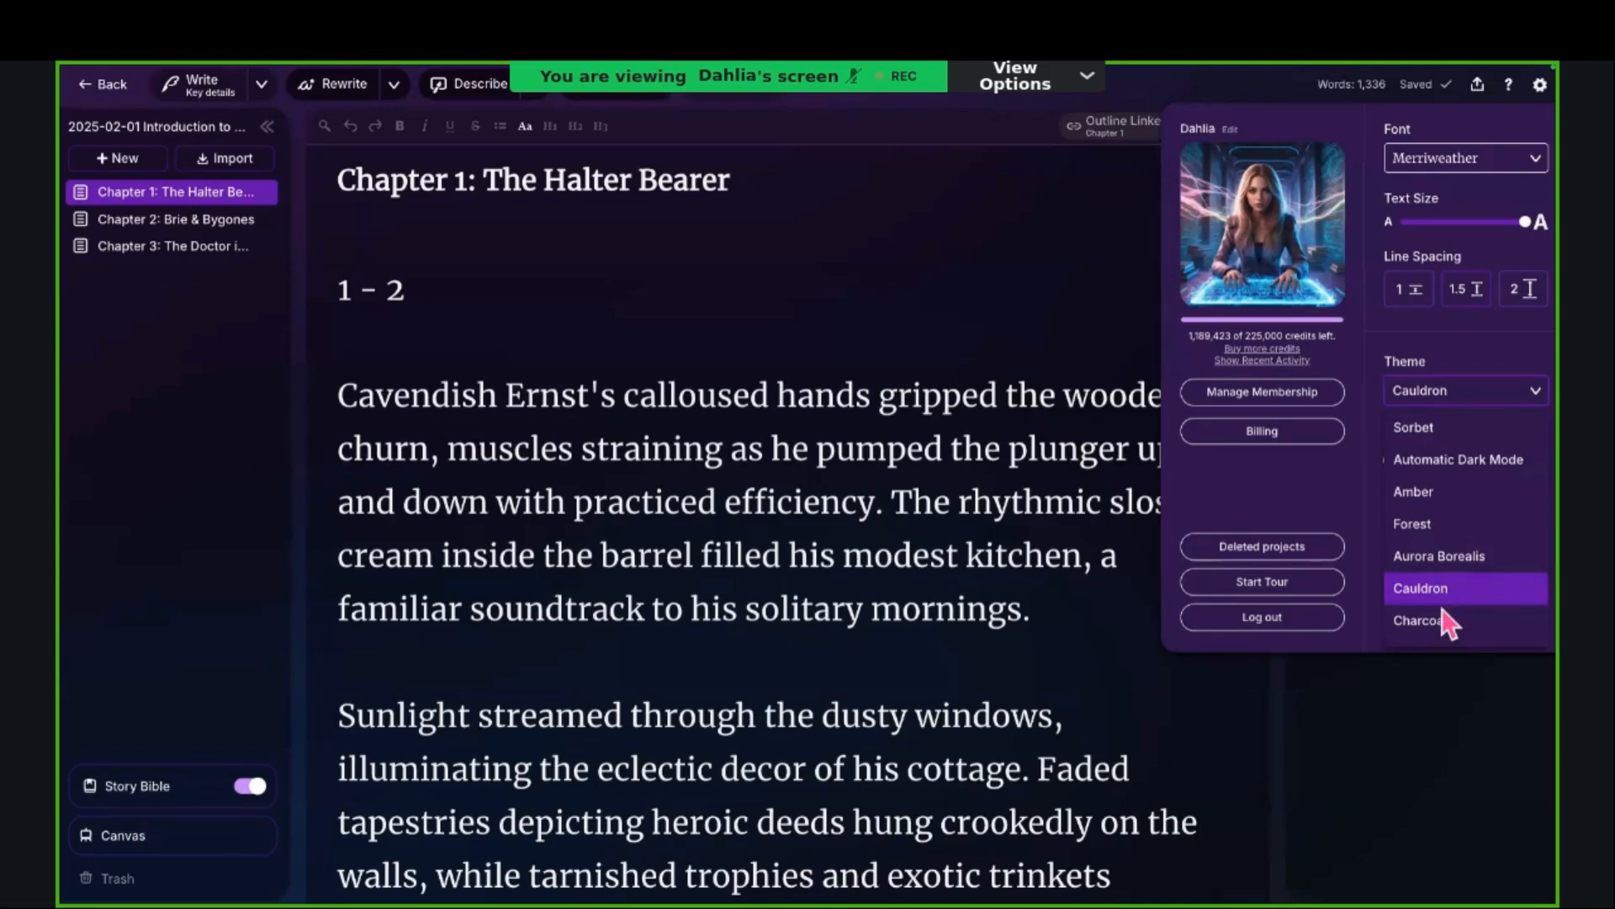
{"action": "scroll", "coordinate": [1444, 610], "scroll_direction": "down", "scroll_amount": 1}
{"action": "left_click", "coordinate": [1453, 579]}
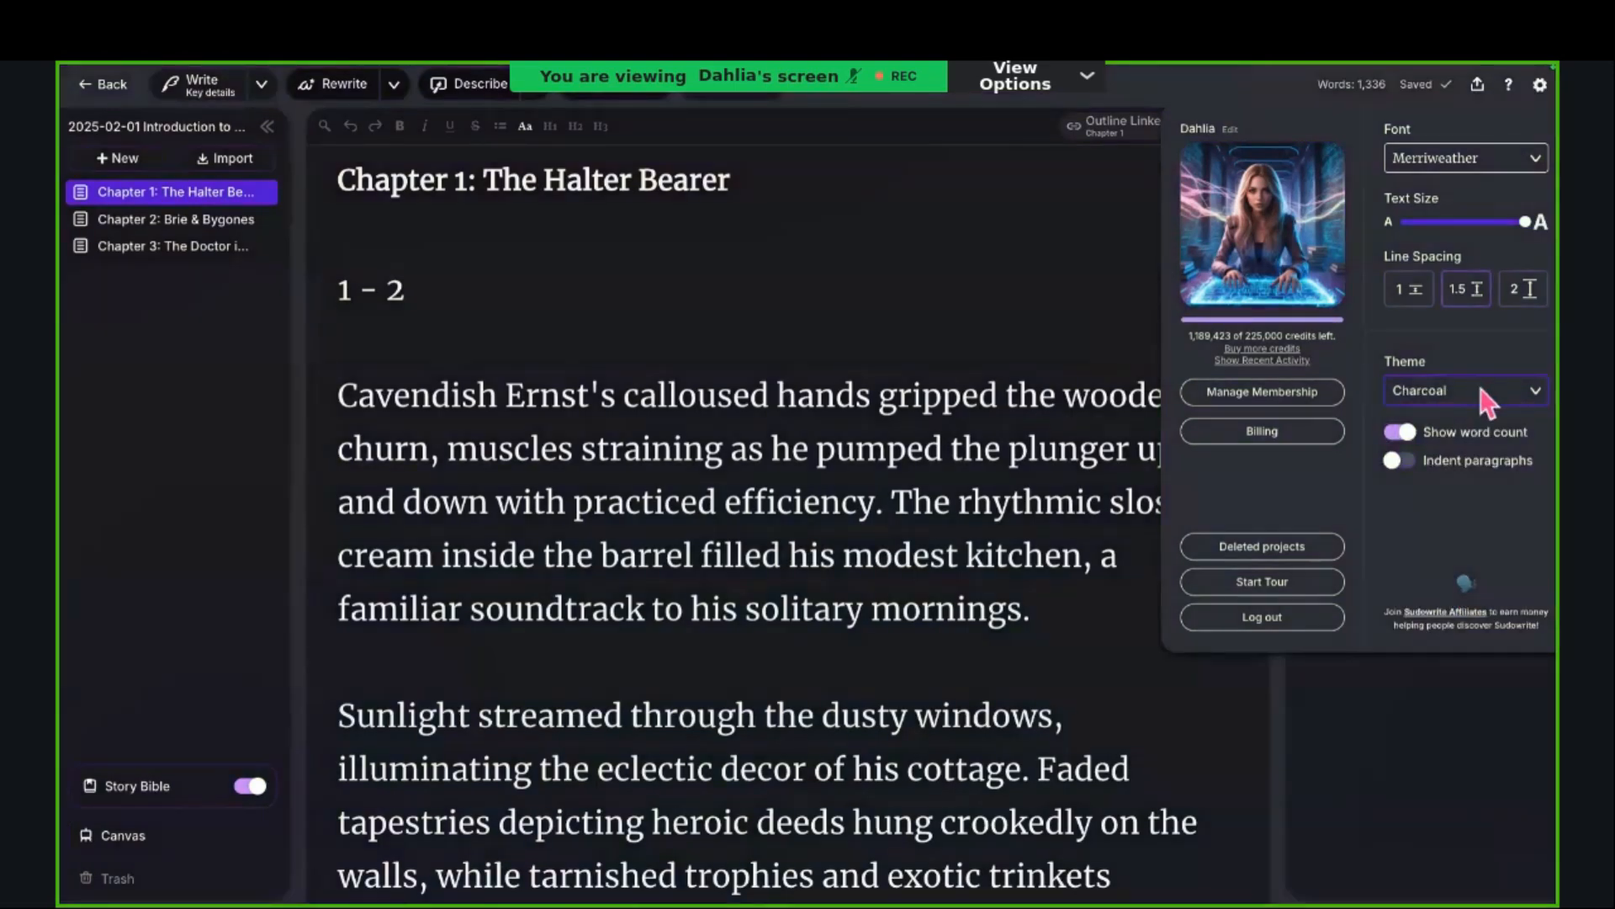
Step: Try the Moonbeam and Sepia themes for the editor
{"action": "left_click", "coordinate": [1486, 396]}
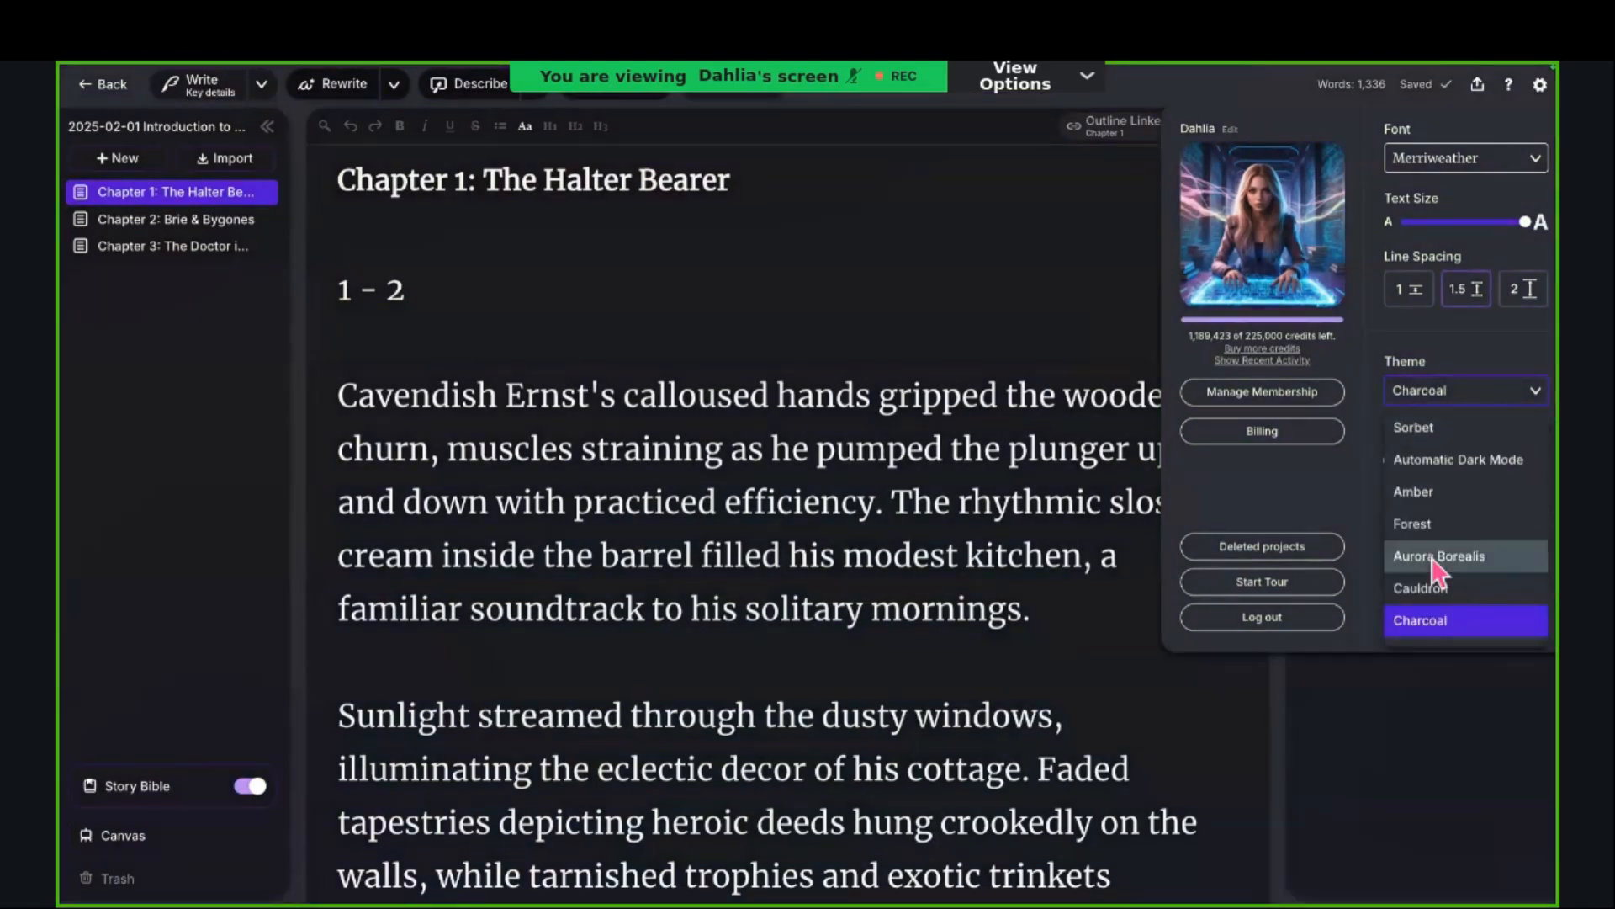
{"action": "scroll", "coordinate": [1428, 580], "scroll_direction": "down", "scroll_amount": 2}
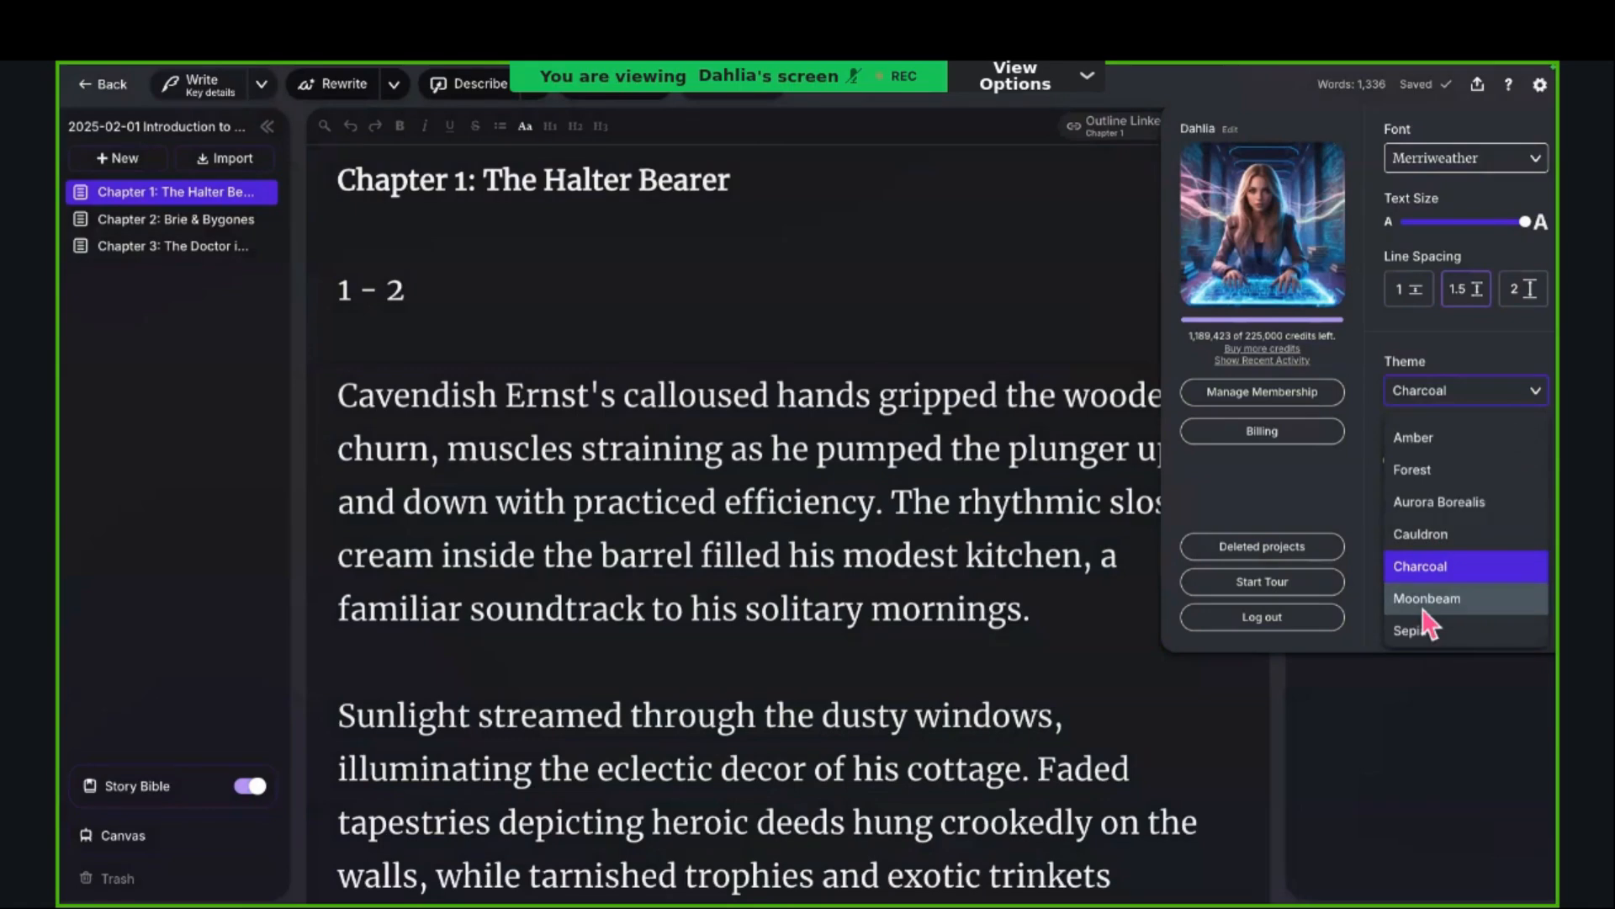
{"action": "left_click", "coordinate": [1424, 604]}
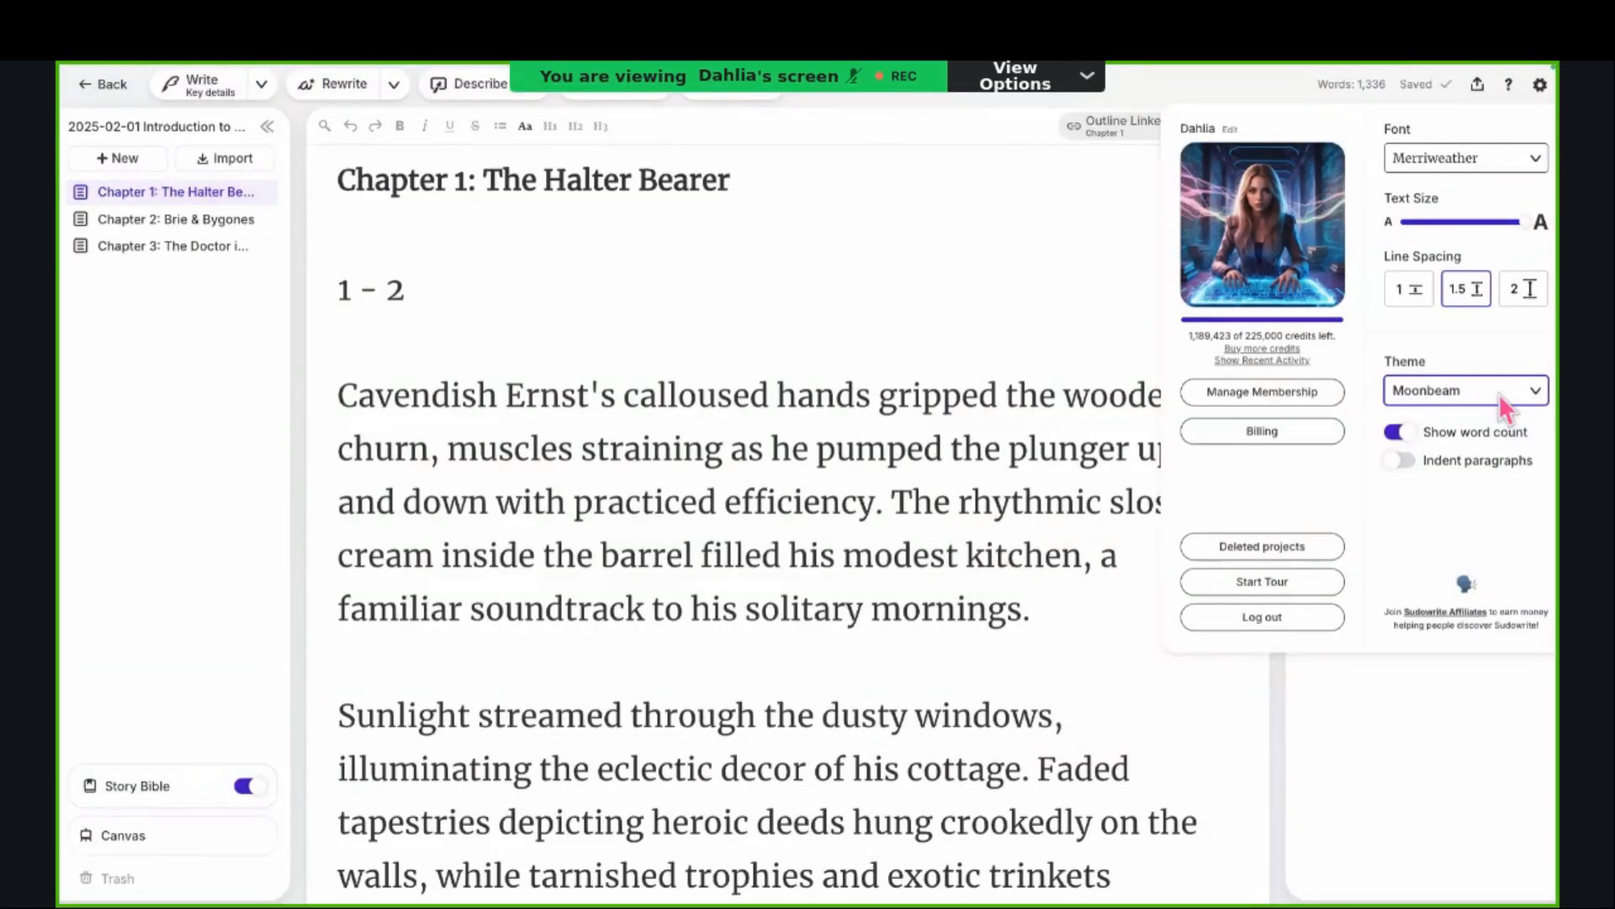
{"action": "left_click", "coordinate": [1502, 402]}
{"action": "scroll", "coordinate": [1427, 609], "scroll_direction": "down", "scroll_amount": 1}
{"action": "left_click", "coordinate": [1427, 633]}
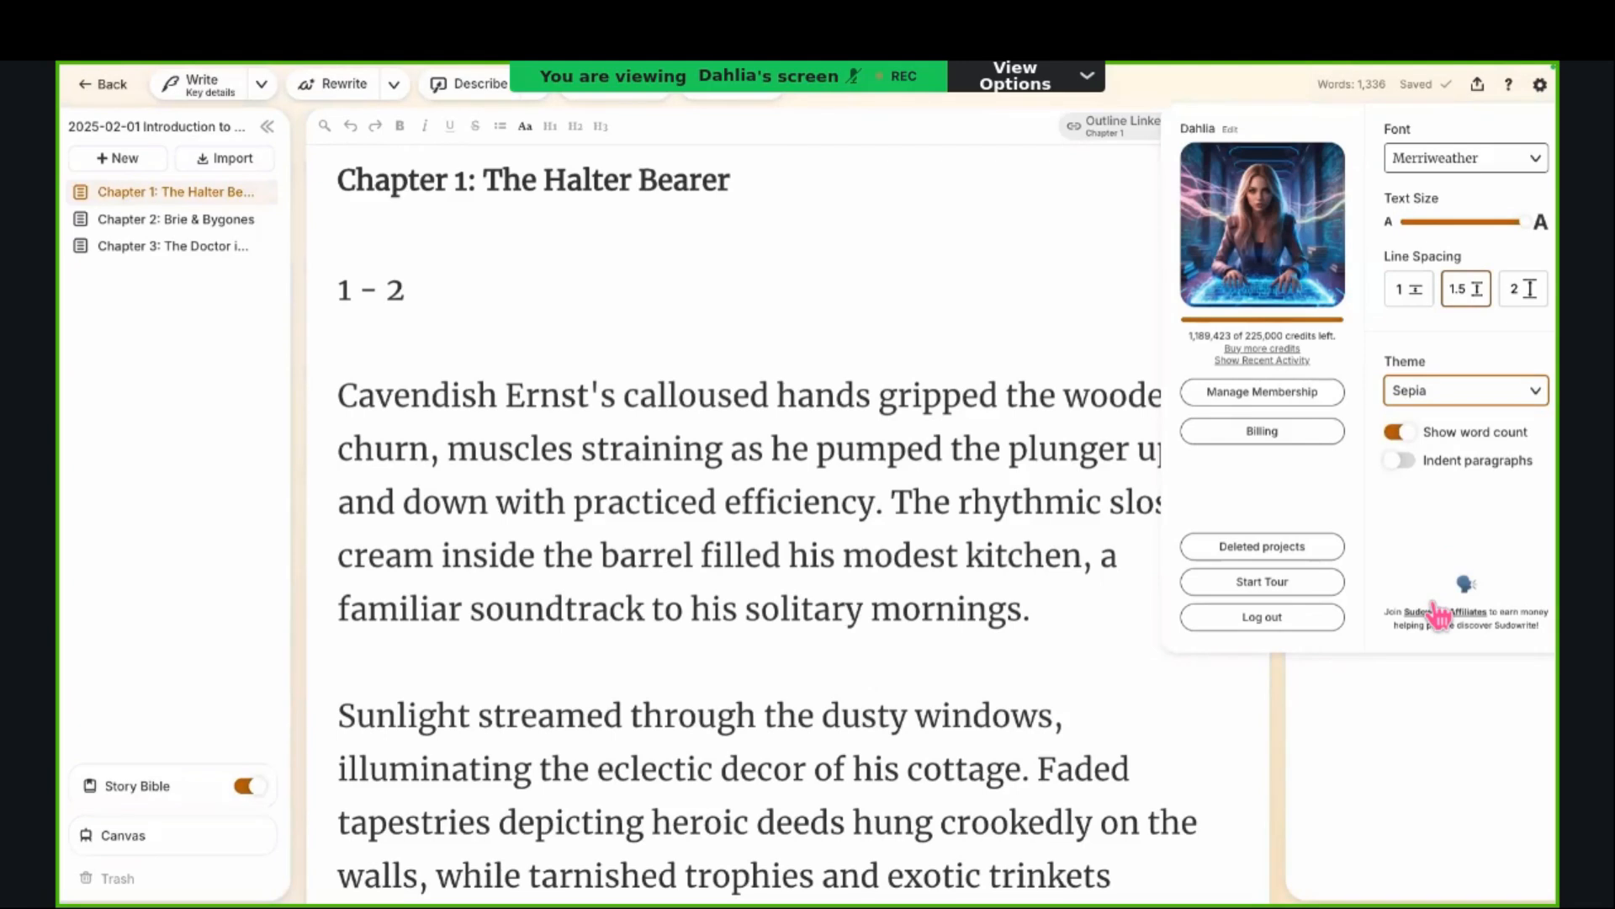
Step: Set the editor theme back to Sorbet and close the settings
{"action": "left_click", "coordinate": [1464, 395]}
{"action": "scroll", "coordinate": [1453, 471], "scroll_direction": "up", "scroll_amount": 1}
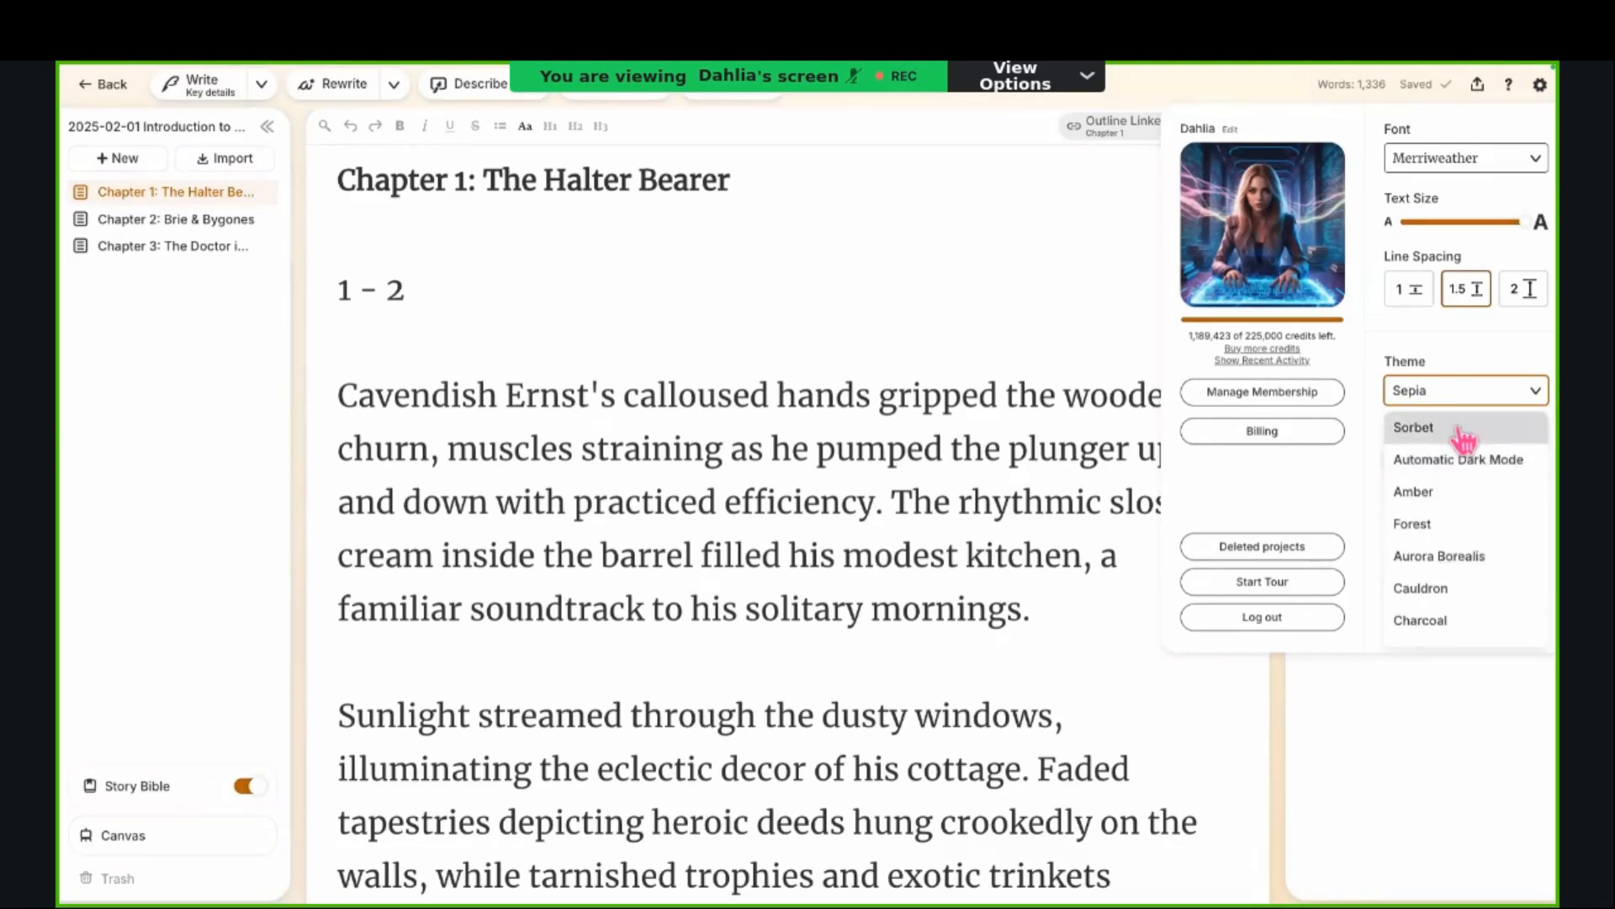
{"action": "left_click", "coordinate": [1464, 429]}
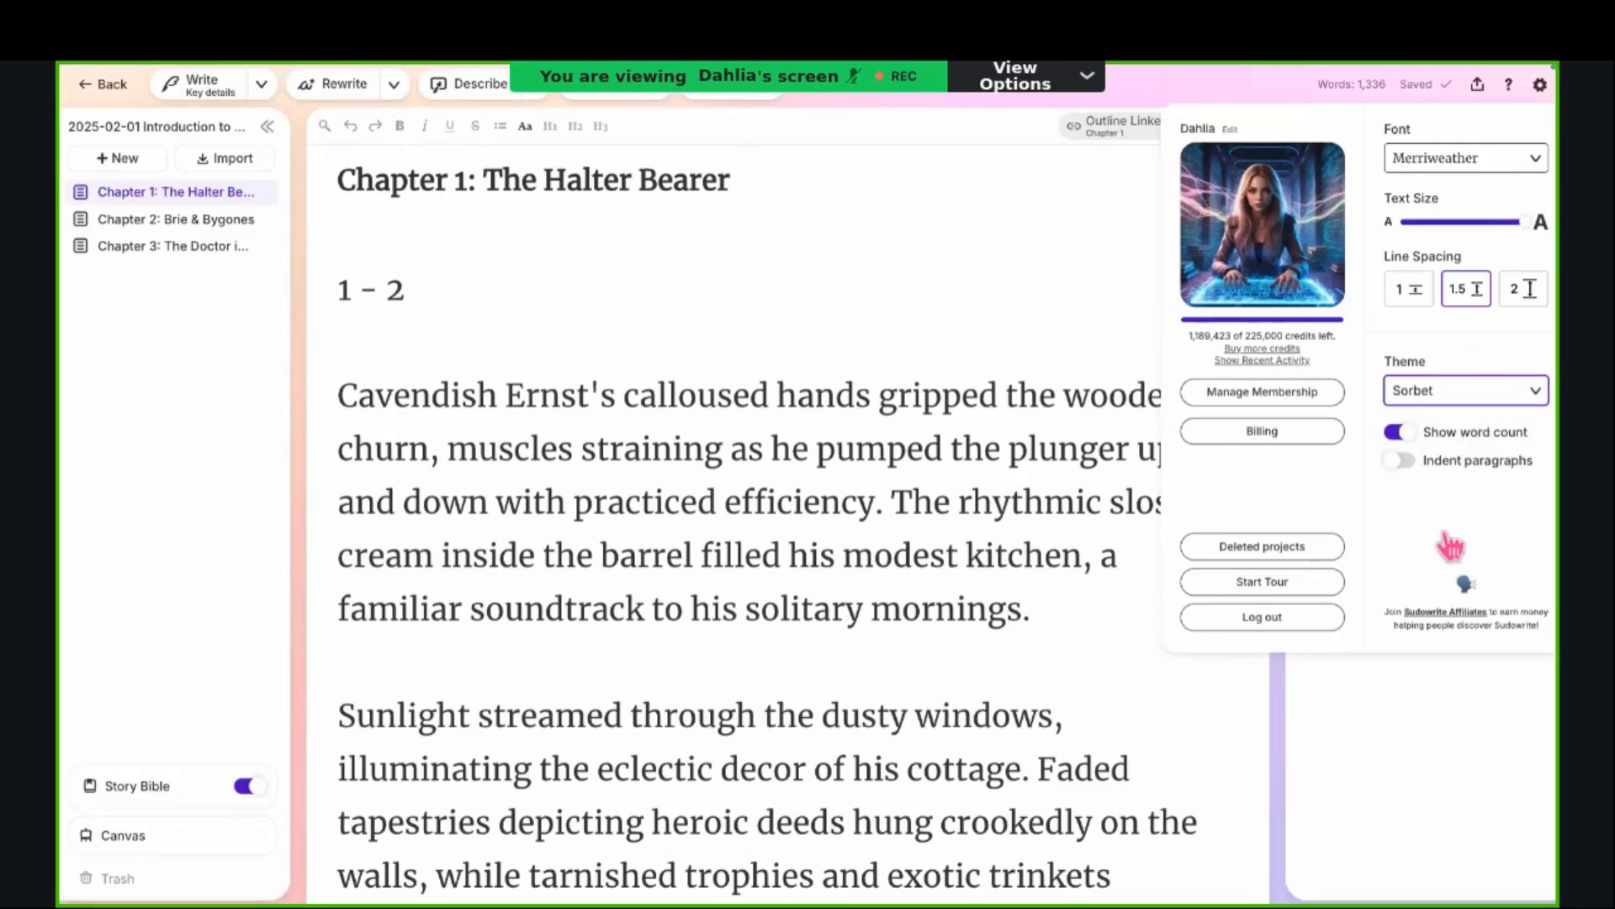
{"action": "left_click", "coordinate": [1284, 91]}
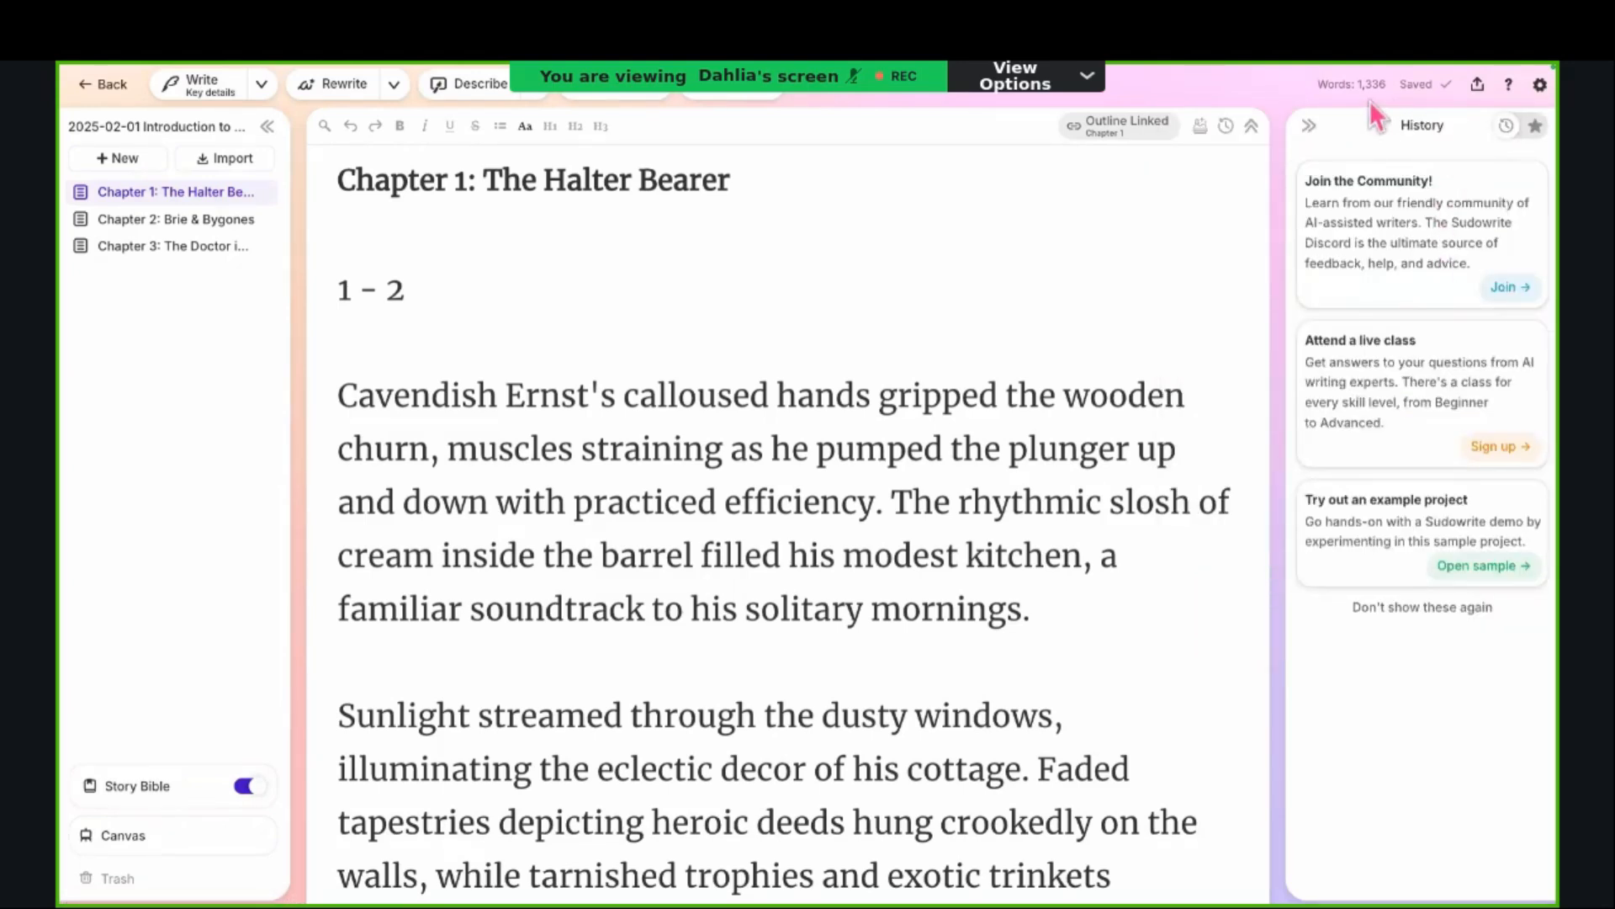
Step: Share "Chapter 1: The Halter Bearer" through a public read-only link
{"action": "left_click", "coordinate": [1479, 86]}
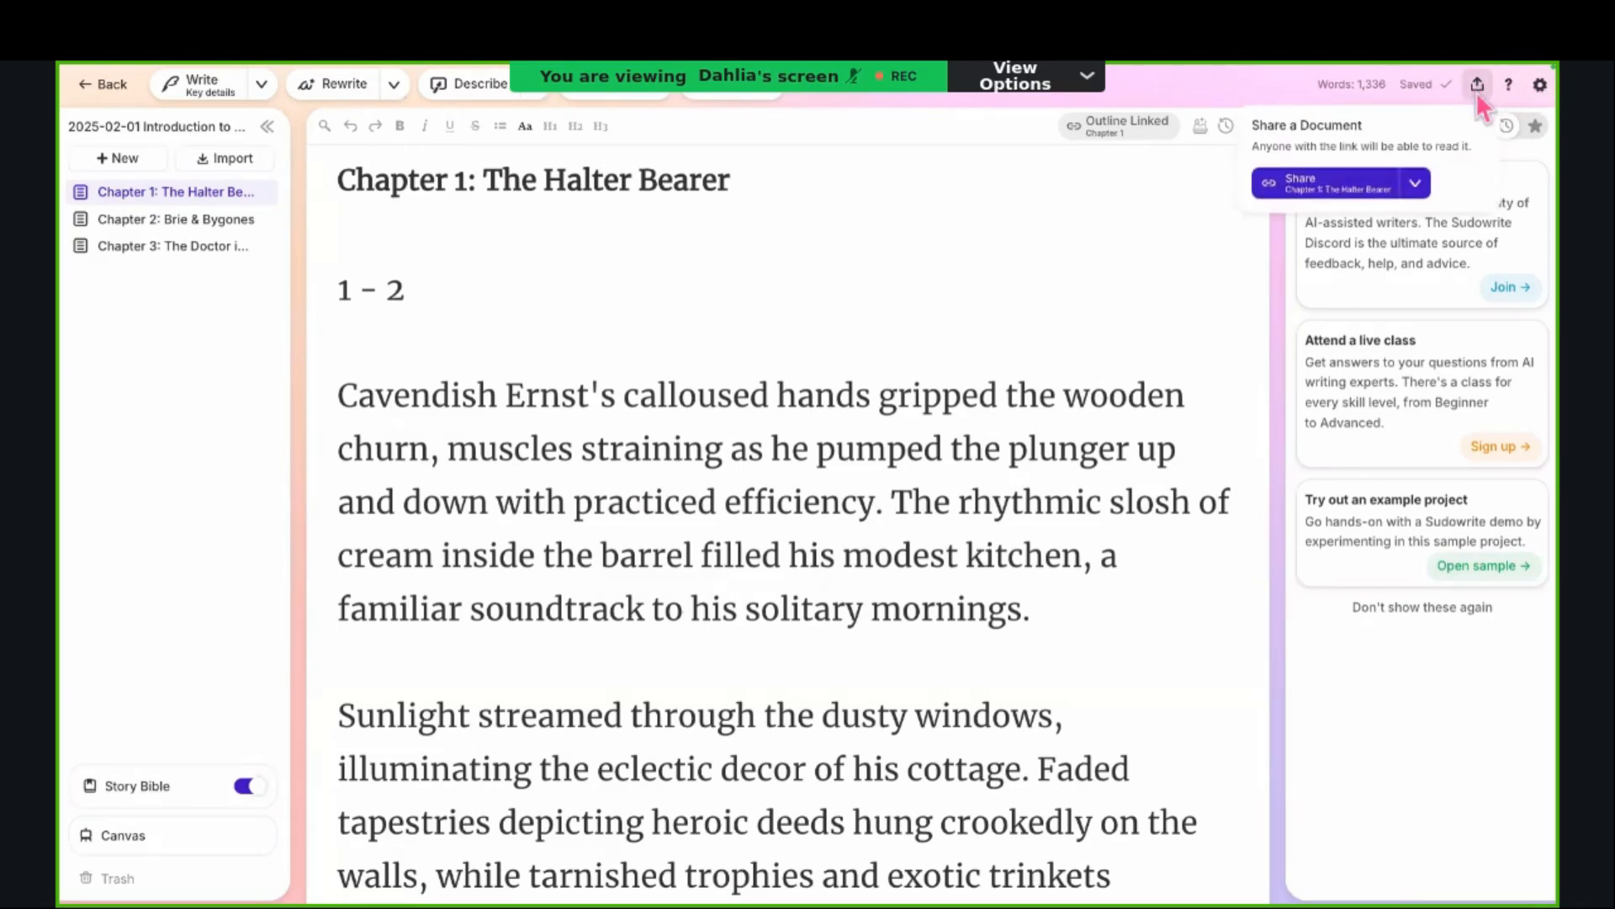
{"action": "left_click", "coordinate": [1420, 185]}
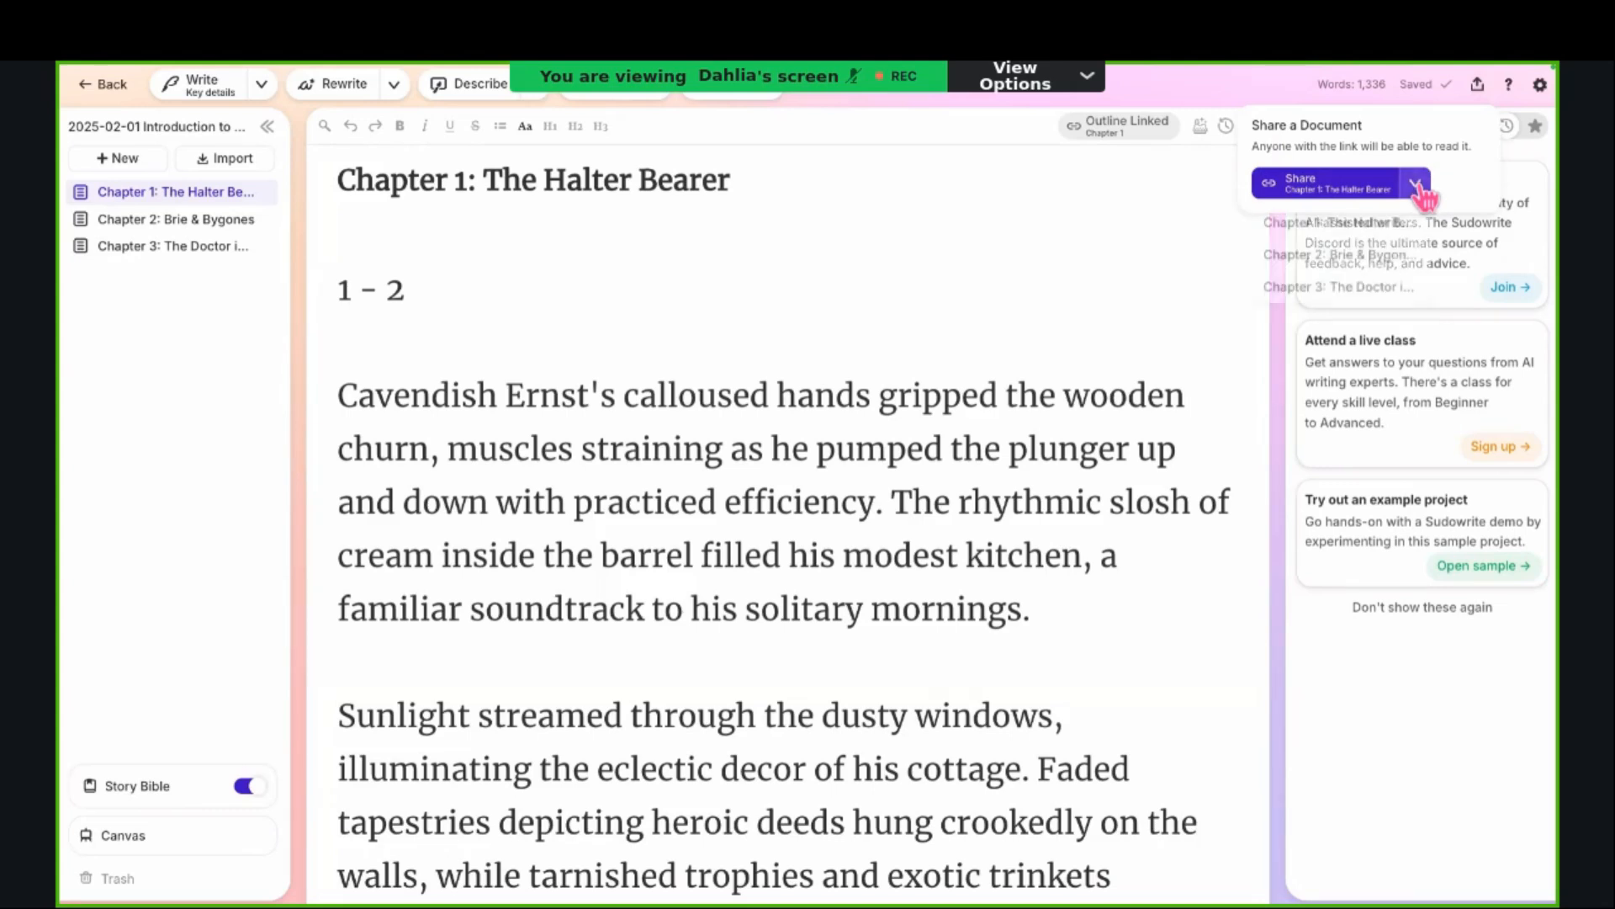
{"action": "left_click", "coordinate": [1390, 187]}
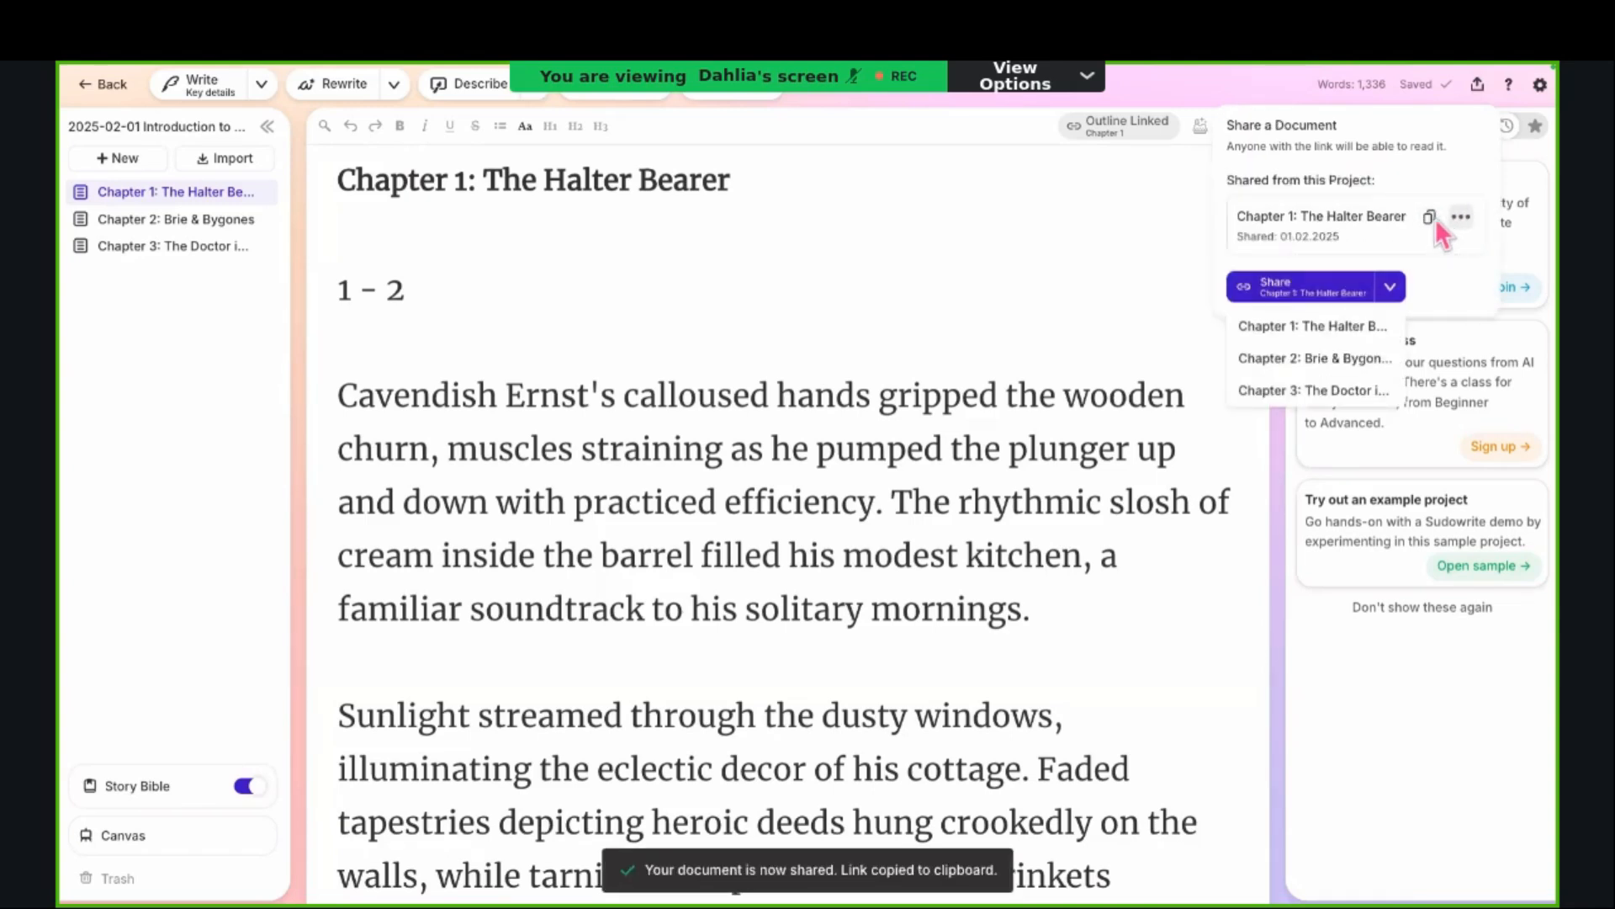
Step: Unpublish the shared link of "Chapter 1: The Halter Bearer"
{"action": "left_click", "coordinate": [1460, 218]}
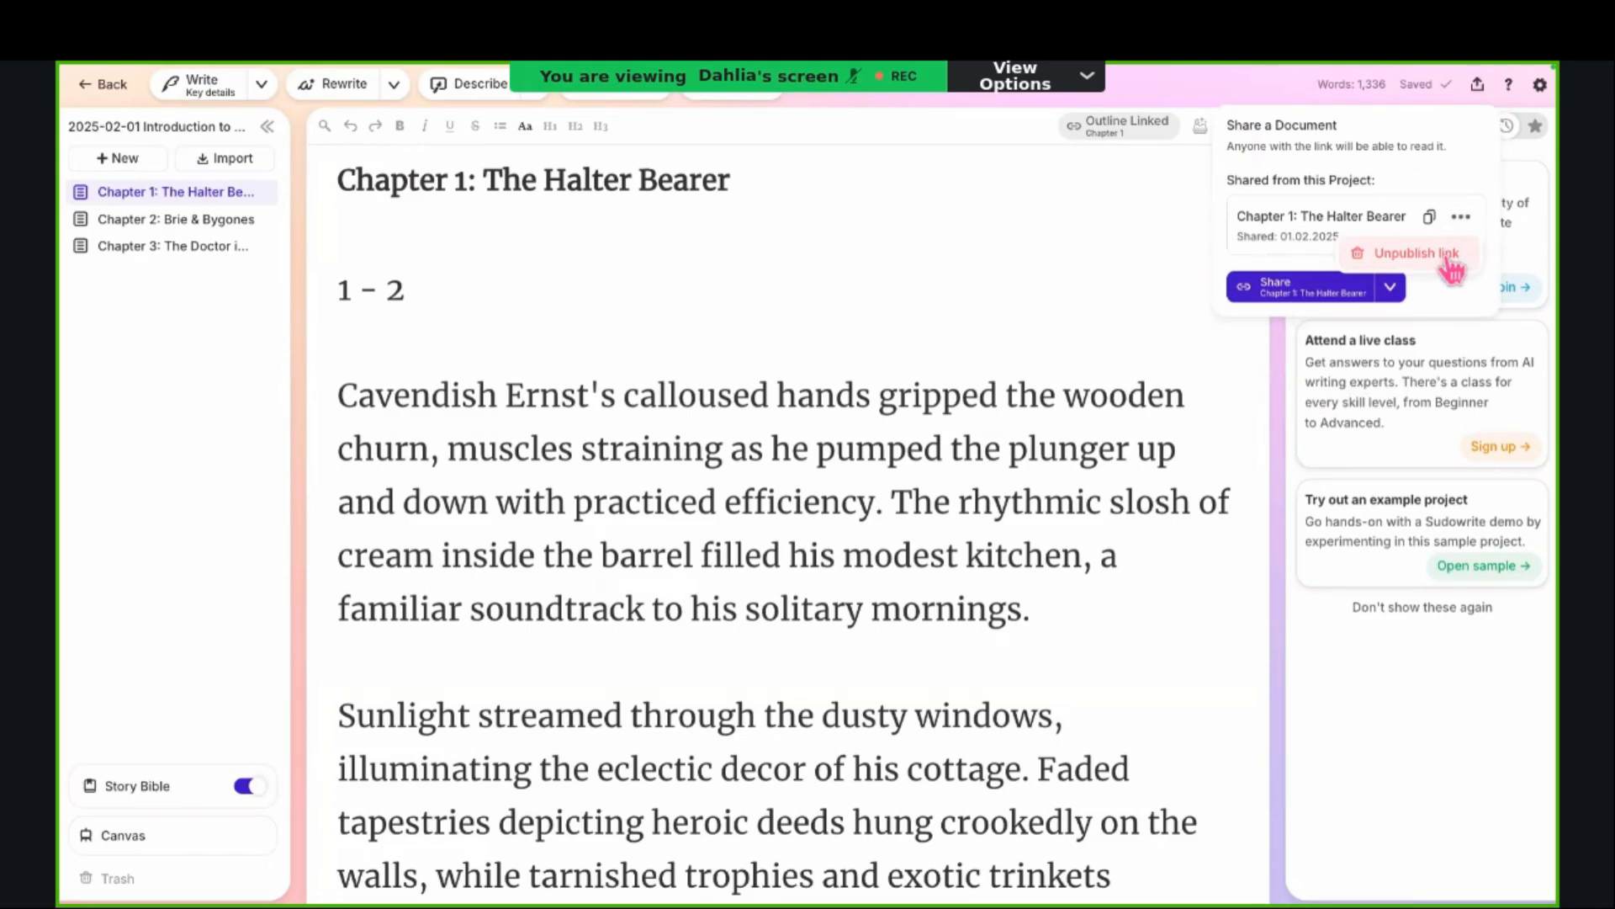
{"action": "left_click", "coordinate": [1449, 257]}
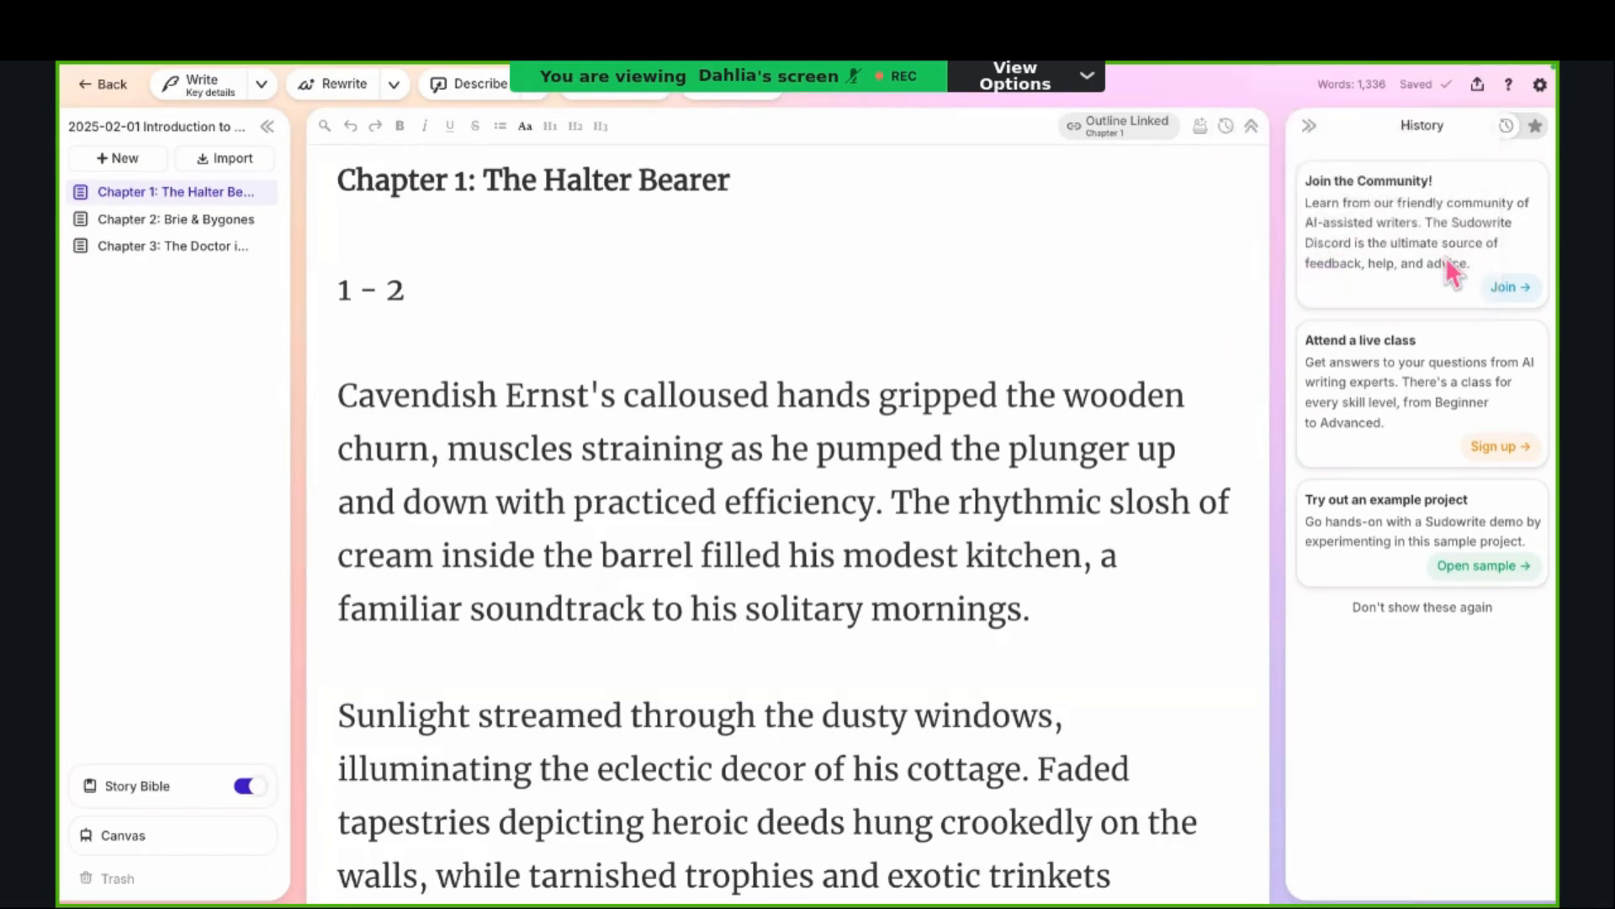
{"action": "left_click", "coordinate": [1478, 84]}
{"action": "left_click", "coordinate": [1461, 217]}
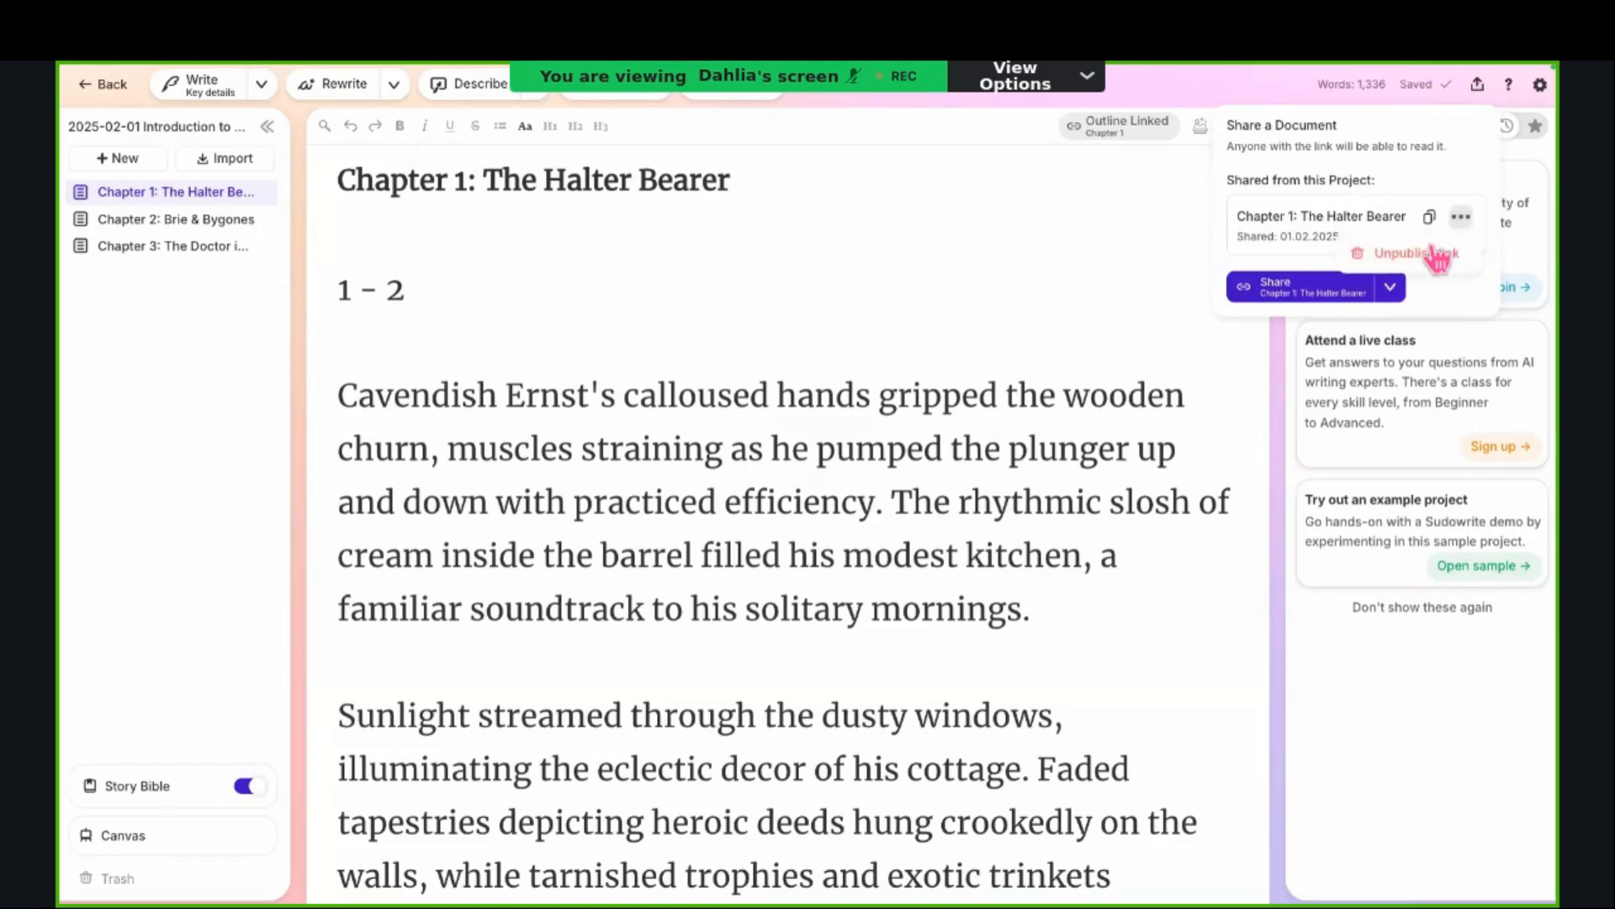
{"action": "left_click", "coordinate": [1413, 255]}
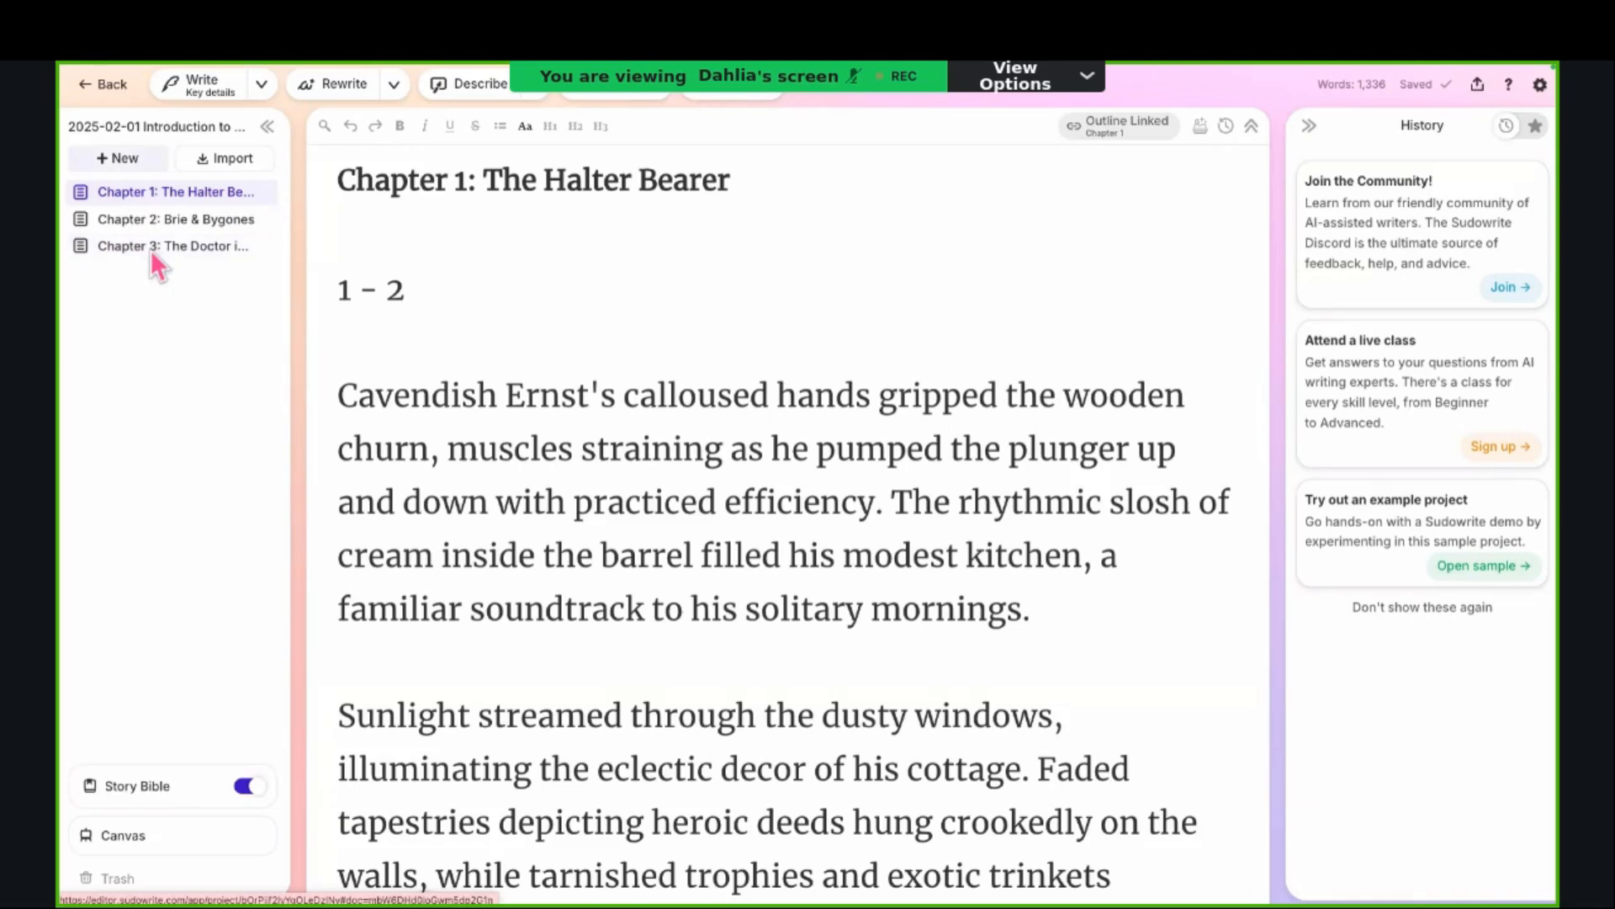
Step: View the options for adding documents or folders, and return briefly to the project overview before reopening "2025-02-01 Introduction to Sudowrite"
{"action": "left_click", "coordinate": [126, 162]}
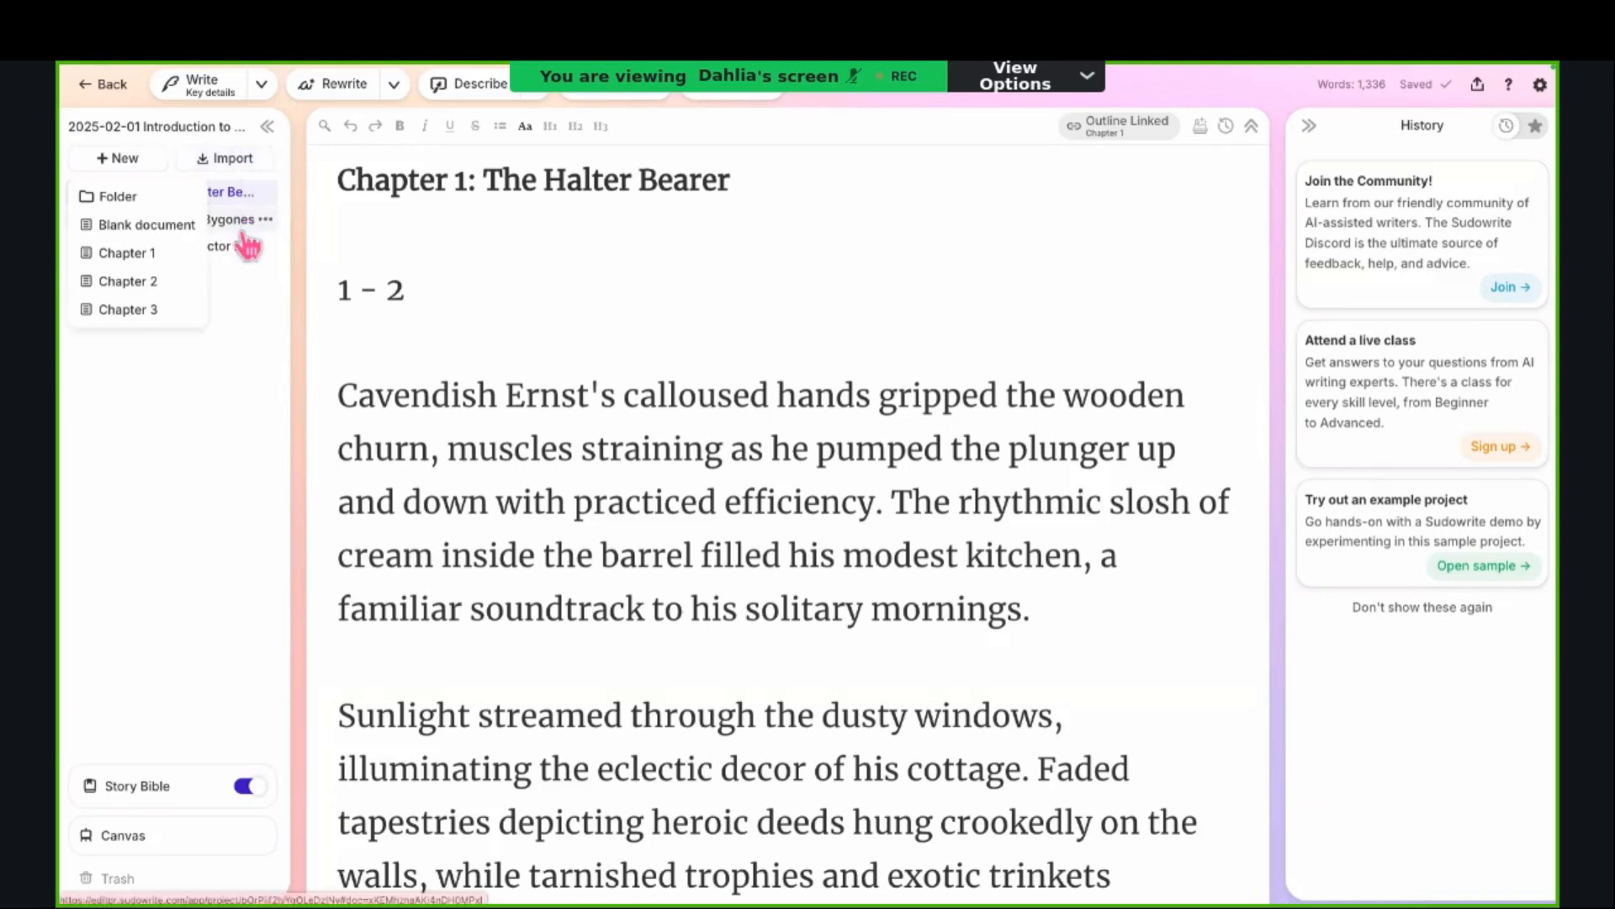
{"action": "left_click", "coordinate": [227, 370]}
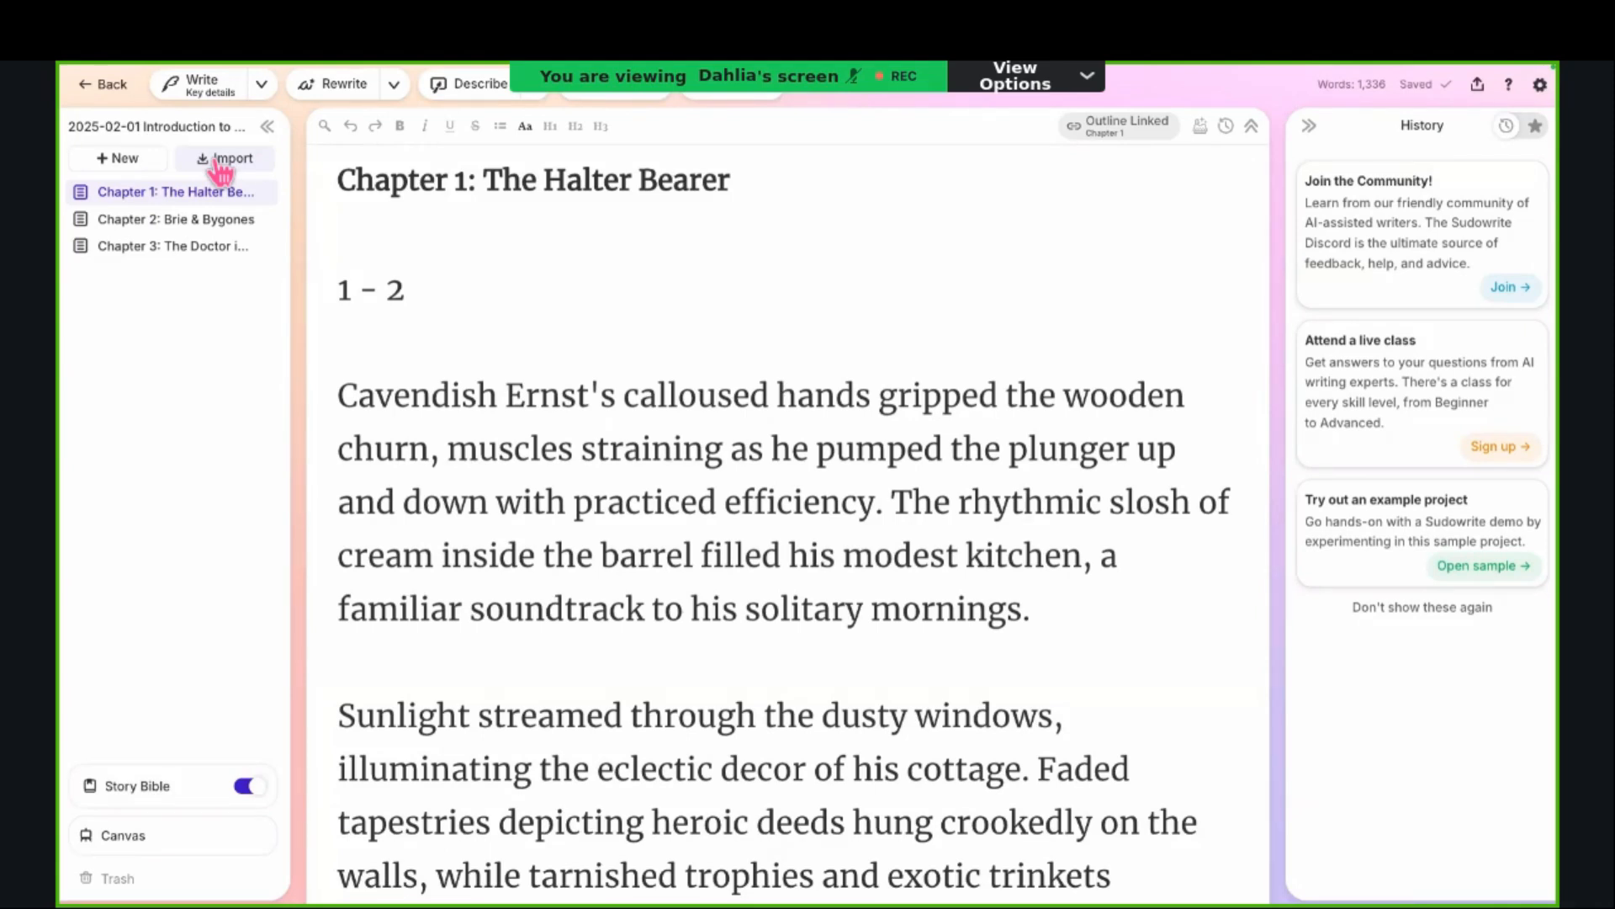
{"action": "left_click", "coordinate": [113, 89]}
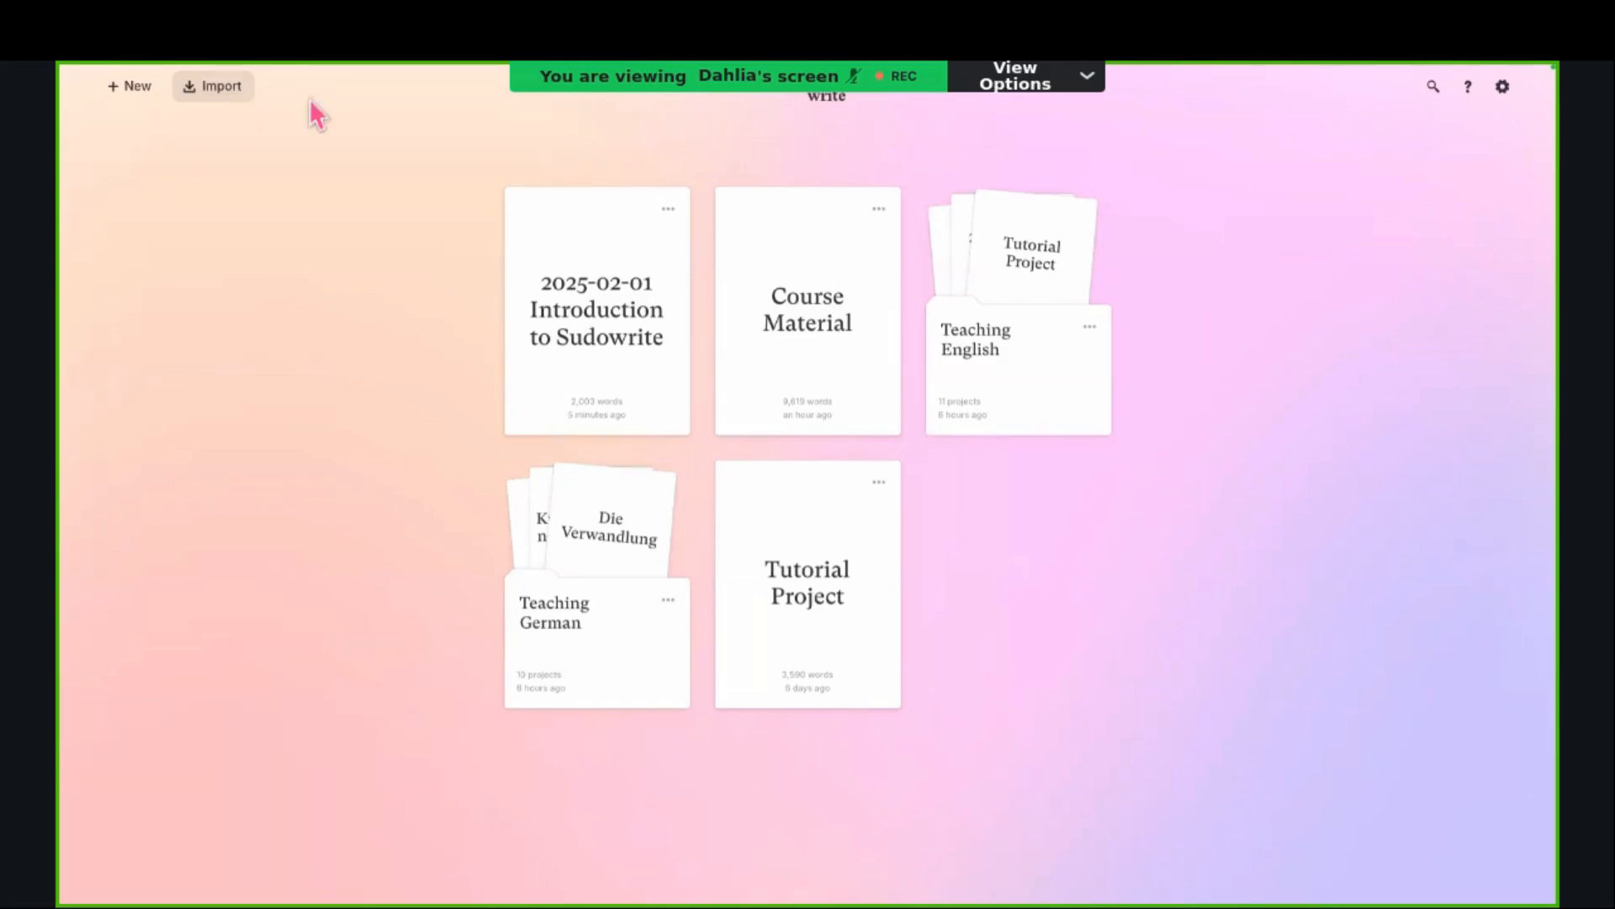
{"action": "left_click", "coordinate": [564, 240]}
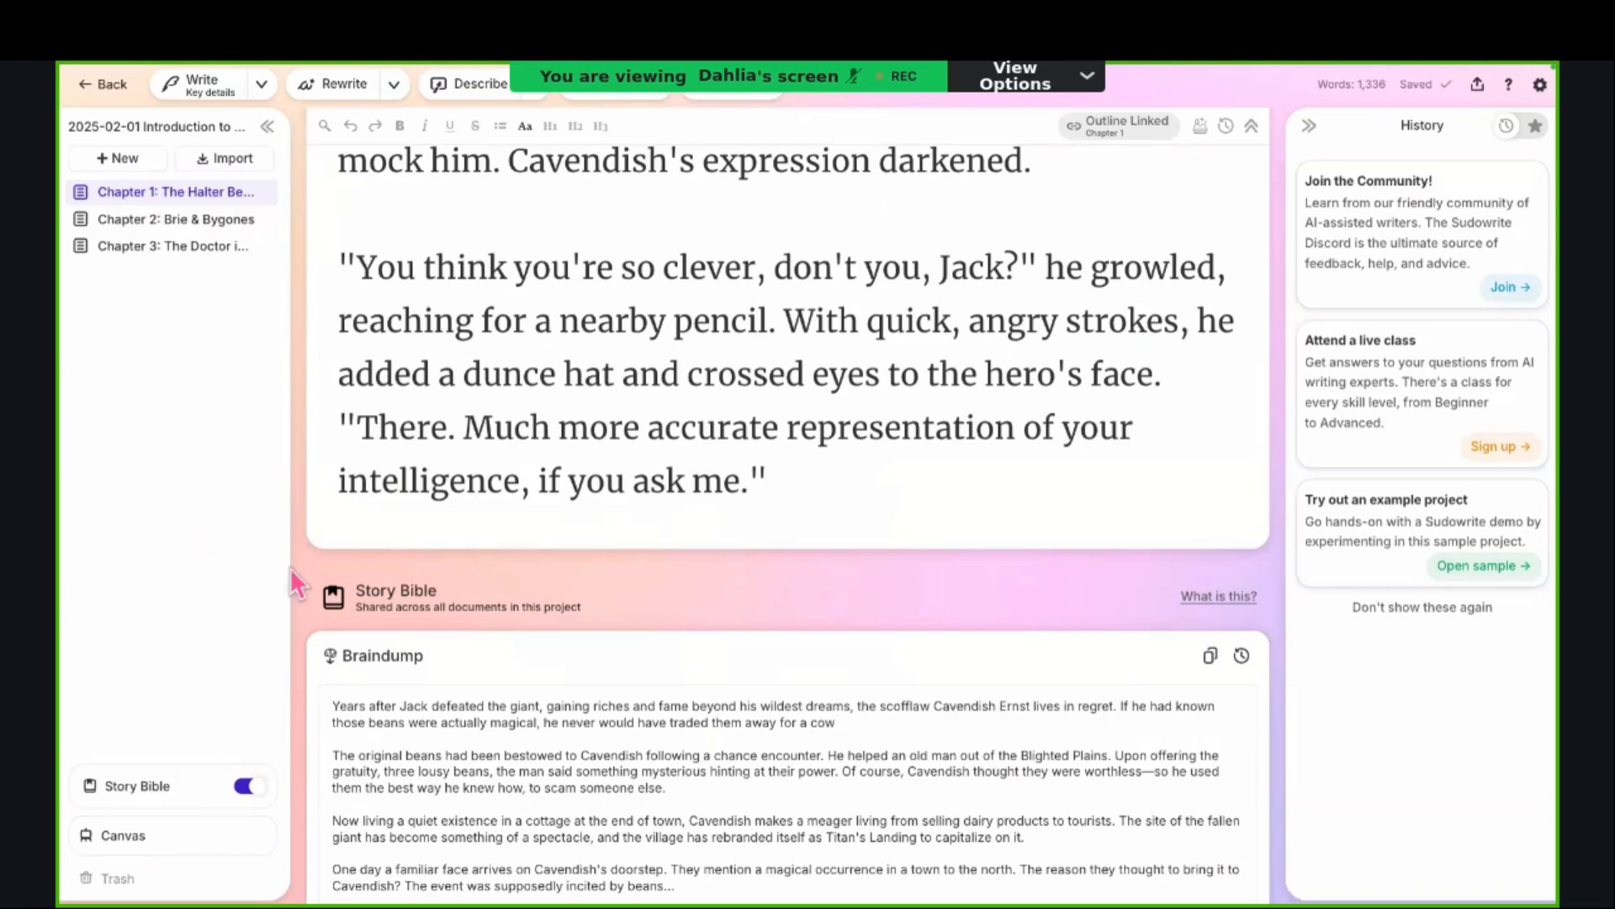
Step: Turn the project's Story Bible off and back on
{"action": "left_click", "coordinate": [244, 786]}
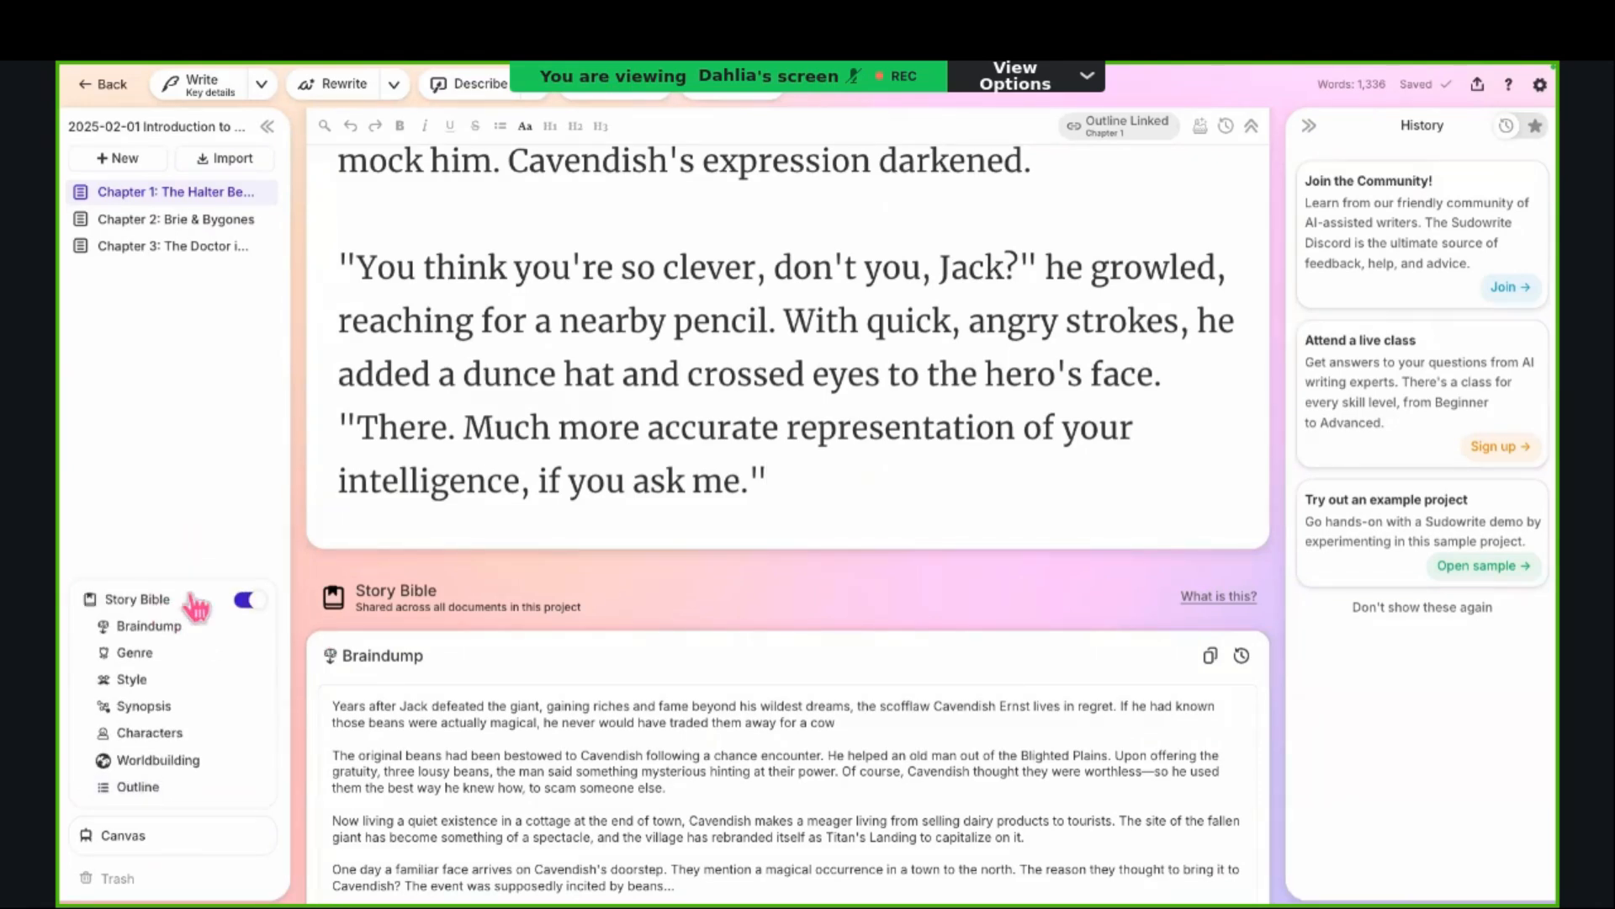
{"action": "left_click", "coordinate": [245, 602]}
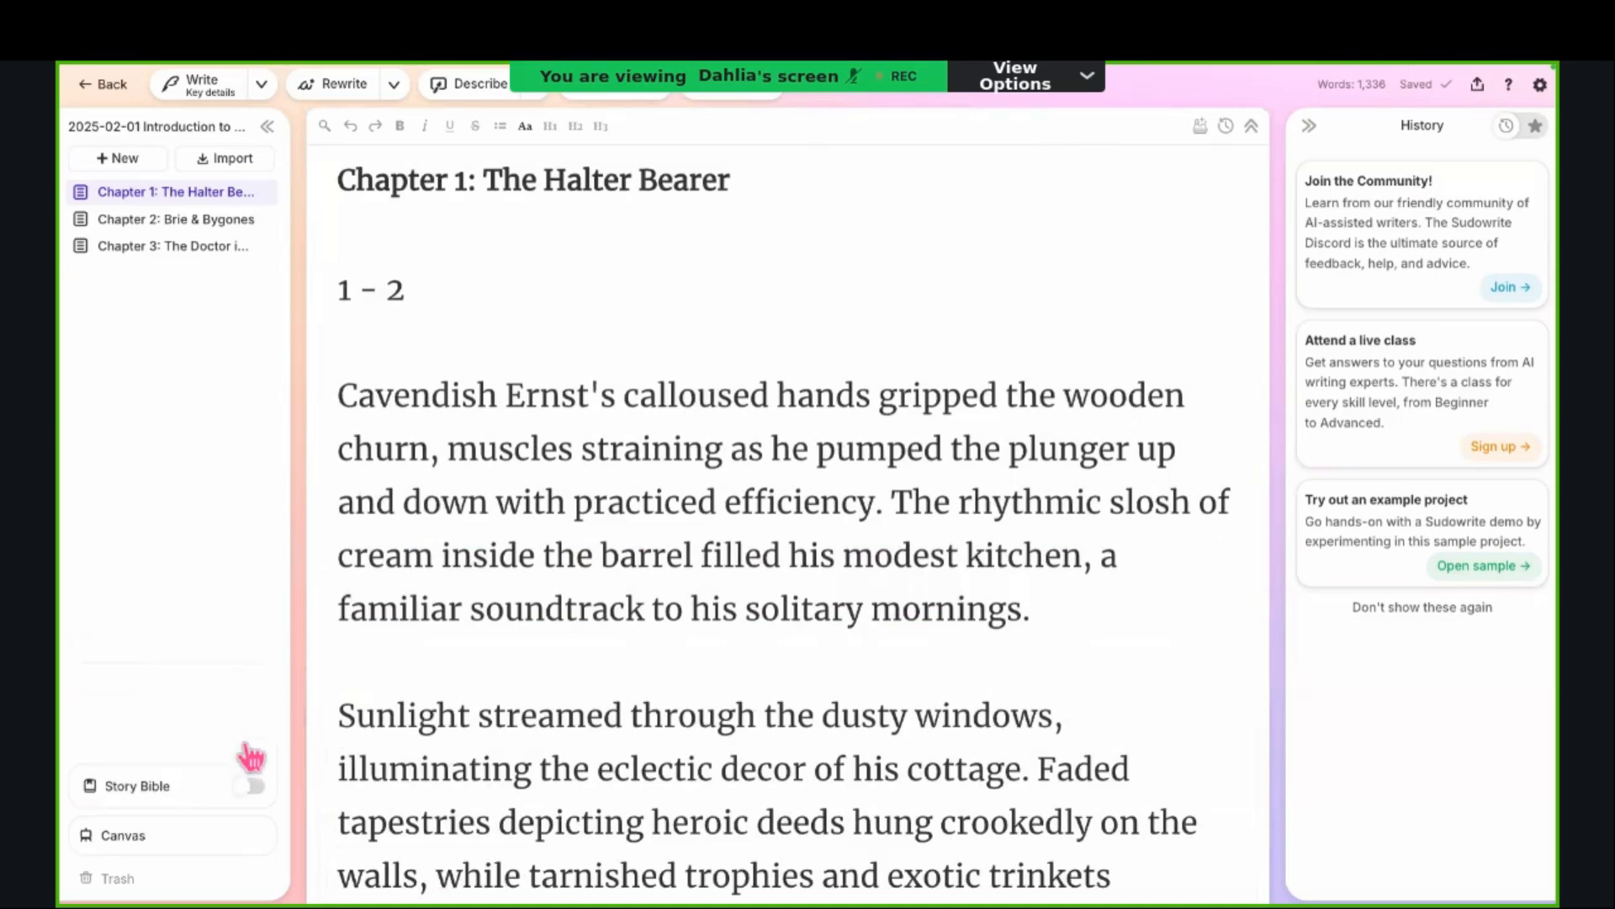
{"action": "left_click", "coordinate": [240, 793]}
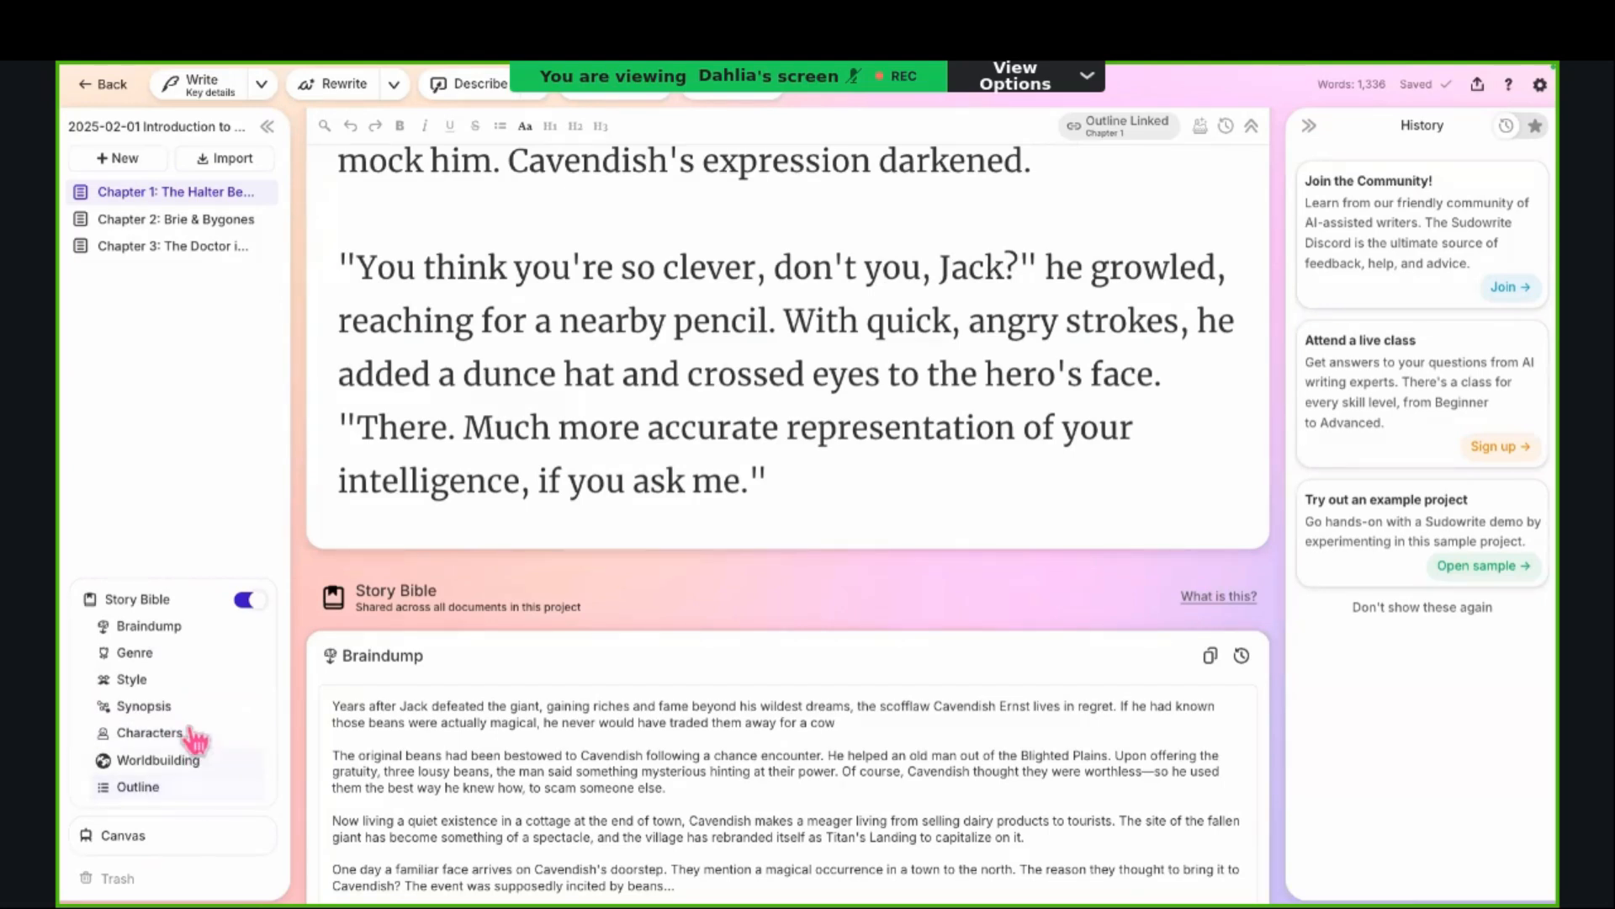
Step: Examine the Story Bible's Braindump, Genre, Style and Synopsis sections
{"action": "scroll", "coordinate": [323, 644], "scroll_direction": "down", "scroll_amount": 1}
{"action": "scroll", "coordinate": [323, 645], "scroll_direction": "down", "scroll_amount": 1}
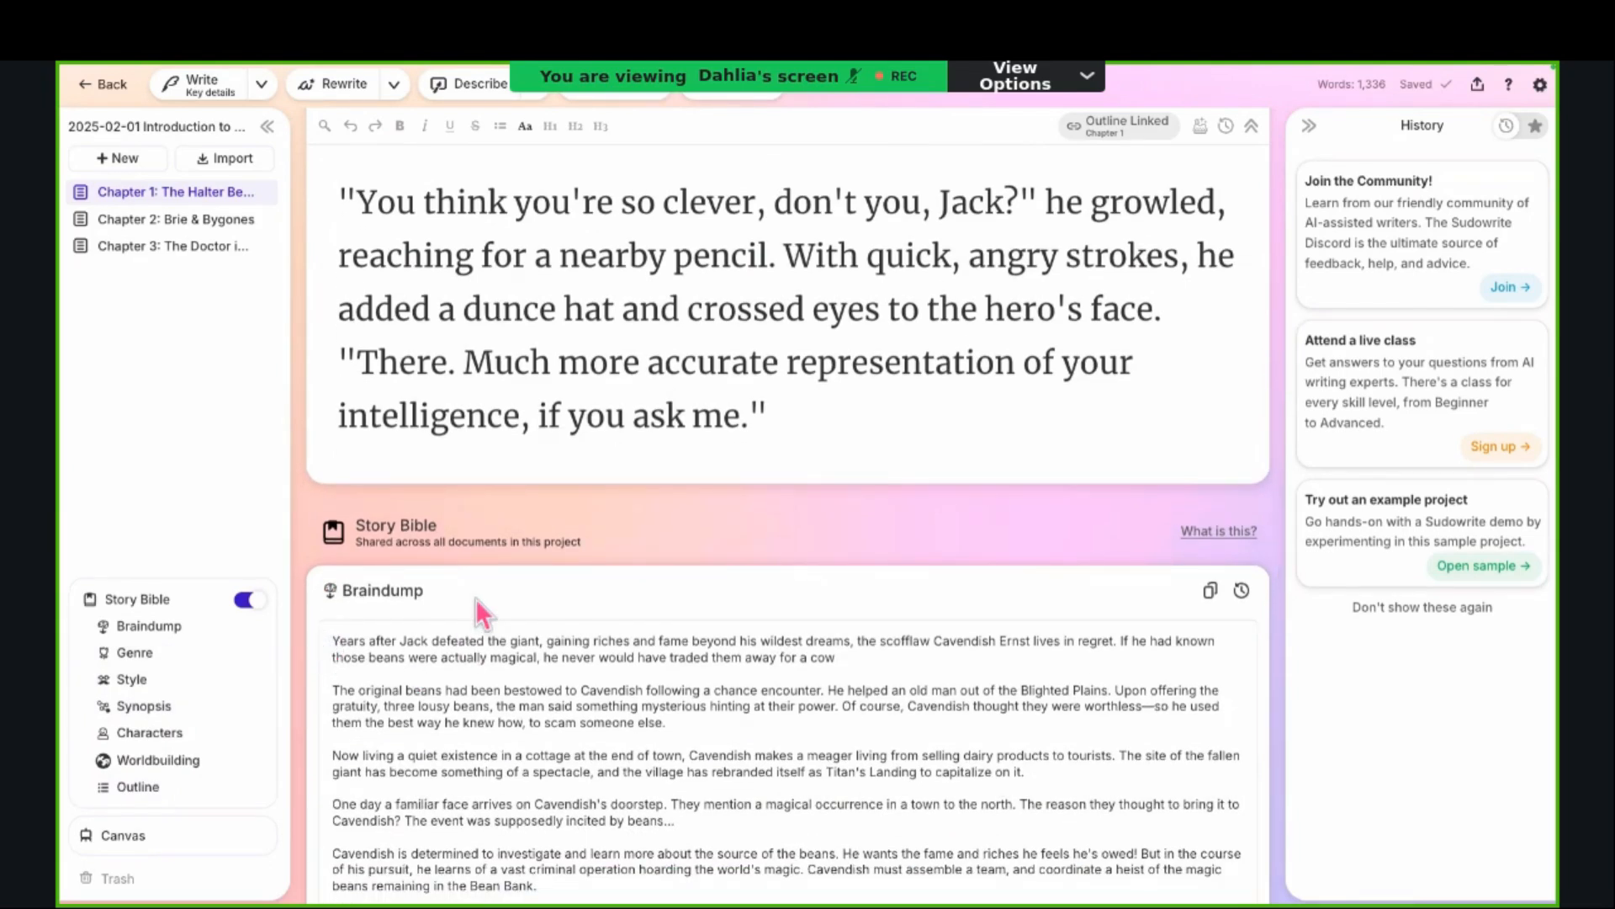
{"action": "scroll", "coordinate": [697, 570], "scroll_direction": "down", "scroll_amount": 2}
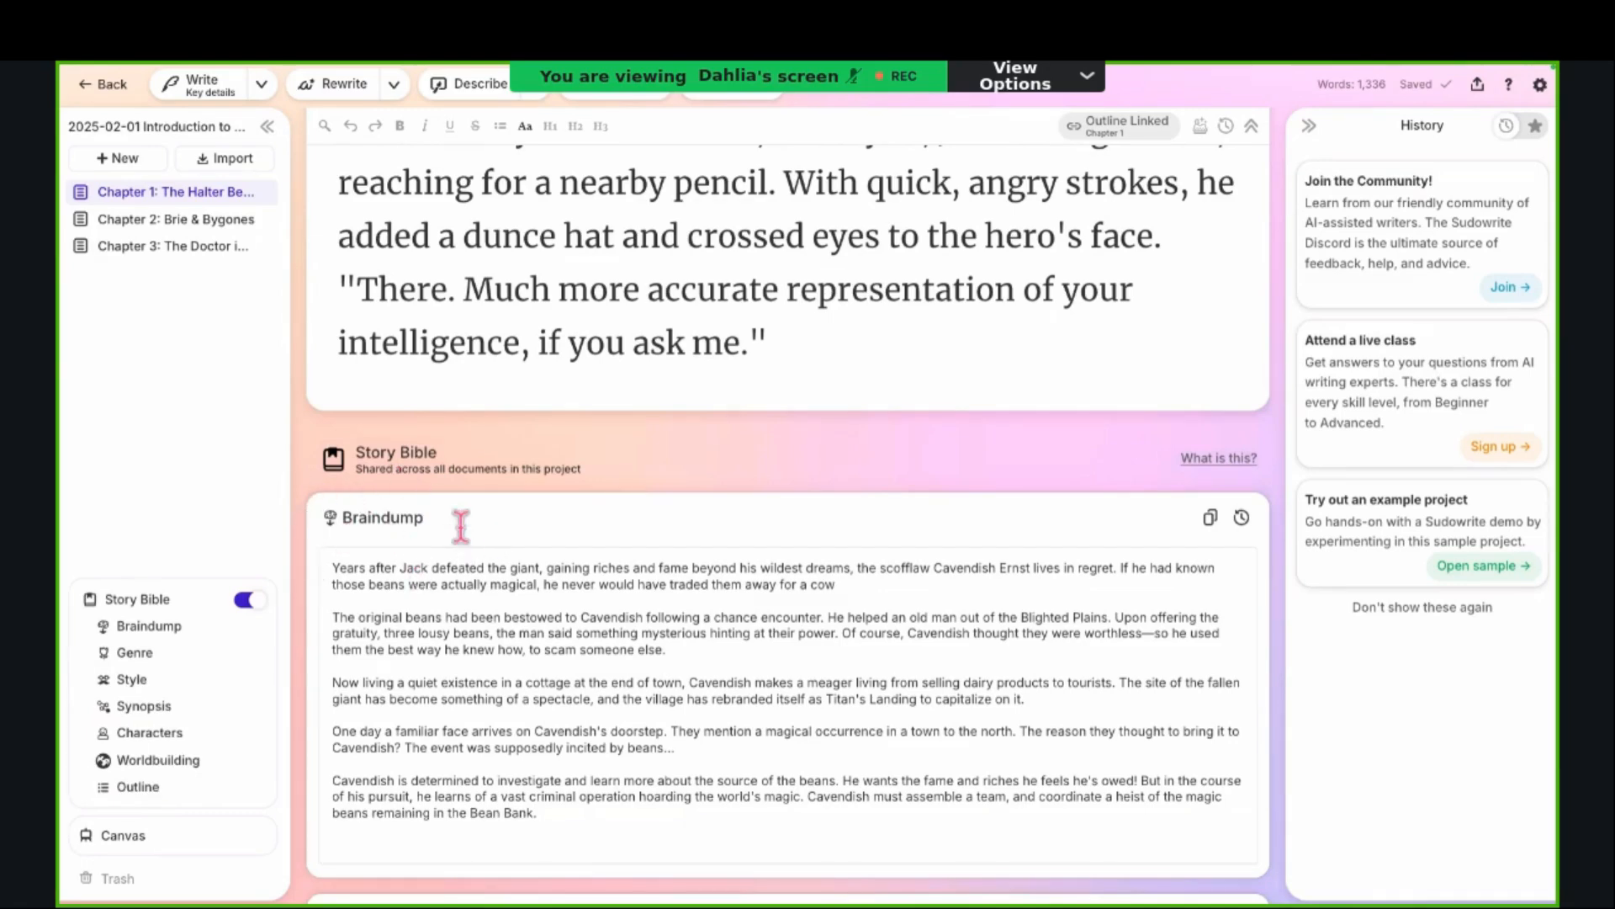
{"action": "scroll", "coordinate": [437, 564], "scroll_direction": "down", "scroll_amount": 3}
{"action": "scroll", "coordinate": [417, 541], "scroll_direction": "down", "scroll_amount": 6}
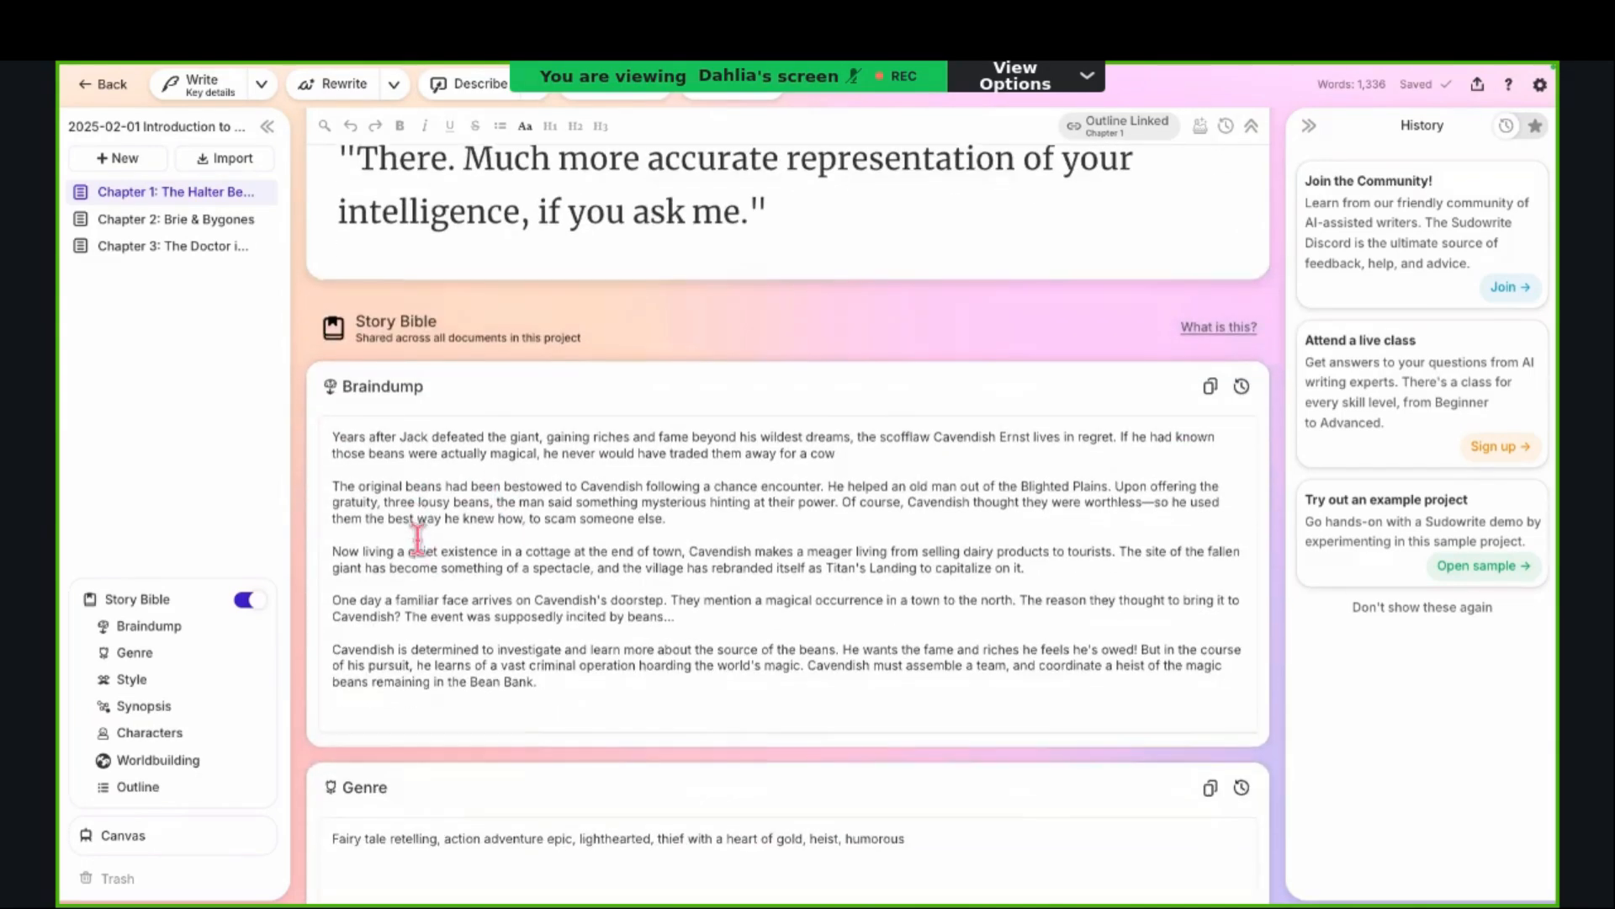
{"action": "scroll", "coordinate": [417, 542], "scroll_direction": "down", "scroll_amount": 9}
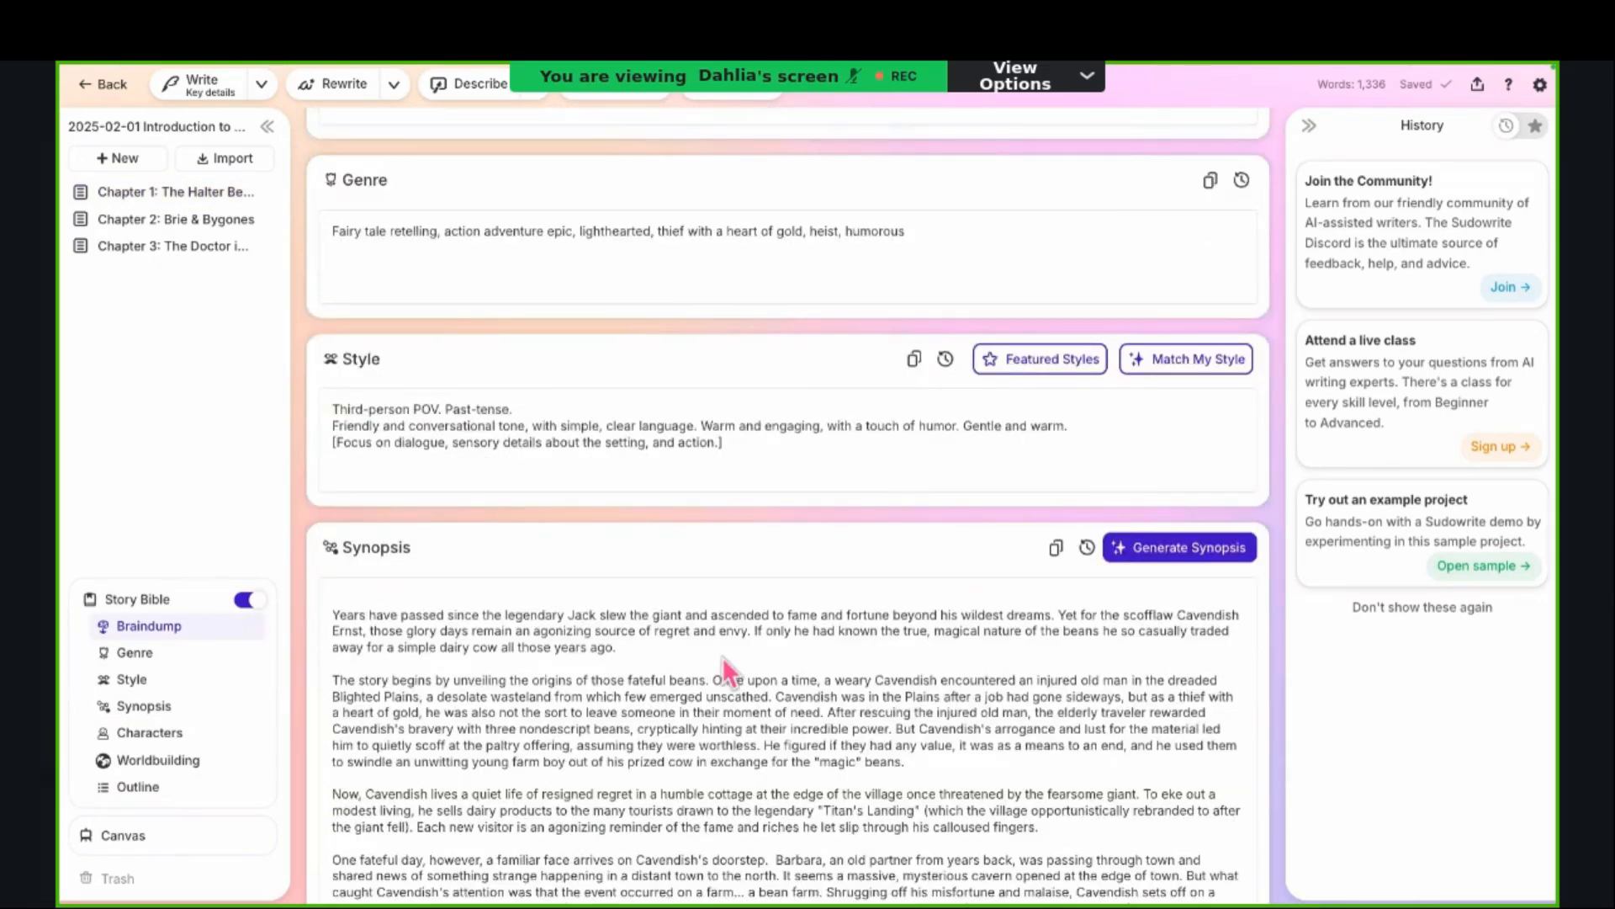
{"action": "scroll", "coordinate": [675, 481], "scroll_direction": "up", "scroll_amount": 9}
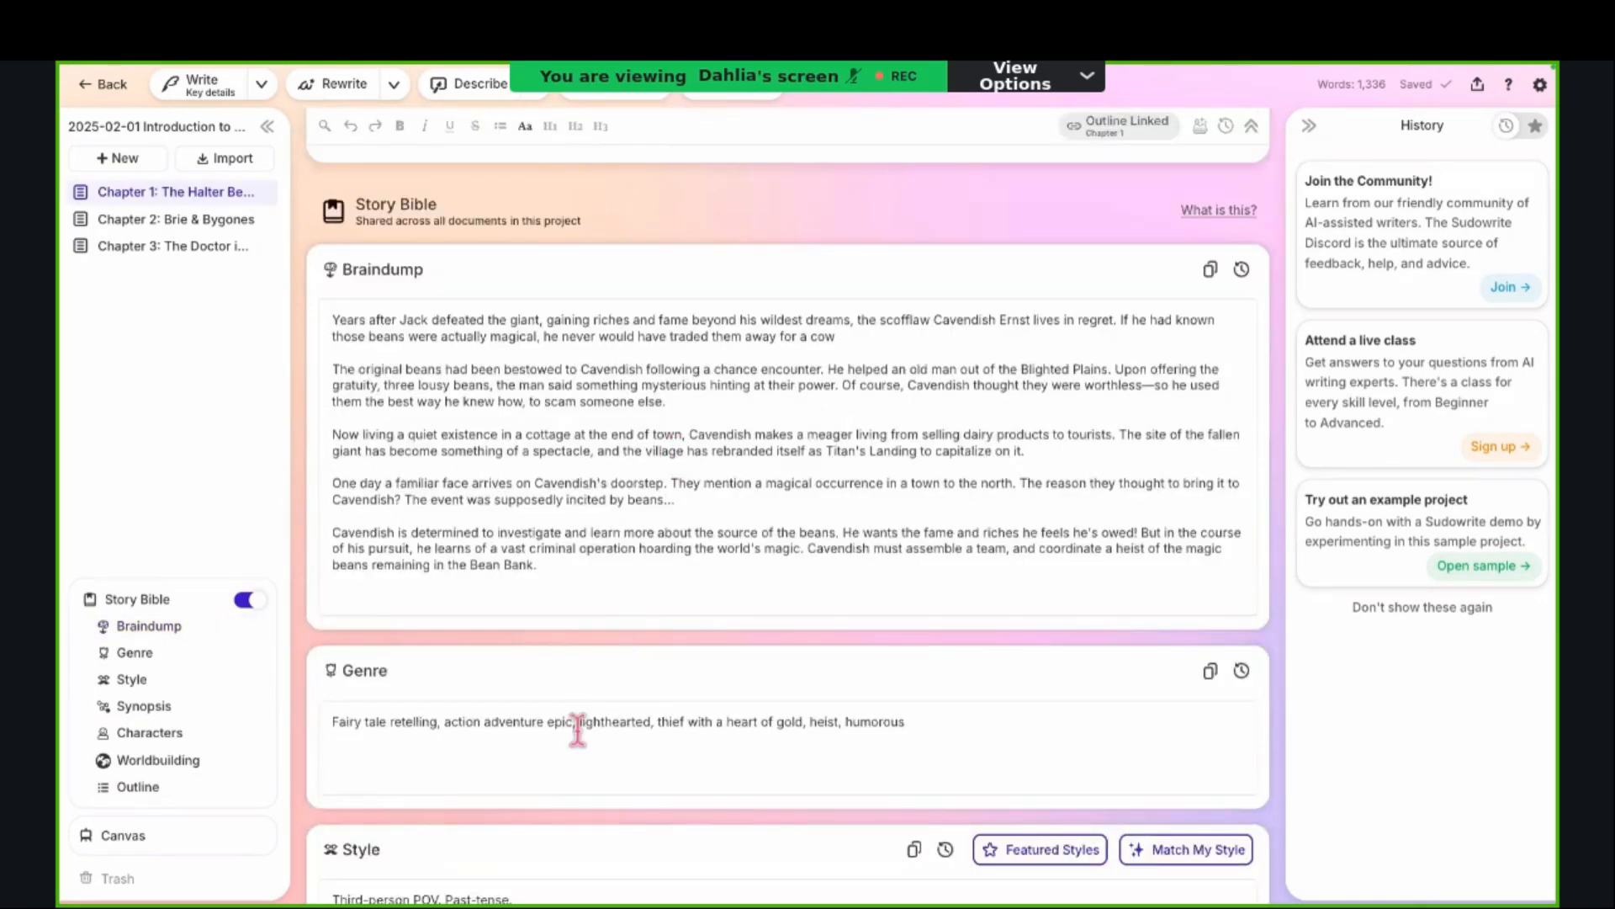
{"action": "scroll", "coordinate": [548, 898], "scroll_direction": "down", "scroll_amount": 1}
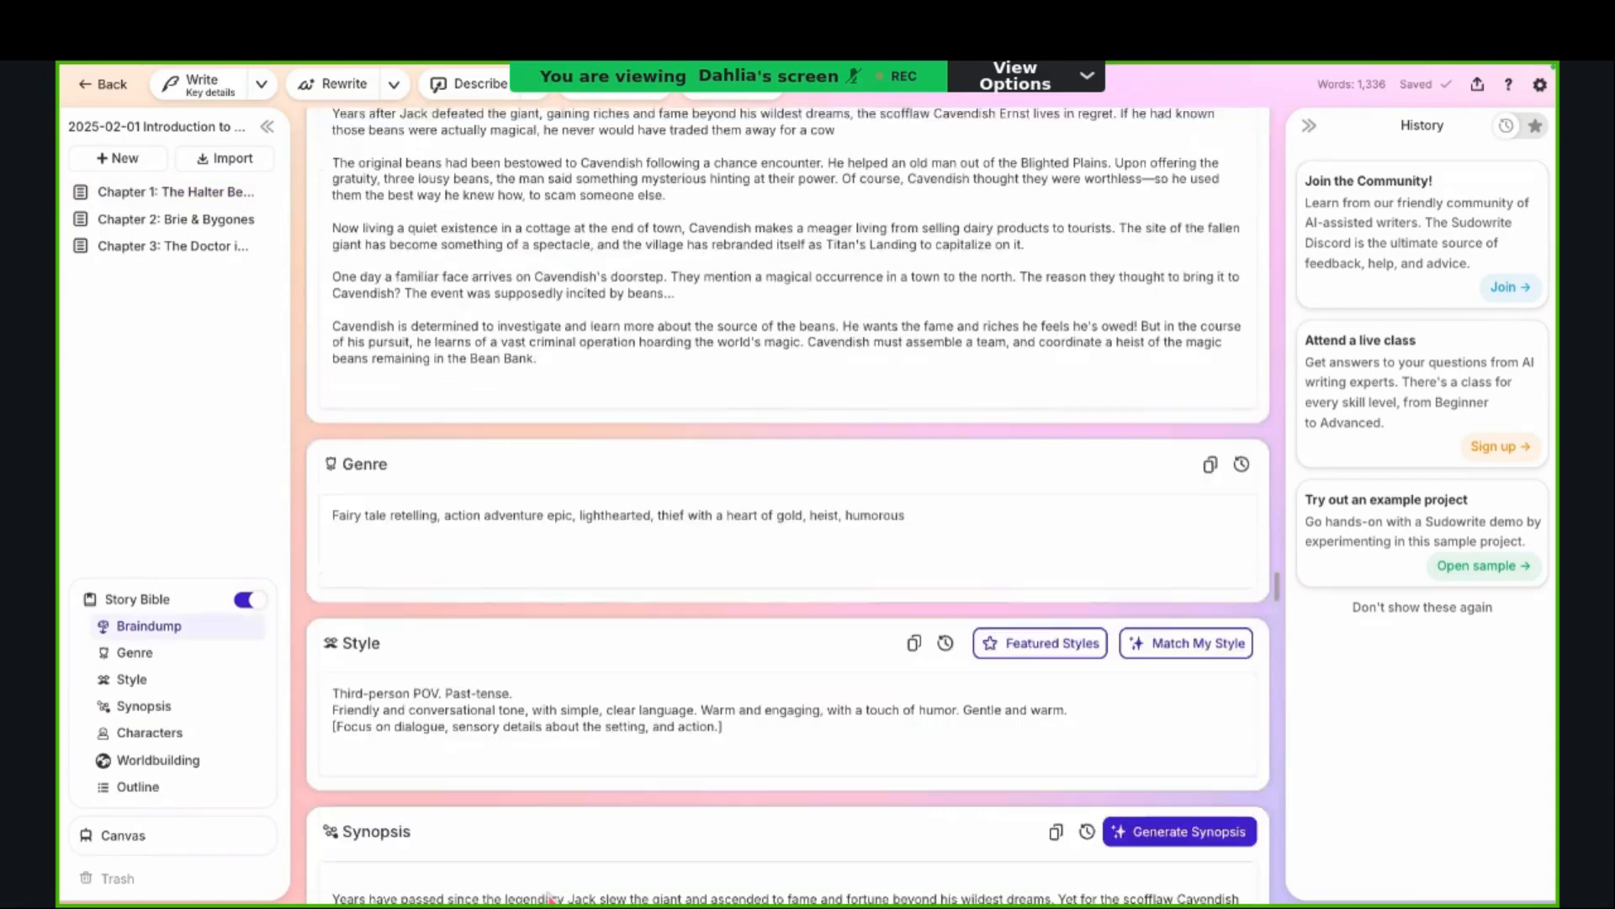
{"action": "scroll", "coordinate": [548, 897], "scroll_direction": "down", "scroll_amount": 10}
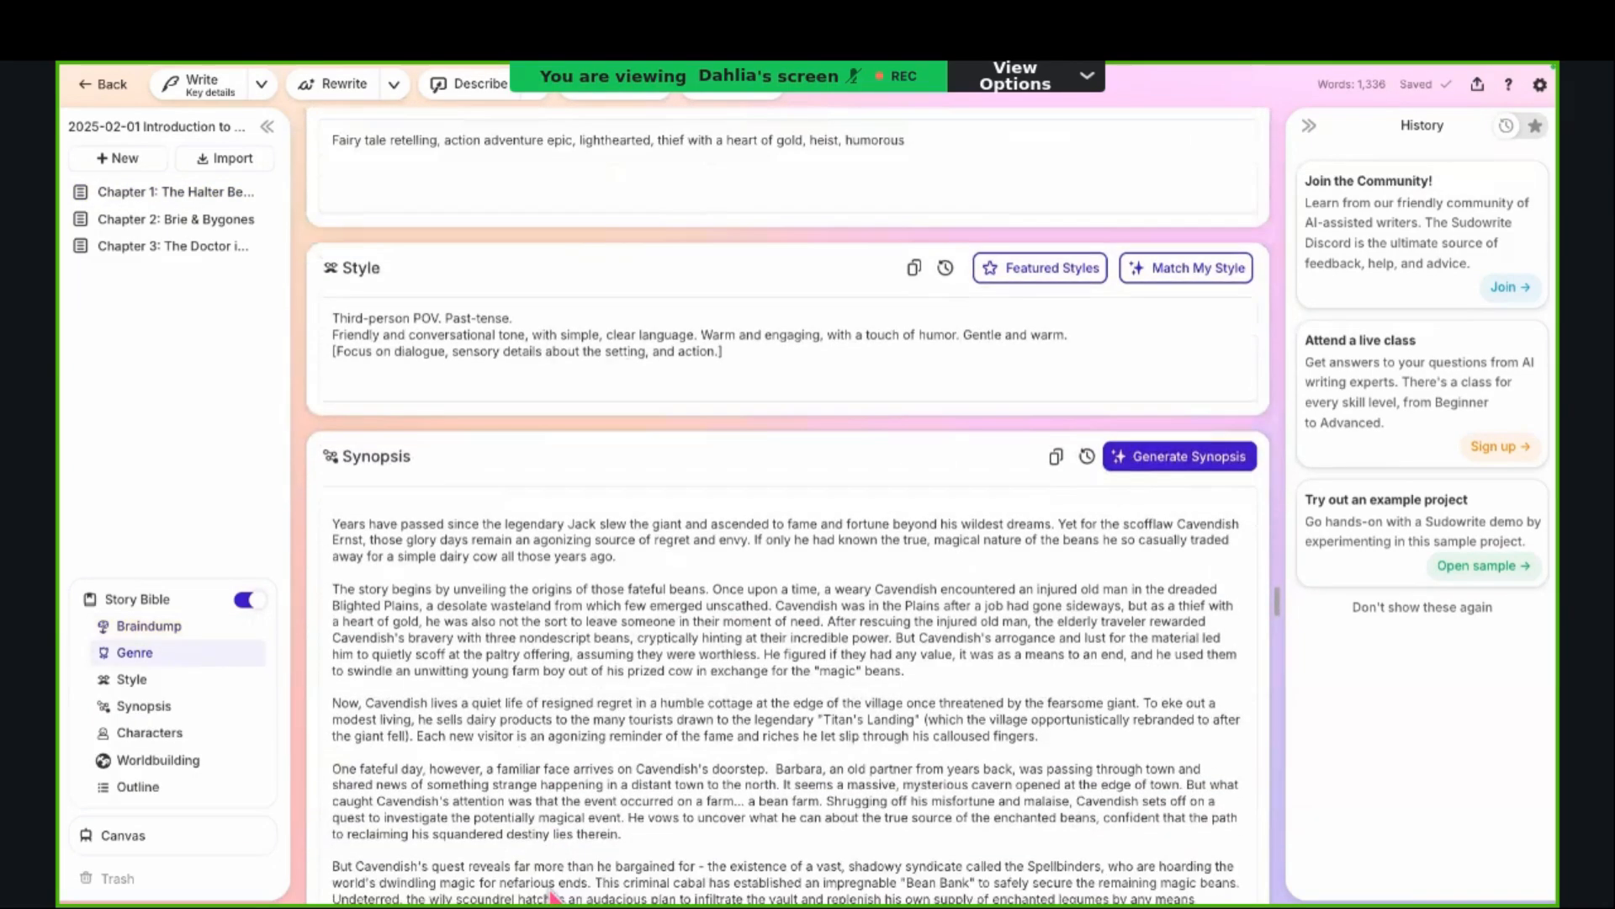
{"action": "scroll", "coordinate": [547, 897], "scroll_direction": "down", "scroll_amount": 6}
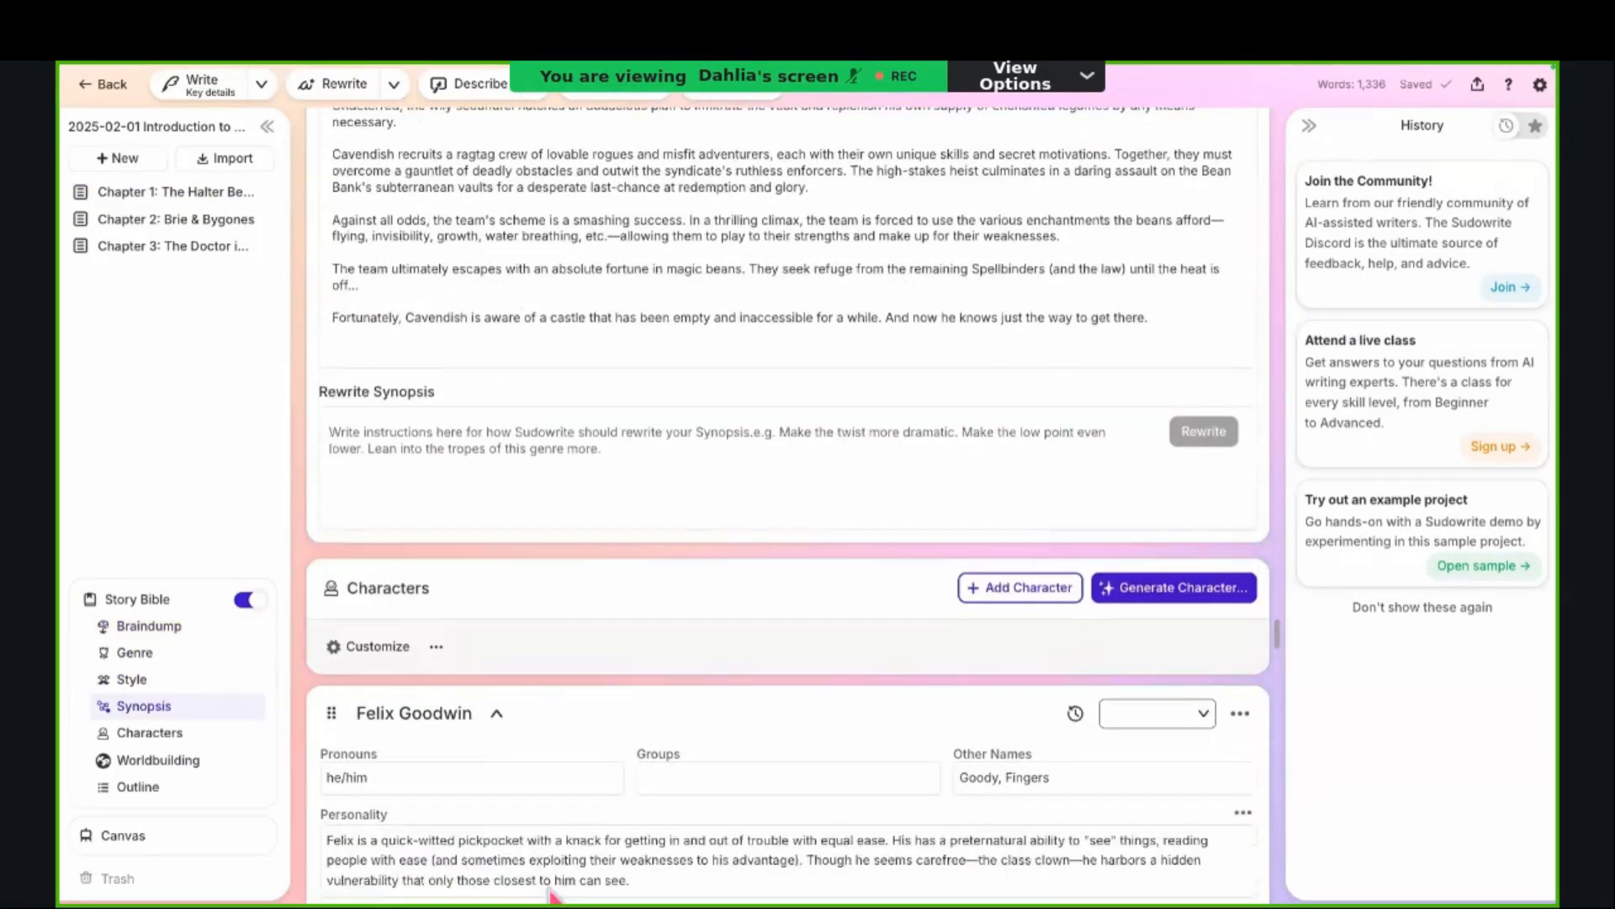
Step: Examine the Story Bible's Characters, Worldbuilding and Outline sections down to the Chapter 3 outline entry
{"action": "scroll", "coordinate": [547, 885], "scroll_direction": "down", "scroll_amount": 4}
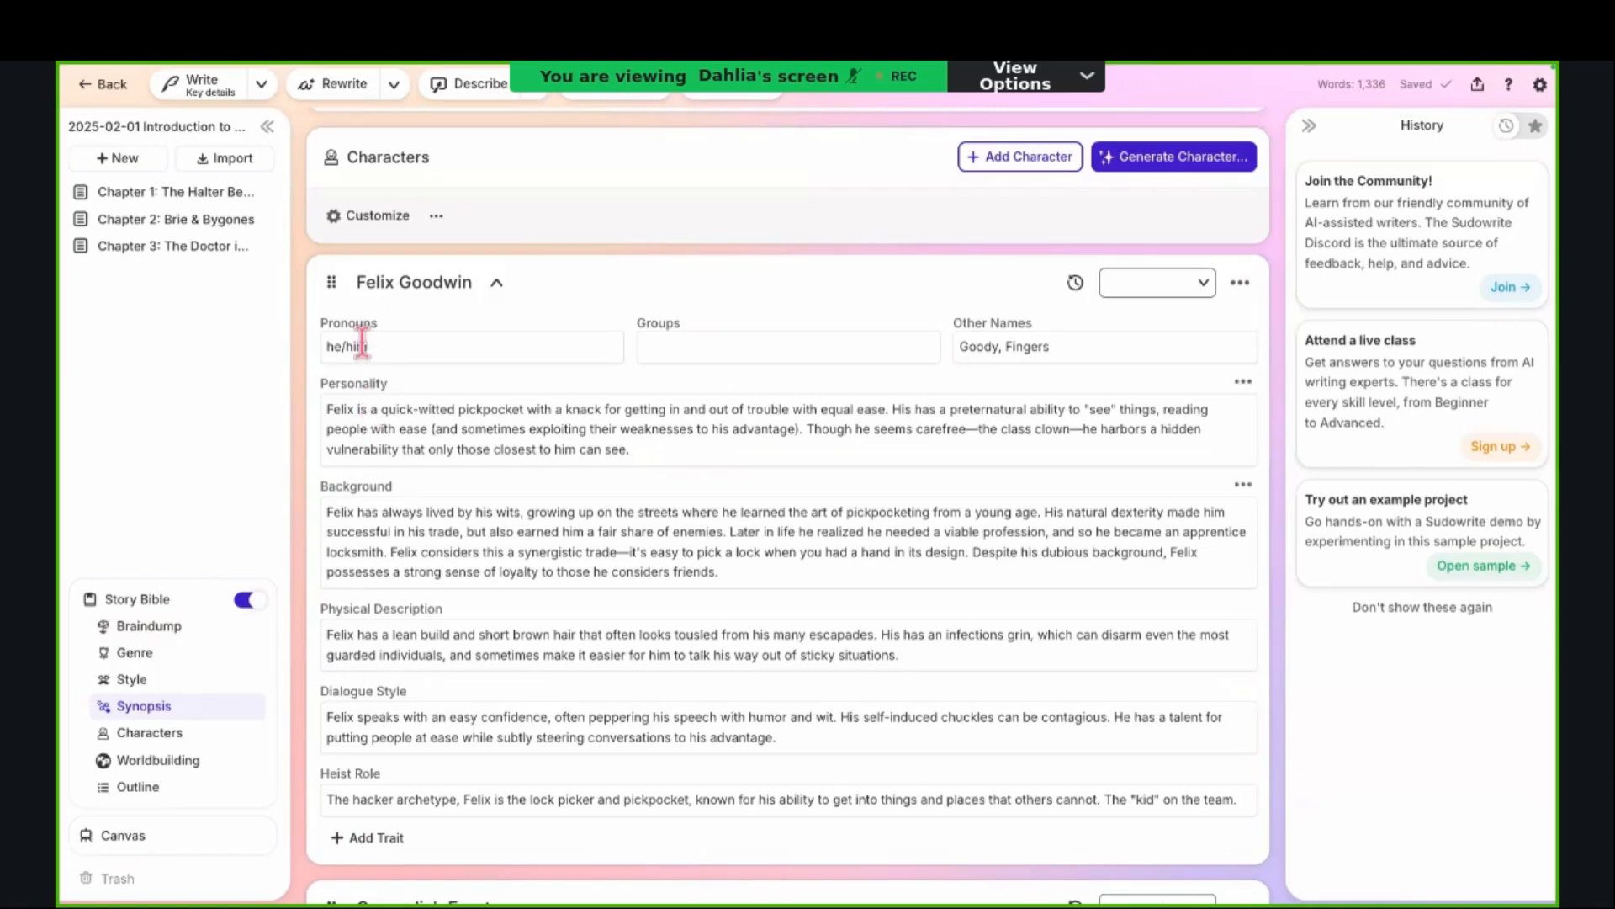
{"action": "scroll", "coordinate": [508, 566], "scroll_direction": "down", "scroll_amount": 4}
{"action": "scroll", "coordinate": [511, 573], "scroll_direction": "down", "scroll_amount": 20}
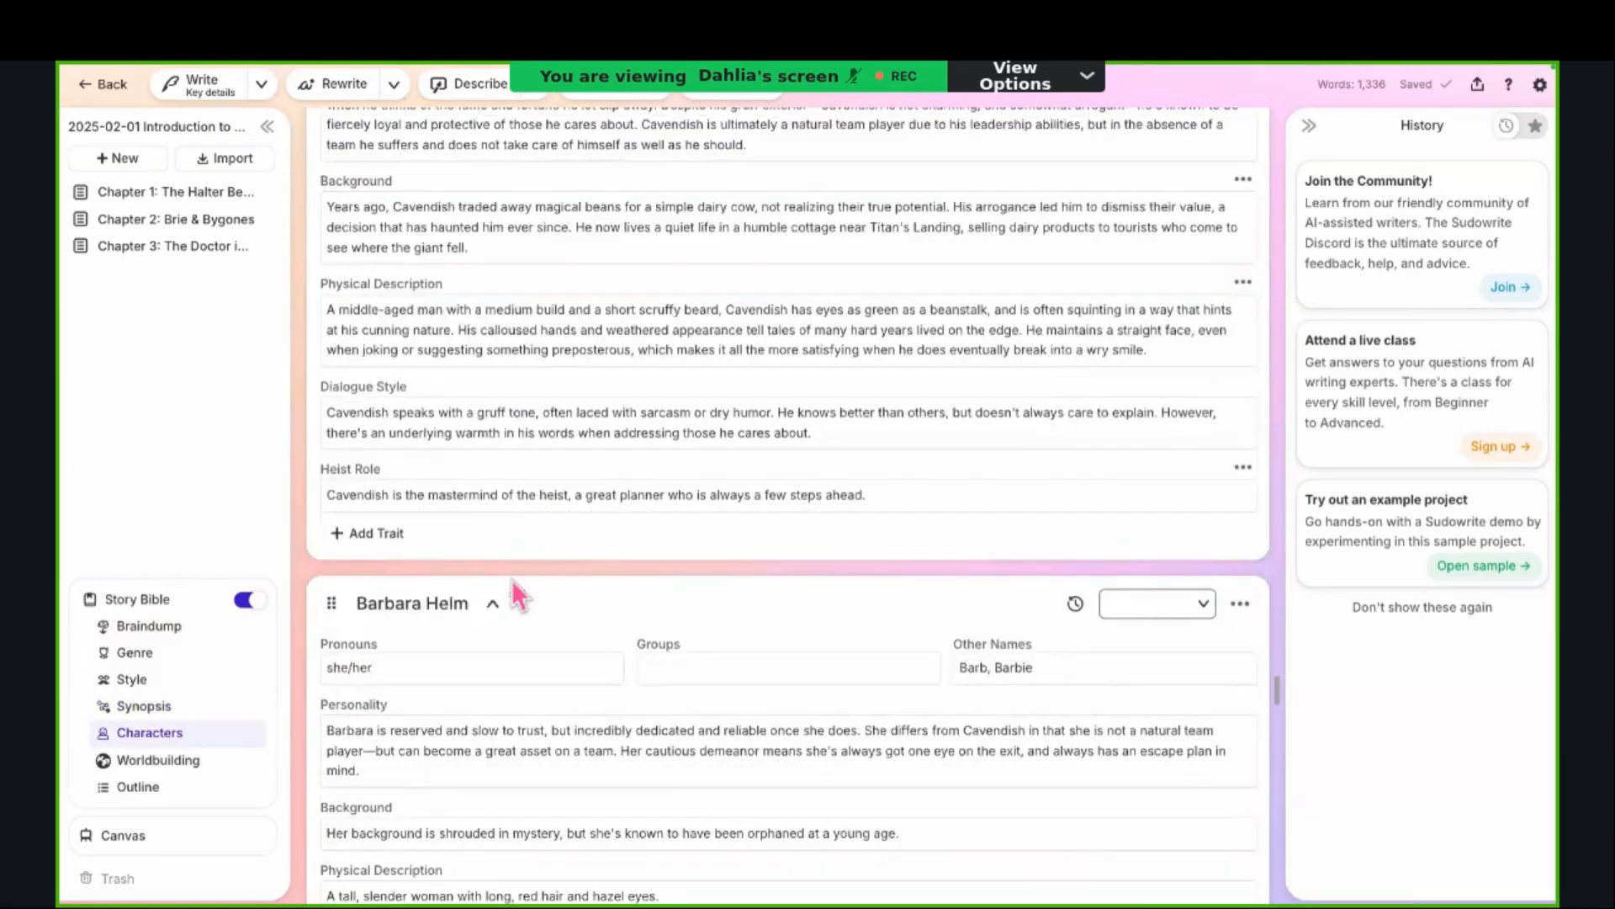
{"action": "scroll", "coordinate": [511, 578], "scroll_direction": "down", "scroll_amount": 20}
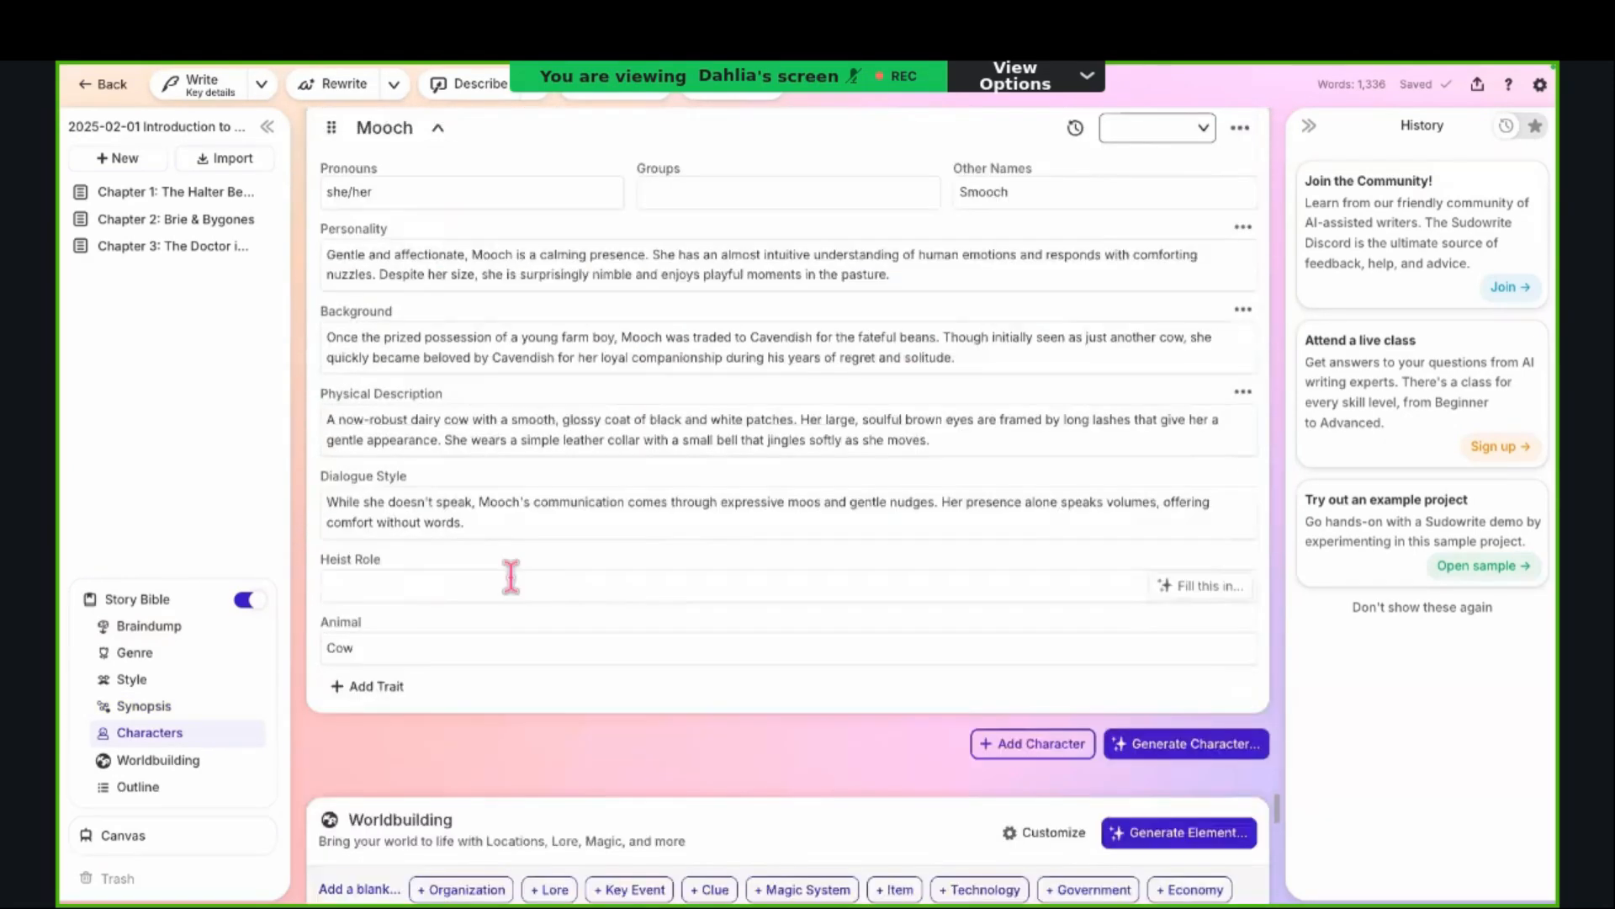
{"action": "scroll", "coordinate": [512, 579], "scroll_direction": "down", "scroll_amount": 6}
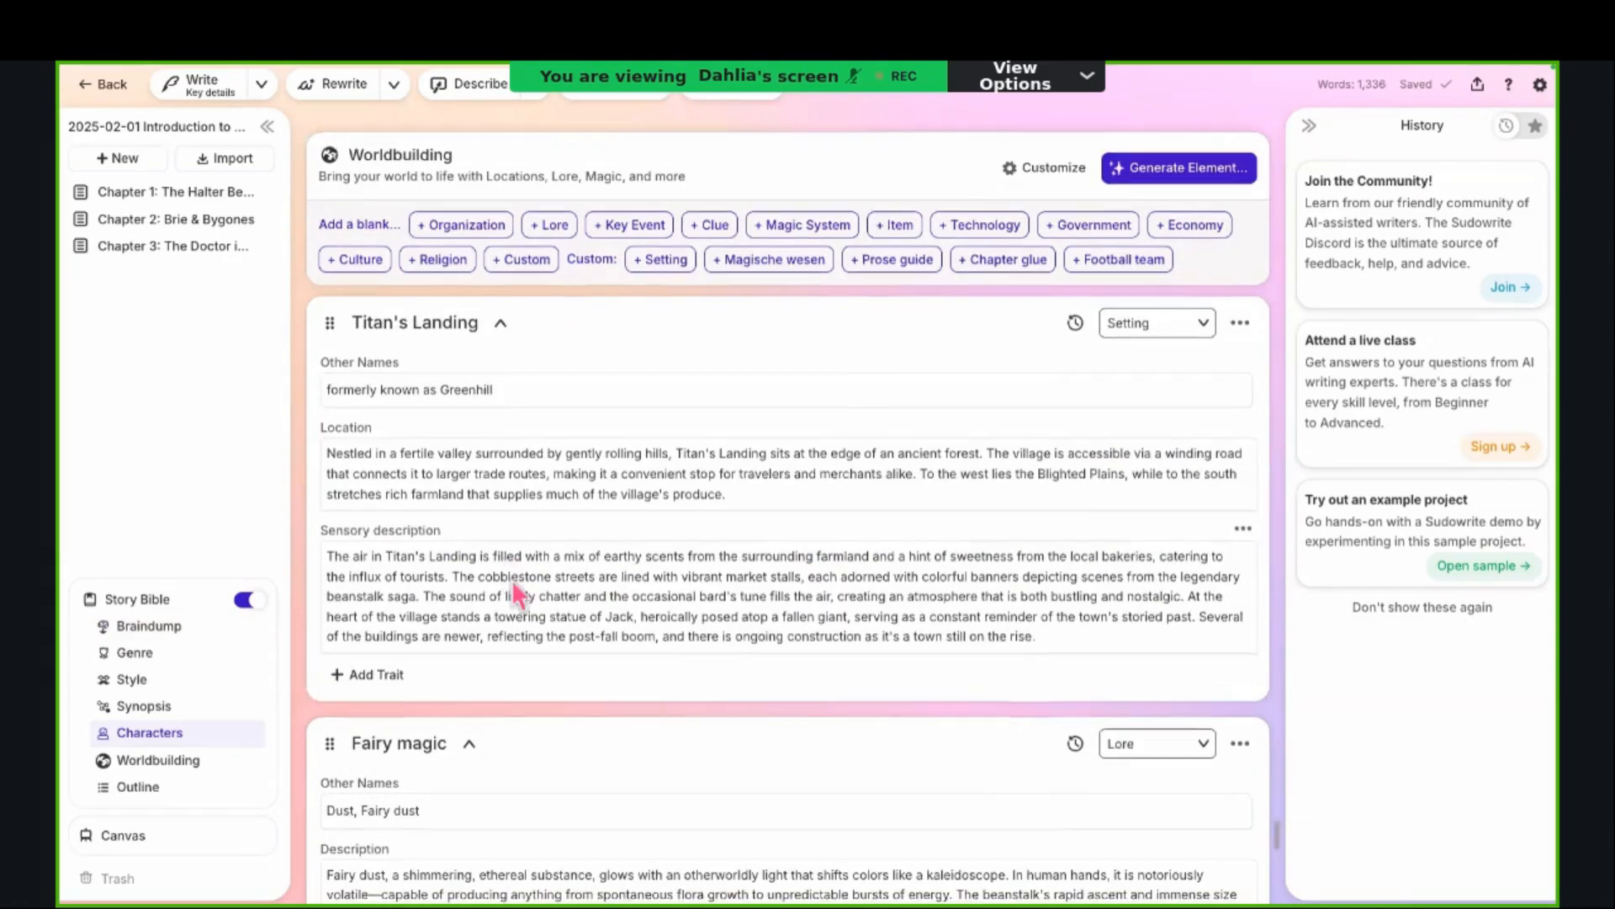
{"action": "scroll", "coordinate": [512, 579], "scroll_direction": "up", "scroll_amount": 1}
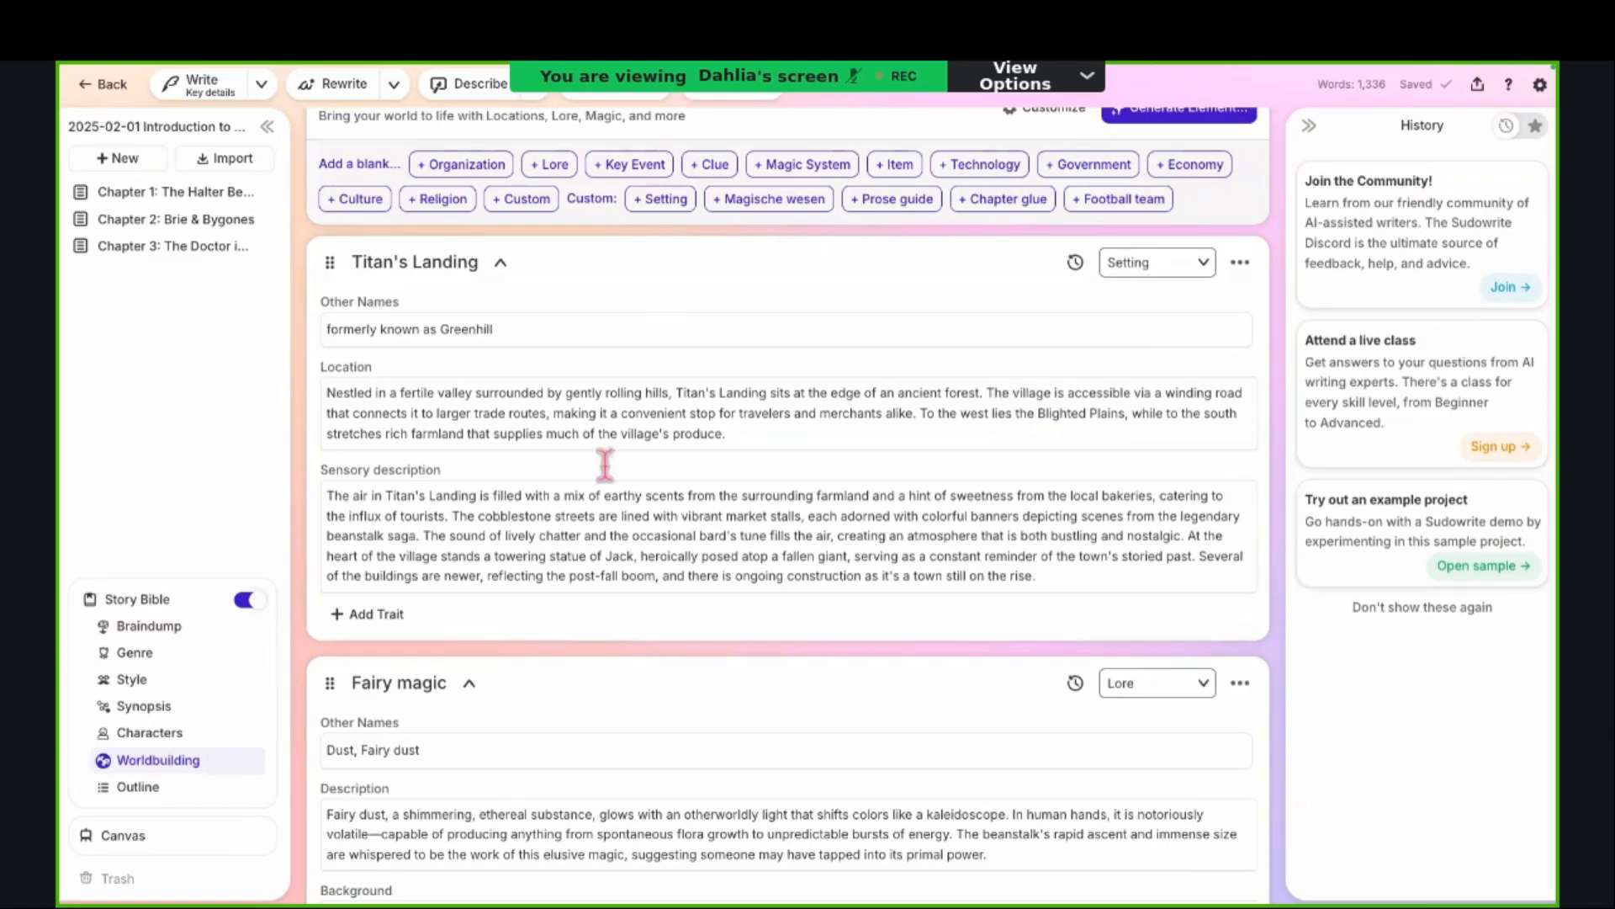
{"action": "scroll", "coordinate": [707, 715], "scroll_direction": "down", "scroll_amount": 2}
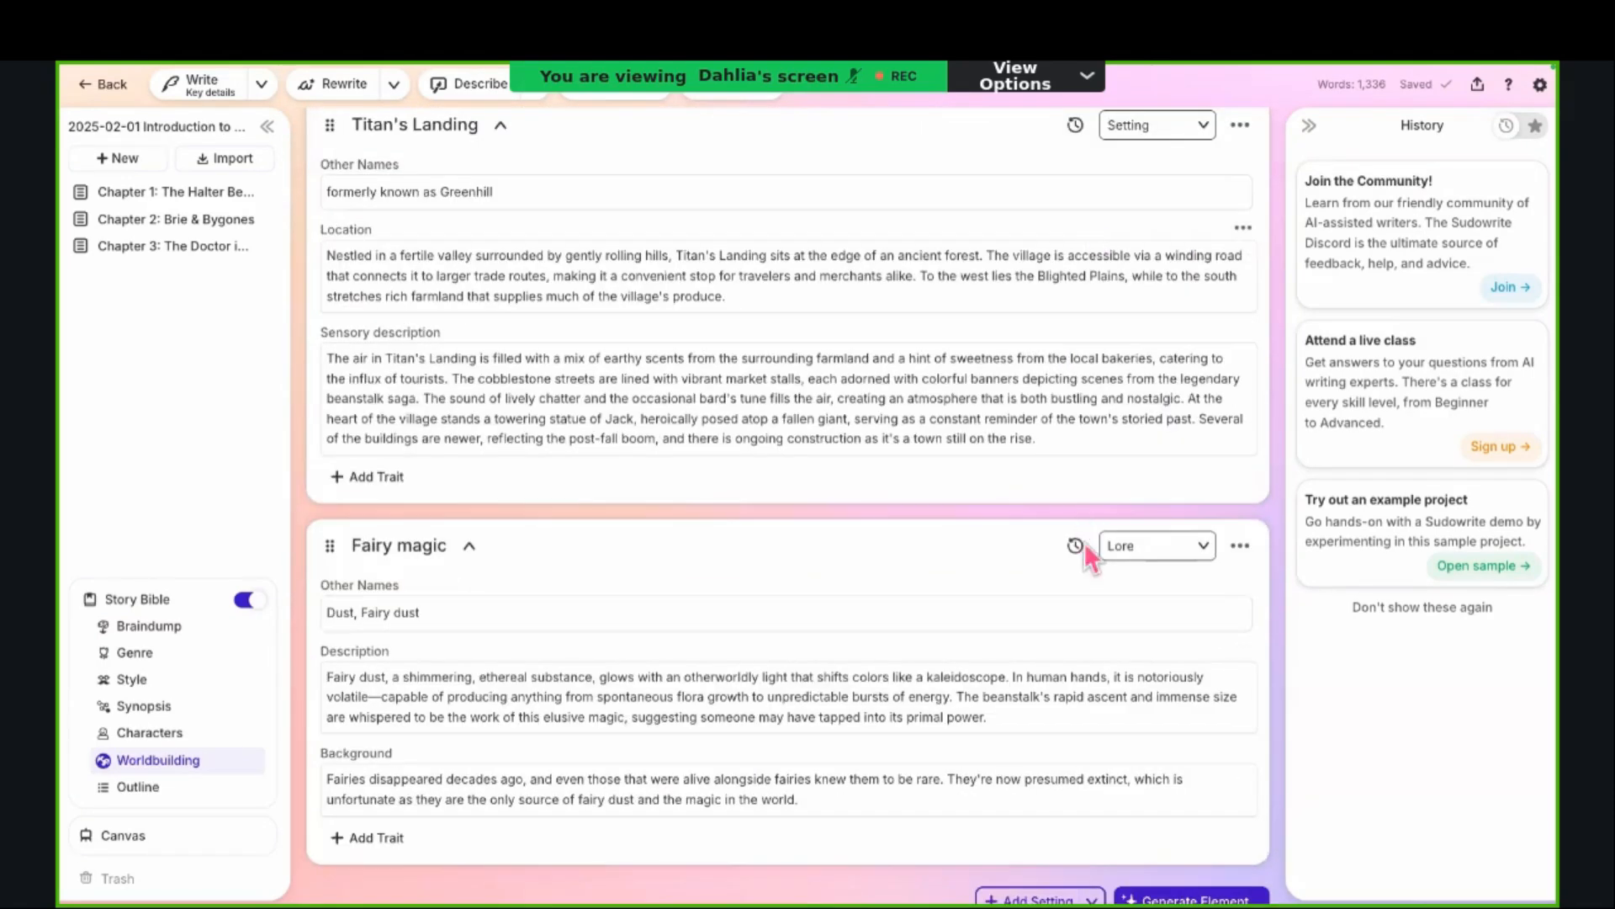
{"action": "scroll", "coordinate": [900, 640], "scroll_direction": "down", "scroll_amount": 4}
{"action": "scroll", "coordinate": [866, 642], "scroll_direction": "down", "scroll_amount": 5}
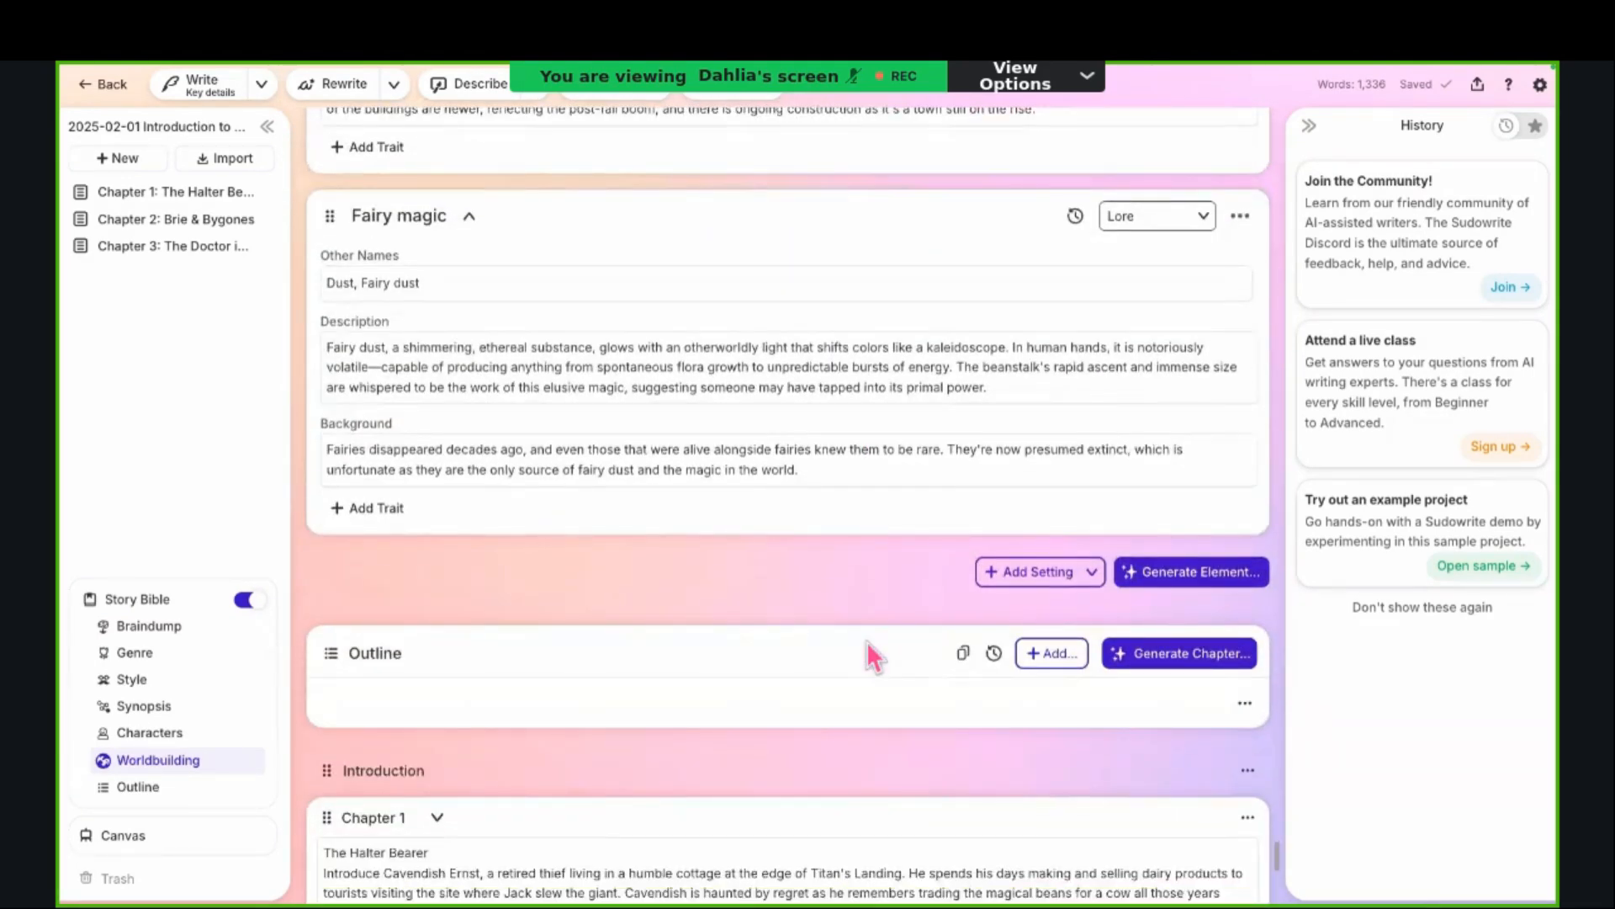
{"action": "scroll", "coordinate": [866, 640], "scroll_direction": "down", "scroll_amount": 2}
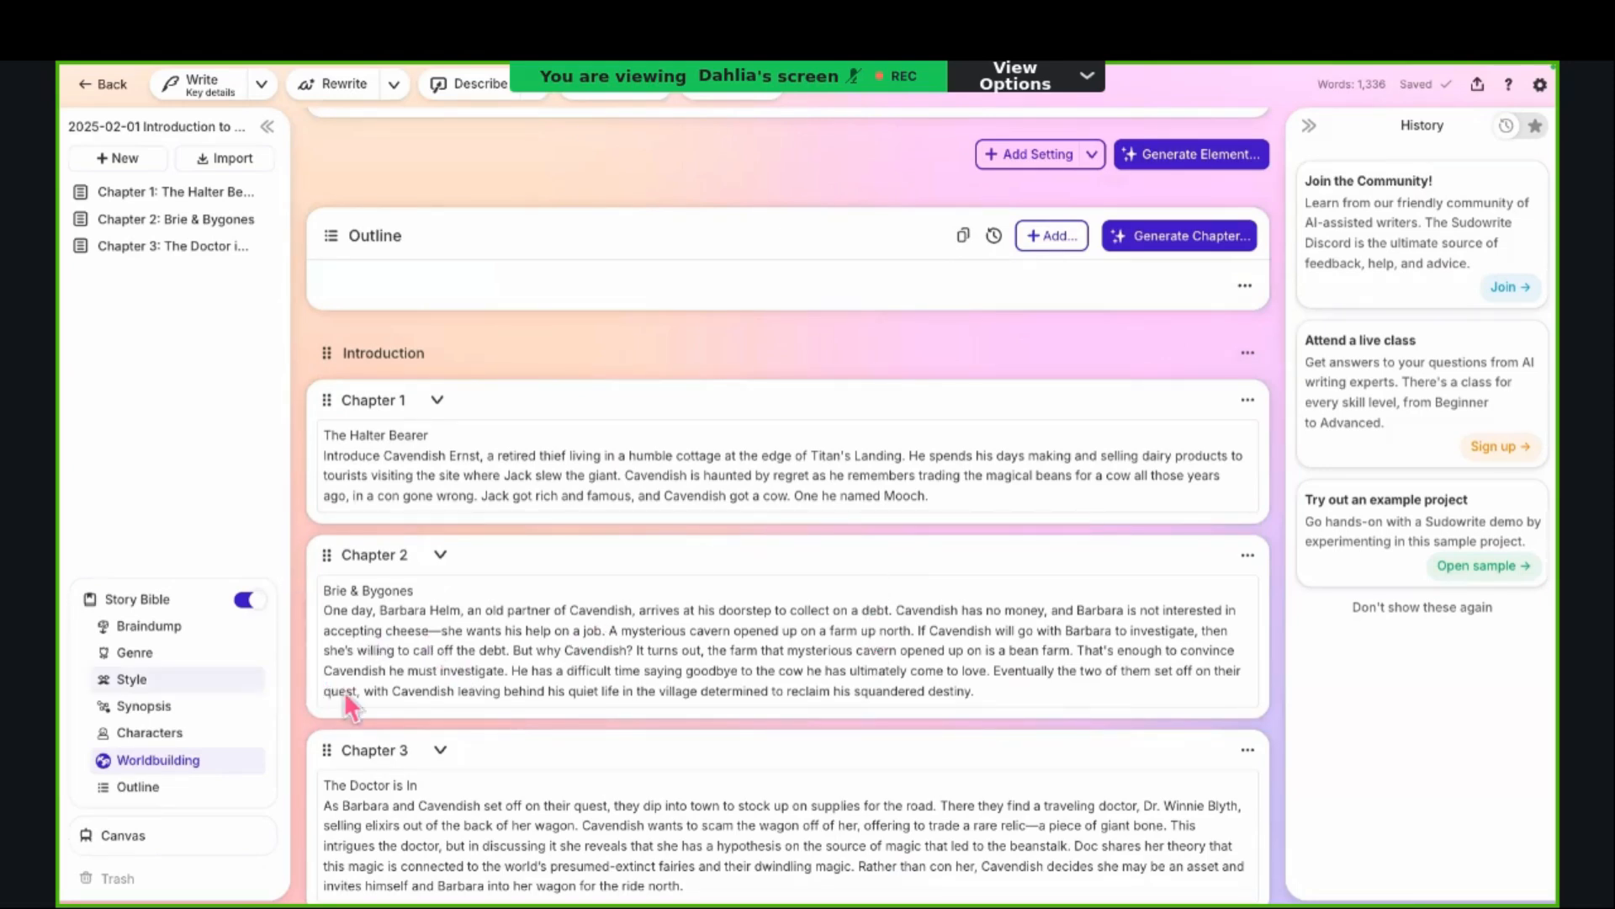
{"action": "scroll", "coordinate": [302, 718], "scroll_direction": "down", "scroll_amount": 1}
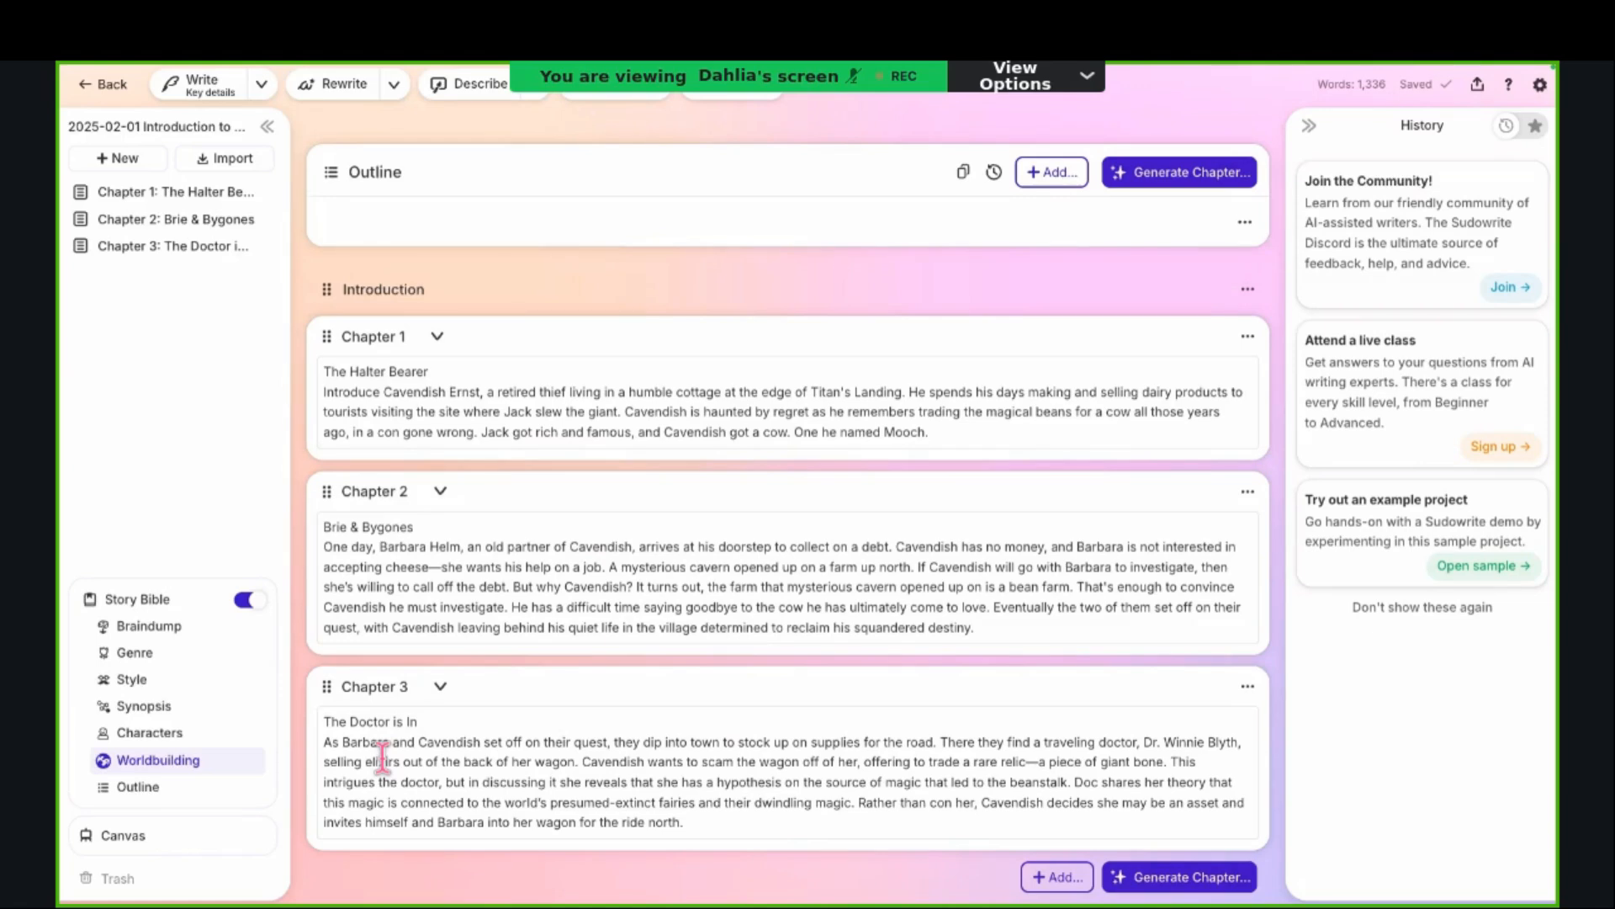
{"action": "scroll", "coordinate": [383, 758], "scroll_direction": "down", "scroll_amount": 3}
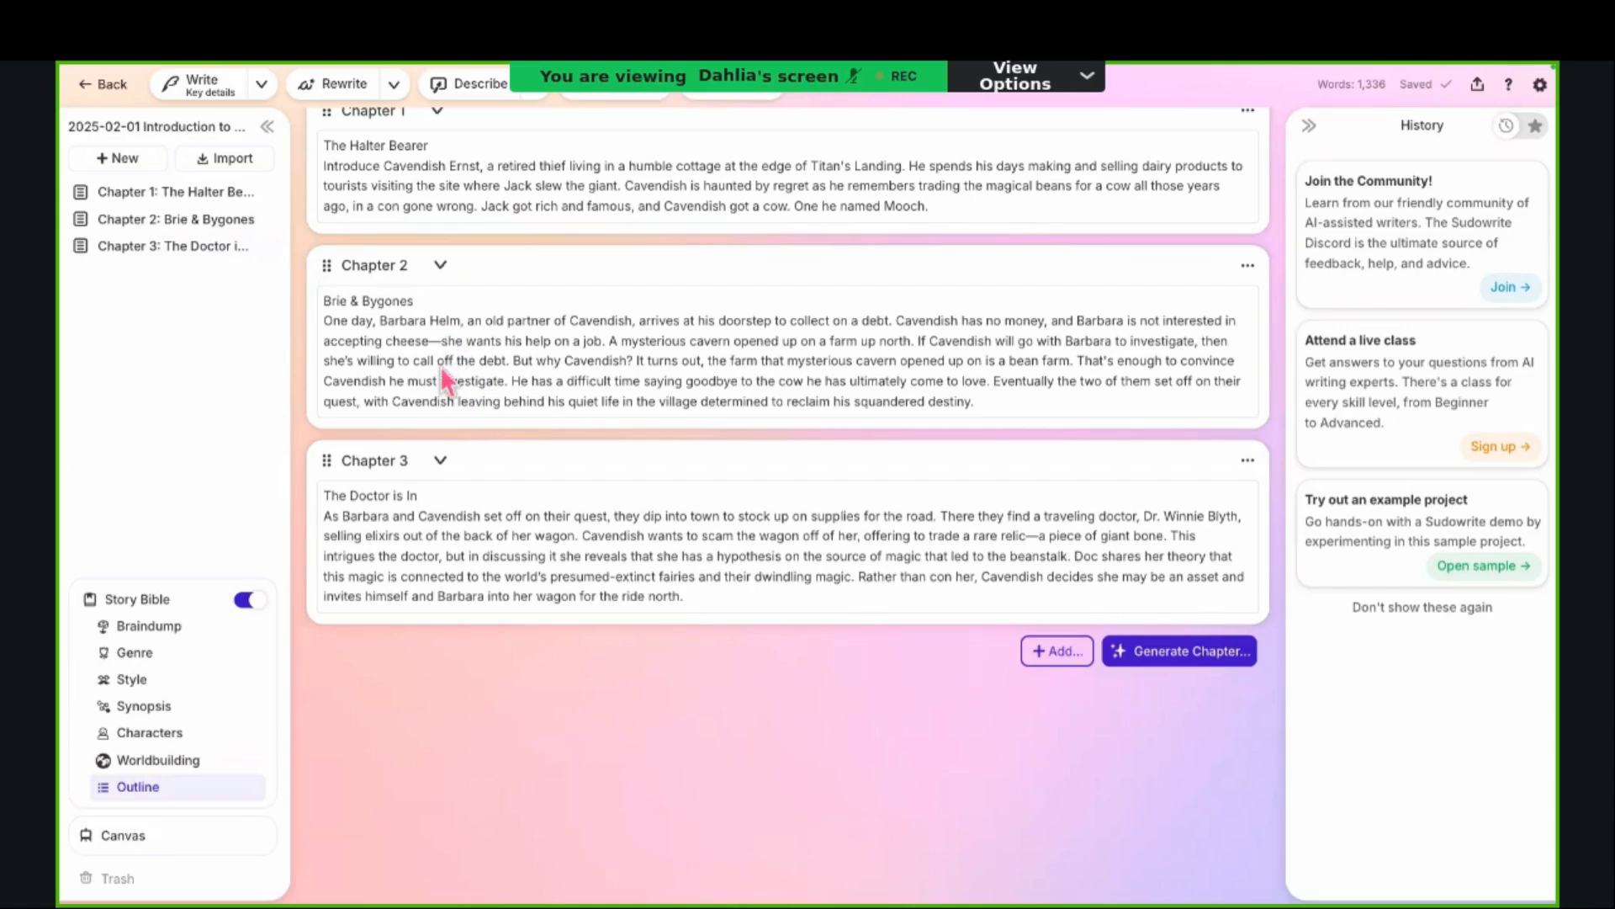
Step: Go back from the Outline through the Worldbuilding elements to review the last character cards of the Story Bible
{"action": "scroll", "coordinate": [438, 460], "scroll_direction": "up", "scroll_amount": 1}
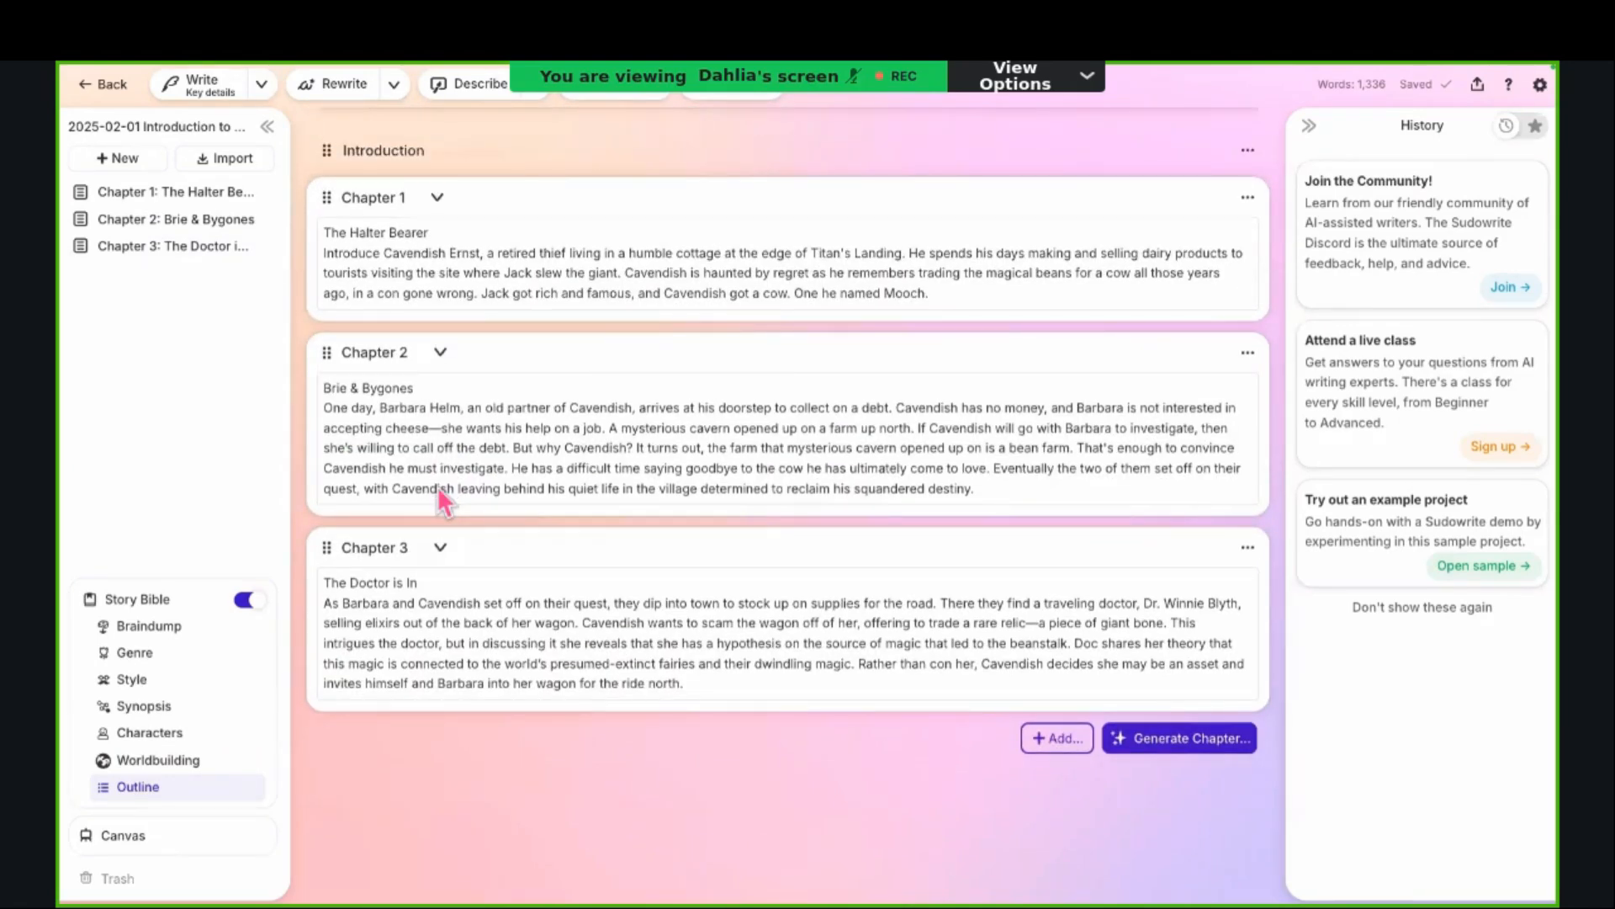
{"action": "scroll", "coordinate": [437, 487], "scroll_direction": "up", "scroll_amount": 10}
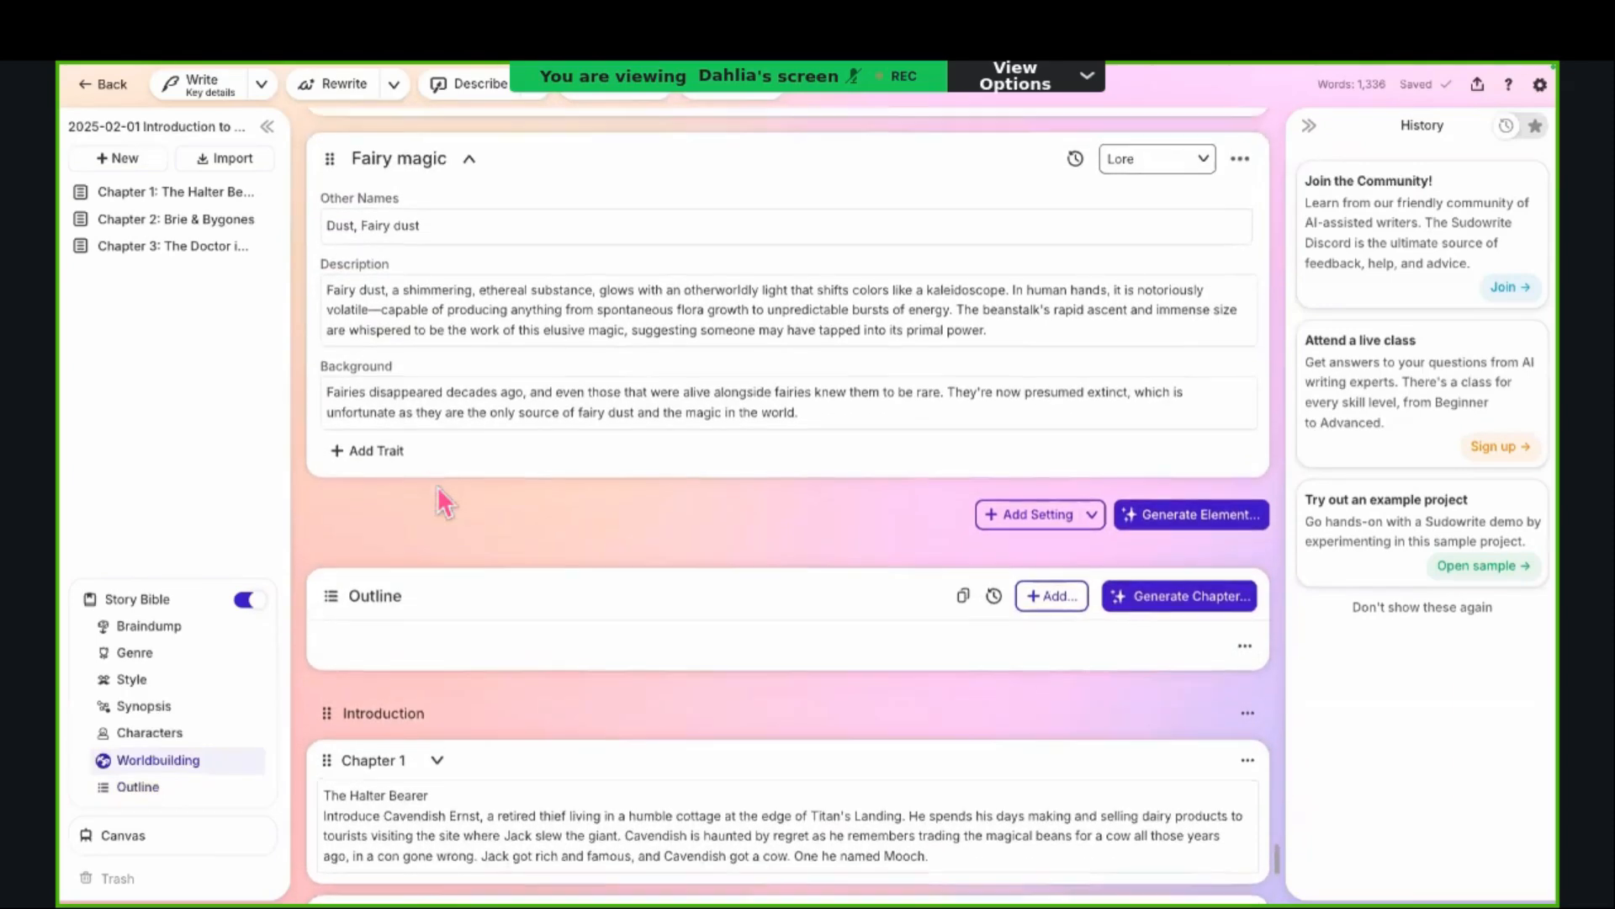
{"action": "scroll", "coordinate": [427, 442], "scroll_direction": "up", "scroll_amount": 3}
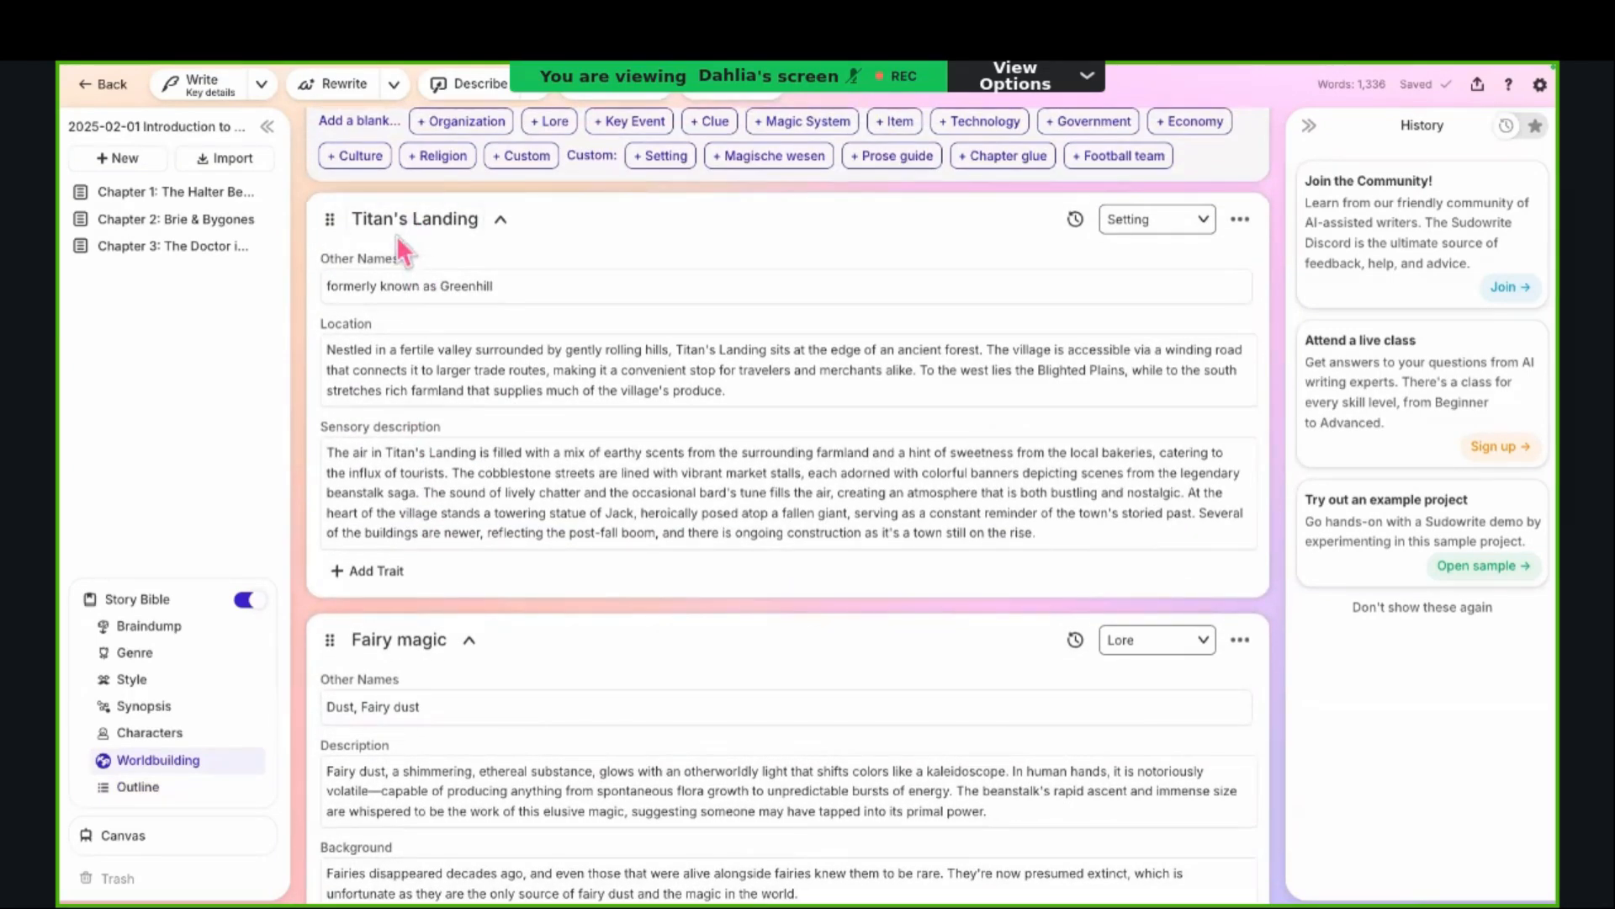
{"action": "scroll", "coordinate": [478, 684], "scroll_direction": "up", "scroll_amount": 10}
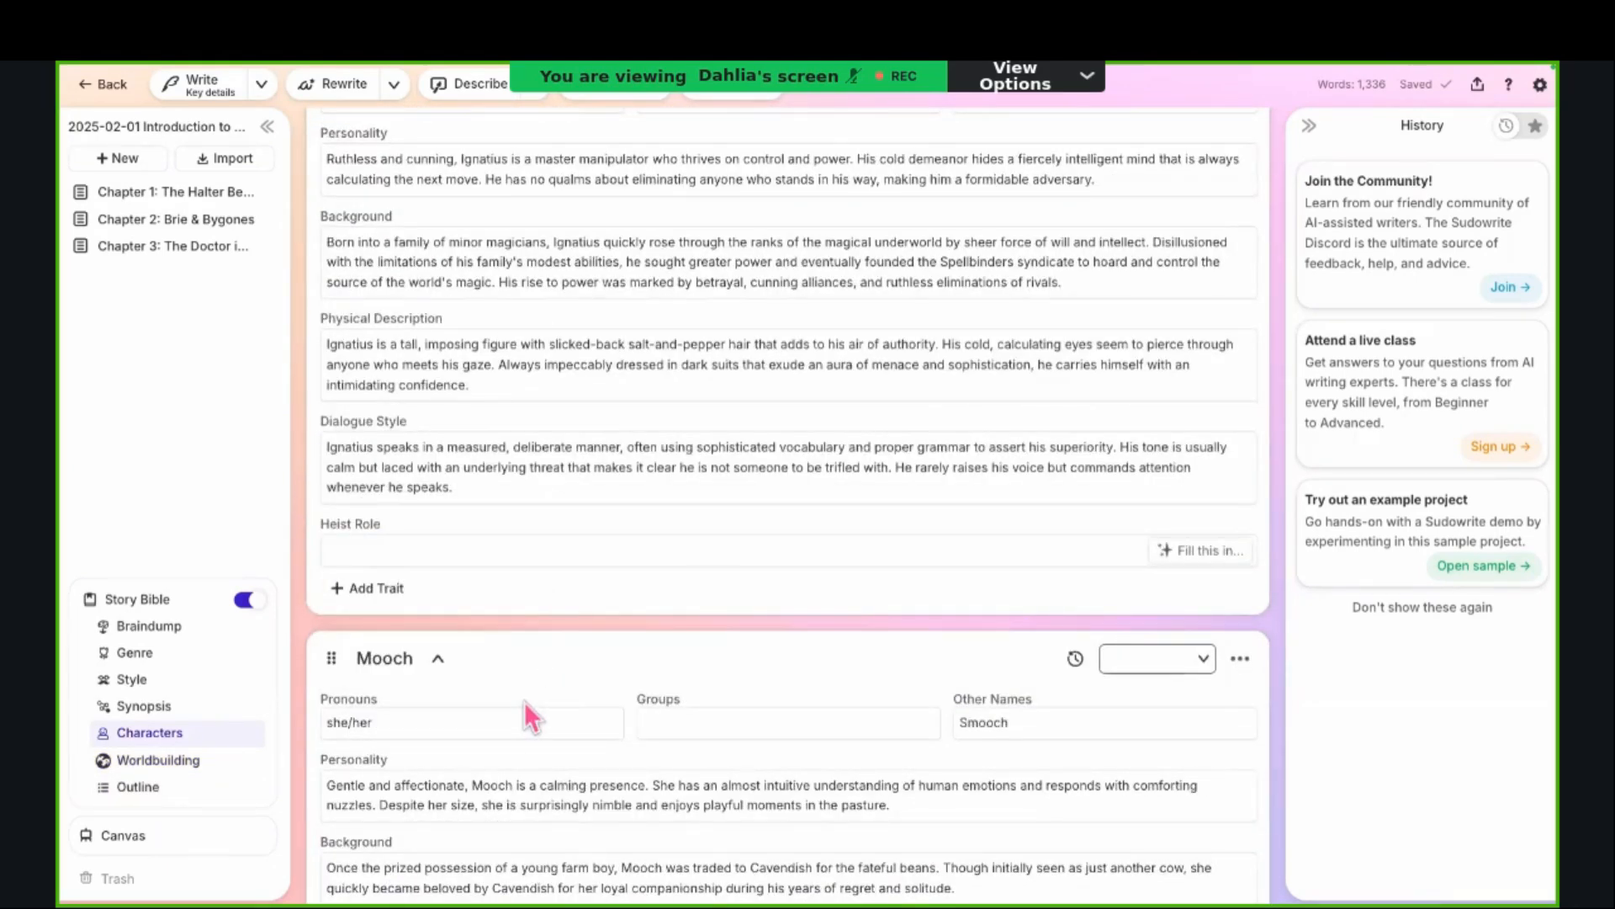
{"action": "scroll", "coordinate": [524, 700], "scroll_direction": "up", "scroll_amount": 2}
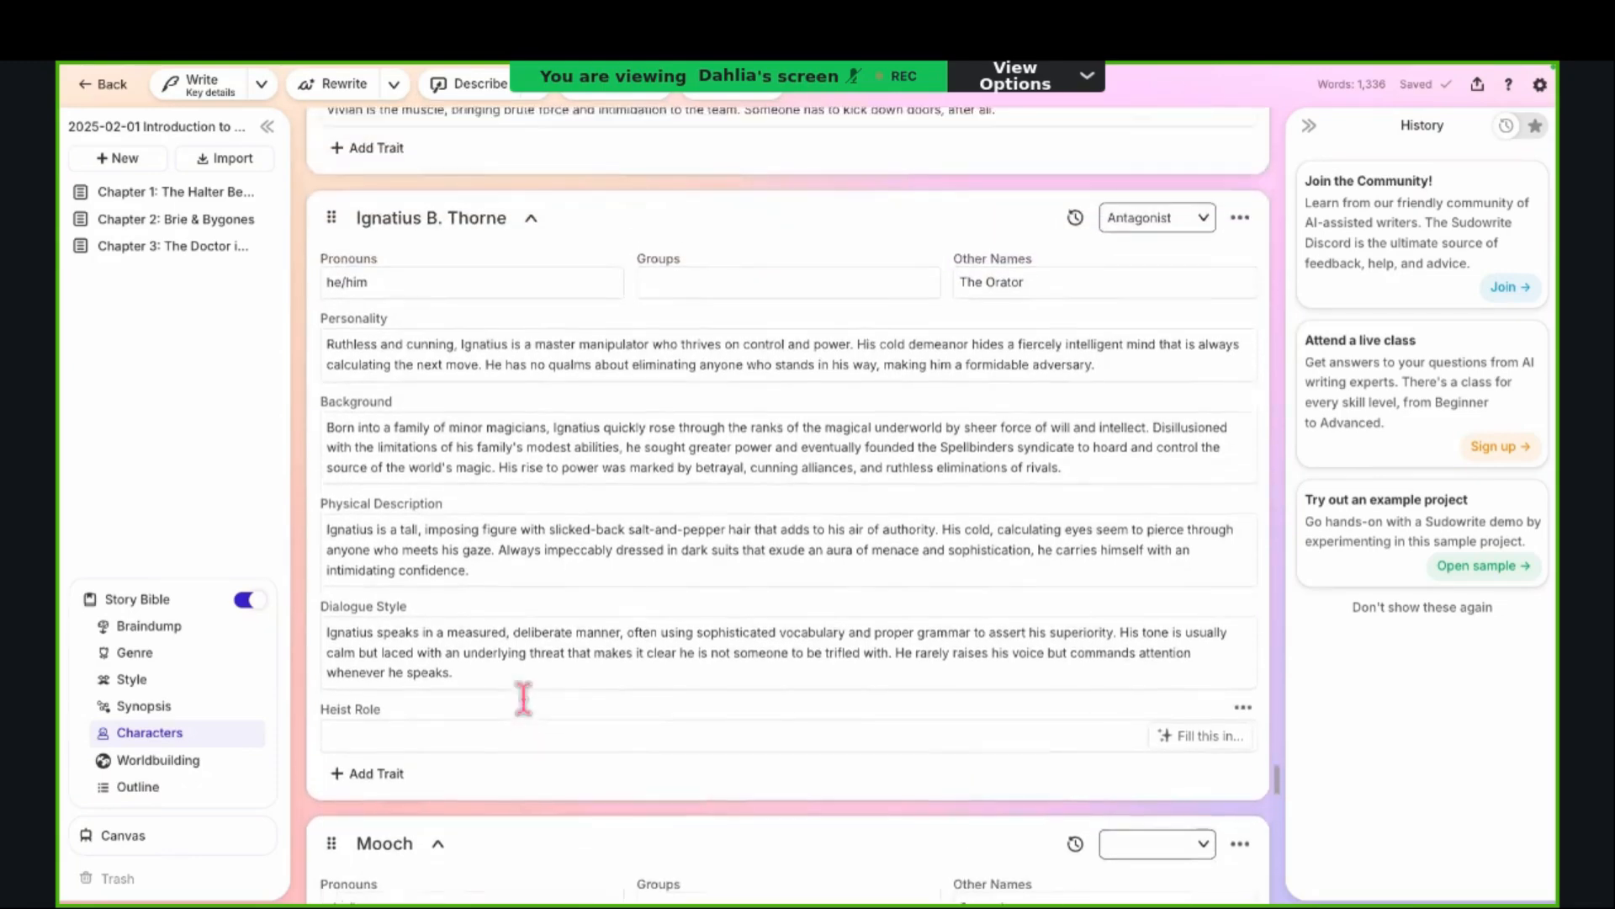
{"action": "scroll", "coordinate": [523, 700], "scroll_direction": "up", "scroll_amount": 1}
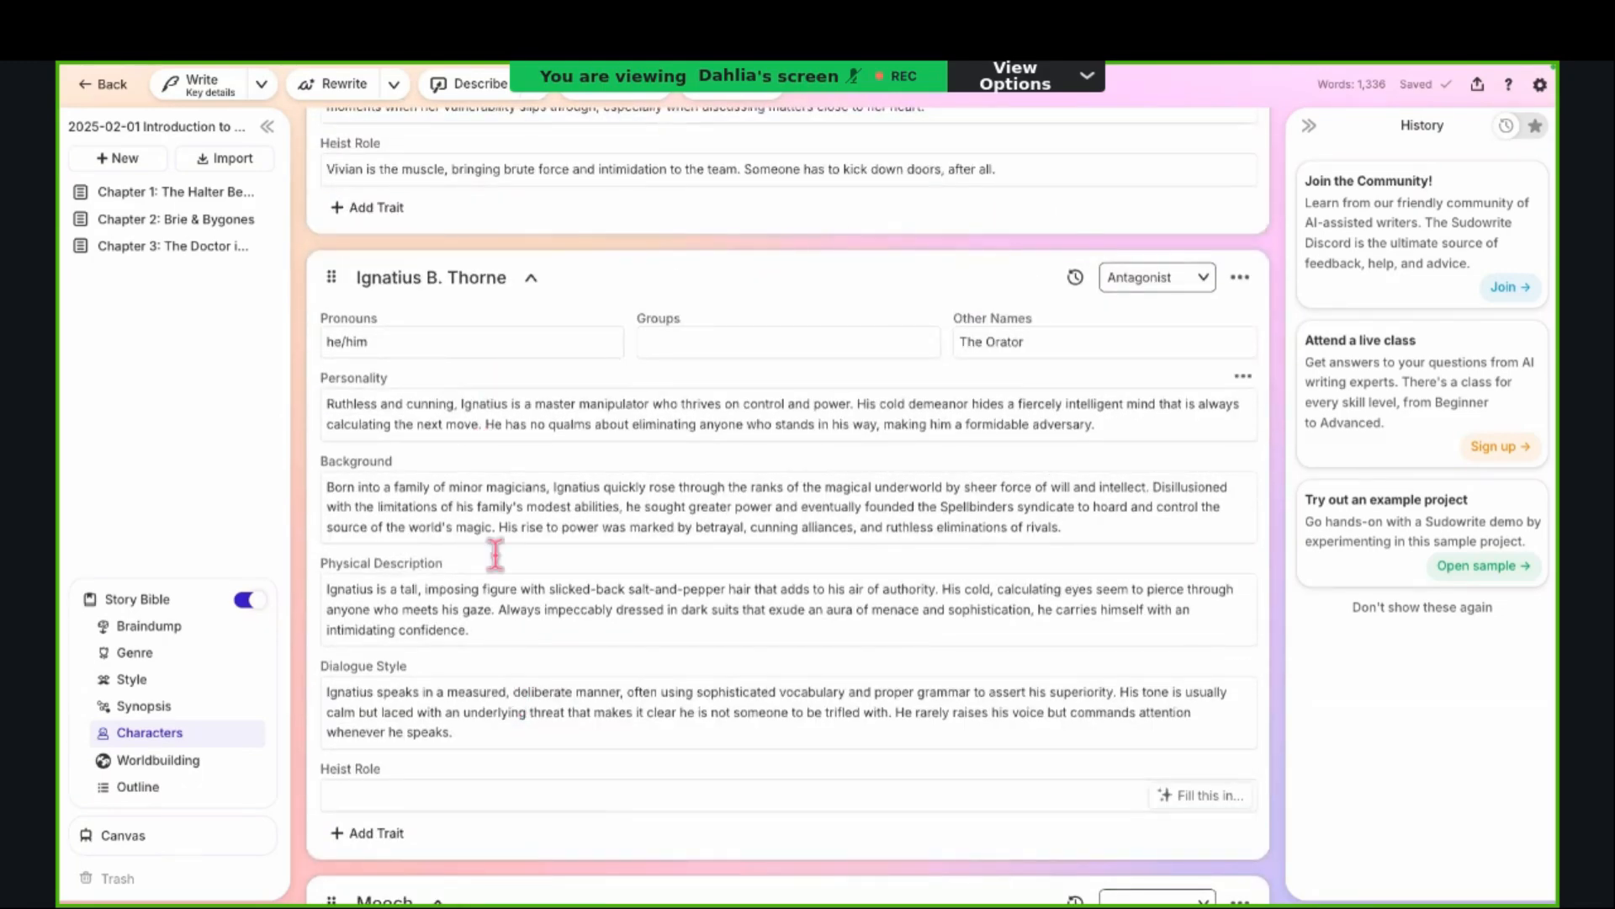
{"action": "scroll", "coordinate": [496, 553], "scroll_direction": "down", "scroll_amount": 4}
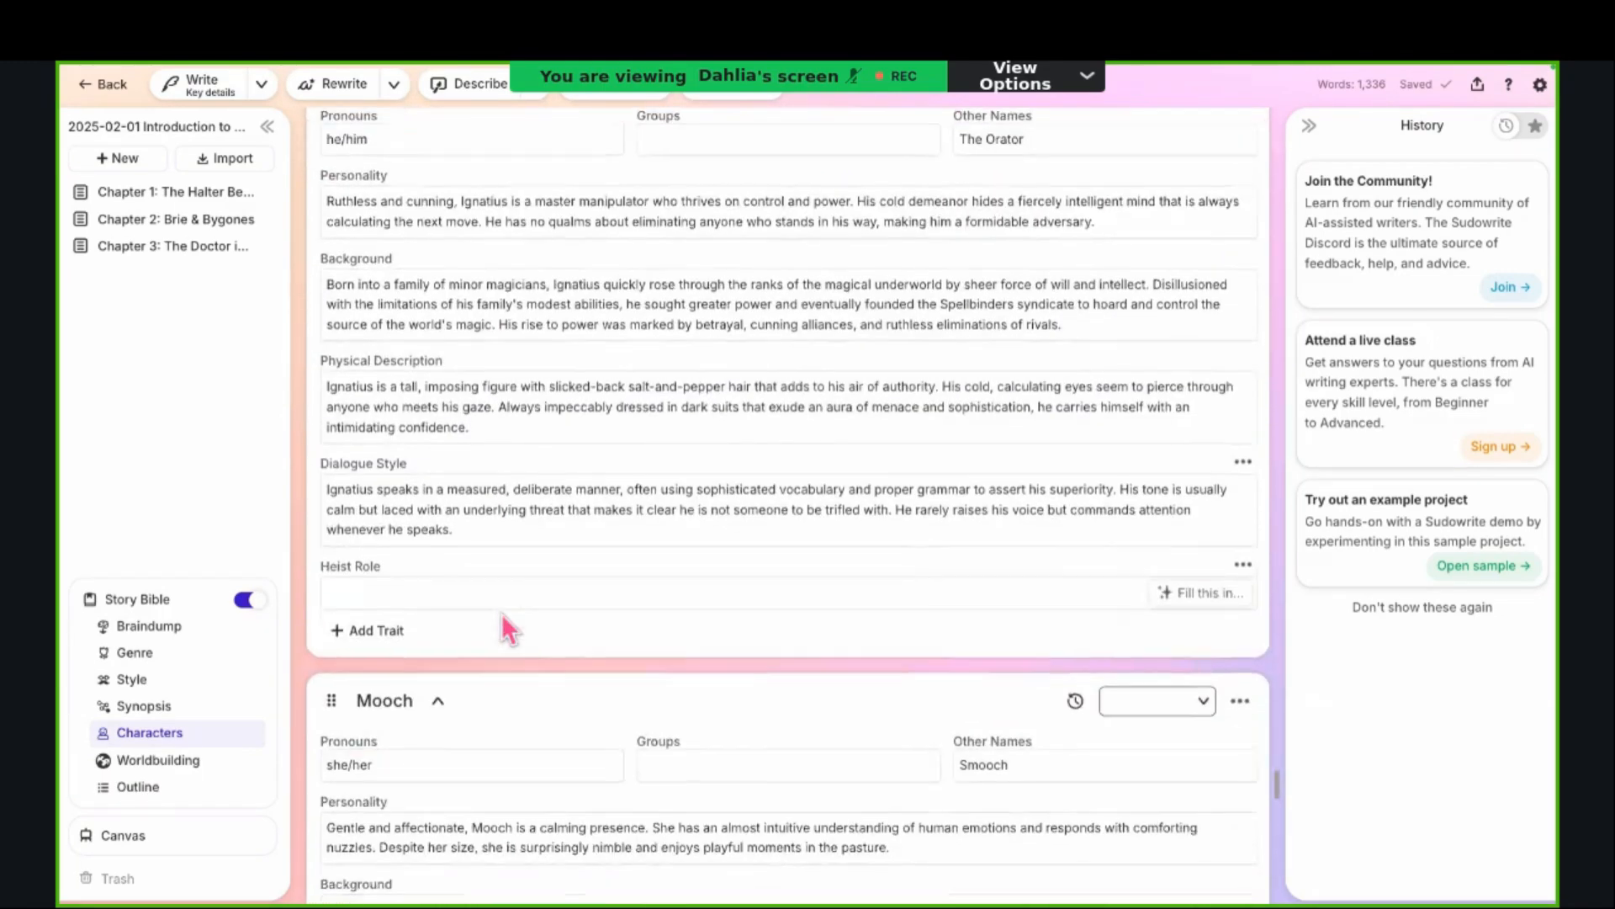
{"action": "scroll", "coordinate": [503, 615], "scroll_direction": "down", "scroll_amount": 2}
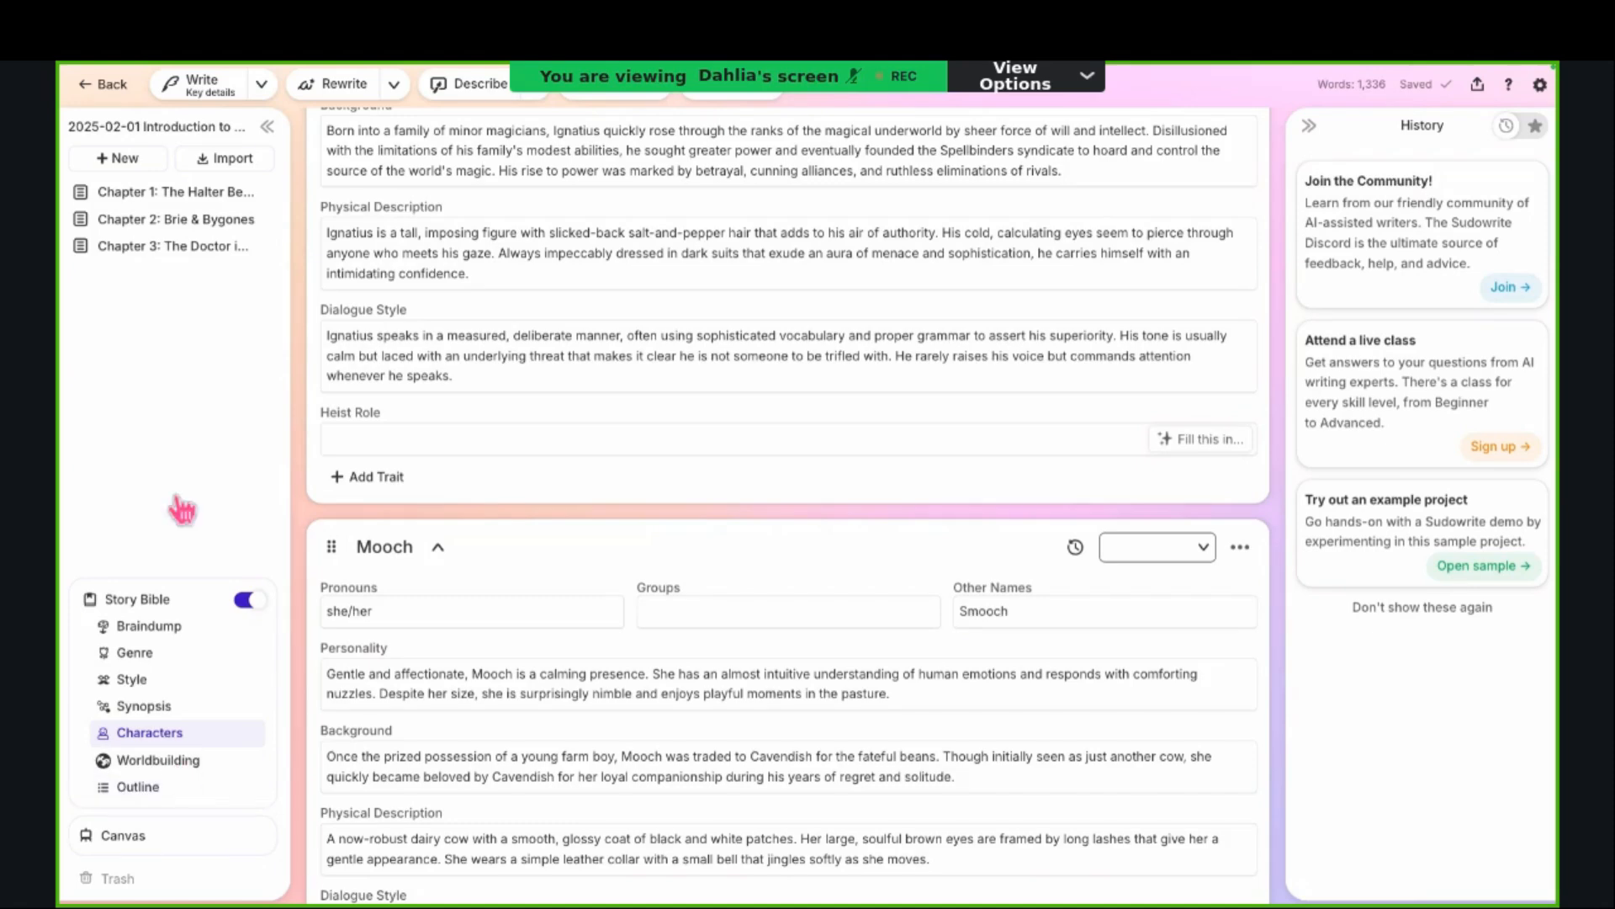
Step: View the Story Bible's Outline, and open the document "Chapter 3: The Doctor is In" with the cursor in its empty body
{"action": "left_click", "coordinate": [197, 798]}
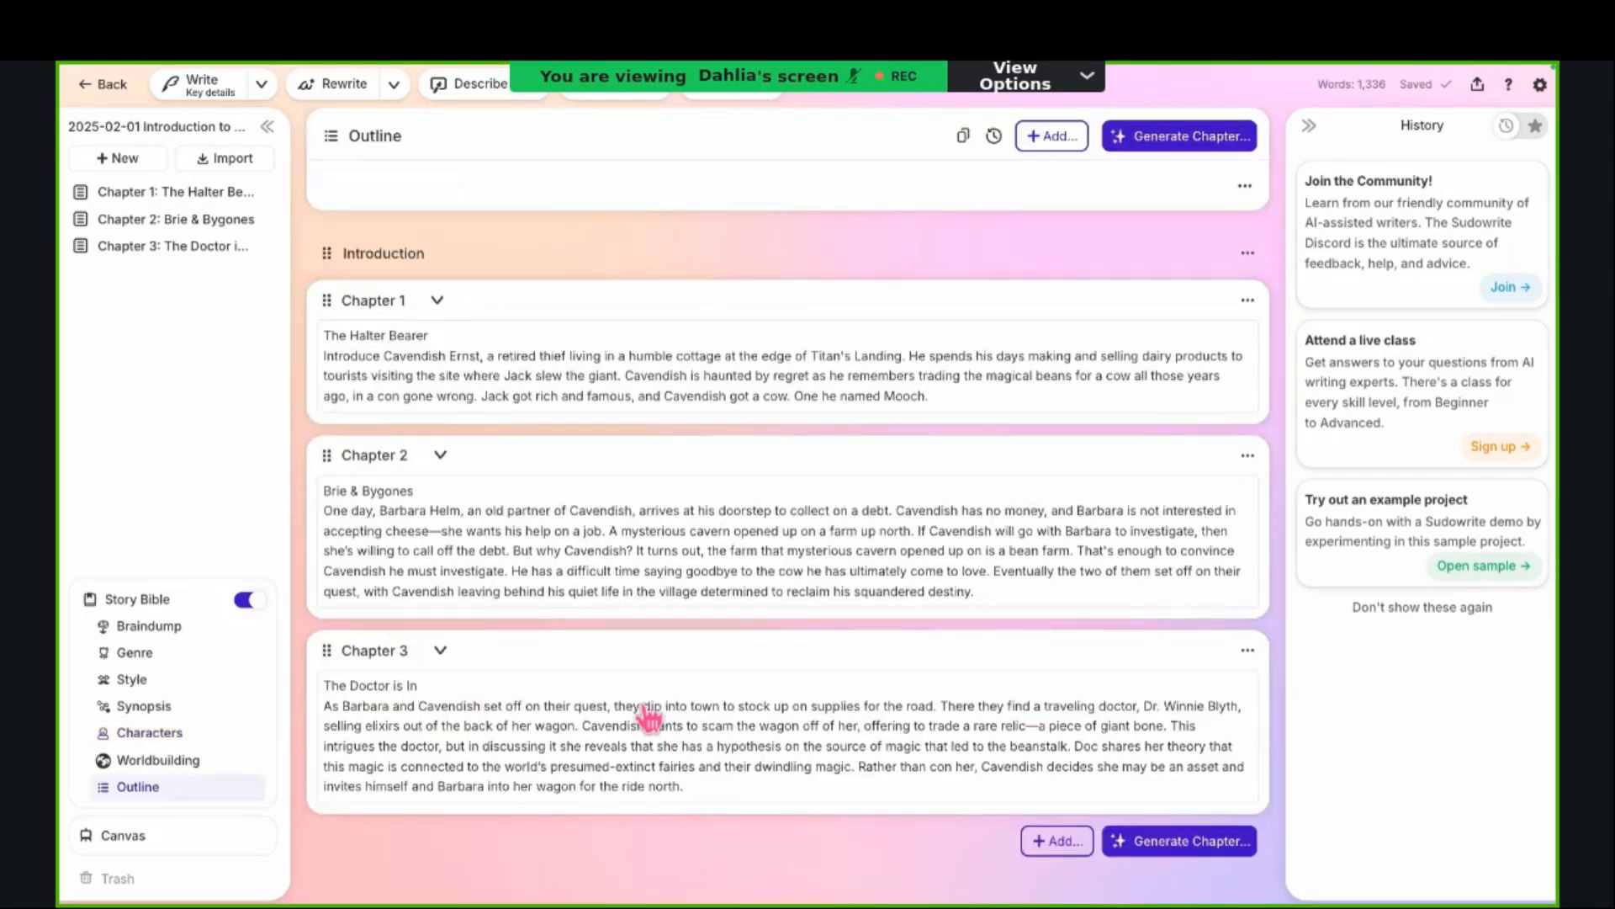
{"action": "left_click", "coordinate": [202, 252]}
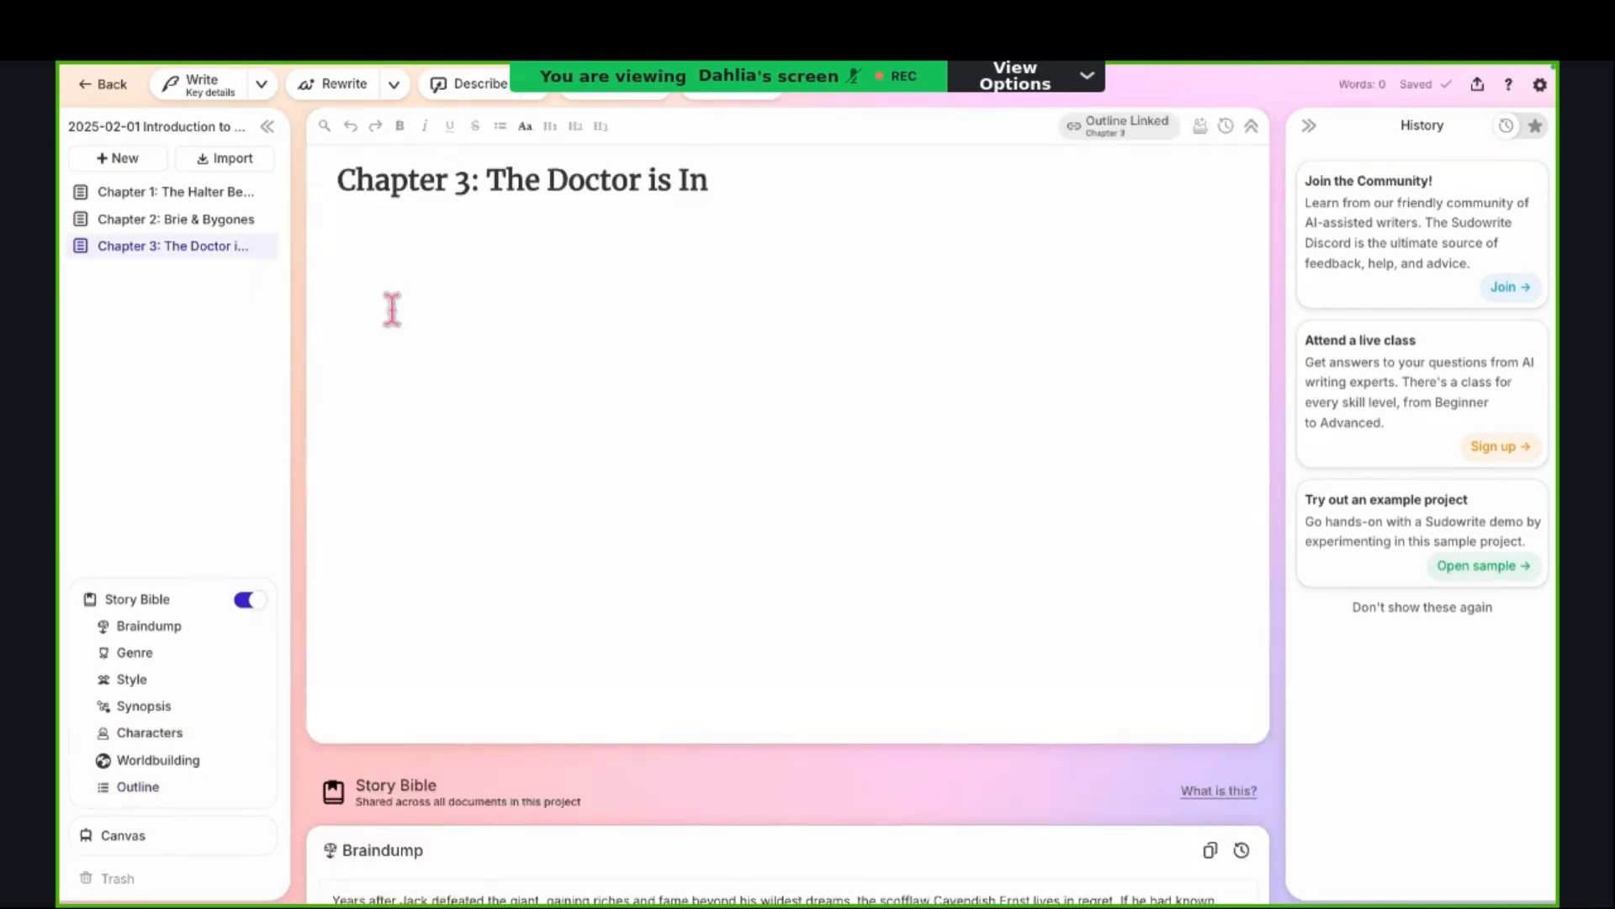
{"action": "left_click", "coordinate": [396, 418]}
Step: Turn the Story Bible off and back on twice while the empty Chapter 3 document is open
{"action": "left_click", "coordinate": [245, 602]}
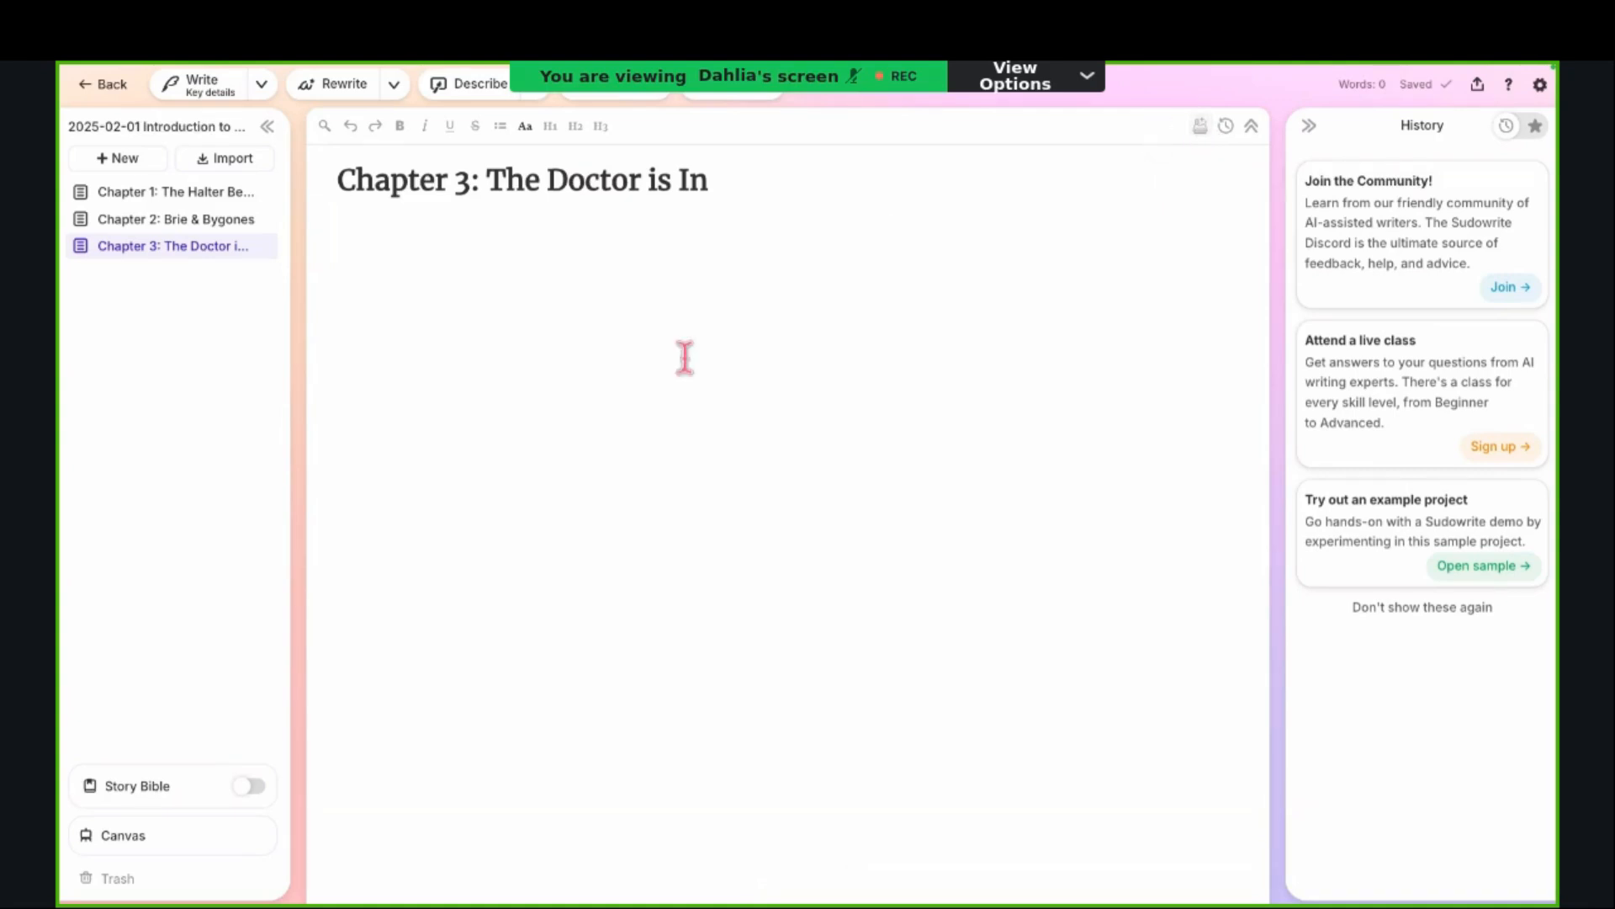
{"action": "left_click", "coordinate": [251, 786]}
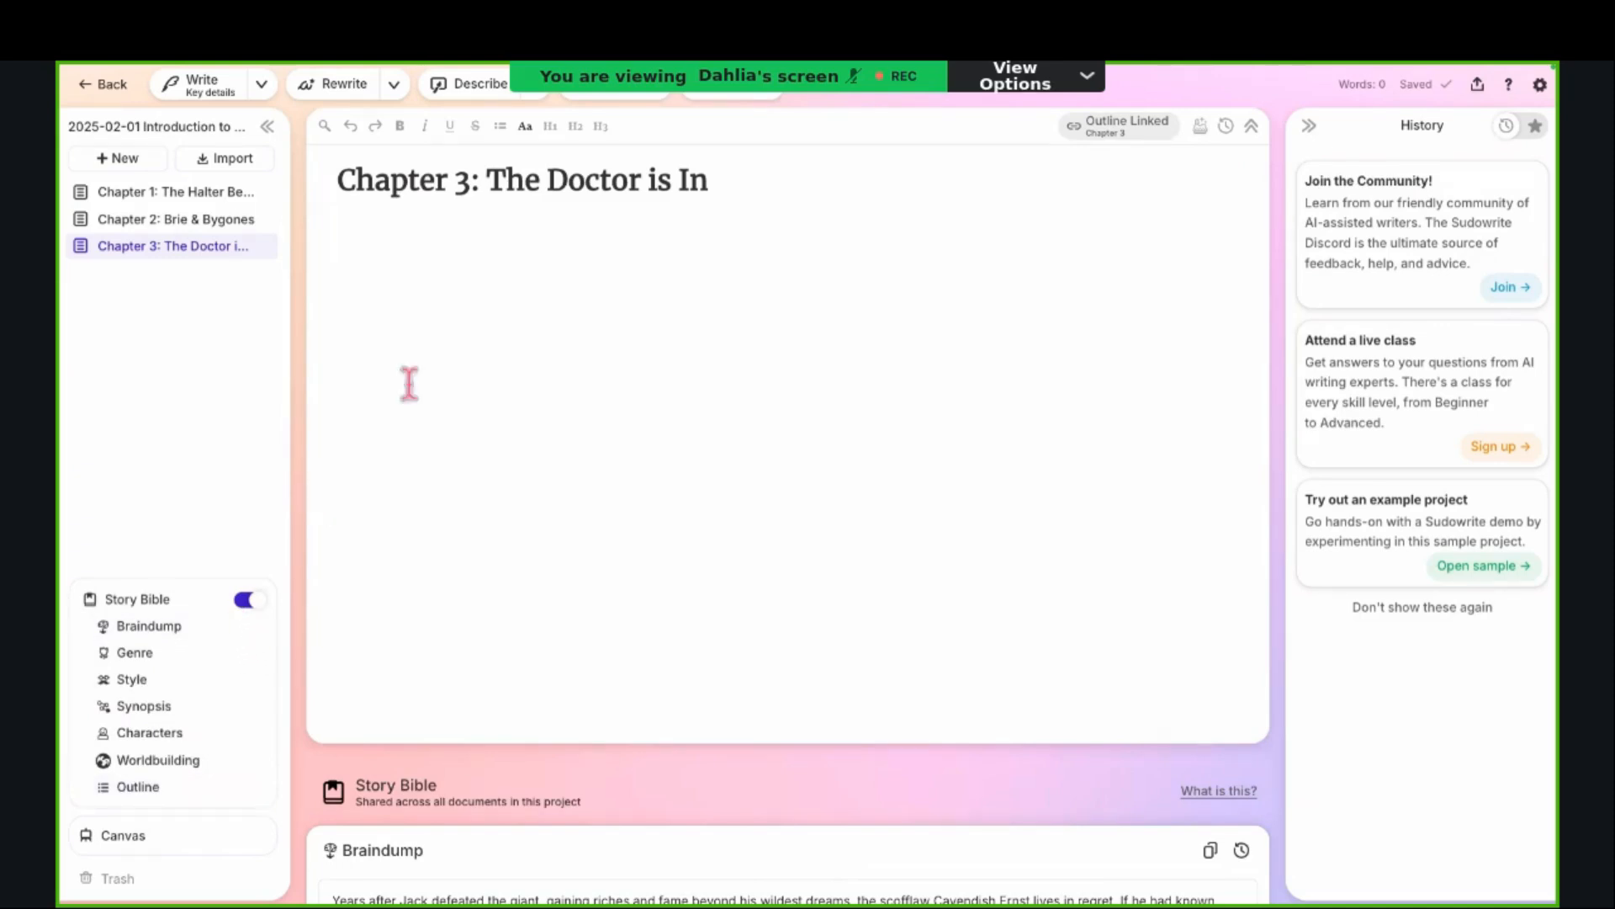
{"action": "left_click", "coordinate": [437, 368]}
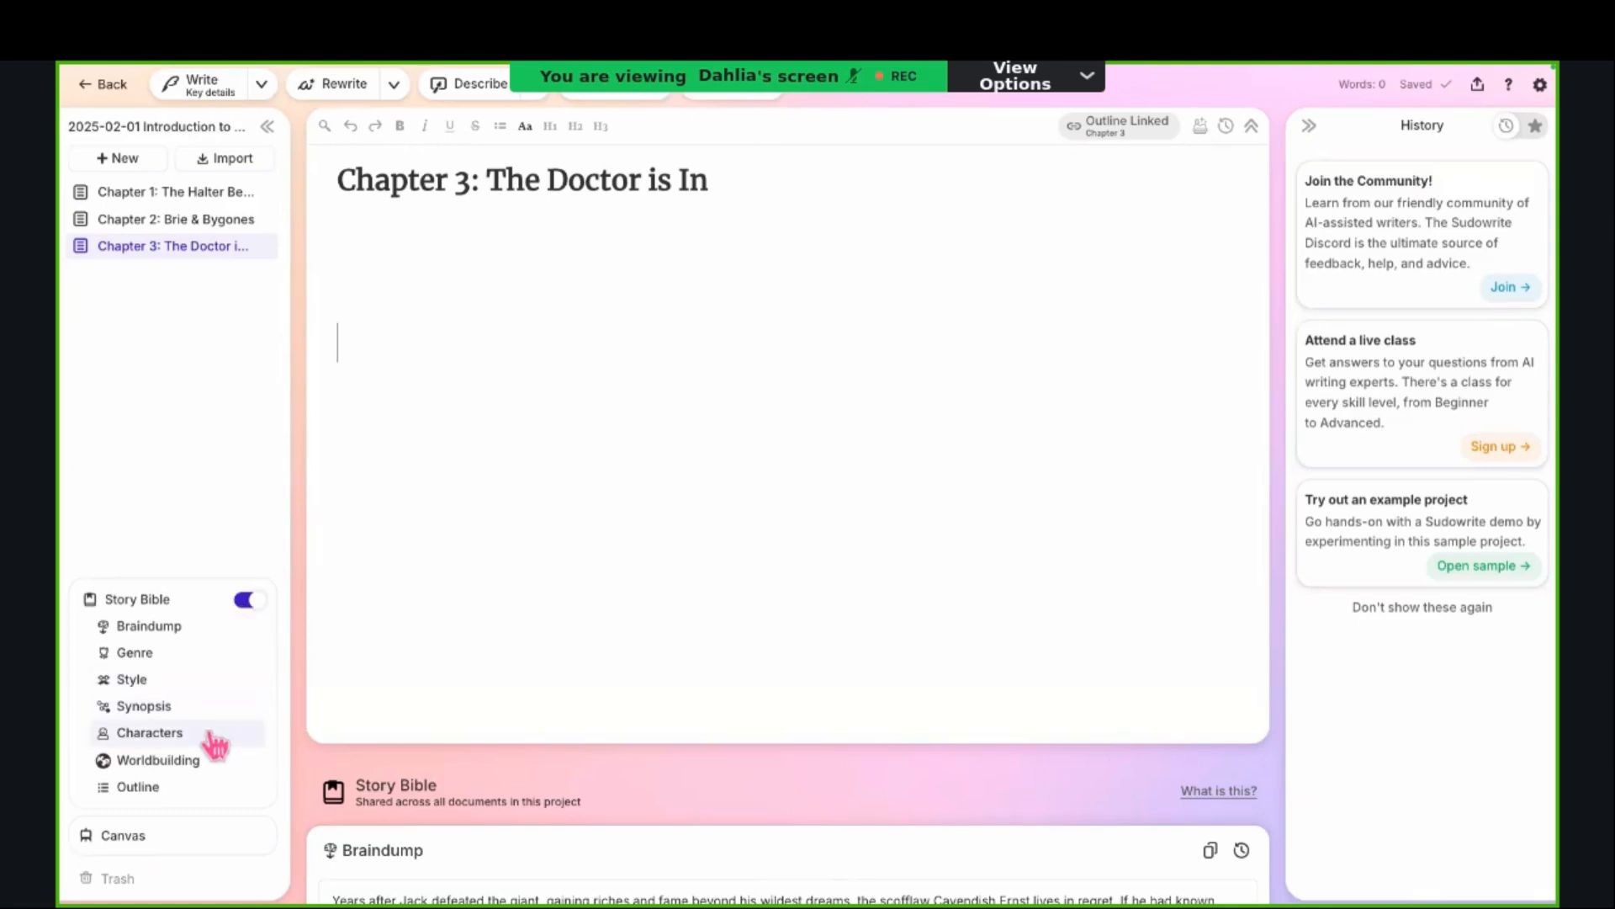
{"action": "left_click", "coordinate": [242, 602]}
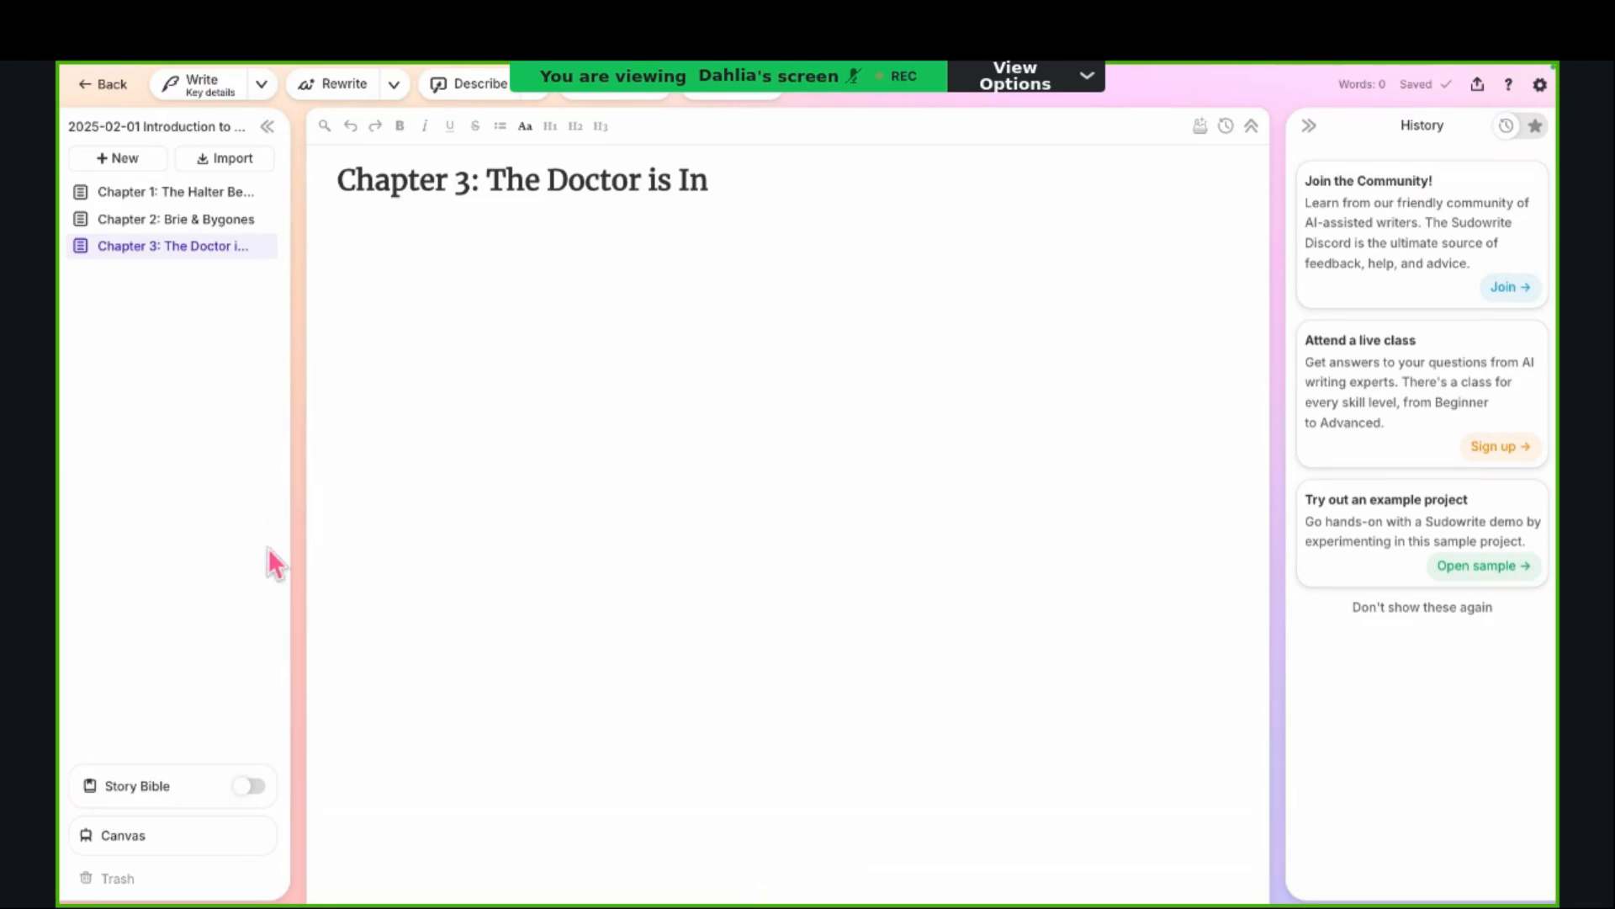
{"action": "left_click", "coordinate": [258, 786]}
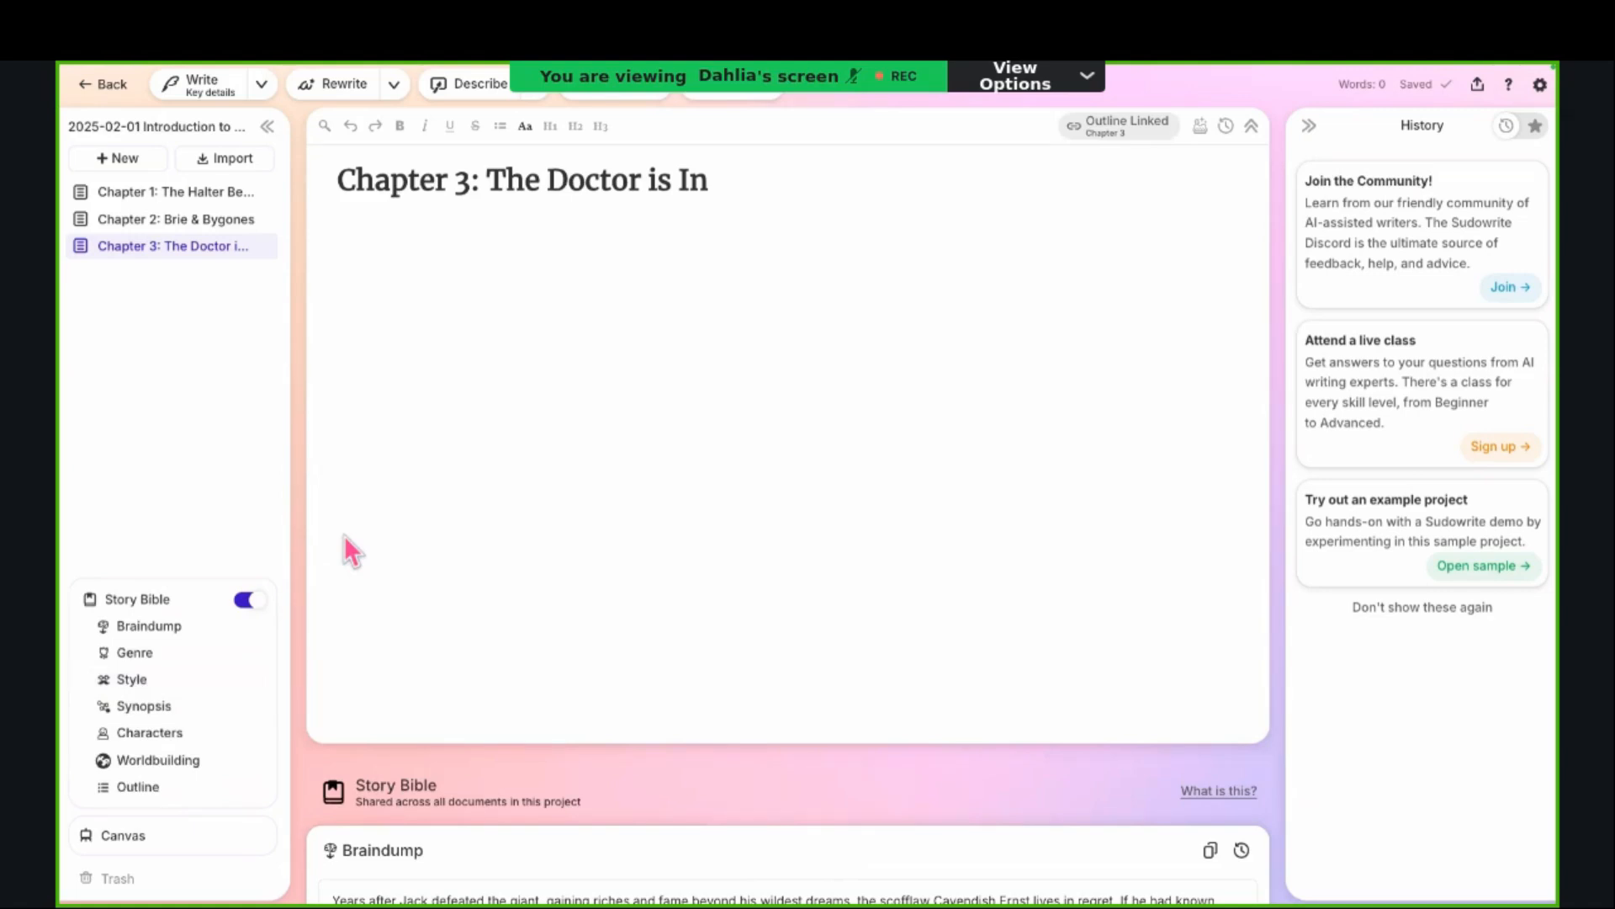
Step: Place the cursor in Chapter 3's body, view the options of the Write tool, and close them
{"action": "left_click", "coordinate": [469, 326]}
{"action": "left_click", "coordinate": [271, 92]}
{"action": "left_click", "coordinate": [550, 223]}
Step: Open the Chapter Generator in the Chapter 3 document to show its beats and prose steps
{"action": "left_click", "coordinate": [1202, 135]}
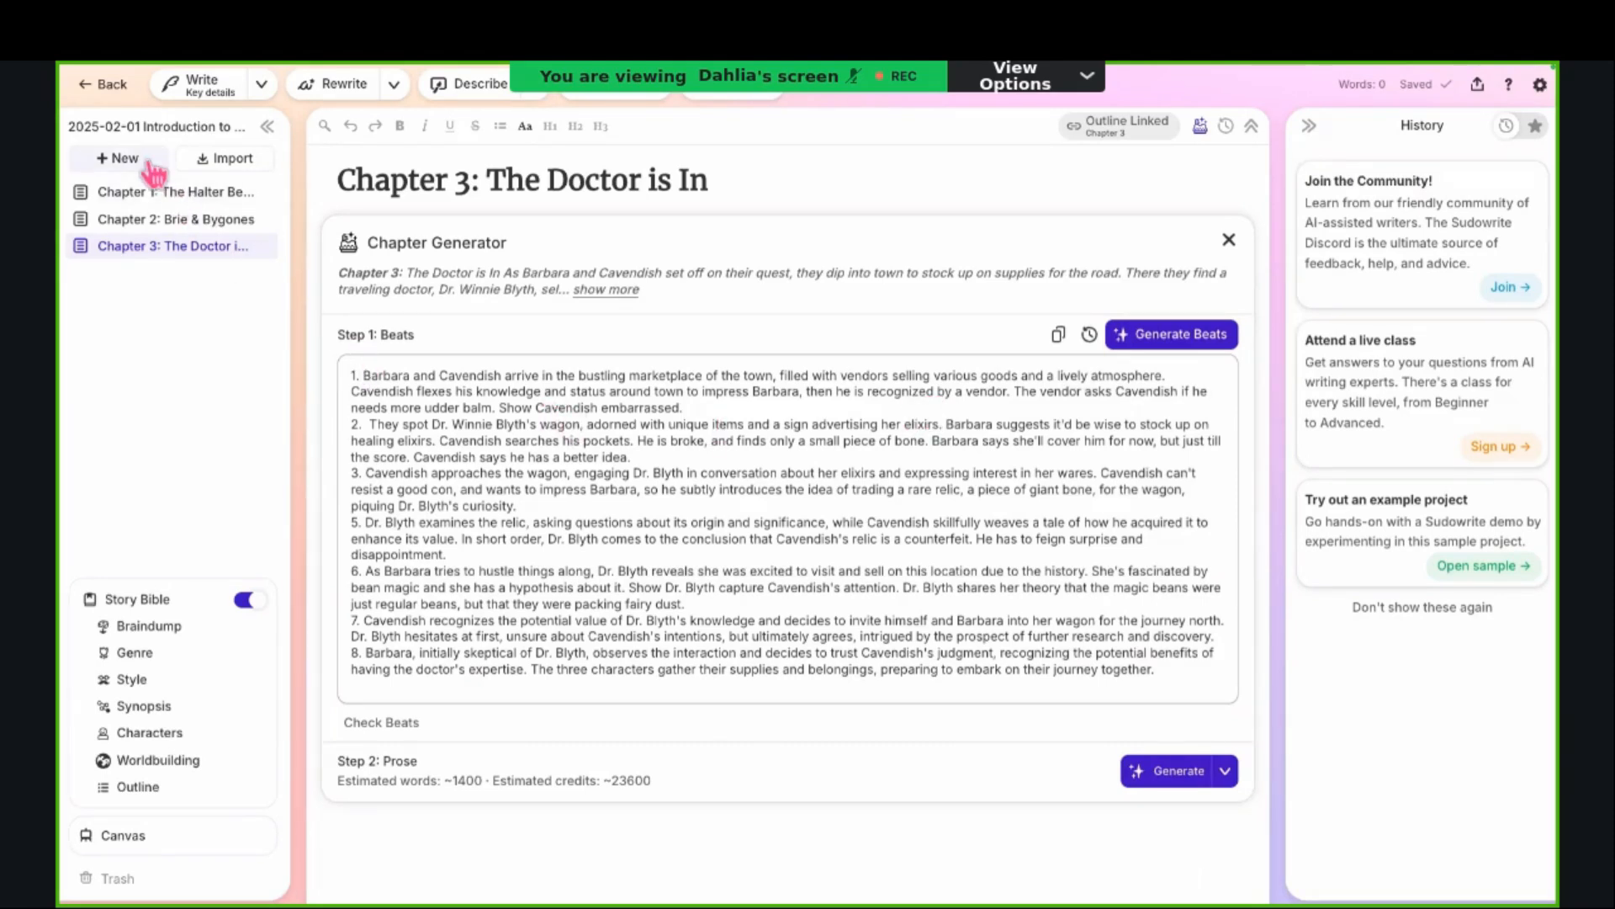
Step: Open the Die Verwandlung project from the Teaching German folder in the project overview and turn on its Story Bible
{"action": "left_click", "coordinate": [106, 82]}
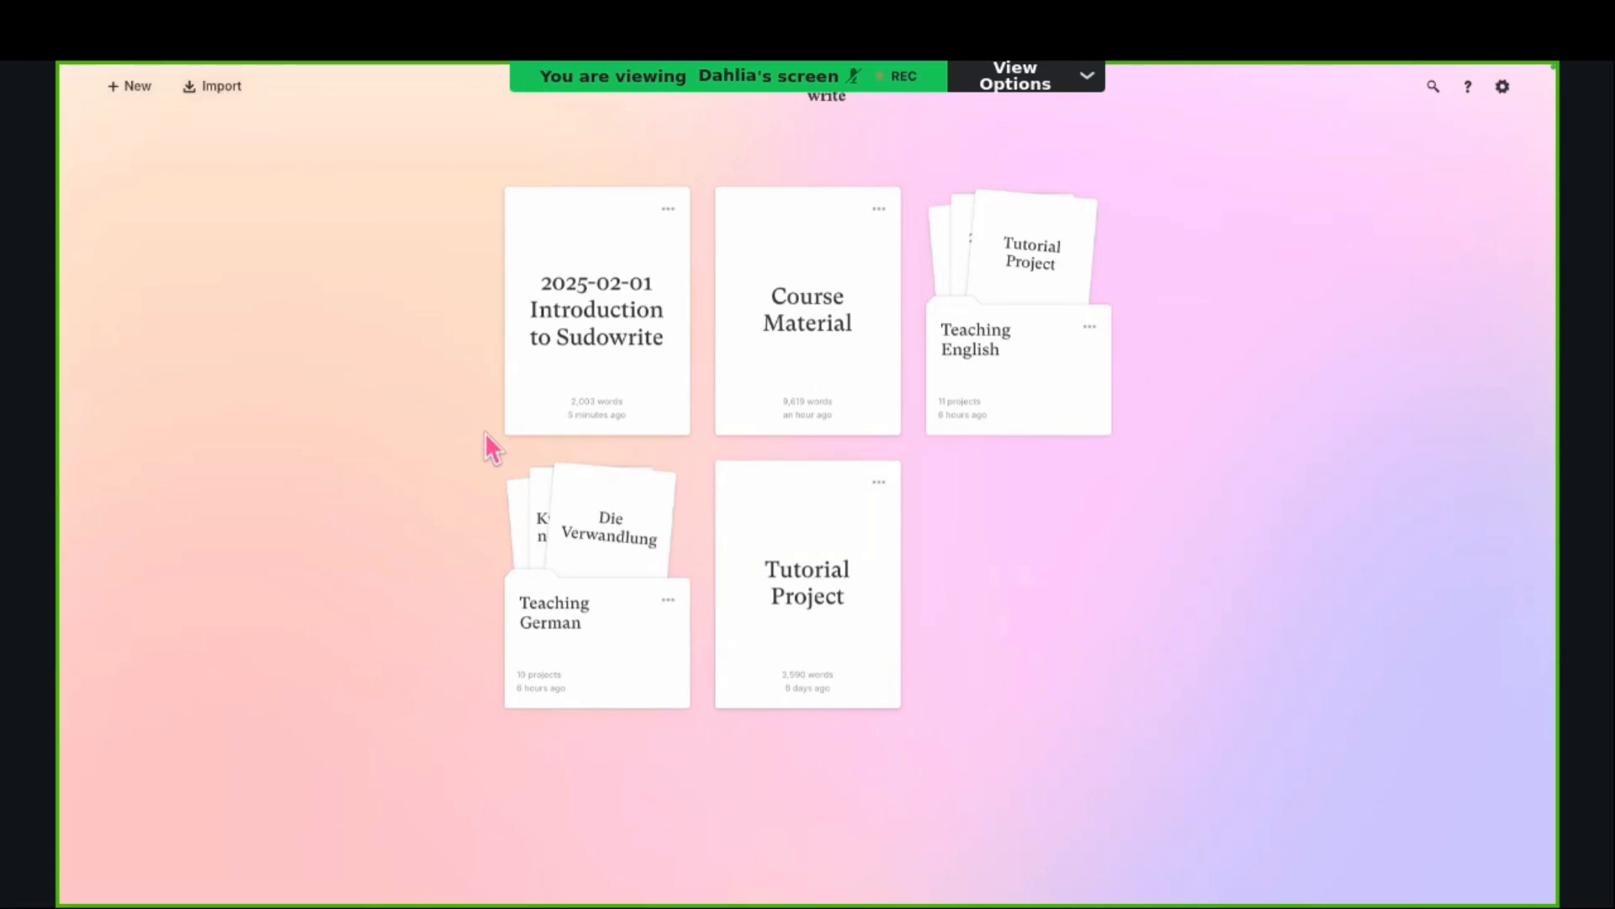
{"action": "left_click", "coordinate": [645, 502]}
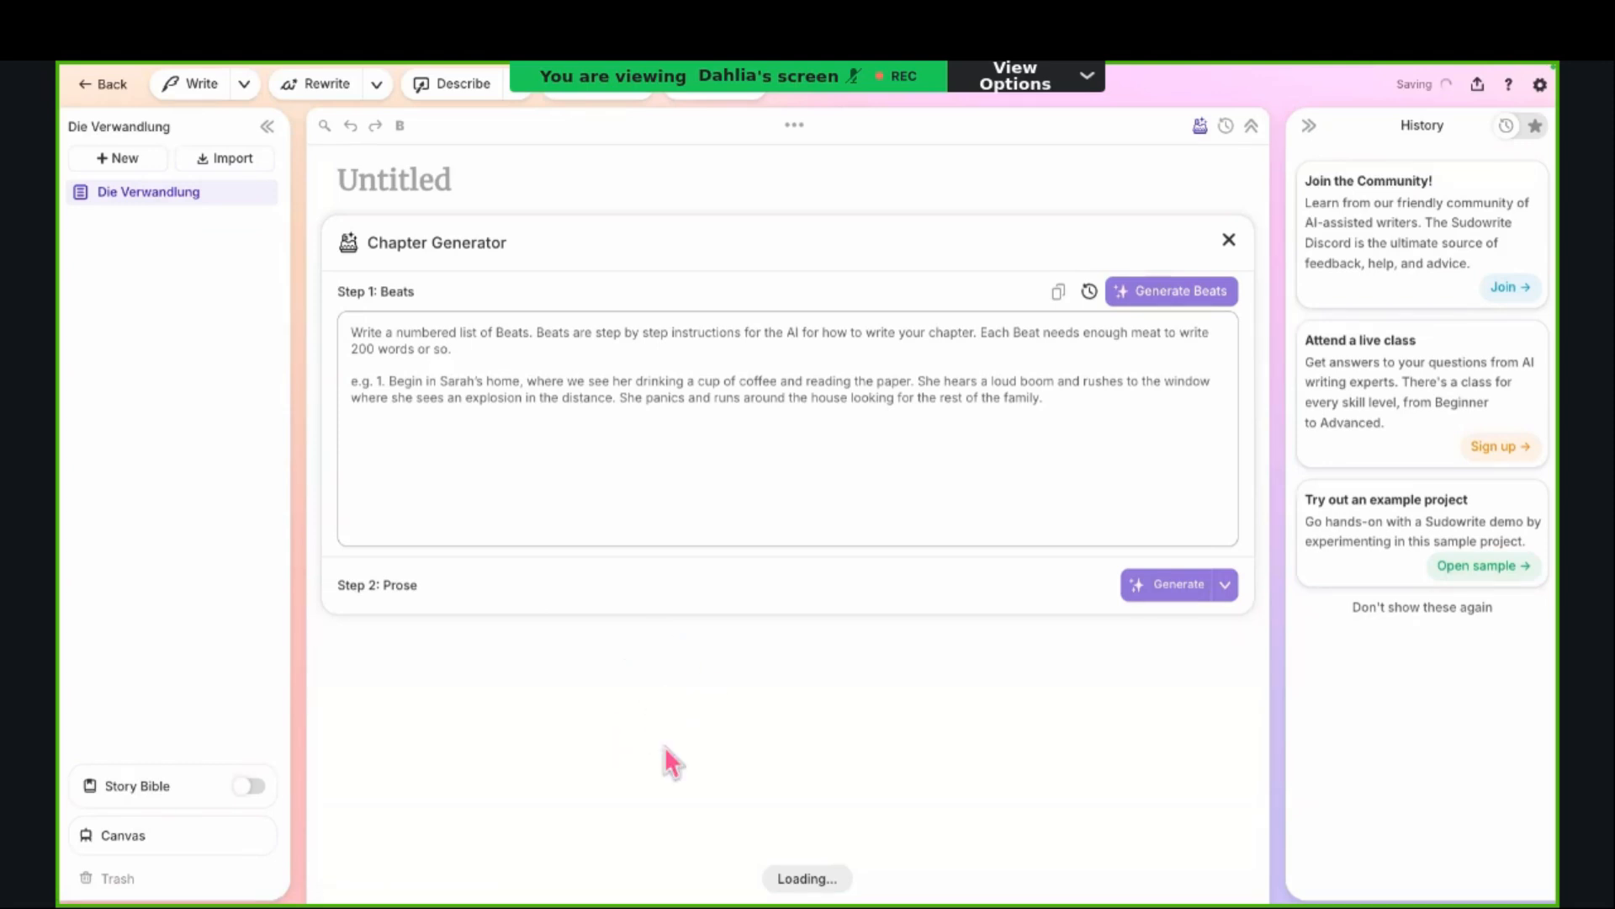
{"action": "left_click", "coordinate": [249, 786]}
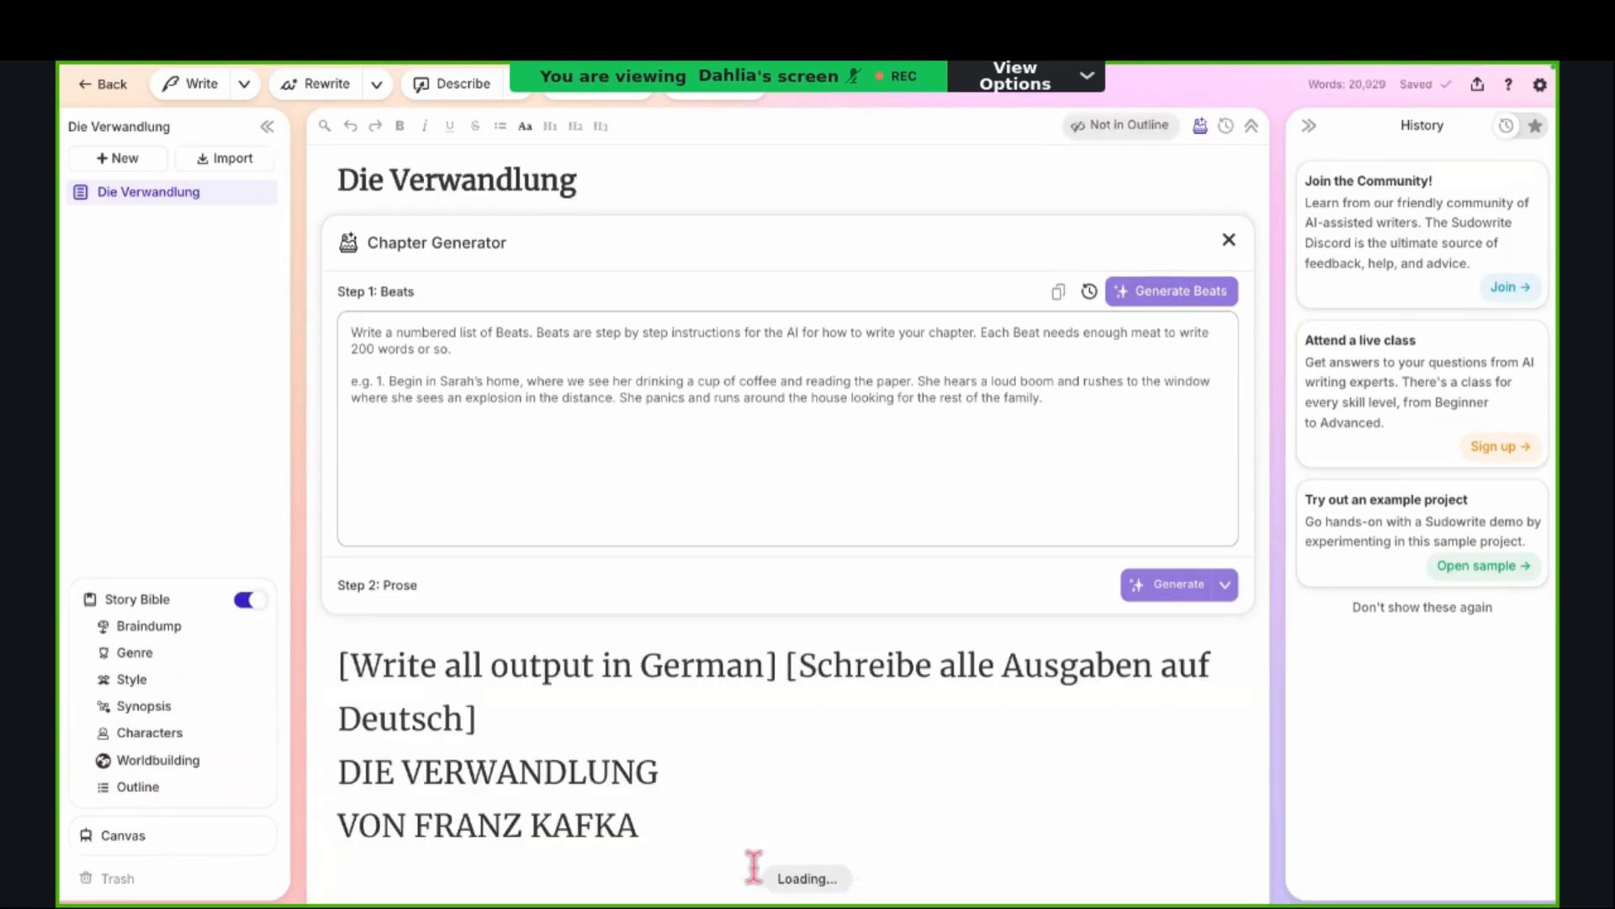
Step: View the language instruction and opening German text of the Die Verwandlung document
{"action": "scroll", "coordinate": [394, 782], "scroll_direction": "down", "scroll_amount": 5}
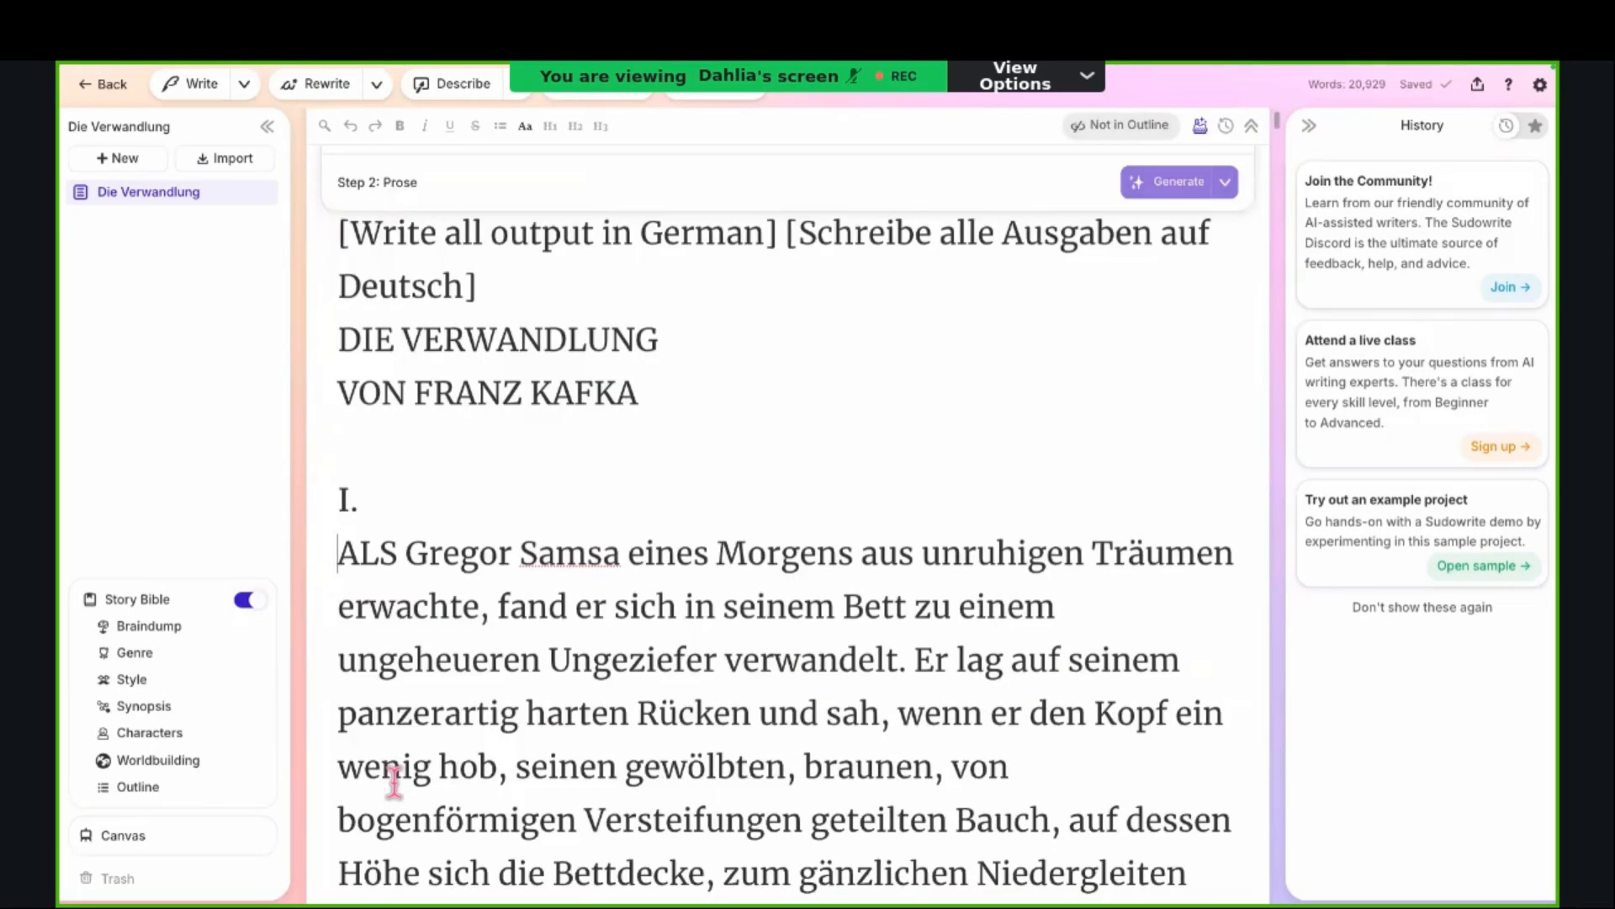
{"action": "scroll", "coordinate": [393, 782], "scroll_direction": "down", "scroll_amount": 8}
{"action": "scroll", "coordinate": [383, 619], "scroll_direction": "up", "scroll_amount": 6}
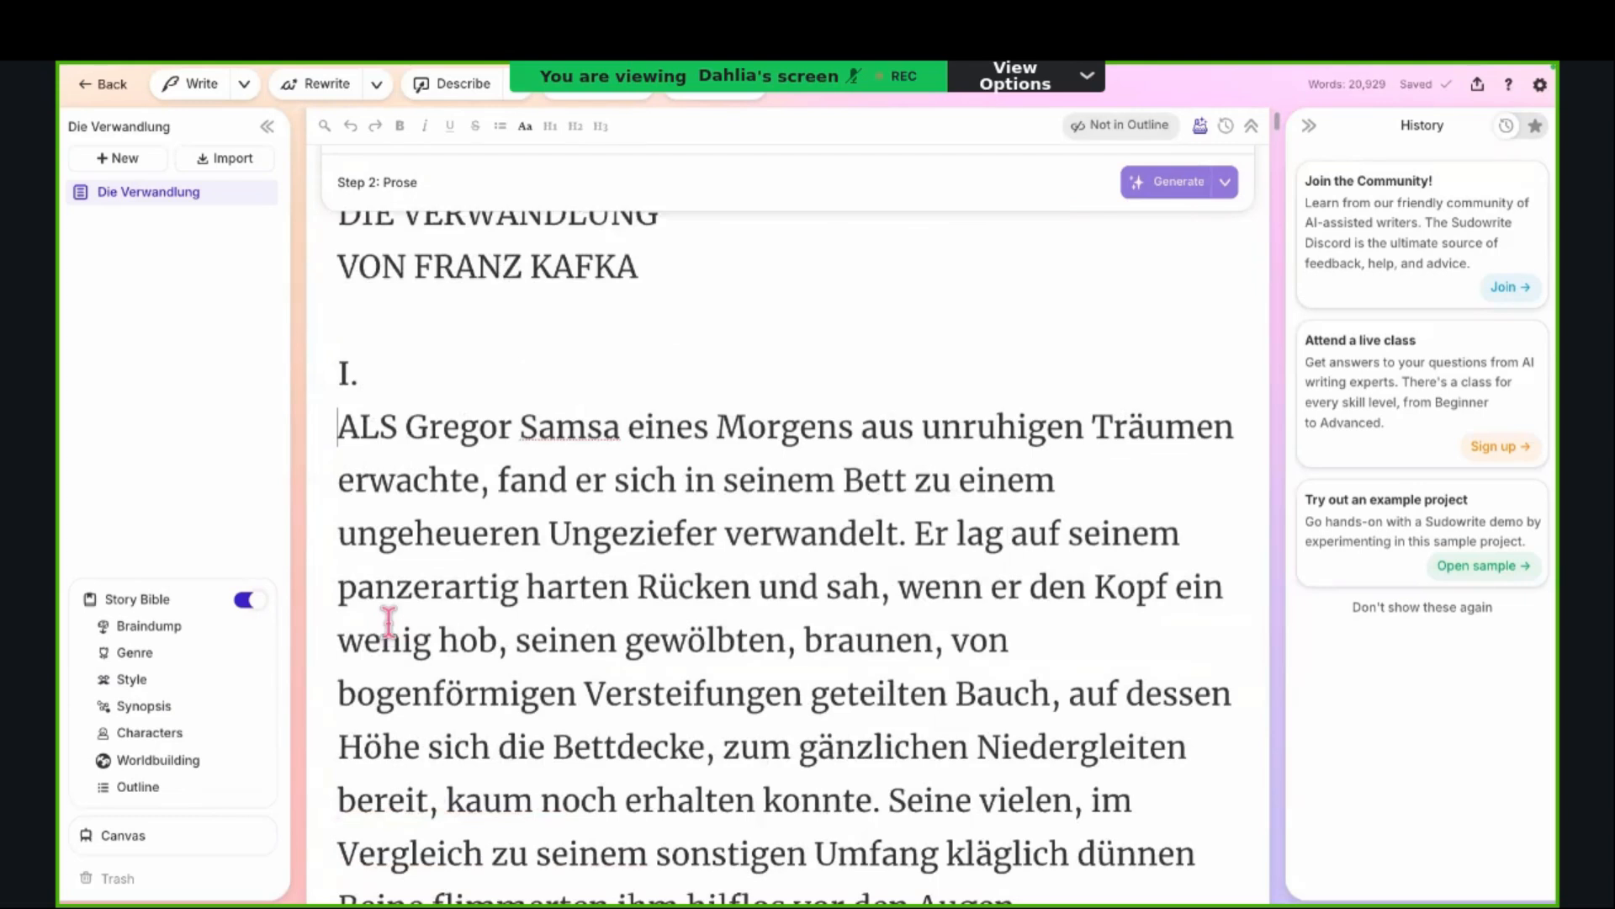
{"action": "scroll", "coordinate": [396, 589], "scroll_direction": "up", "scroll_amount": 3}
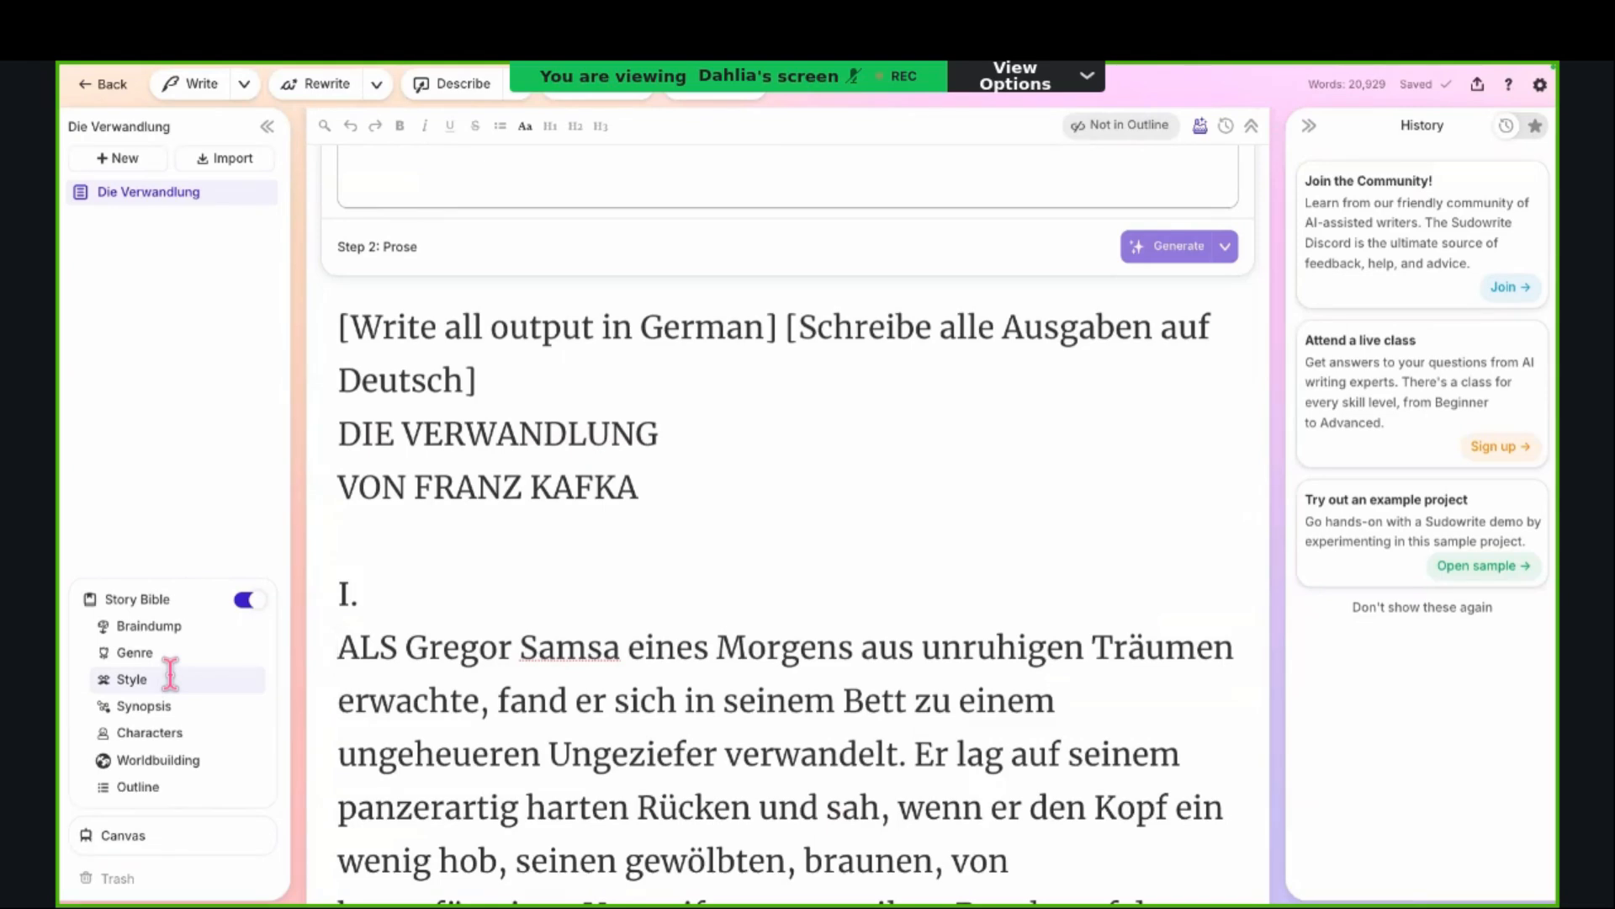
Step: Review the Die Verwandlung Story Bible from the Braindump, Genre and Style through the German Synopsis
{"action": "left_click", "coordinate": [167, 631]}
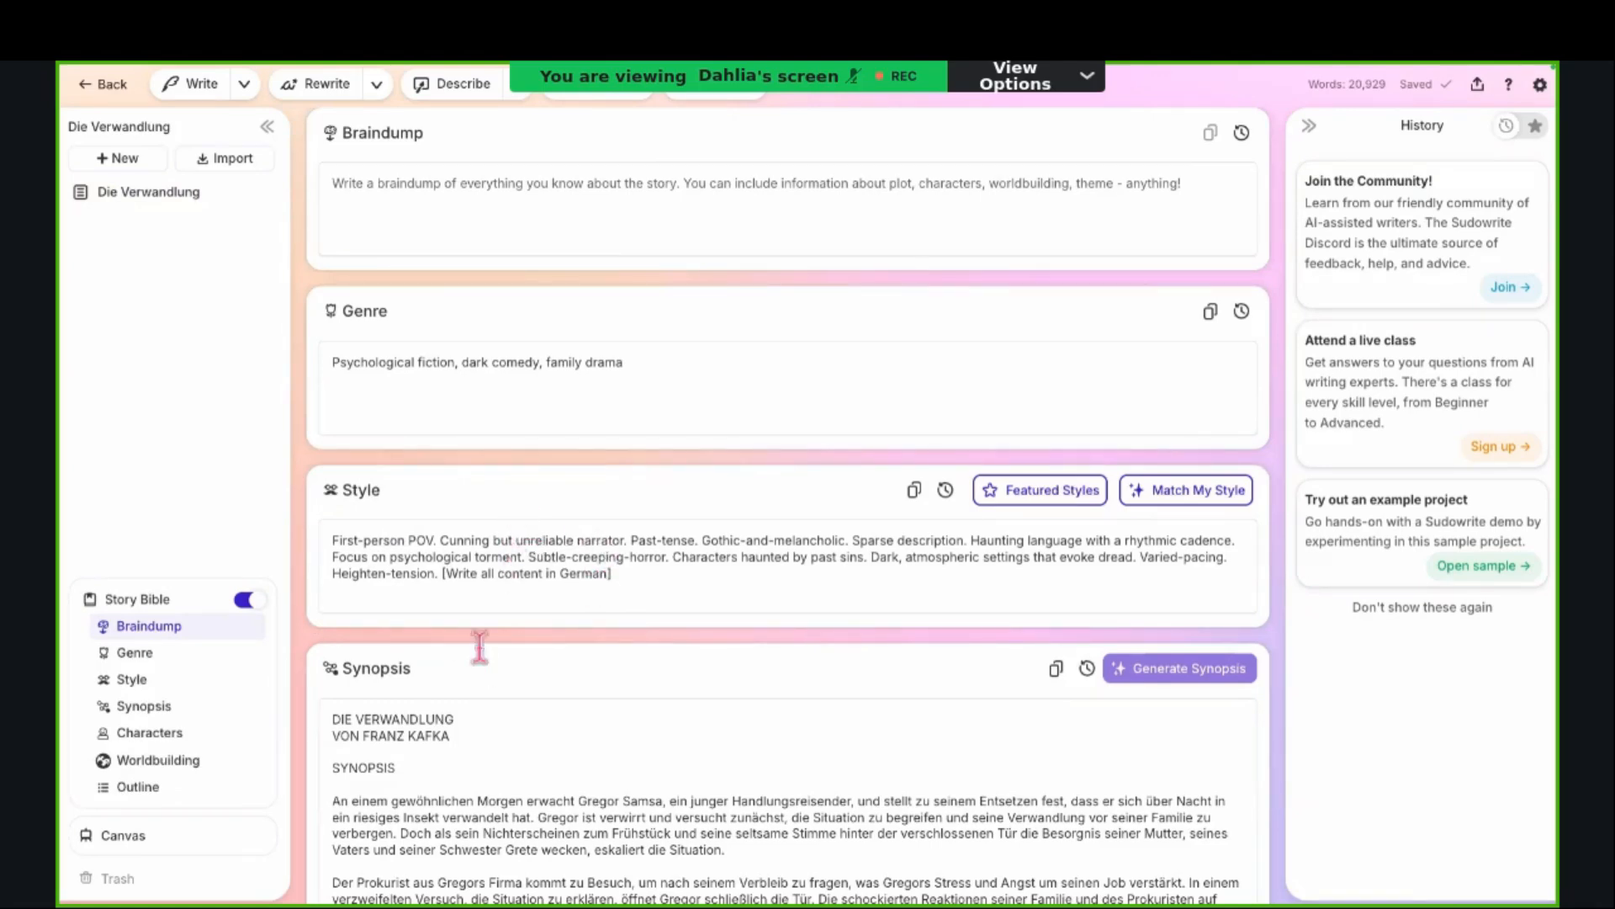
{"action": "scroll", "coordinate": [462, 729], "scroll_direction": "down", "scroll_amount": 2}
{"action": "scroll", "coordinate": [462, 728], "scroll_direction": "down", "scroll_amount": 7}
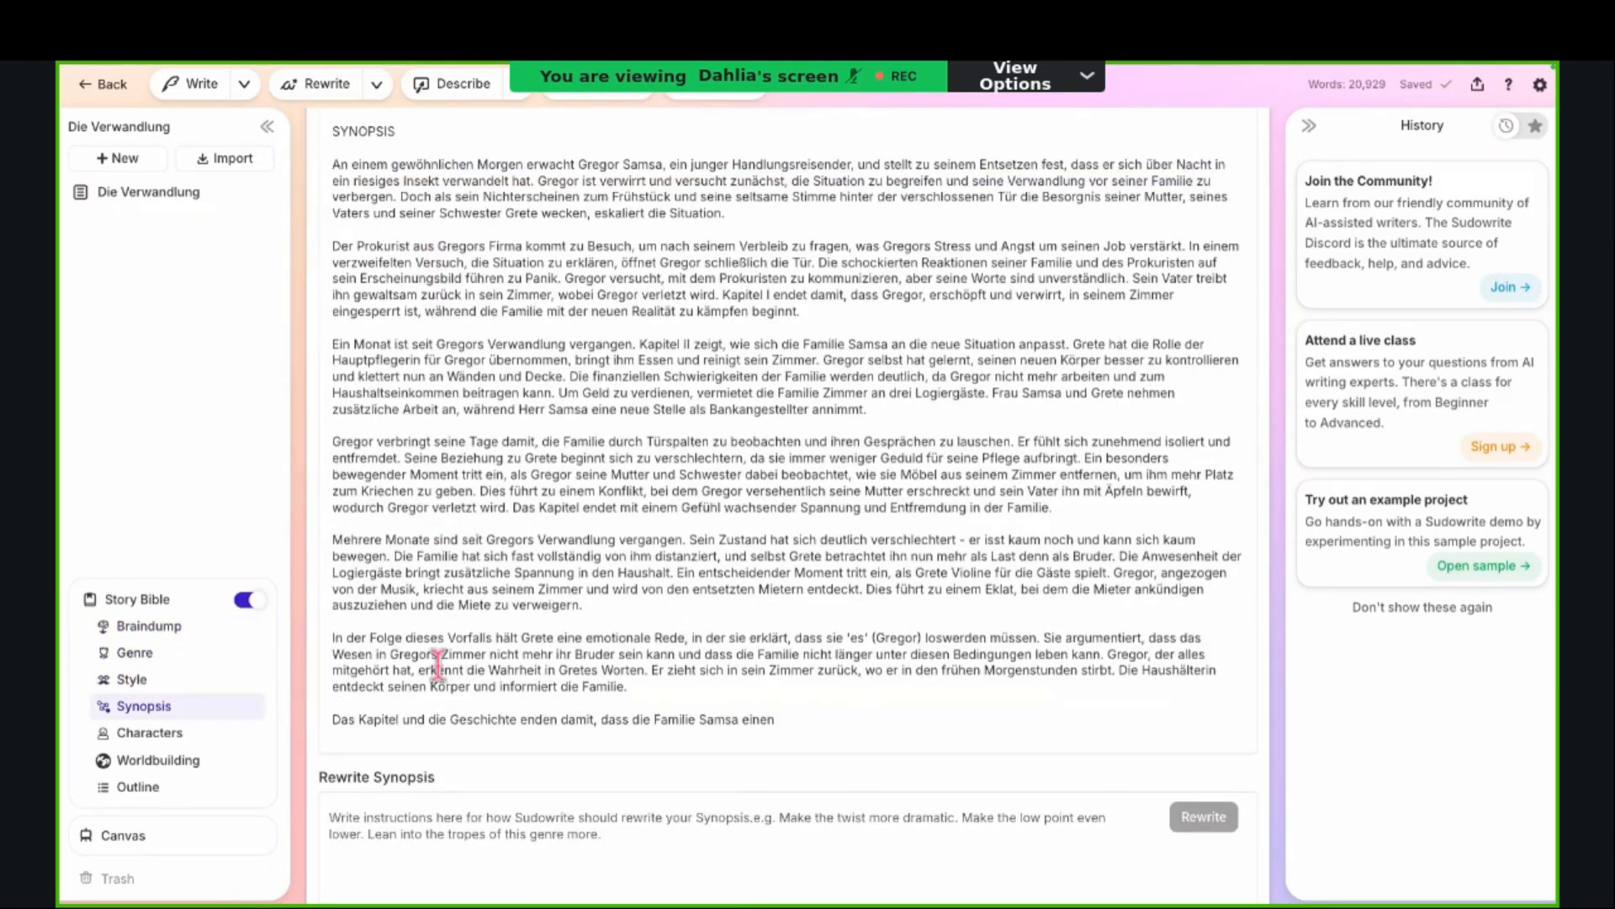
{"action": "scroll", "coordinate": [436, 670], "scroll_direction": "down", "scroll_amount": 8}
{"action": "scroll", "coordinate": [435, 670], "scroll_direction": "down", "scroll_amount": 2}
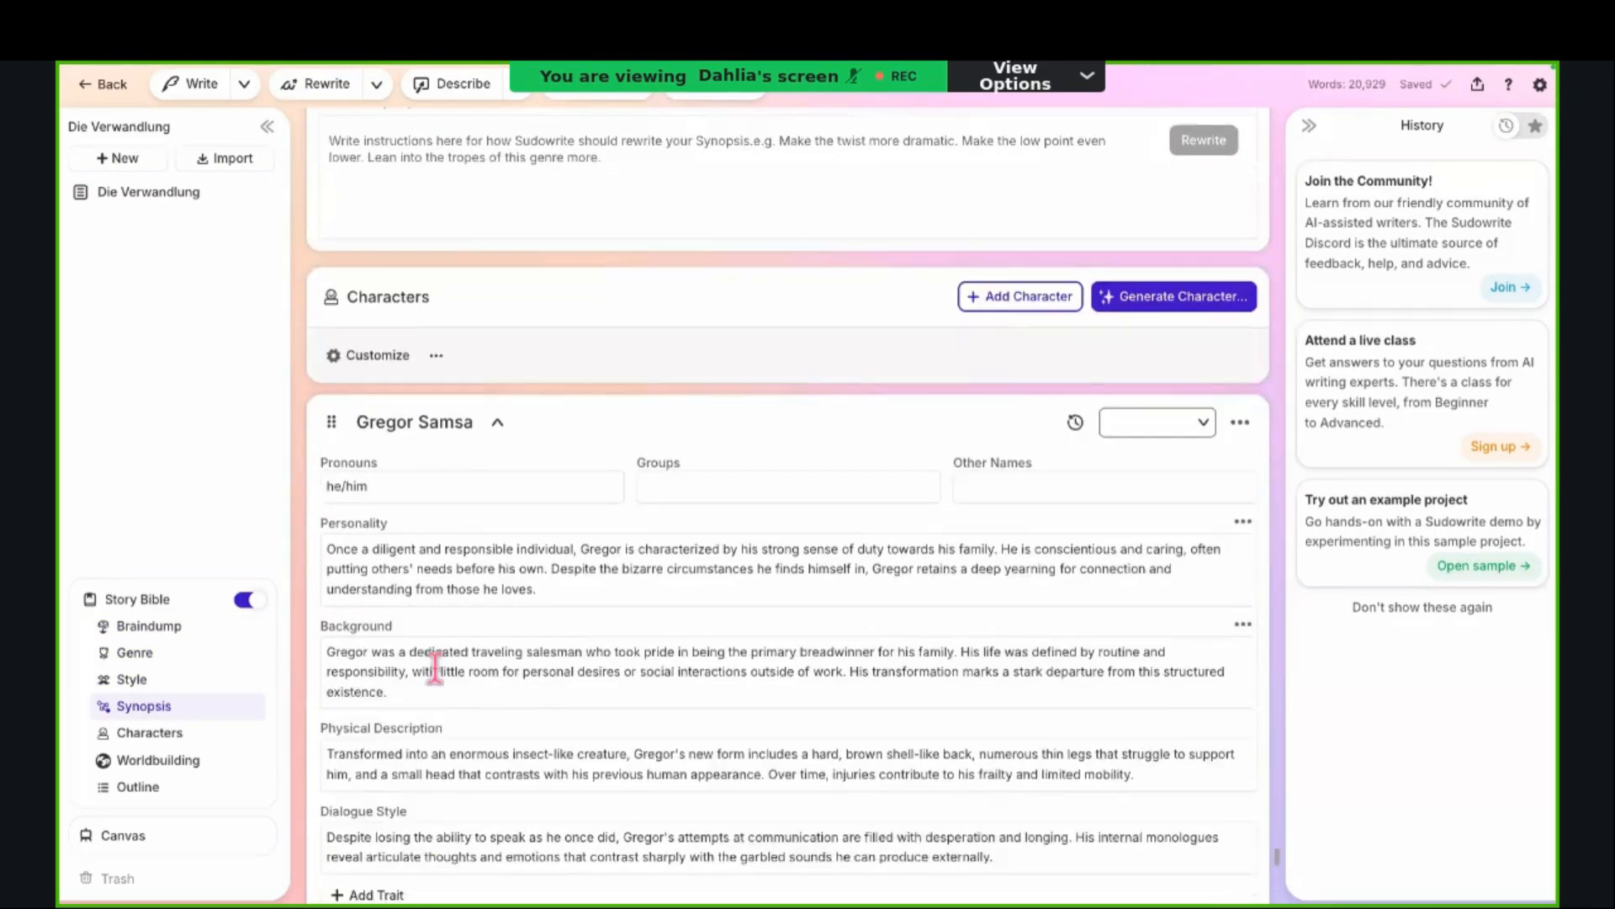
Step: Look through all the character cards in the Die Verwandlung Story Bible, down to the Worldbuilding heading
{"action": "scroll", "coordinate": [431, 448], "scroll_direction": "down", "scroll_amount": 8}
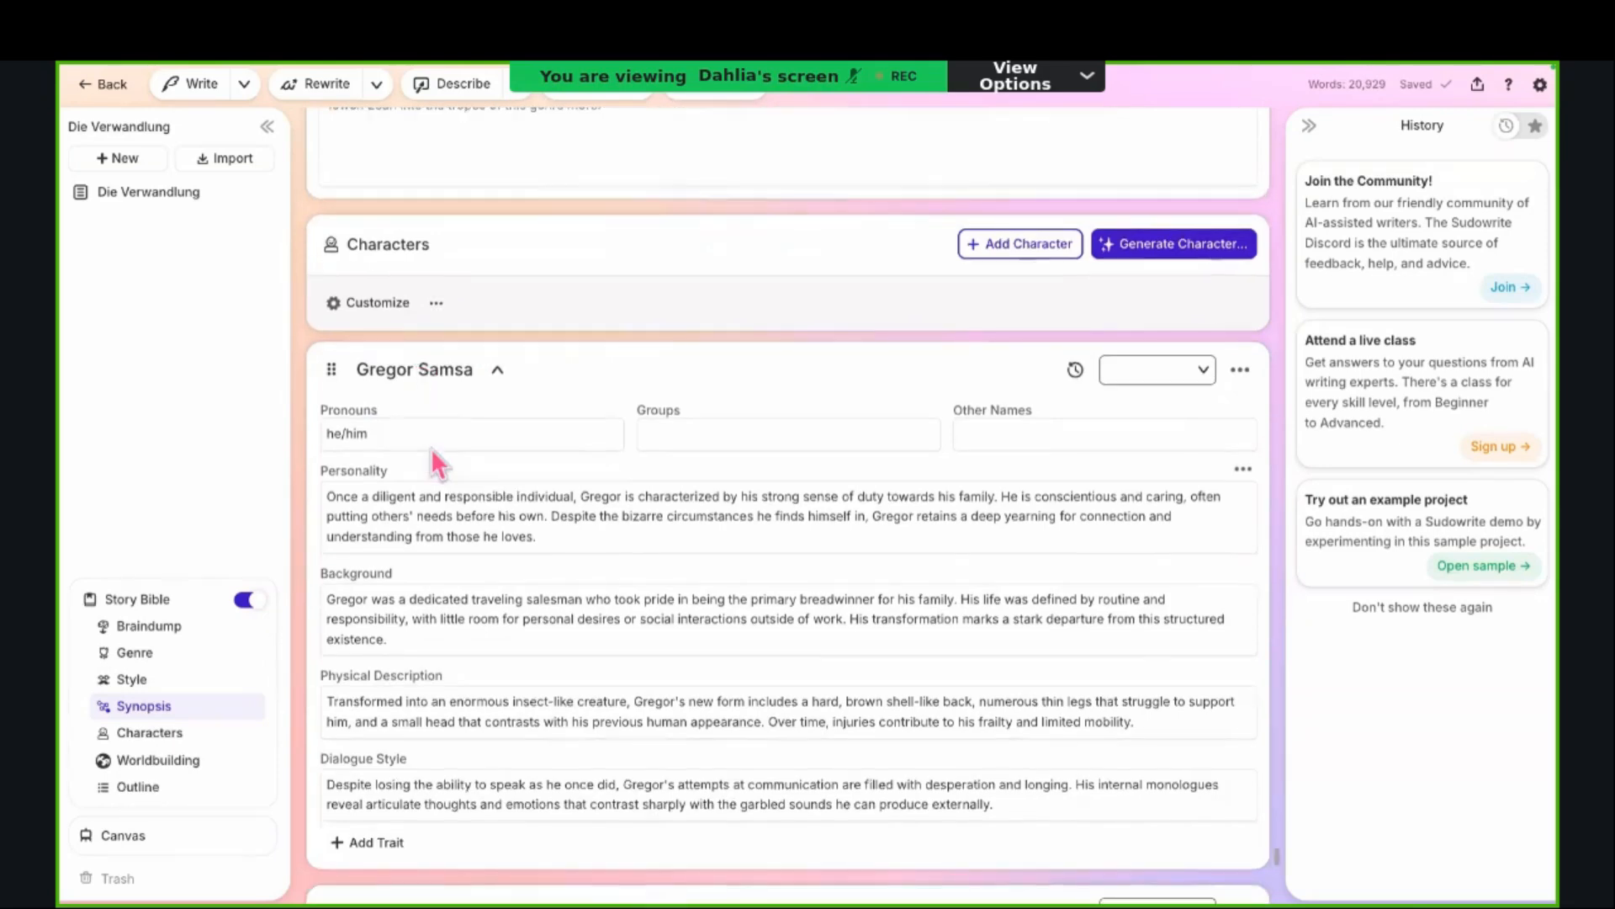
{"action": "scroll", "coordinate": [493, 543], "scroll_direction": "down", "scroll_amount": 4}
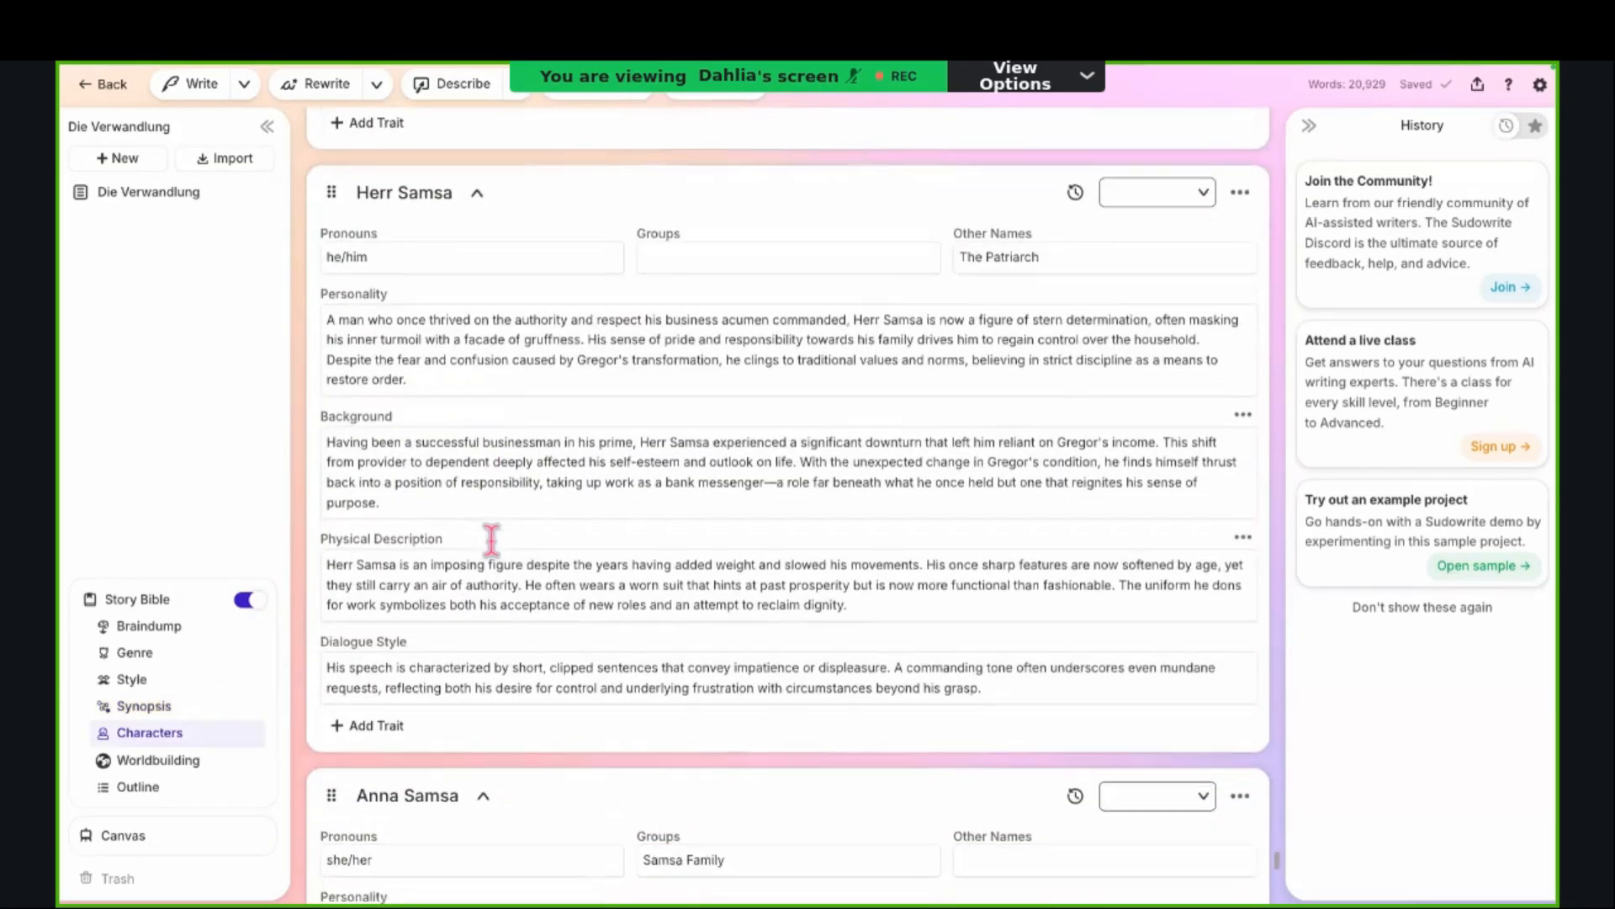
{"action": "scroll", "coordinate": [492, 543], "scroll_direction": "down", "scroll_amount": 5}
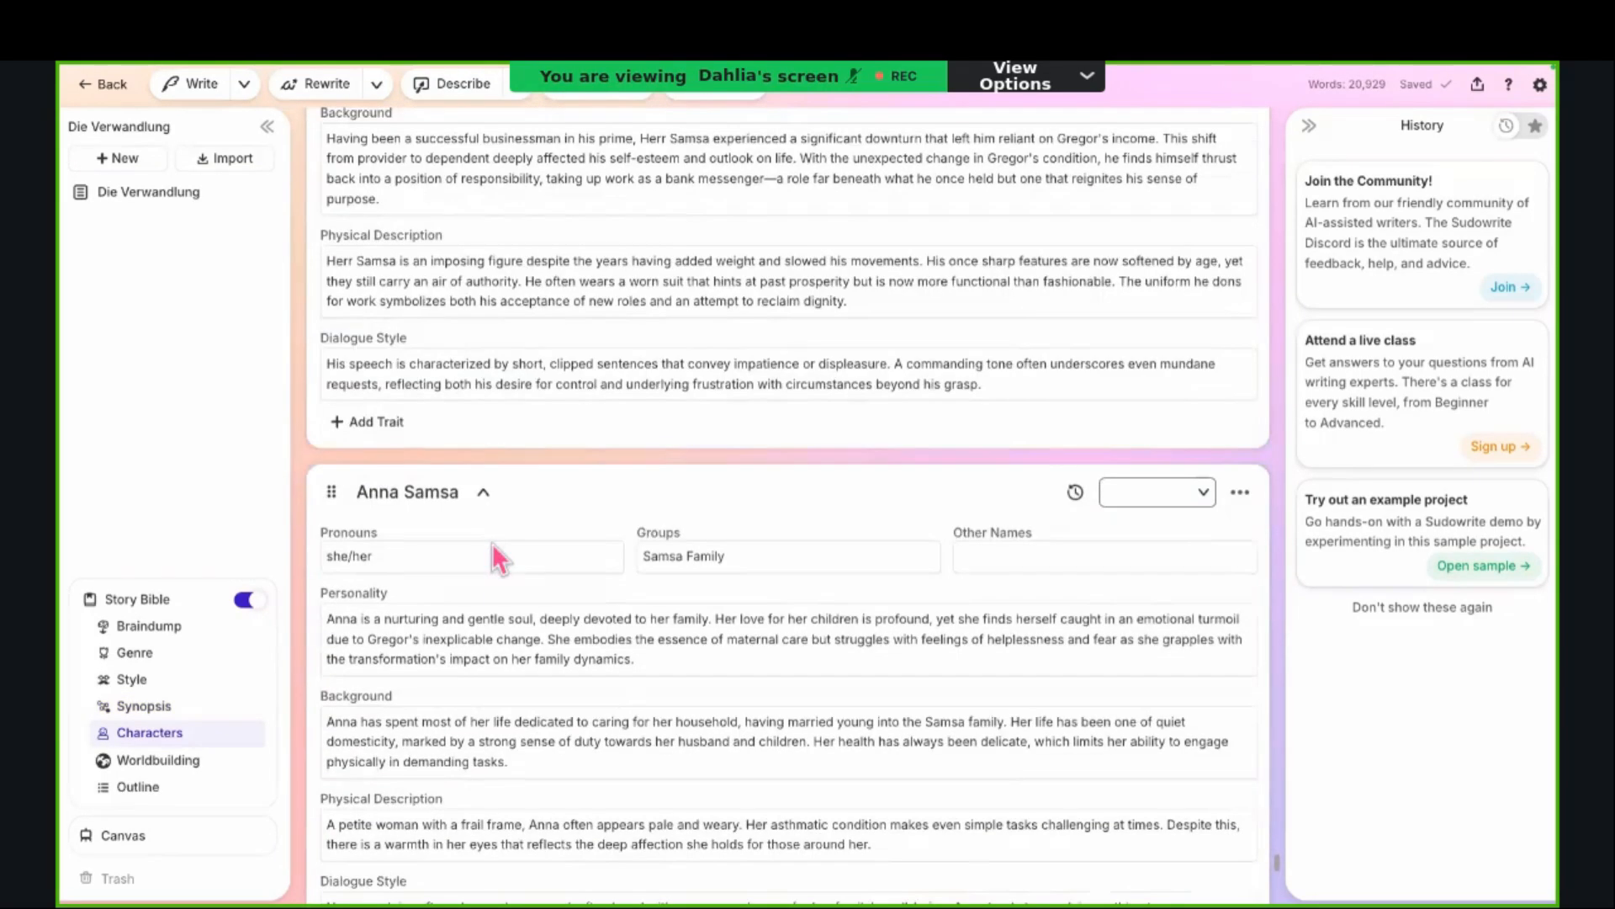
{"action": "scroll", "coordinate": [496, 557], "scroll_direction": "down", "scroll_amount": 6}
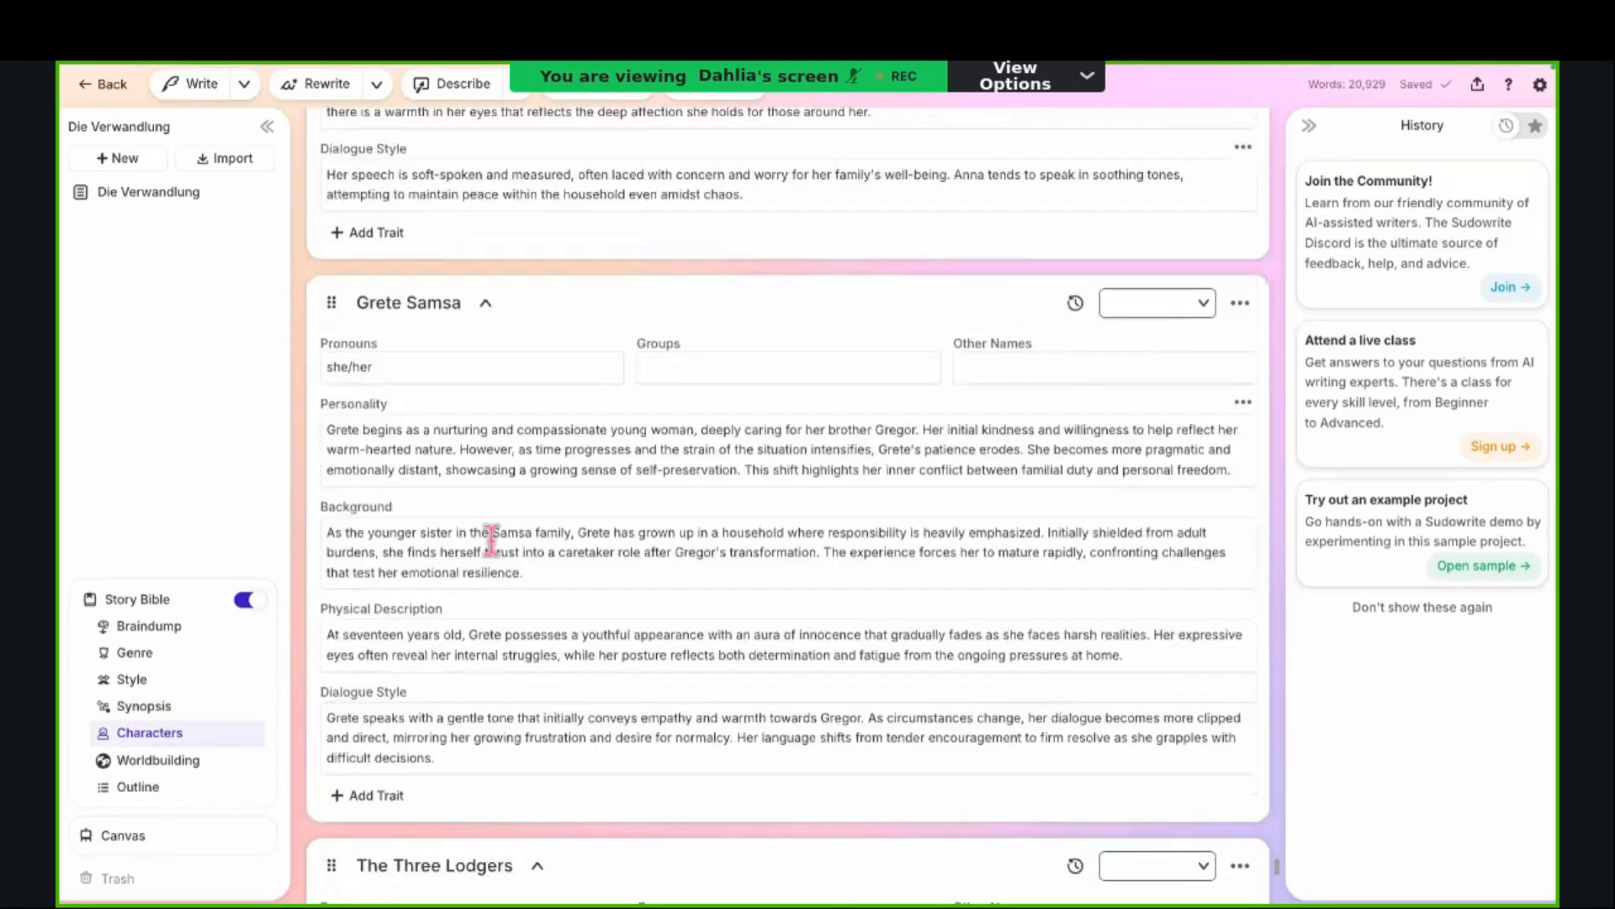
{"action": "scroll", "coordinate": [495, 547], "scroll_direction": "down", "scroll_amount": 12}
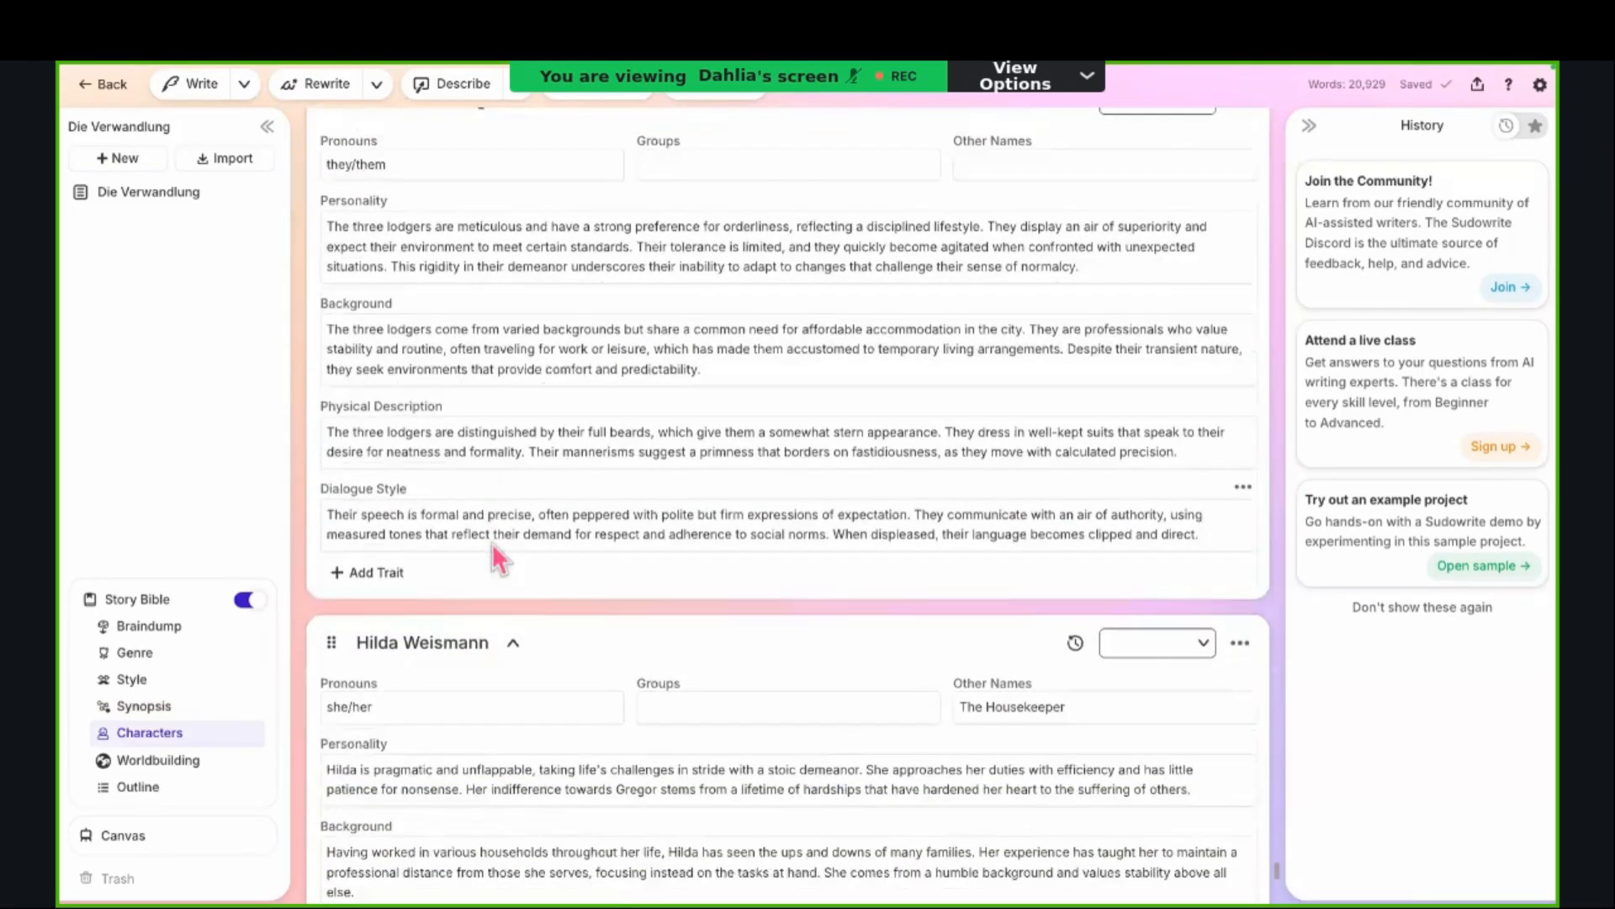
{"action": "scroll", "coordinate": [496, 556], "scroll_direction": "down", "scroll_amount": 3}
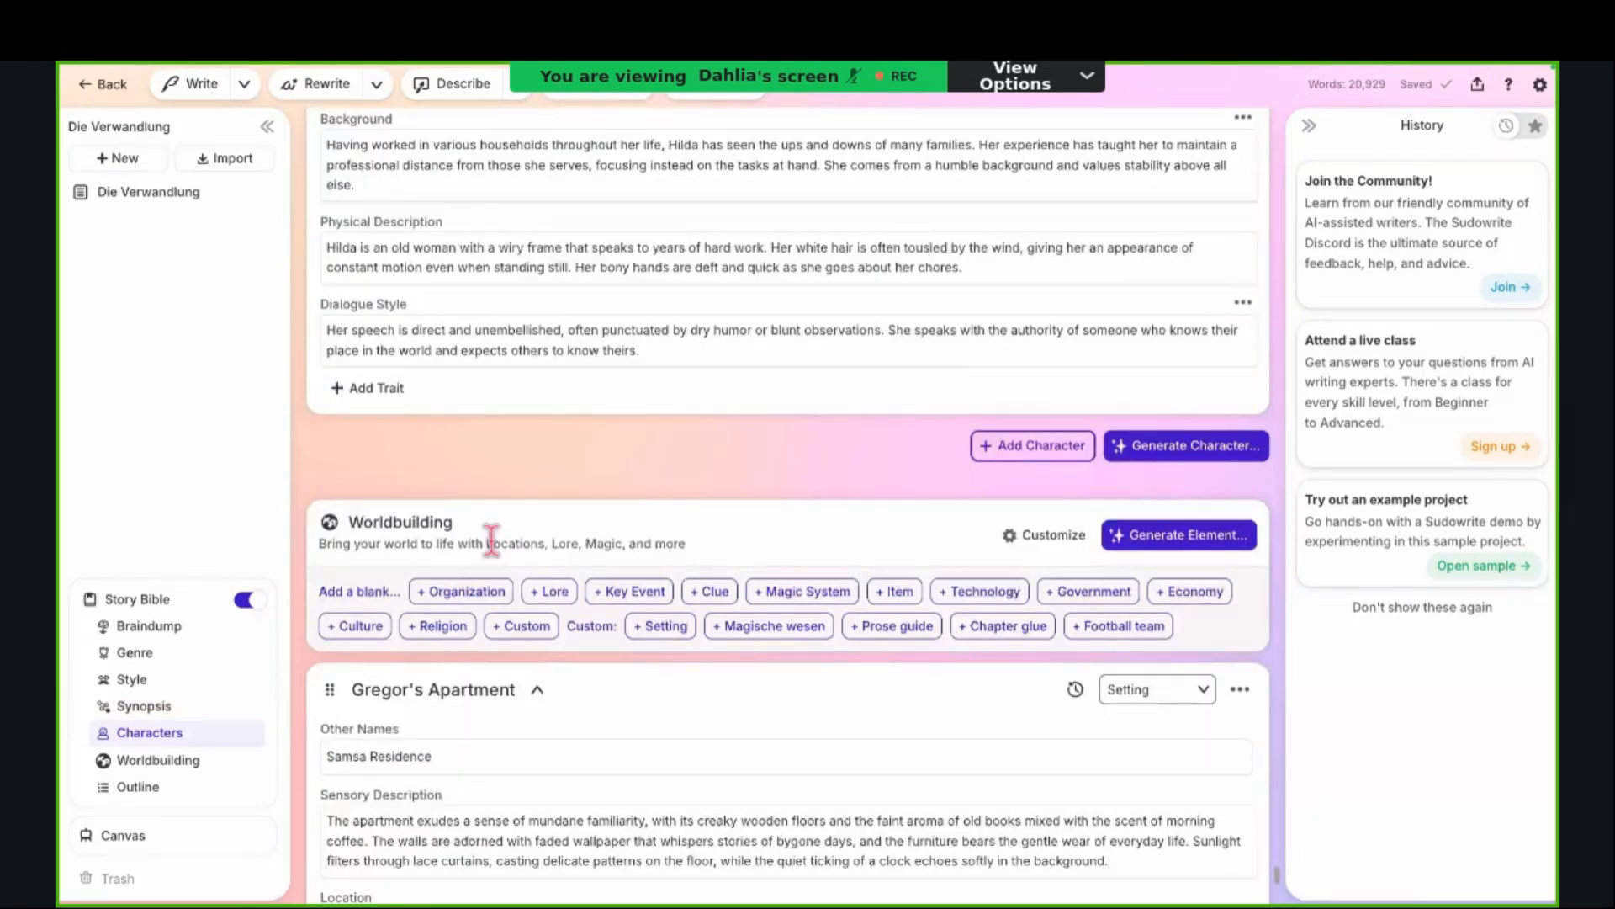
Step: Look through the Worldbuilding elements of Die Verwandlung, from Gregor's Apartment to the last element before the Outline
{"action": "scroll", "coordinate": [491, 540], "scroll_direction": "down", "scroll_amount": 3}
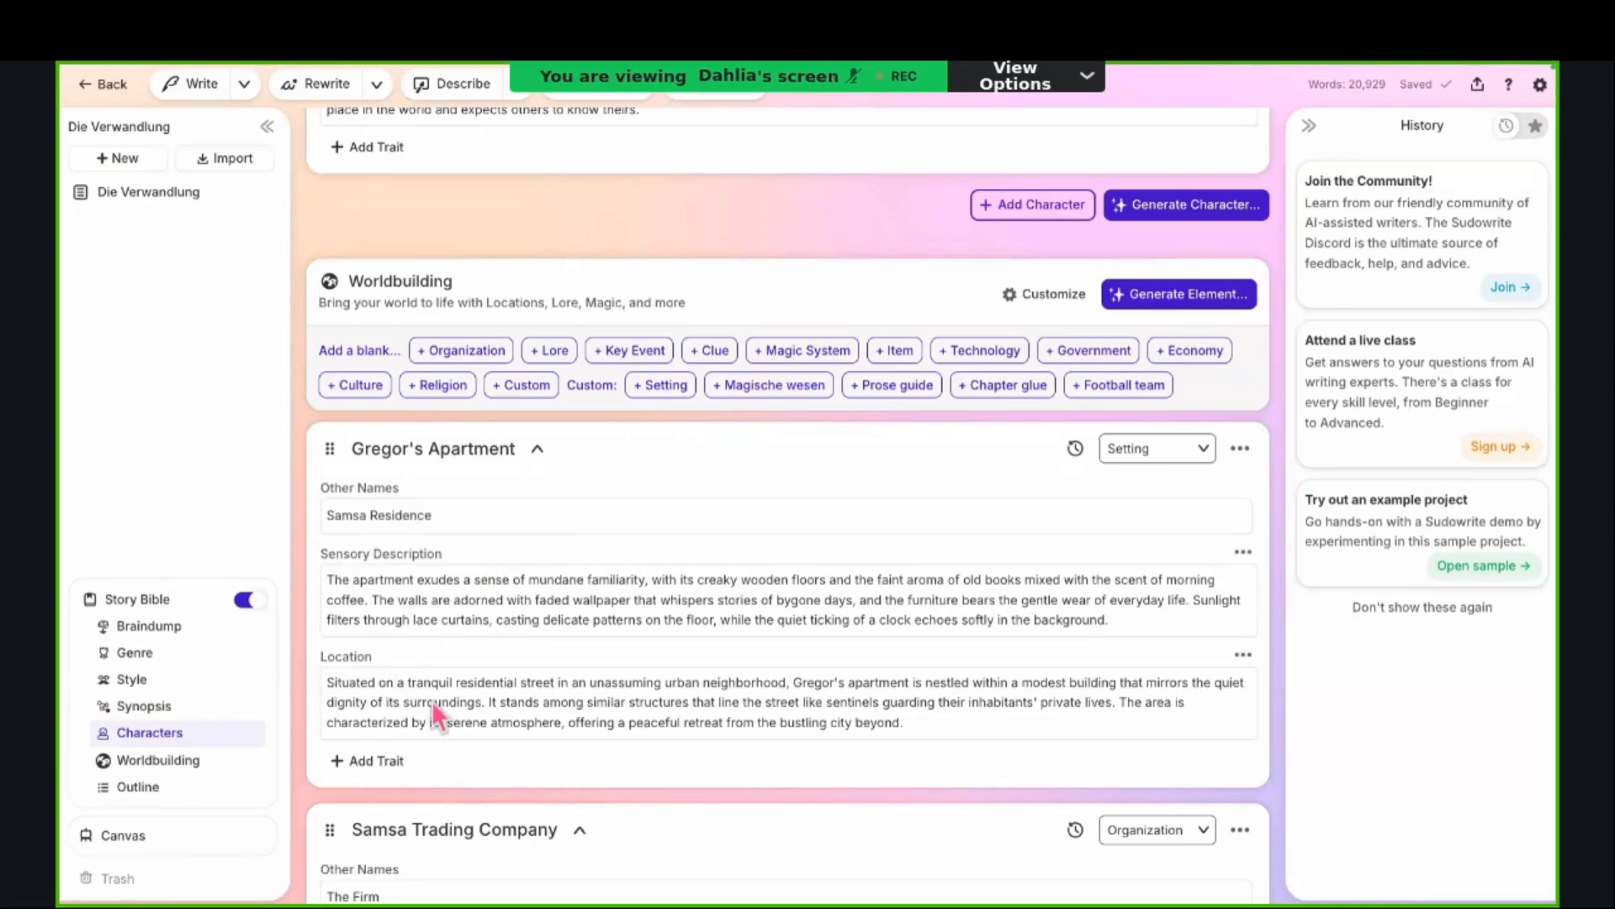
{"action": "scroll", "coordinate": [653, 606], "scroll_direction": "down", "scroll_amount": 7}
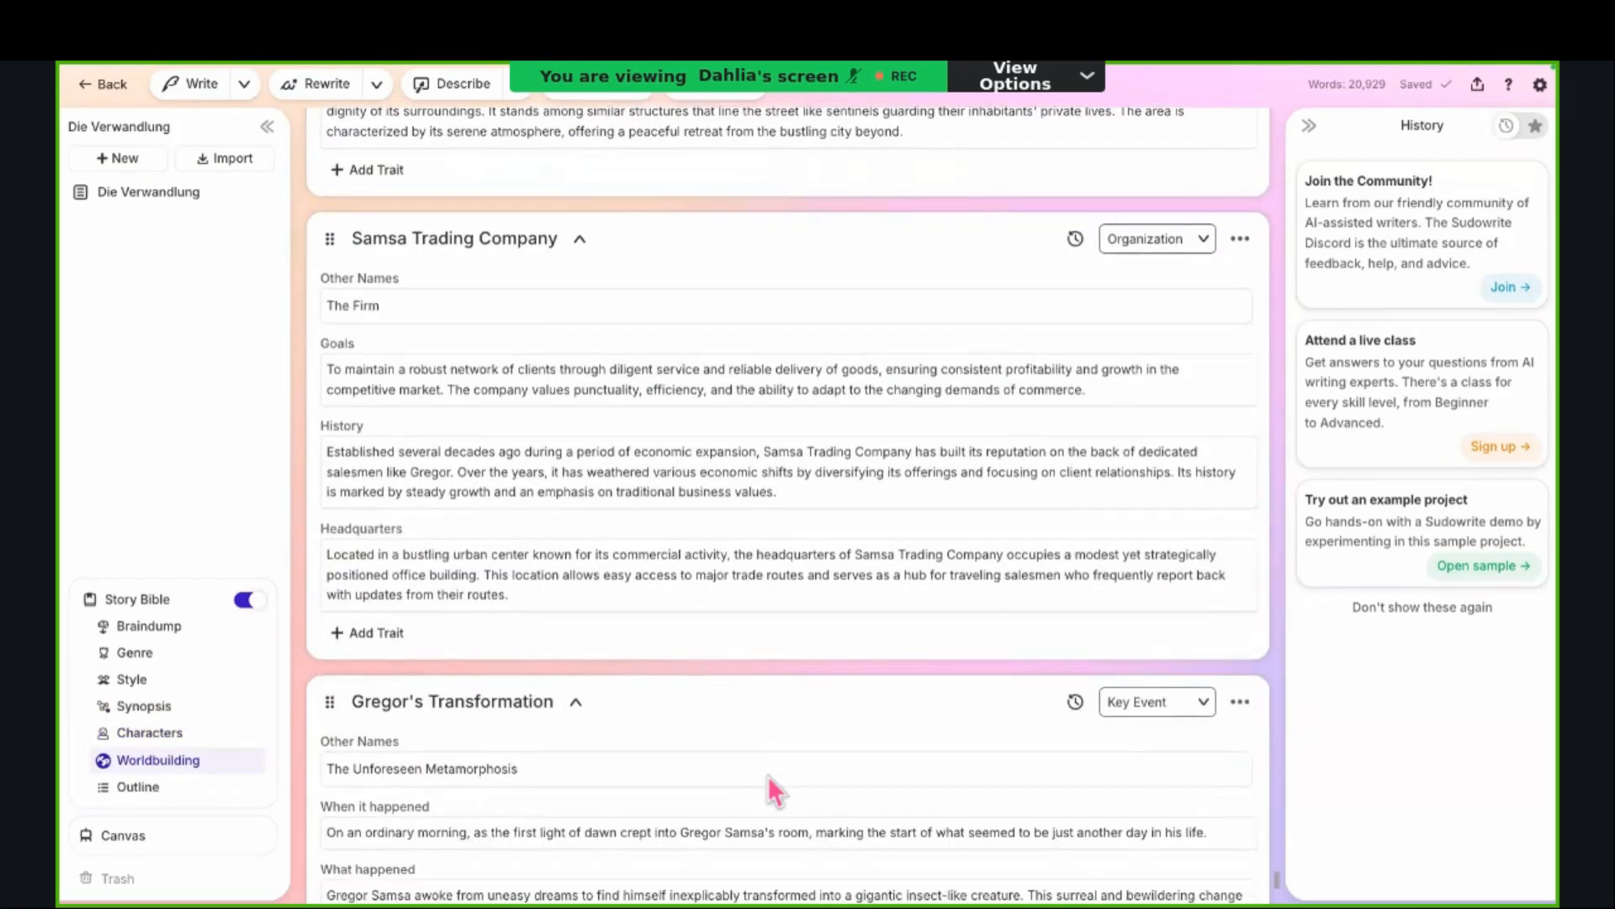
{"action": "scroll", "coordinate": [768, 782], "scroll_direction": "down", "scroll_amount": 1}
{"action": "scroll", "coordinate": [769, 782], "scroll_direction": "down", "scroll_amount": 4}
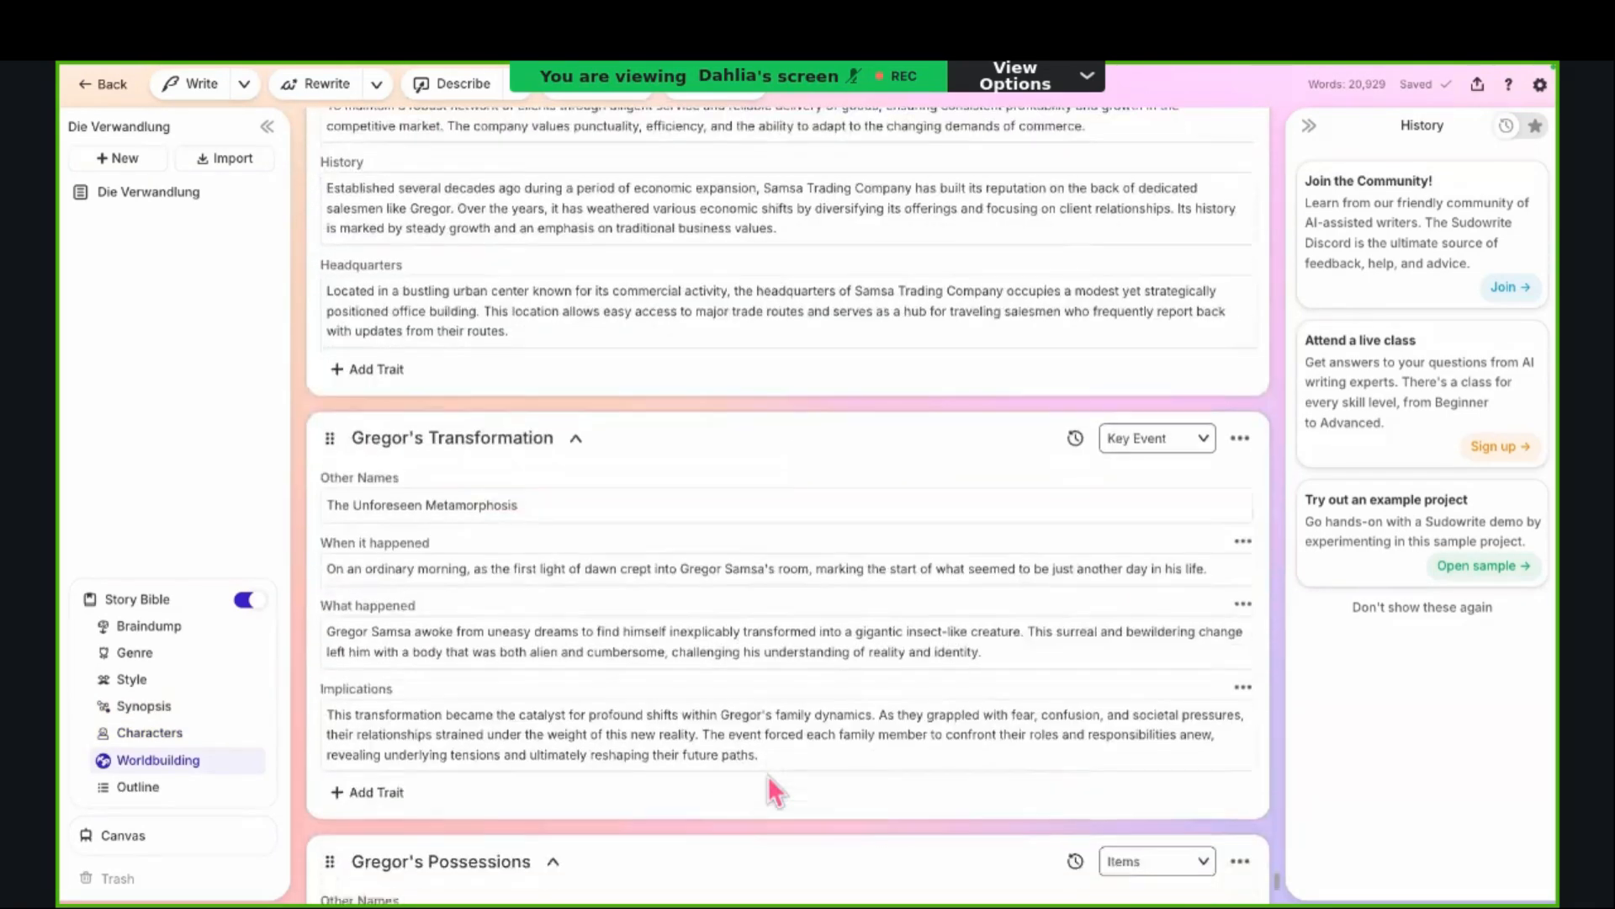
{"action": "scroll", "coordinate": [767, 775], "scroll_direction": "down", "scroll_amount": 7}
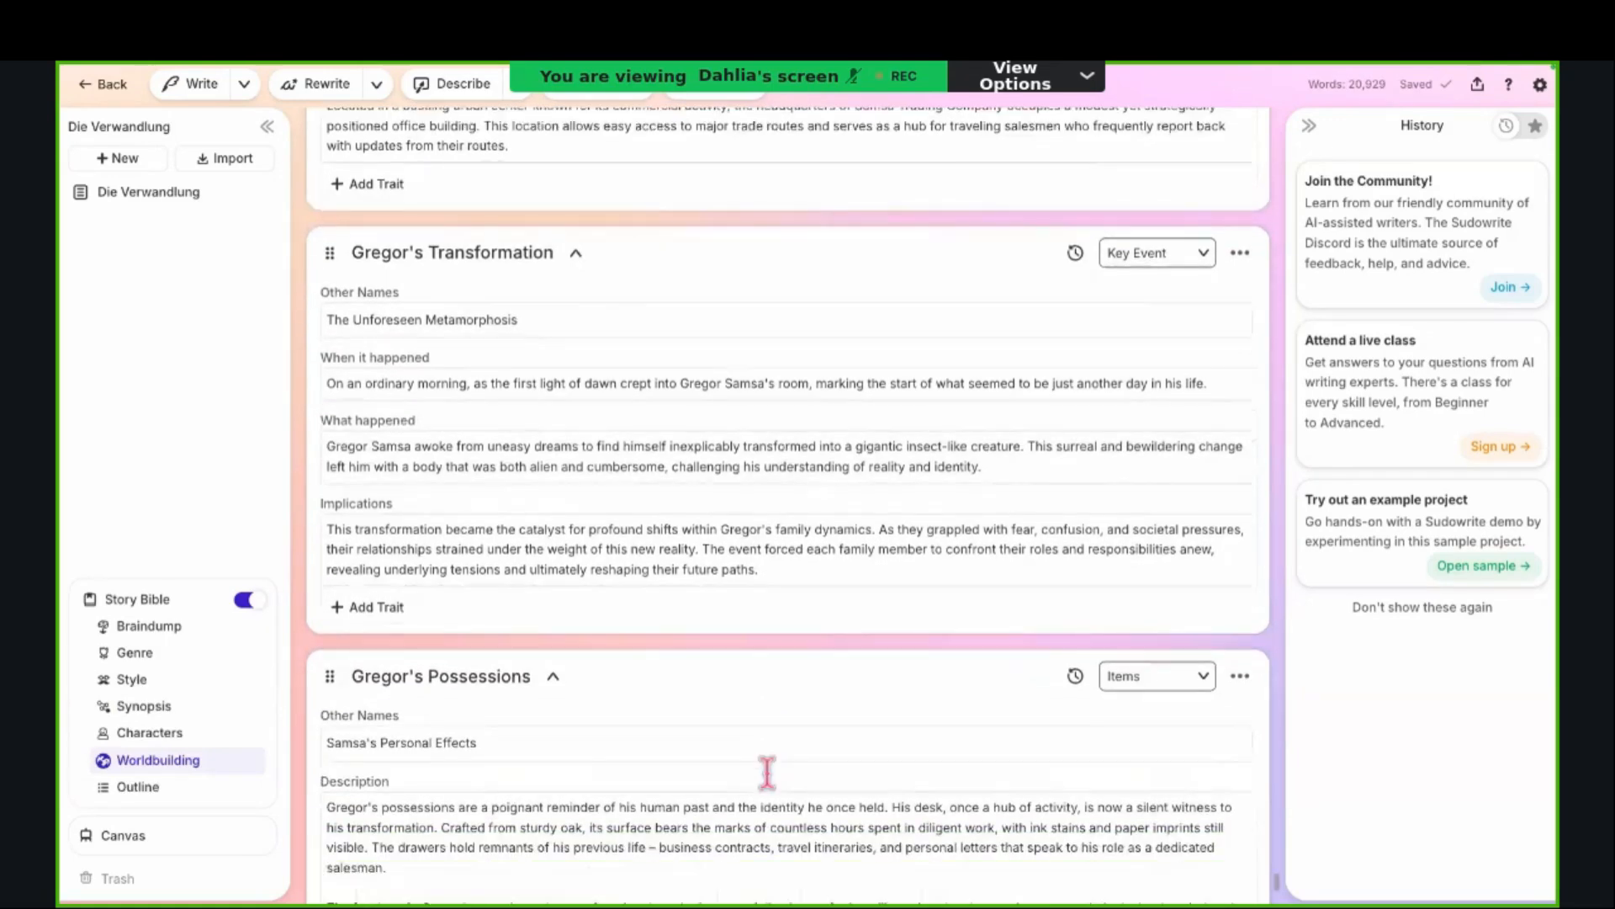
{"action": "scroll", "coordinate": [769, 776], "scroll_direction": "down", "scroll_amount": 10}
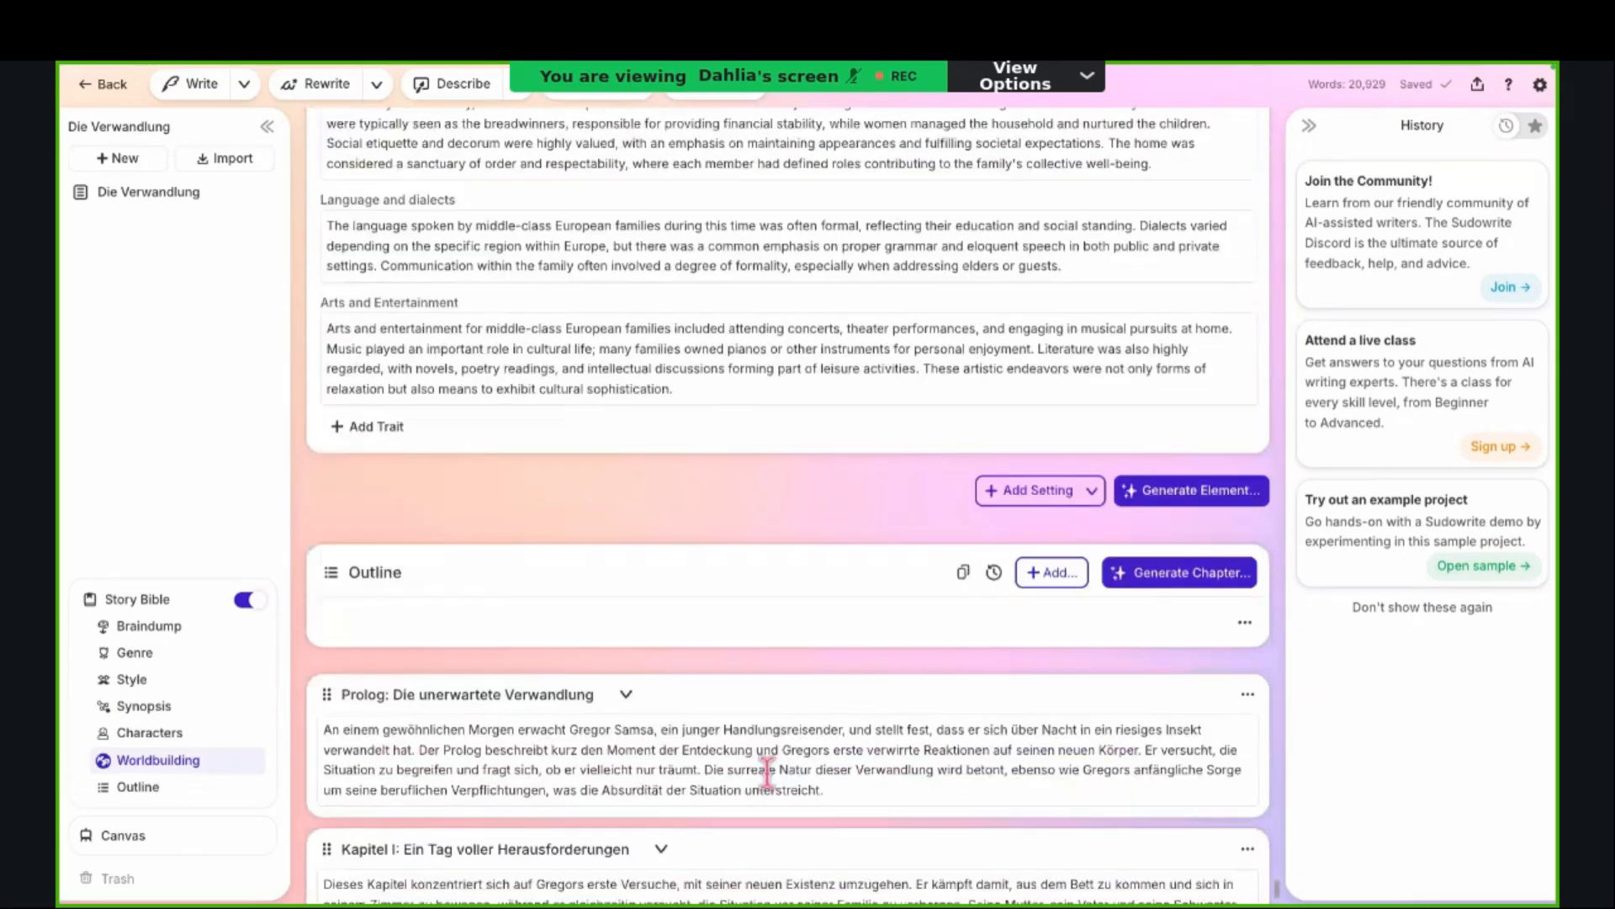
Step: Review the German Outline of Die Verwandlung, covering the Prolog and Kapitel I to III
{"action": "scroll", "coordinate": [767, 768], "scroll_direction": "down", "scroll_amount": 12}
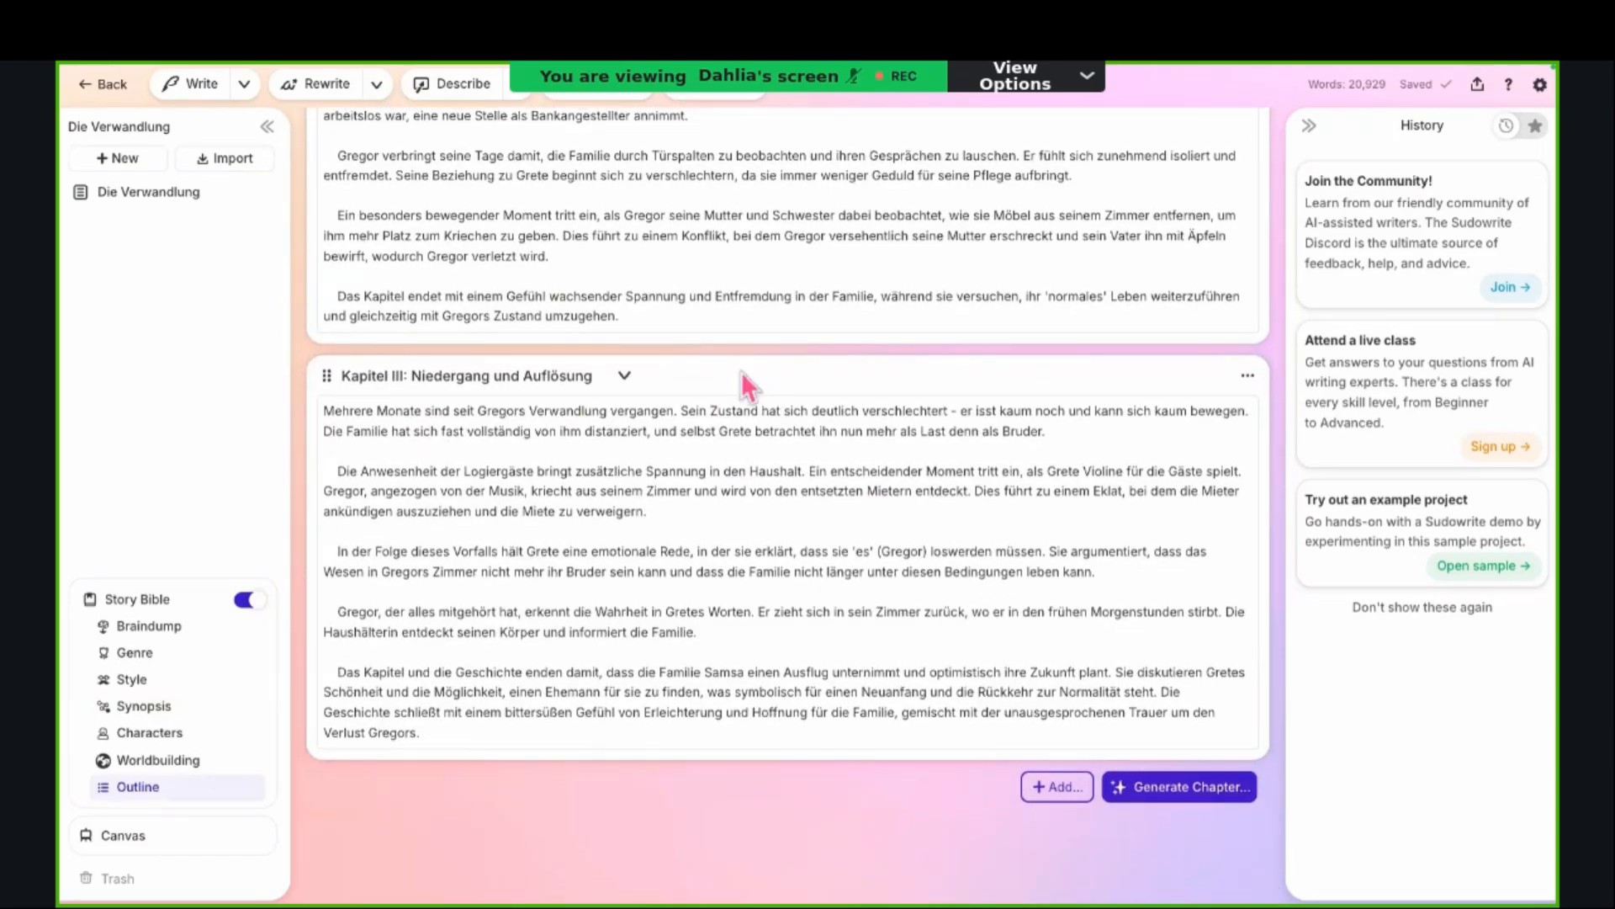
{"action": "scroll", "coordinate": [739, 386], "scroll_direction": "up", "scroll_amount": 5}
{"action": "scroll", "coordinate": [730, 505], "scroll_direction": "up", "scroll_amount": 3}
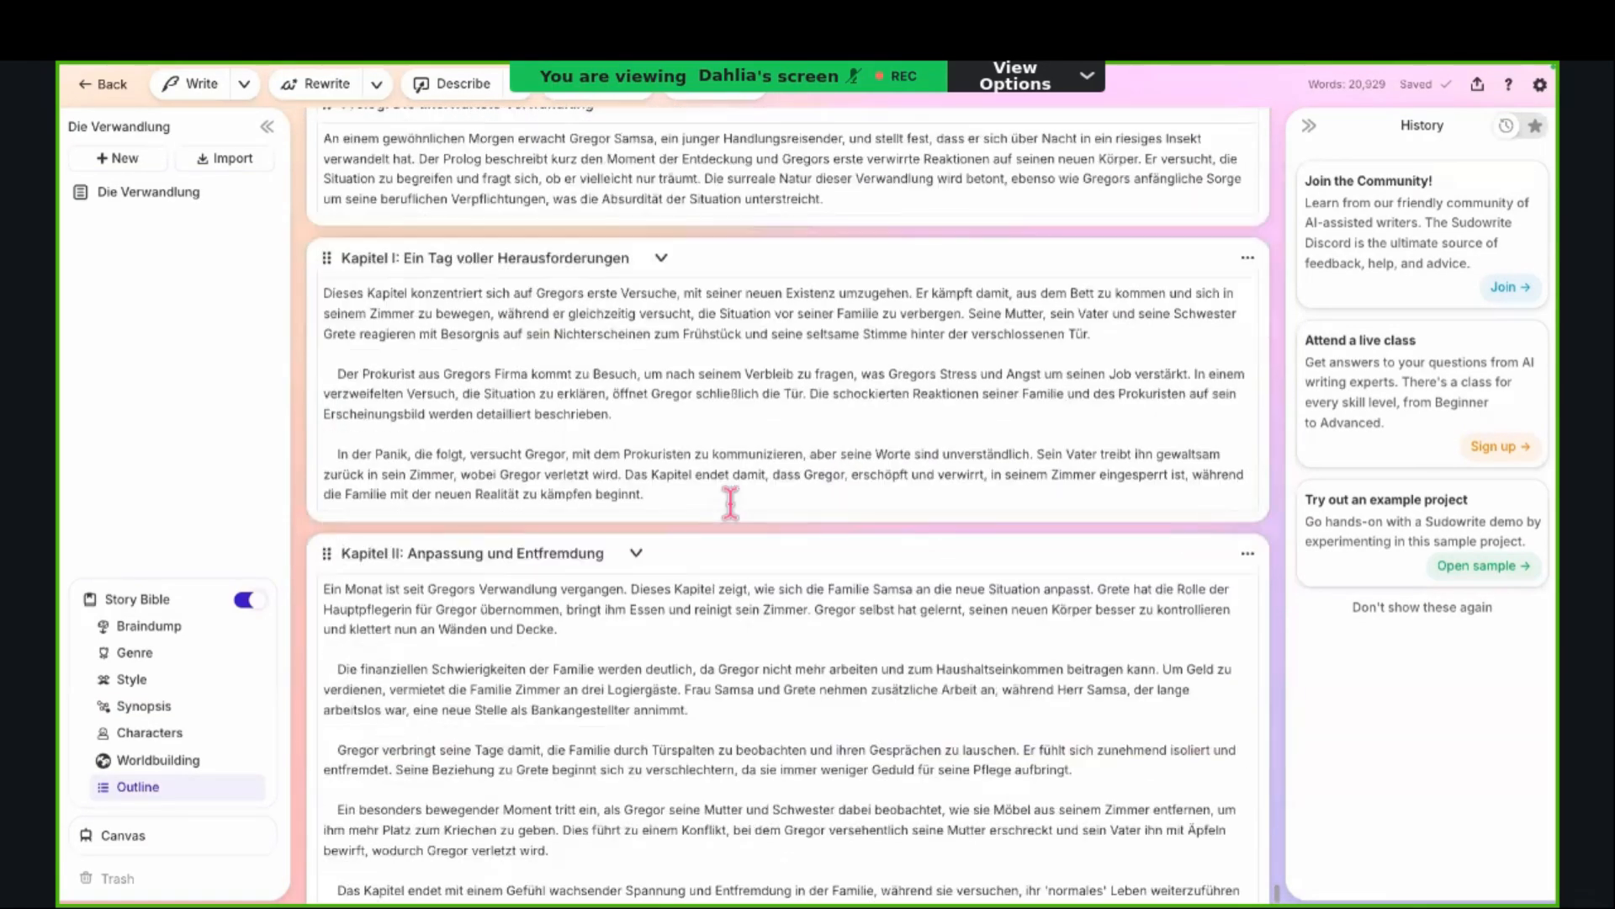
{"action": "scroll", "coordinate": [731, 503], "scroll_direction": "up", "scroll_amount": 1}
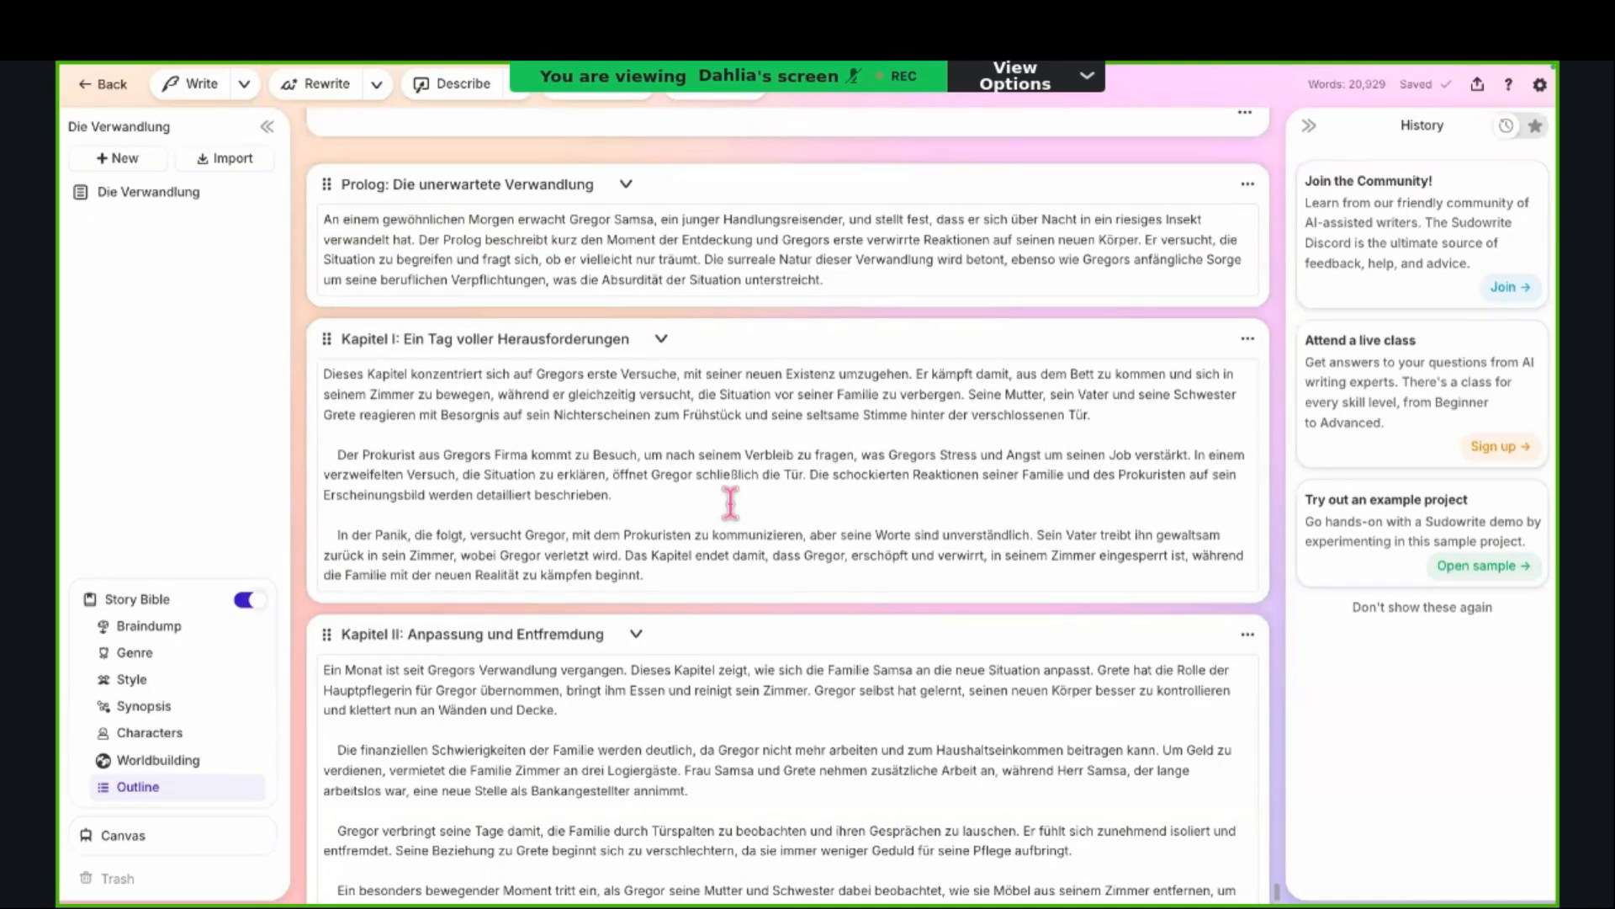
{"action": "scroll", "coordinate": [730, 503], "scroll_direction": "down", "scroll_amount": 5}
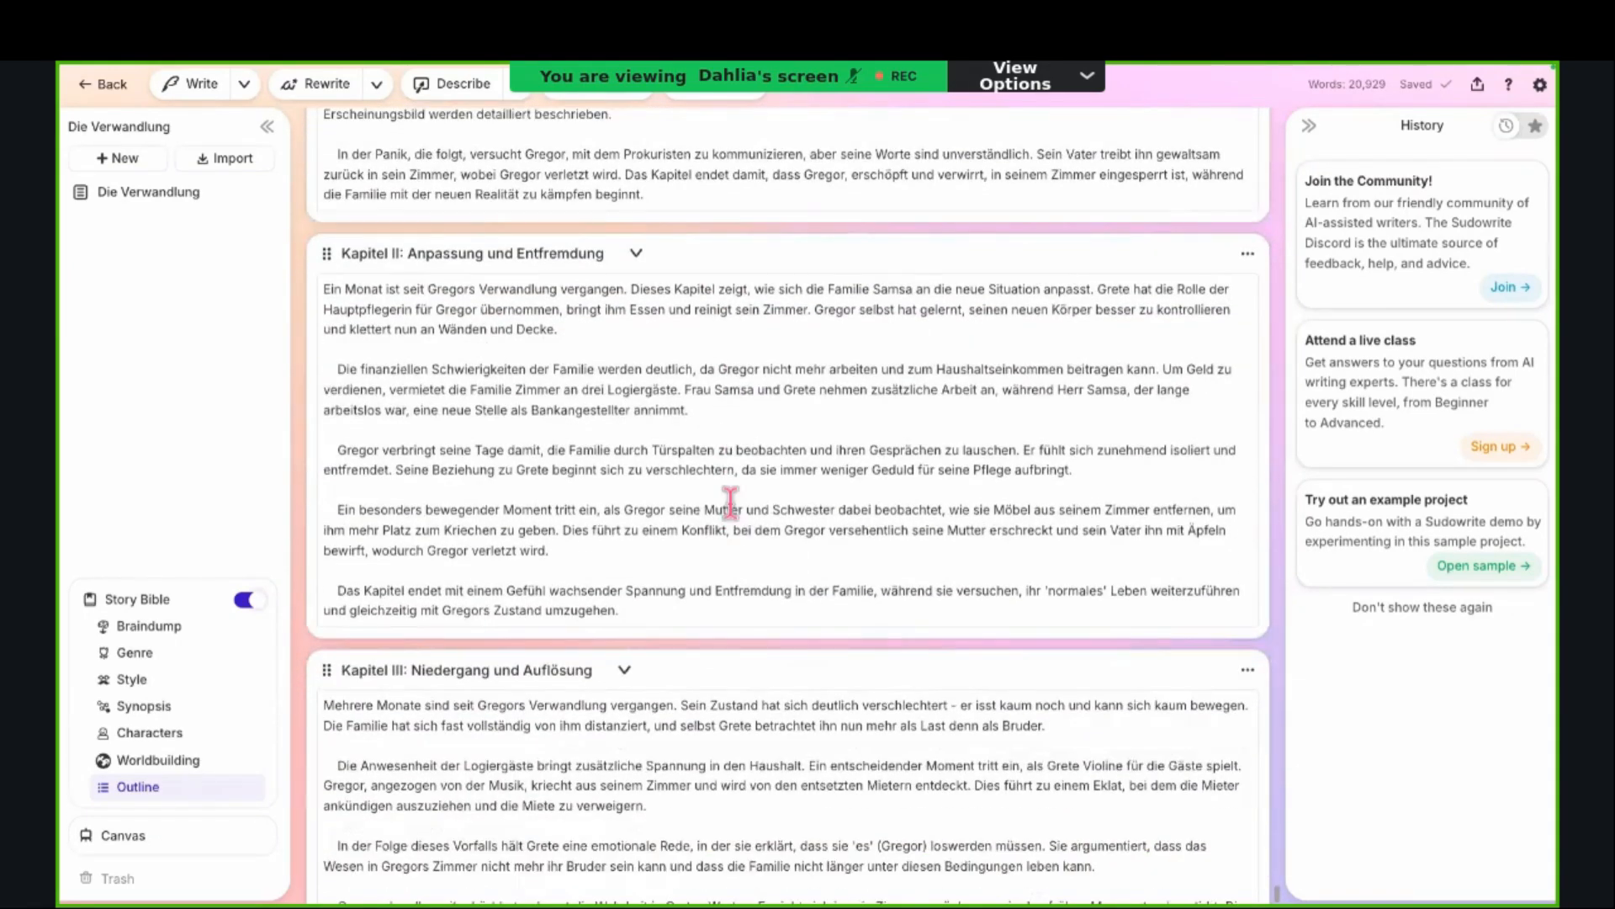
{"action": "scroll", "coordinate": [730, 503], "scroll_direction": "down", "scroll_amount": 6}
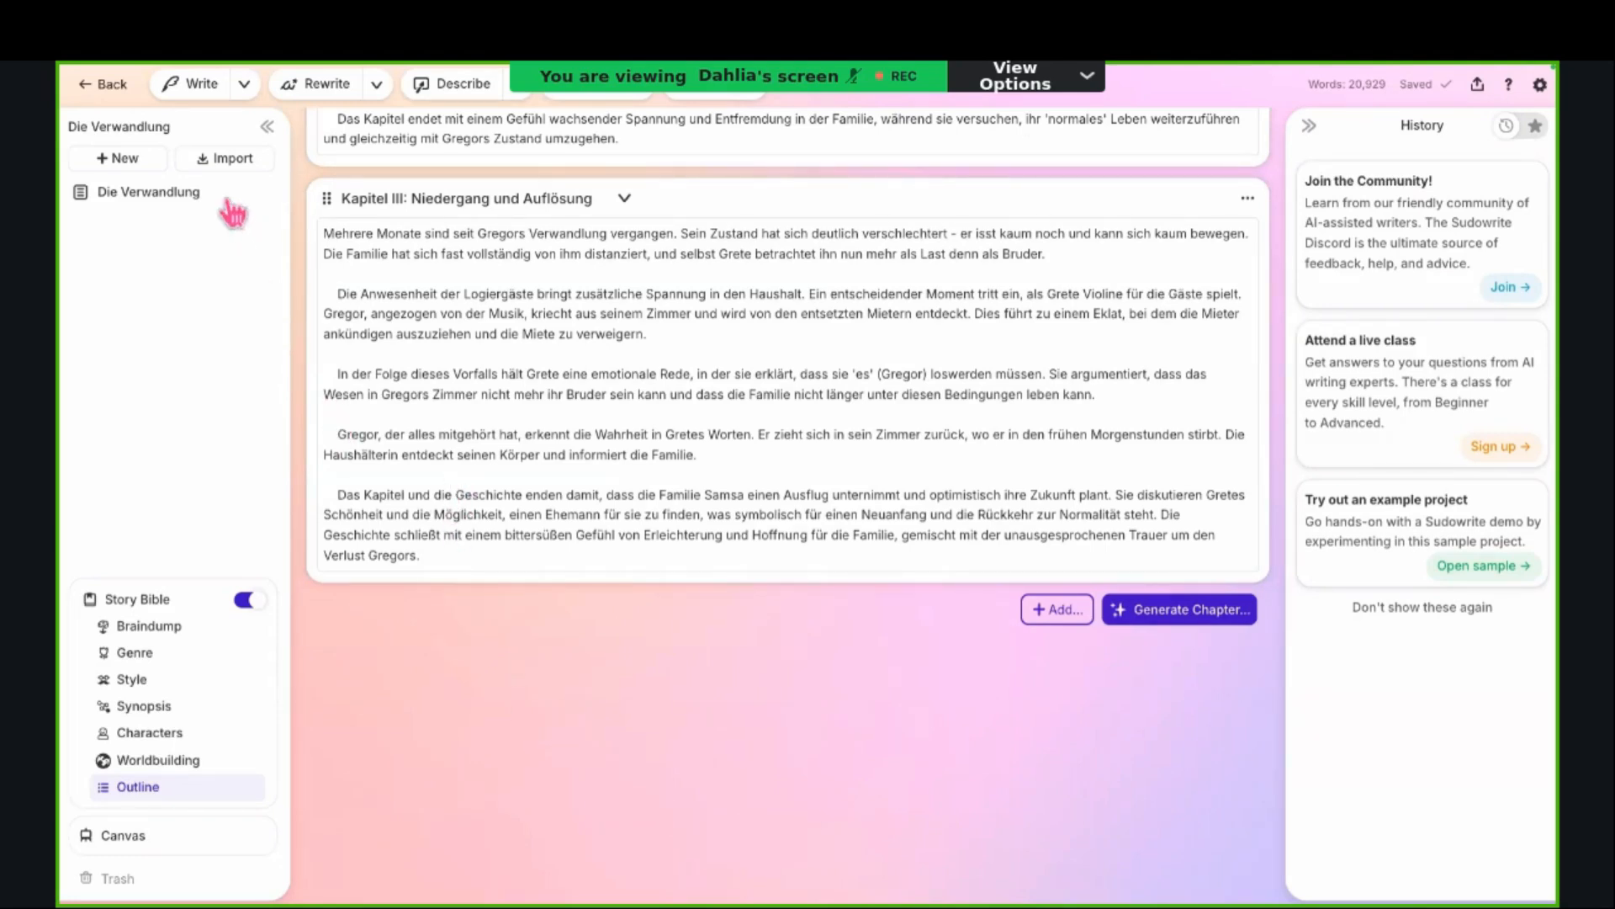
Step: Return to the Die Verwandlung document and view its empty Chapter Generator and the start of the text
{"action": "left_click", "coordinate": [157, 200]}
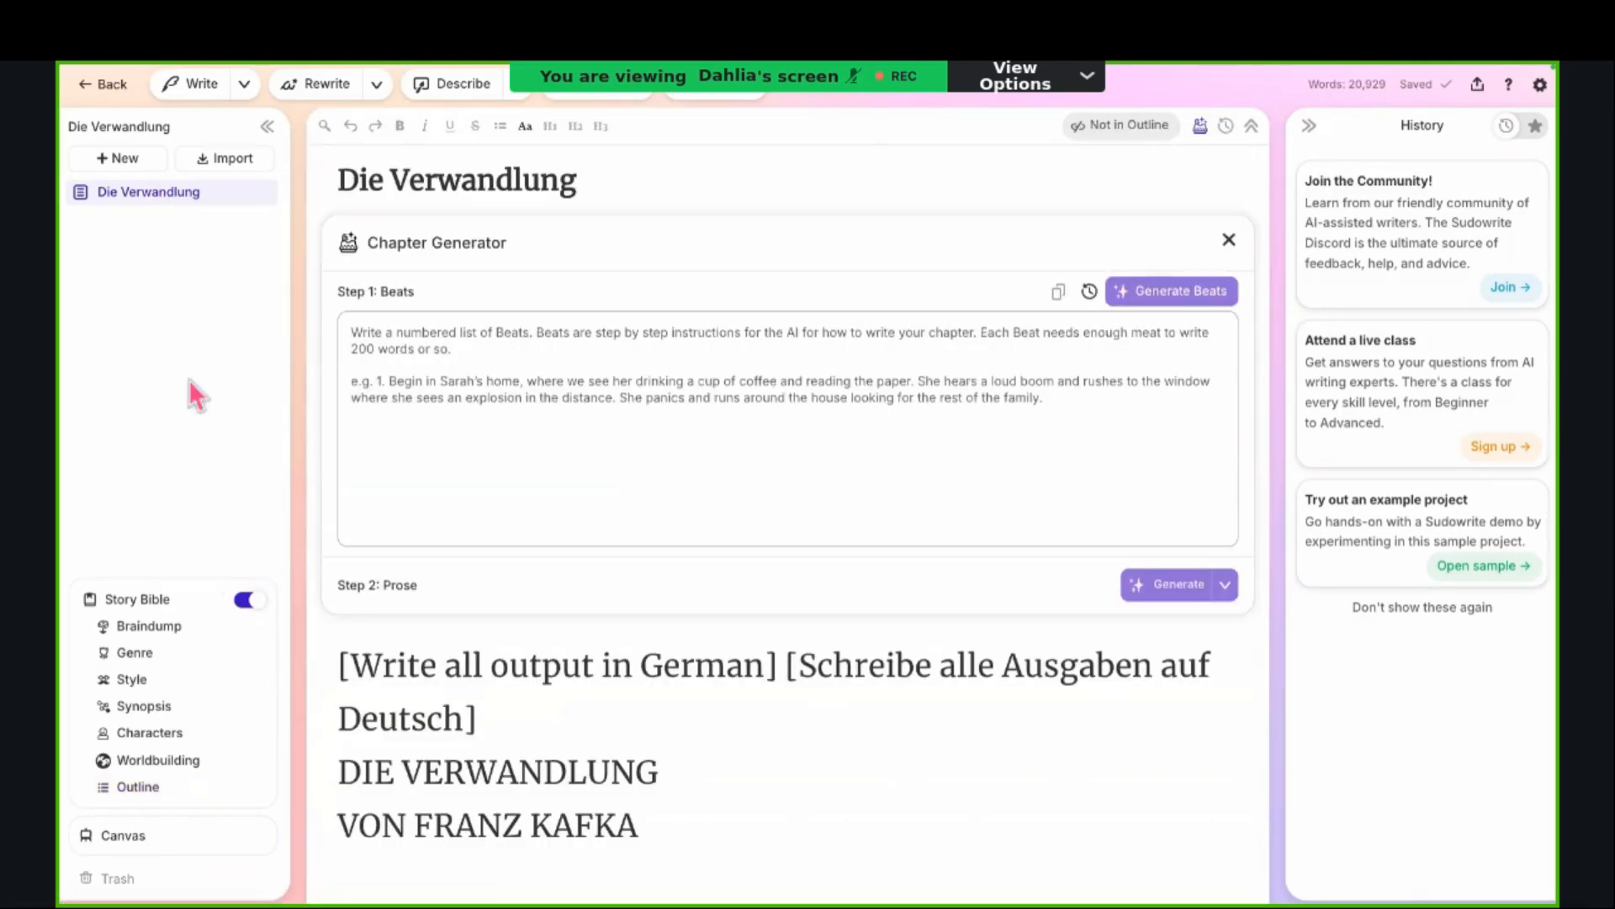
{"action": "scroll", "coordinate": [313, 457], "scroll_direction": "down", "scroll_amount": 1}
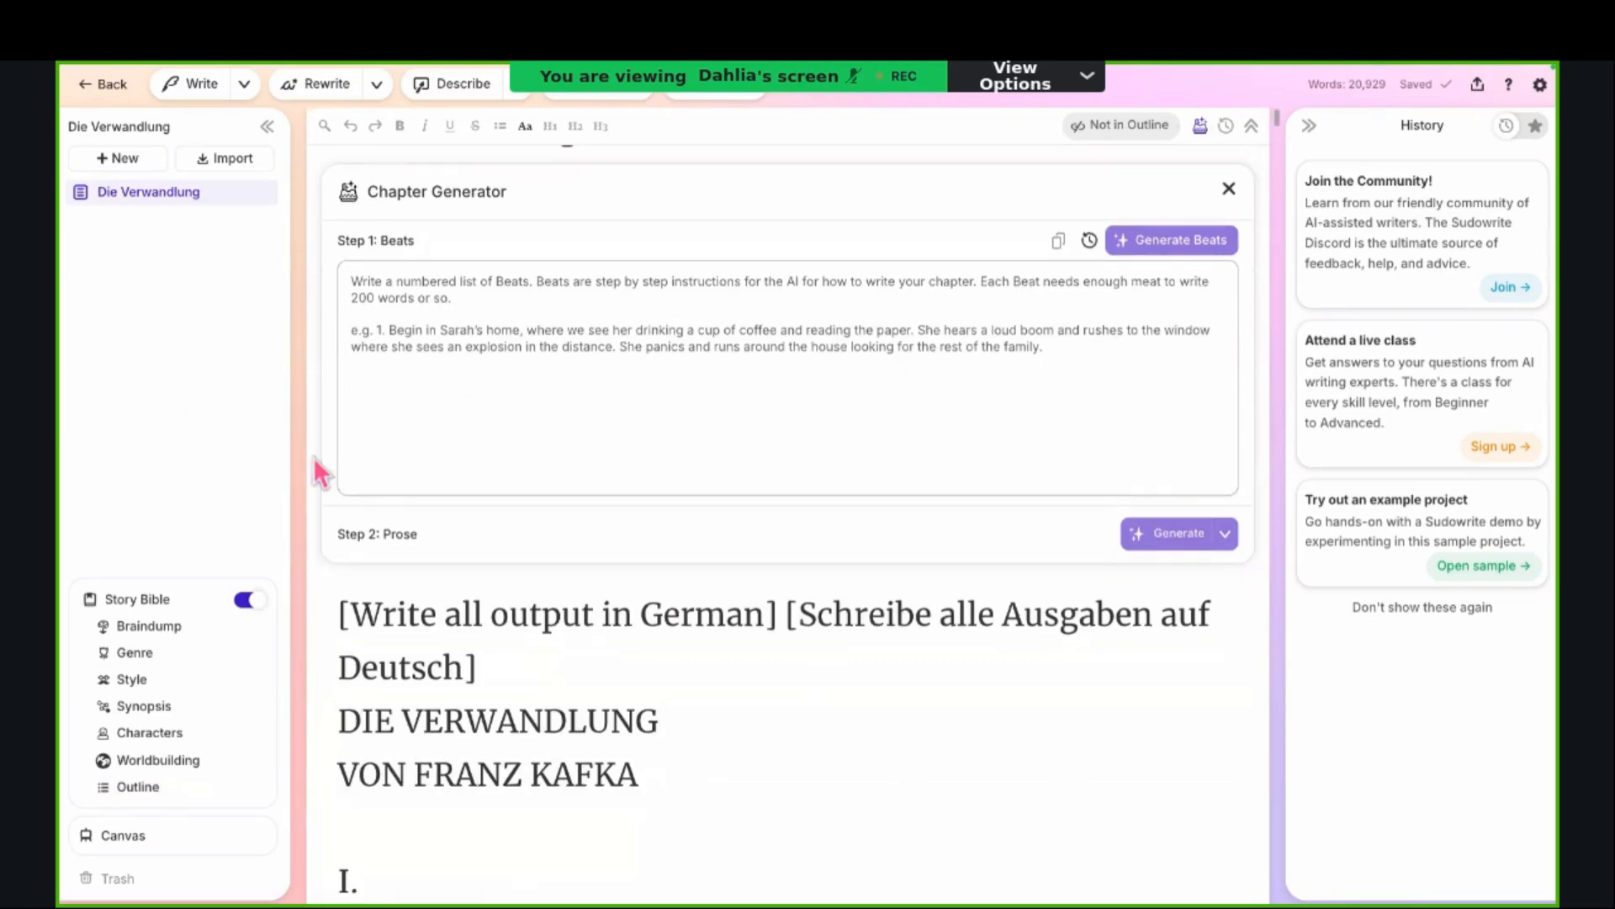
{"action": "scroll", "coordinate": [477, 757], "scroll_direction": "up", "scroll_amount": 1}
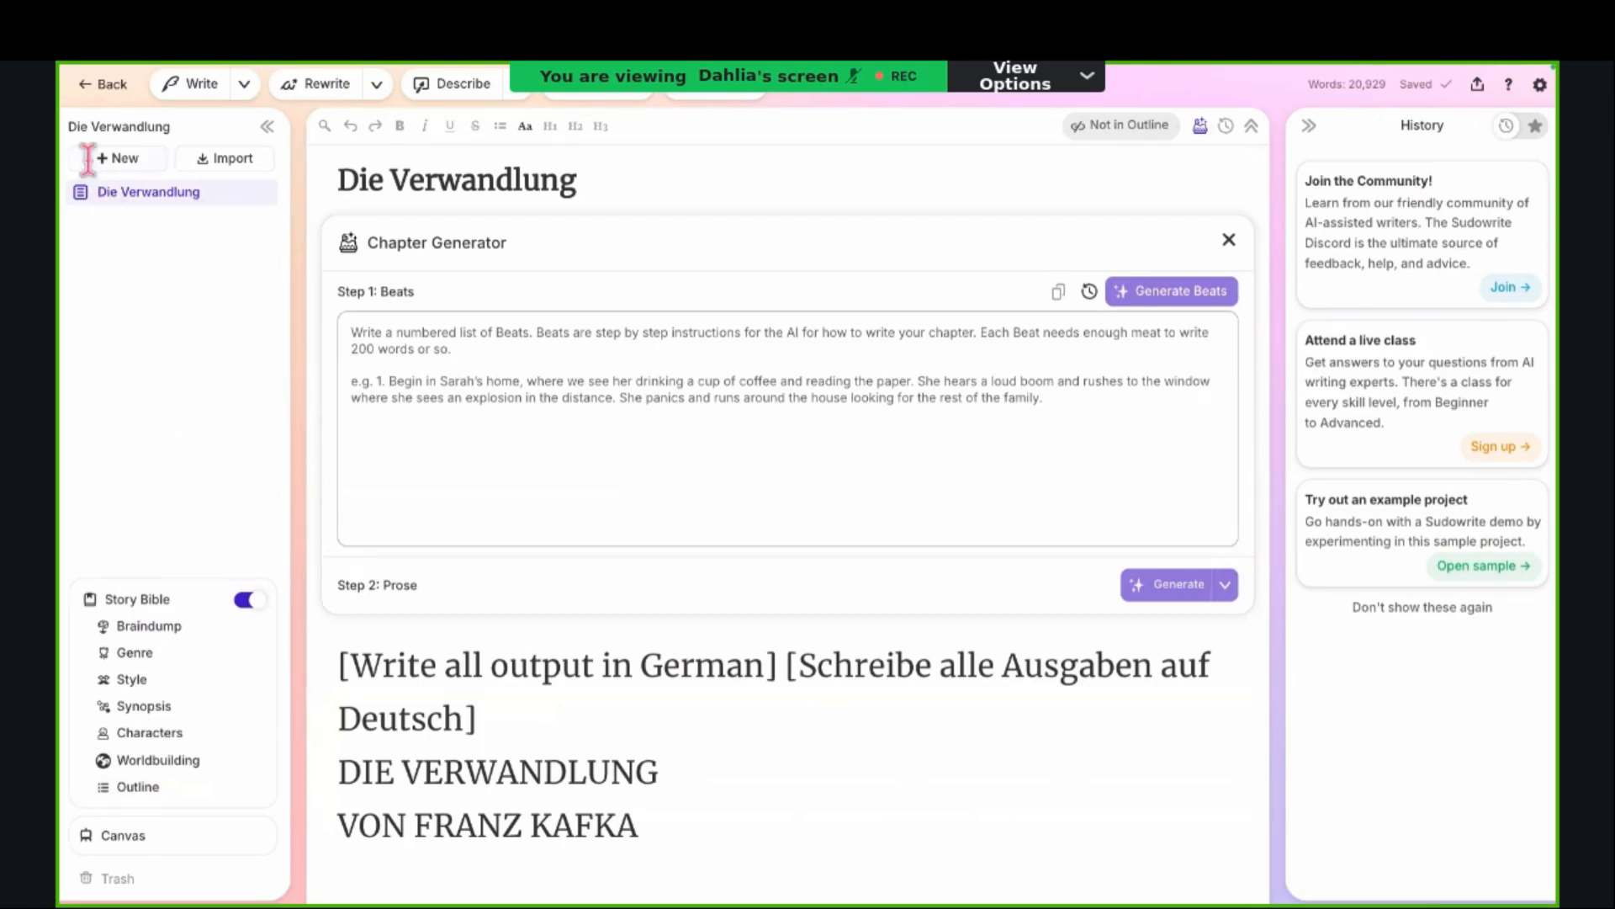
Step: Go back to the home project overview and reopen the project "2025-02-01 Introduction to Sudowrite"
{"action": "left_click", "coordinate": [101, 97]}
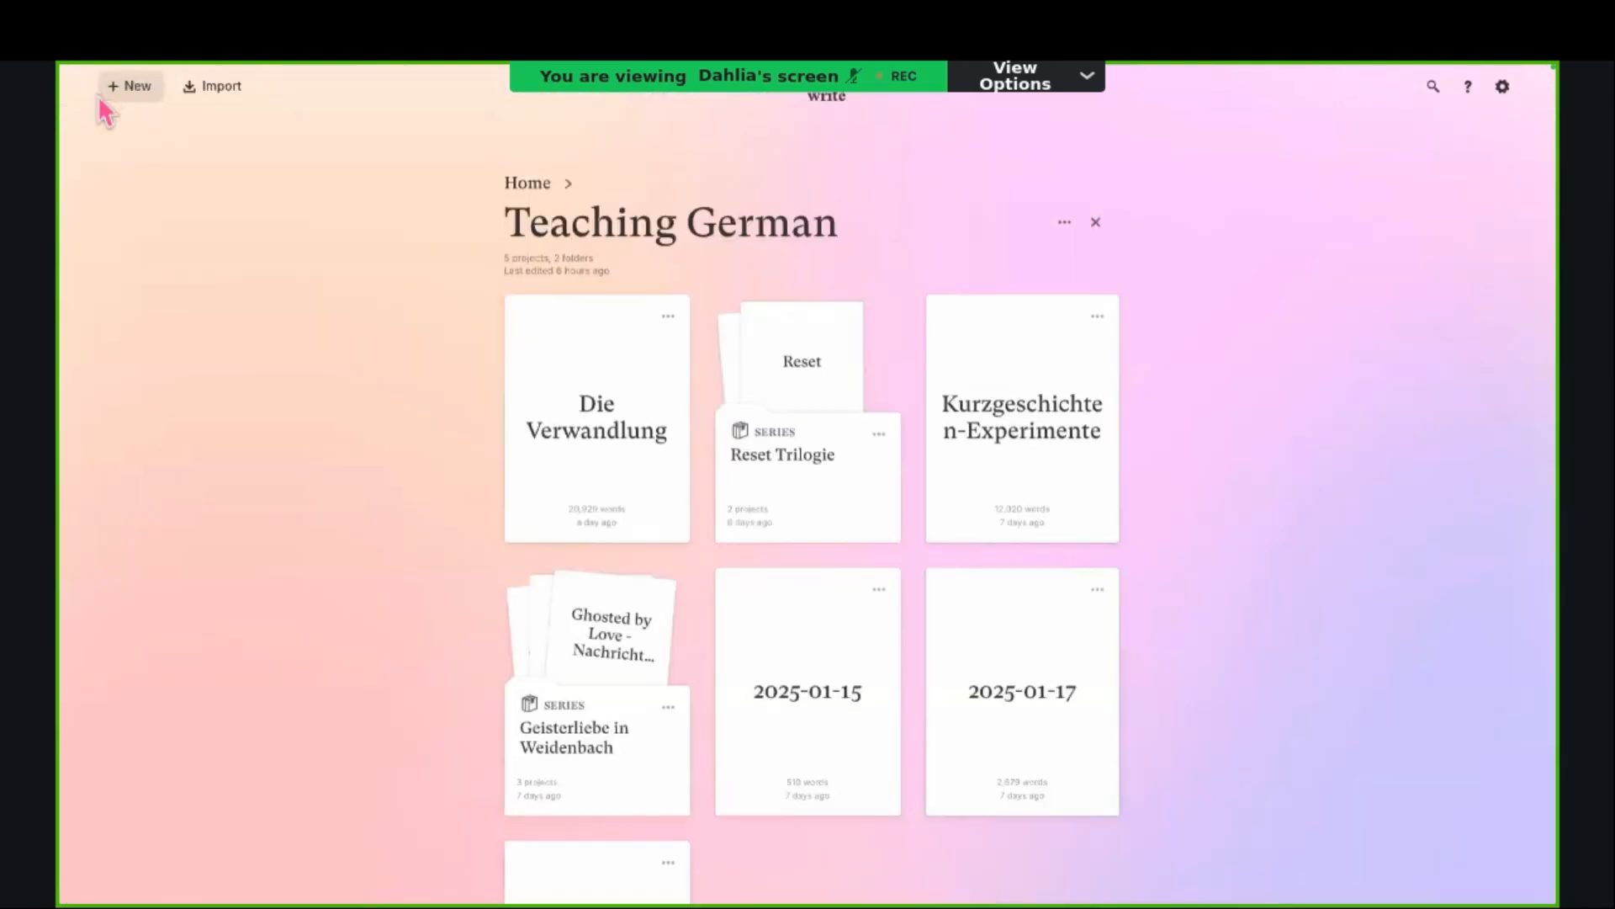
{"action": "left_click", "coordinate": [518, 185]}
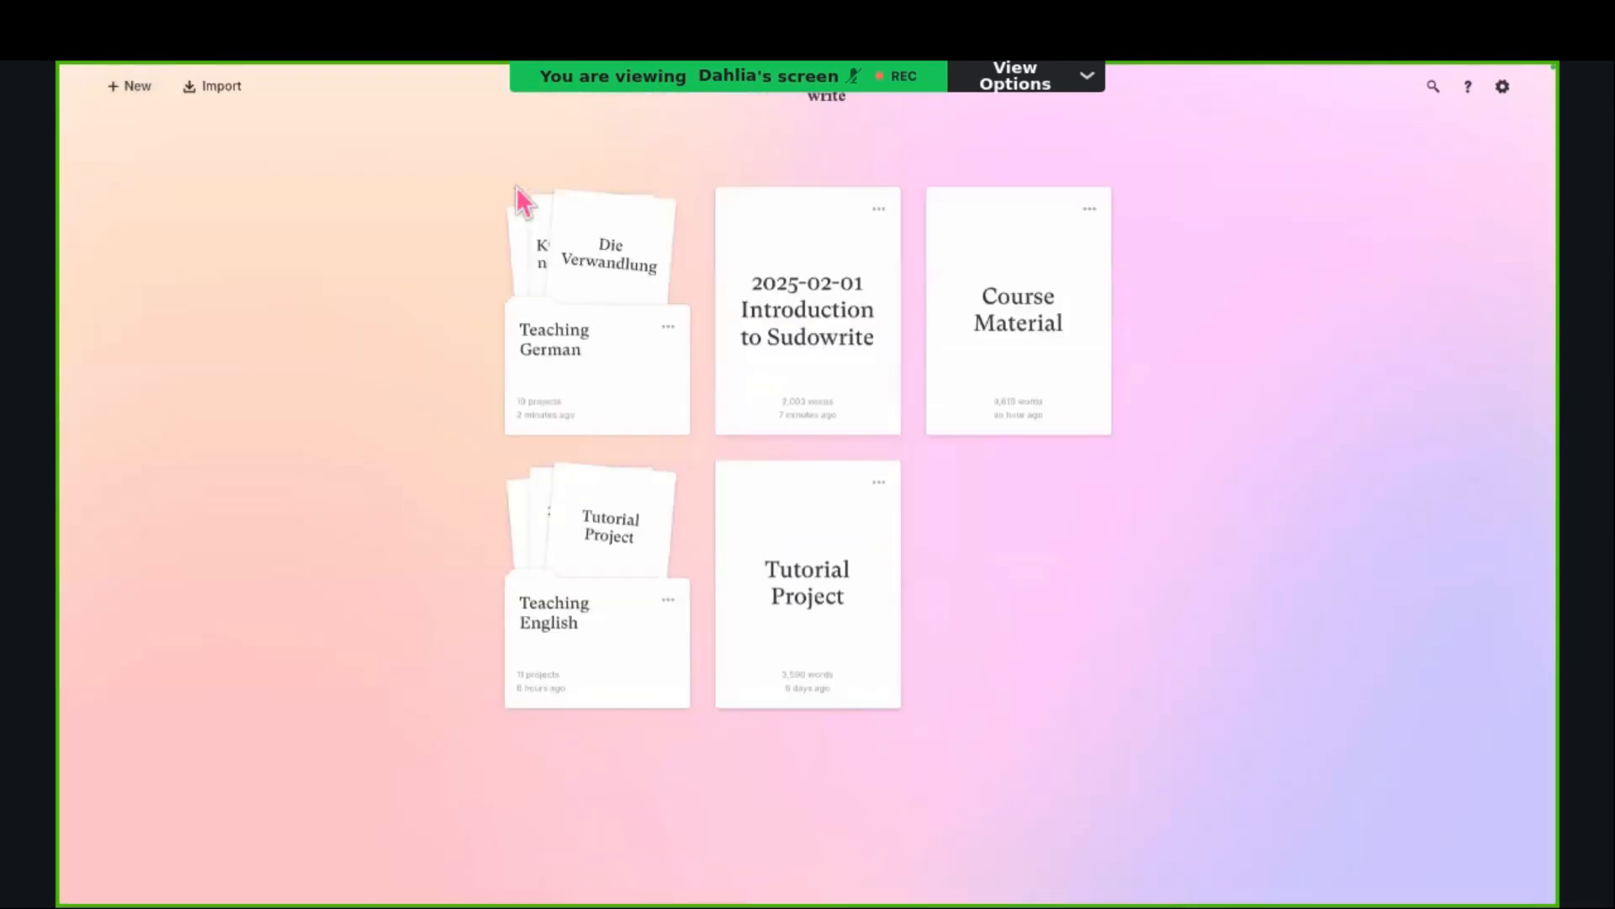
{"action": "left_click", "coordinate": [864, 276]}
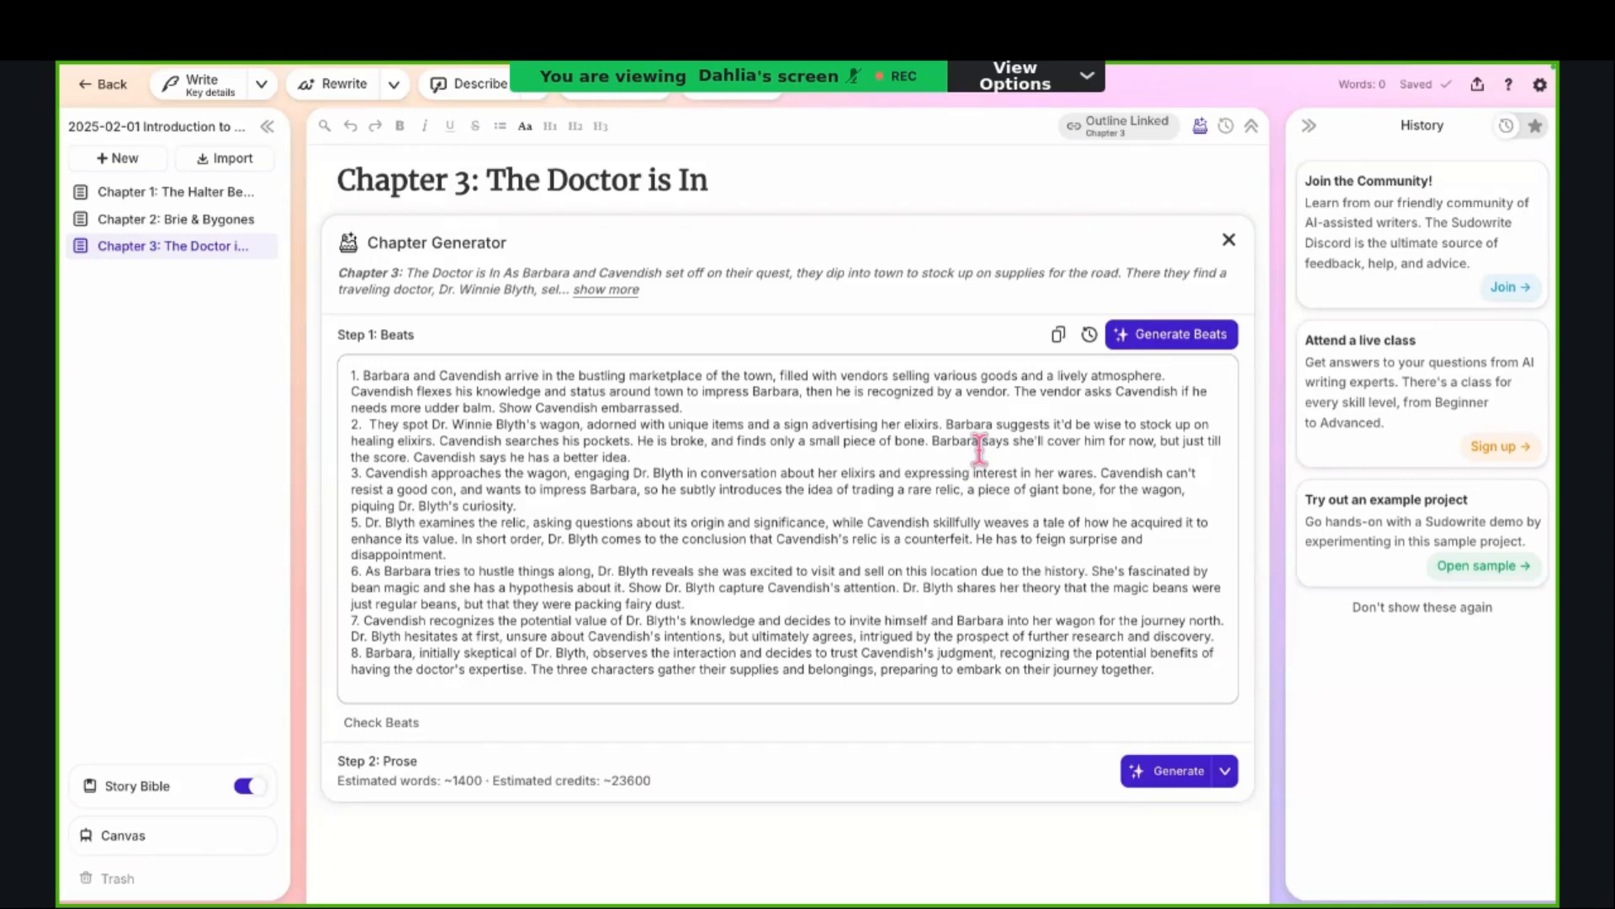
Step: View Chapter 3's beats in the Chapter Generator and go to the Characters section of the Story Bible
{"action": "scroll", "coordinate": [980, 446], "scroll_direction": "down", "scroll_amount": 1}
{"action": "scroll", "coordinate": [979, 446], "scroll_direction": "down", "scroll_amount": 1}
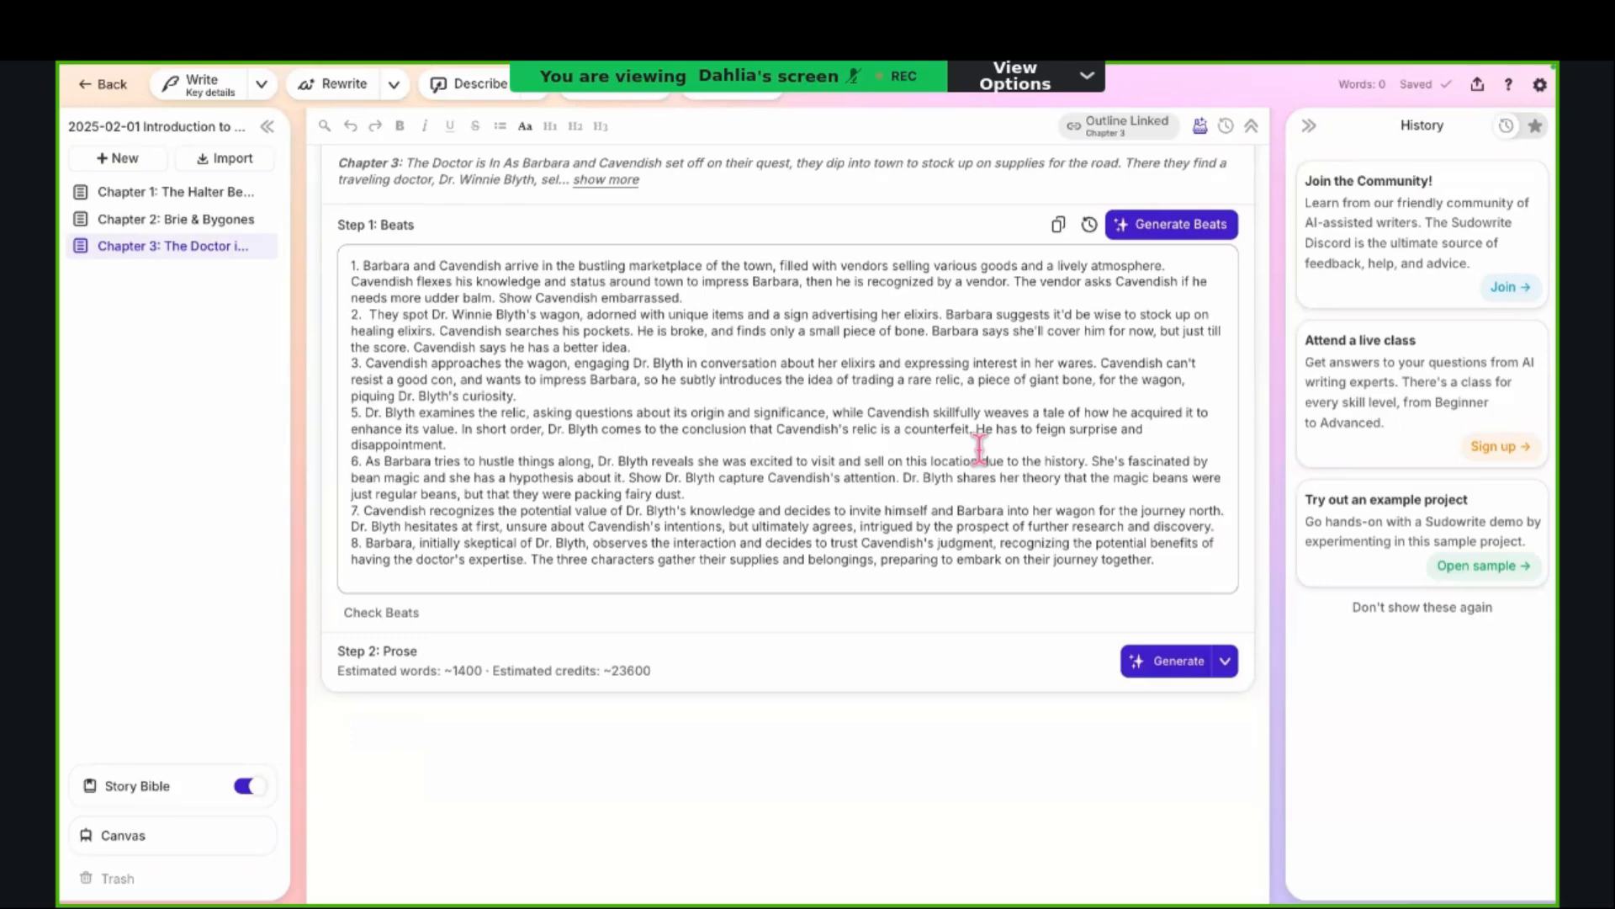
{"action": "mouse_move", "coordinate": [269, 779]}
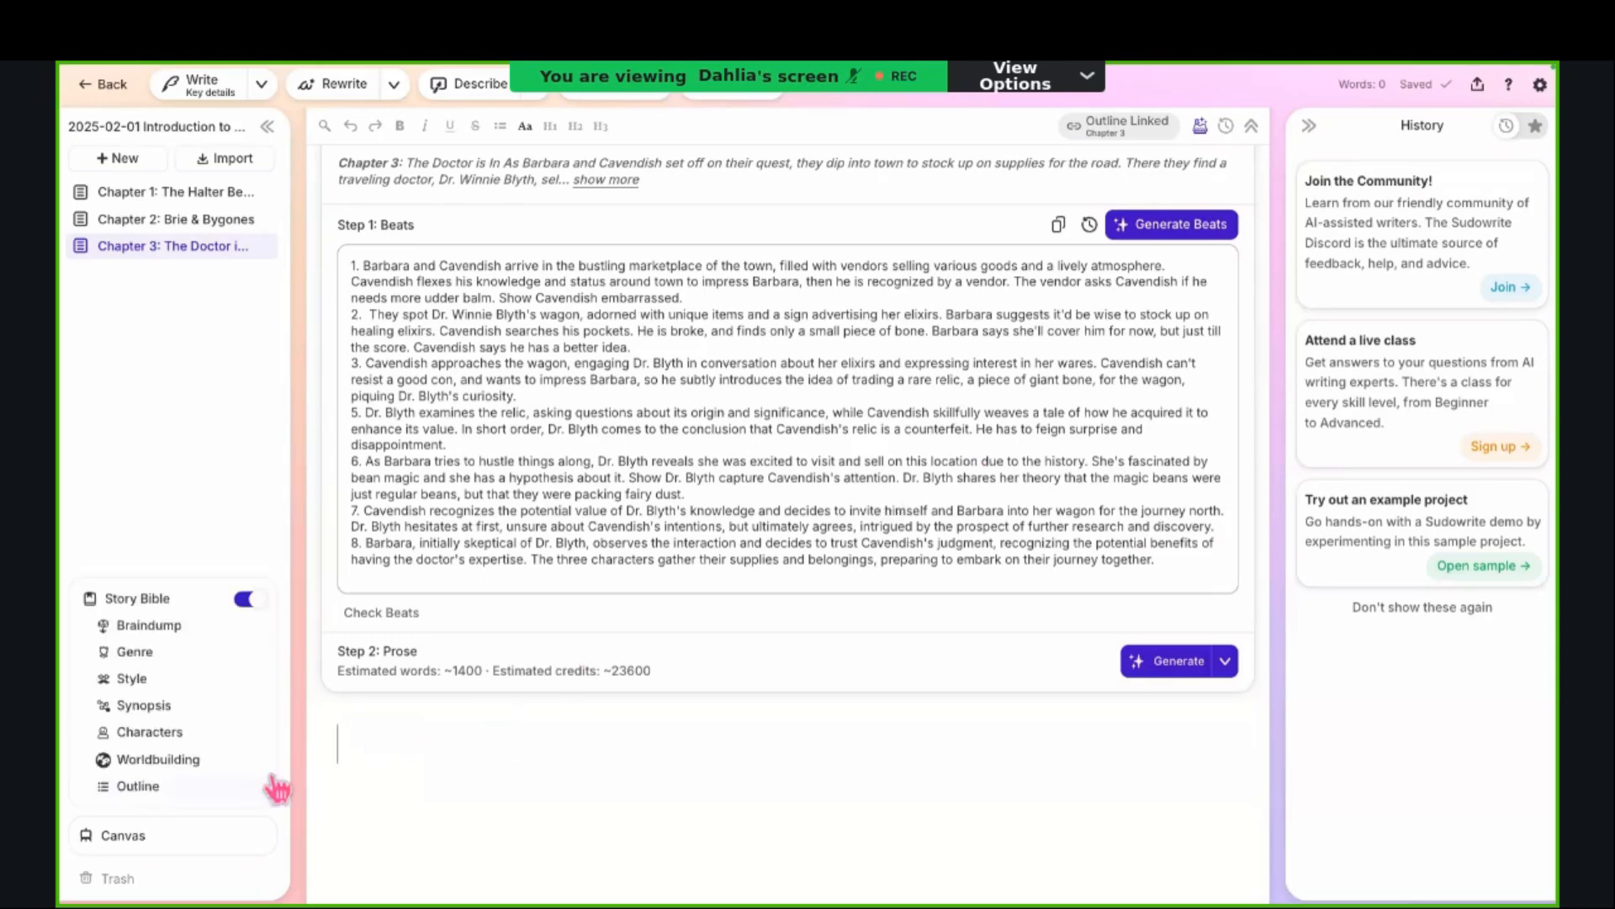
{"action": "left_click", "coordinate": [164, 733]}
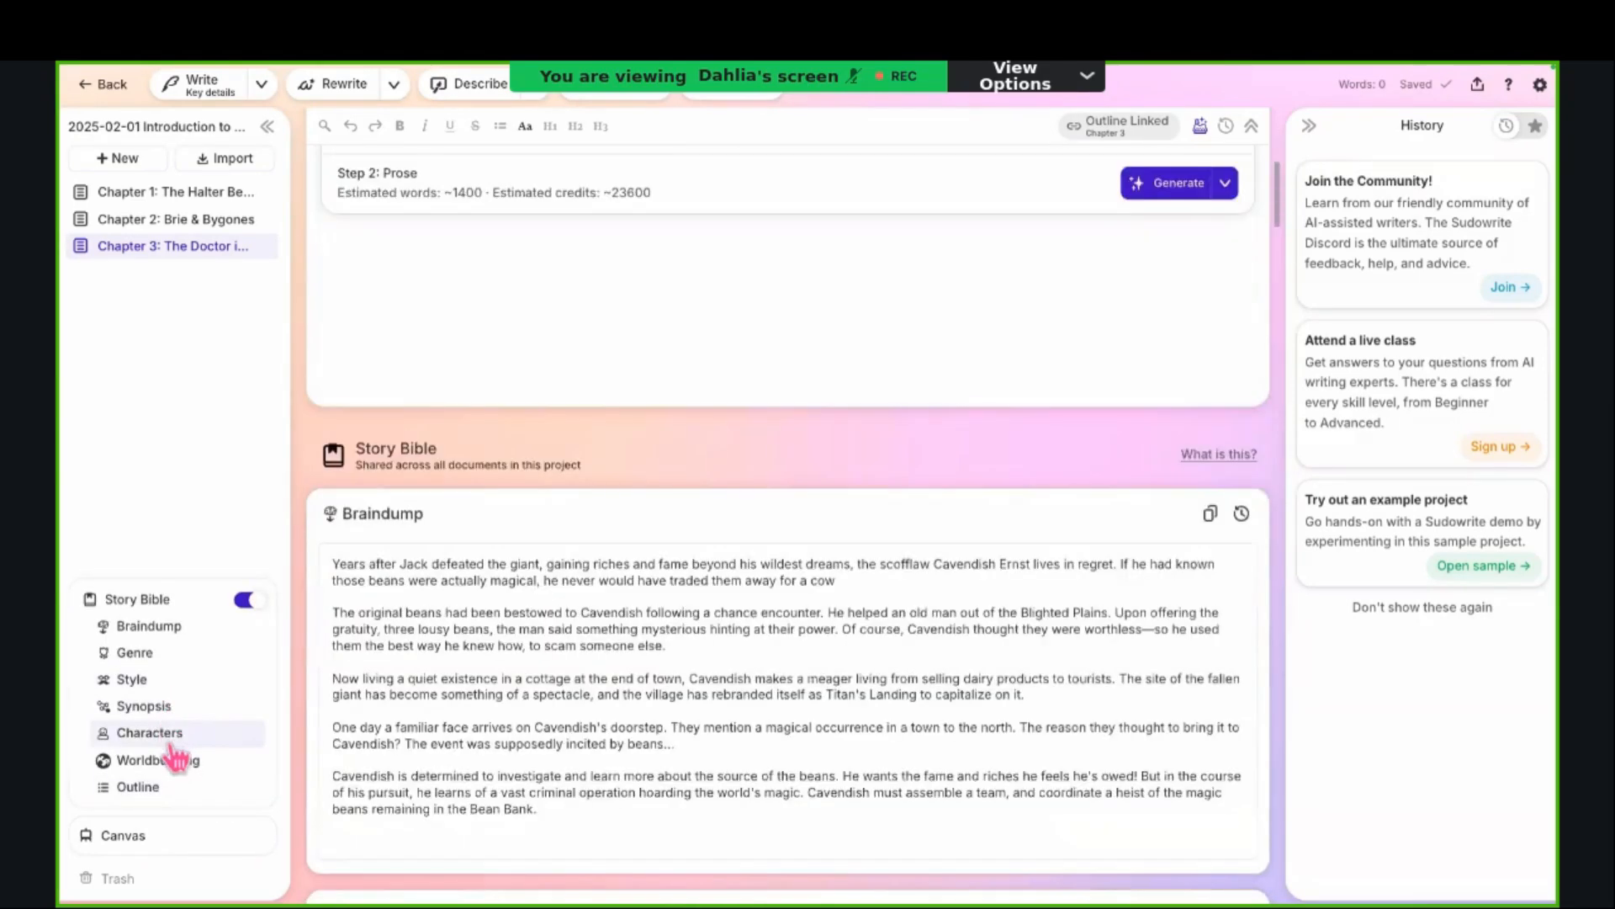
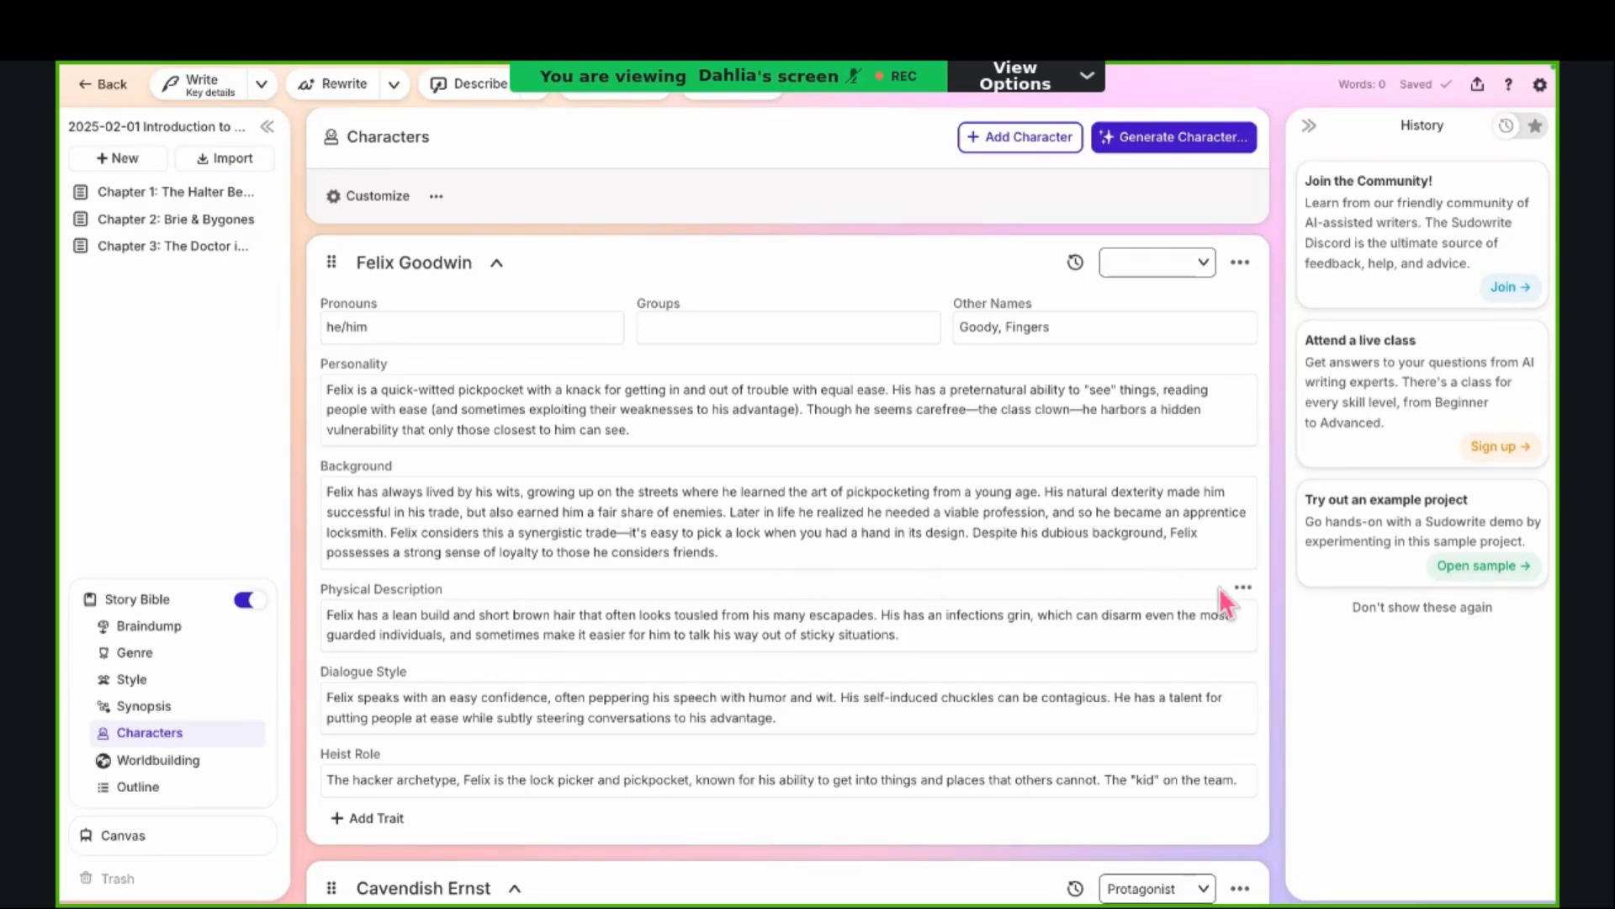
Step: Check when-to-use options for the first character's Physical Description trait and look through the character cards
{"action": "left_click", "coordinate": [1243, 588]}
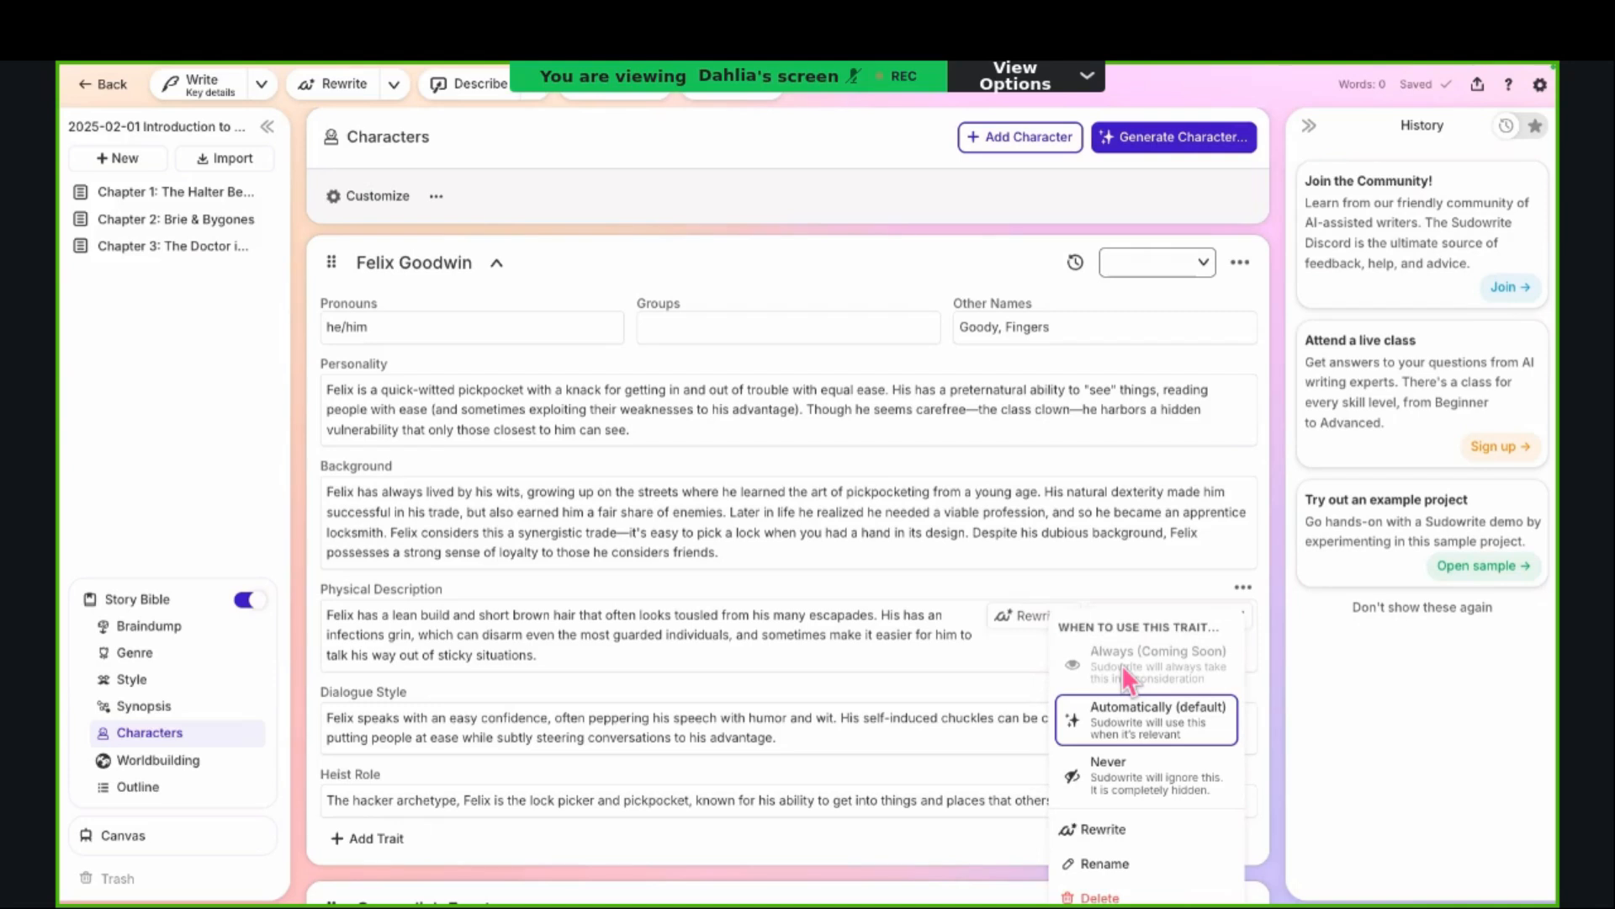
{"action": "left_click", "coordinate": [924, 655]}
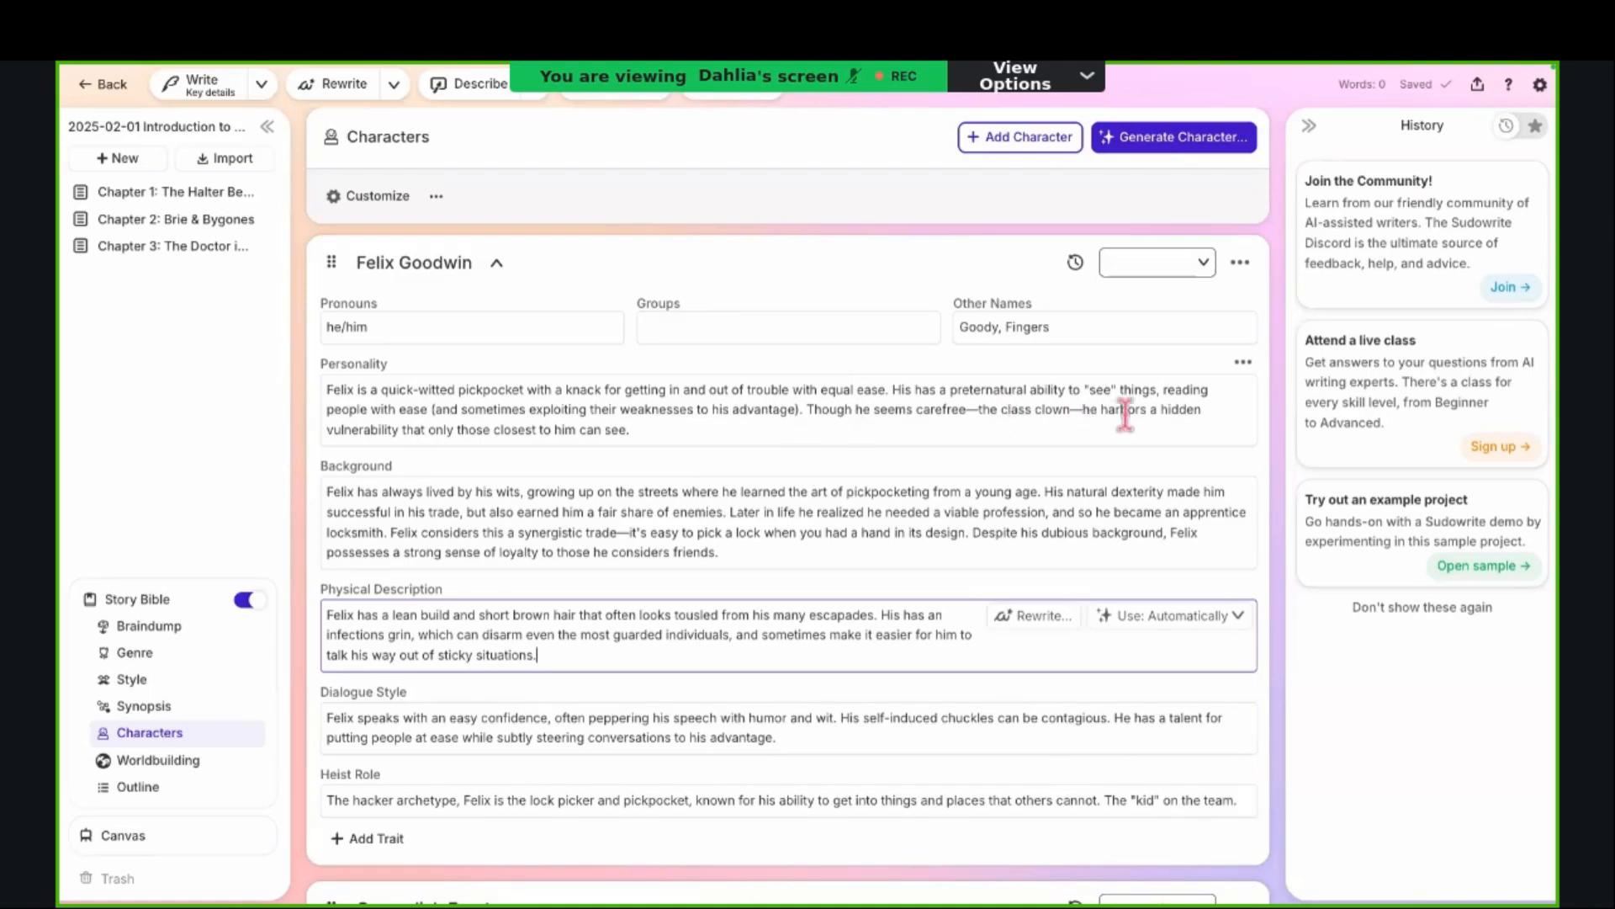
{"action": "scroll", "coordinate": [1156, 425], "scroll_direction": "down", "scroll_amount": 1}
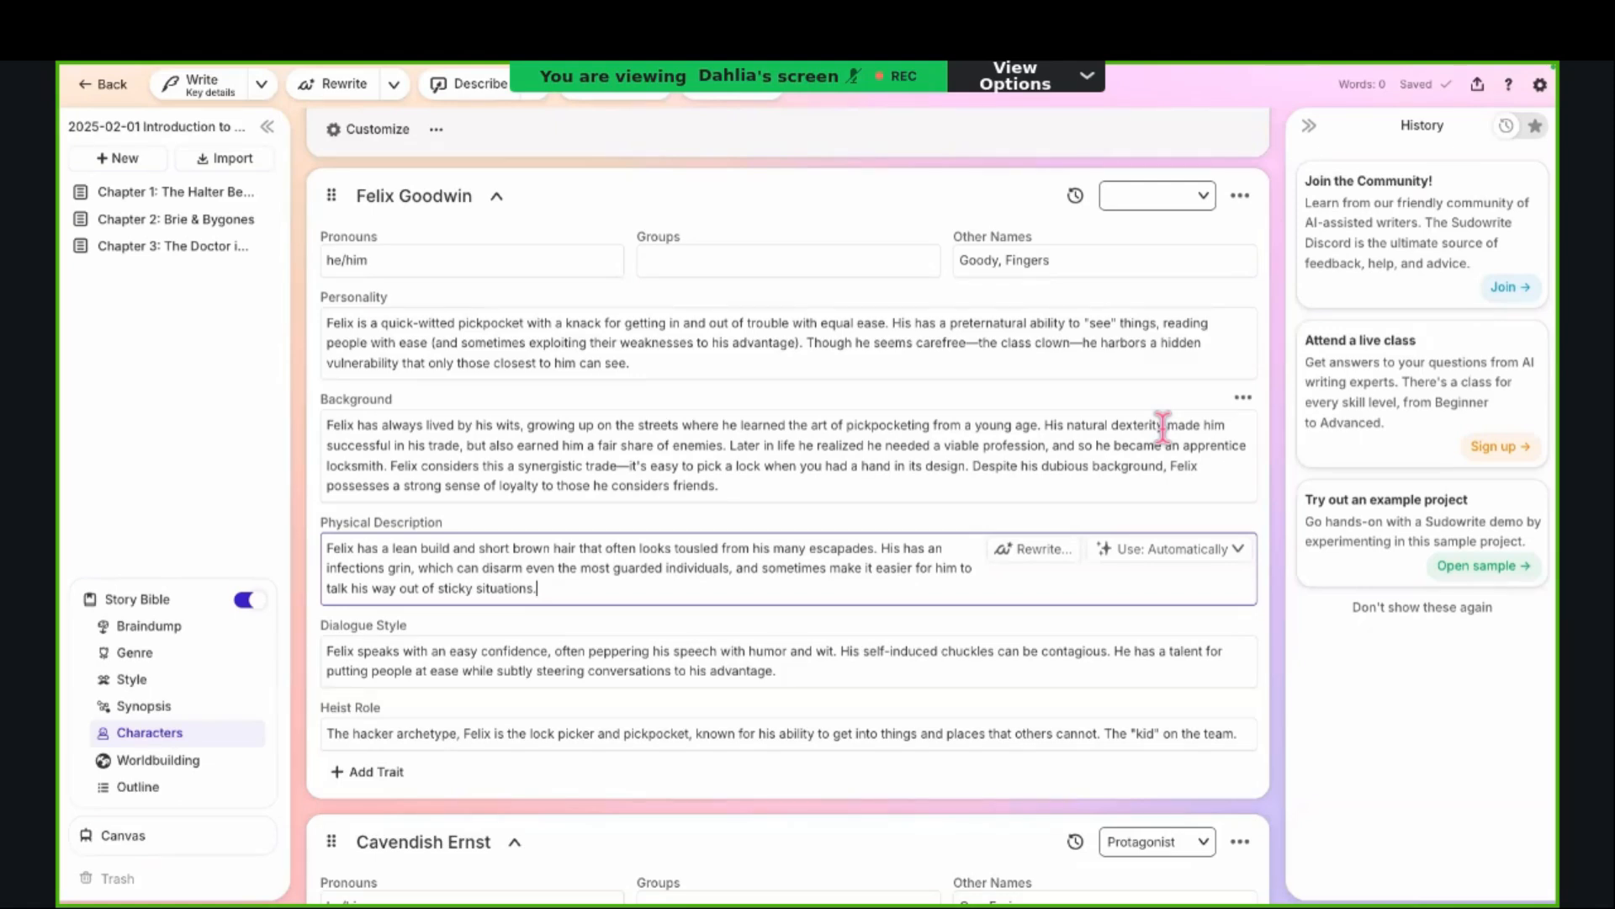
{"action": "scroll", "coordinate": [1163, 425], "scroll_direction": "down", "scroll_amount": 3}
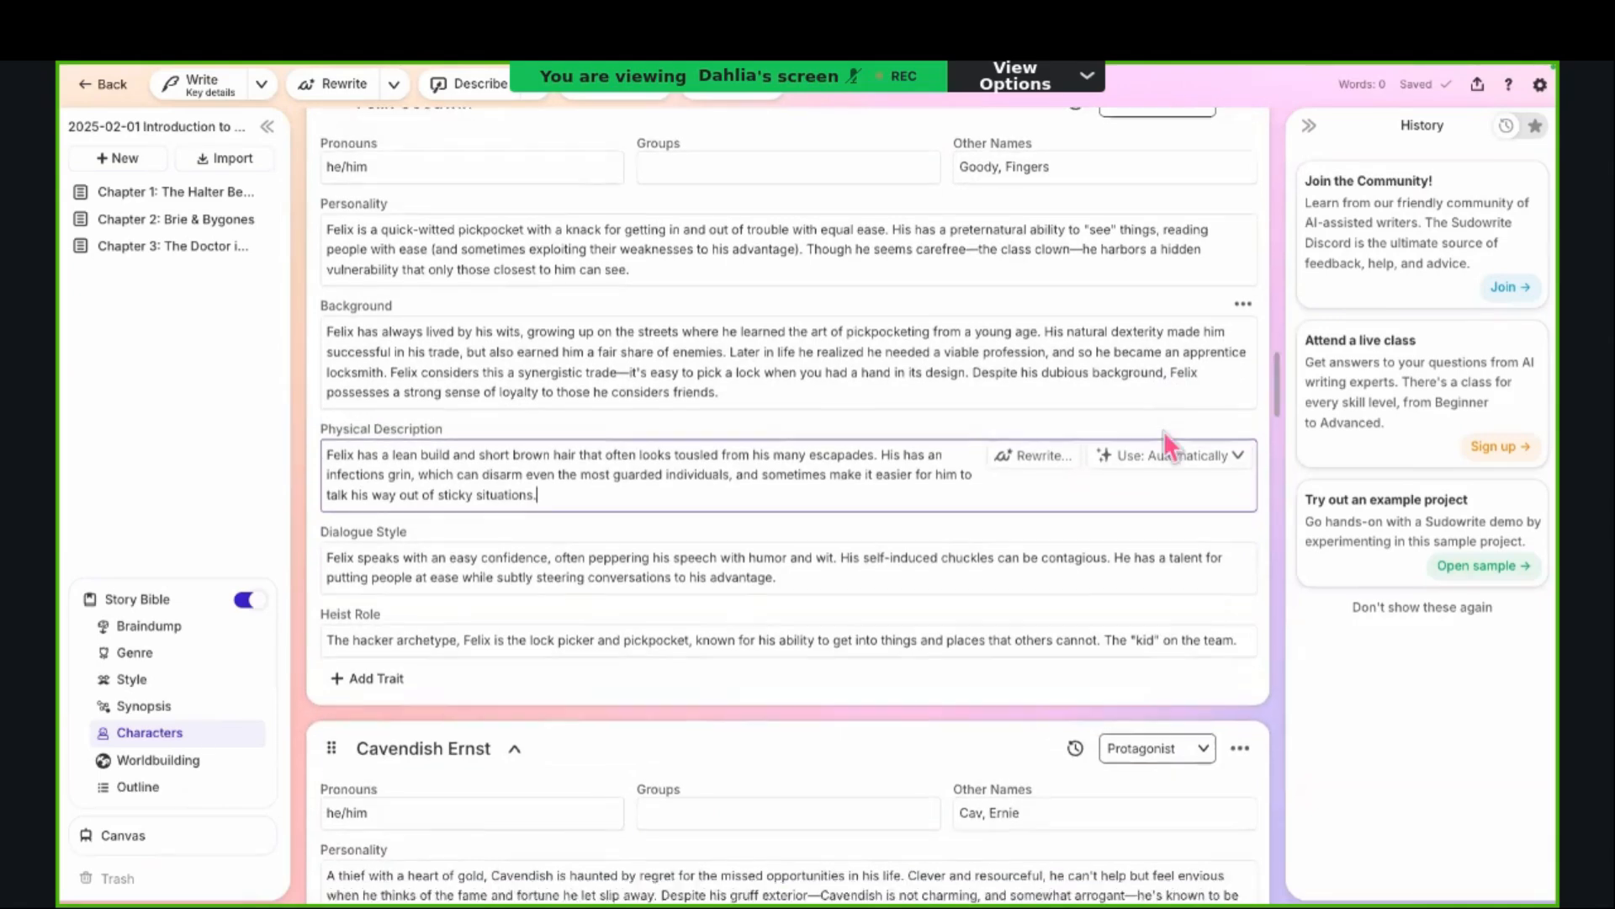
{"action": "scroll", "coordinate": [1163, 423], "scroll_direction": "down", "scroll_amount": 1}
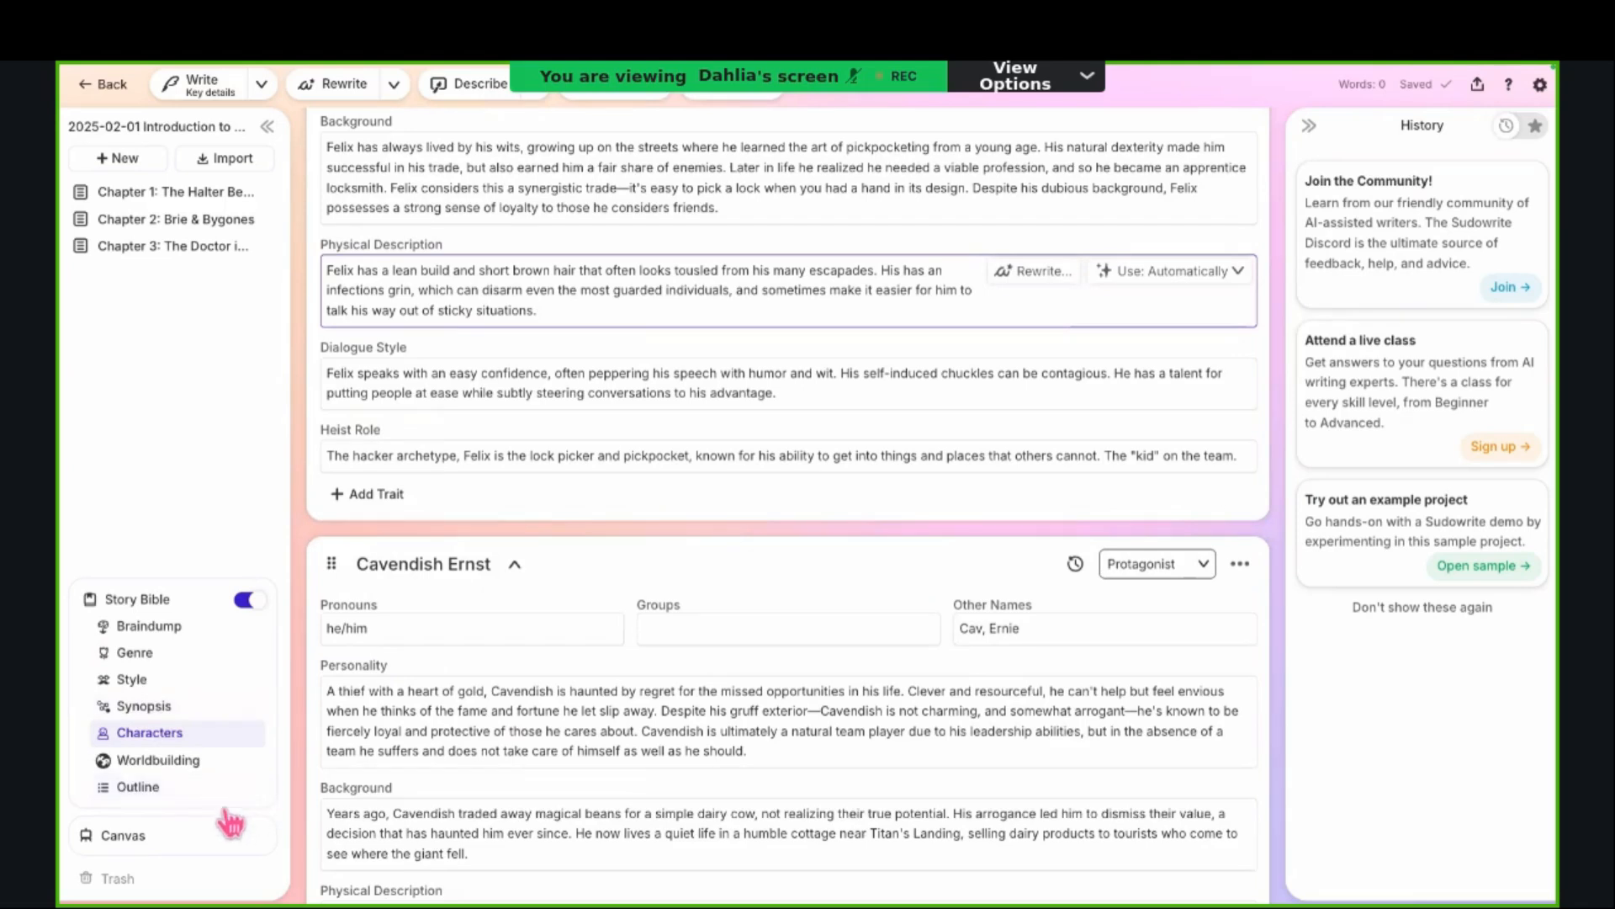
Step: Open the project's Canvas and examine its sample character cards and the Hero's Journey outline with its linked parts
{"action": "left_click", "coordinate": [172, 846]}
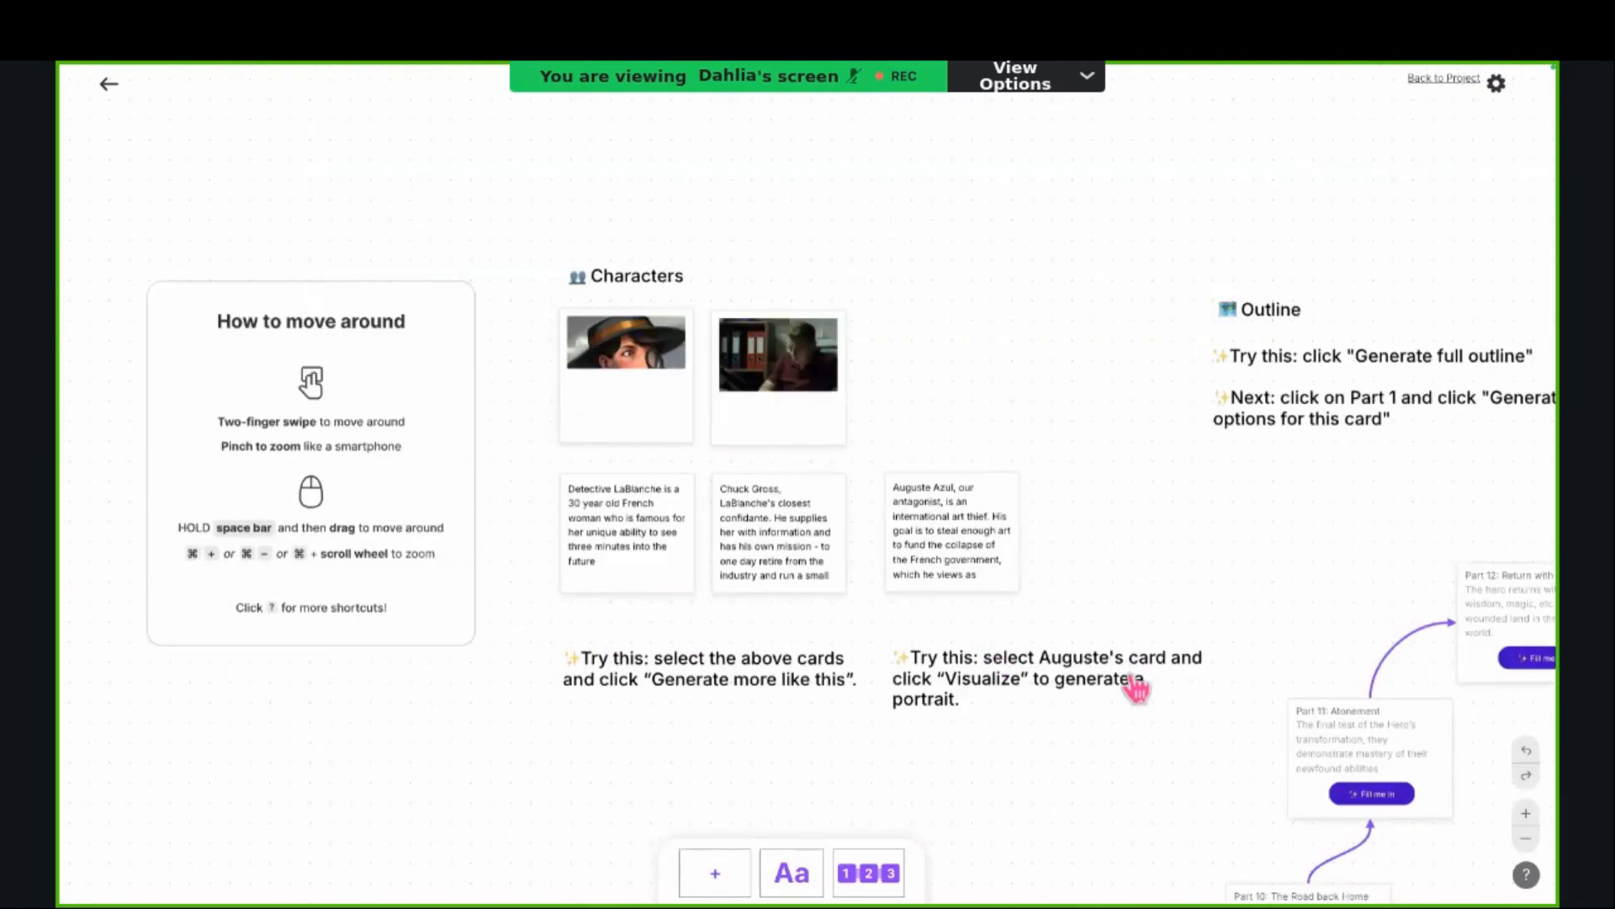
{"action": "scroll", "coordinate": [1136, 688], "scroll_direction": "down", "scroll_amount": 1}
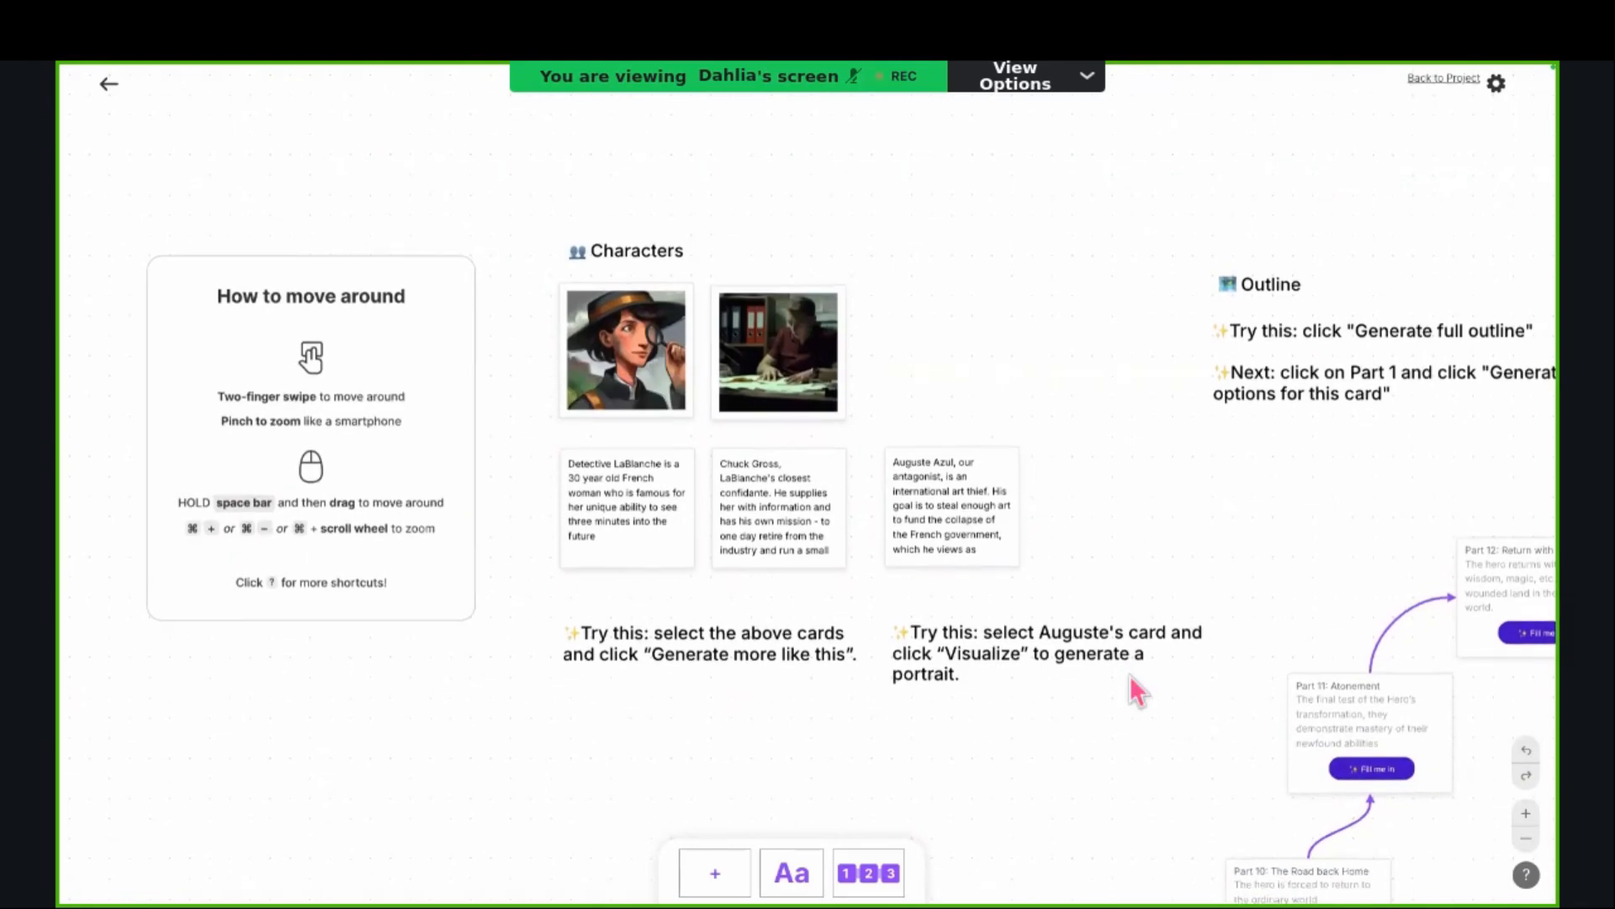
{"action": "scroll", "coordinate": [1129, 675], "scroll_direction": "down", "scroll_amount": 1}
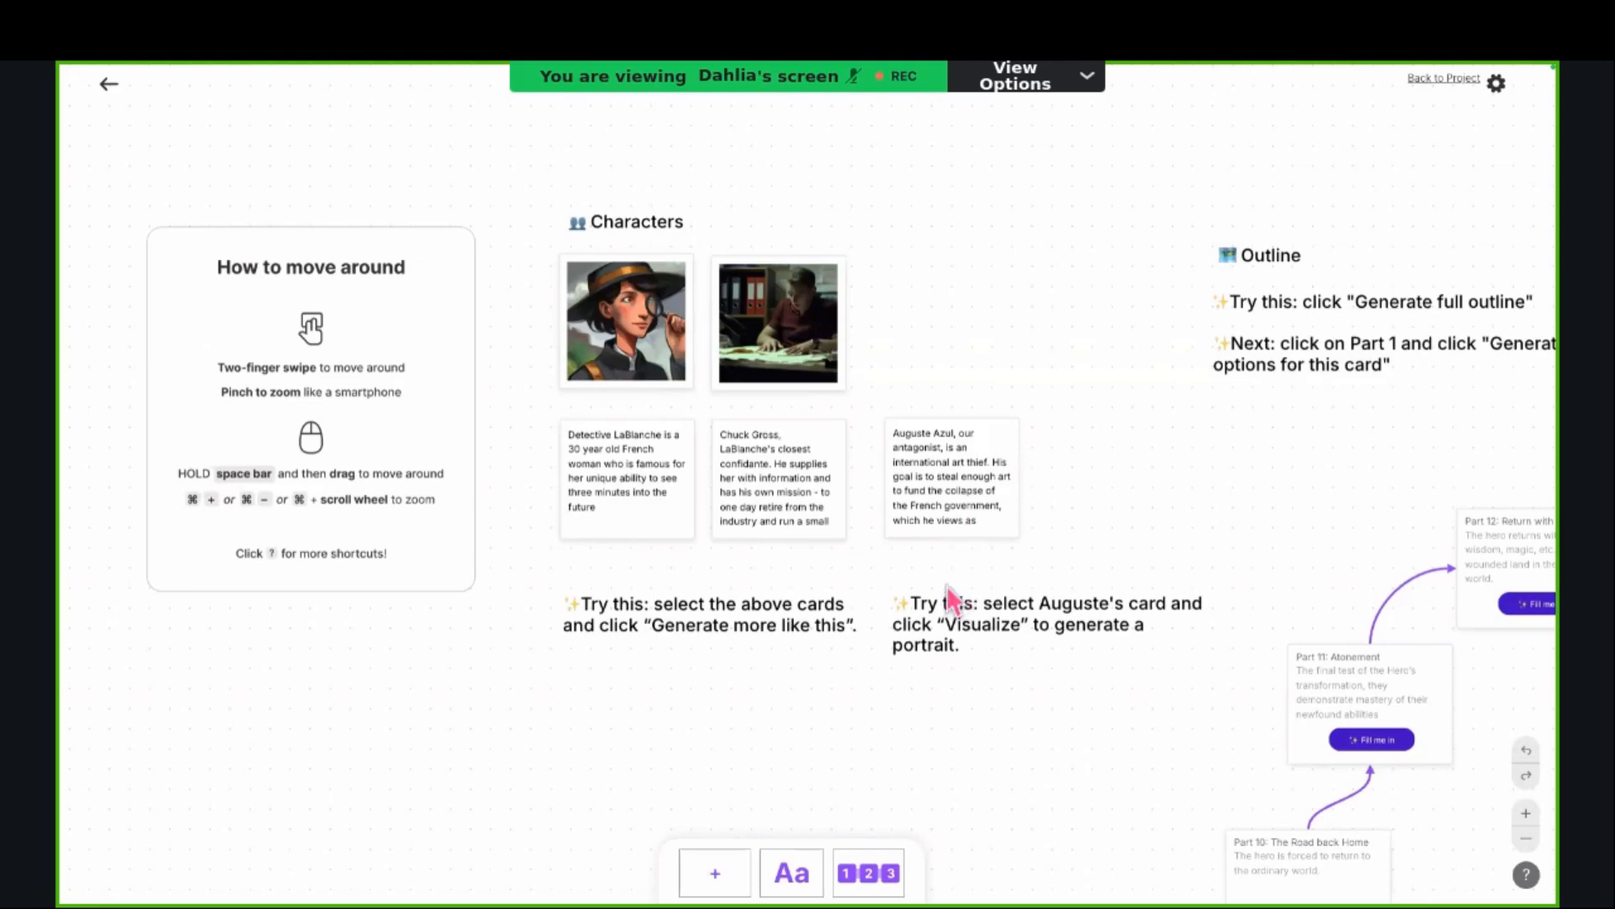
{"action": "scroll", "coordinate": [1002, 543], "scroll_direction": "right", "scroll_amount": 5}
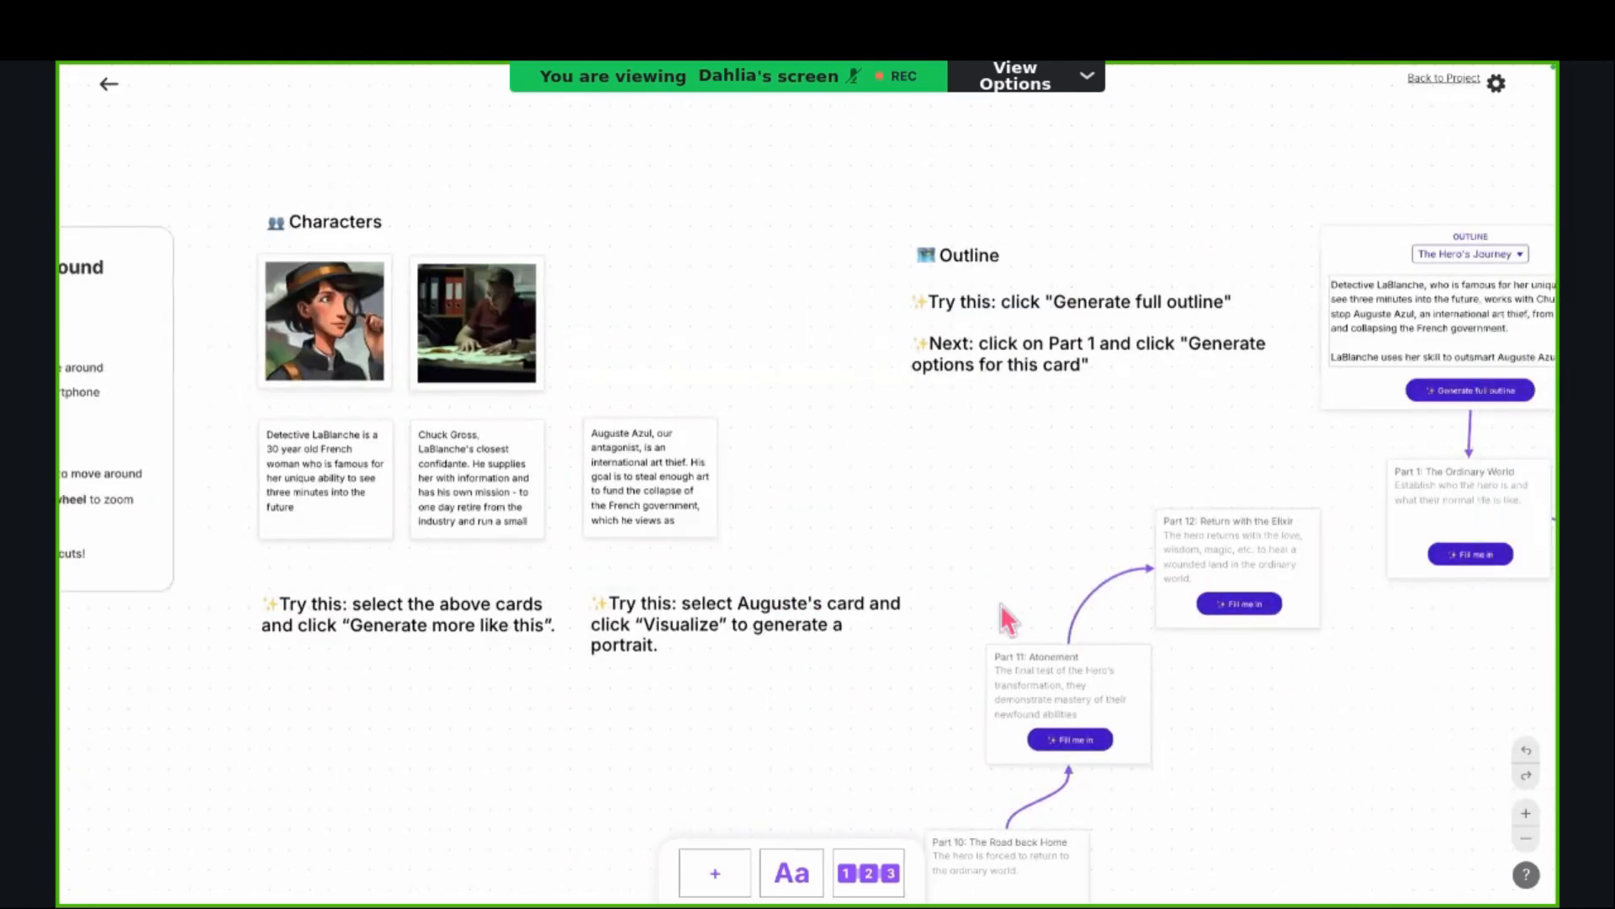
{"action": "scroll", "coordinate": [1001, 604], "scroll_direction": "down", "scroll_amount": 5}
{"action": "scroll", "coordinate": [1002, 604], "scroll_direction": "right", "scroll_amount": 5}
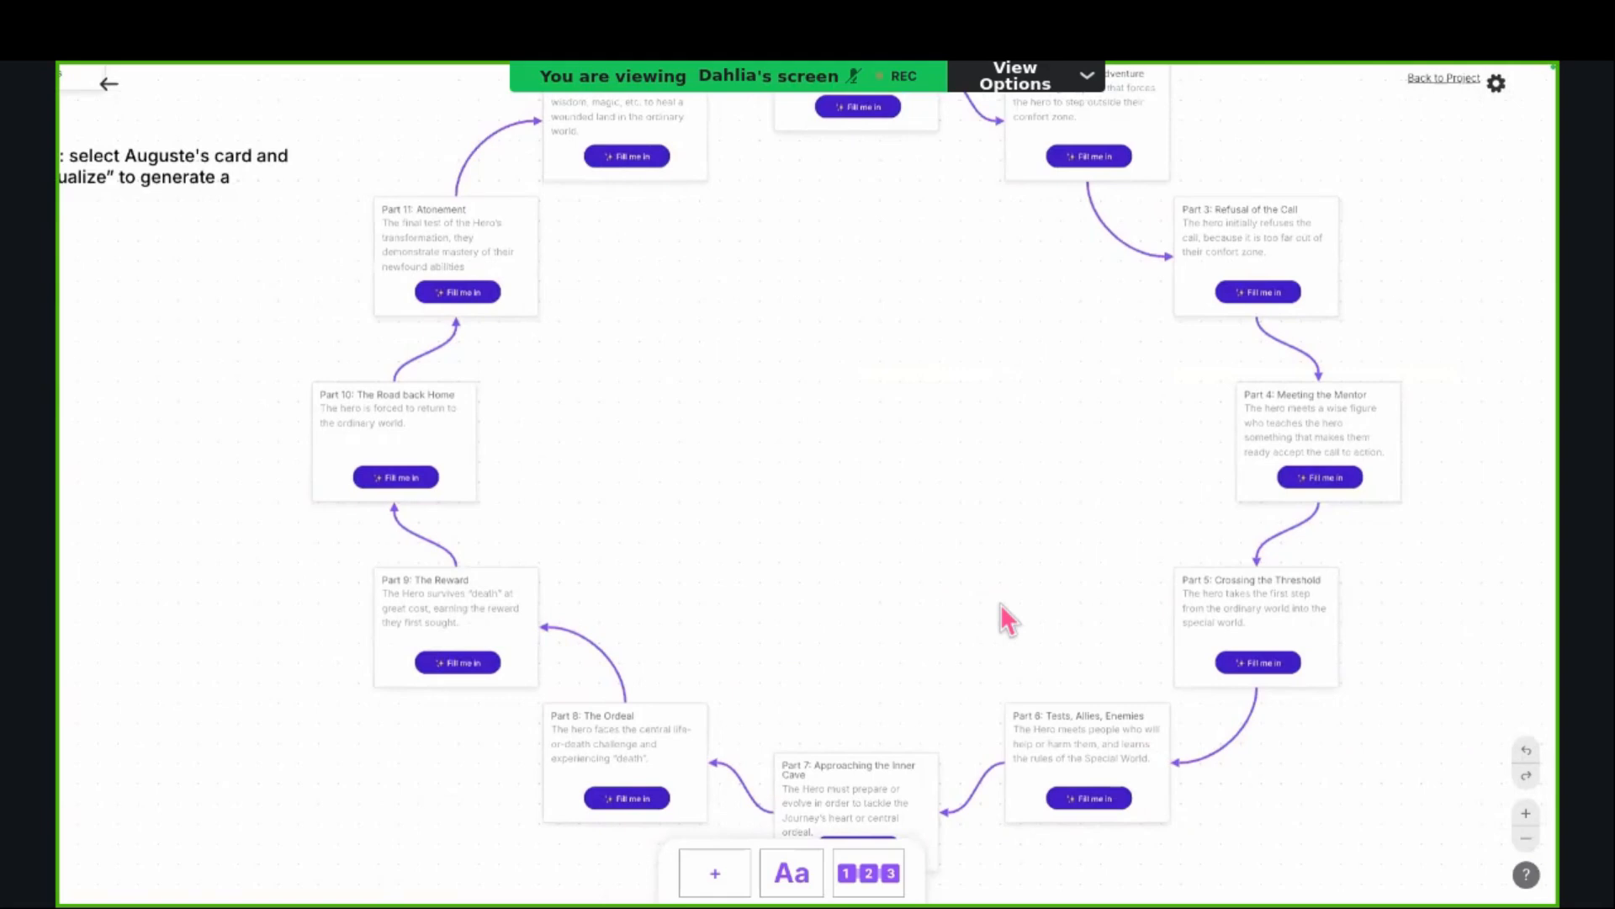
{"action": "scroll", "coordinate": [1001, 604], "scroll_direction": "up", "scroll_amount": 3}
{"action": "scroll", "coordinate": [1002, 604], "scroll_direction": "up", "scroll_amount": 2}
{"action": "scroll", "coordinate": [1001, 605], "scroll_direction": "left", "scroll_amount": 6}
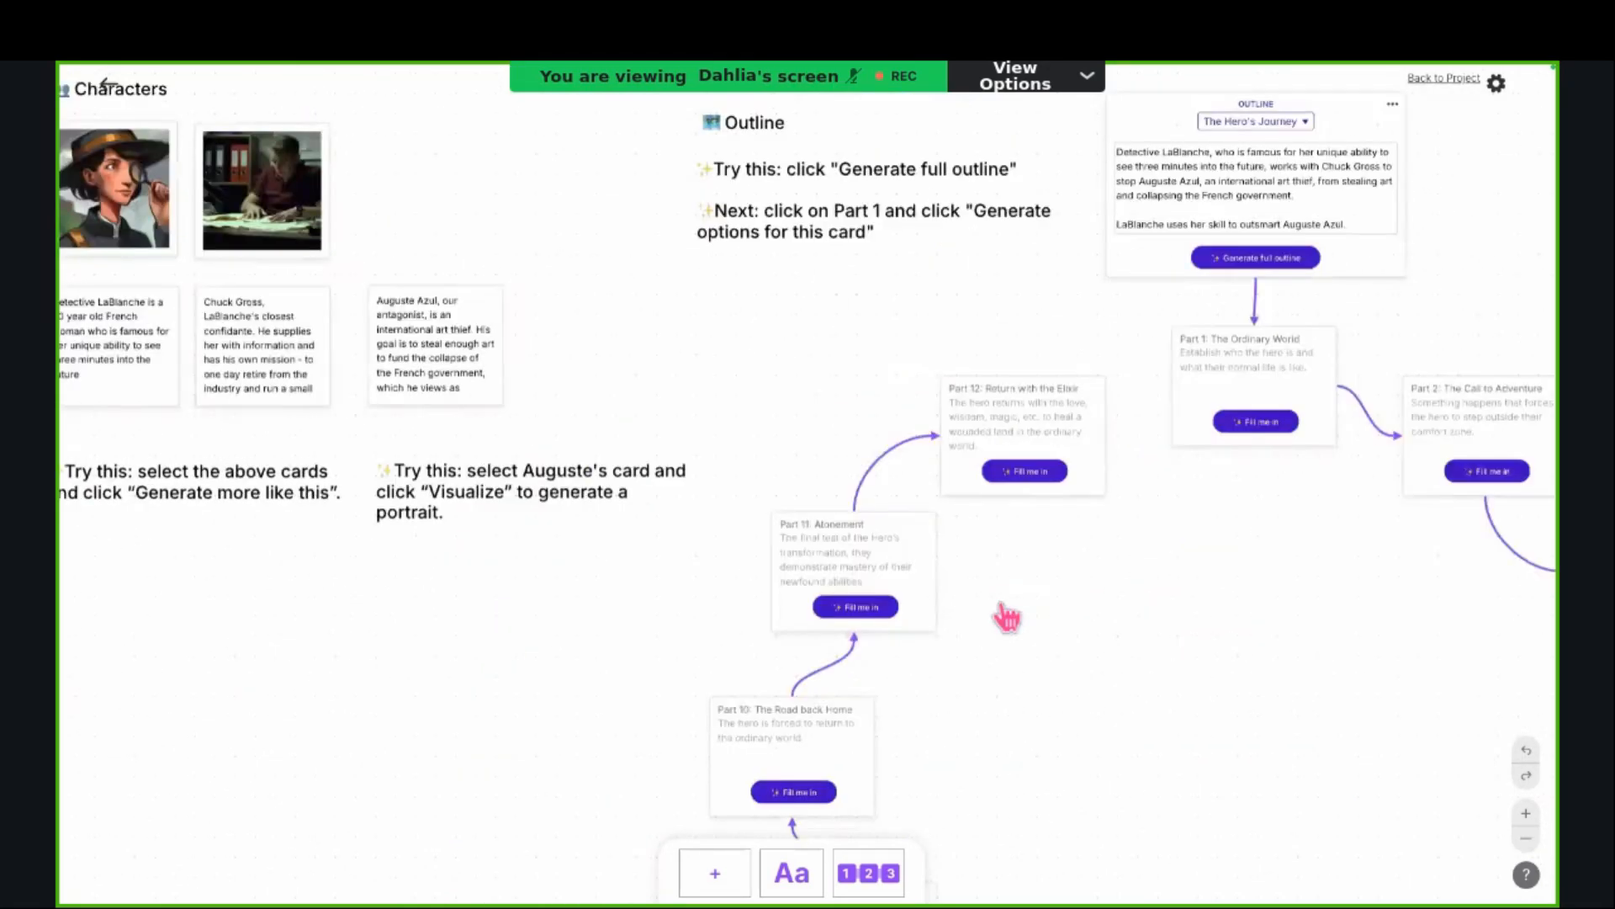
Step: Examine the Canvas character portraits, description cards and the suggestions for generating similar cards or visualizing a portrait
{"action": "scroll", "coordinate": [1005, 619], "scroll_direction": "left", "scroll_amount": 2}
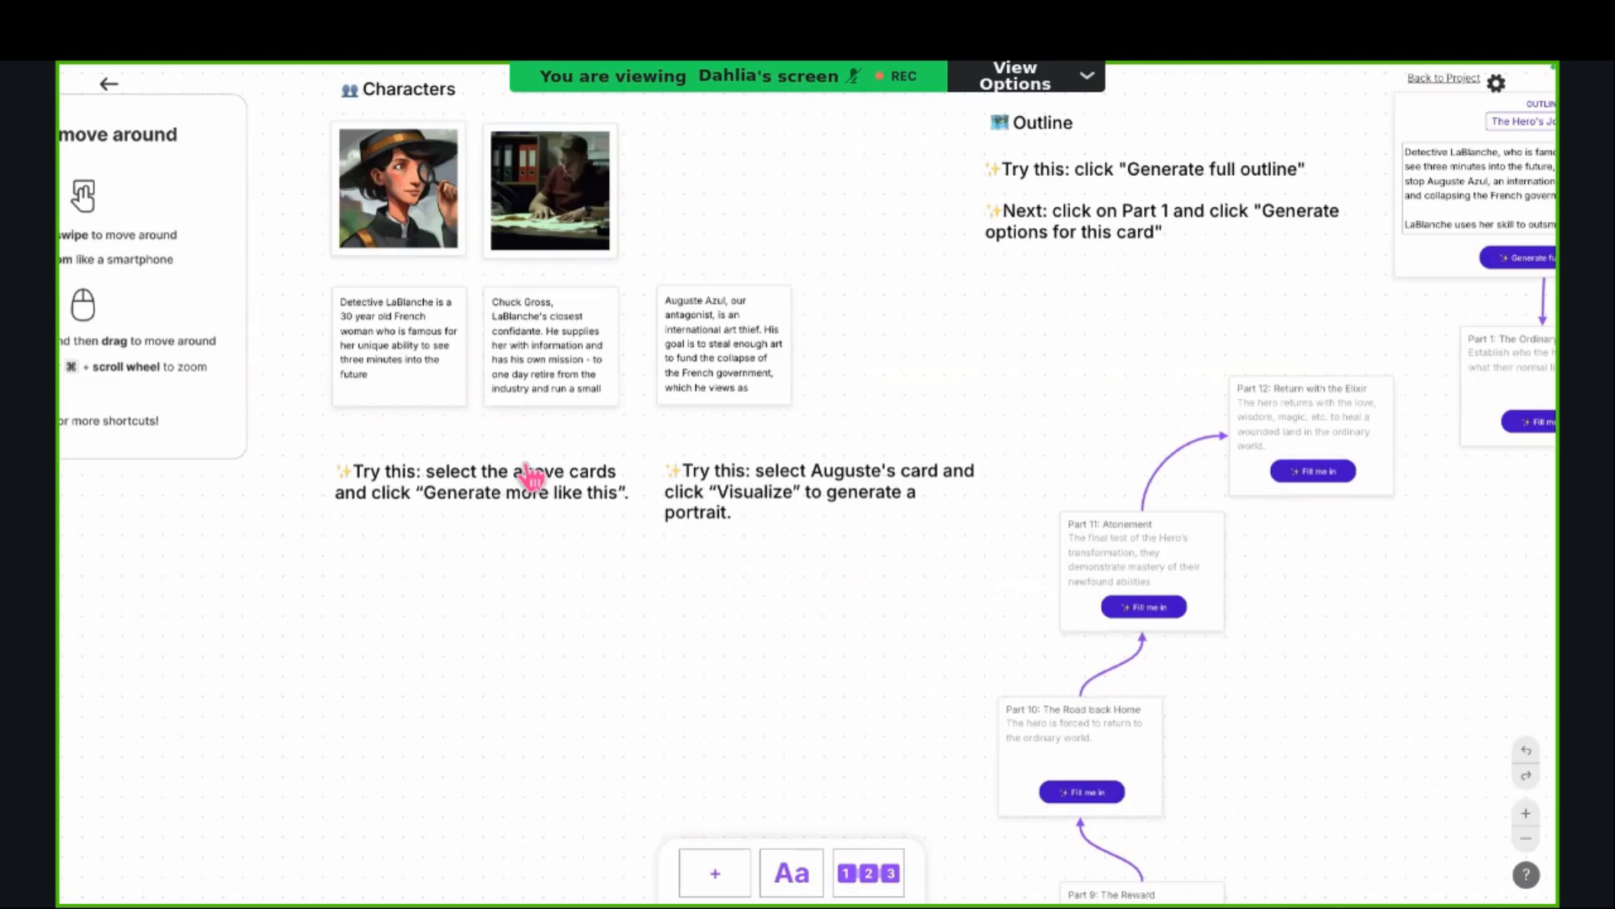
{"action": "mouse_move", "coordinate": [671, 337]}
{"action": "scroll", "coordinate": [658, 550], "scroll_direction": "left", "scroll_amount": 1}
{"action": "scroll", "coordinate": [308, 316], "scroll_direction": "down", "scroll_amount": 2}
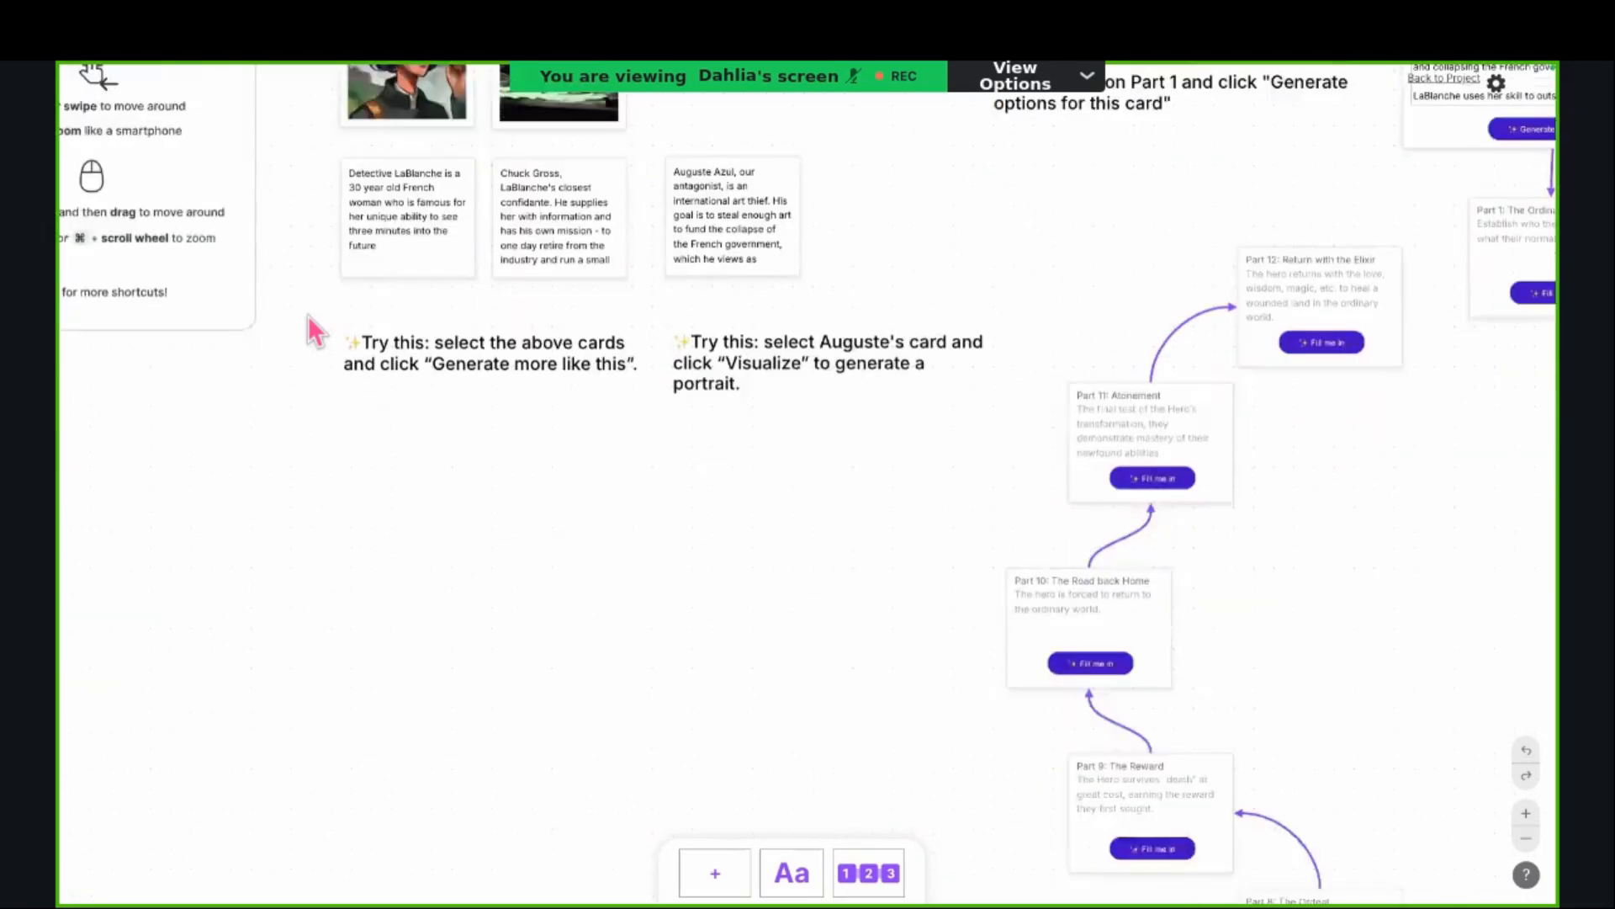
{"action": "scroll", "coordinate": [308, 316], "scroll_direction": "up", "scroll_amount": 2}
{"action": "scroll", "coordinate": [575, 311], "scroll_direction": "up", "scroll_amount": 2}
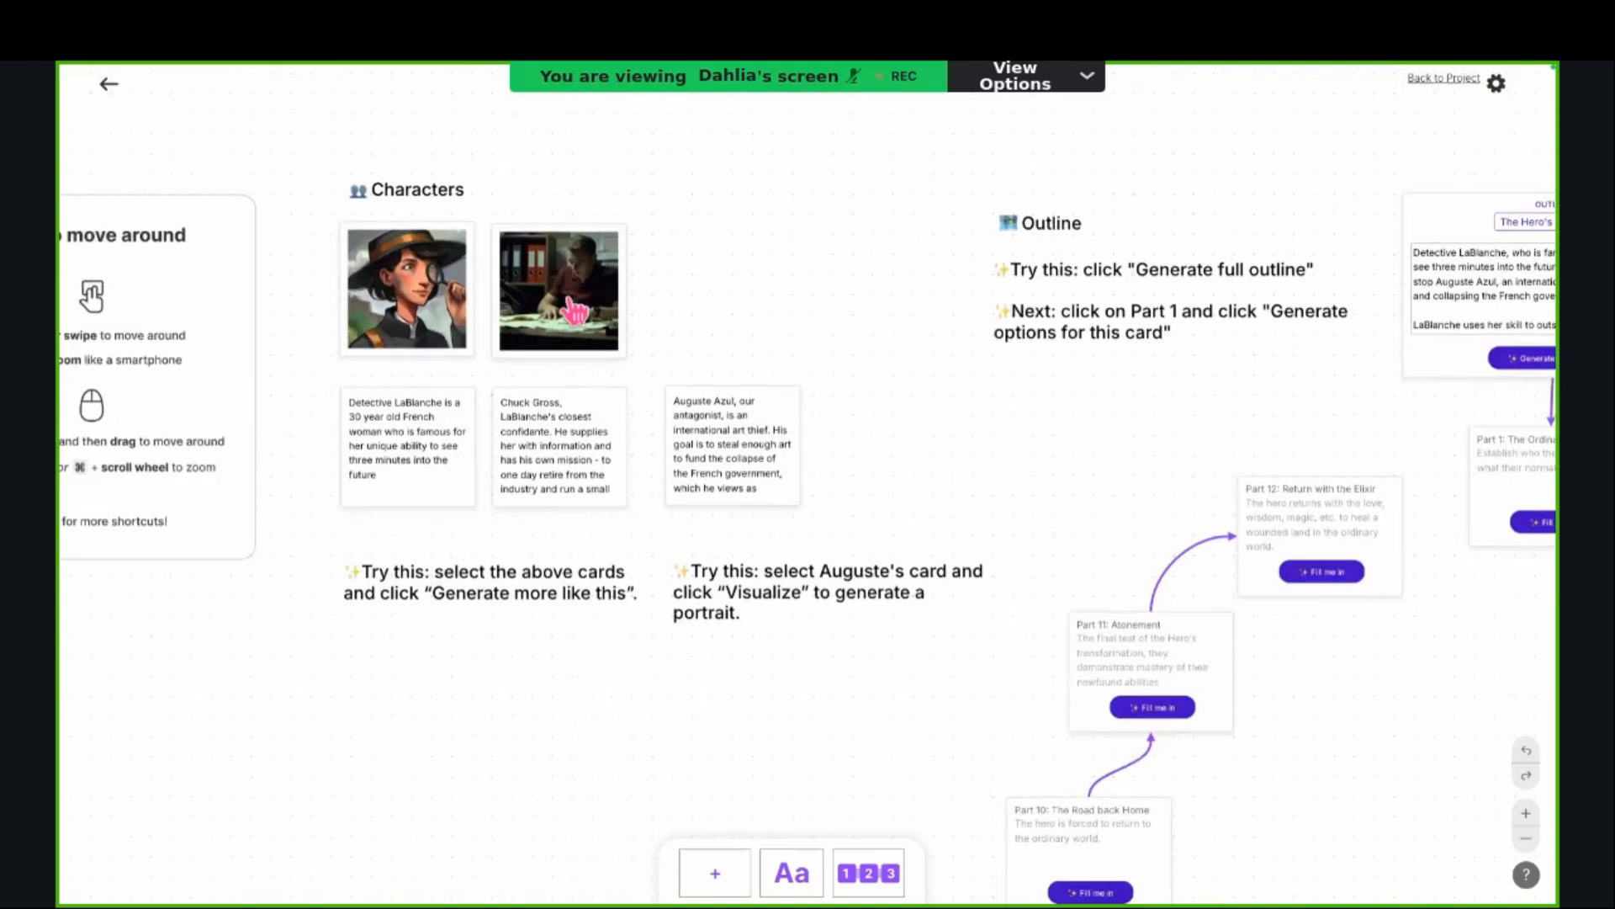
{"action": "scroll", "coordinate": [575, 311], "scroll_direction": "left", "scroll_amount": 5}
{"action": "scroll", "coordinate": [575, 311], "scroll_direction": "right", "scroll_amount": 4}
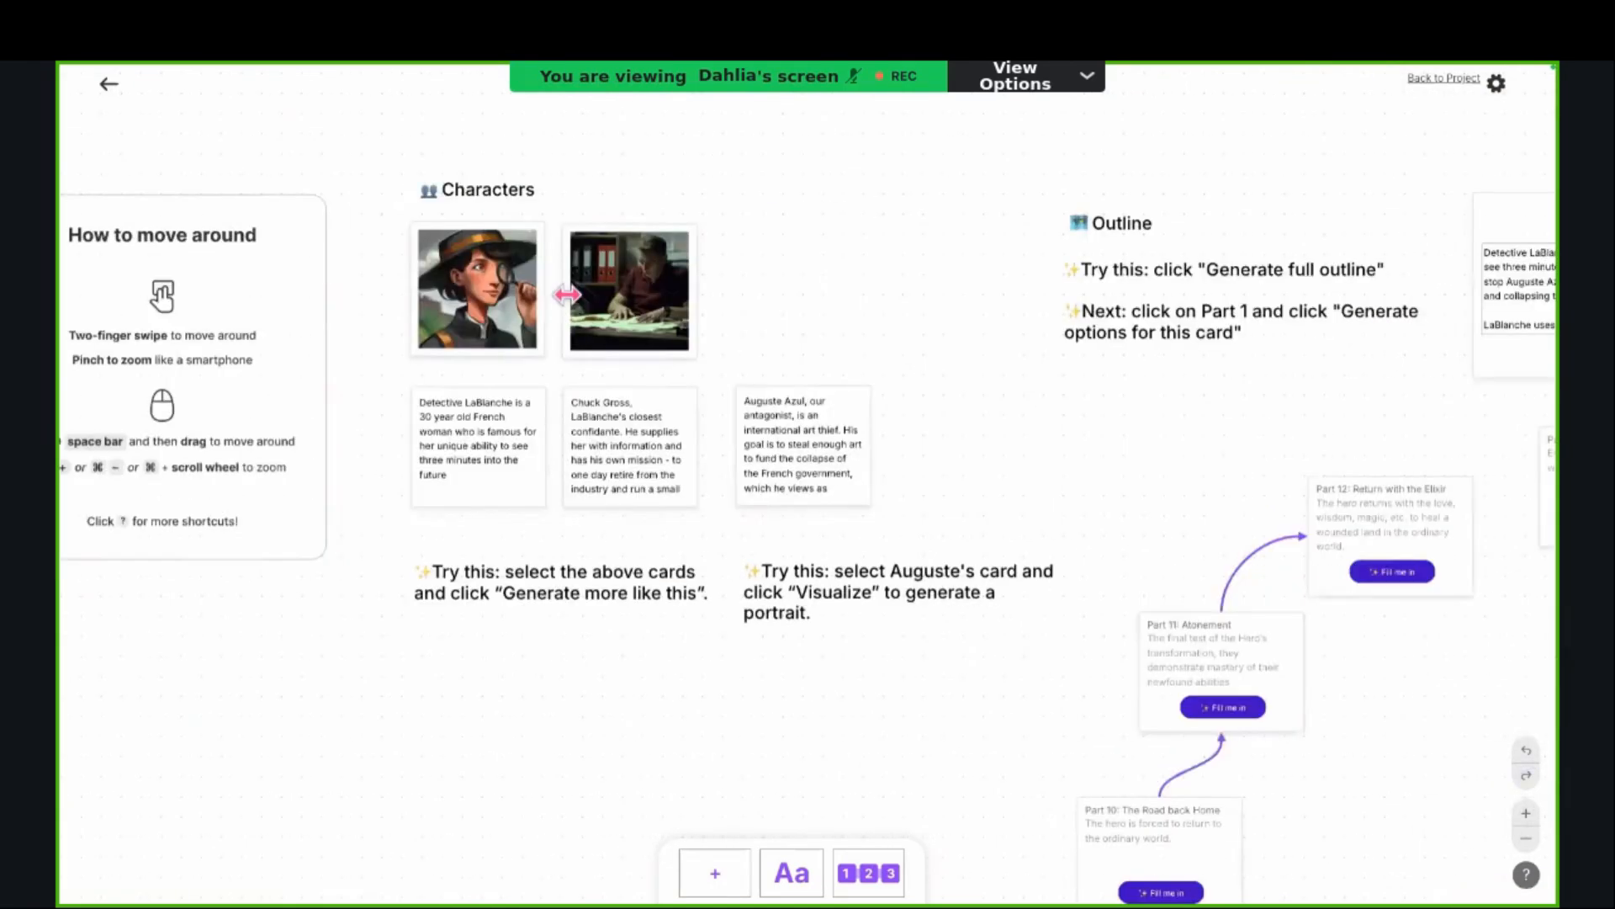
{"action": "scroll", "coordinate": [574, 311], "scroll_direction": "left", "scroll_amount": 1}
{"action": "scroll", "coordinate": [576, 311], "scroll_direction": "down", "scroll_amount": 1}
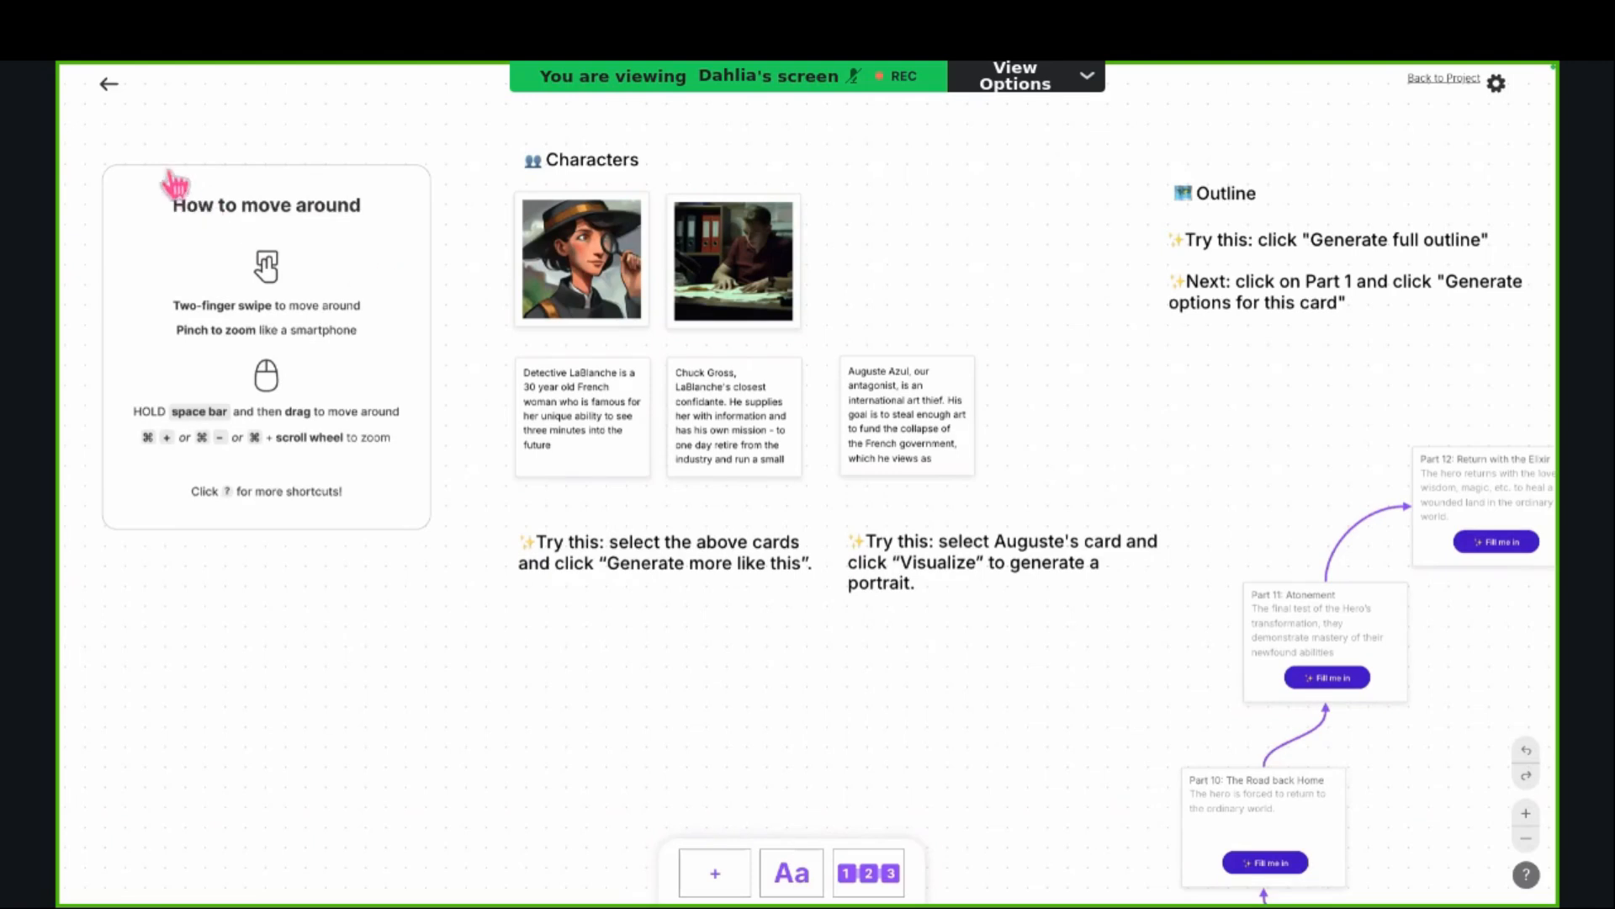
Step: Reopen the project "2025-02-01 Introduction to Sudowrite" from the project overview and hide Chapter 3's Chapter Generator
{"action": "left_click", "coordinate": [107, 85]}
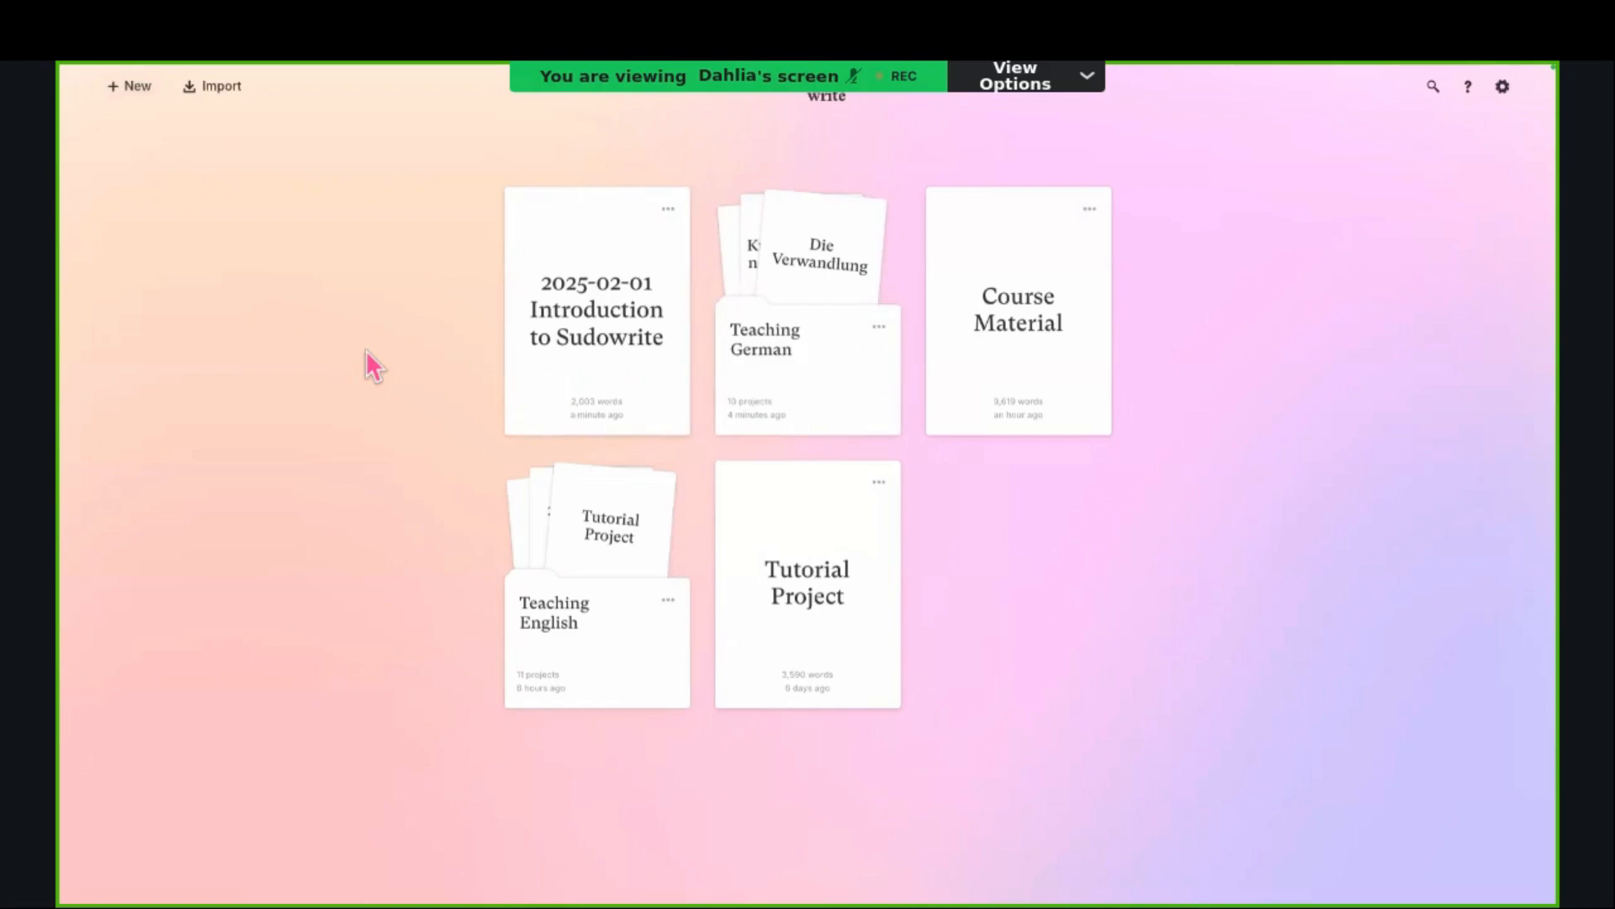
{"action": "left_click", "coordinate": [565, 257]}
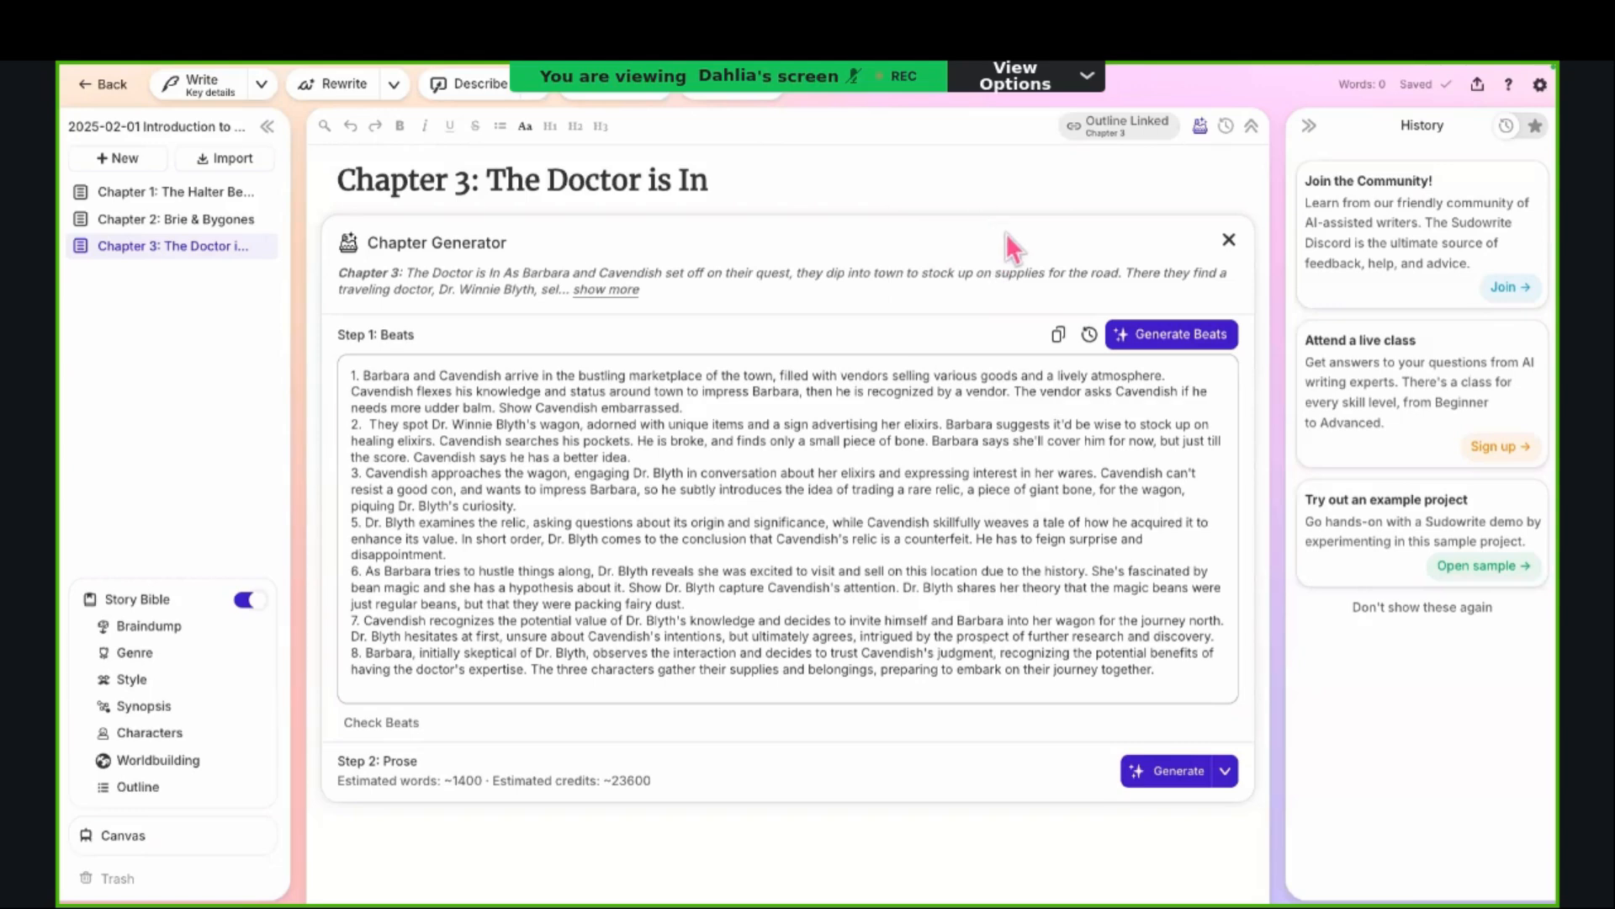
{"action": "left_click", "coordinate": [1201, 127]}
{"action": "left_click", "coordinate": [1200, 127]}
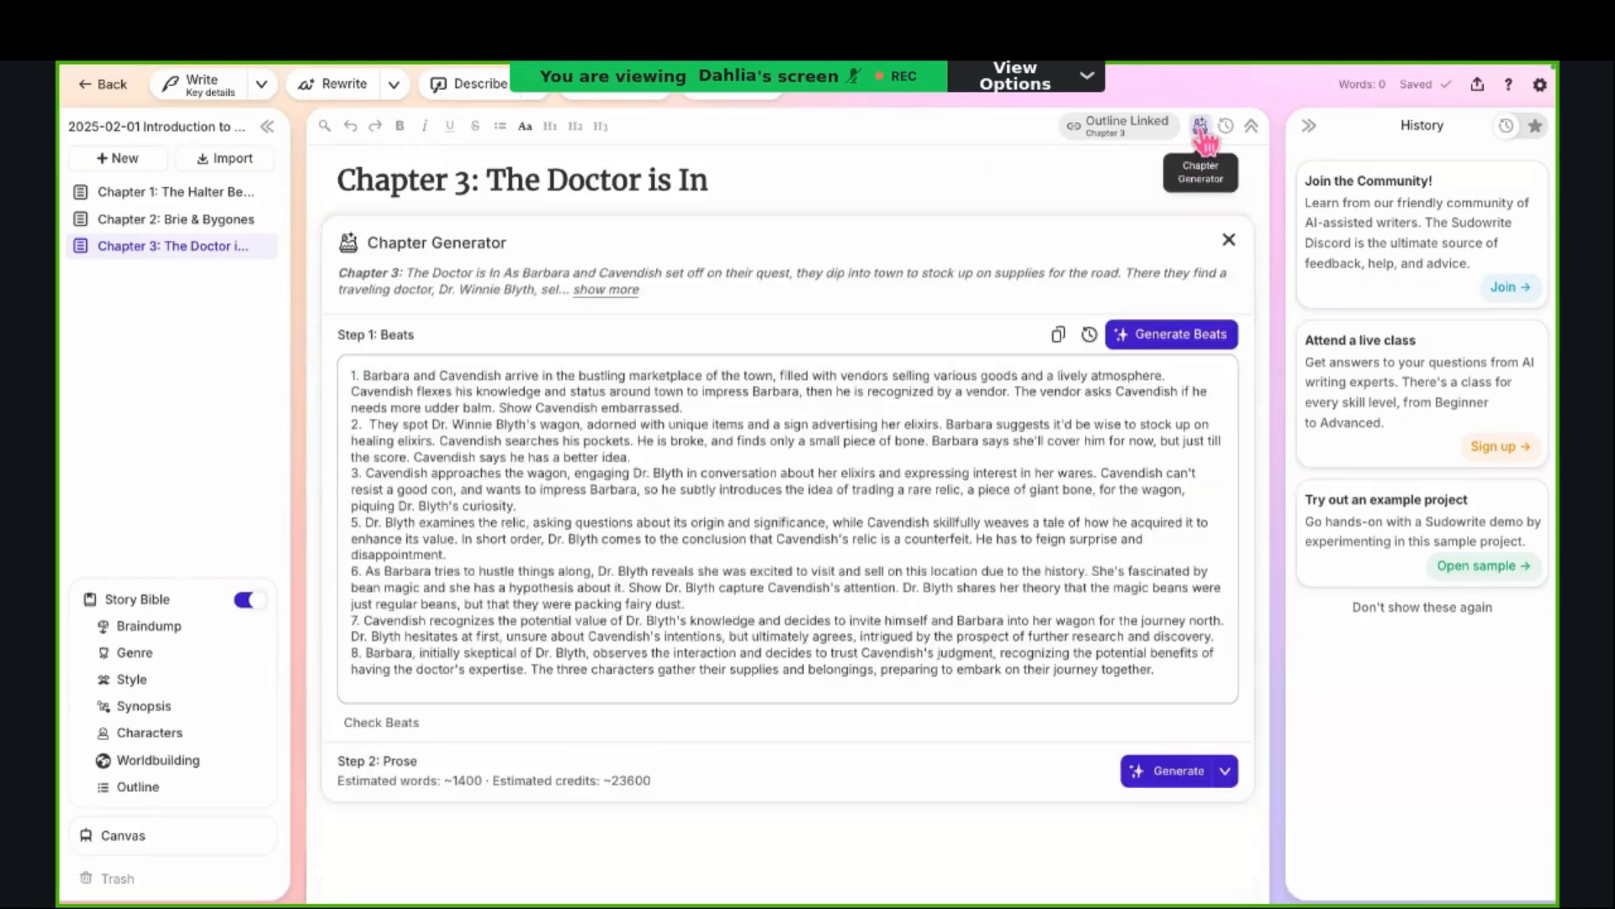
{"action": "left_click", "coordinate": [1200, 127]}
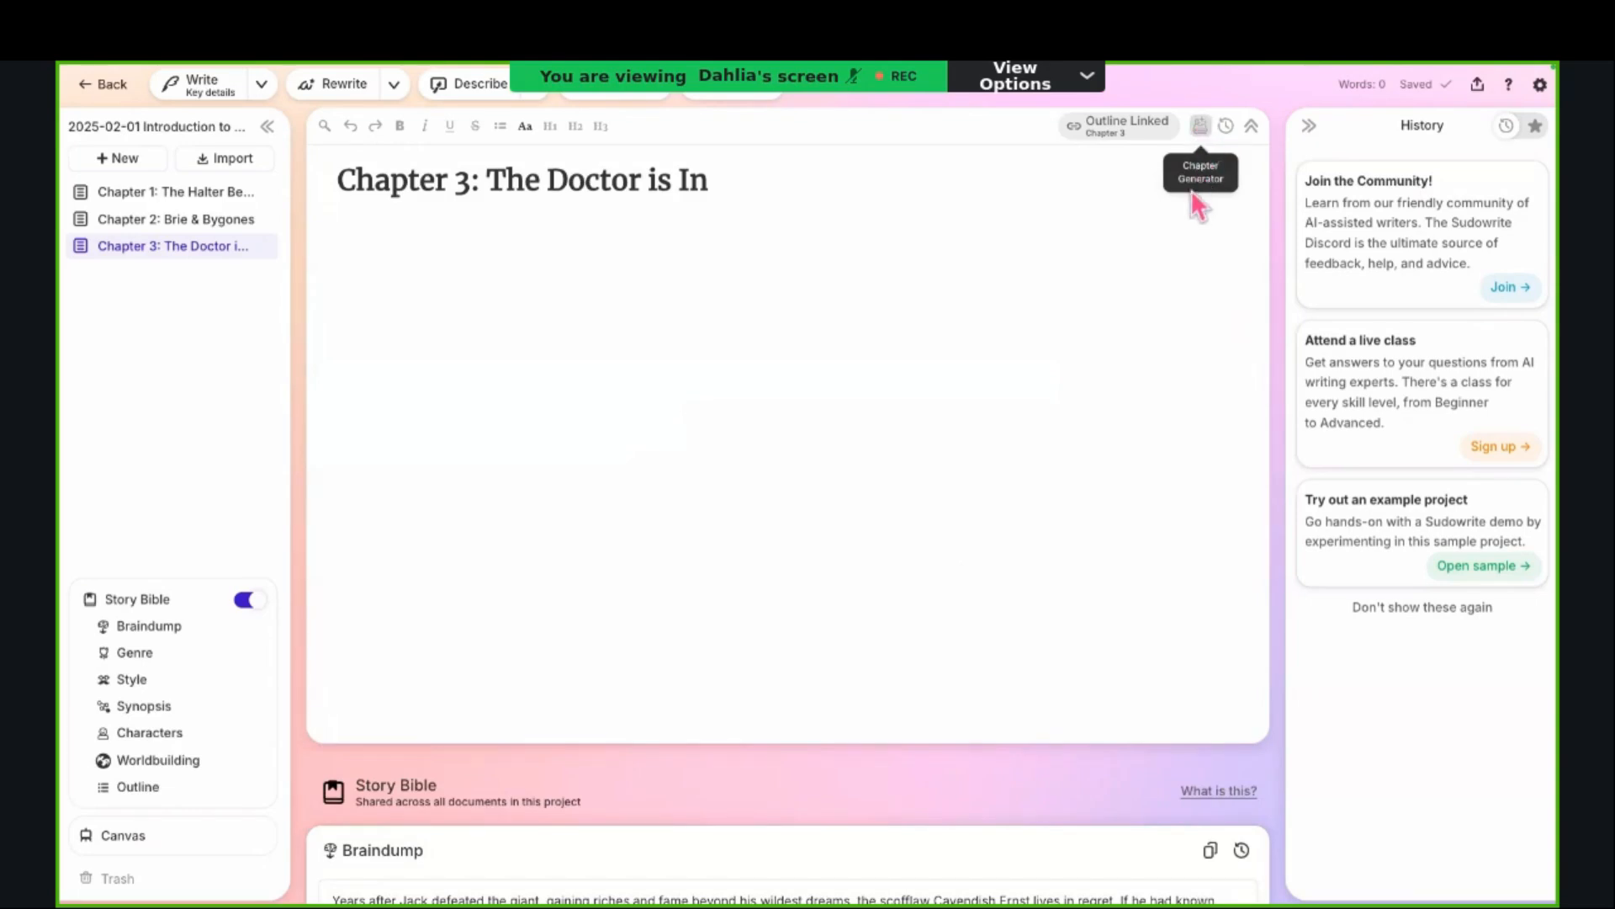
{"action": "left_click", "coordinate": [1203, 128]}
{"action": "left_click", "coordinate": [1203, 131]}
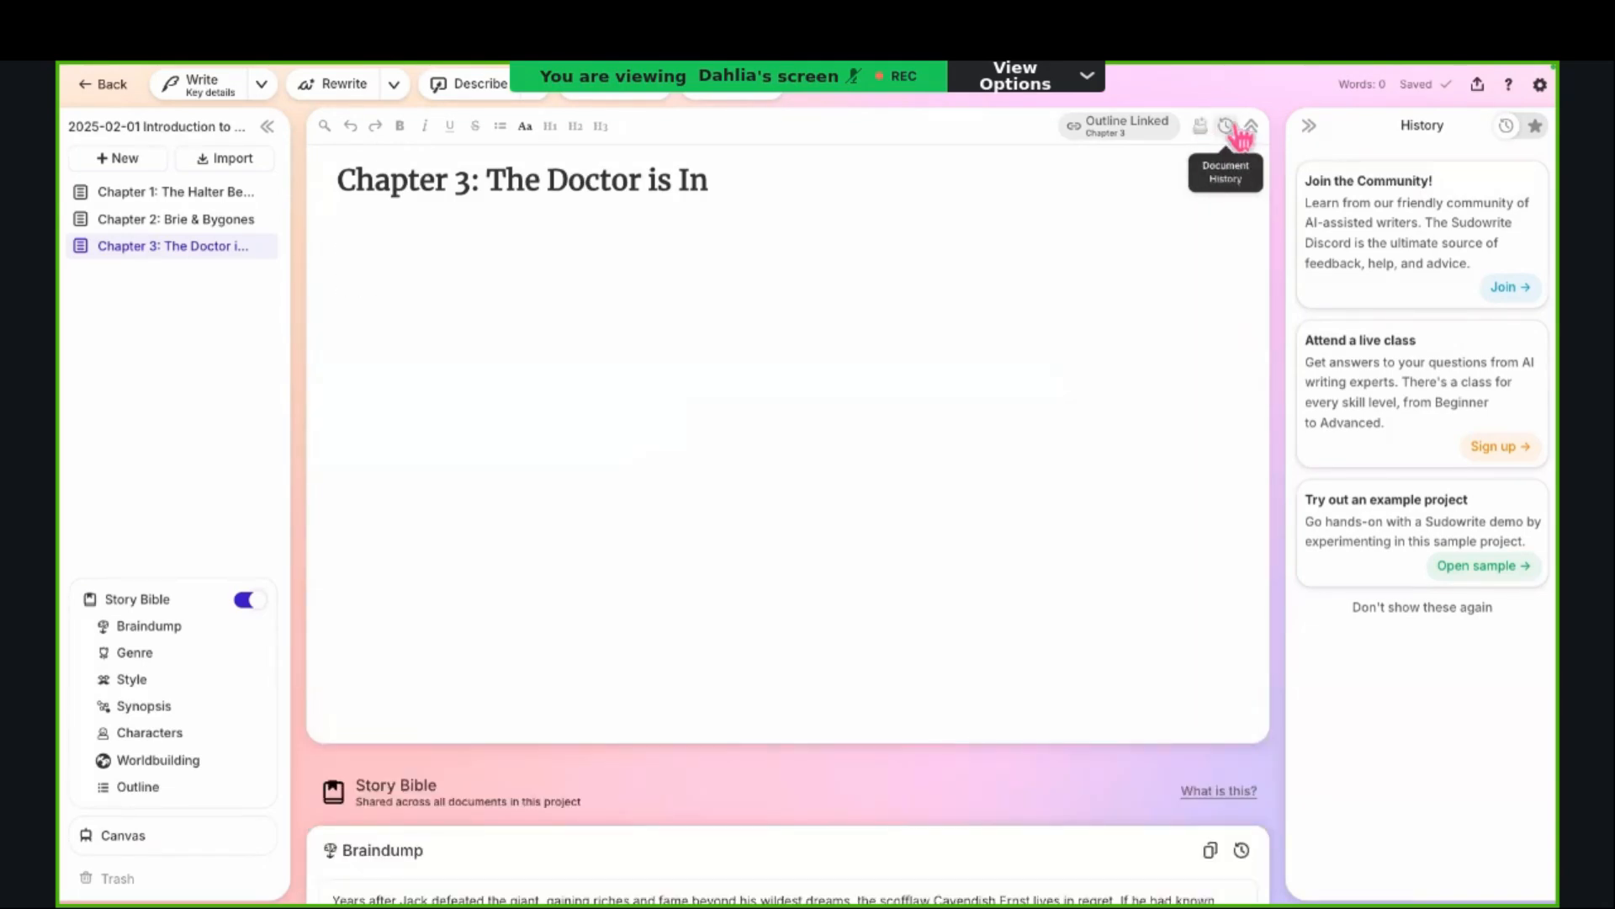
Step: View the Document History of Chapter 3, close it and look over the empty chapter page
{"action": "left_click", "coordinate": [1225, 126]}
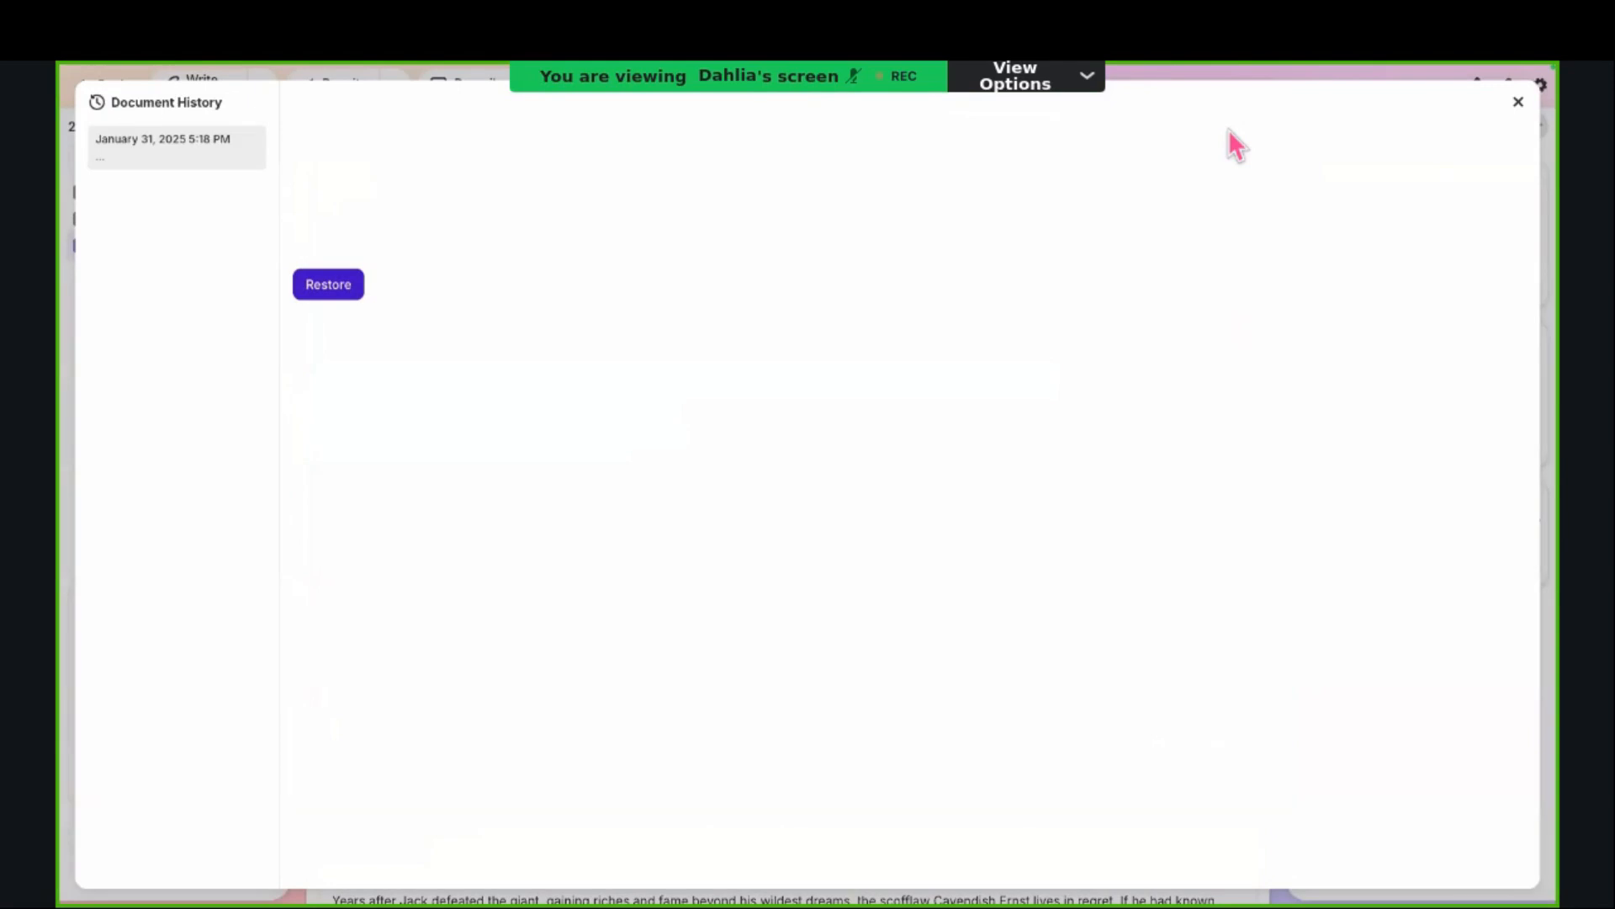
{"action": "left_click", "coordinate": [1518, 102]}
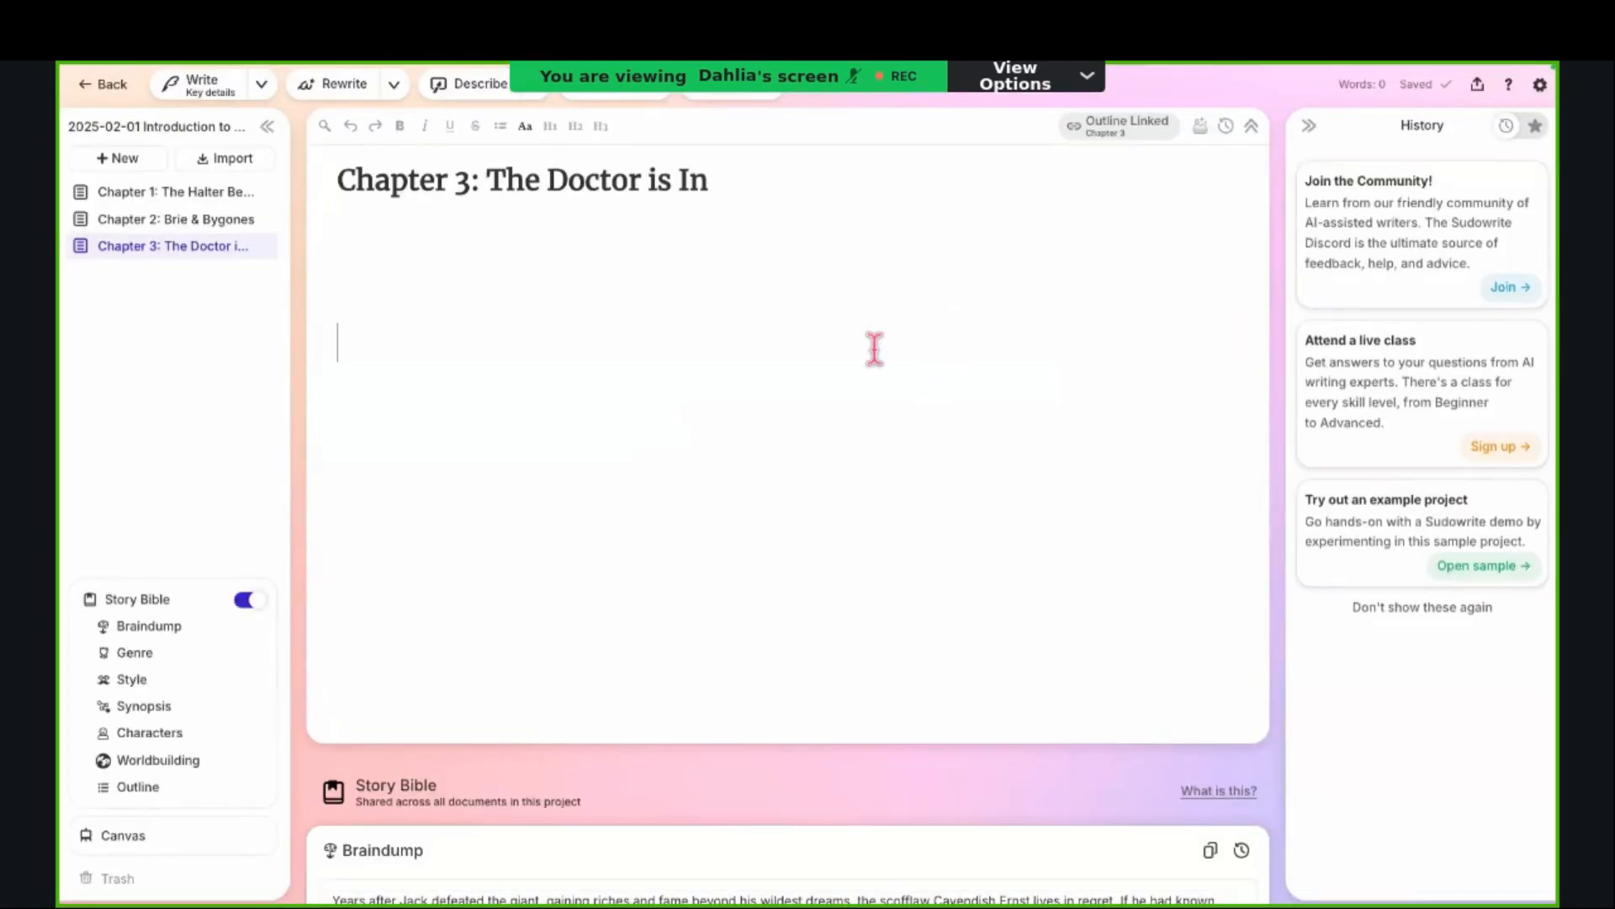
{"action": "scroll", "coordinate": [842, 436], "scroll_direction": "down", "scroll_amount": 3}
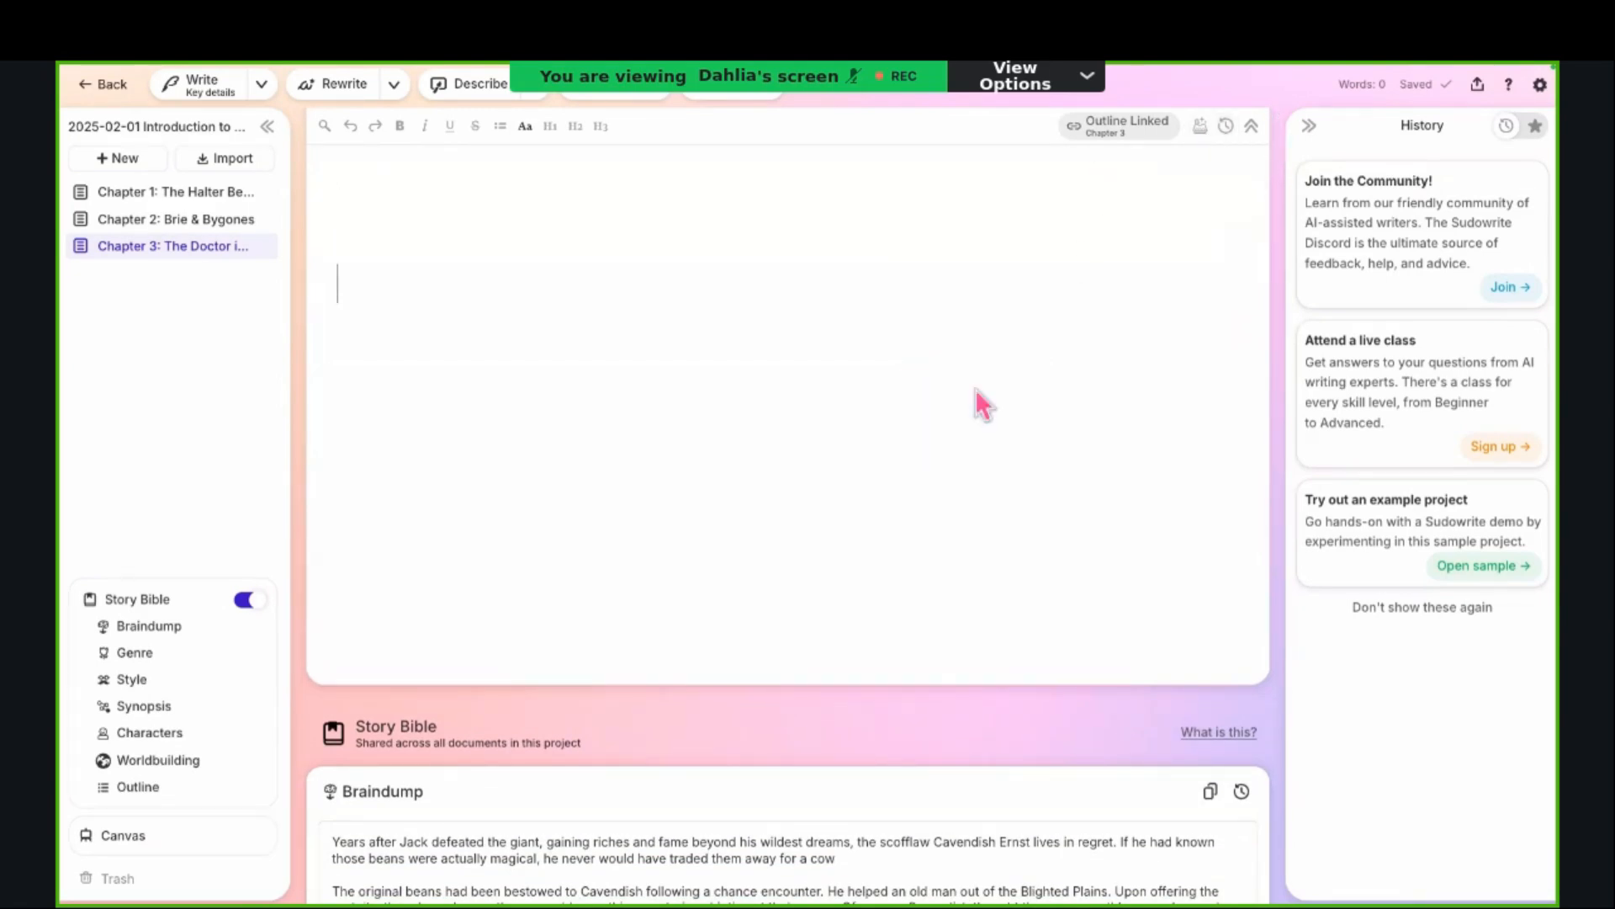
{"action": "scroll", "coordinate": [964, 442], "scroll_direction": "down", "scroll_amount": 3}
{"action": "scroll", "coordinate": [959, 442], "scroll_direction": "up", "scroll_amount": 2}
{"action": "scroll", "coordinate": [955, 431], "scroll_direction": "up", "scroll_amount": 2}
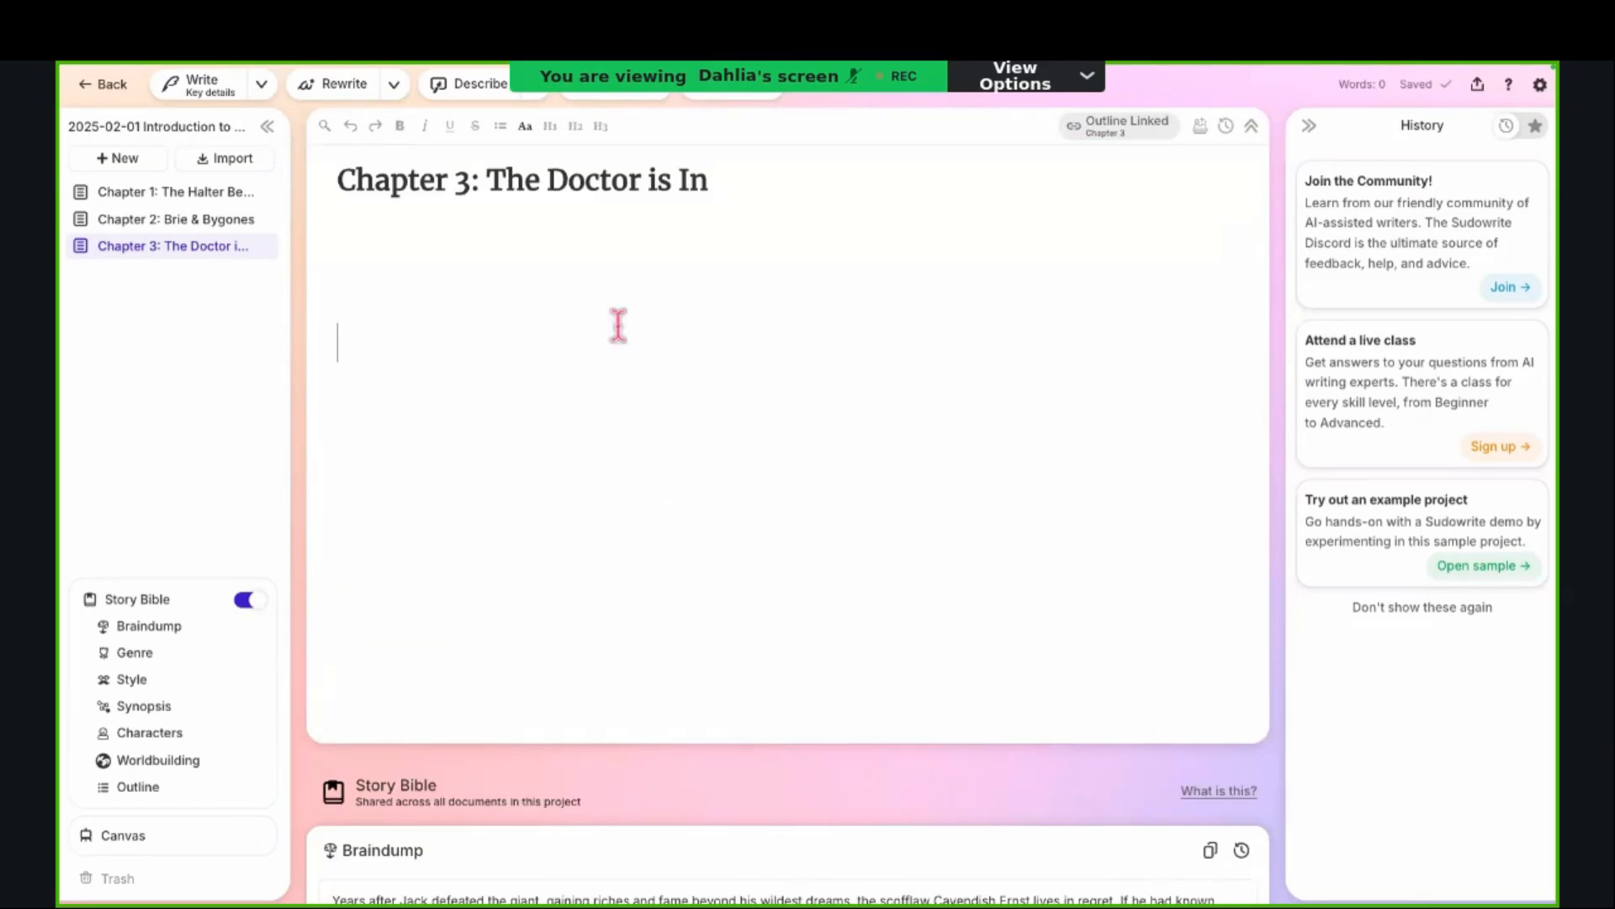
Step: Place the cursor in Chapter 3's body and show Find and Replace briefly before closing it
{"action": "left_click", "coordinate": [396, 264]}
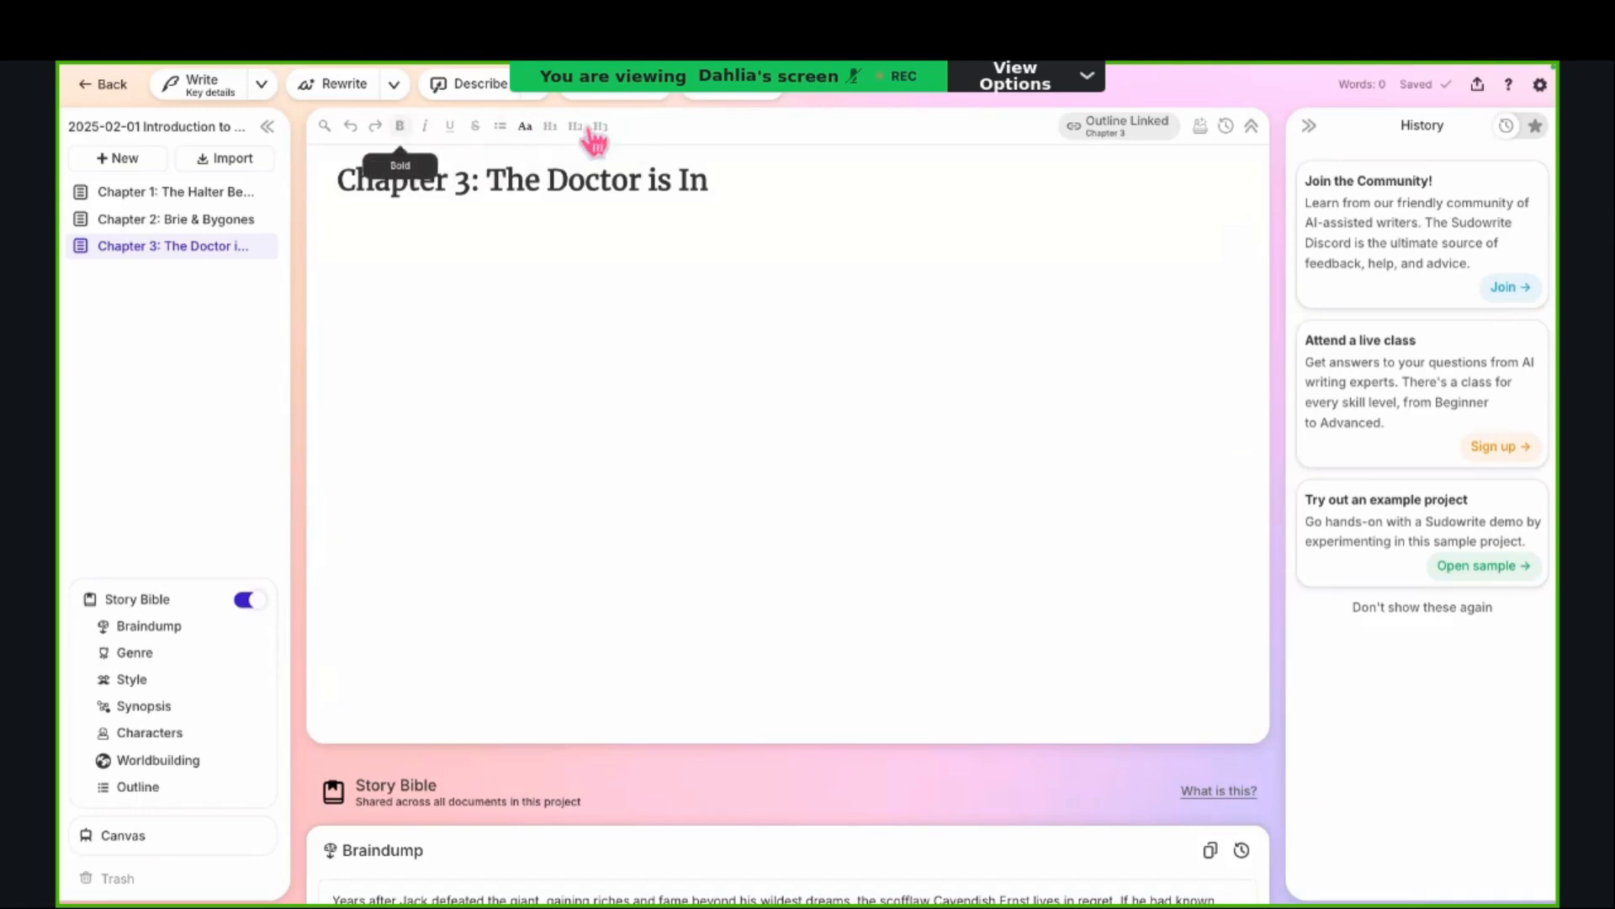
{"action": "left_click", "coordinate": [323, 128]}
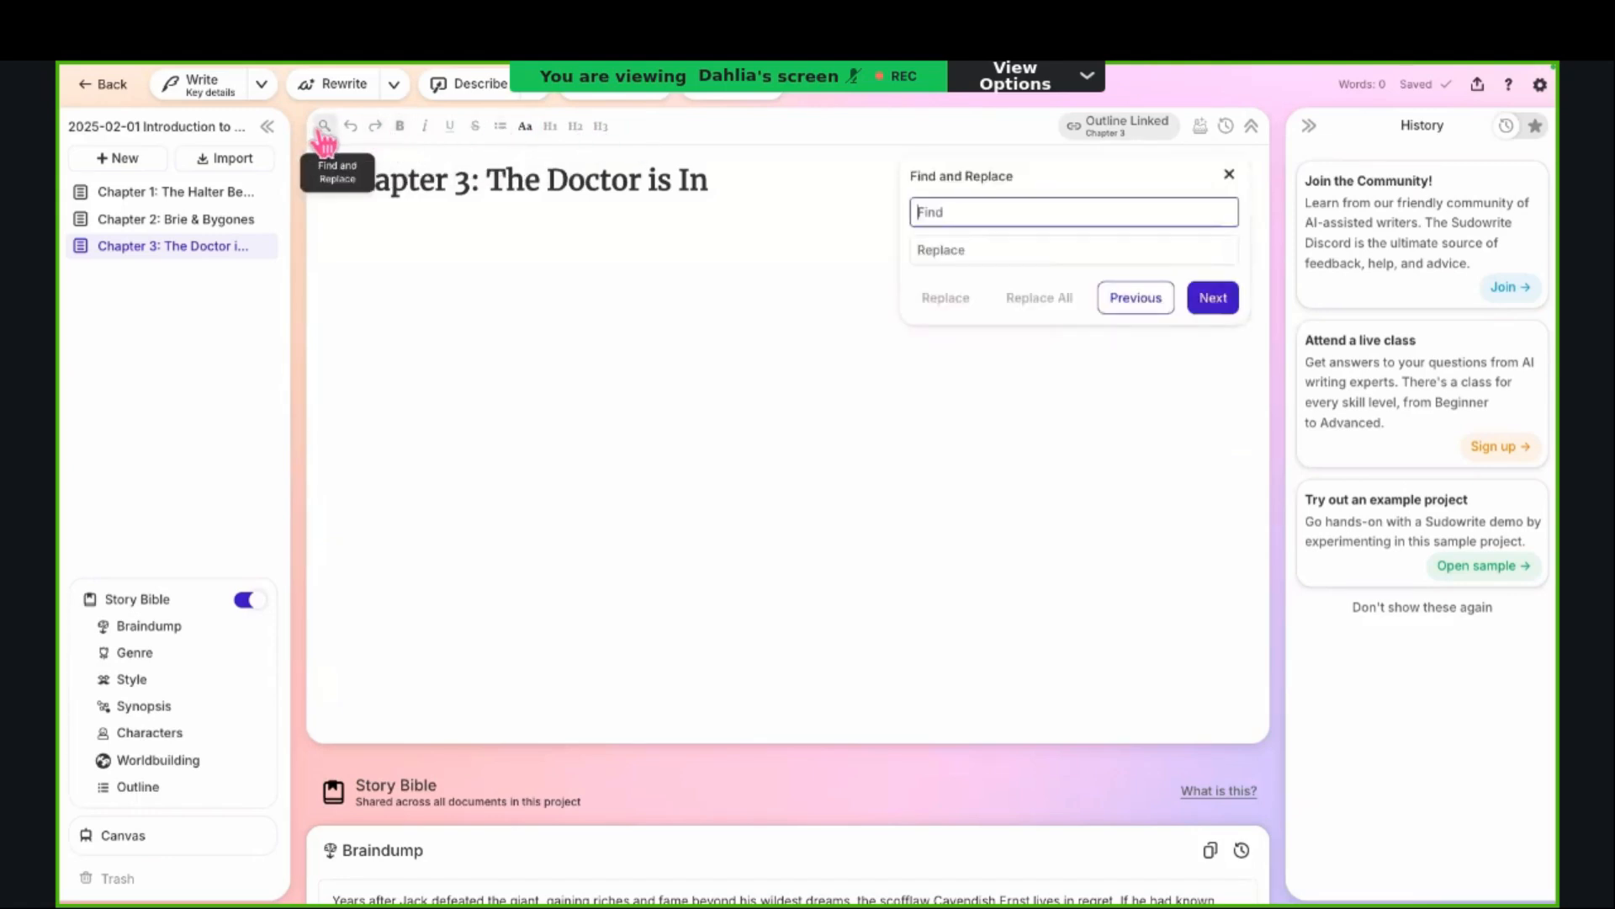
{"action": "left_click", "coordinate": [324, 128]}
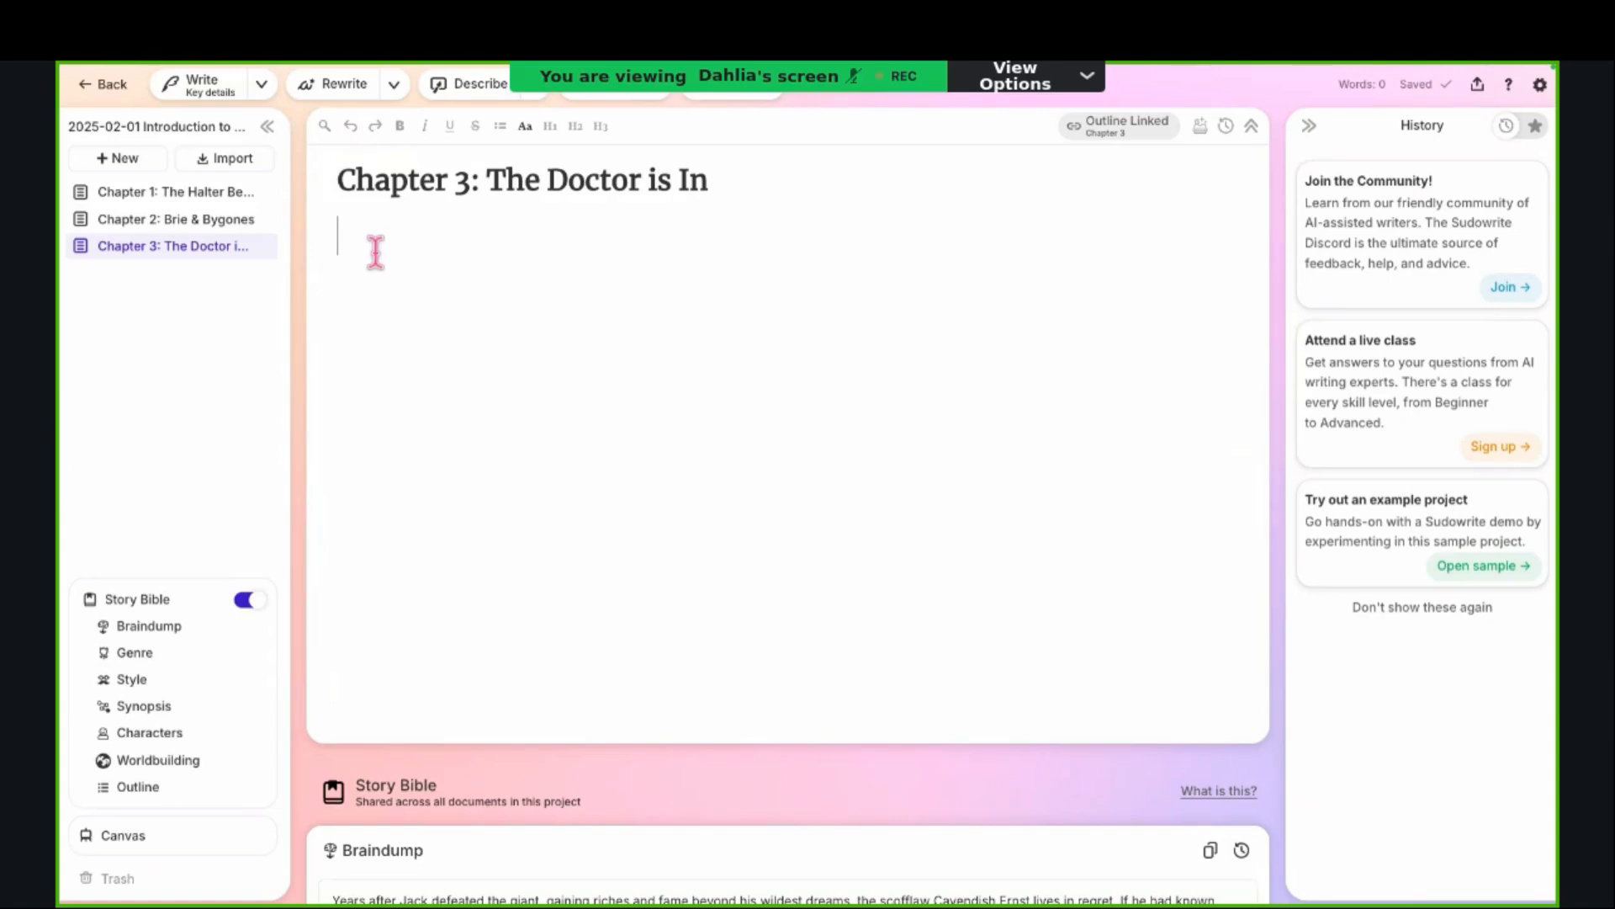
Step: Look through the Story Bible sections below Chapter 3, from Braindump to Characters, and return to the chapter title
{"action": "scroll", "coordinate": [945, 577], "scroll_direction": "down", "scroll_amount": 2}
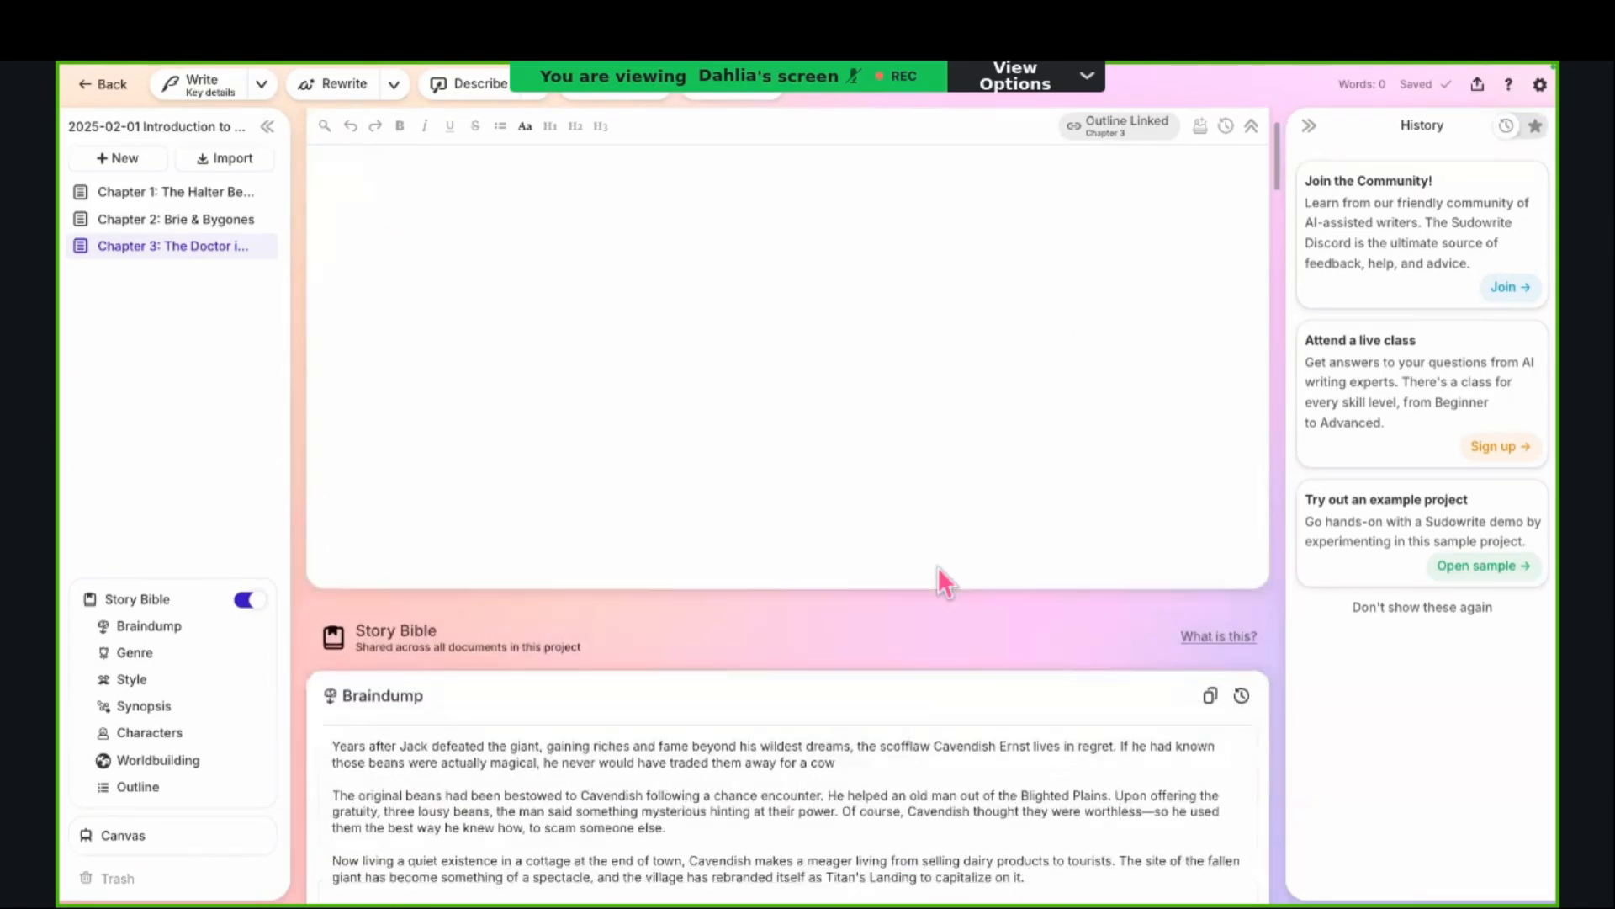
{"action": "scroll", "coordinate": [908, 516], "scroll_direction": "up", "scroll_amount": 2}
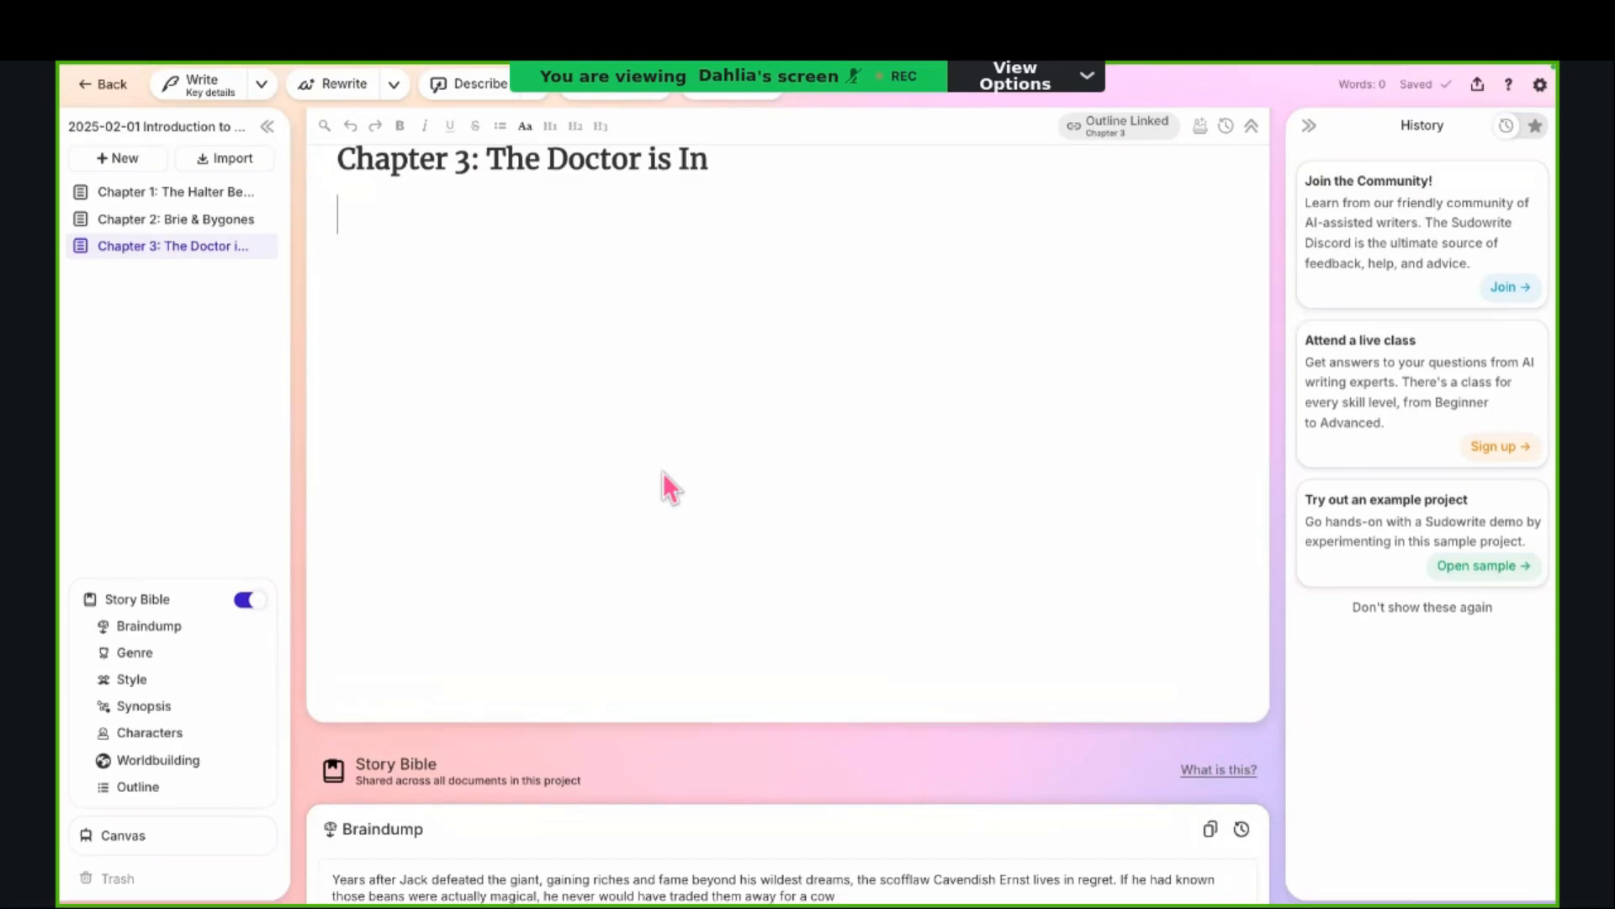
{"action": "scroll", "coordinate": [663, 472], "scroll_direction": "down", "scroll_amount": 7}
{"action": "scroll", "coordinate": [663, 472], "scroll_direction": "down", "scroll_amount": 8}
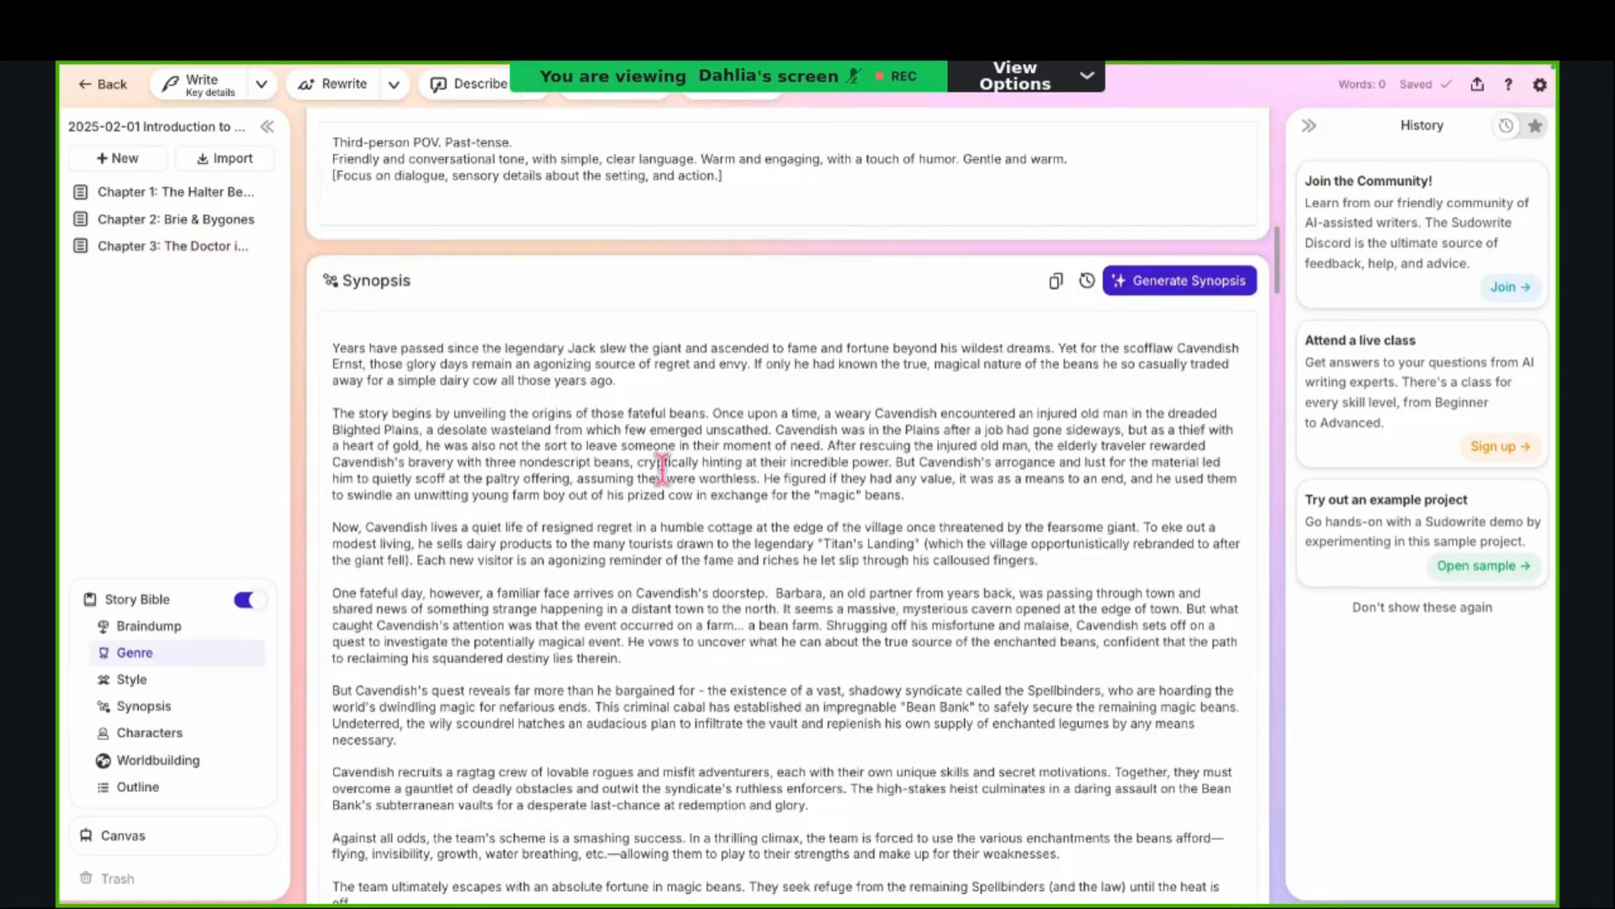
{"action": "scroll", "coordinate": [663, 470], "scroll_direction": "down", "scroll_amount": 20}
{"action": "scroll", "coordinate": [663, 469], "scroll_direction": "up", "scroll_amount": 18}
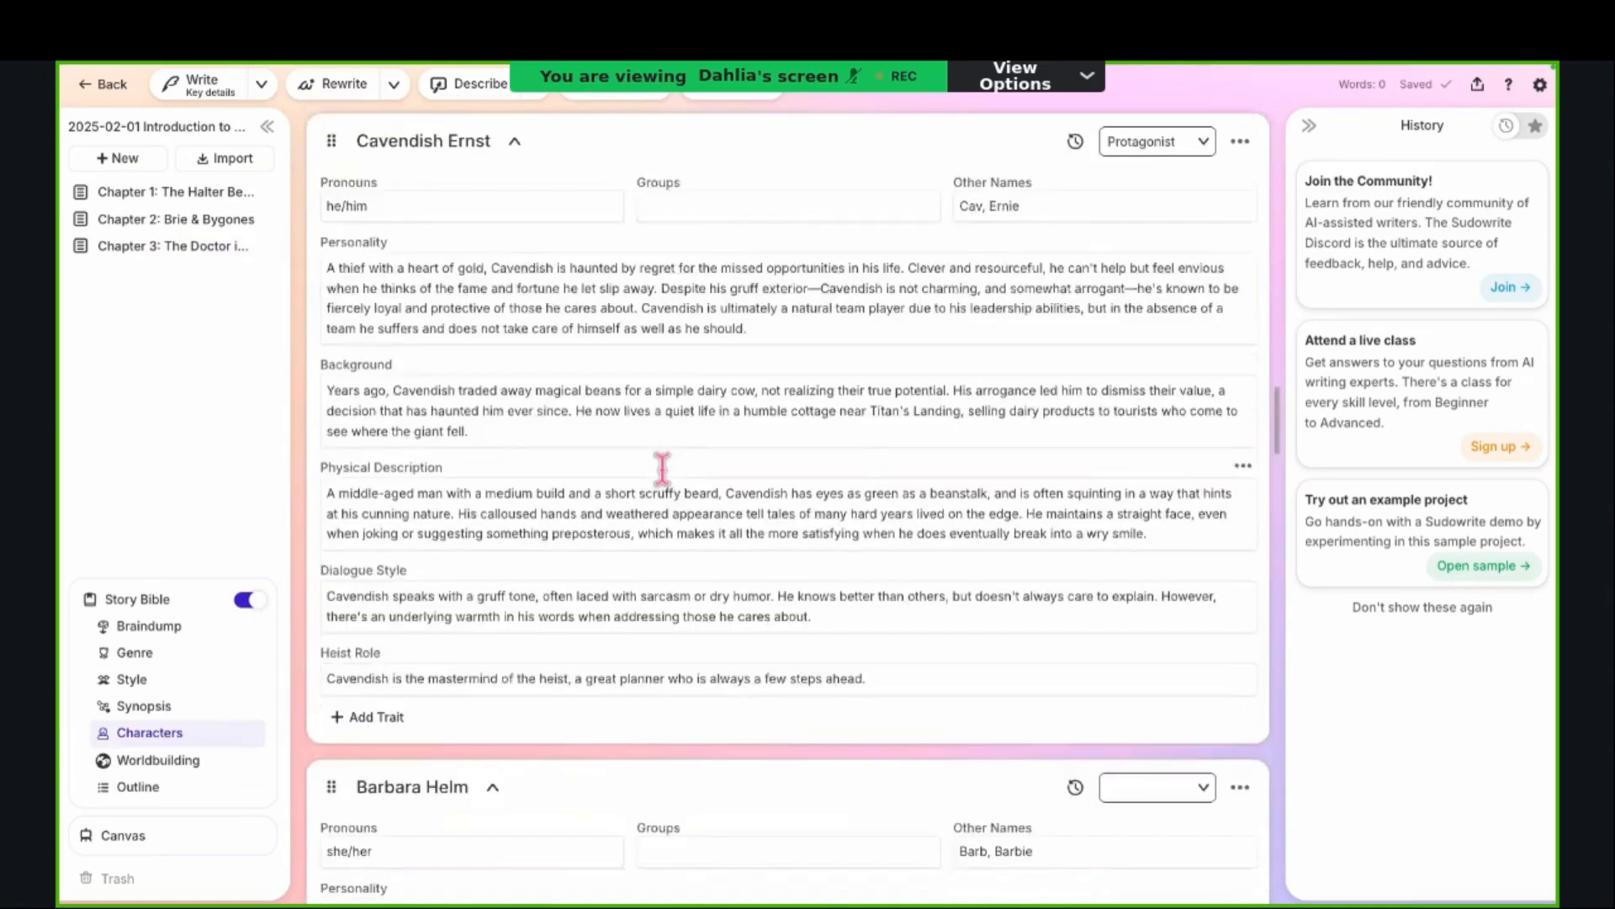
{"action": "scroll", "coordinate": [663, 468], "scroll_direction": "up", "scroll_amount": 15}
{"action": "scroll", "coordinate": [663, 472], "scroll_direction": "up", "scroll_amount": 12}
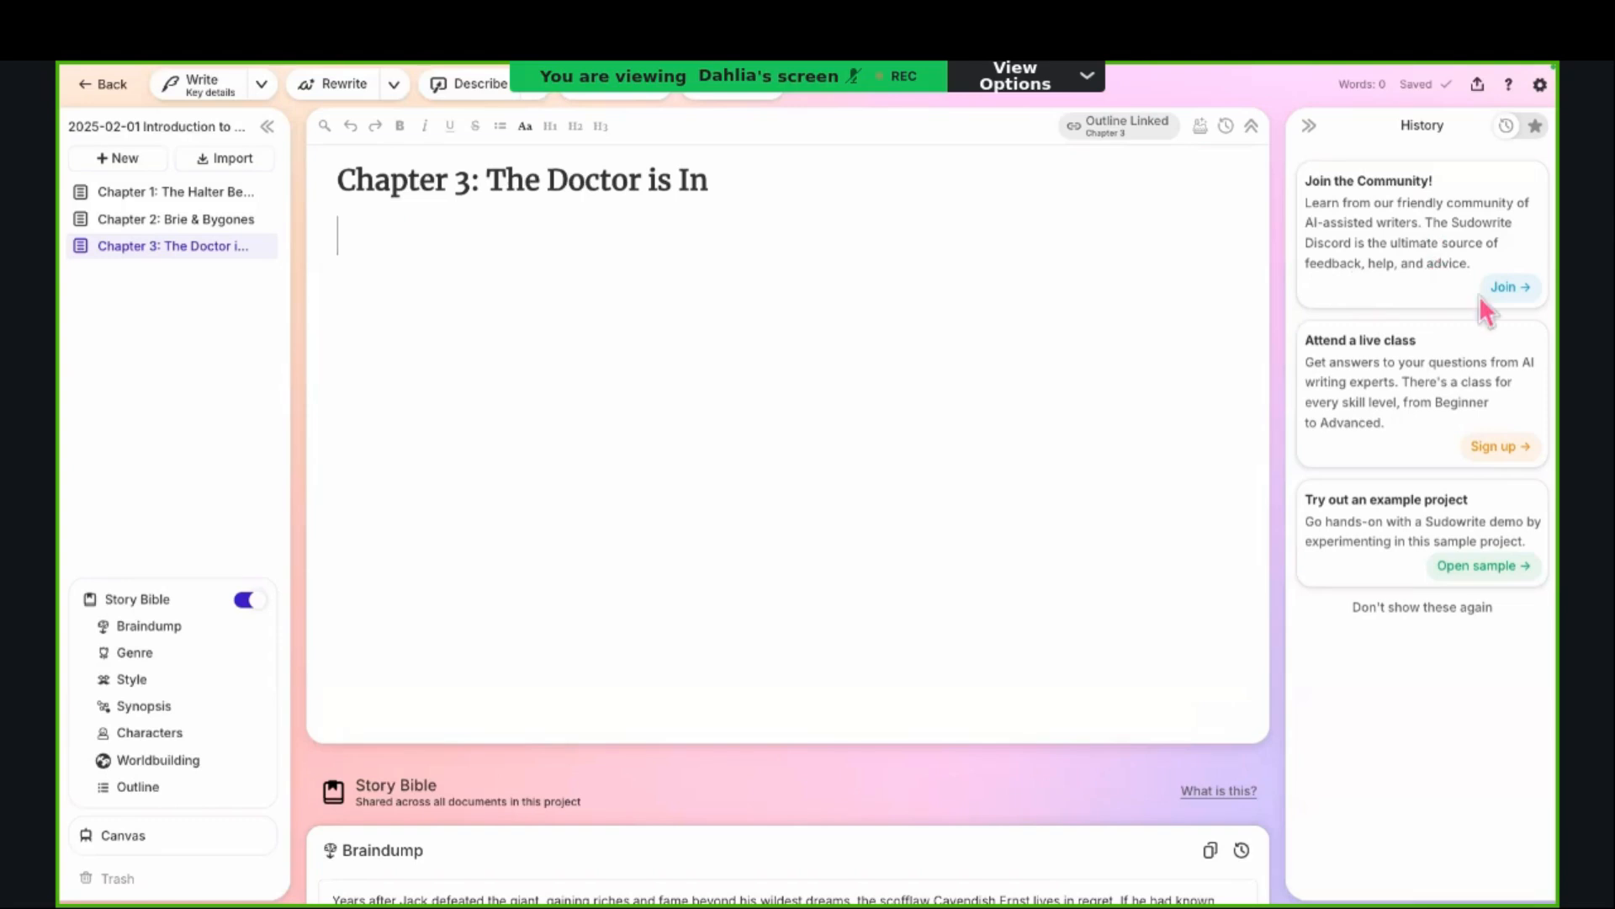
Step: Collapse the History area beside Chapter 3, expand it and collapse it again to widen the writing space
{"action": "left_click", "coordinate": [1309, 127]}
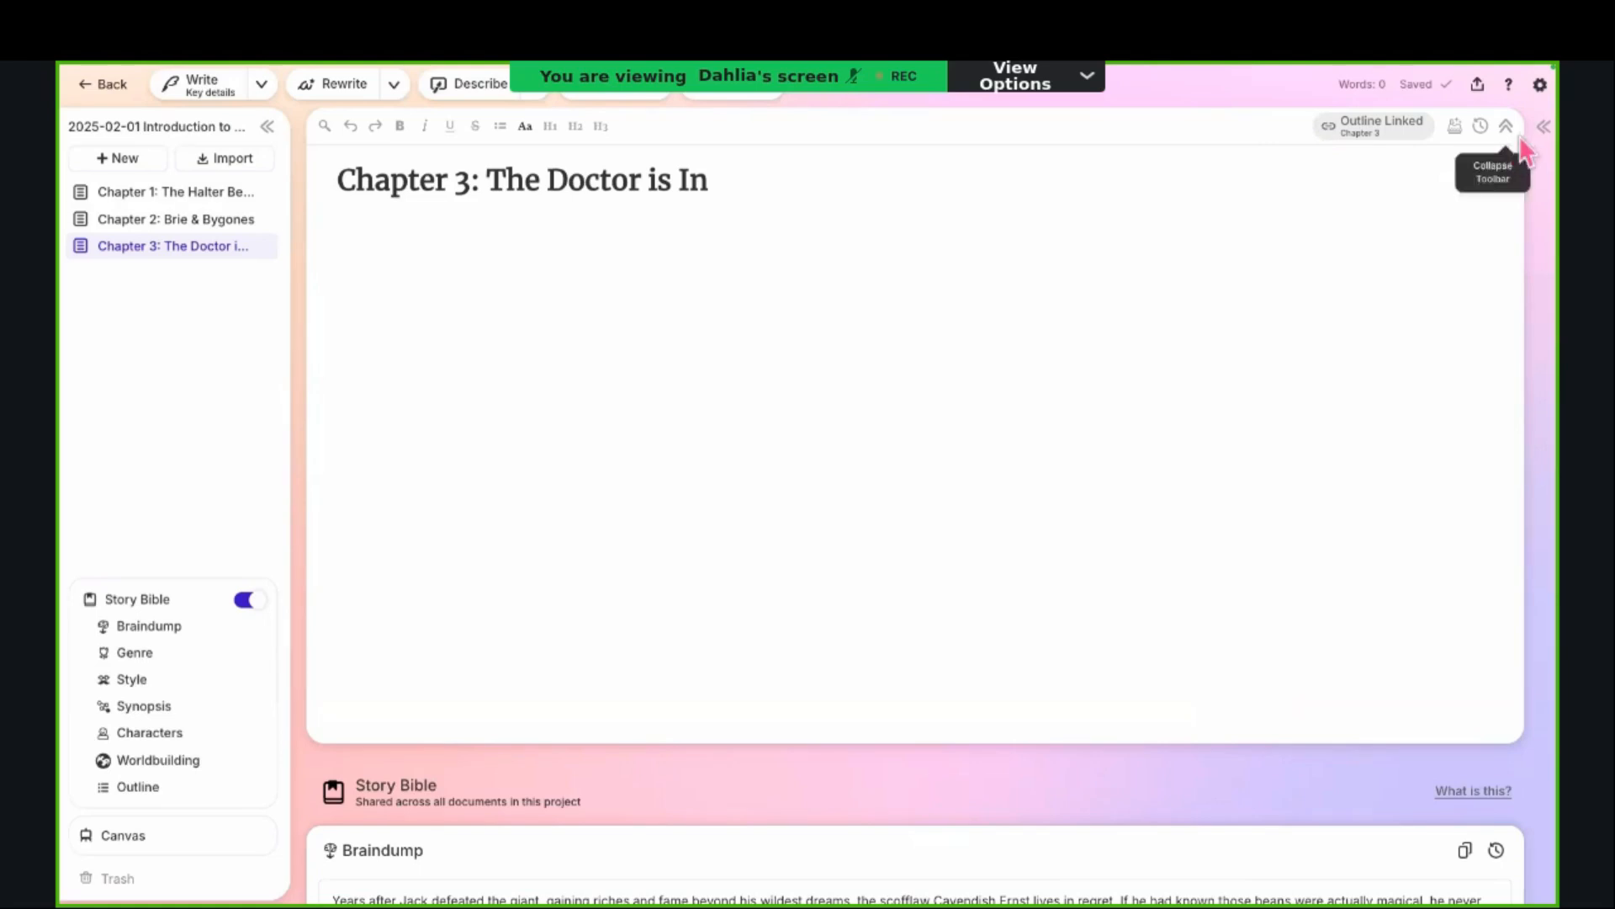
{"action": "left_click", "coordinate": [1544, 127]}
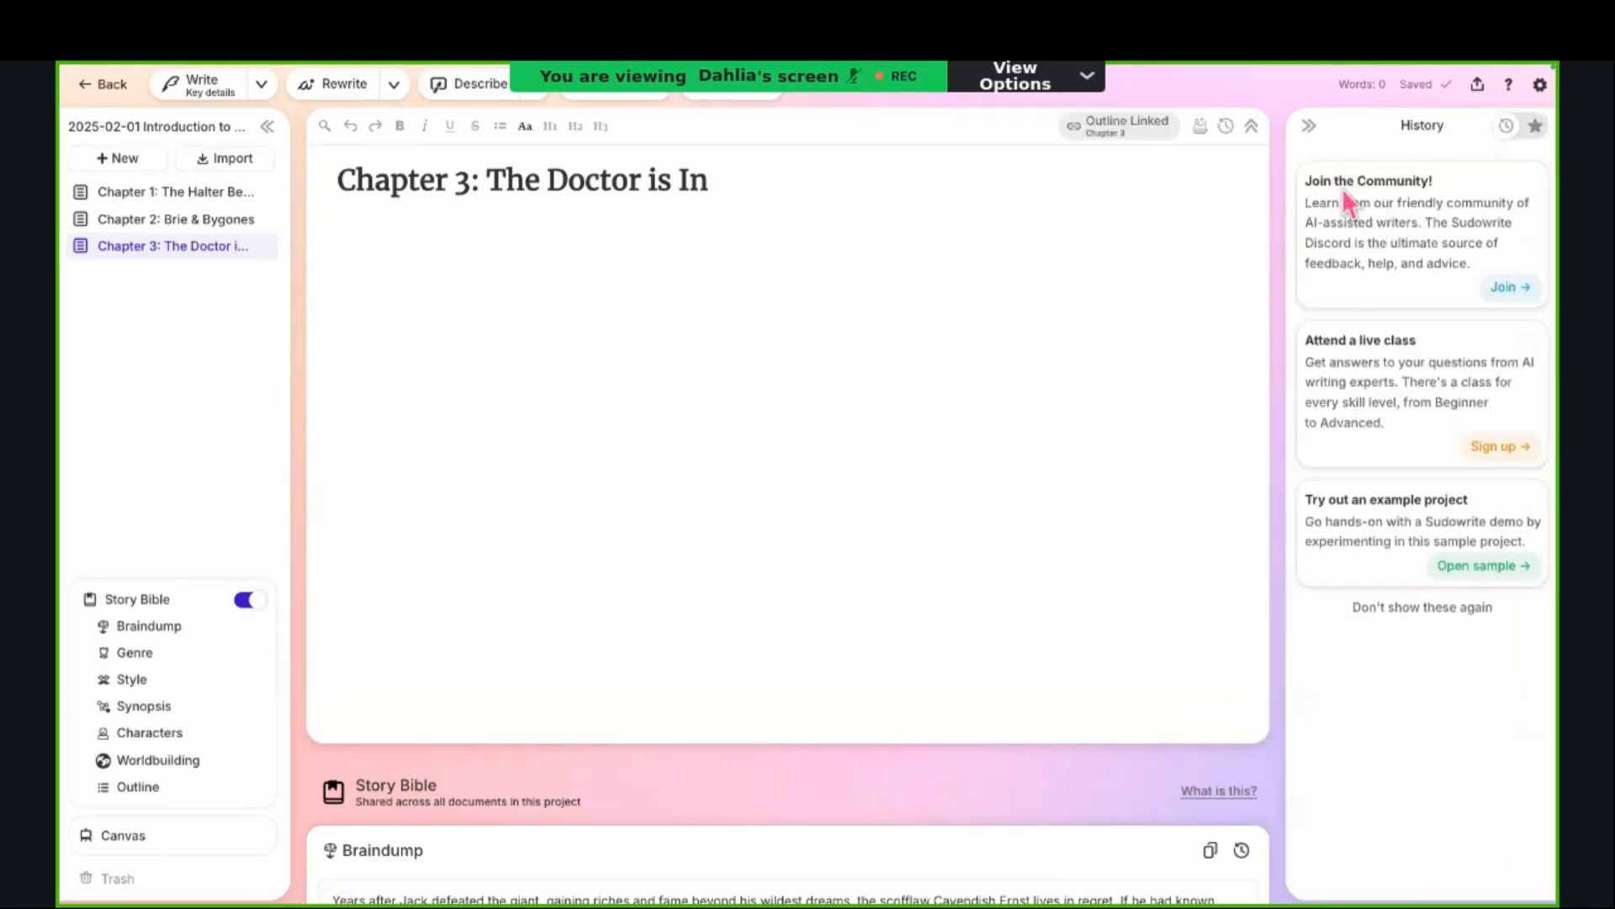
{"action": "left_click", "coordinate": [1310, 128]}
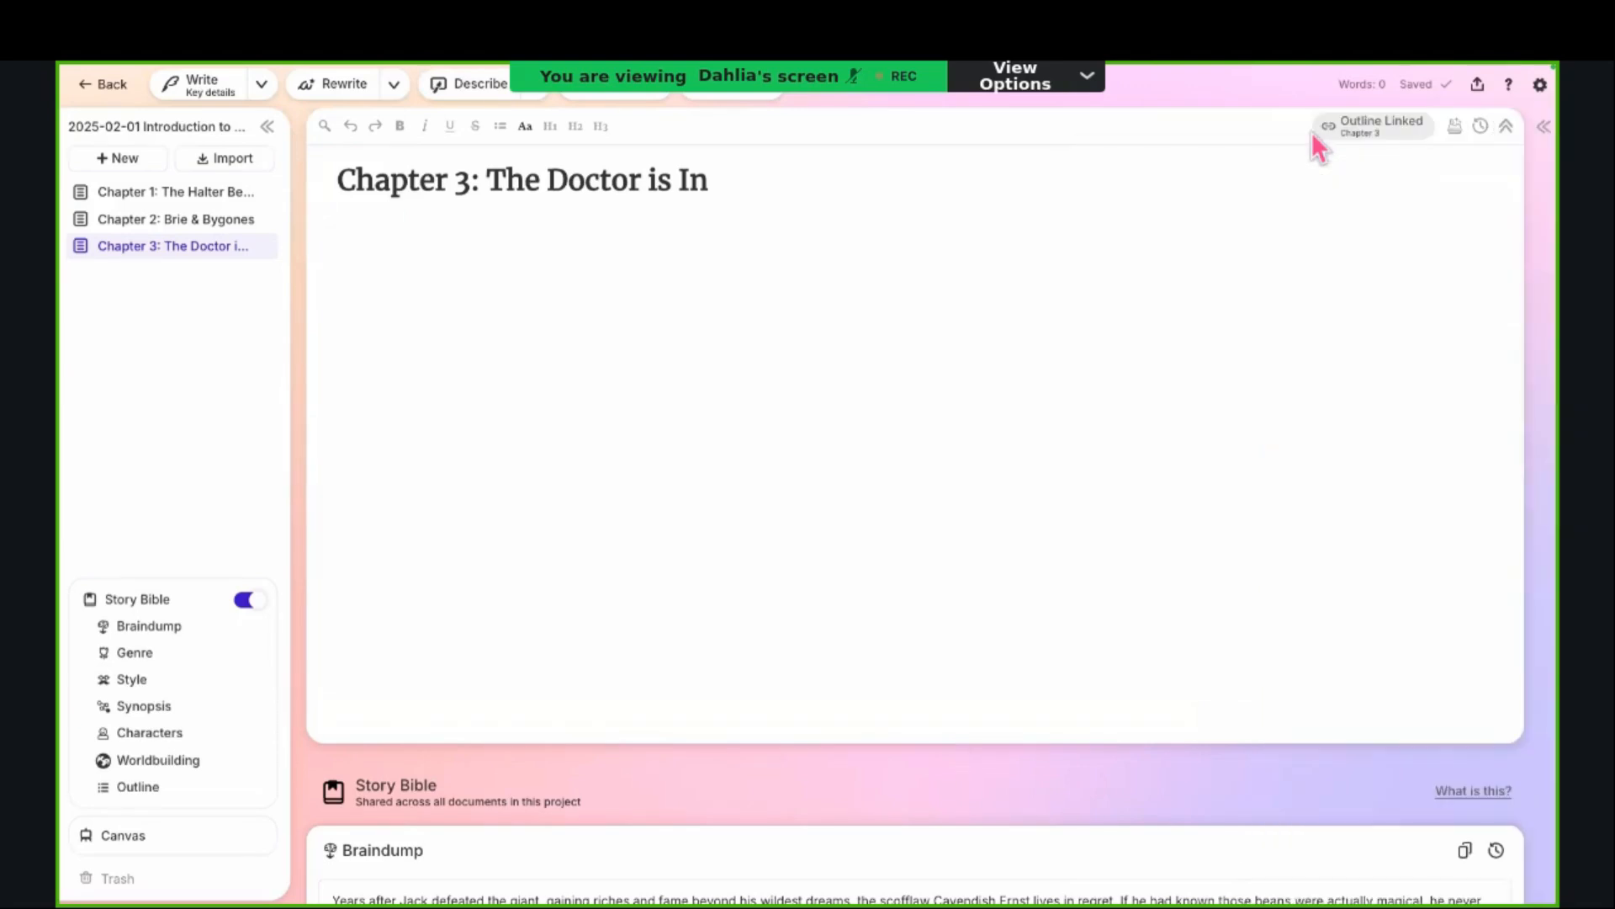
Step: Expand the History area, permanently dismiss its suggestion cards and look at the favorites list before returning to the history list
{"action": "left_click", "coordinate": [1545, 130]}
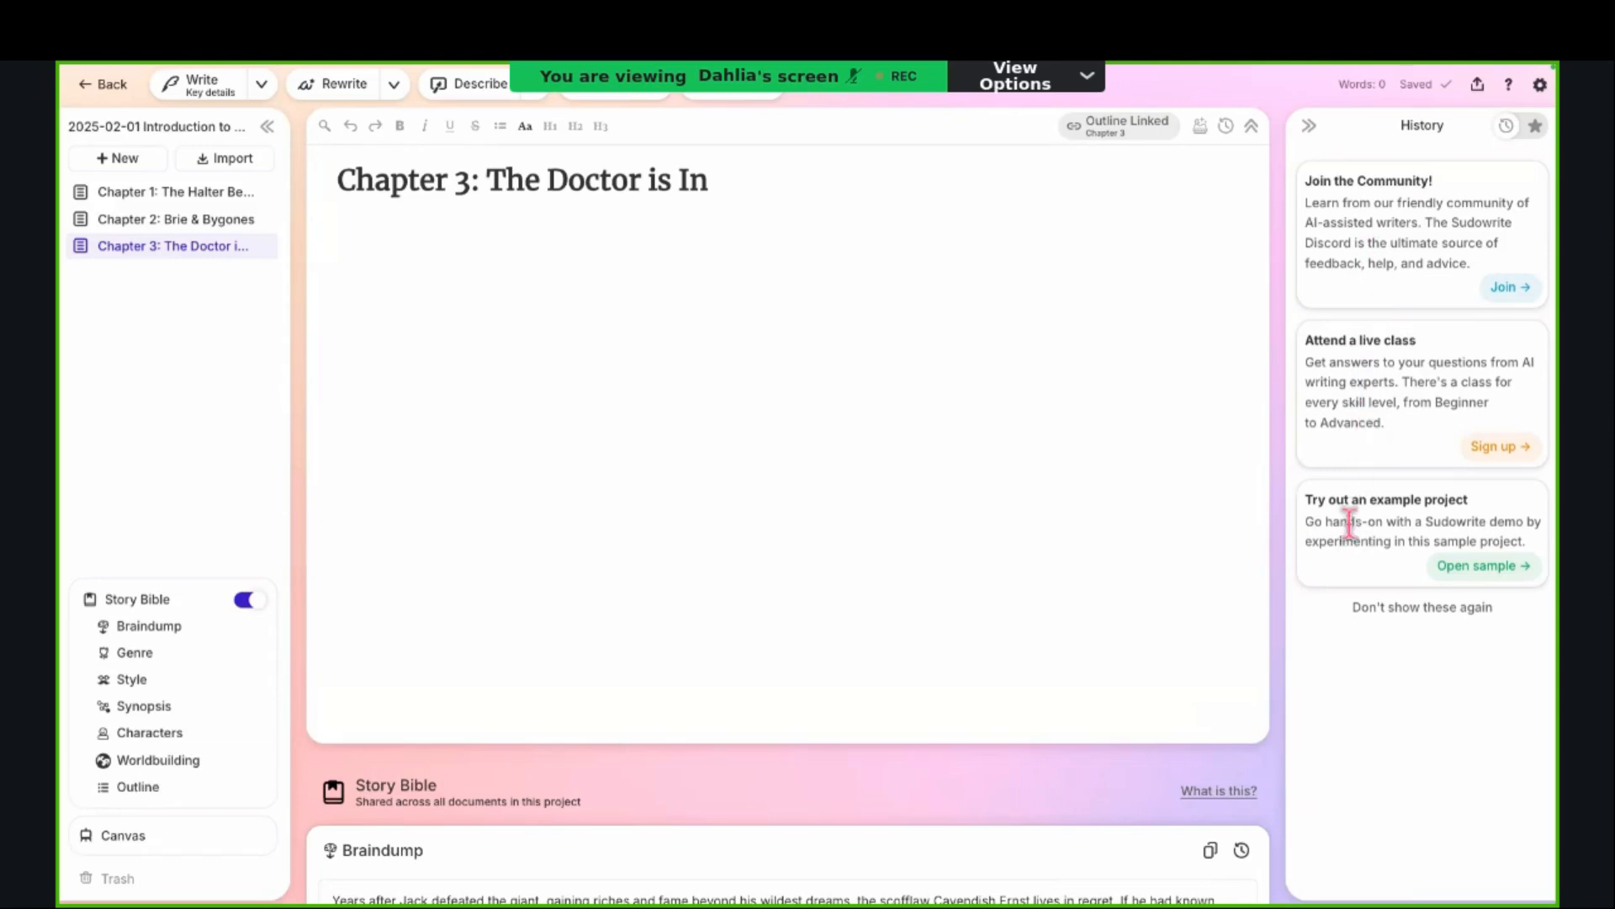
{"action": "left_click", "coordinate": [1397, 608]}
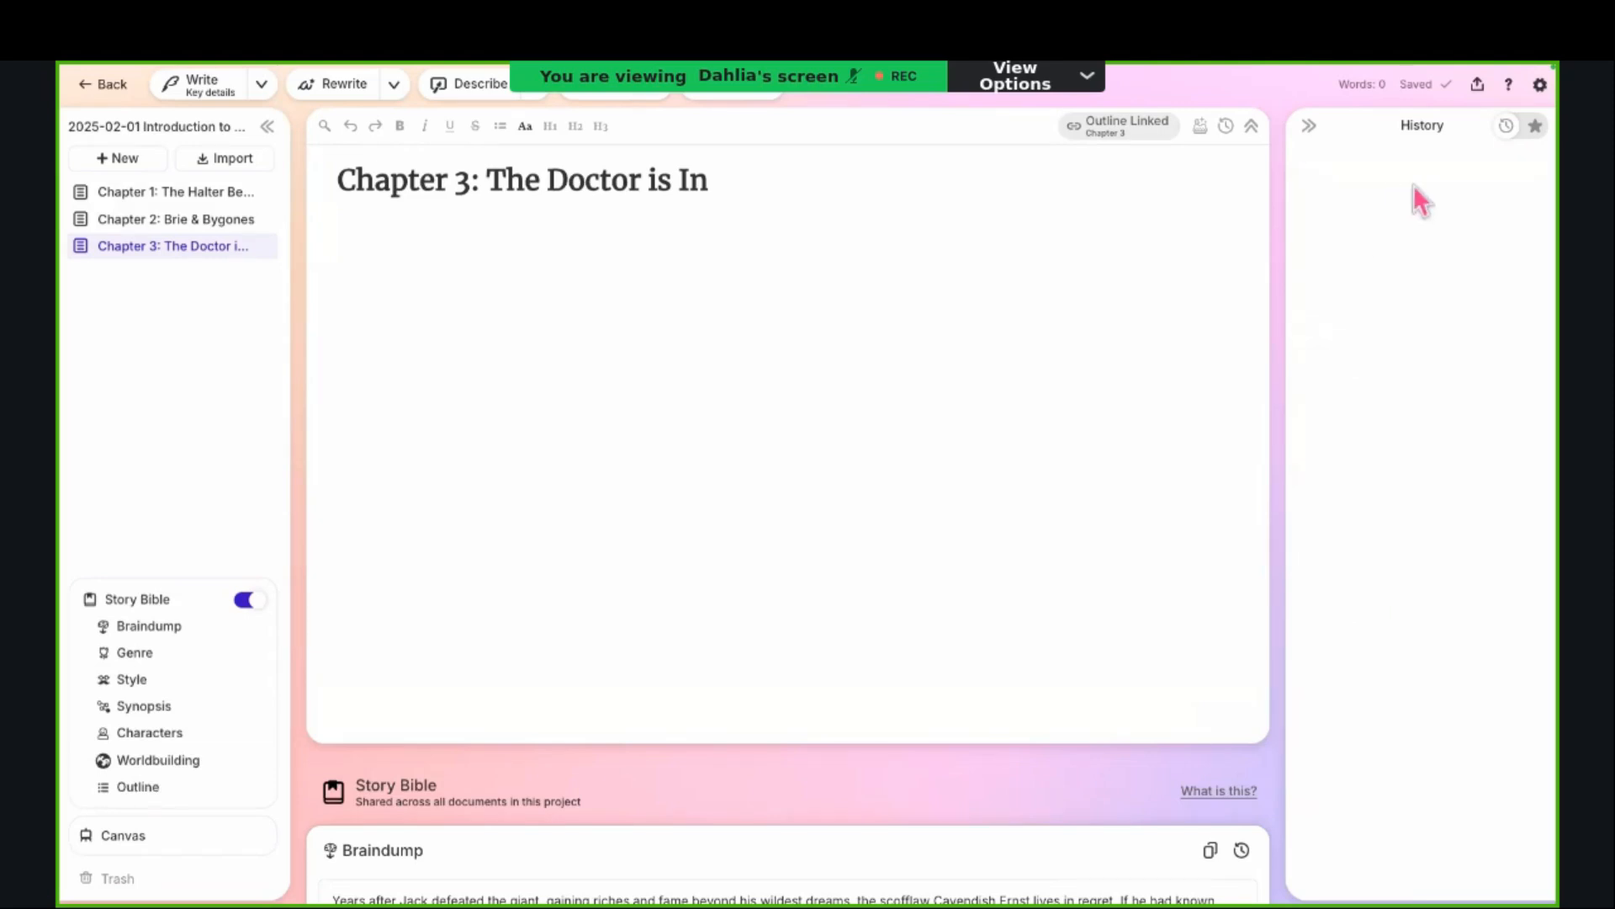
{"action": "left_click", "coordinate": [1533, 130]}
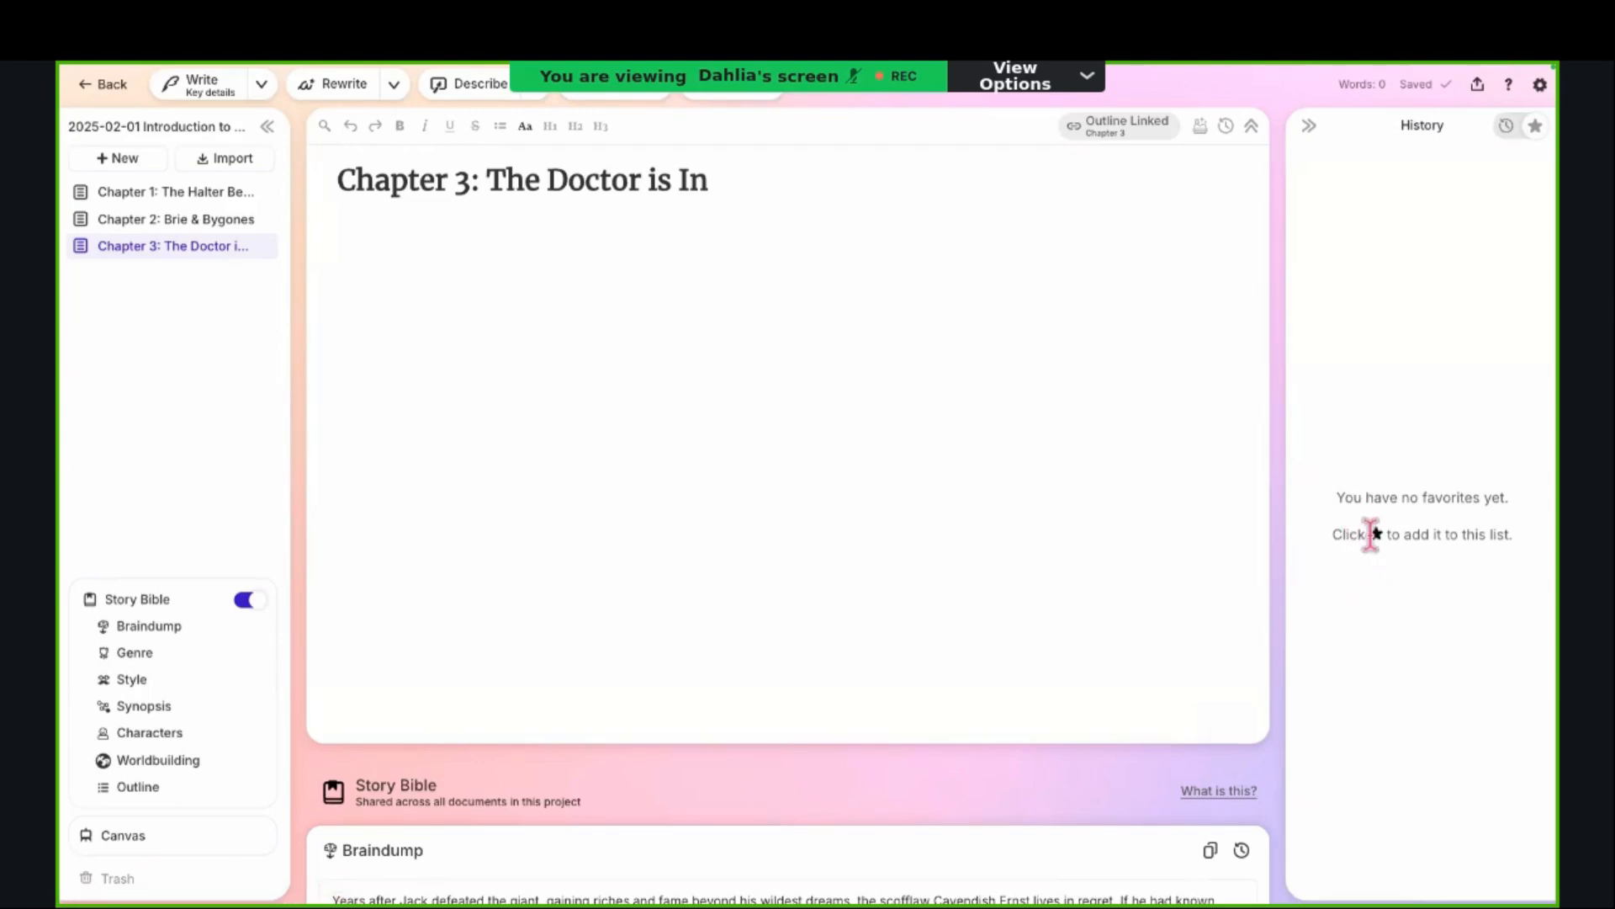
{"action": "left_click", "coordinate": [1503, 129]}
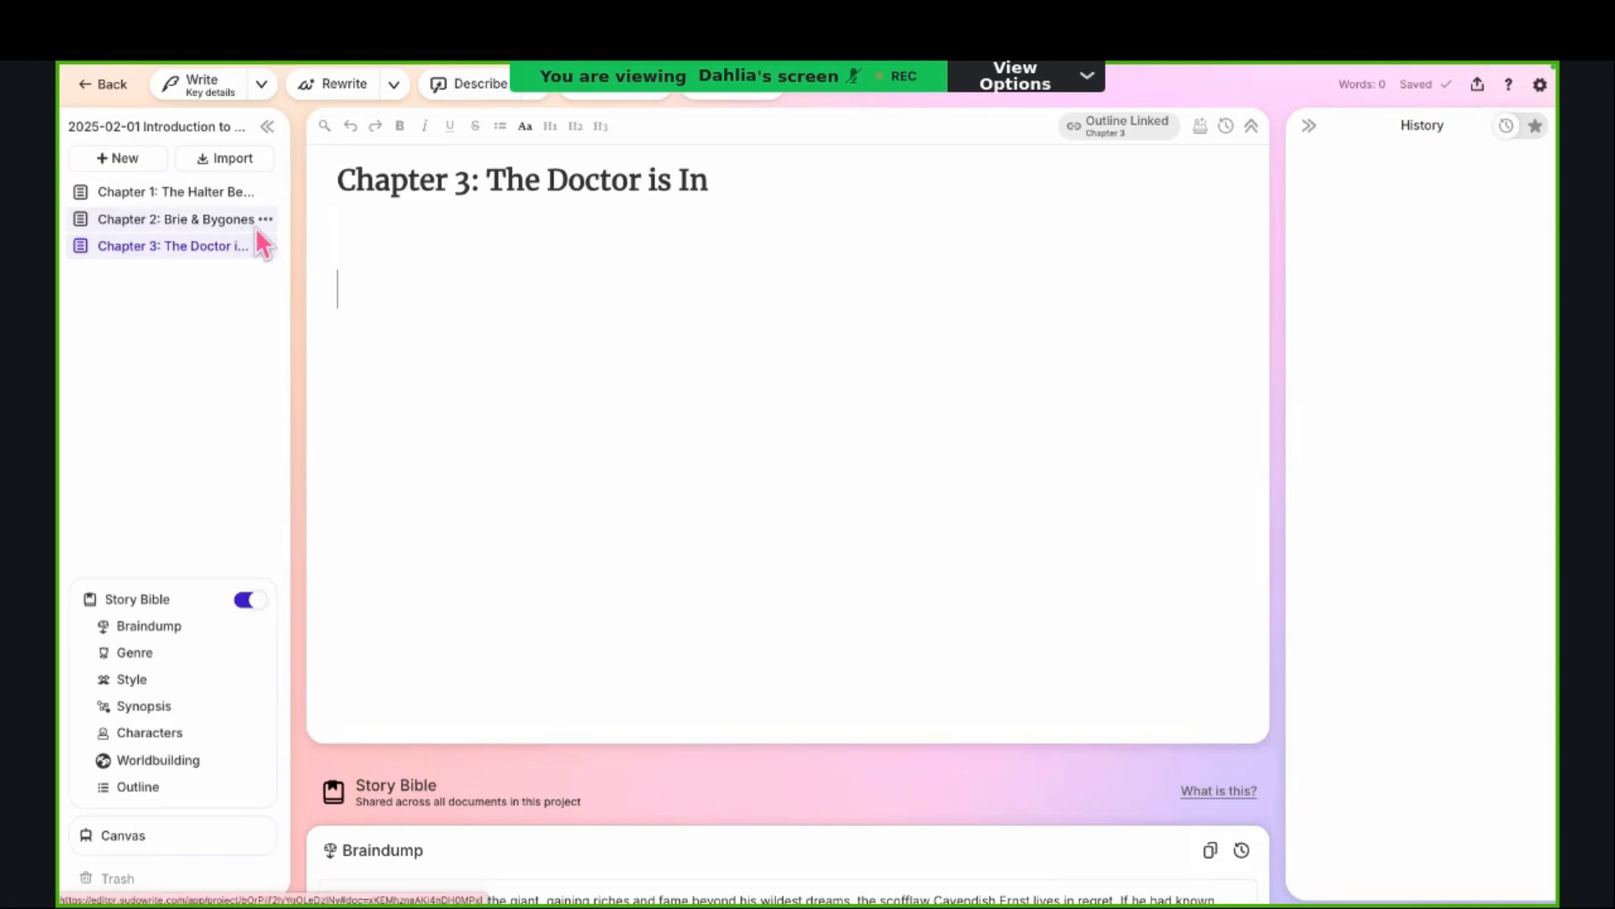
Step: Open the Chapter Generator for Chapter 3 and look over its beats and the prose generation section
{"action": "left_click", "coordinate": [527, 183]}
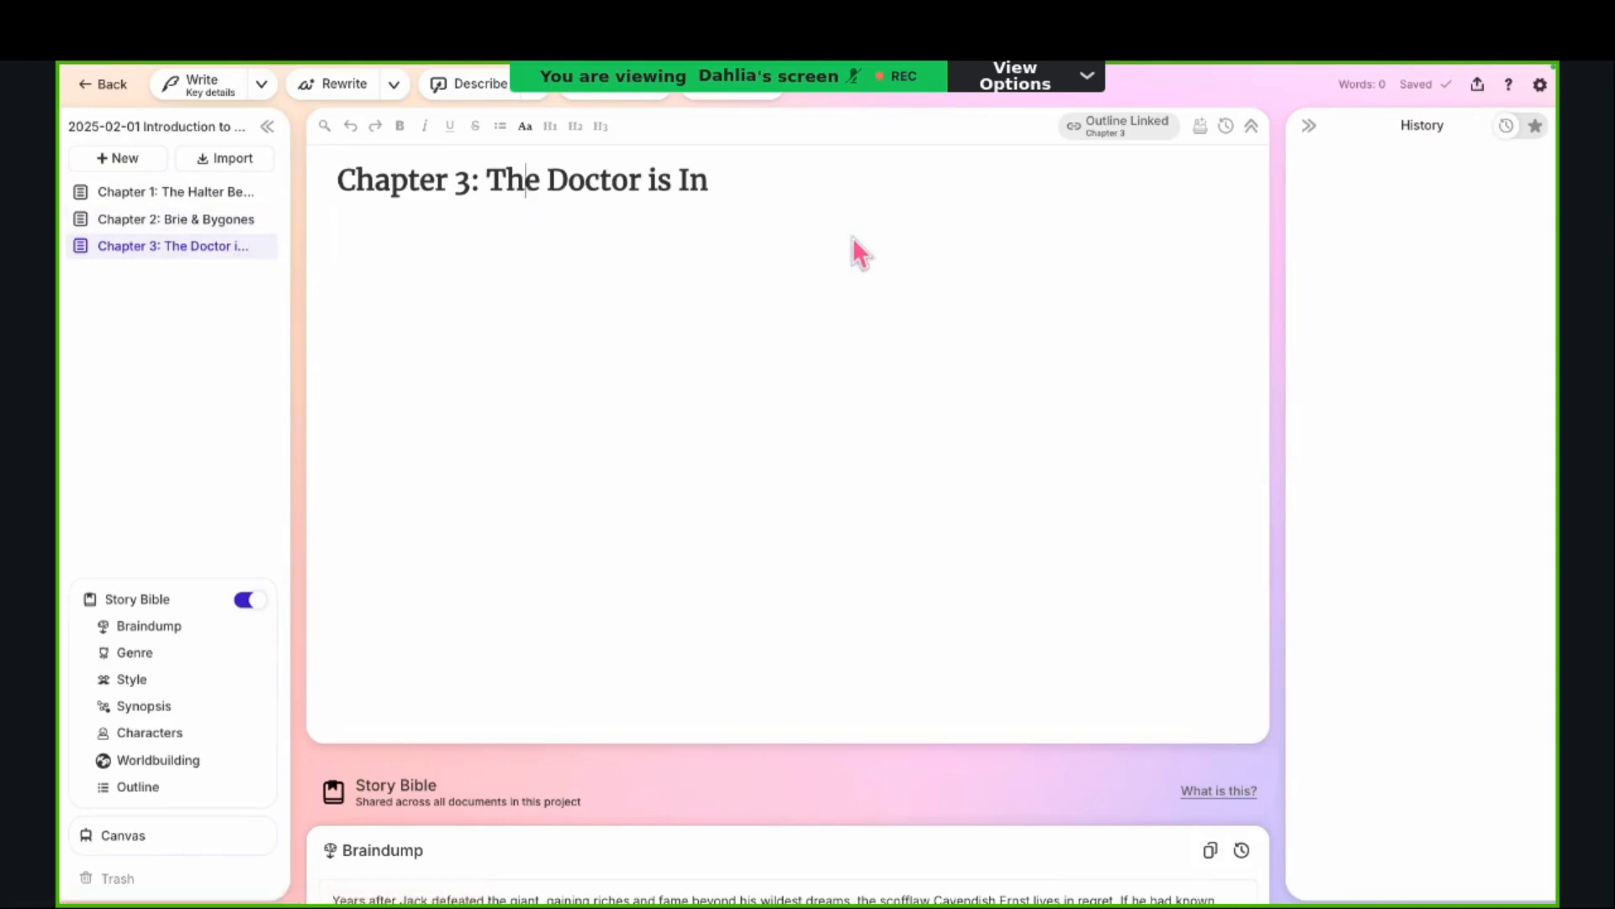
{"action": "left_click", "coordinate": [1202, 127]}
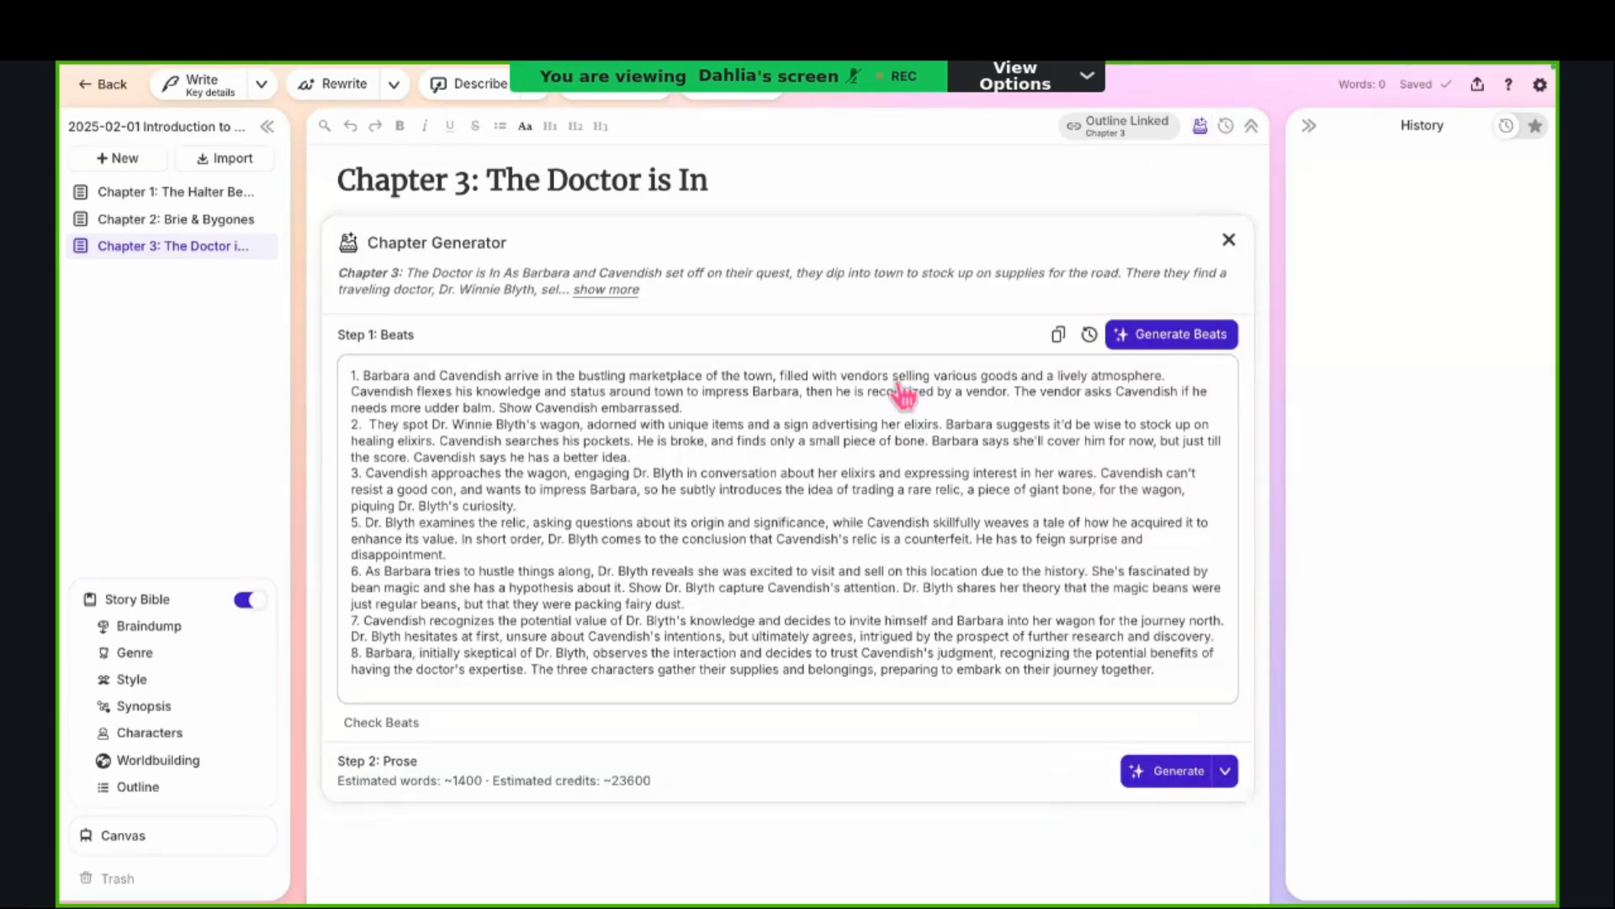
{"action": "scroll", "coordinate": [902, 387], "scroll_direction": "down", "scroll_amount": 2}
{"action": "scroll", "coordinate": [903, 387], "scroll_direction": "down", "scroll_amount": 2}
{"action": "scroll", "coordinate": [901, 386], "scroll_direction": "up", "scroll_amount": 3}
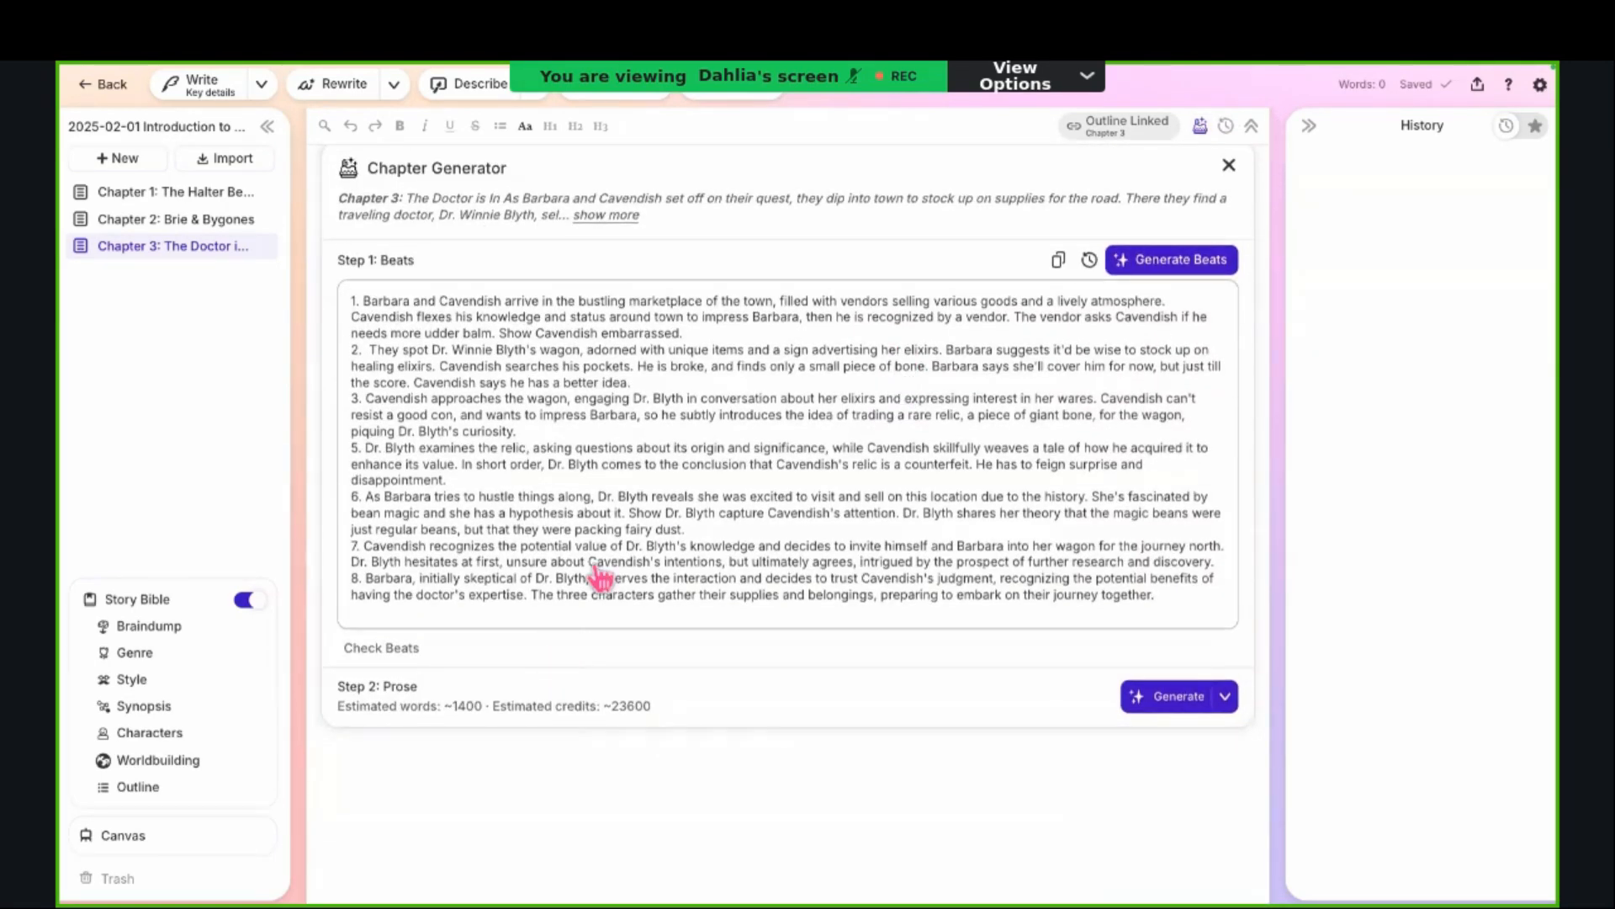
{"action": "scroll", "coordinate": [577, 573], "scroll_direction": "up", "scroll_amount": 1}
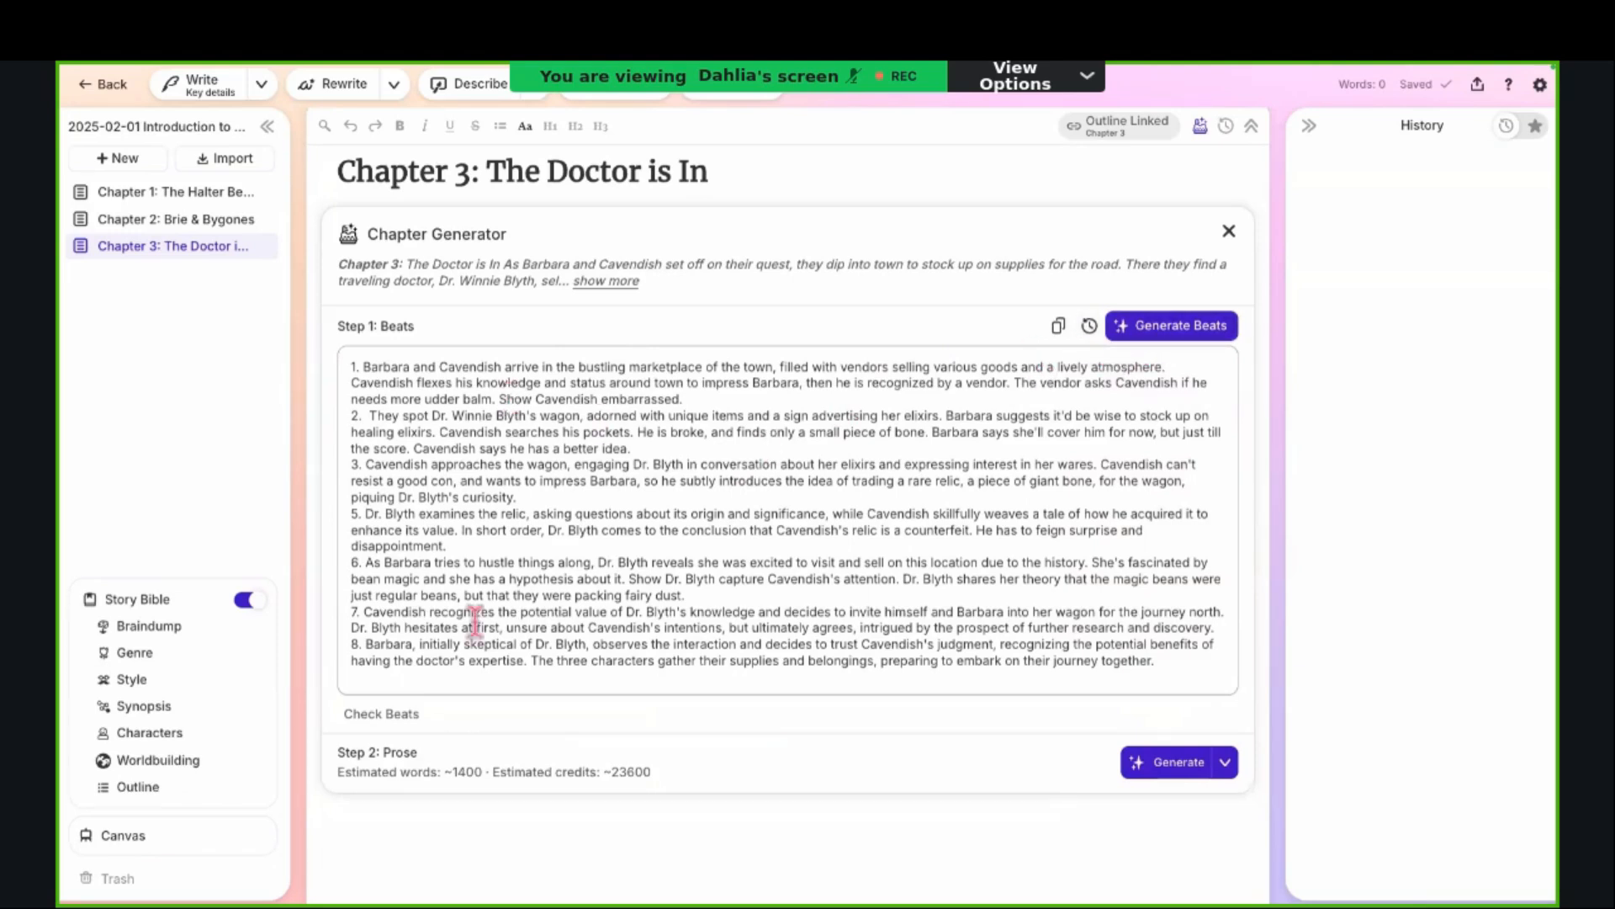
{"action": "scroll", "coordinate": [447, 670], "scroll_direction": "down", "scroll_amount": 1}
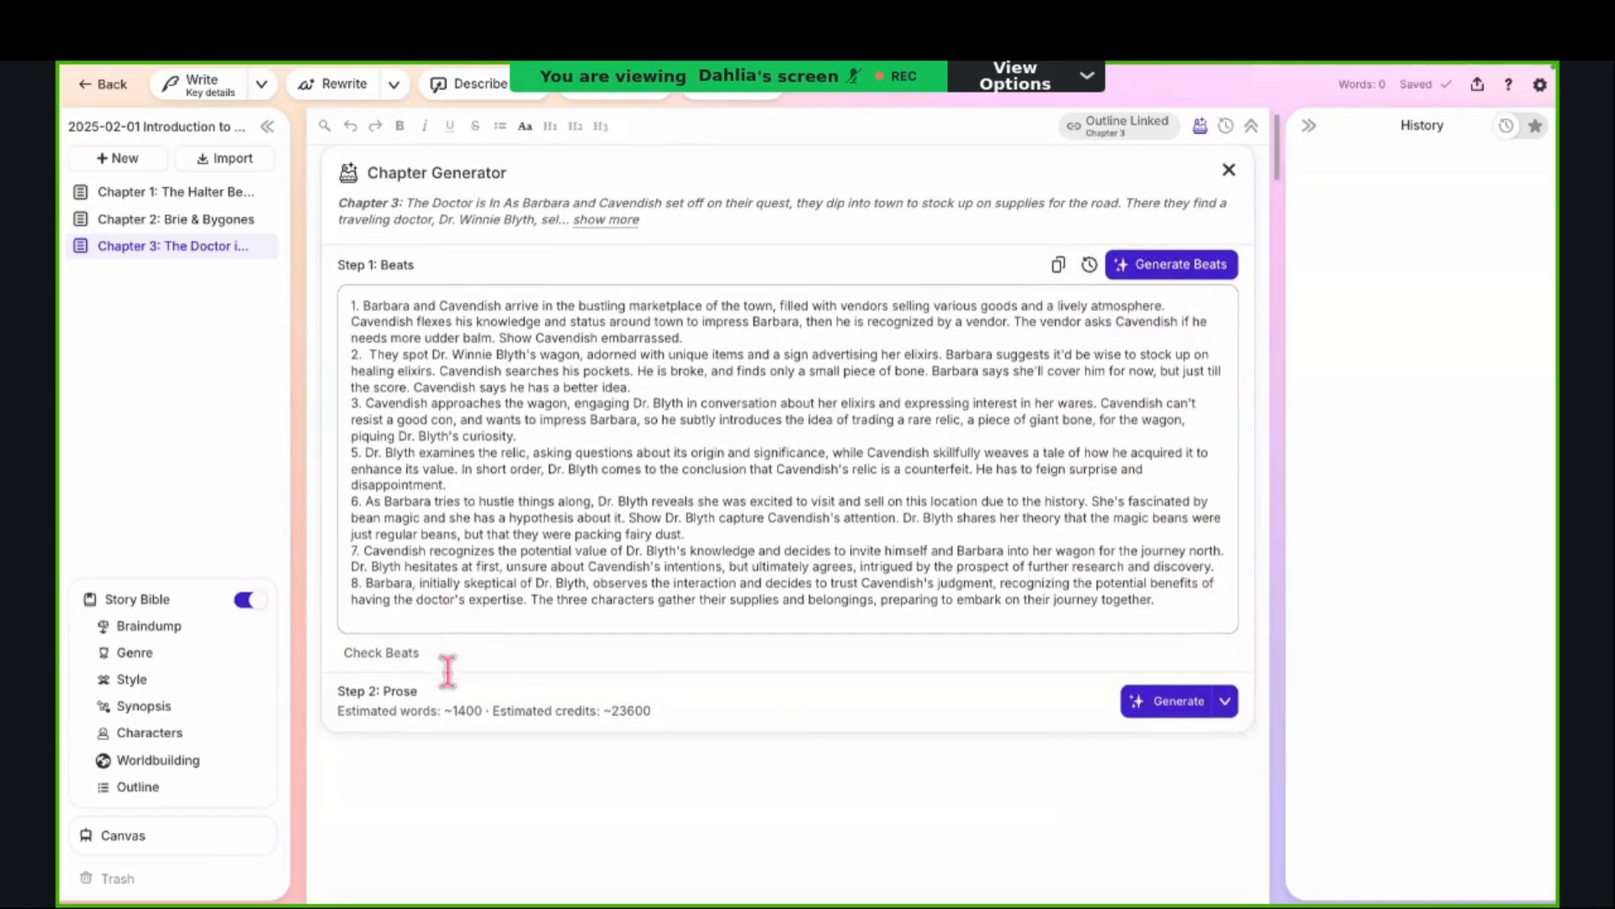
Step: Highlight the first beat in the Beats text, clear the selection and point out the end of the second beat
{"action": "left_click", "coordinate": [340, 311]}
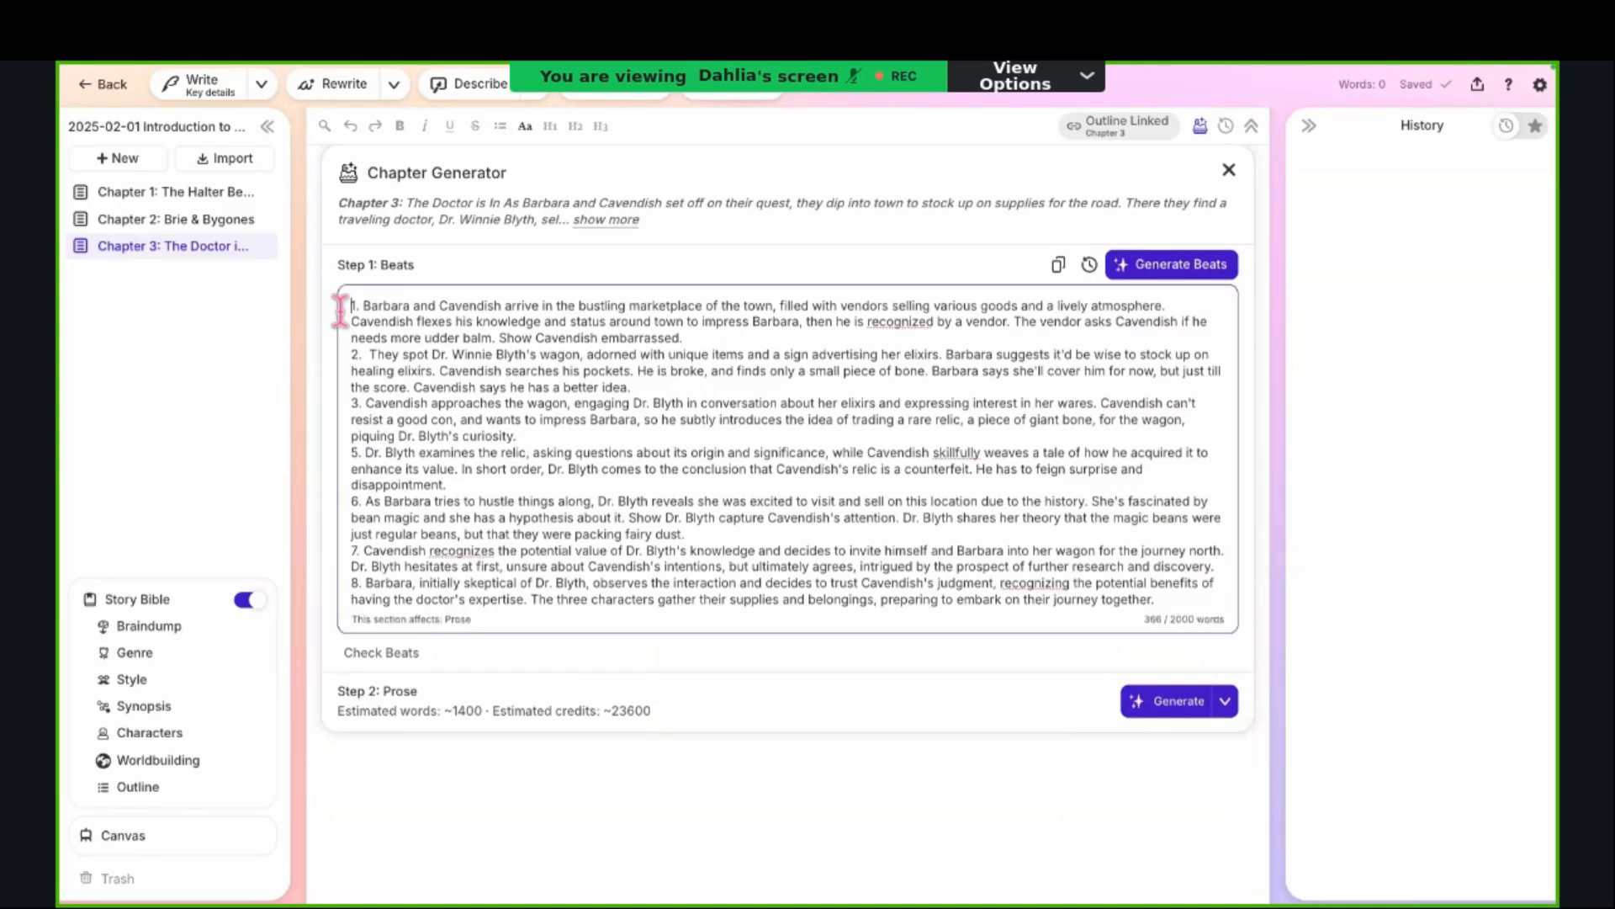
{"action": "left_click_drag", "start_coordinate": [340, 310], "coordinate": [342, 361]}
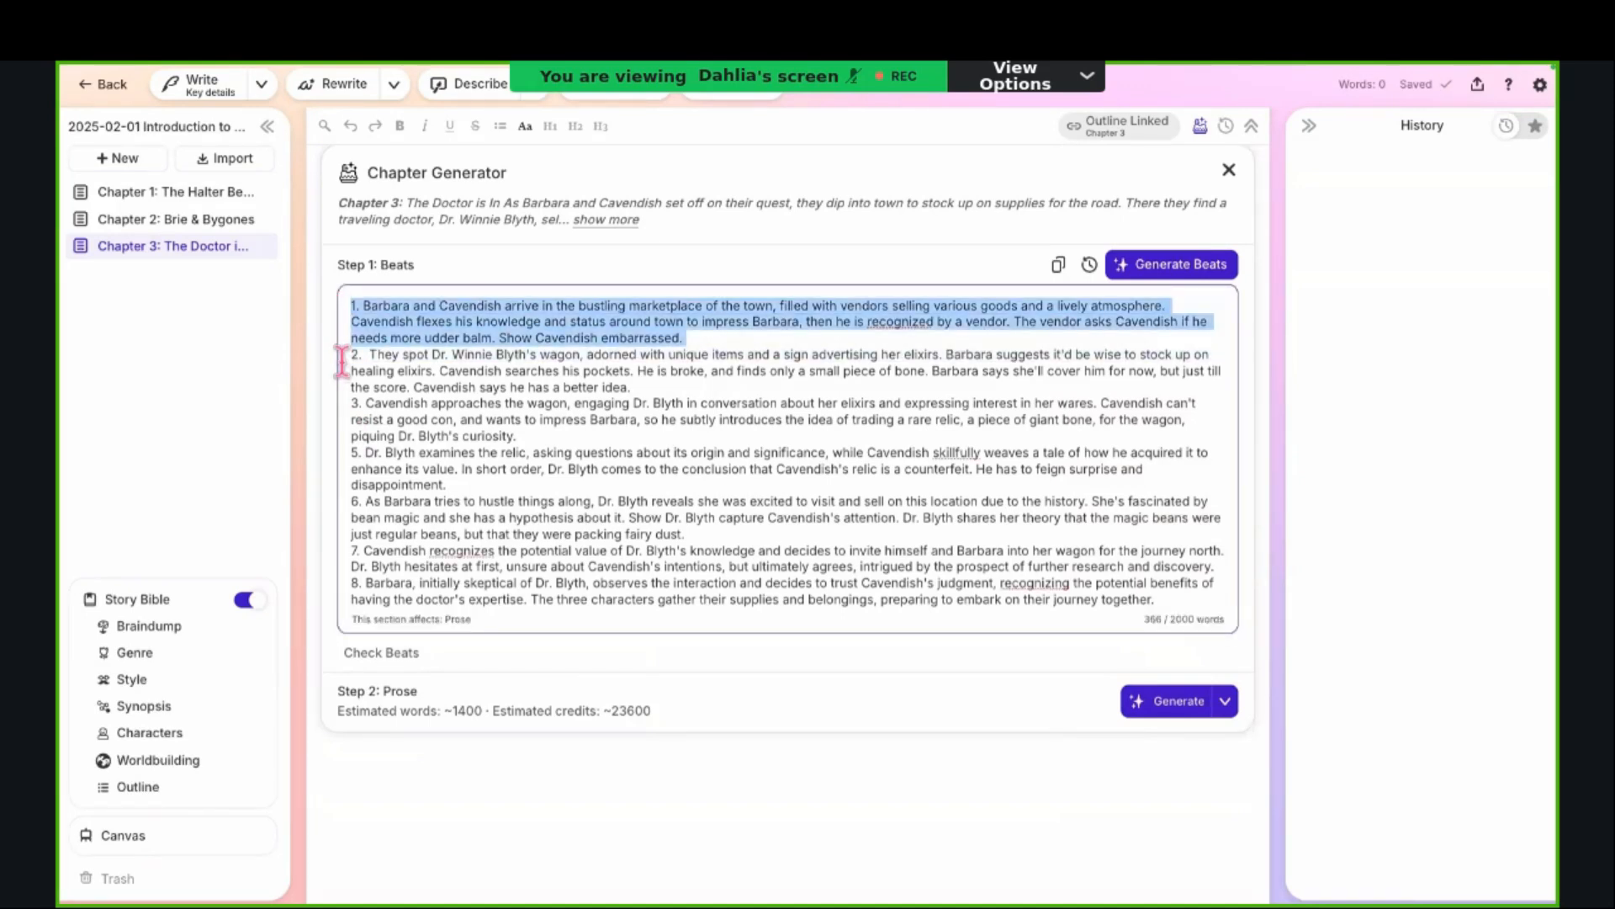
{"action": "left_click", "coordinate": [427, 370]}
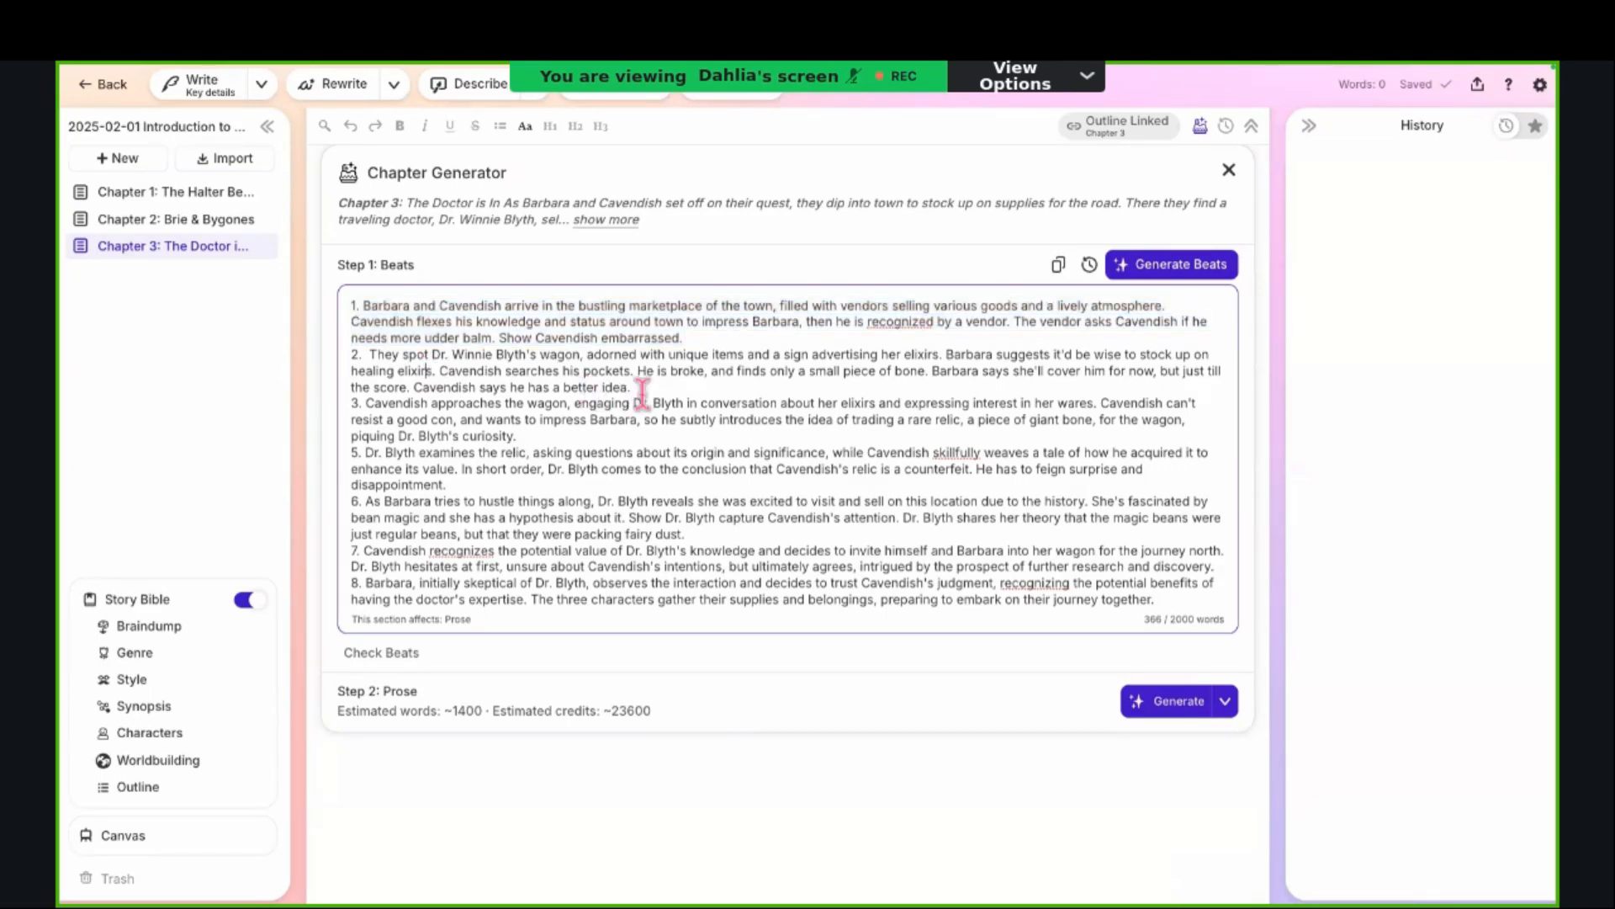
{"action": "left_click", "coordinate": [674, 389]}
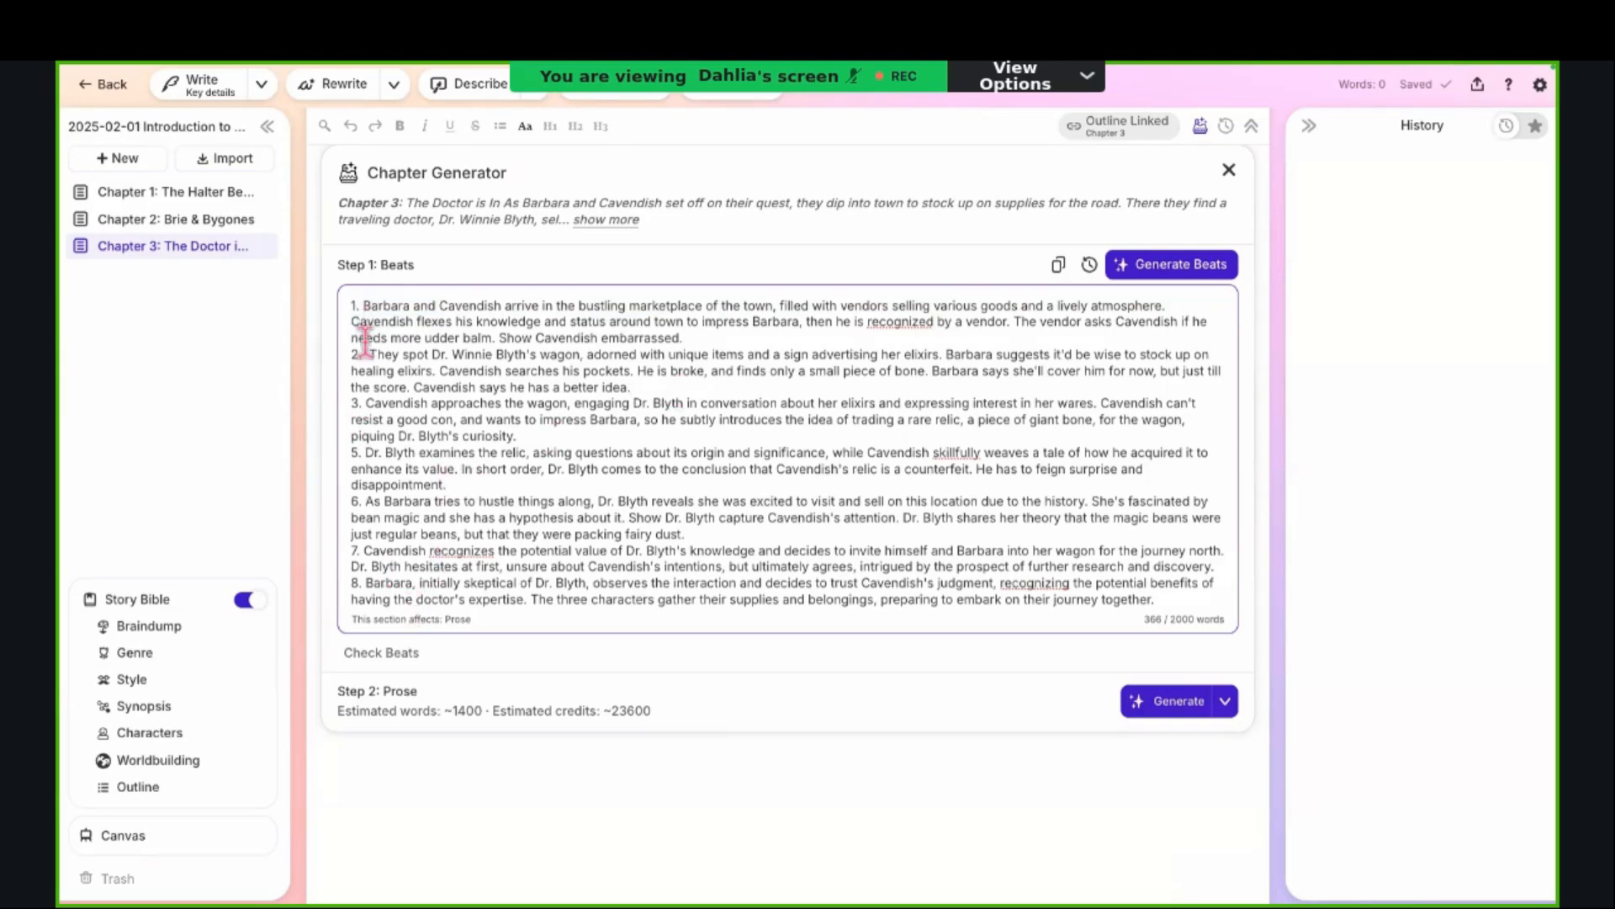
Step: Run Check Beats and examine how the text is split into separate beats, highlighting part of the last one
{"action": "left_click", "coordinate": [381, 653]}
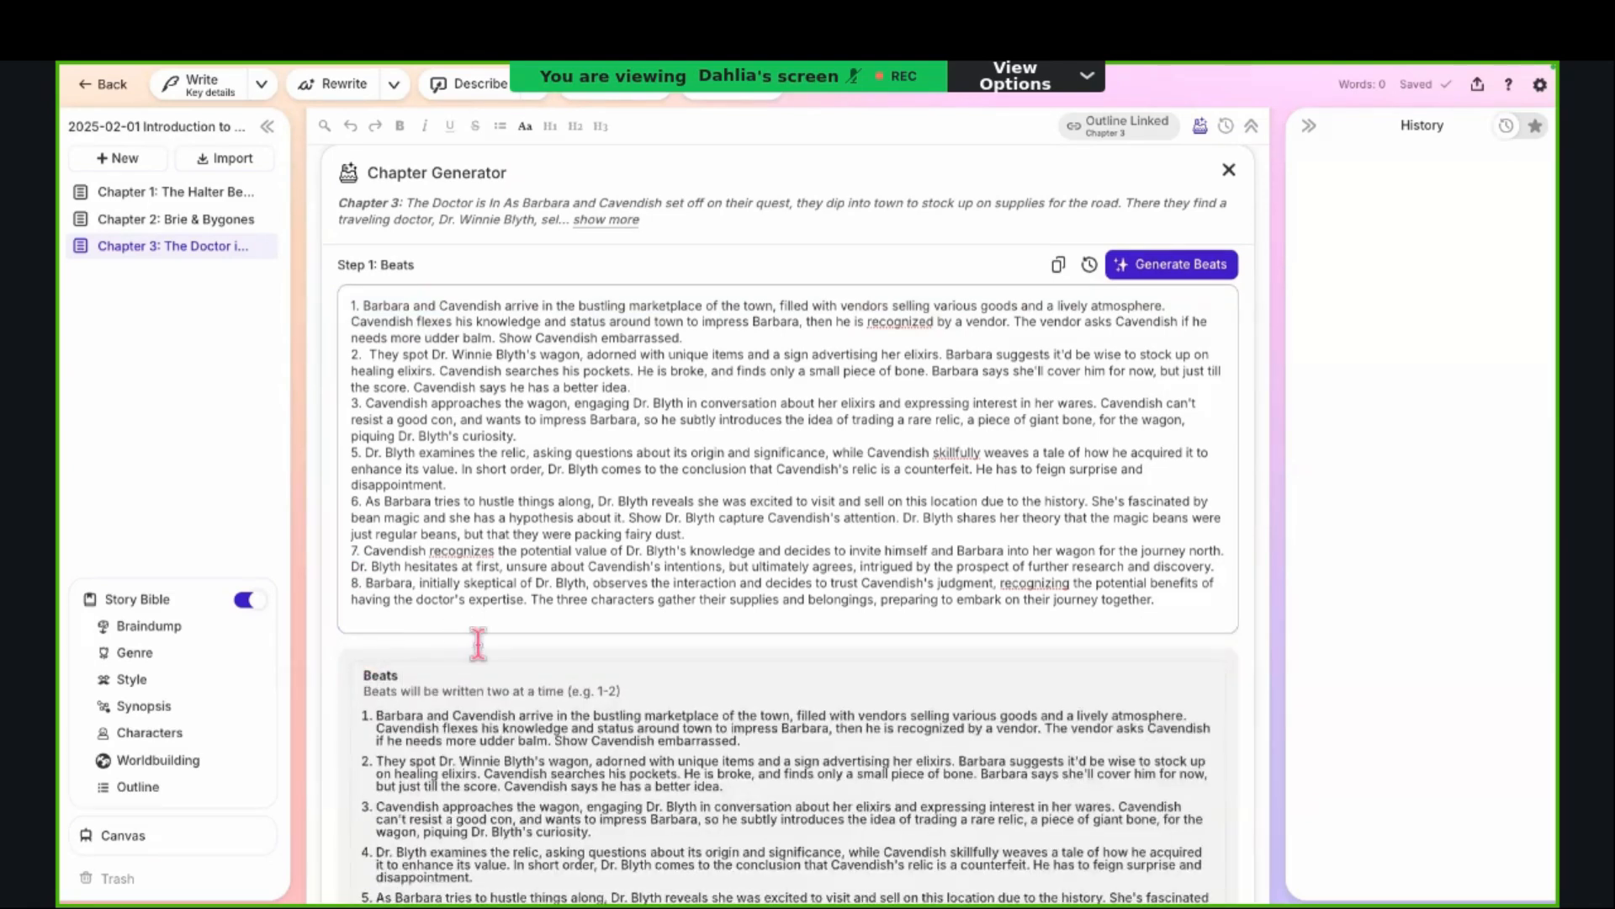
{"action": "scroll", "coordinate": [475, 680], "scroll_direction": "down", "scroll_amount": 2}
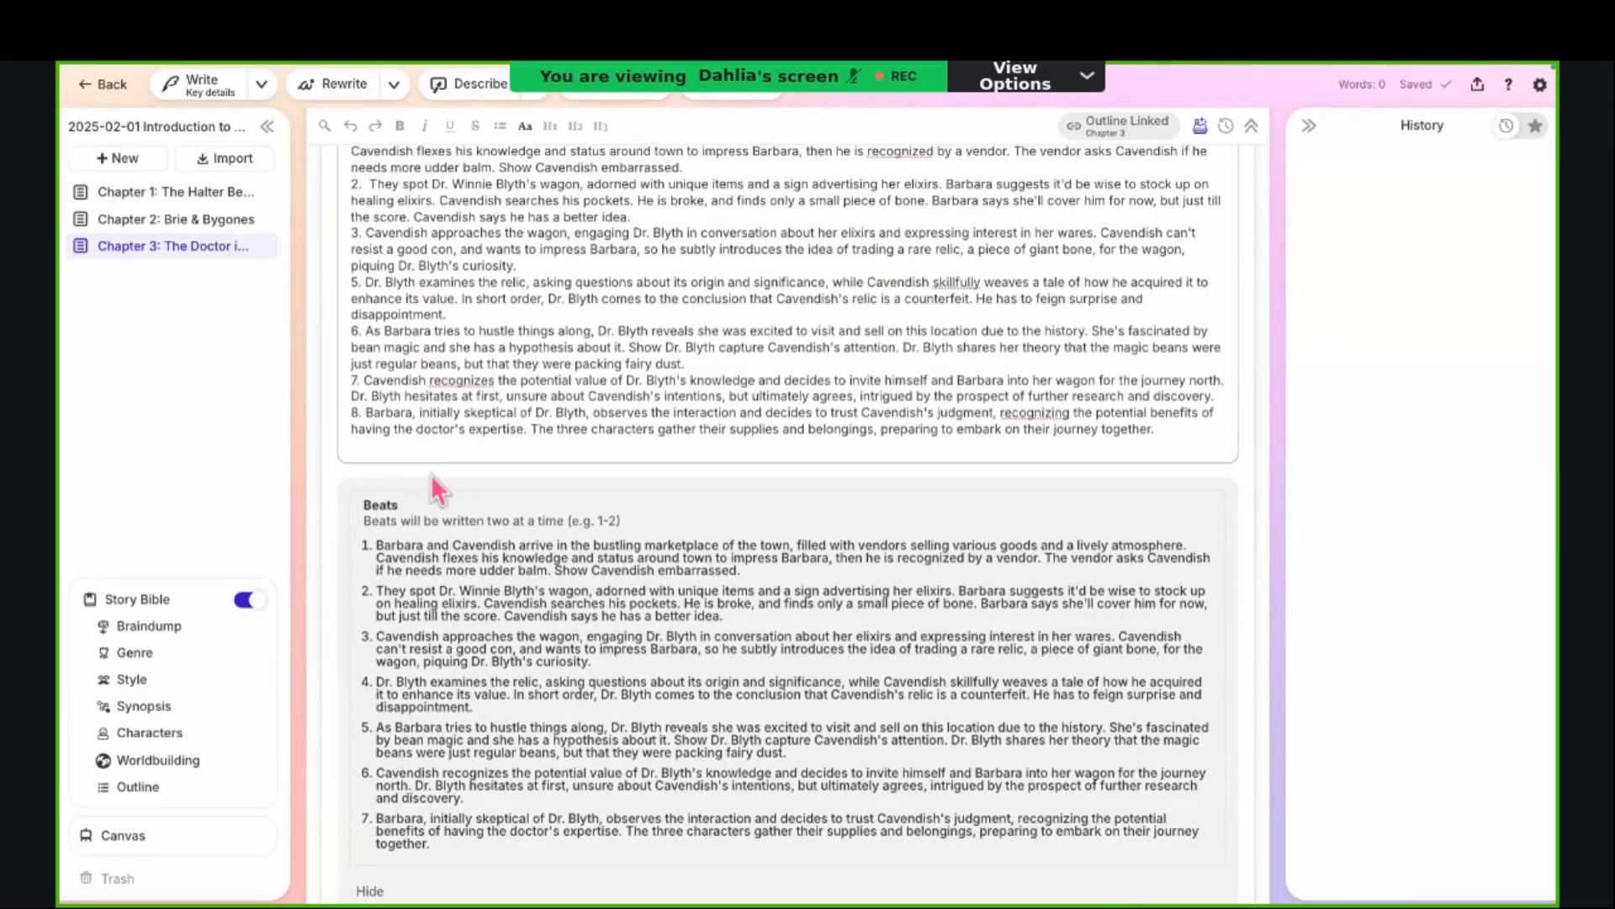
{"action": "scroll", "coordinate": [432, 488], "scroll_direction": "down", "scroll_amount": 1}
{"action": "scroll", "coordinate": [431, 482], "scroll_direction": "down", "scroll_amount": 1}
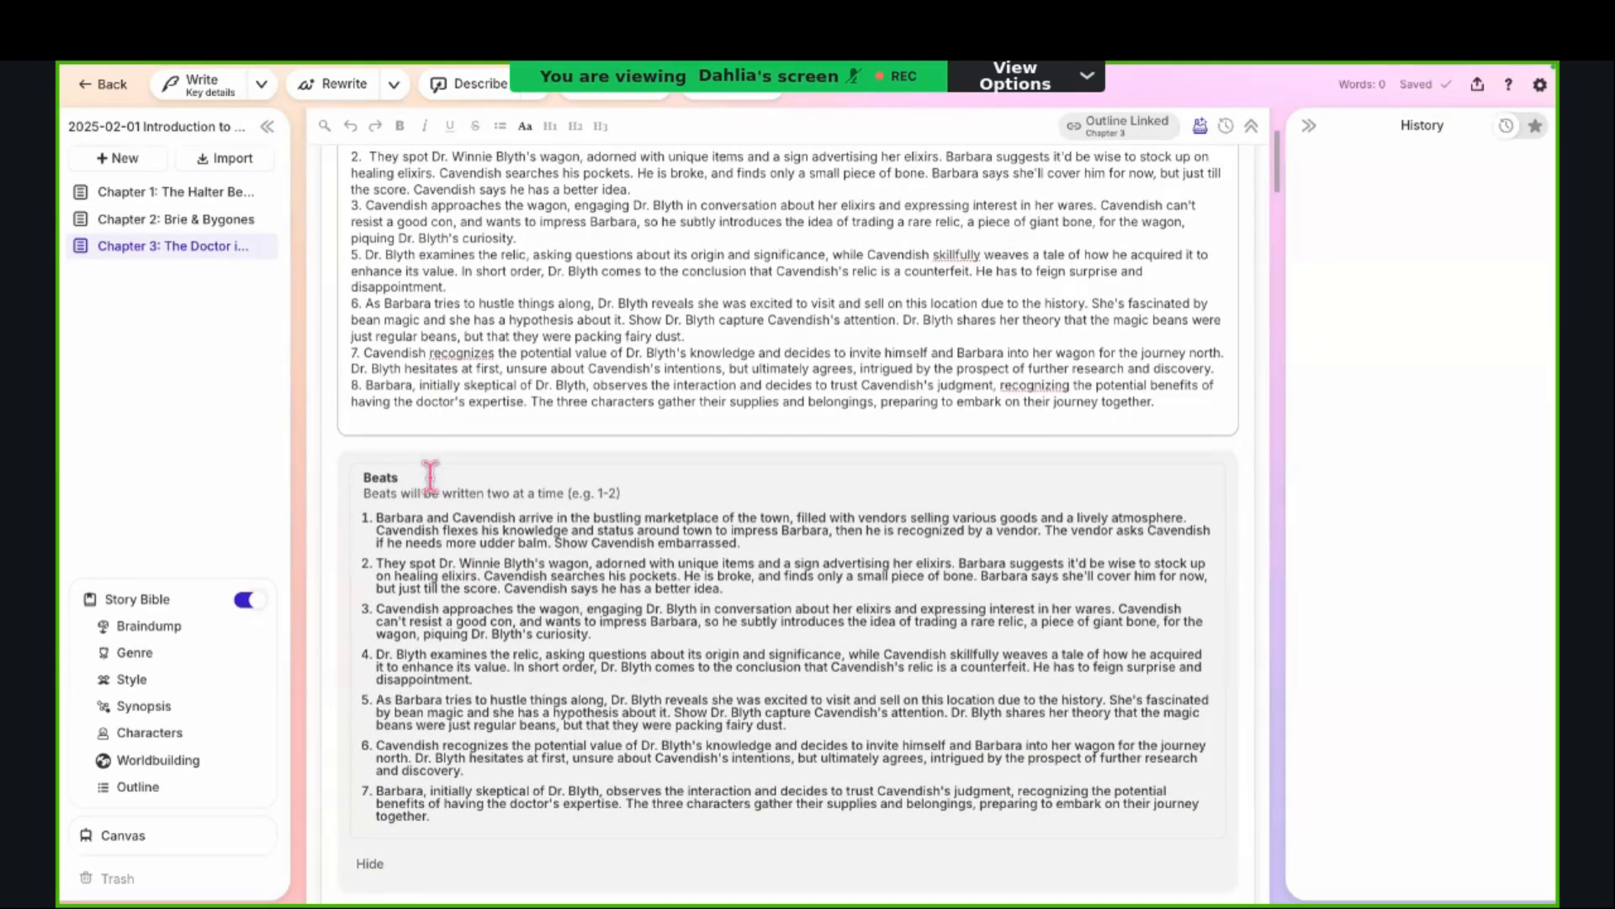
{"action": "scroll", "coordinate": [430, 476], "scroll_direction": "down", "scroll_amount": 2}
{"action": "scroll", "coordinate": [420, 576], "scroll_direction": "down", "scroll_amount": 3}
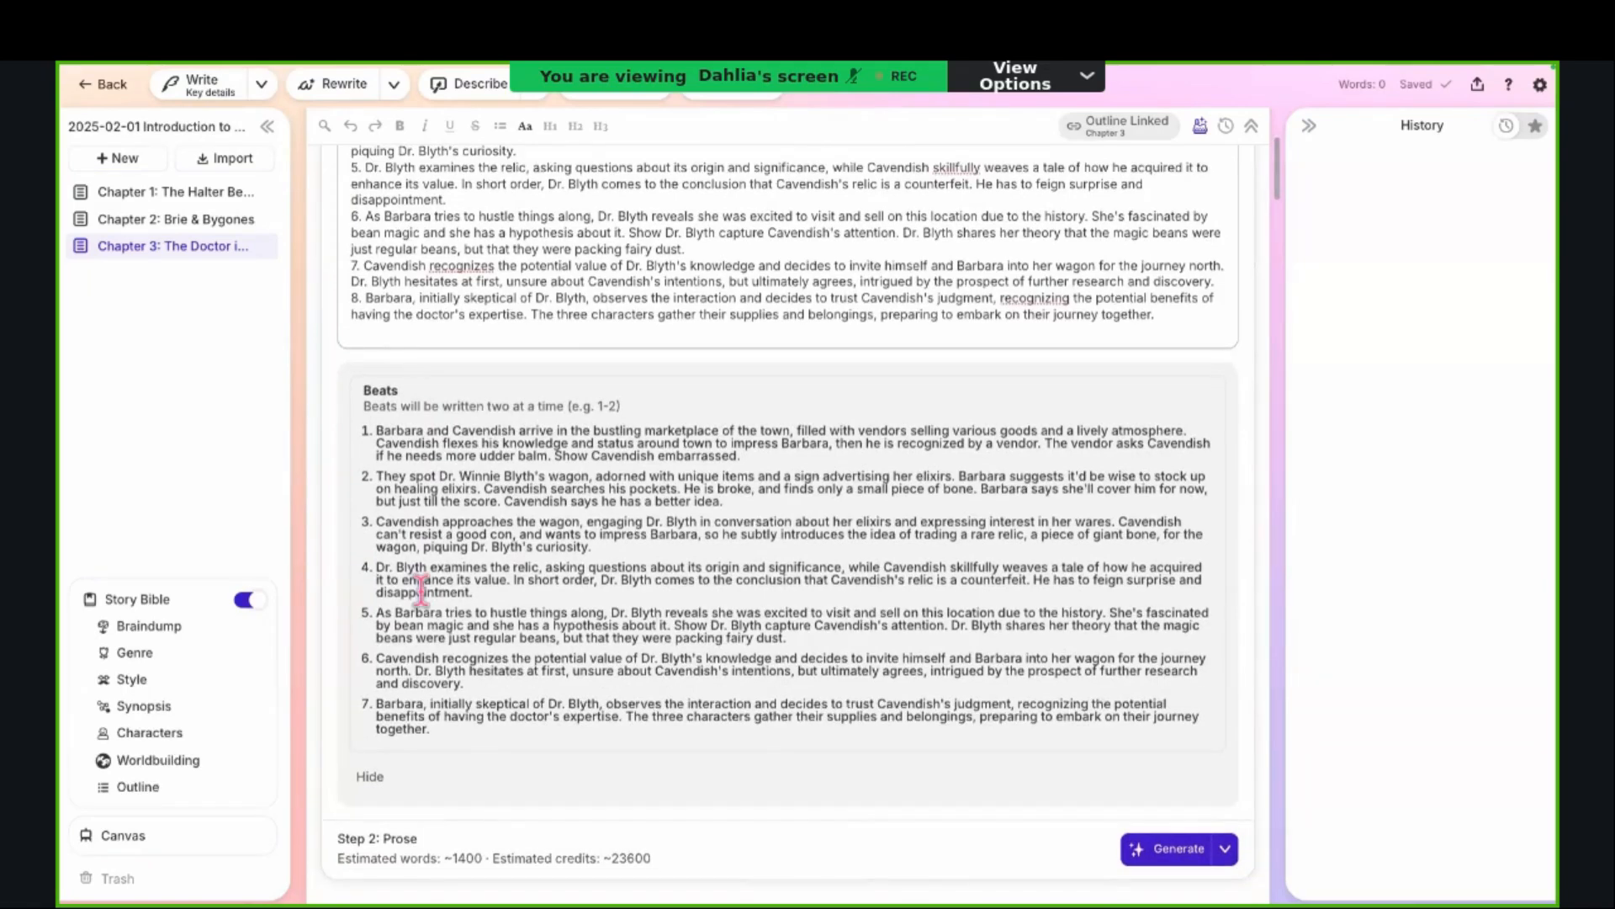
{"action": "left_click_drag", "start_coordinate": [407, 716], "coordinate": [407, 766]}
{"action": "scroll", "coordinate": [451, 614], "scroll_direction": "up", "scroll_amount": 2}
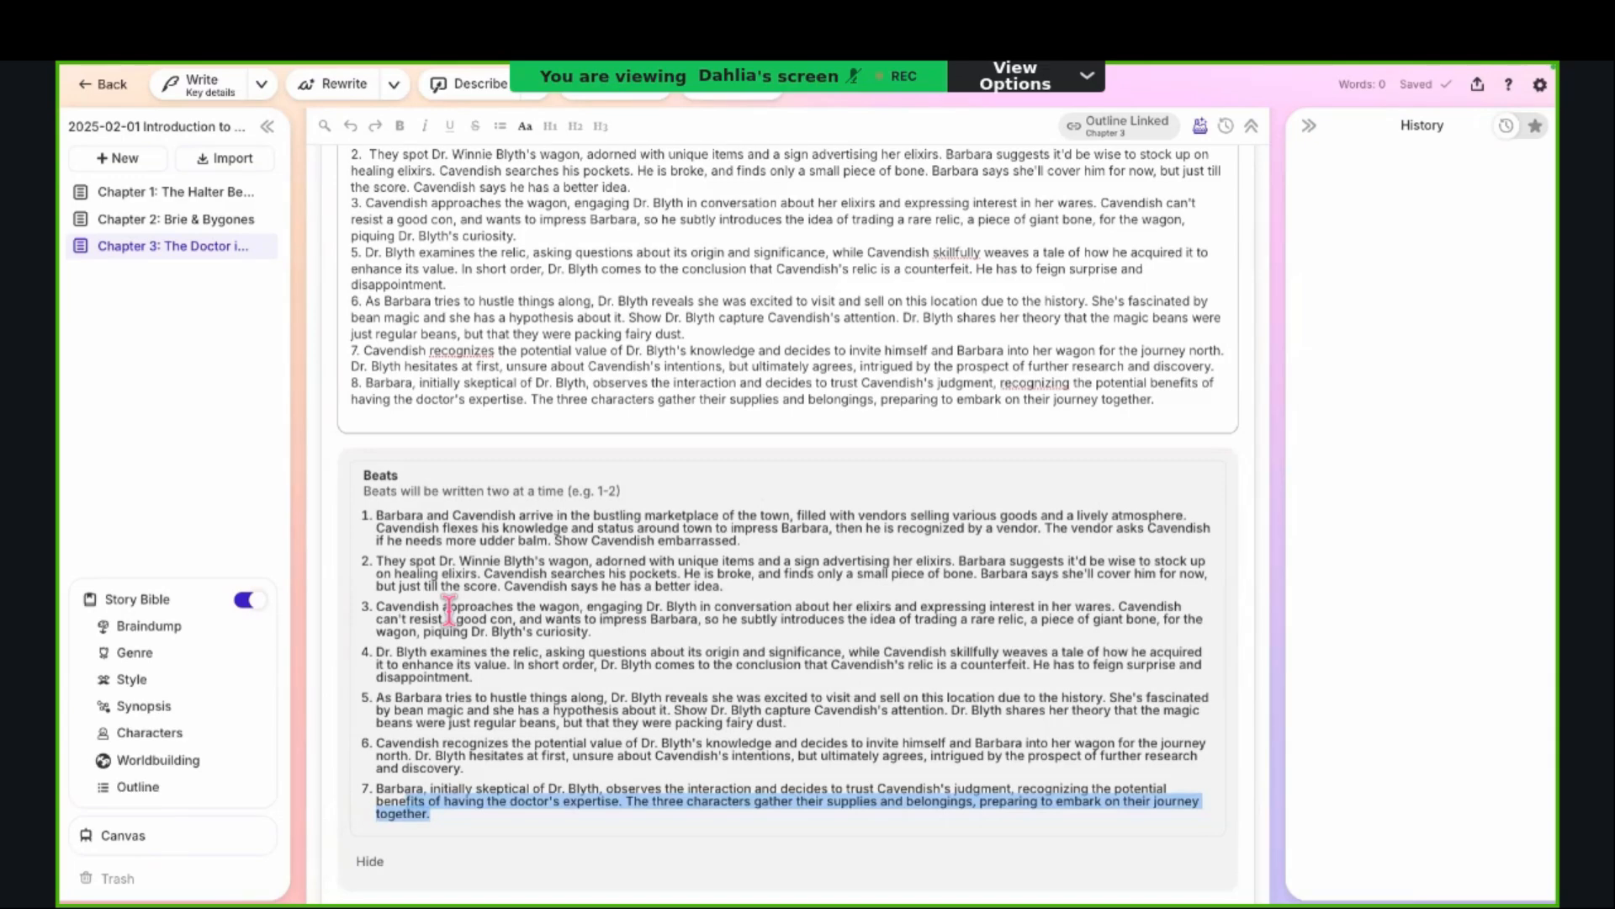
{"action": "scroll", "coordinate": [450, 612], "scroll_direction": "up", "scroll_amount": 2}
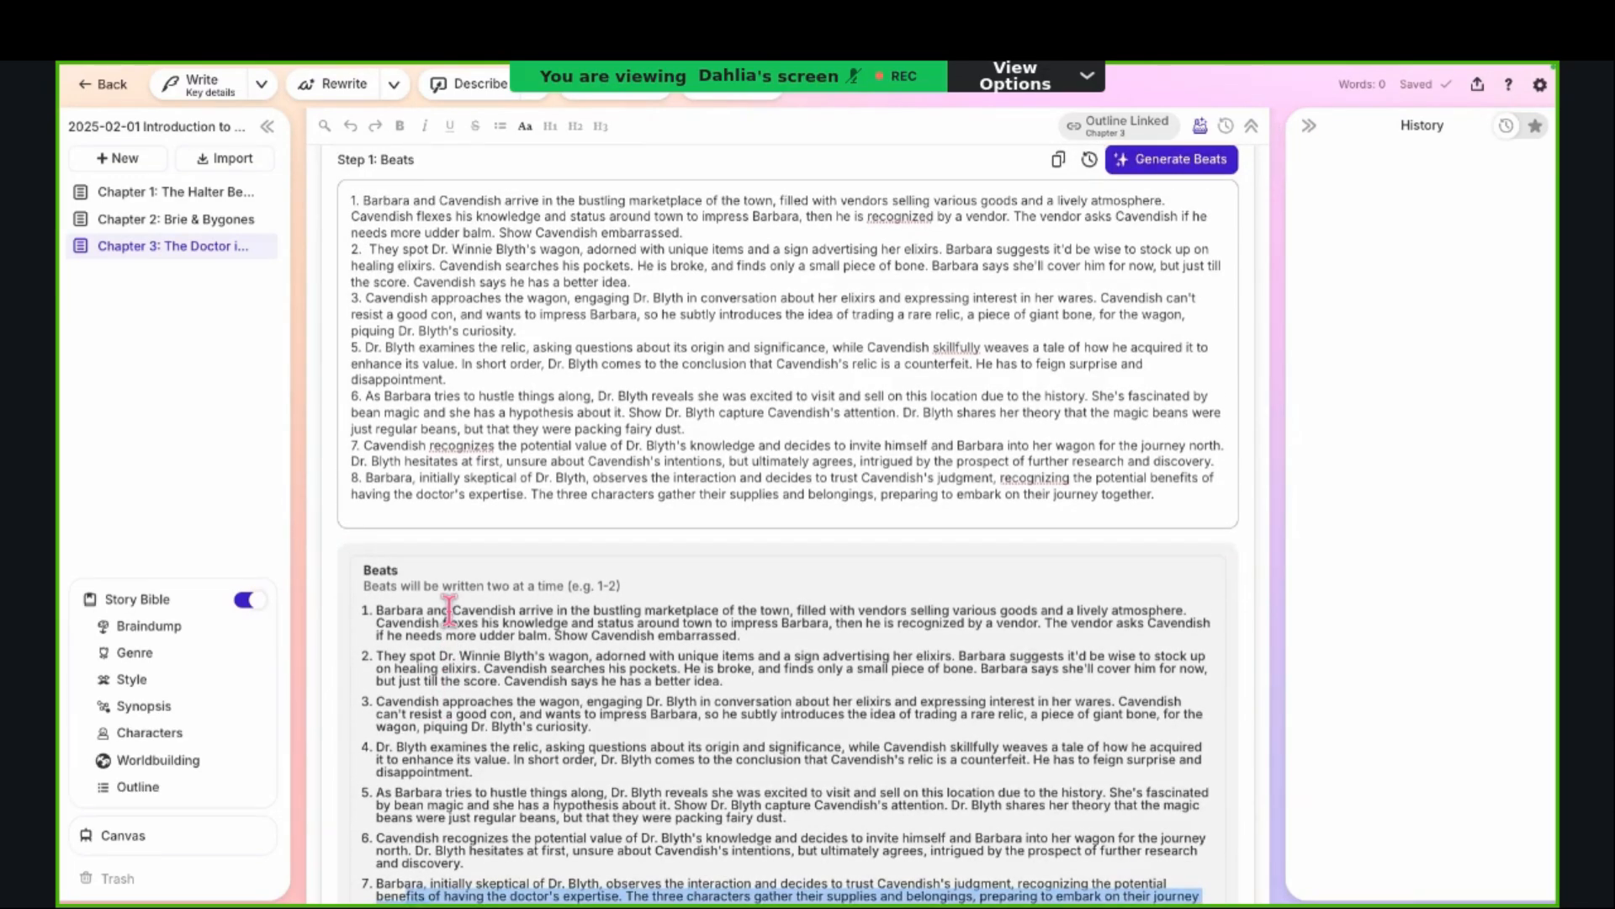
Step: Compare the beat numbering with the checked list and delete the extra space before "They spot" in beat 2
{"action": "left_click", "coordinate": [521, 339]}
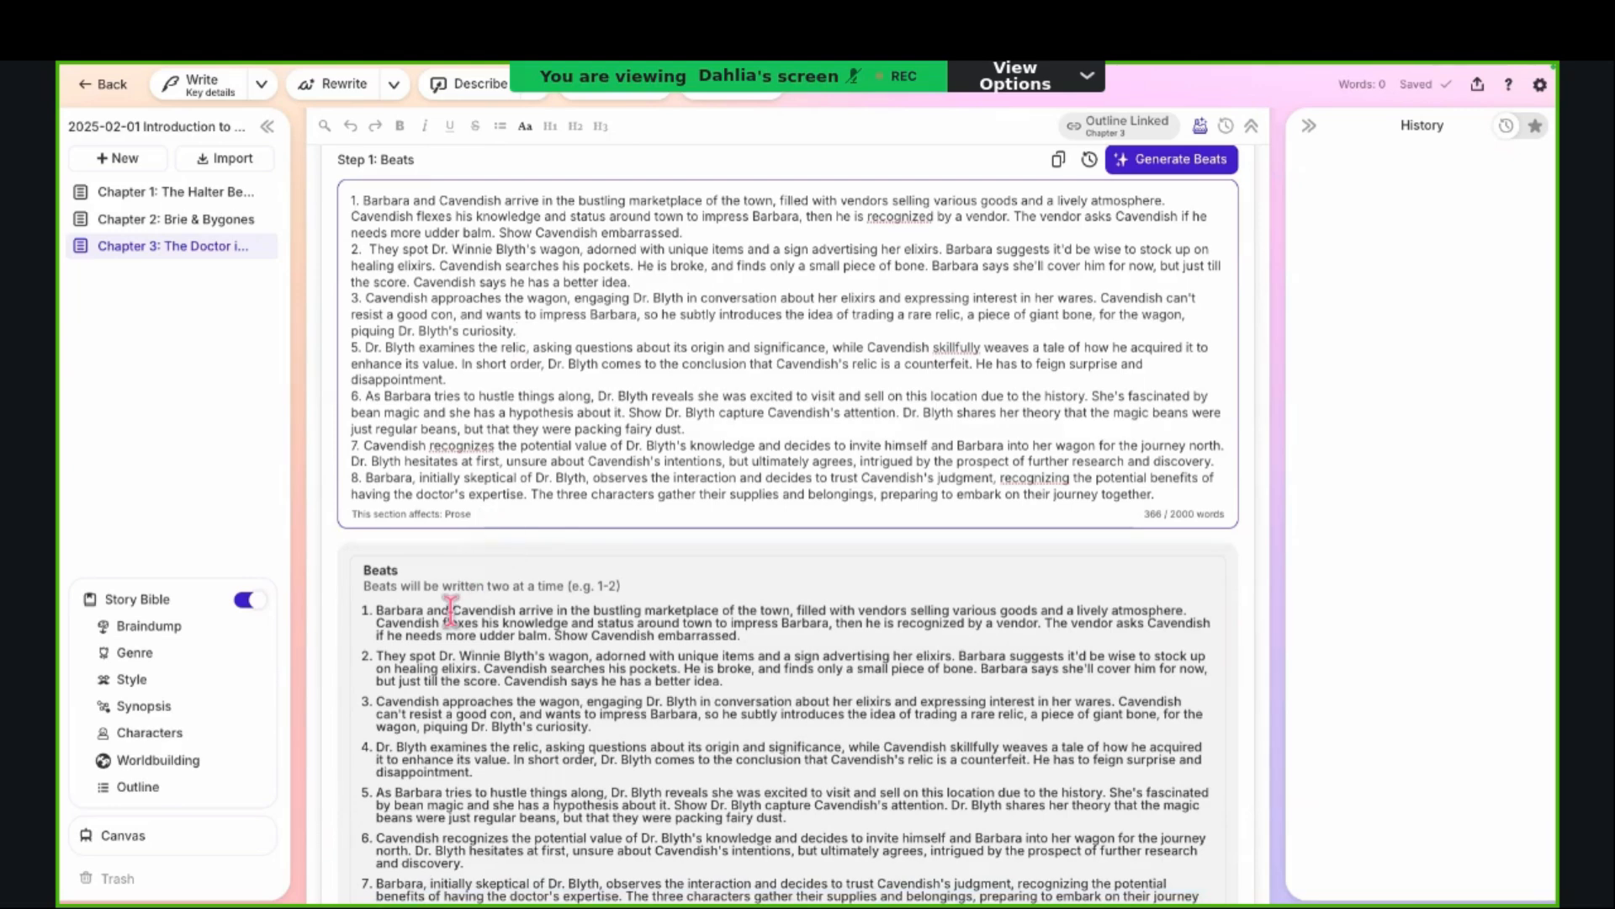
{"action": "scroll", "coordinate": [451, 612], "scroll_direction": "down", "scroll_amount": 2}
{"action": "scroll", "coordinate": [450, 612], "scroll_direction": "up", "scroll_amount": 1}
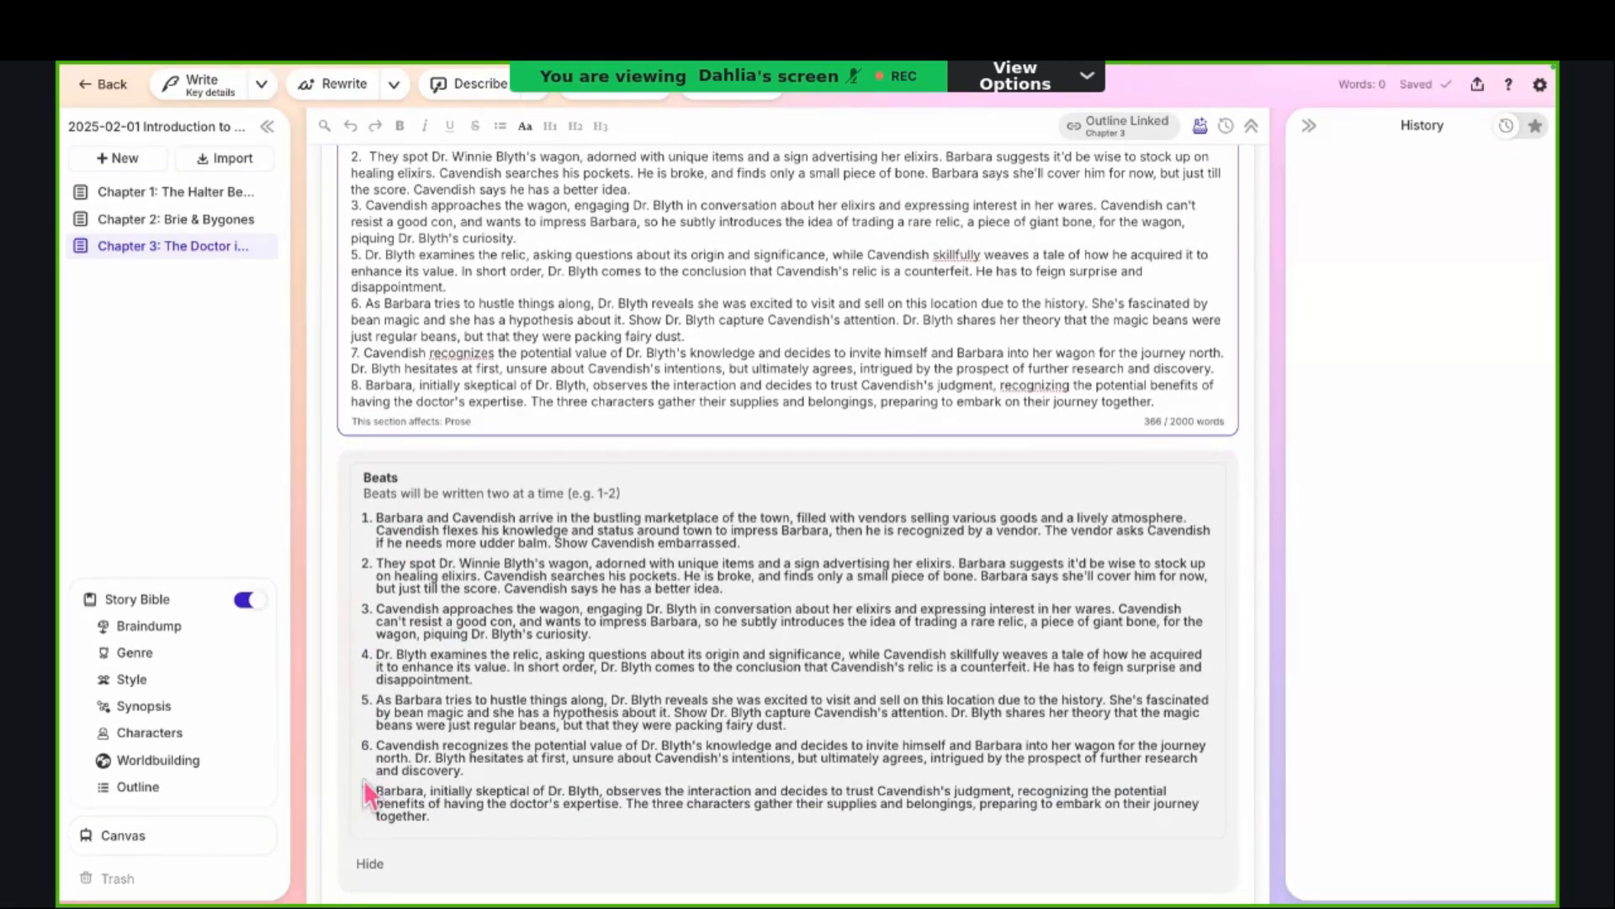
{"action": "left_click", "coordinate": [363, 387]}
{"action": "scroll", "coordinate": [379, 387], "scroll_direction": "up", "scroll_amount": 3}
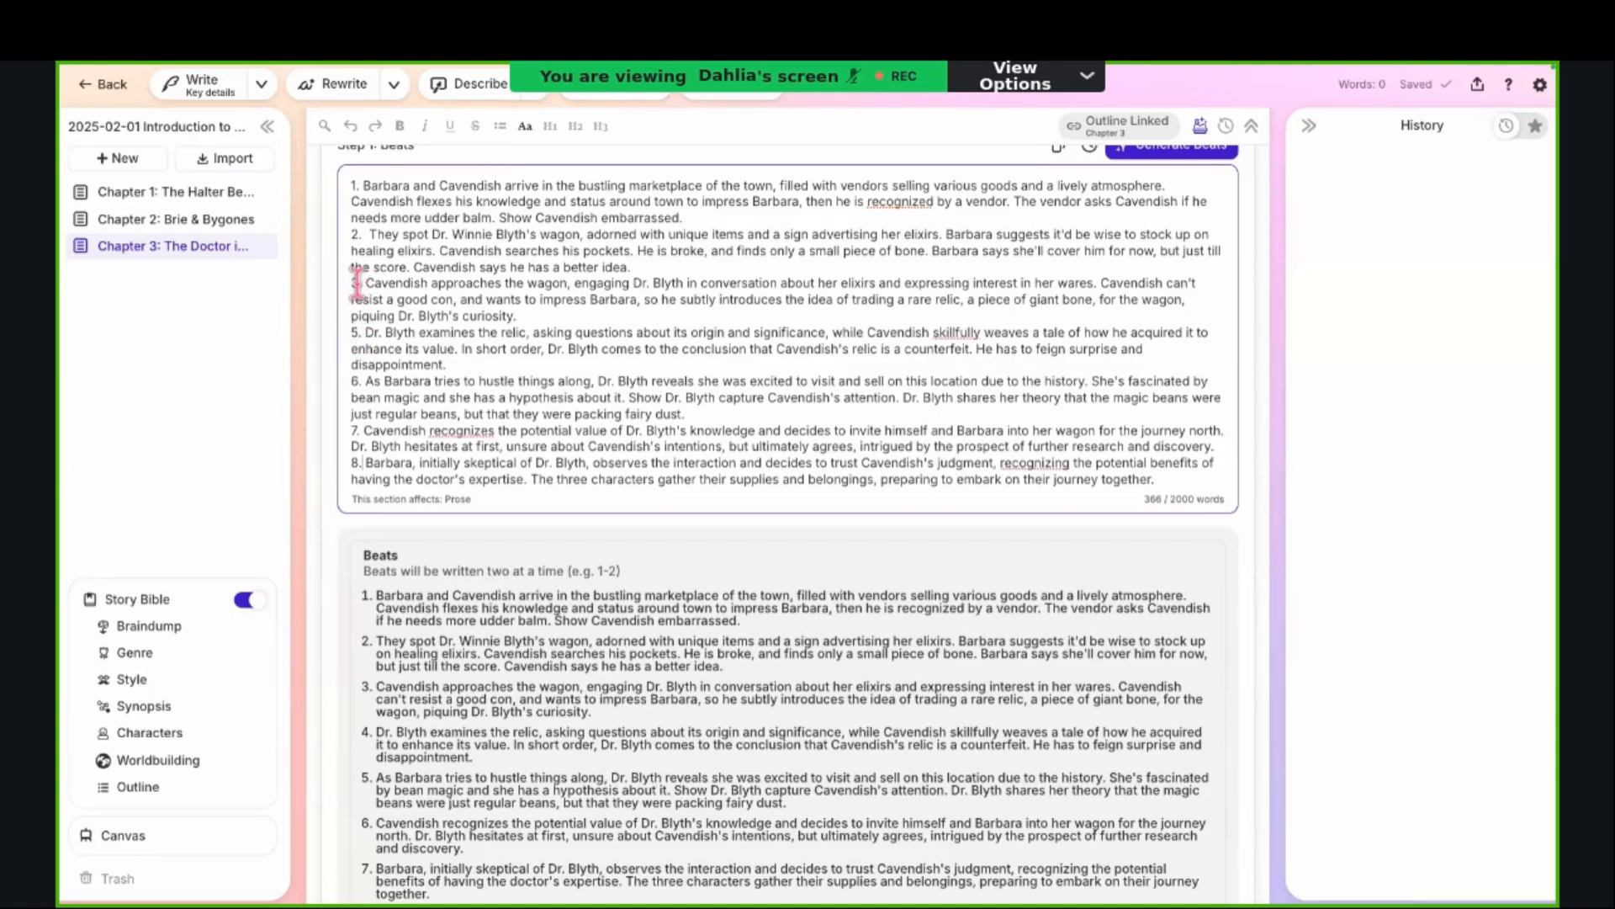
{"action": "left_click_drag", "start_coordinate": [351, 185], "coordinate": [362, 185]}
{"action": "left_click", "coordinate": [365, 237]}
{"action": "key", "text": "BackSpace"}
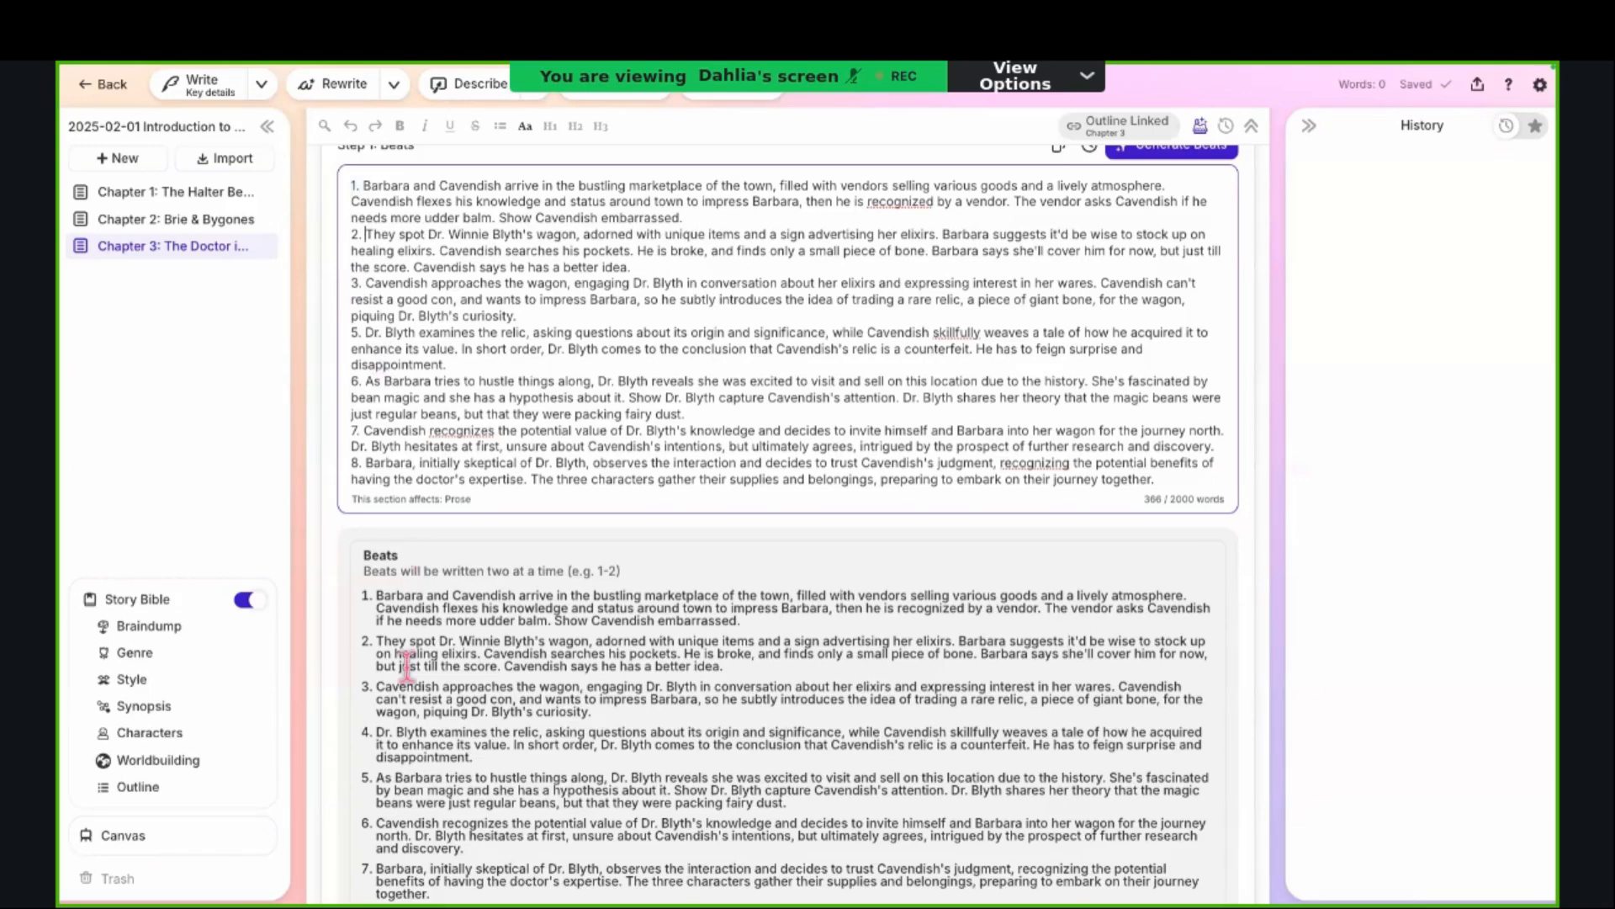
Step: Split beat 8 onto a new line before "The three characters gather their supplies" and rejoin the two lines
{"action": "scroll", "coordinate": [408, 669], "scroll_direction": "down", "scroll_amount": 1}
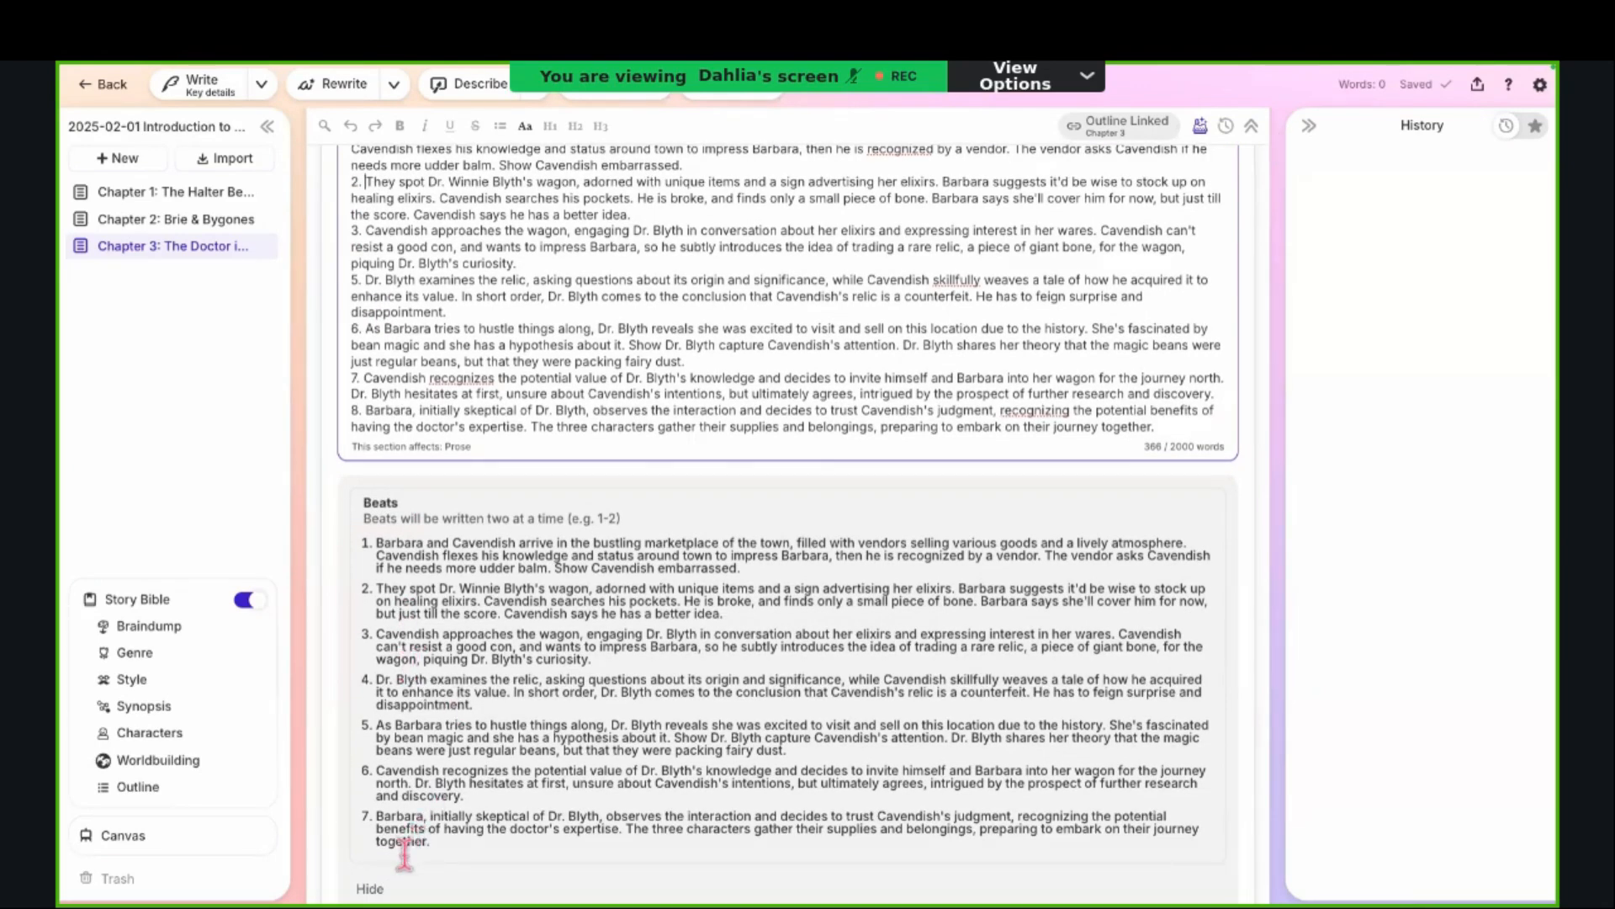
{"action": "scroll", "coordinate": [413, 842], "scroll_direction": "down", "scroll_amount": 1}
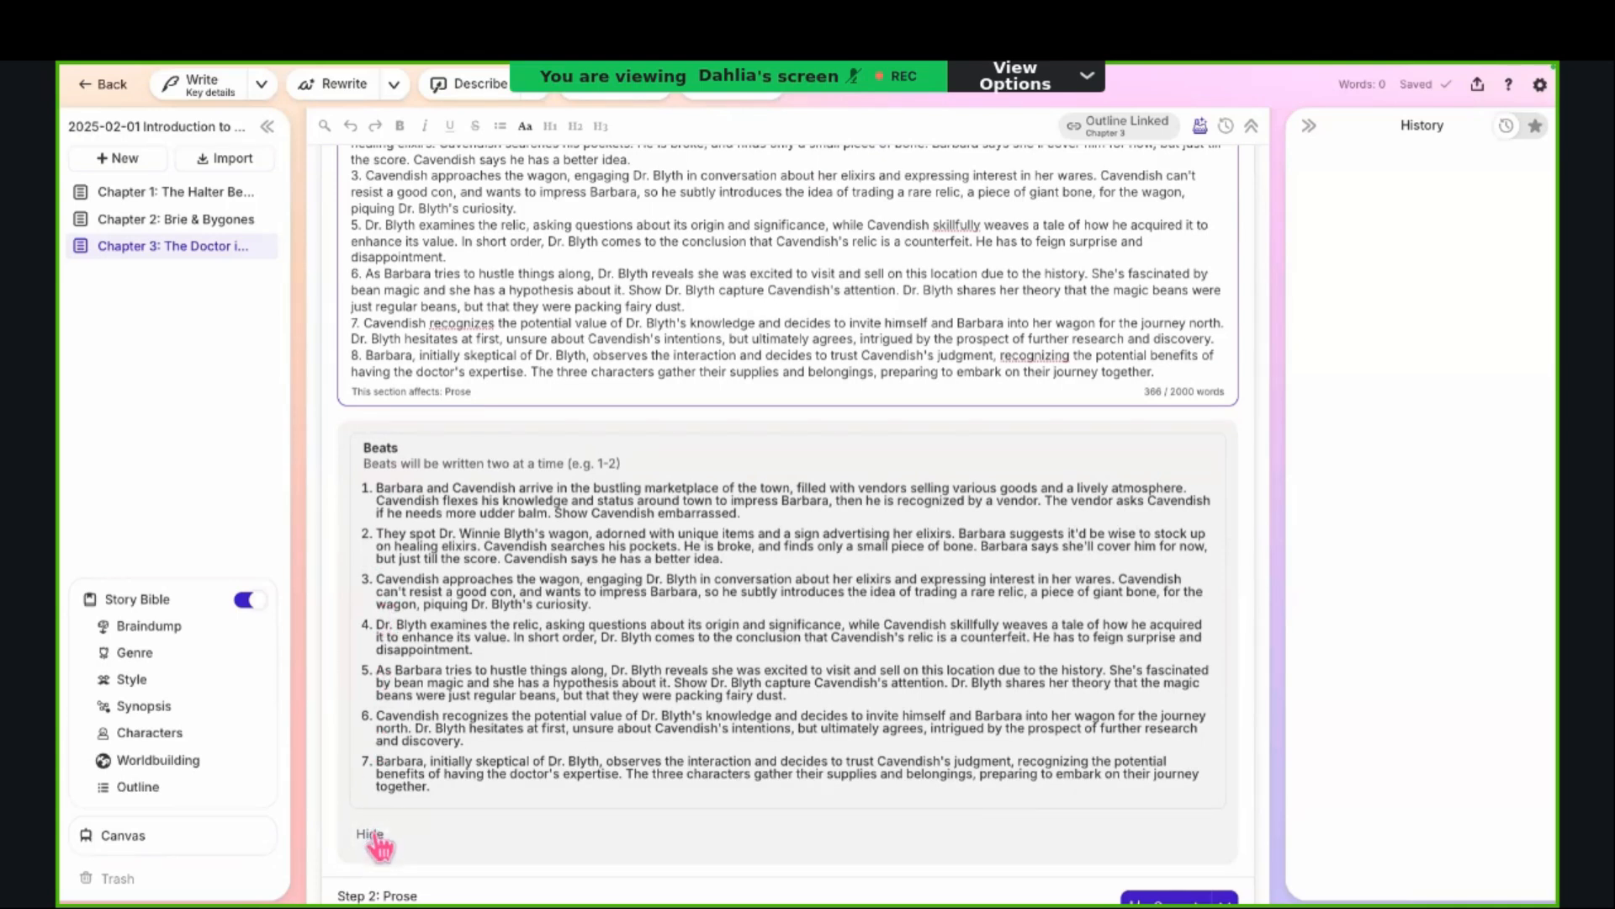
{"action": "left_click", "coordinate": [532, 372]}
{"action": "key", "text": "Return"}
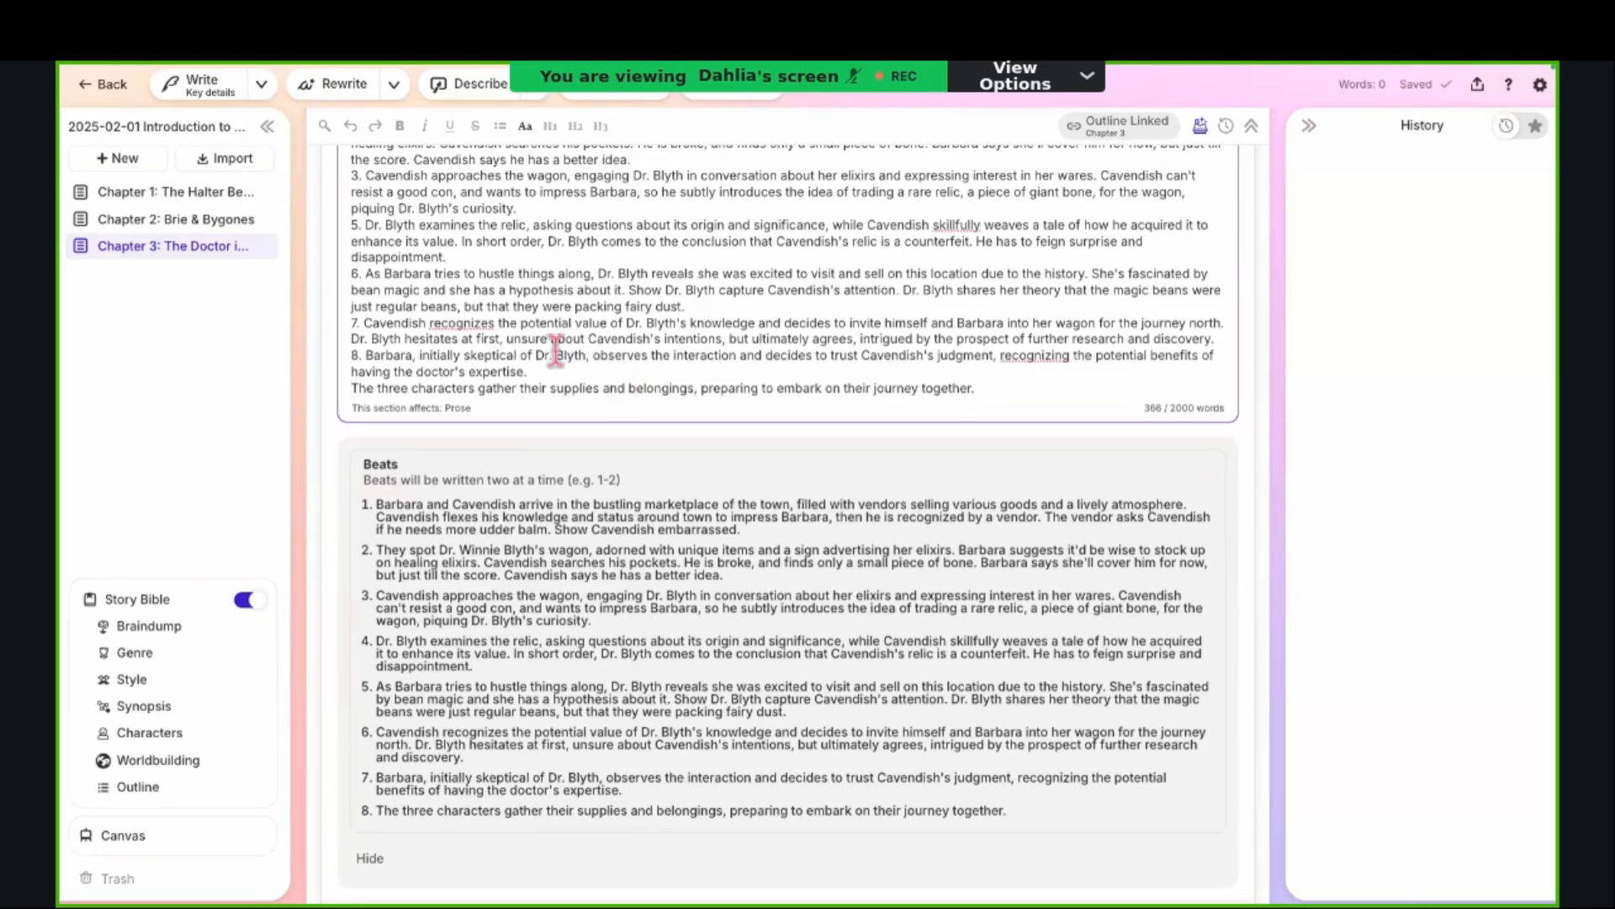
{"action": "key", "text": "BackSpace"}
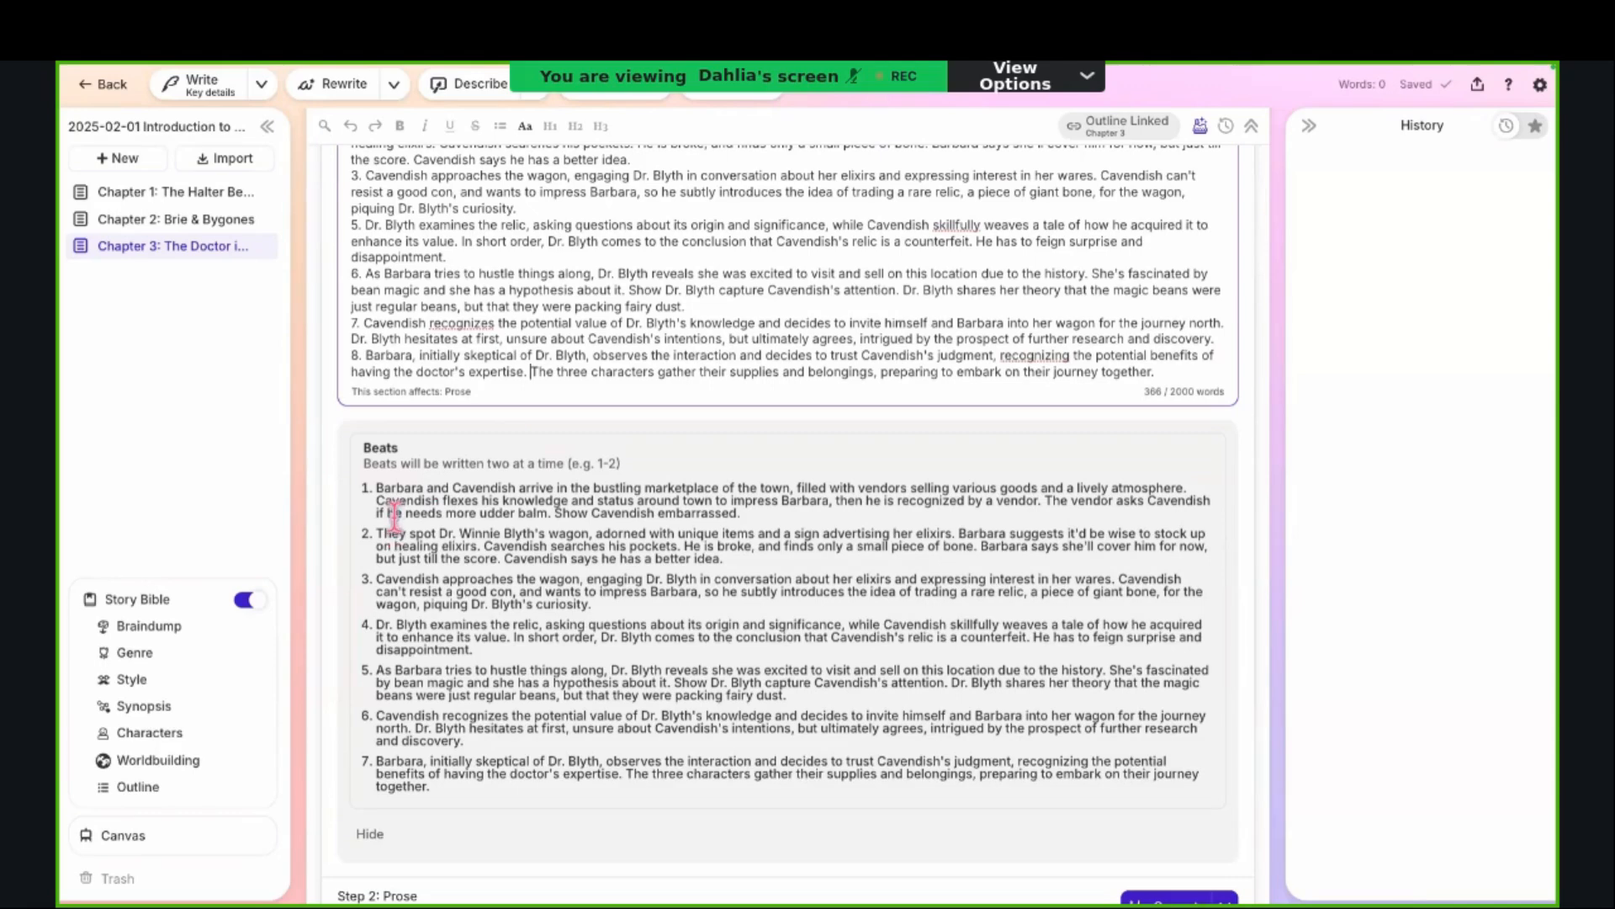
Step: Hide the checked beats list and highlight the estimated credits under Step 2: Prose
{"action": "scroll", "coordinate": [392, 496], "scroll_direction": "down", "scroll_amount": 3}
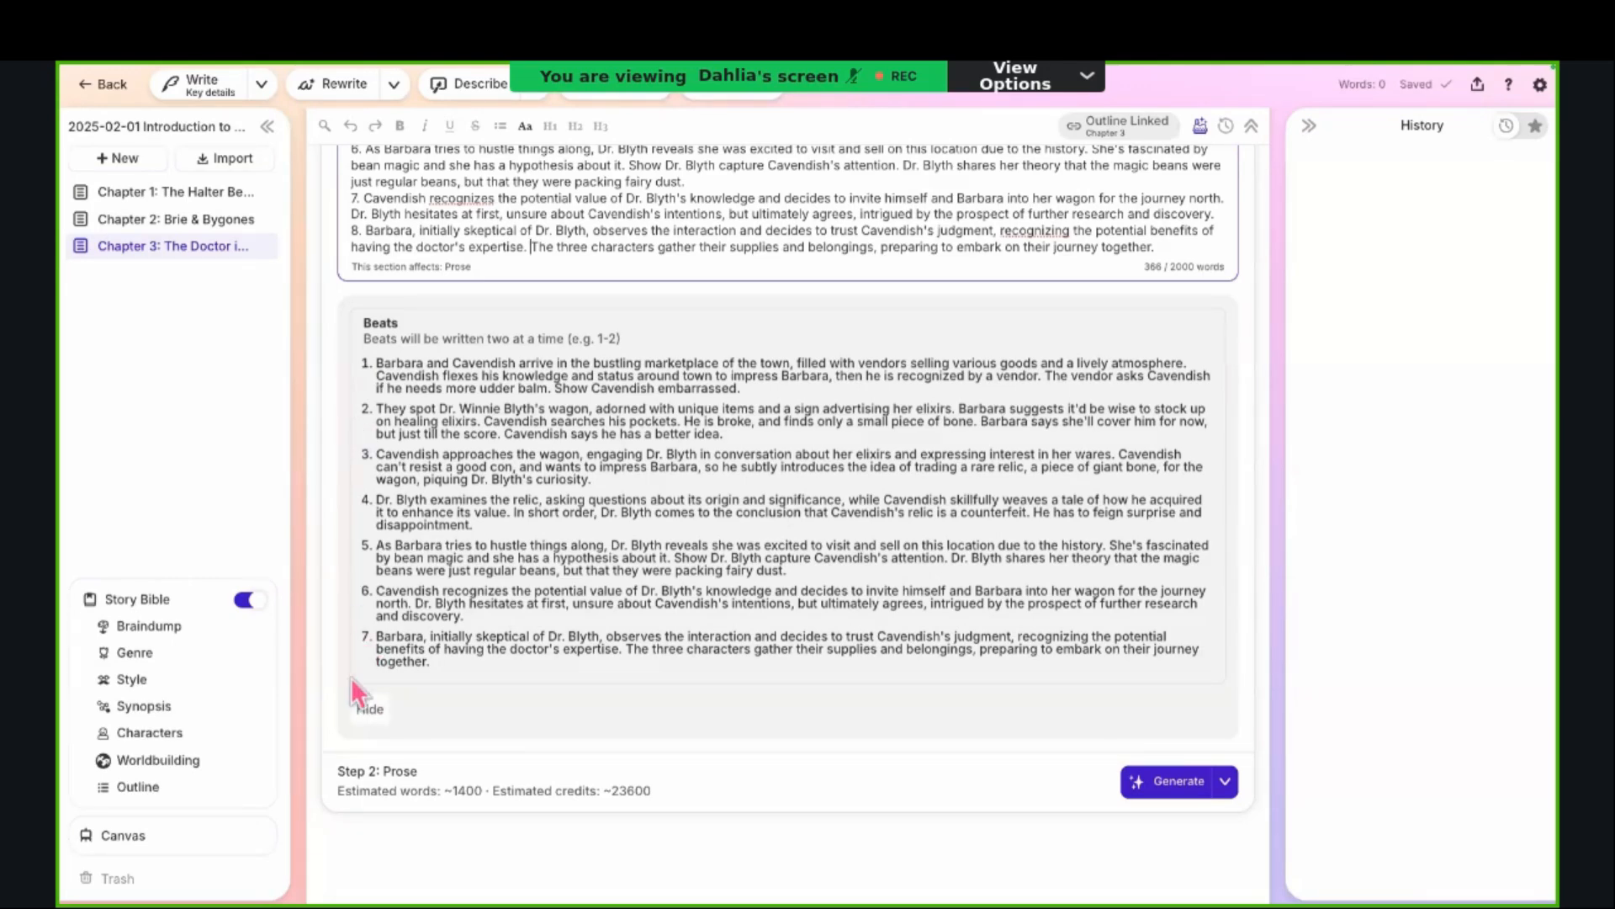
{"action": "left_click", "coordinate": [369, 717]}
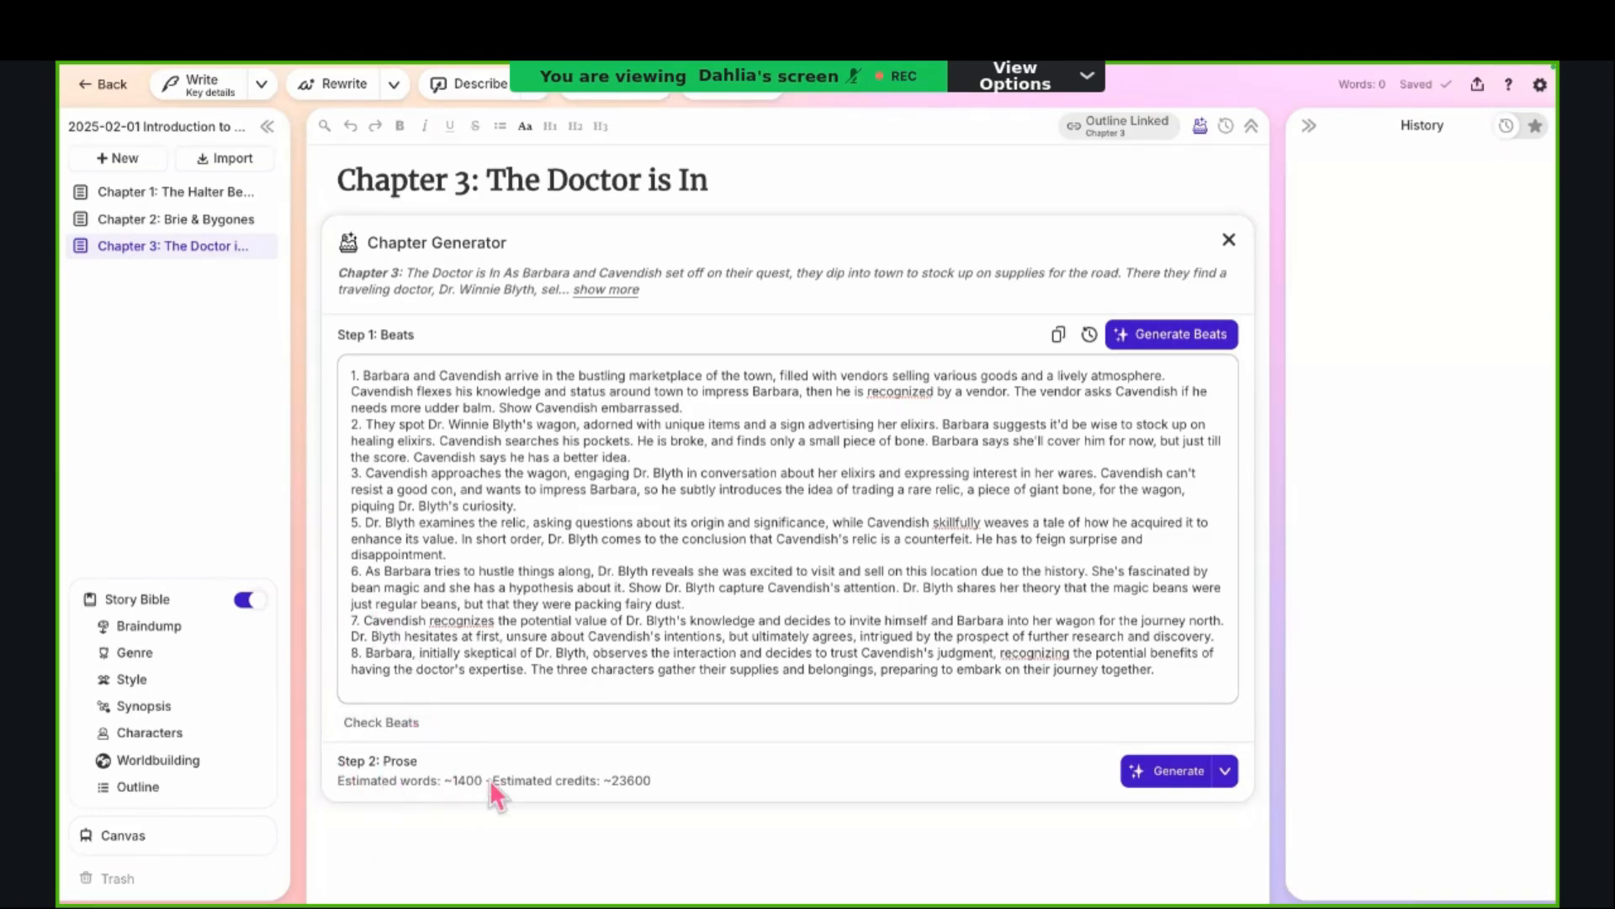
{"action": "left_click_drag", "start_coordinate": [489, 779], "coordinate": [653, 779]}
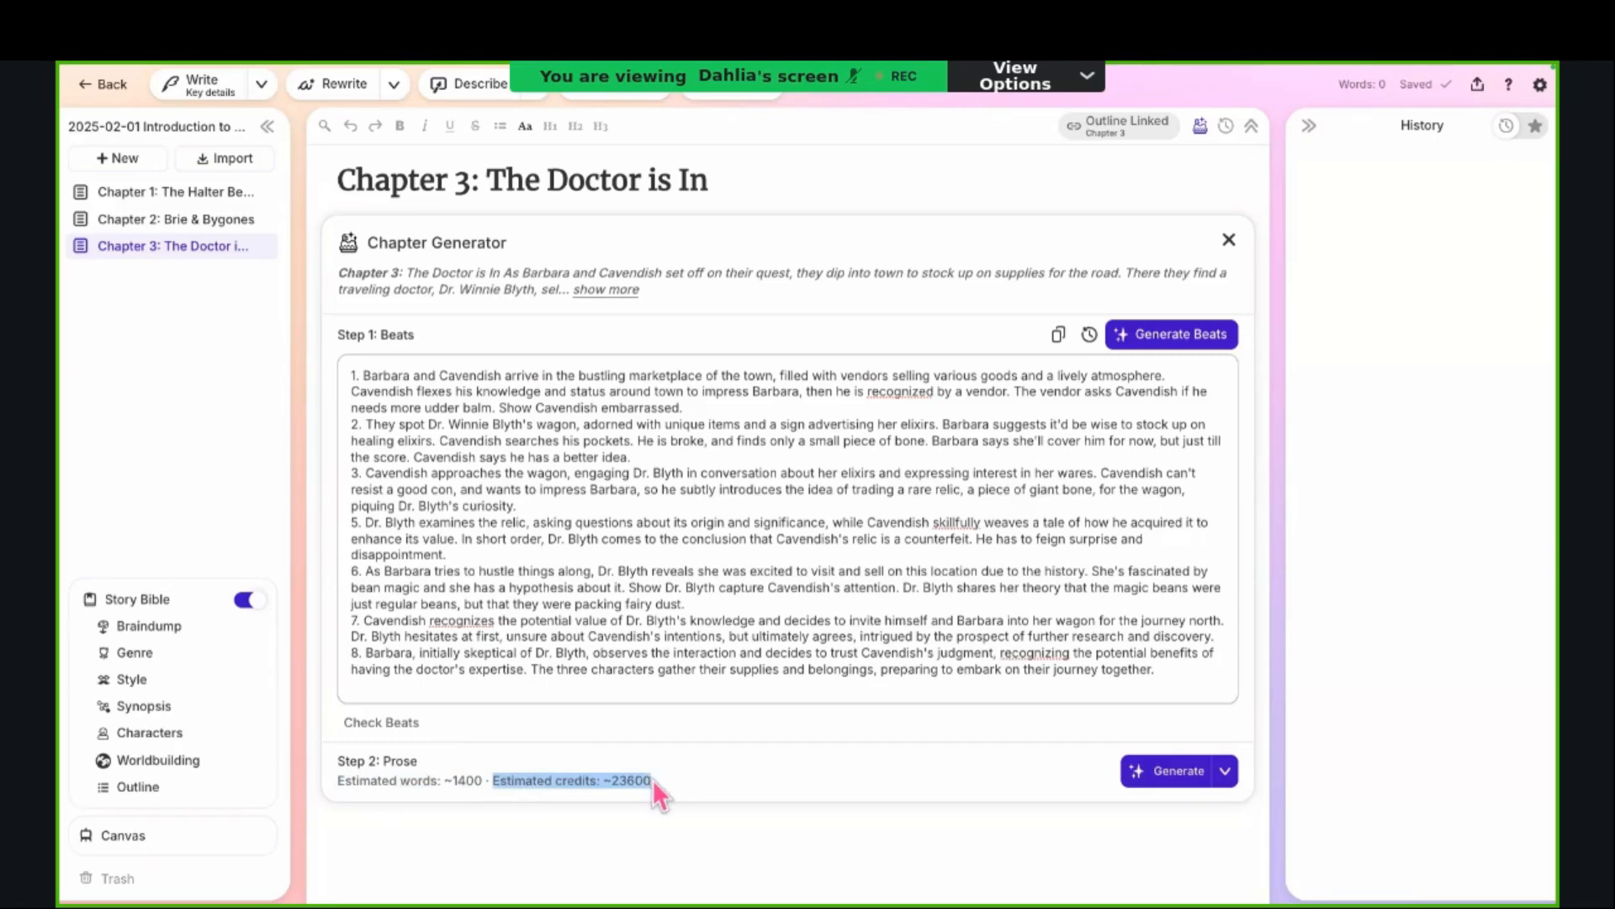
{"action": "left_click", "coordinate": [652, 780]}
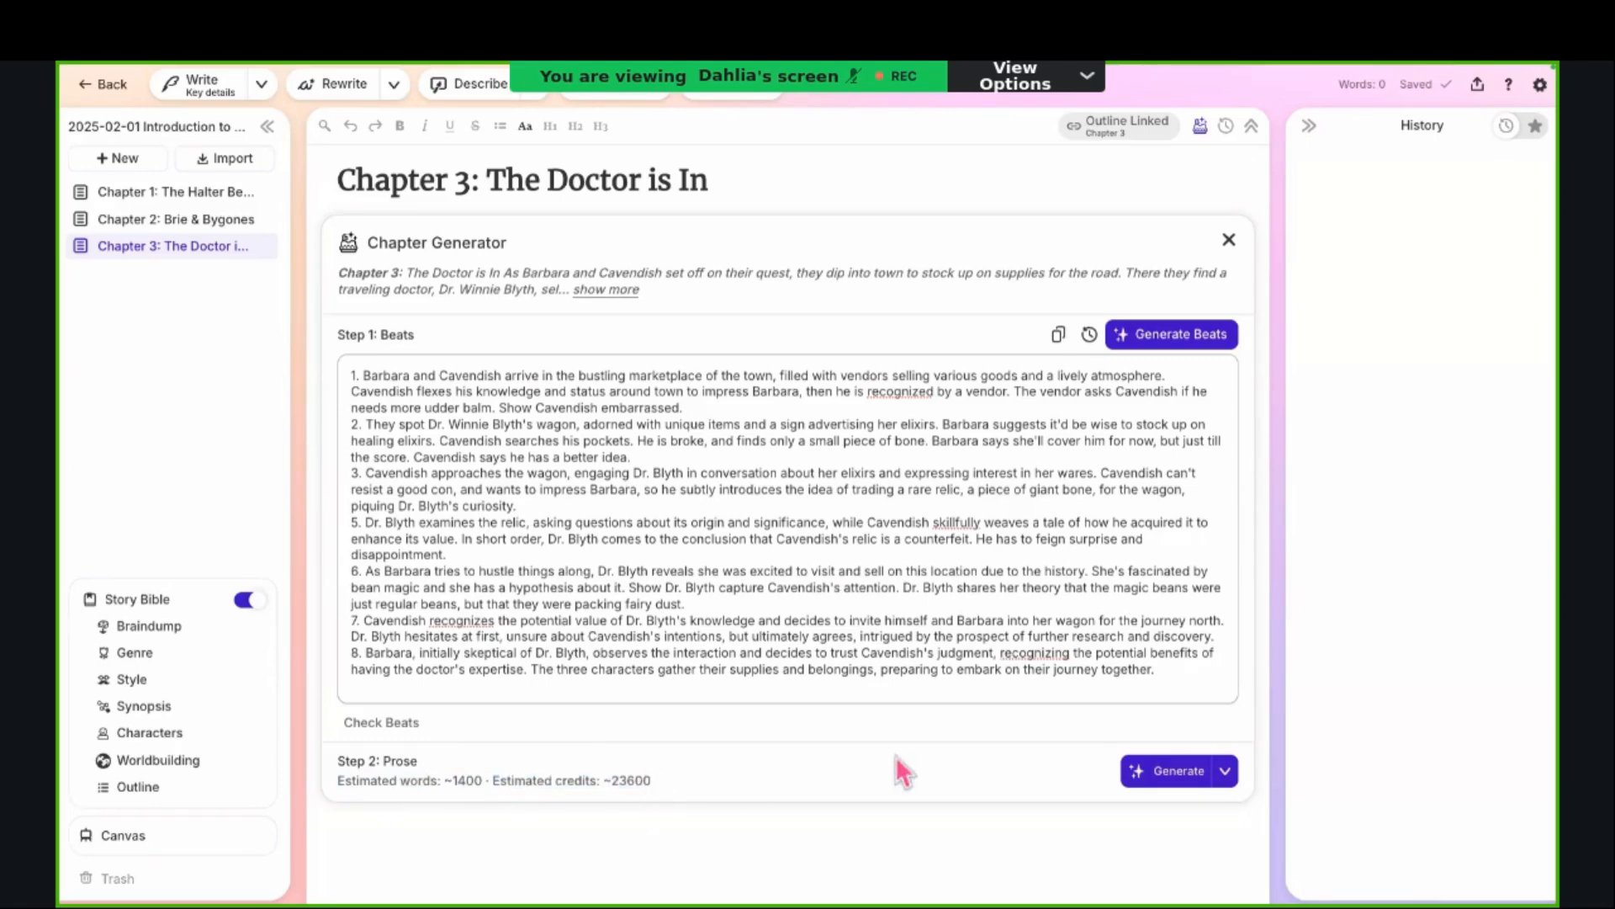
Step: Open the prose mode choices for Step 2: Prose and look through the experimental and retired models under Advanced
{"action": "left_click", "coordinate": [1226, 786]}
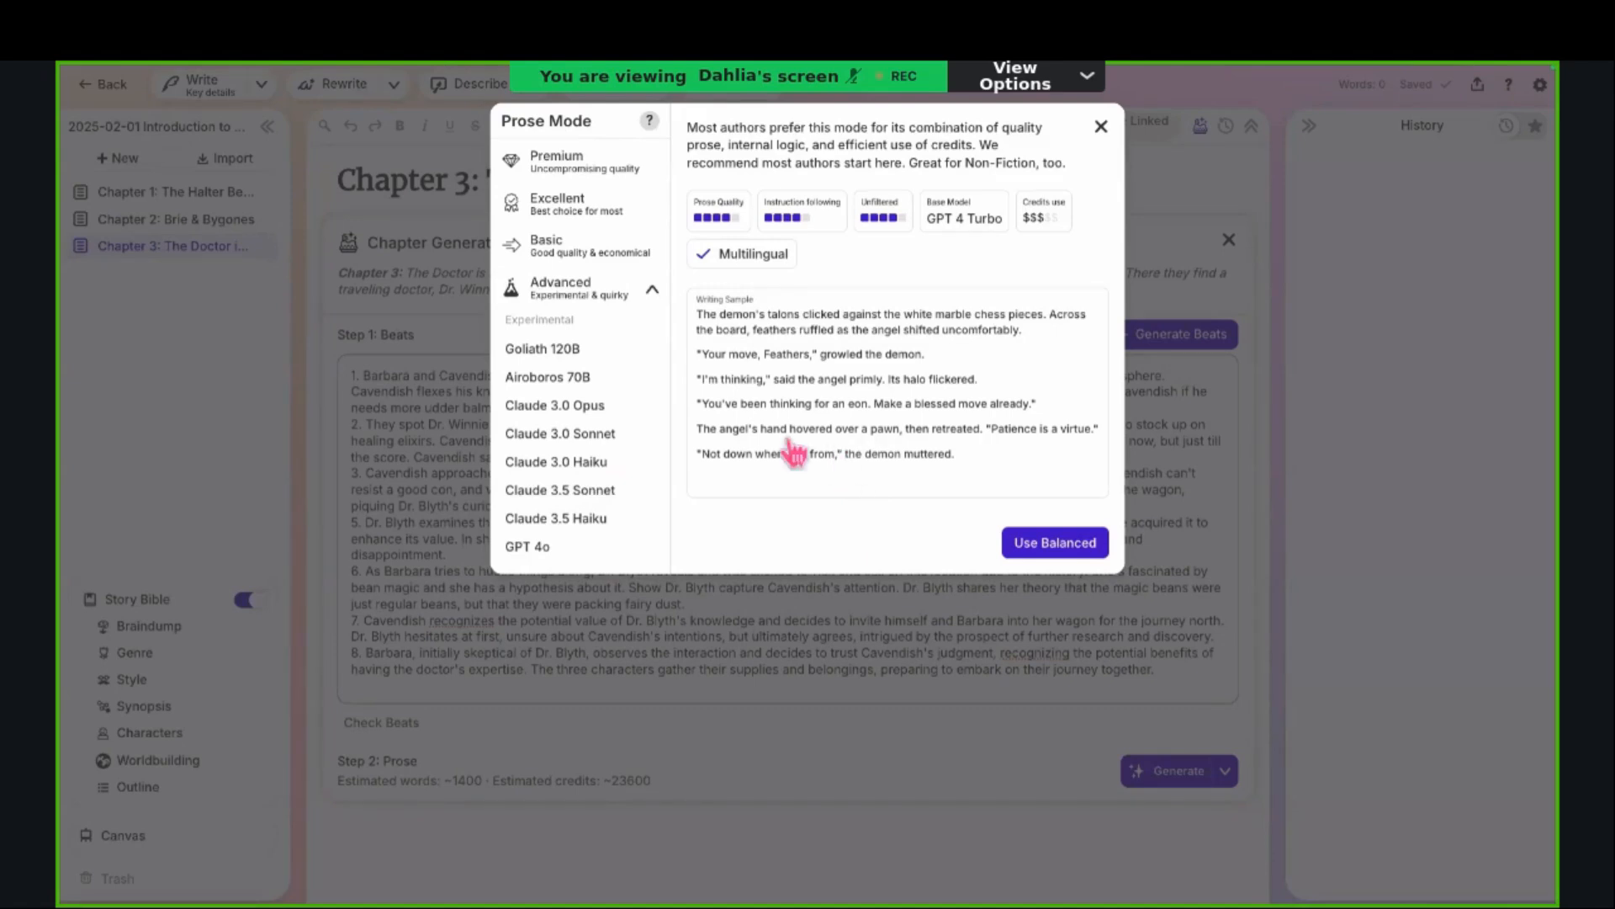
{"action": "scroll", "coordinate": [592, 364], "scroll_direction": "down", "scroll_amount": 1}
{"action": "scroll", "coordinate": [593, 366], "scroll_direction": "down", "scroll_amount": 5}
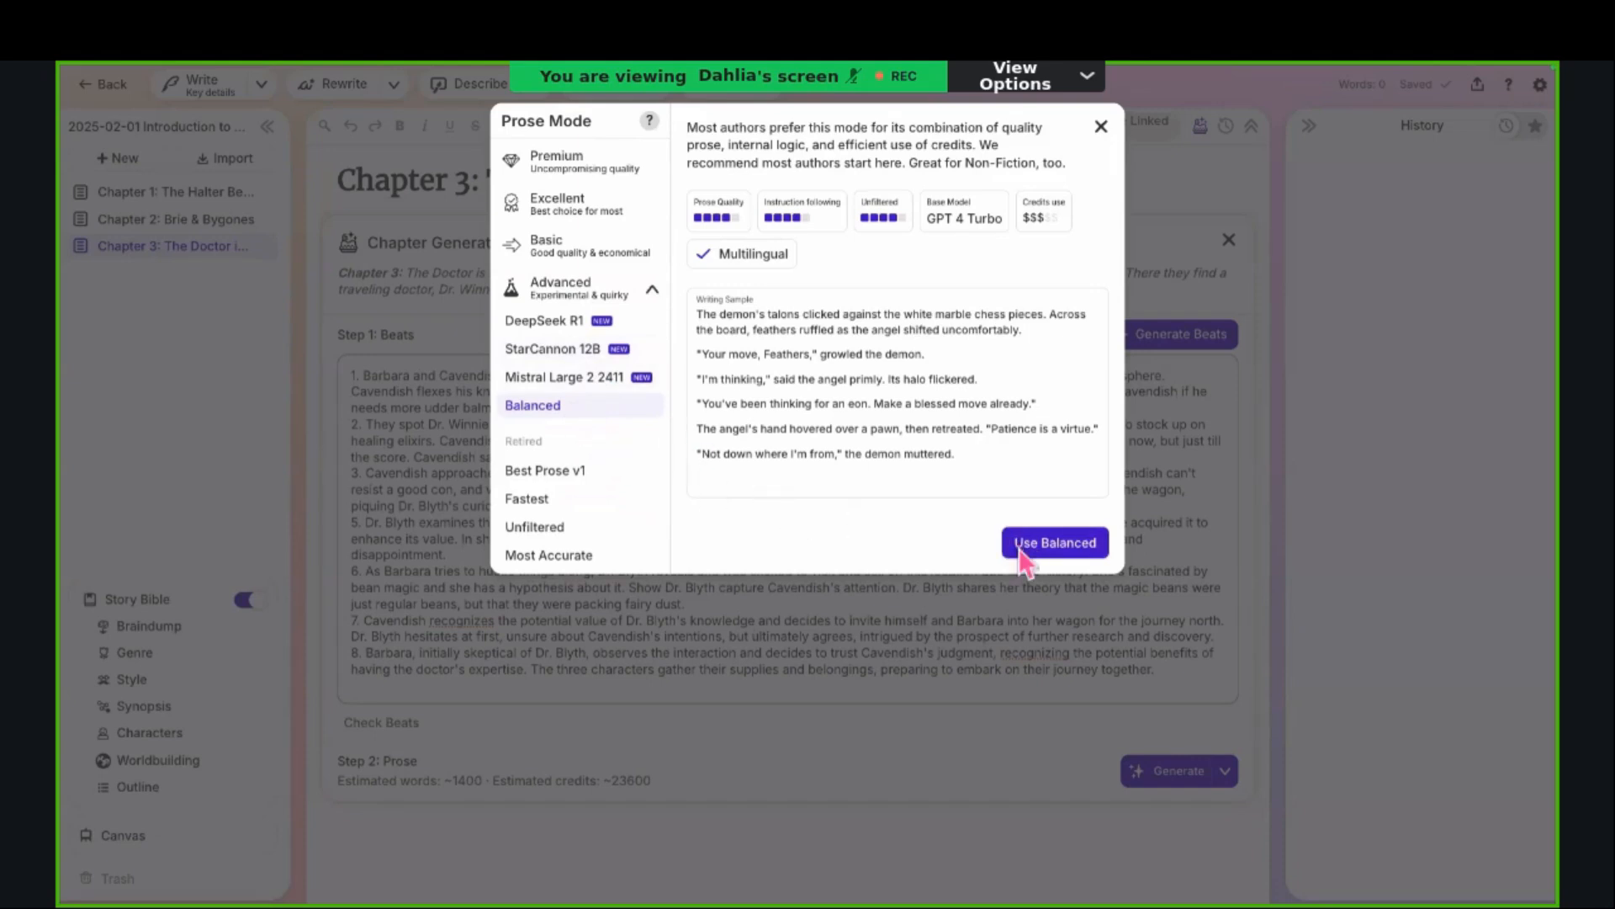
{"action": "scroll", "coordinate": [640, 438], "scroll_direction": "up", "scroll_amount": 2}
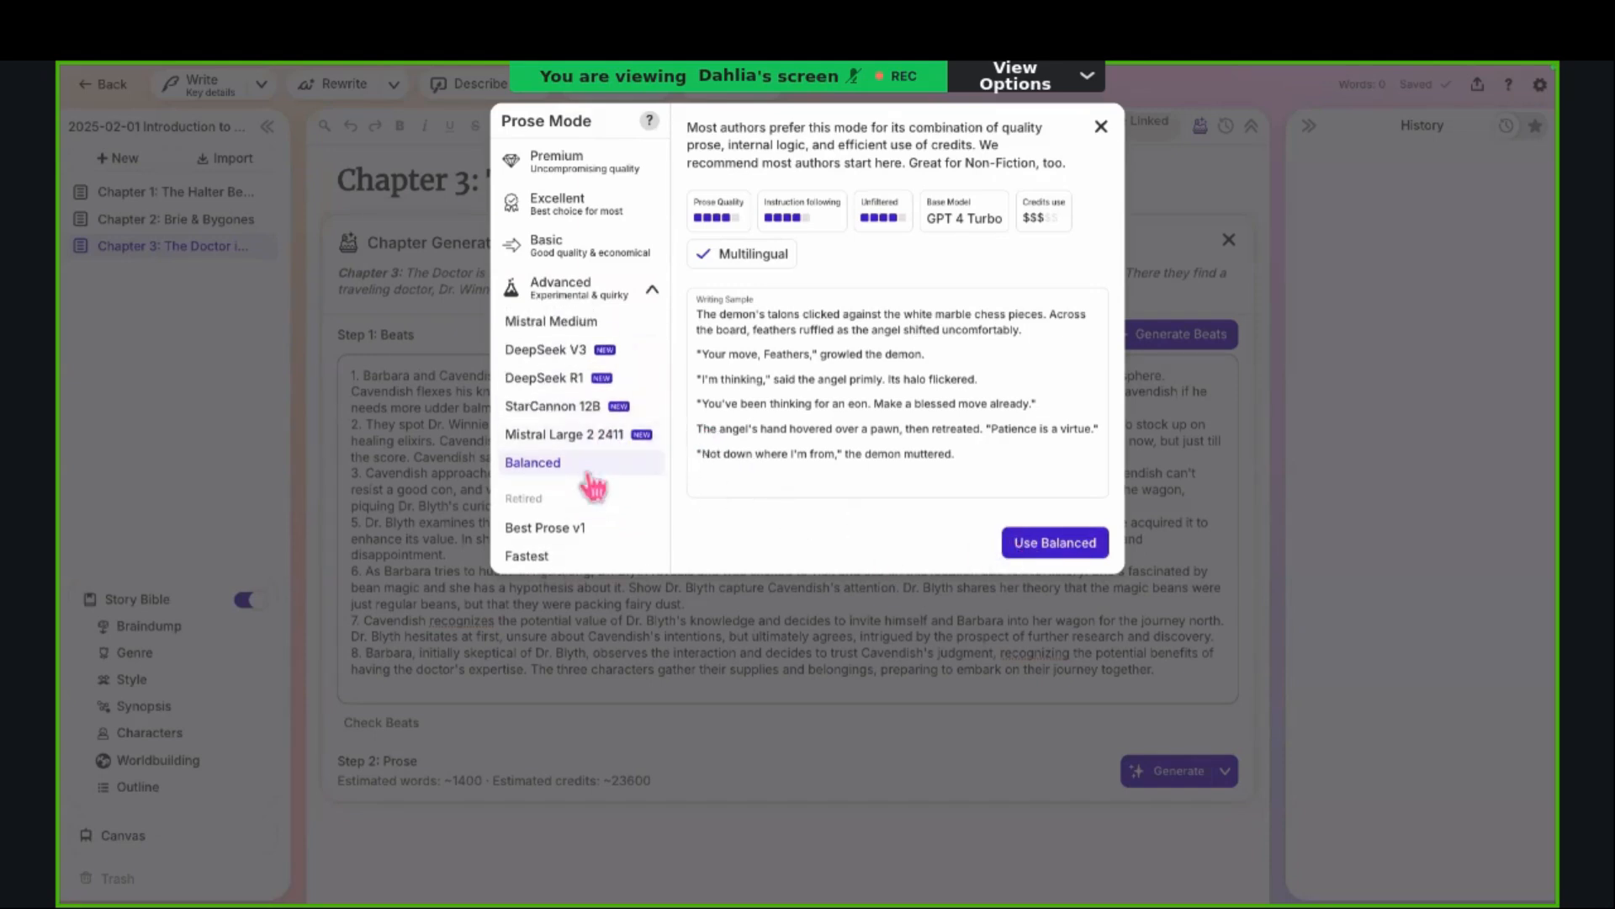
{"action": "scroll", "coordinate": [578, 505], "scroll_direction": "down", "scroll_amount": 2}
{"action": "scroll", "coordinate": [579, 505], "scroll_direction": "up", "scroll_amount": 4}
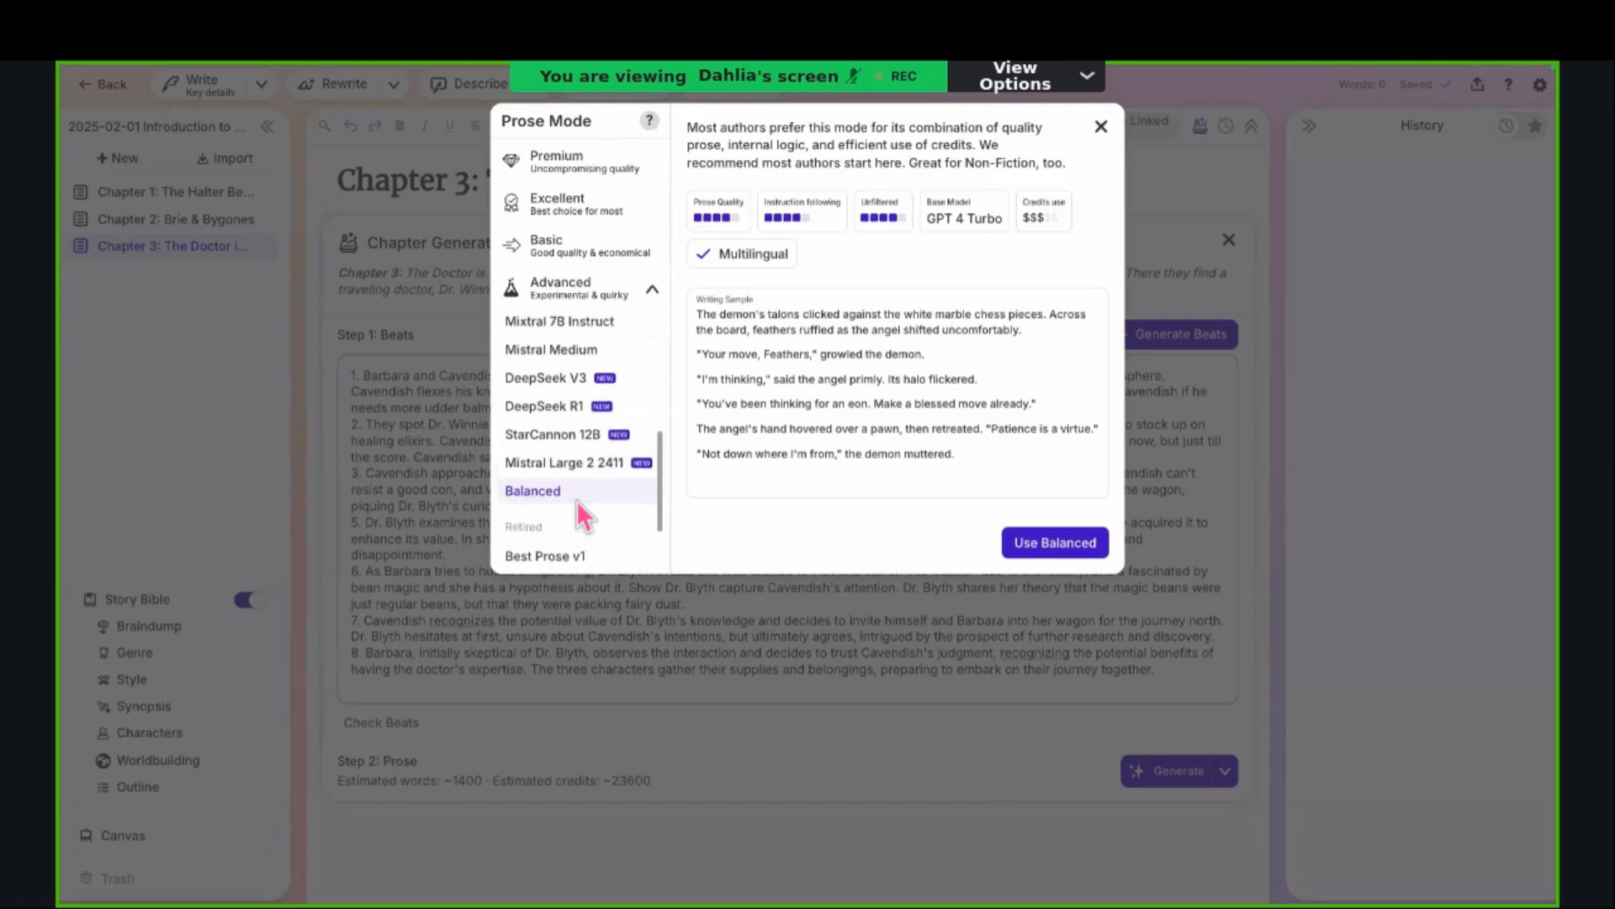
{"action": "scroll", "coordinate": [578, 509], "scroll_direction": "up", "scroll_amount": 5}
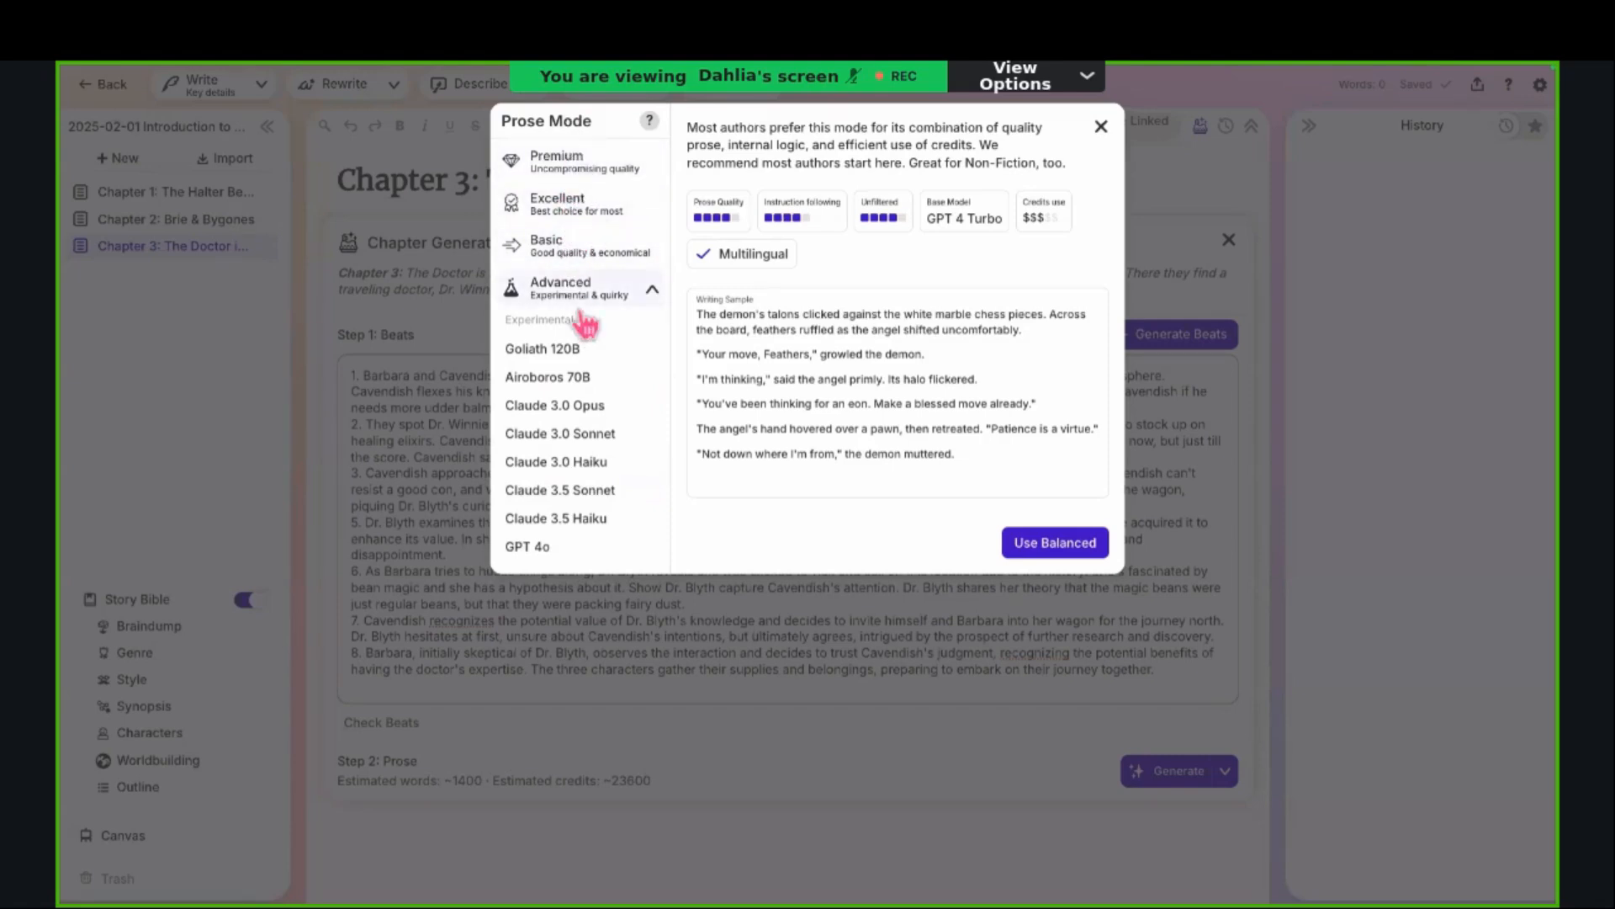
{"action": "scroll", "coordinate": [586, 425], "scroll_direction": "down", "scroll_amount": 4}
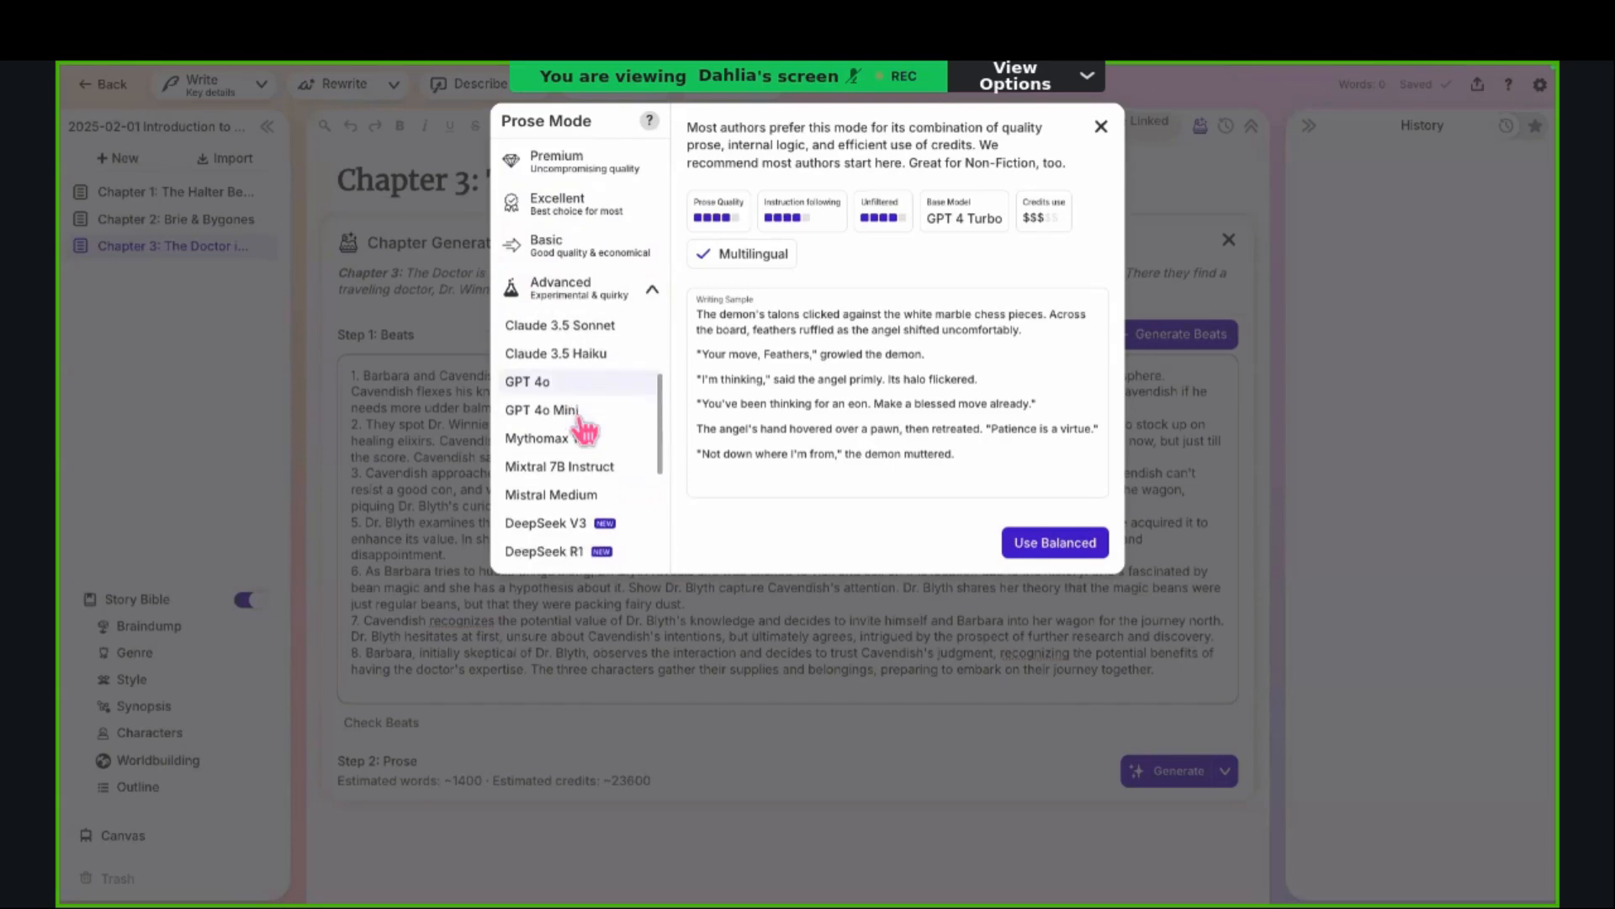
{"action": "scroll", "coordinate": [585, 429], "scroll_direction": "down", "scroll_amount": 1}
{"action": "scroll", "coordinate": [585, 429], "scroll_direction": "down", "scroll_amount": 2}
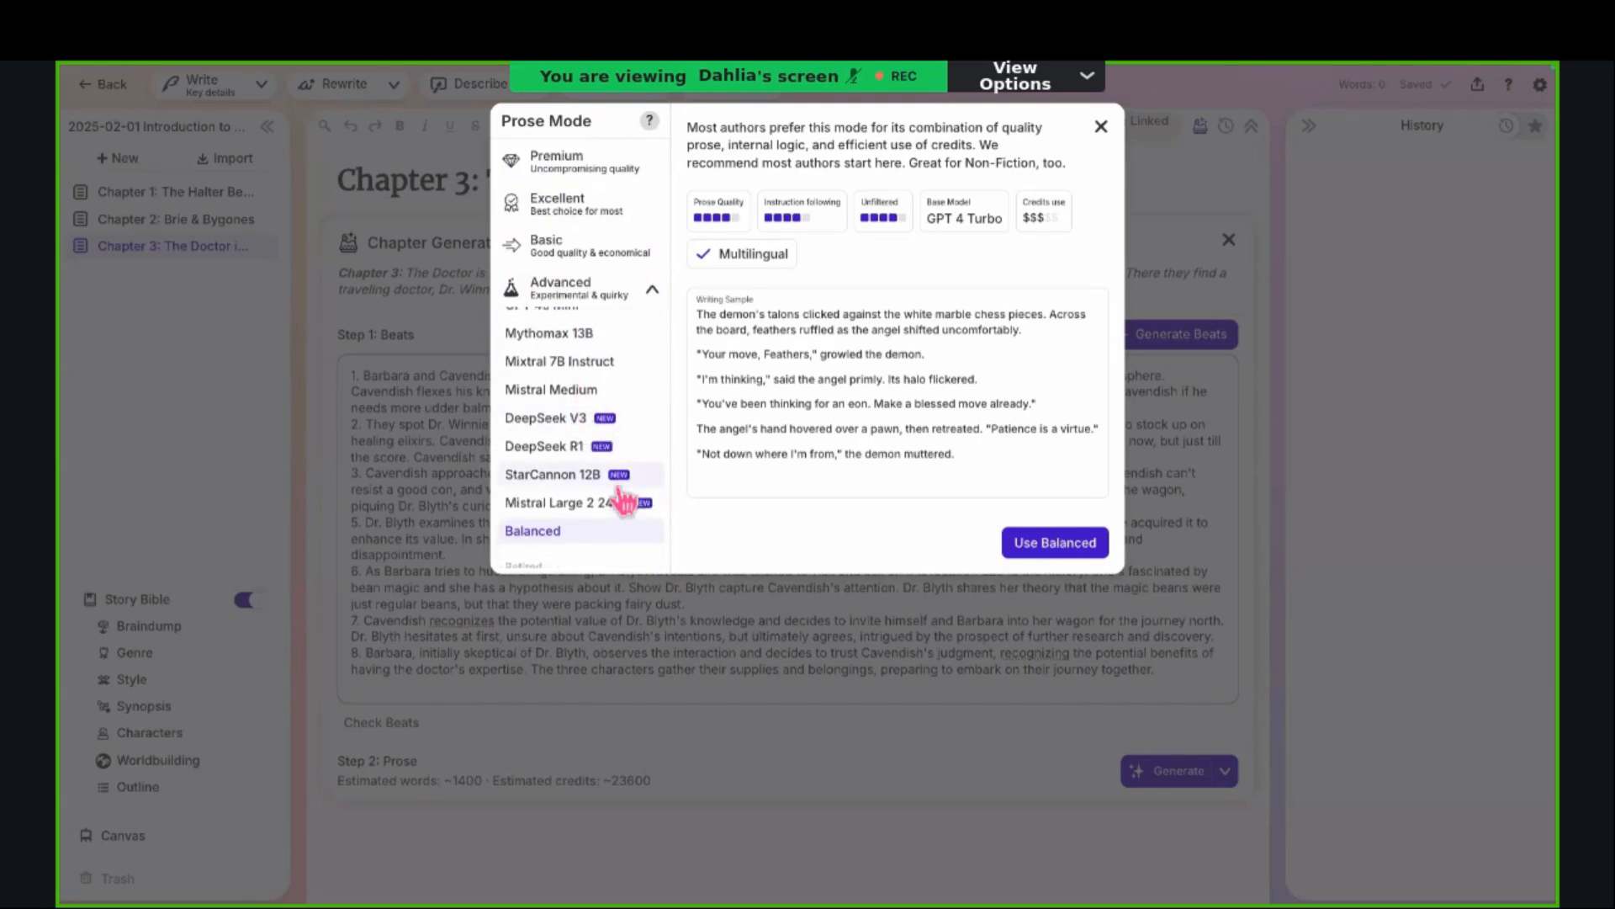
{"action": "scroll", "coordinate": [625, 488], "scroll_direction": "up", "scroll_amount": 4}
{"action": "scroll", "coordinate": [624, 502], "scroll_direction": "down", "scroll_amount": 4}
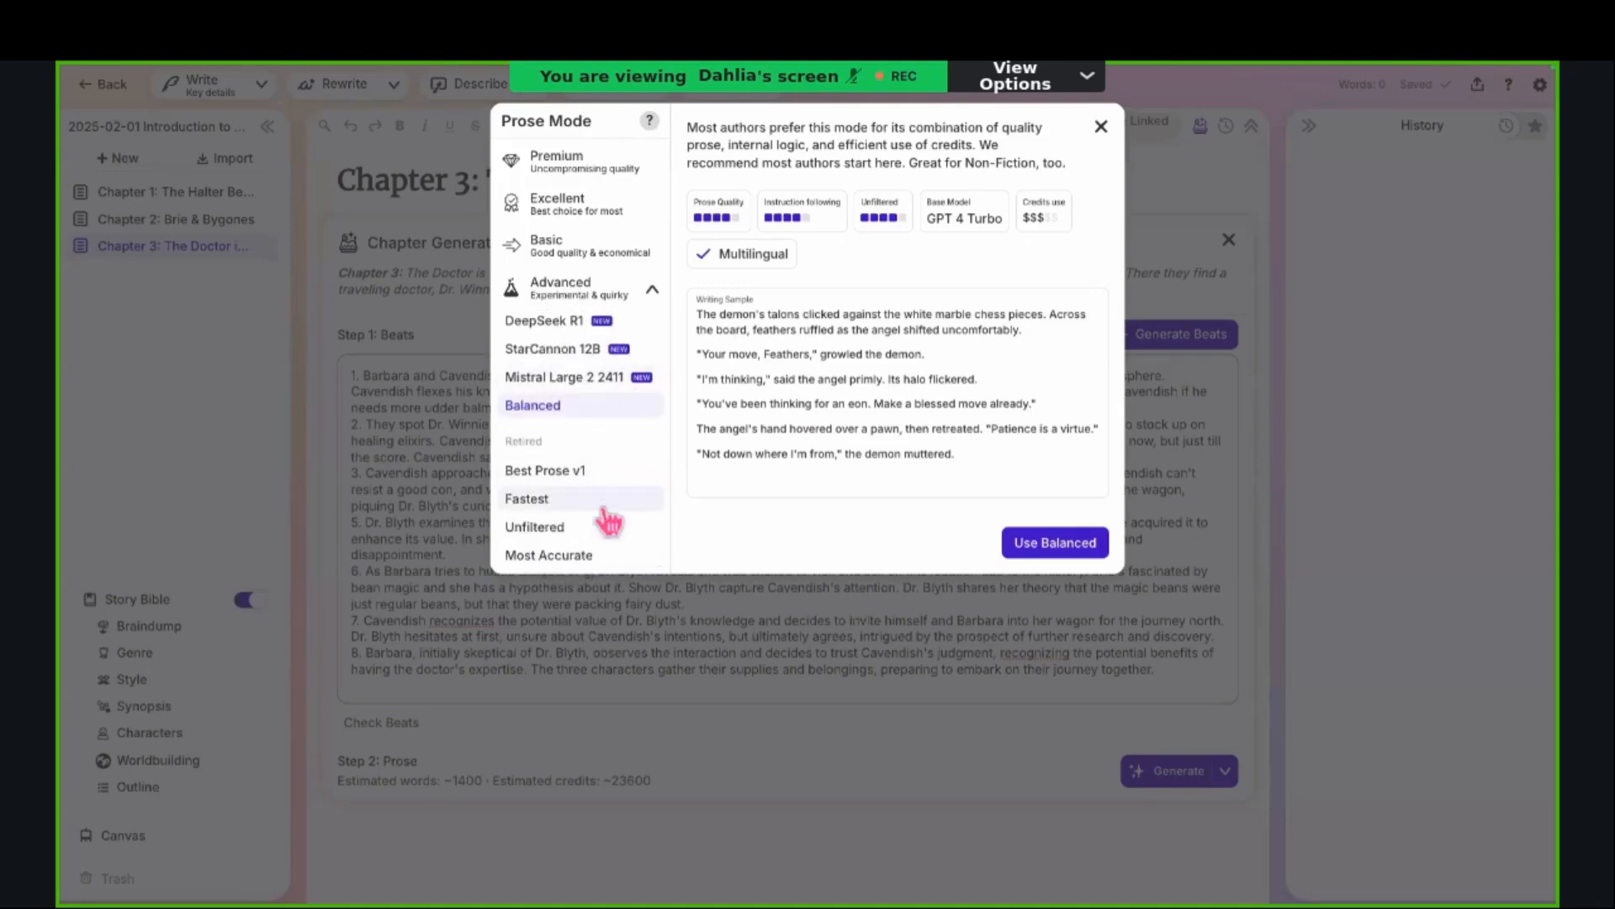
{"action": "scroll", "coordinate": [618, 419], "scroll_direction": "up", "scroll_amount": 1}
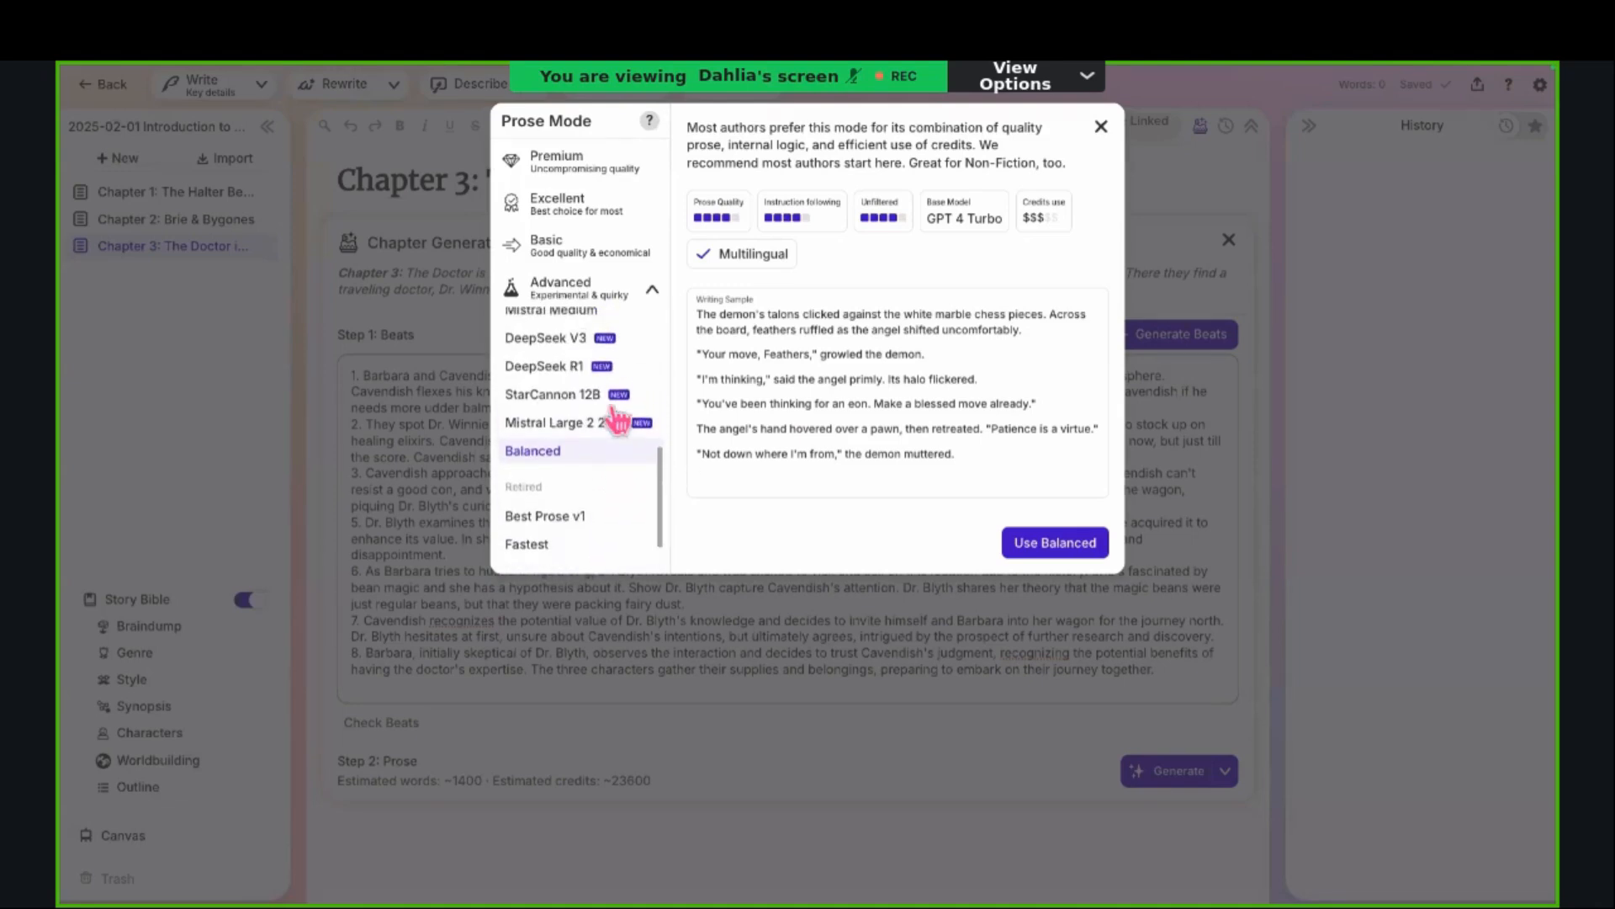
{"action": "scroll", "coordinate": [616, 418], "scroll_direction": "up", "scroll_amount": 1}
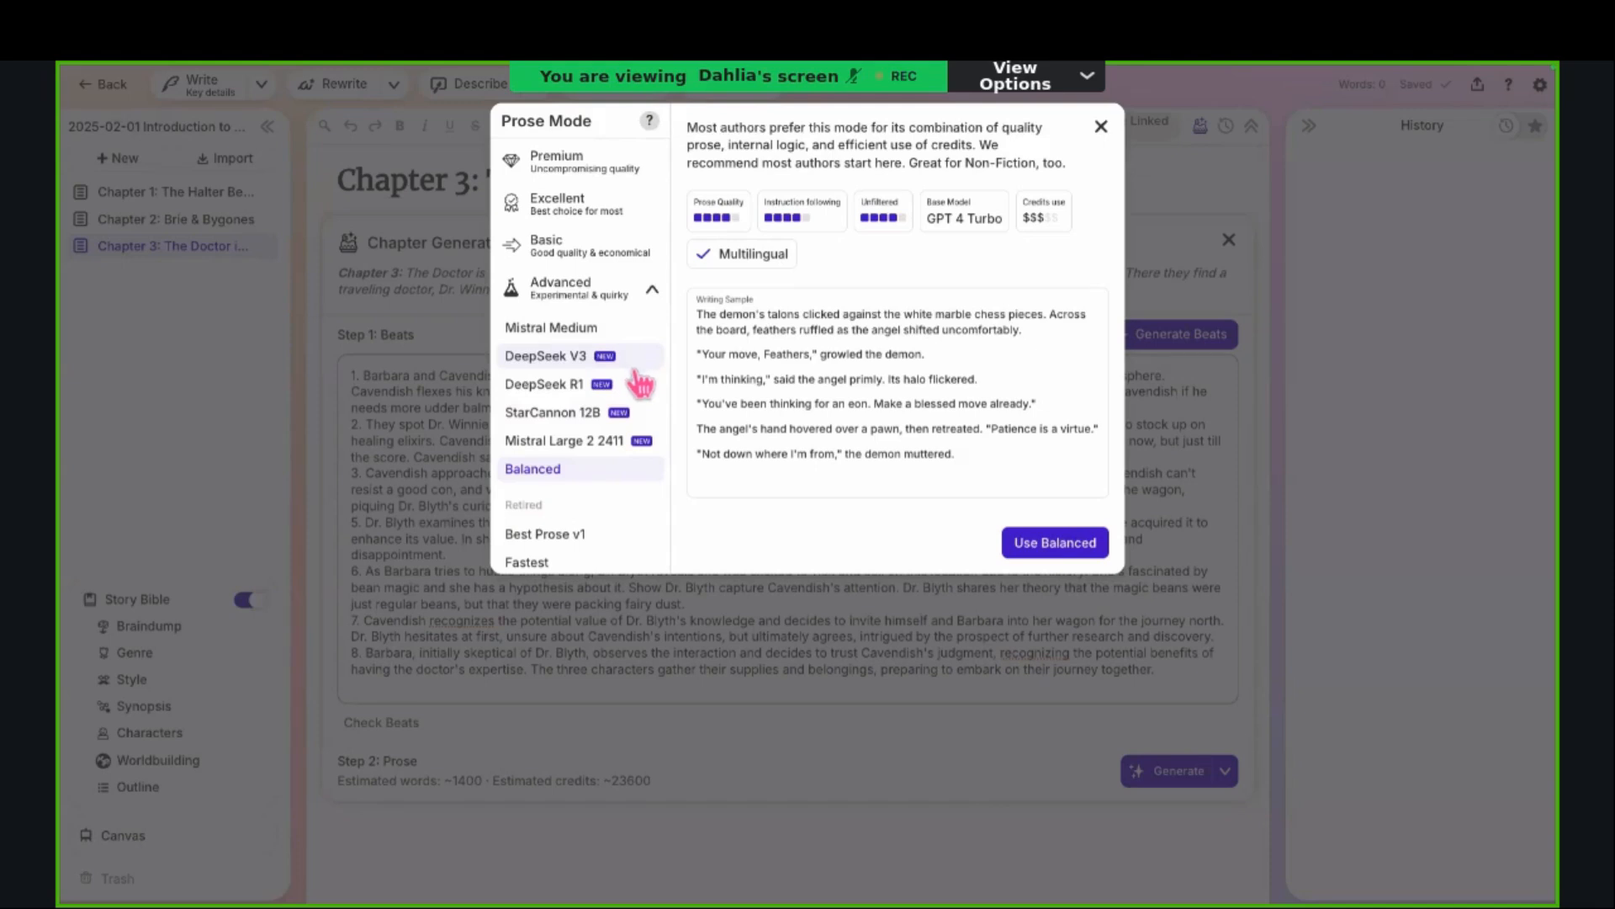
{"action": "scroll", "coordinate": [642, 413], "scroll_direction": "up", "scroll_amount": 8}
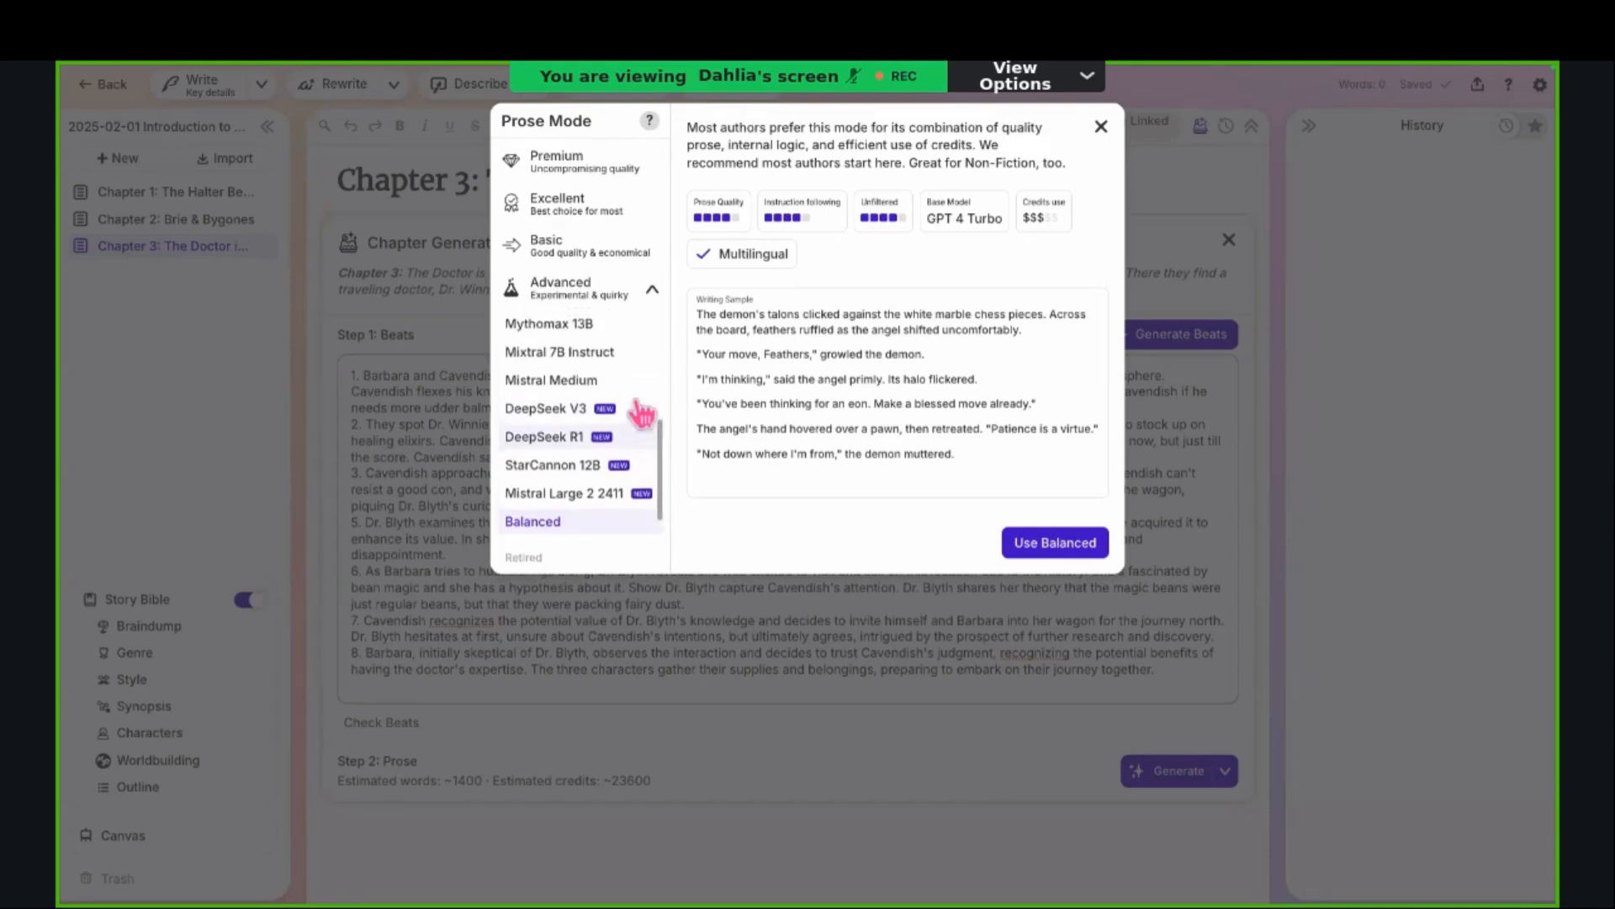
Step: Set the prose mode to the DeepSeek V3 model
{"action": "scroll", "coordinate": [642, 412], "scroll_direction": "down", "scroll_amount": 8}
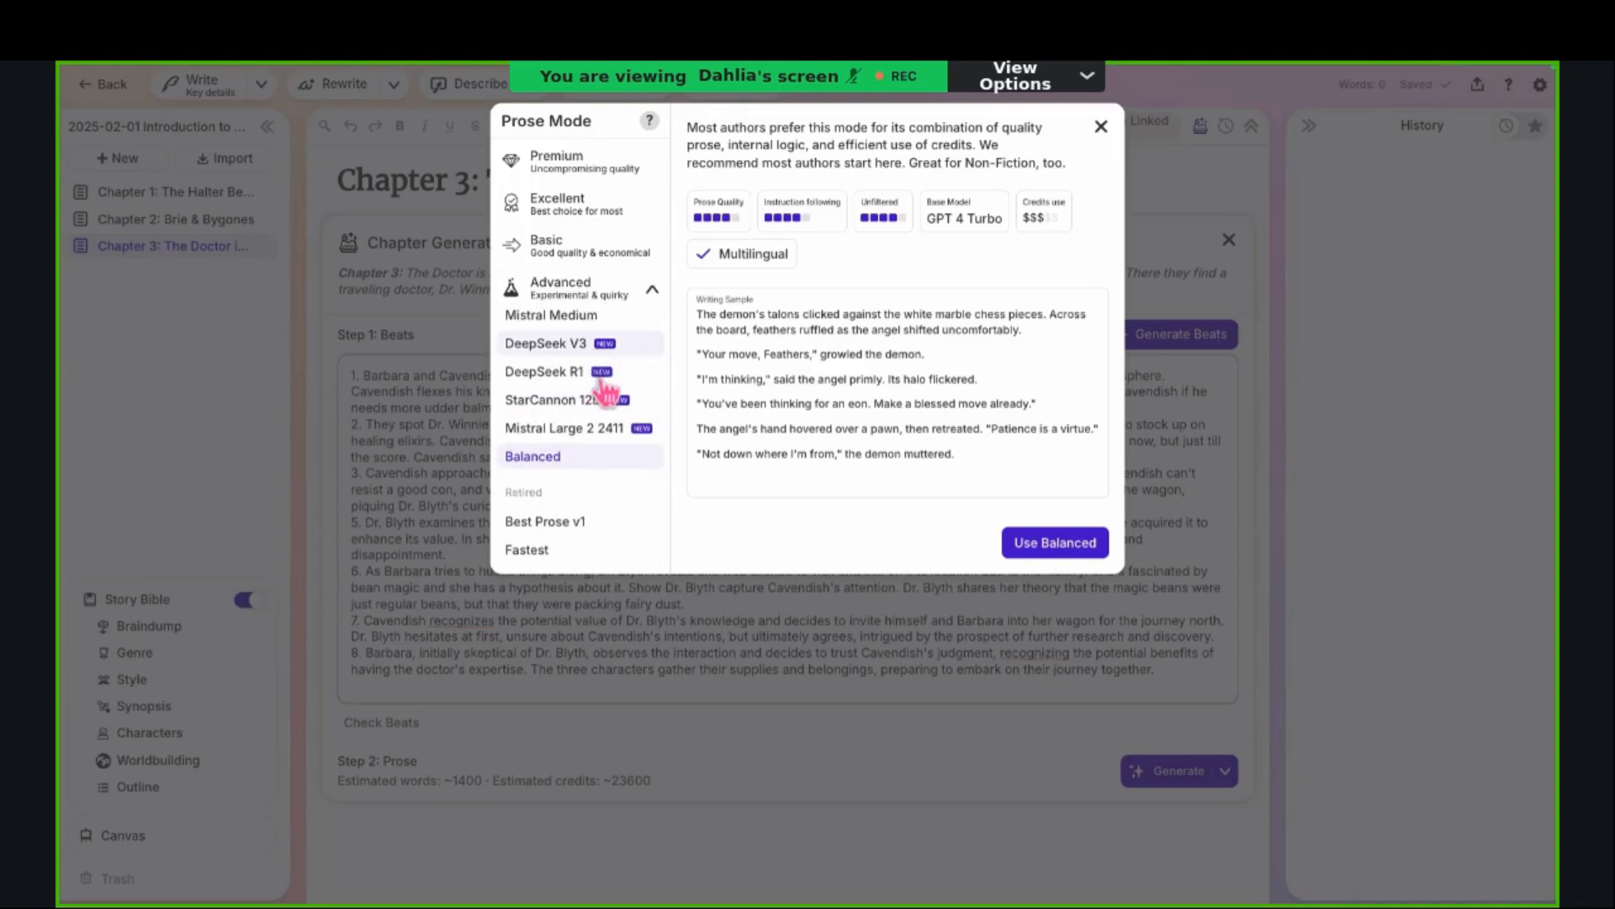
{"action": "left_click", "coordinate": [579, 349]}
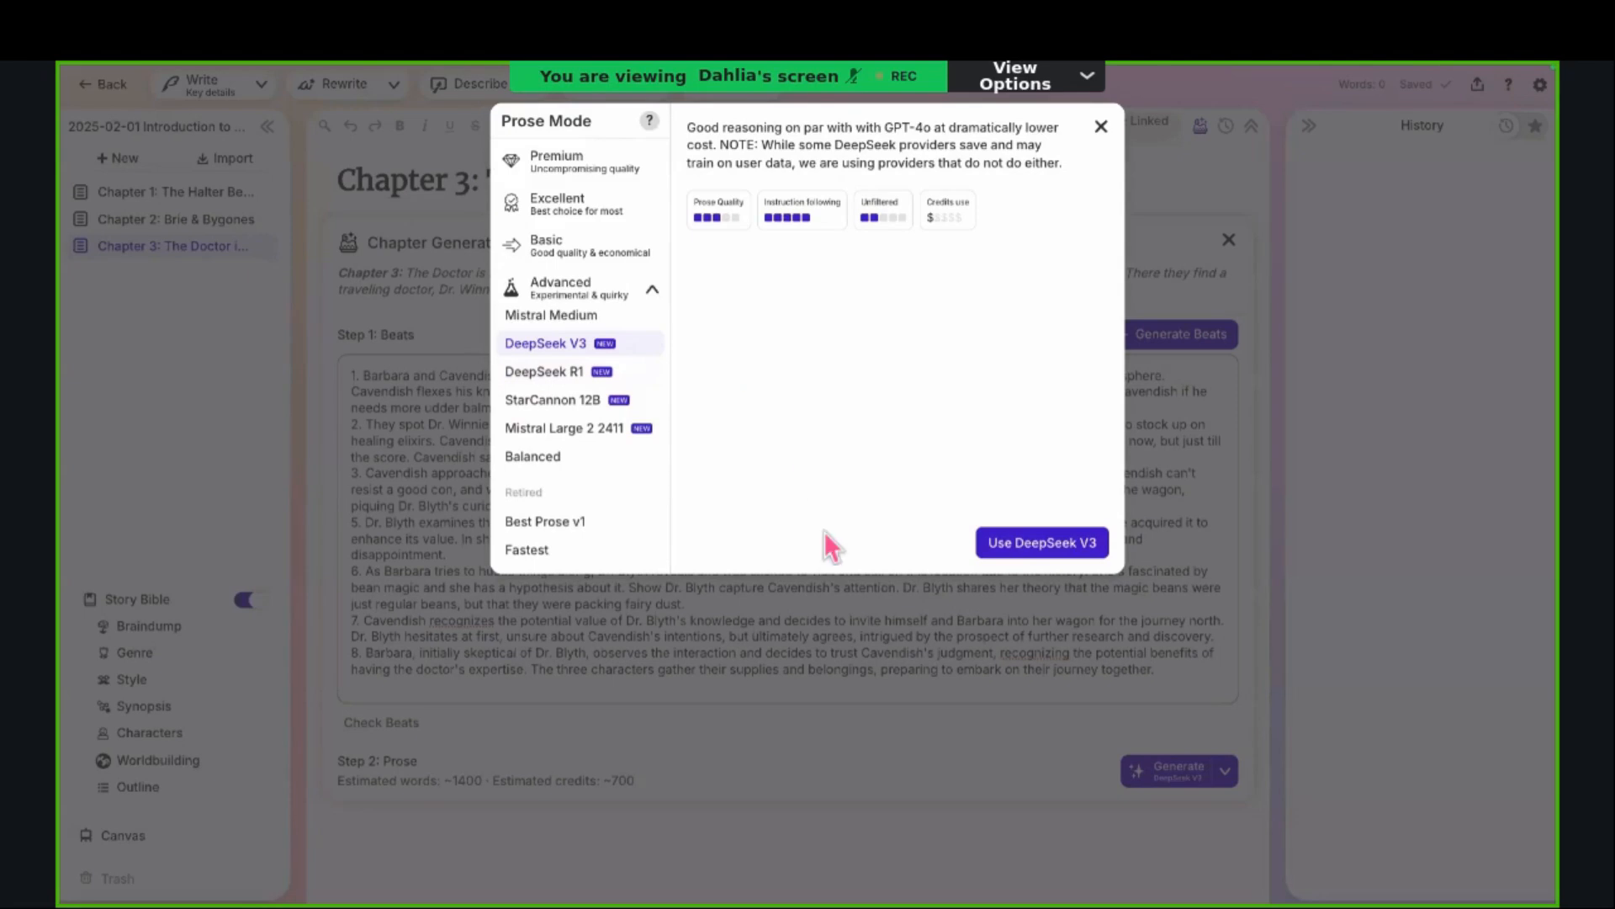
{"action": "left_click", "coordinate": [1018, 545]}
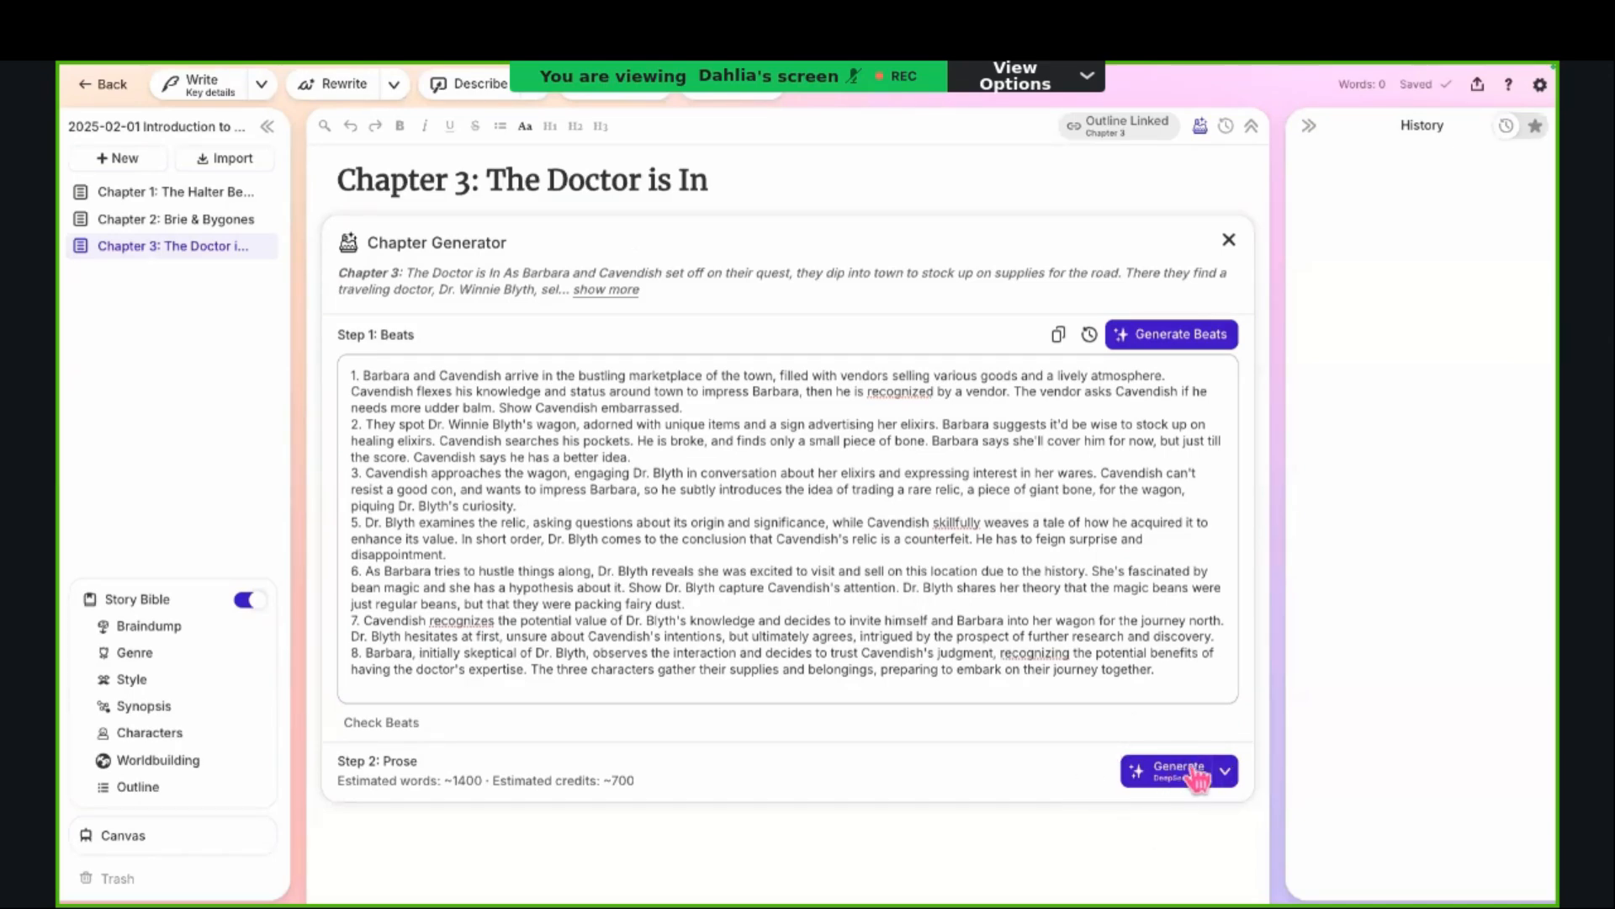
Step: Generate the Chapter 3 prose from the beats, and pause the writing during beats 1 and 2
{"action": "scroll", "coordinate": [1144, 783], "scroll_direction": "down", "scroll_amount": 1}
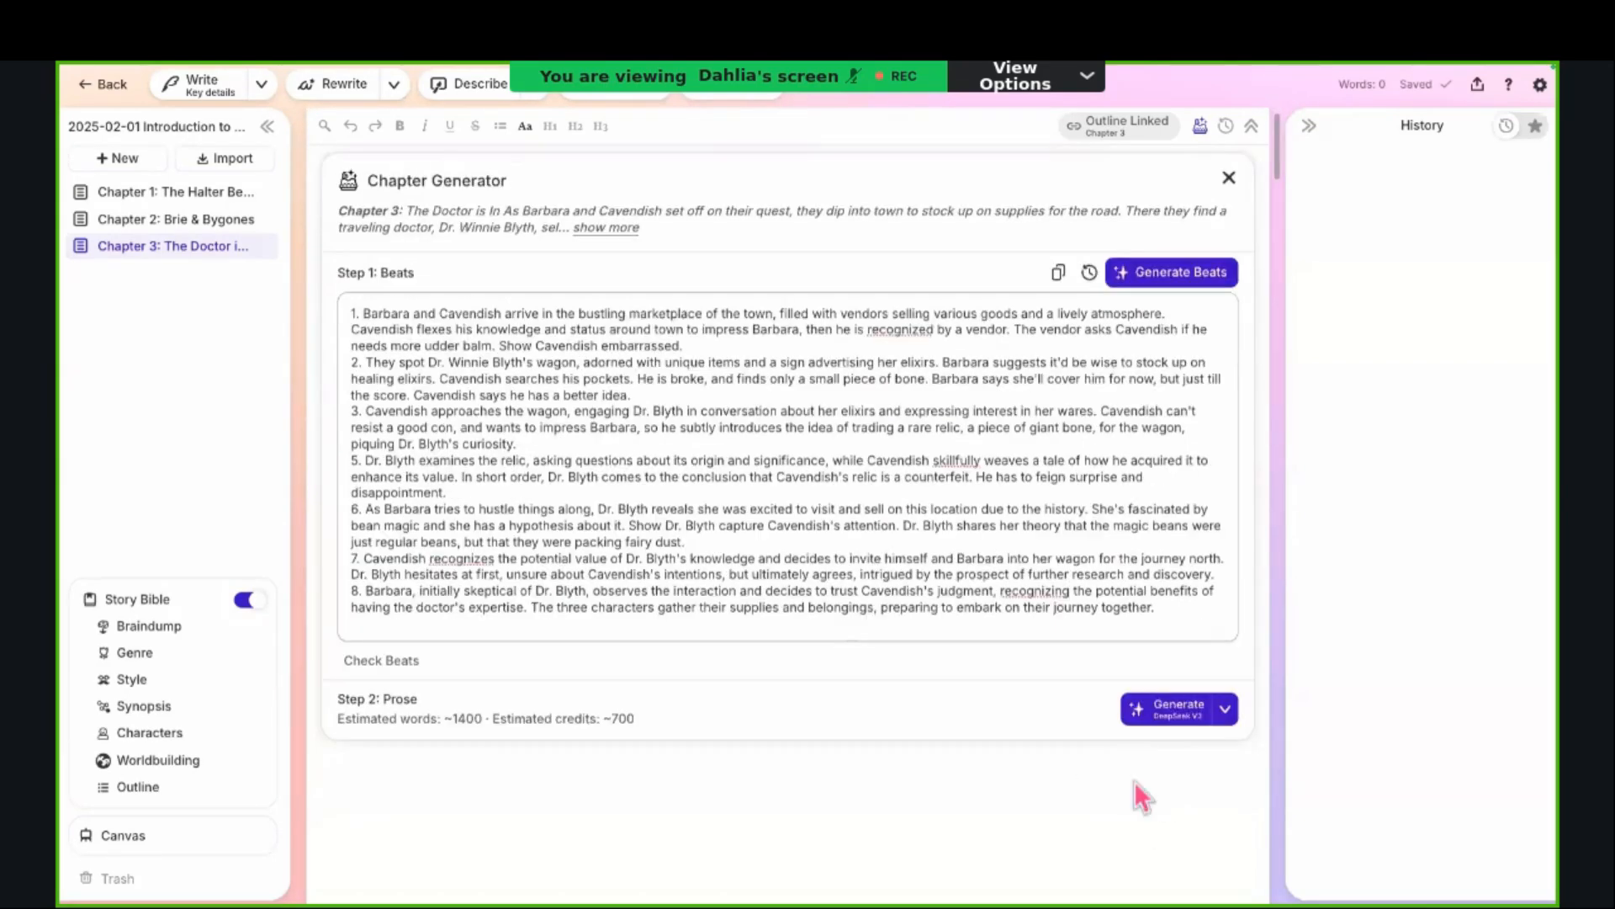
{"action": "left_click", "coordinate": [1173, 722]}
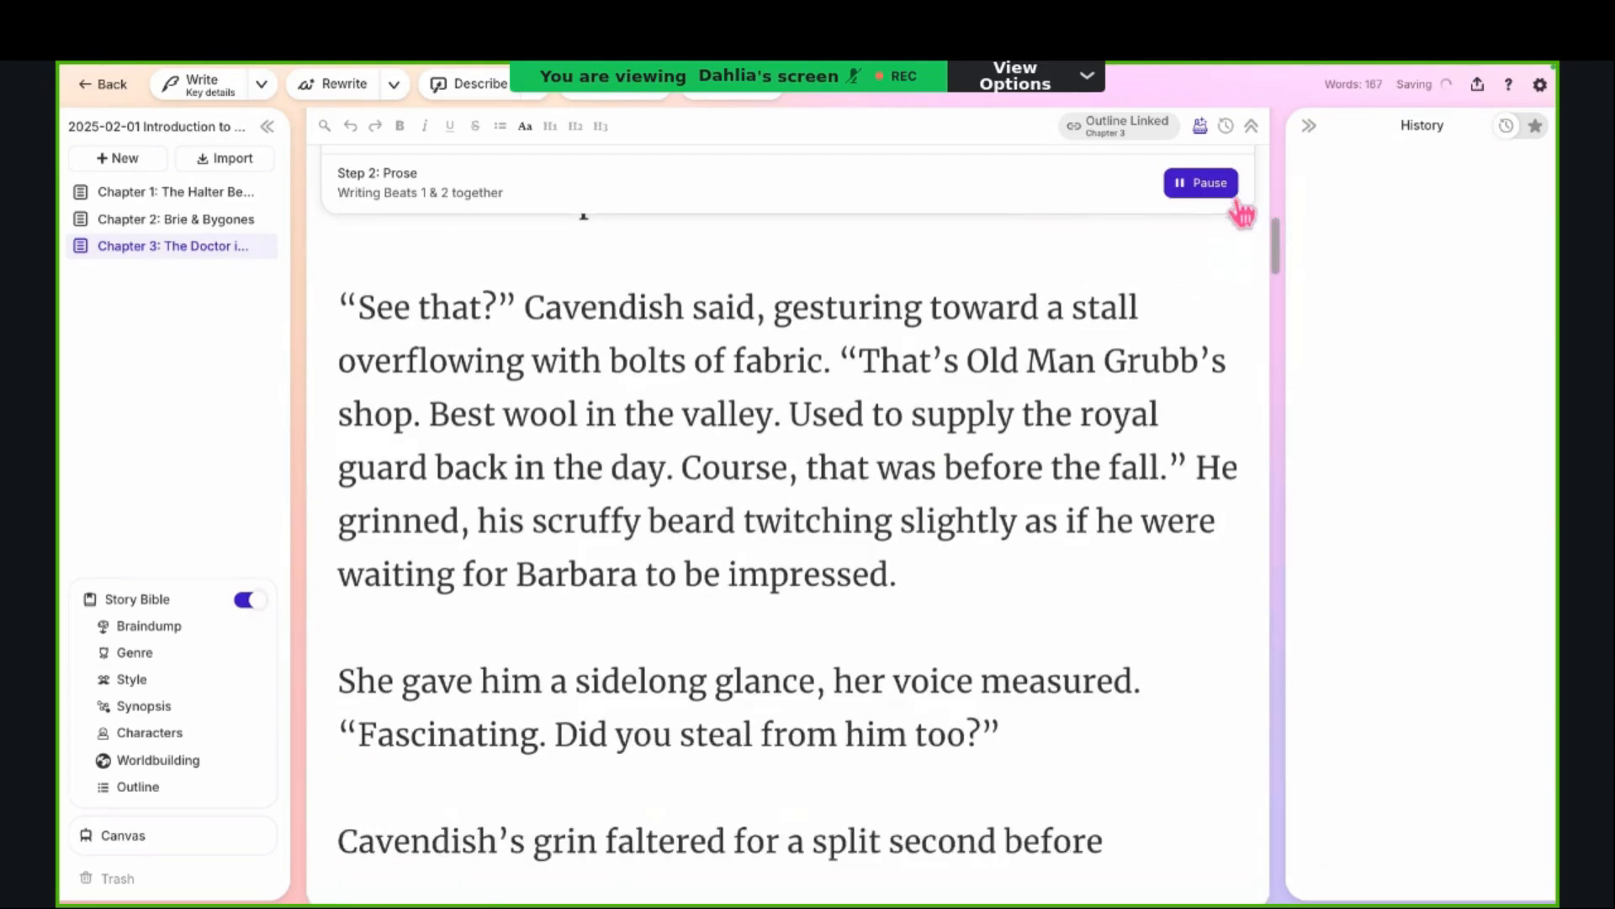
{"action": "scroll", "coordinate": [913, 555], "scroll_direction": "up", "scroll_amount": 4}
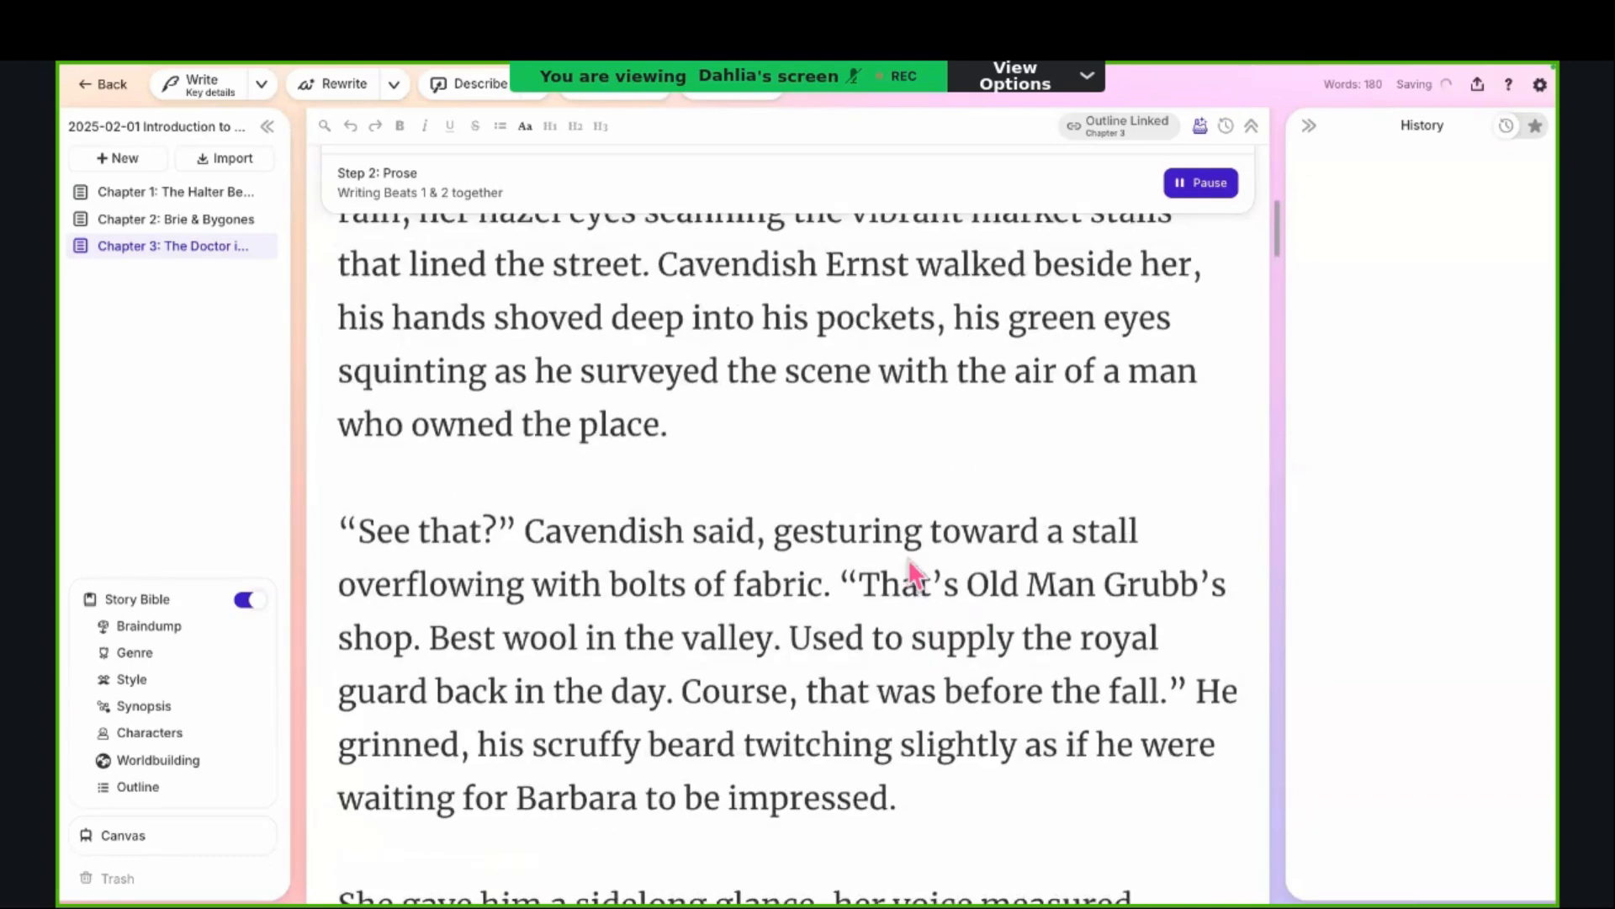
{"action": "scroll", "coordinate": [907, 559], "scroll_direction": "down", "scroll_amount": 6}
{"action": "scroll", "coordinate": [907, 559], "scroll_direction": "up", "scroll_amount": 1}
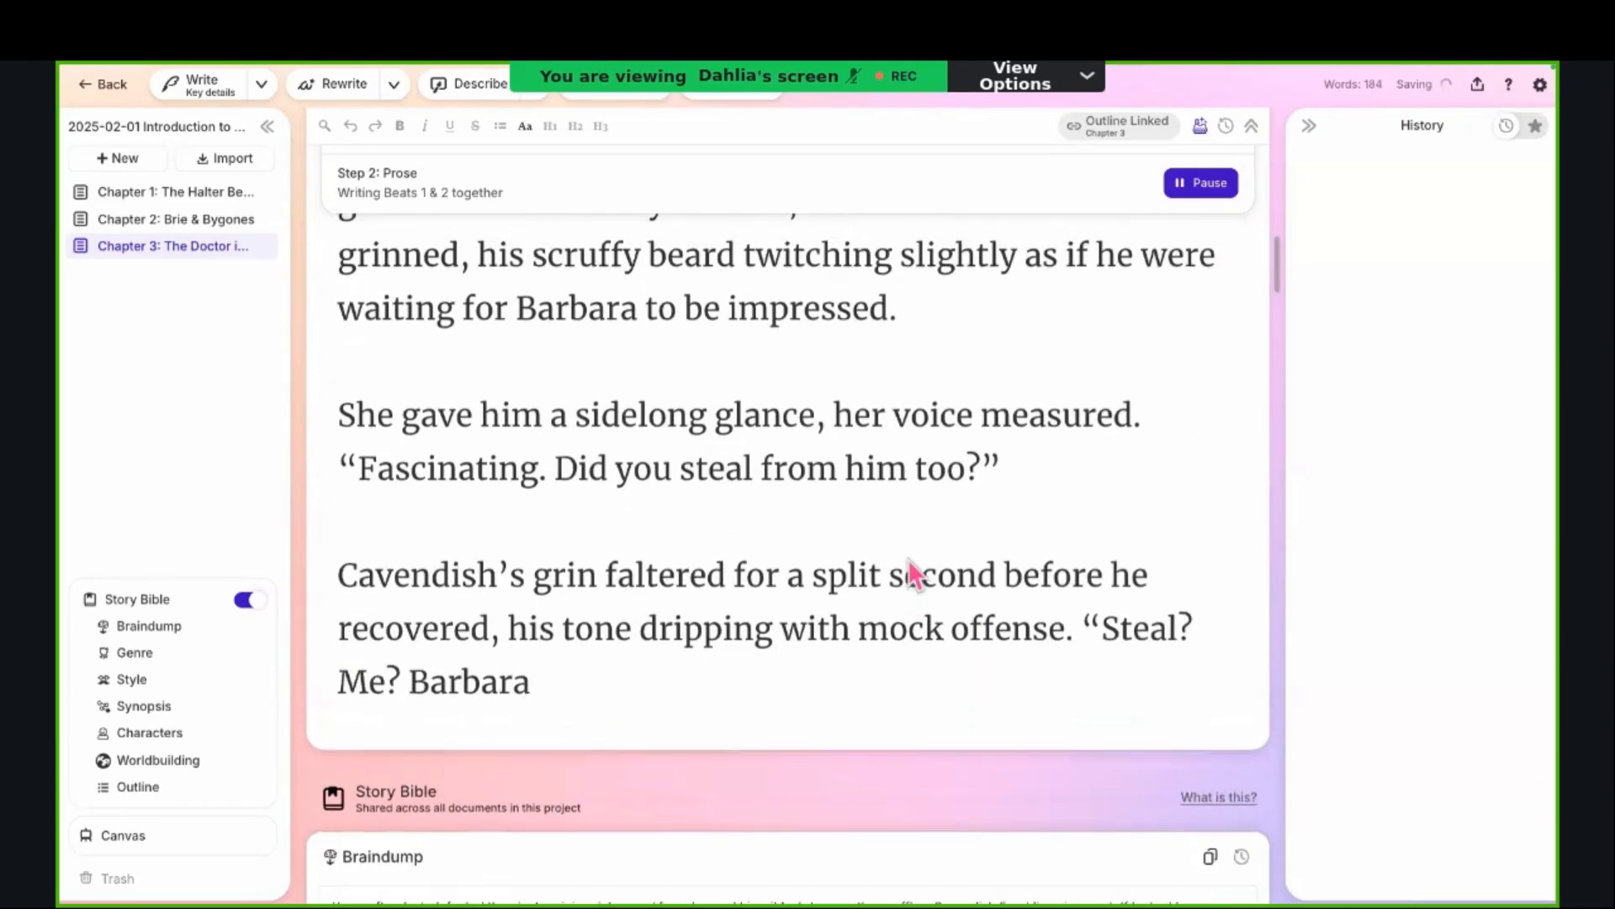
{"action": "scroll", "coordinate": [909, 559], "scroll_direction": "up", "scroll_amount": 10}
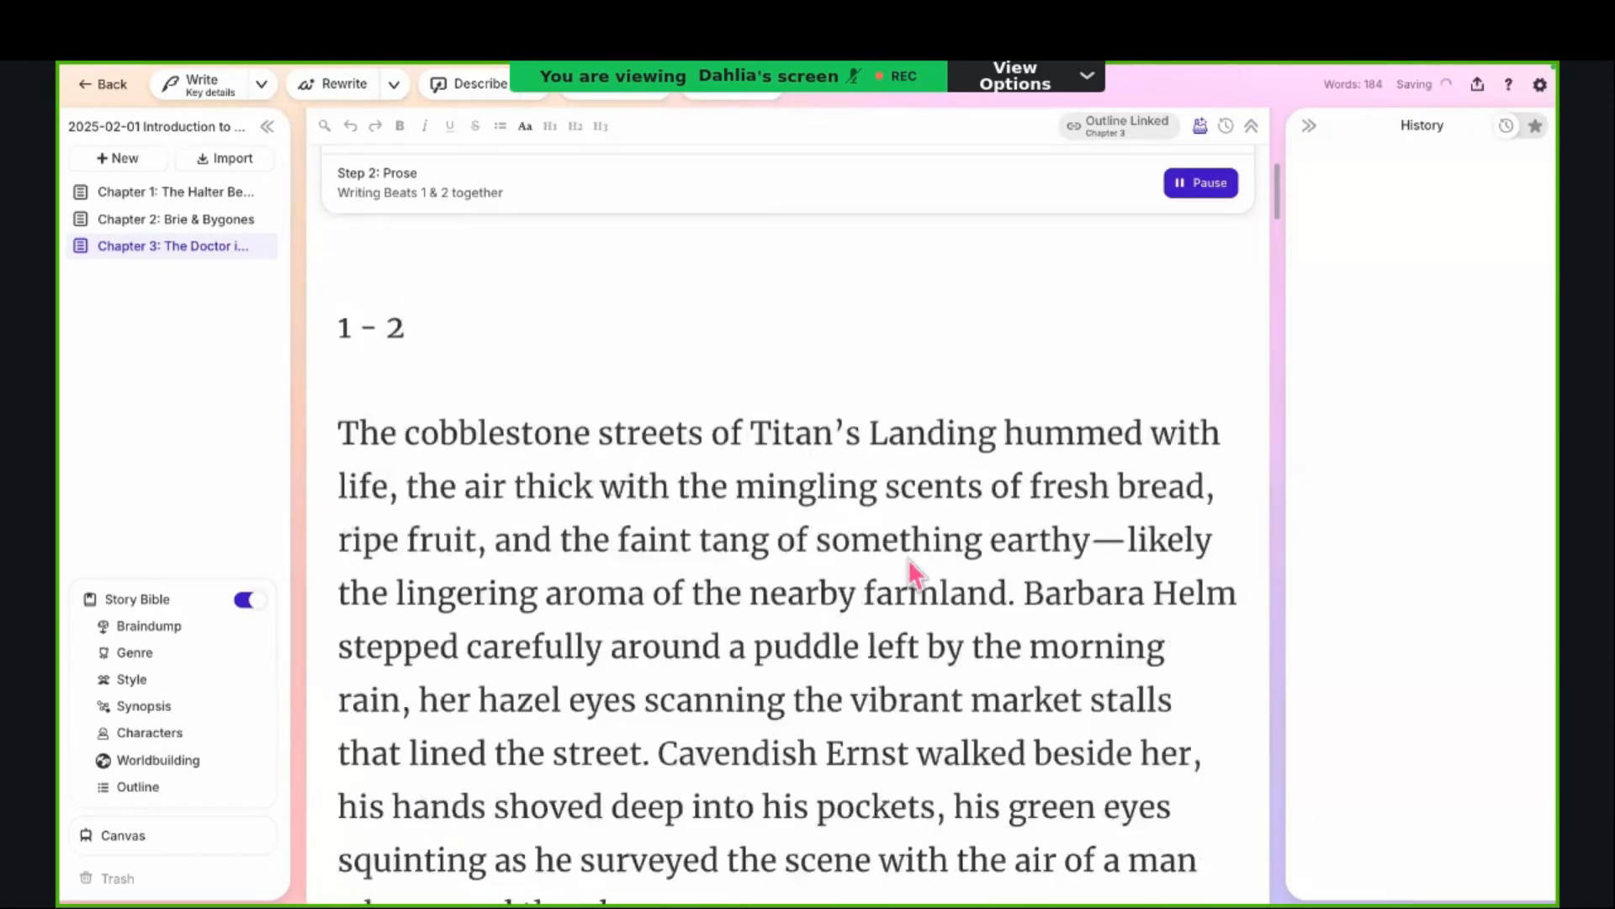
{"action": "scroll", "coordinate": [907, 559], "scroll_direction": "up", "scroll_amount": 4}
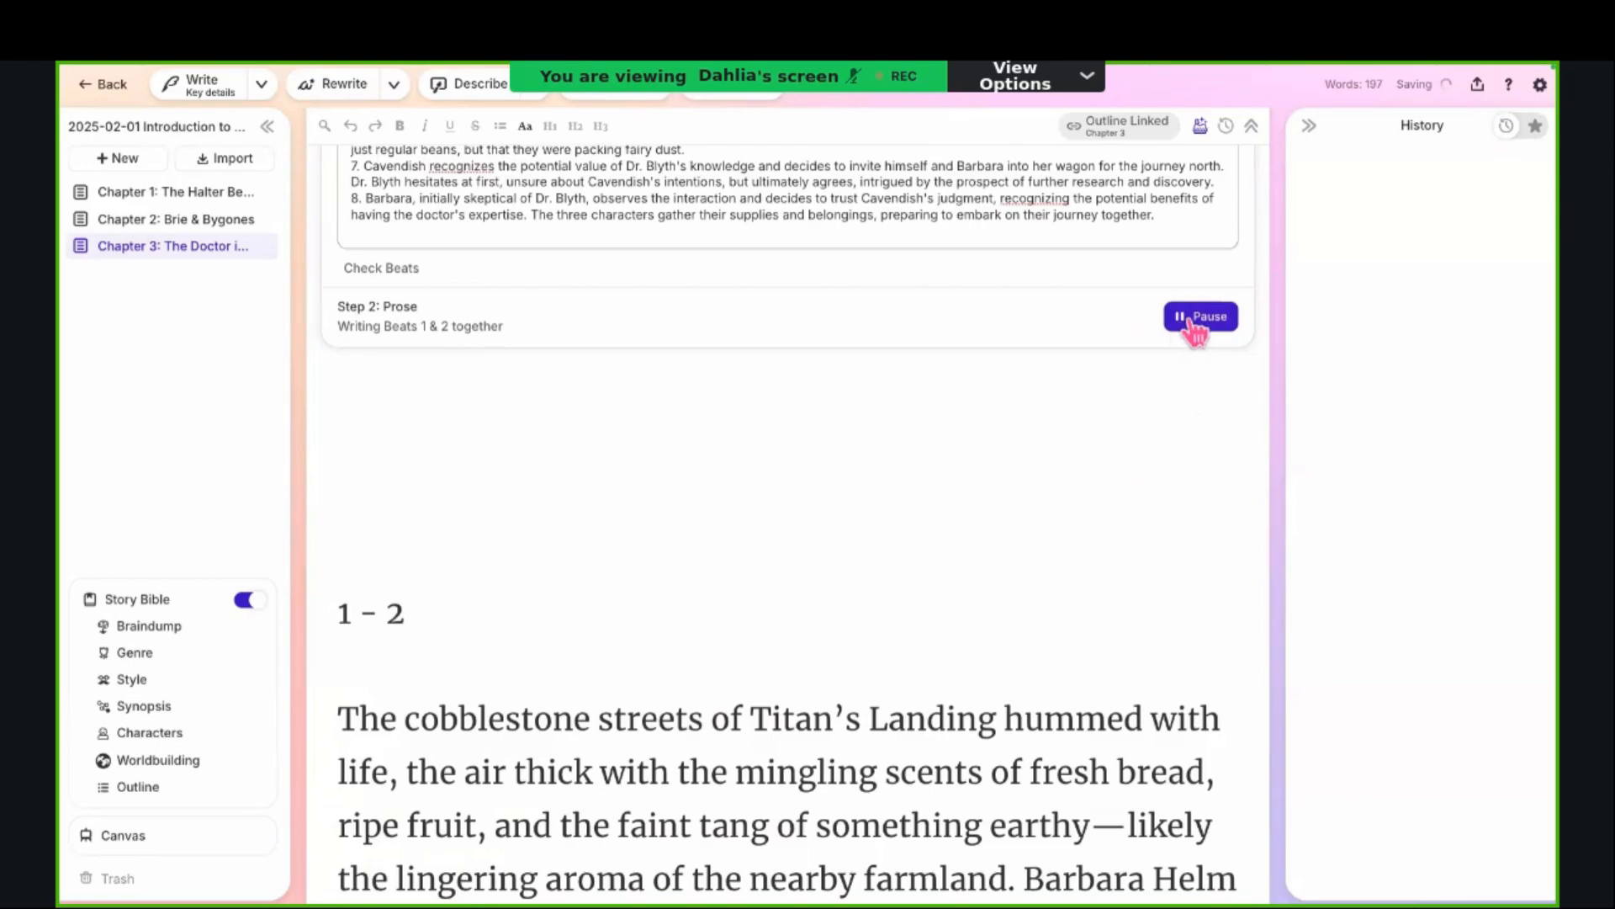
{"action": "scroll", "coordinate": [1182, 338], "scroll_direction": "down", "scroll_amount": 12}
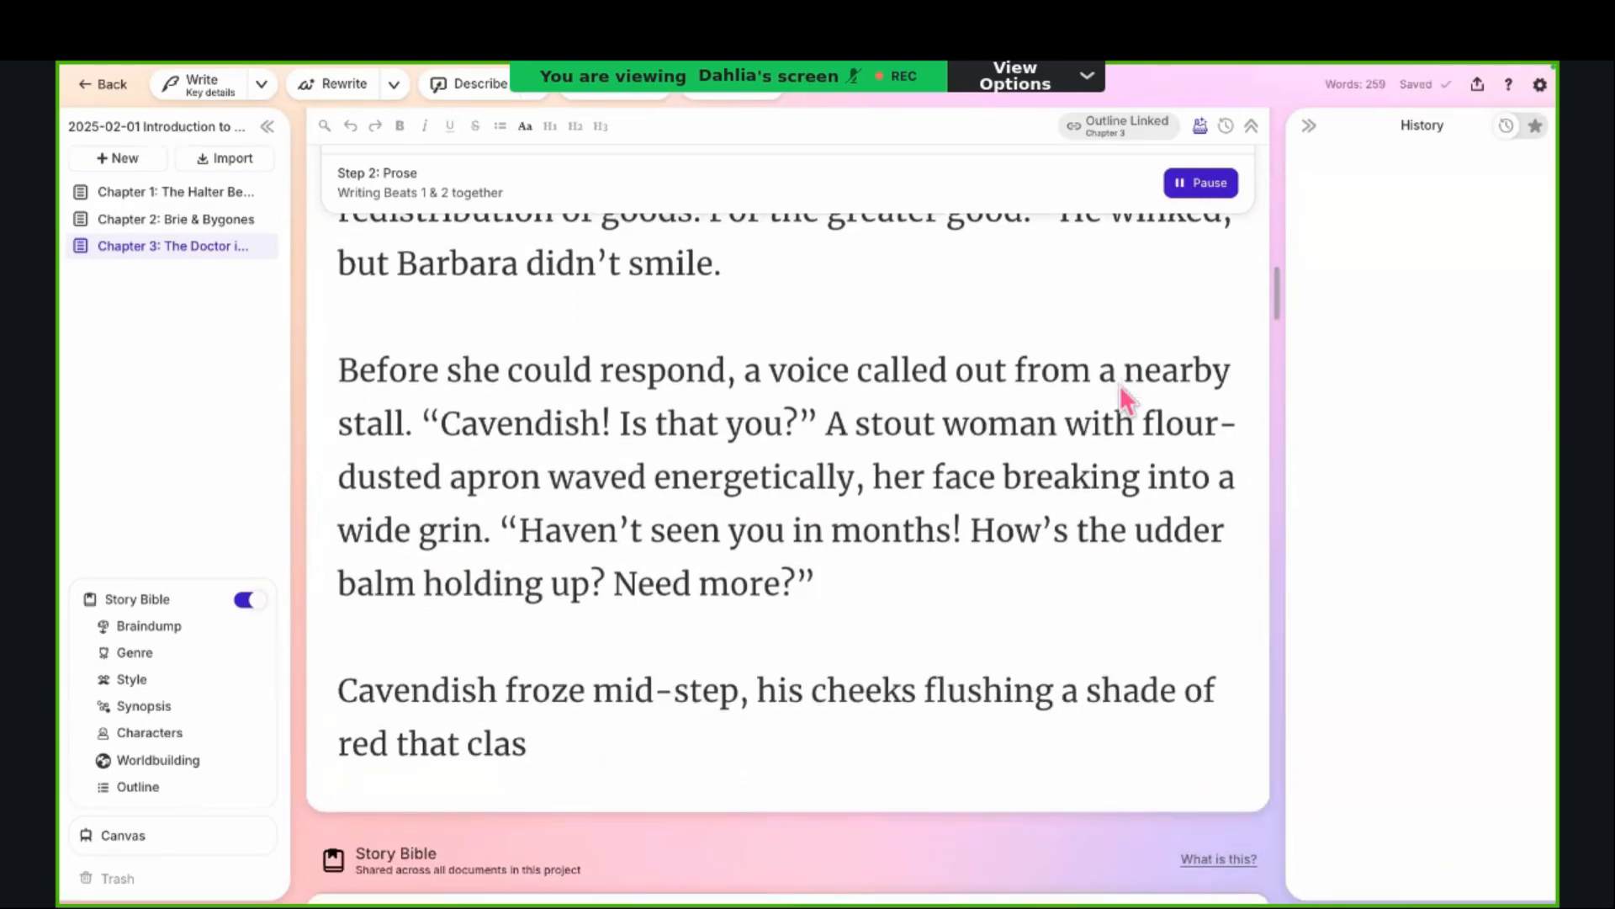
{"action": "left_click", "coordinate": [1199, 185]}
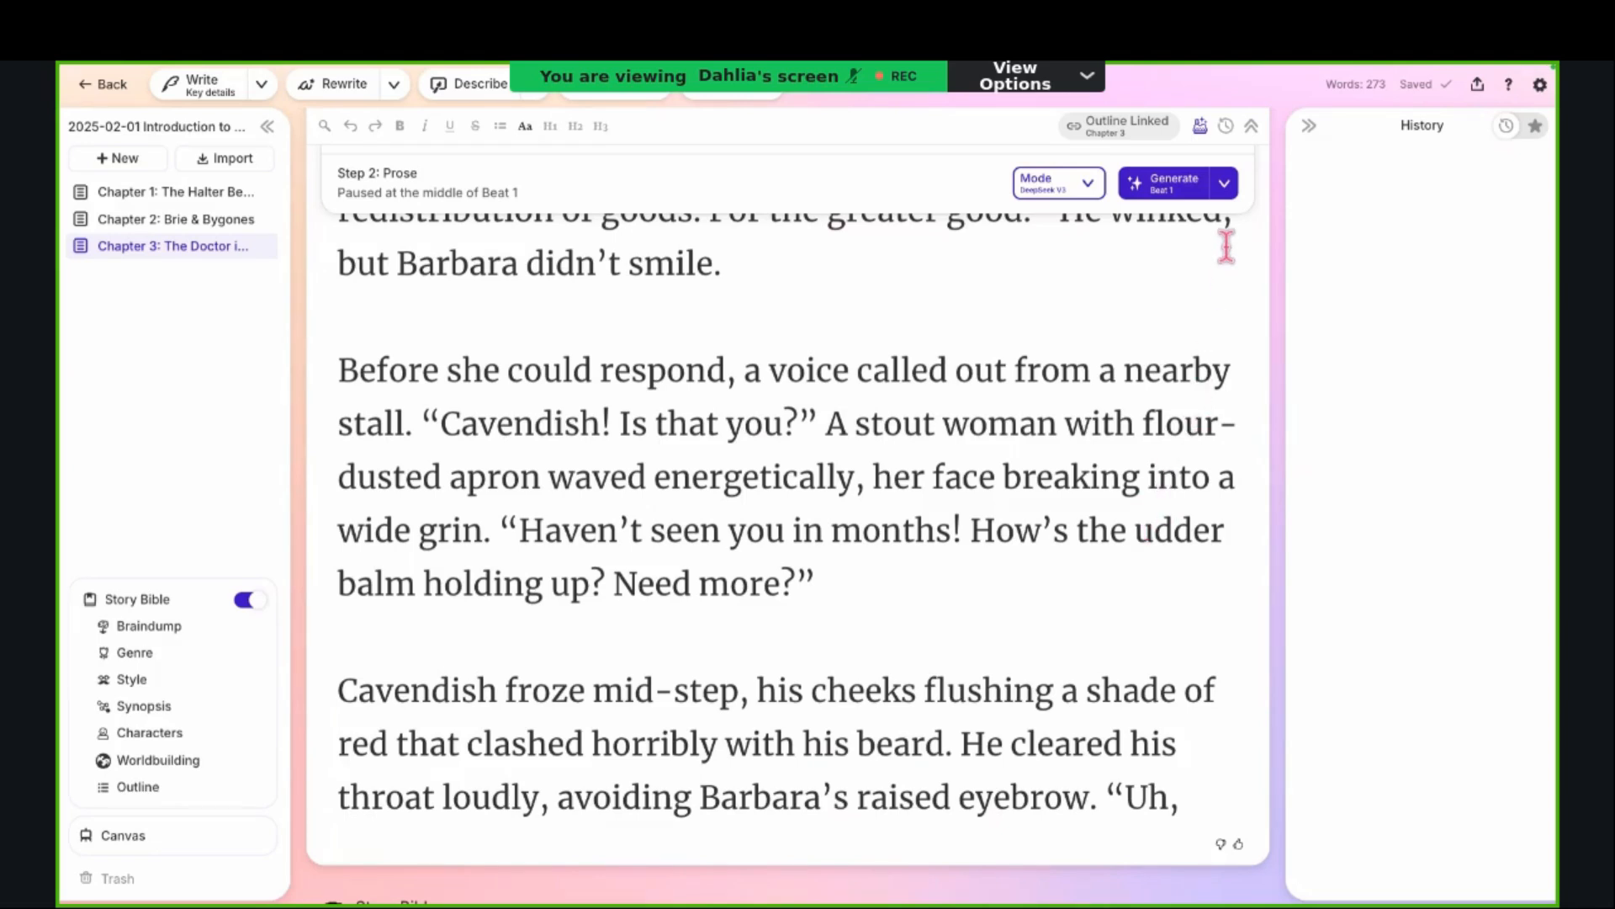
Step: Reopen the prose mode choices and view the details of Premium, Excellent and Goliath 120B, collapsing the Advanced models
{"action": "left_click", "coordinate": [1231, 193]}
{"action": "left_click", "coordinate": [1228, 197]}
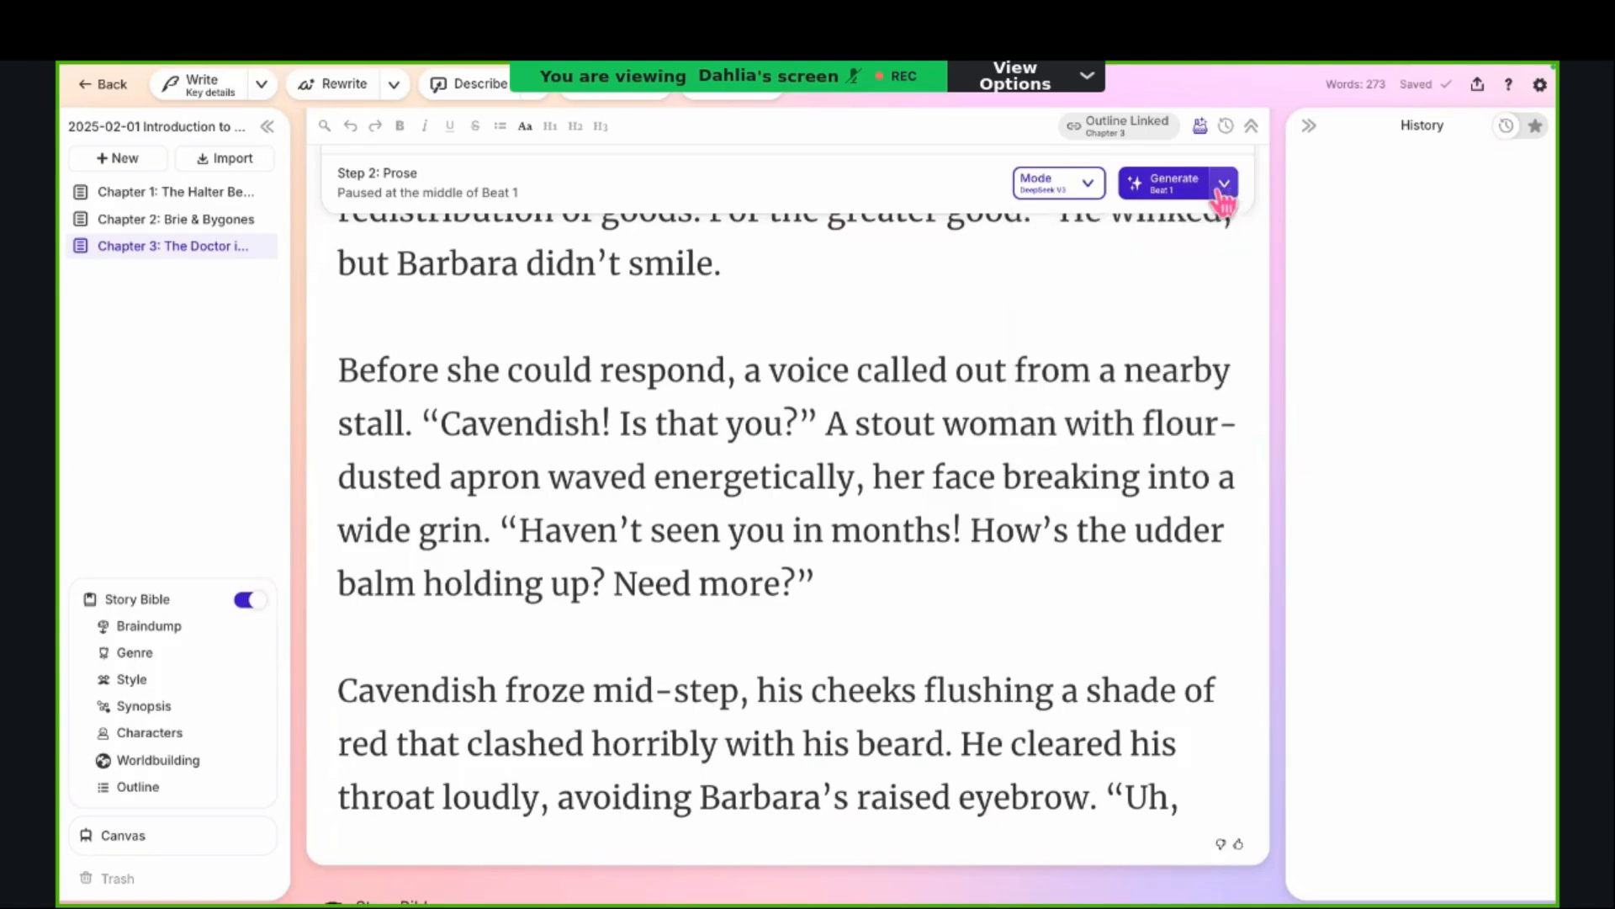
{"action": "left_click", "coordinate": [1090, 189]}
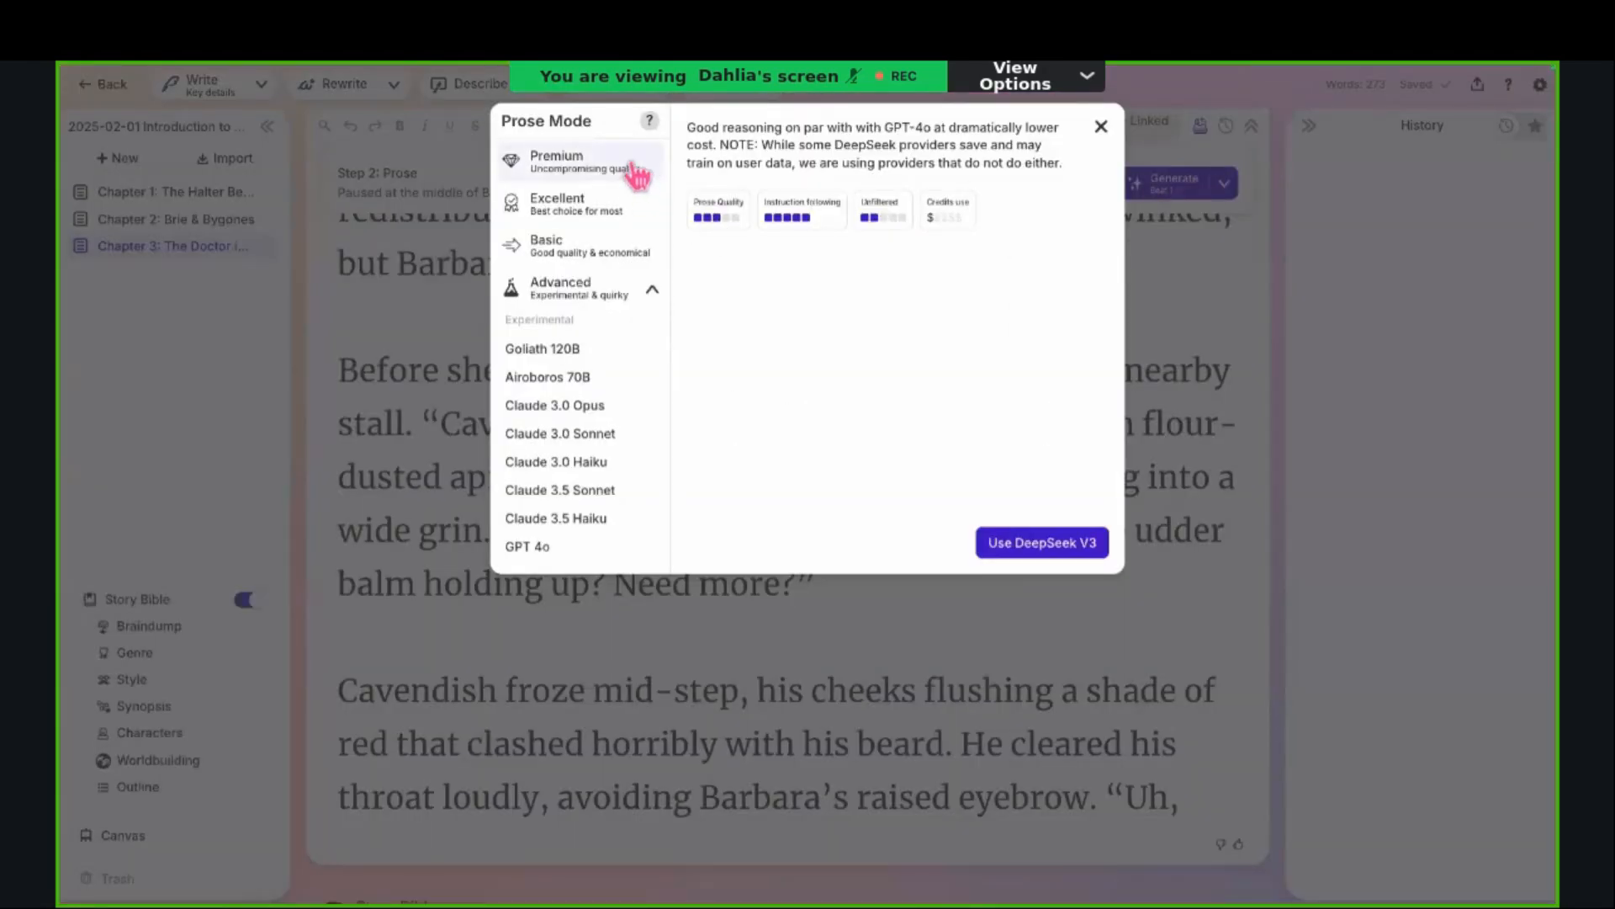
{"action": "left_click", "coordinate": [637, 174]}
{"action": "left_click", "coordinate": [610, 204]}
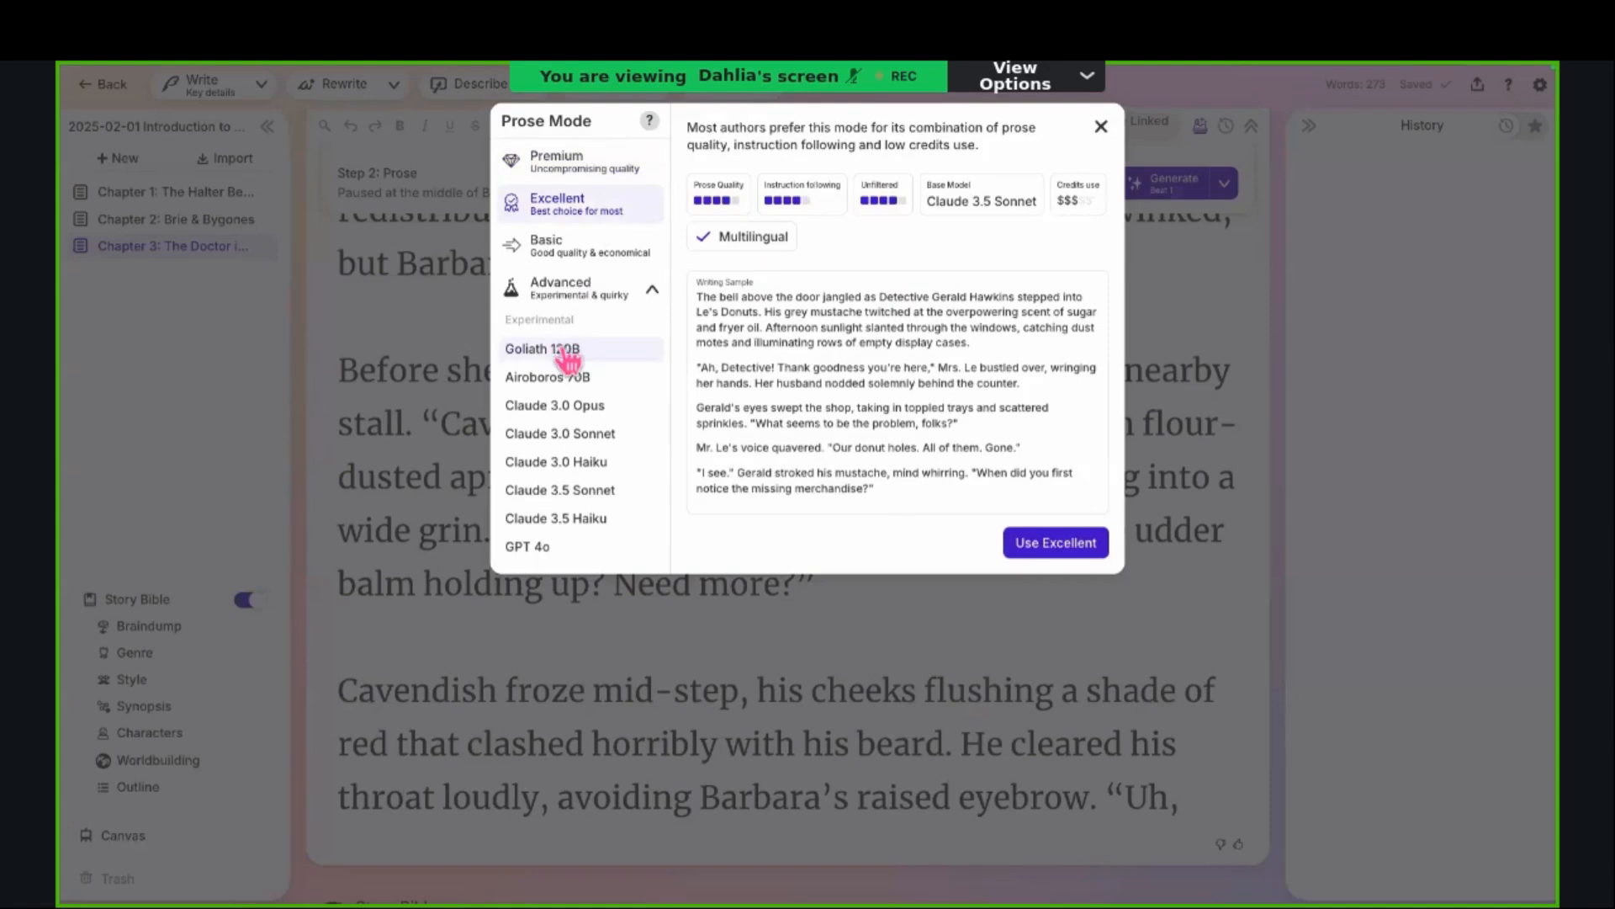
{"action": "left_click", "coordinate": [569, 353]}
{"action": "left_click", "coordinate": [574, 290]}
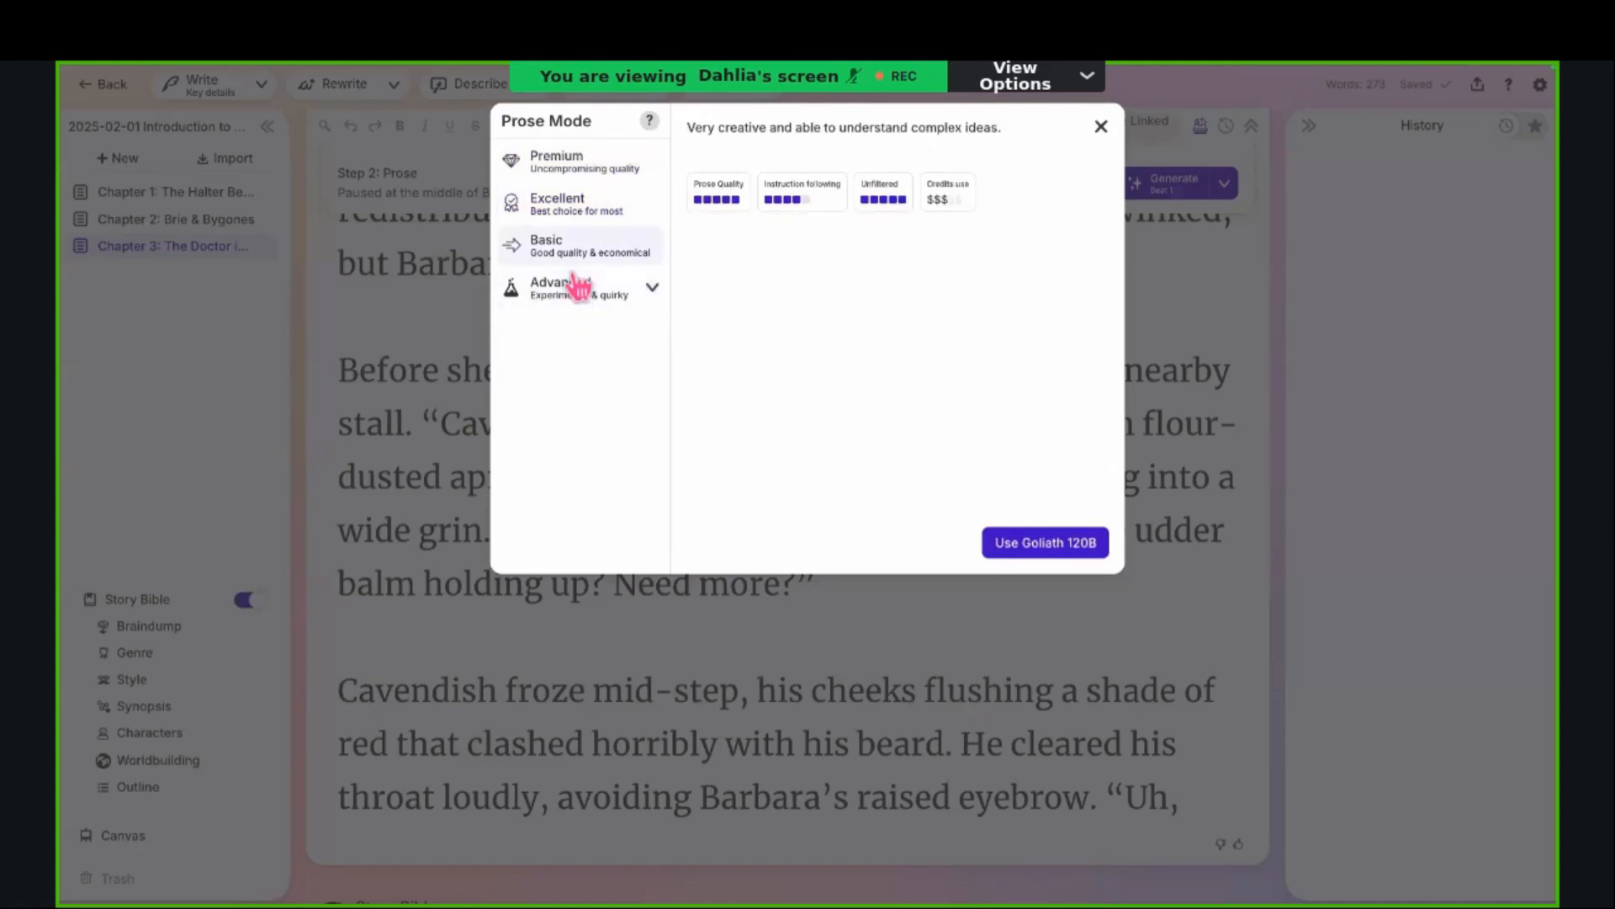
Step: View the Basic prose mode and read through its writing sample
{"action": "left_click", "coordinate": [631, 249]}
{"action": "scroll", "coordinate": [809, 343], "scroll_direction": "down", "scroll_amount": 2}
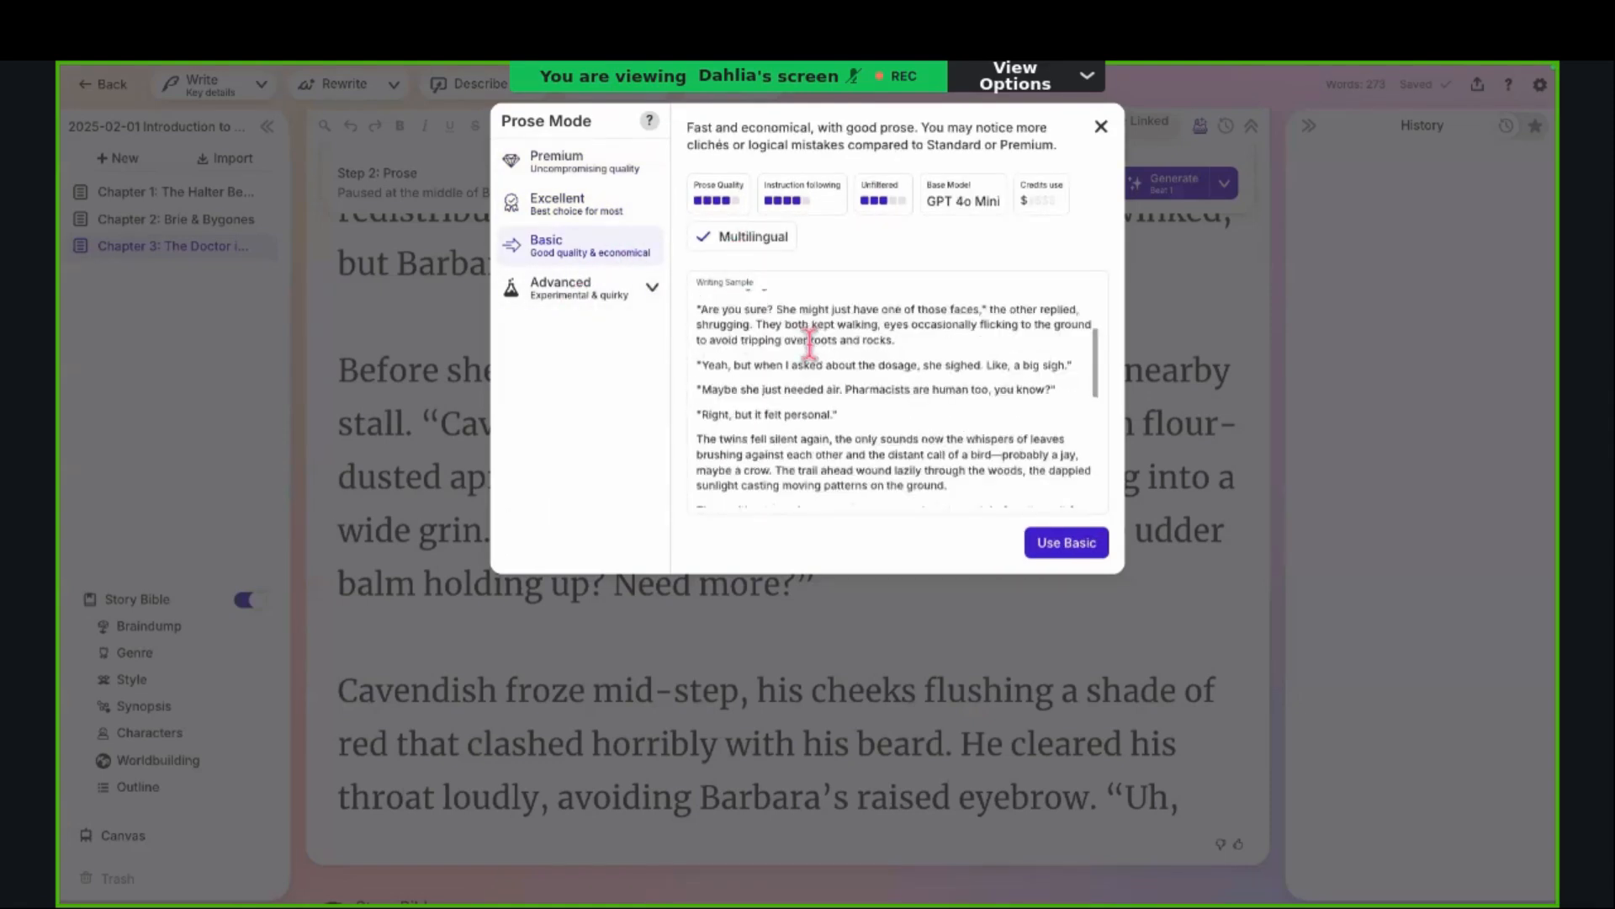
{"action": "scroll", "coordinate": [810, 346], "scroll_direction": "down", "scroll_amount": 5}
{"action": "scroll", "coordinate": [810, 347], "scroll_direction": "up", "scroll_amount": 4}
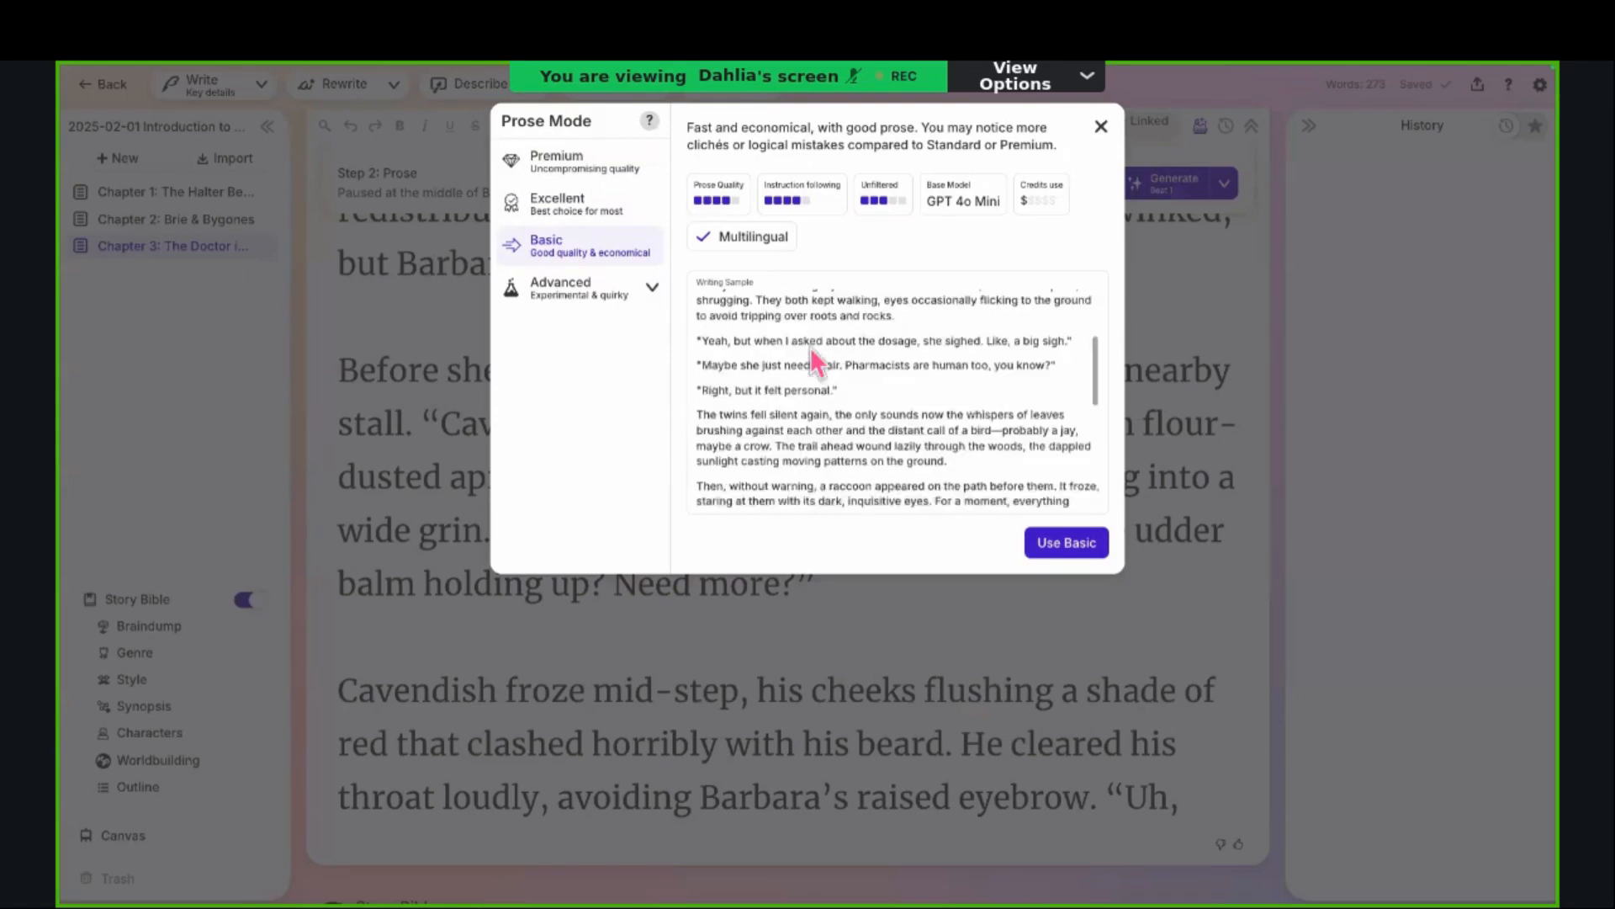
{"action": "scroll", "coordinate": [810, 346], "scroll_direction": "up", "scroll_amount": 3}
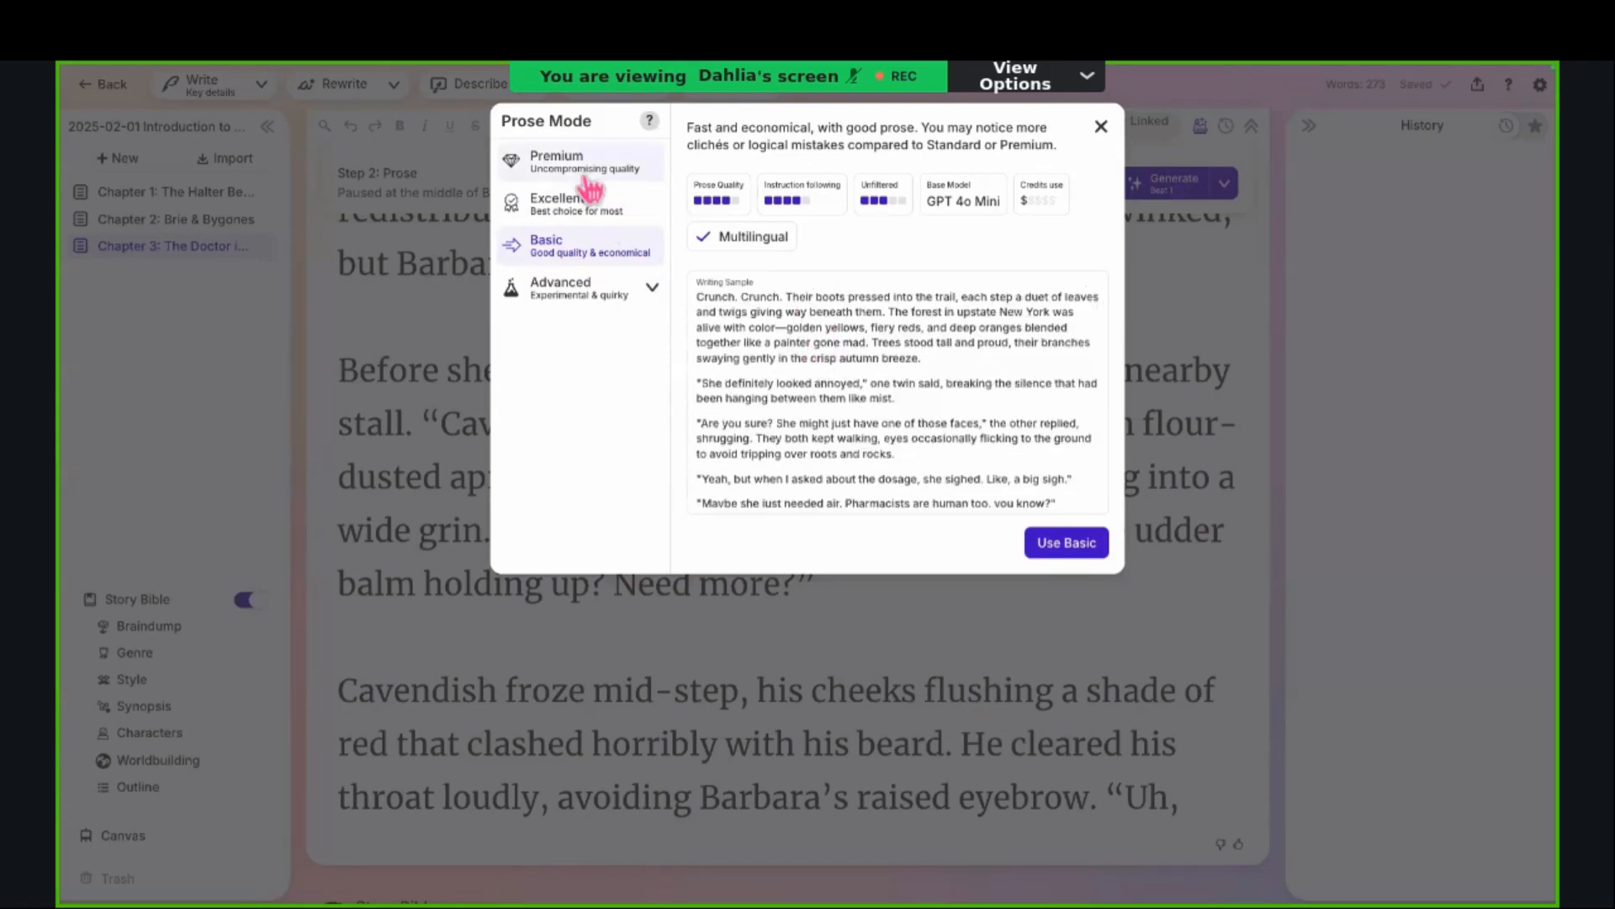
Step: Compare the descriptions and ratings of the Premium, Excellent and Basic prose modes
{"action": "left_click", "coordinate": [559, 165]}
{"action": "left_click", "coordinate": [564, 206]}
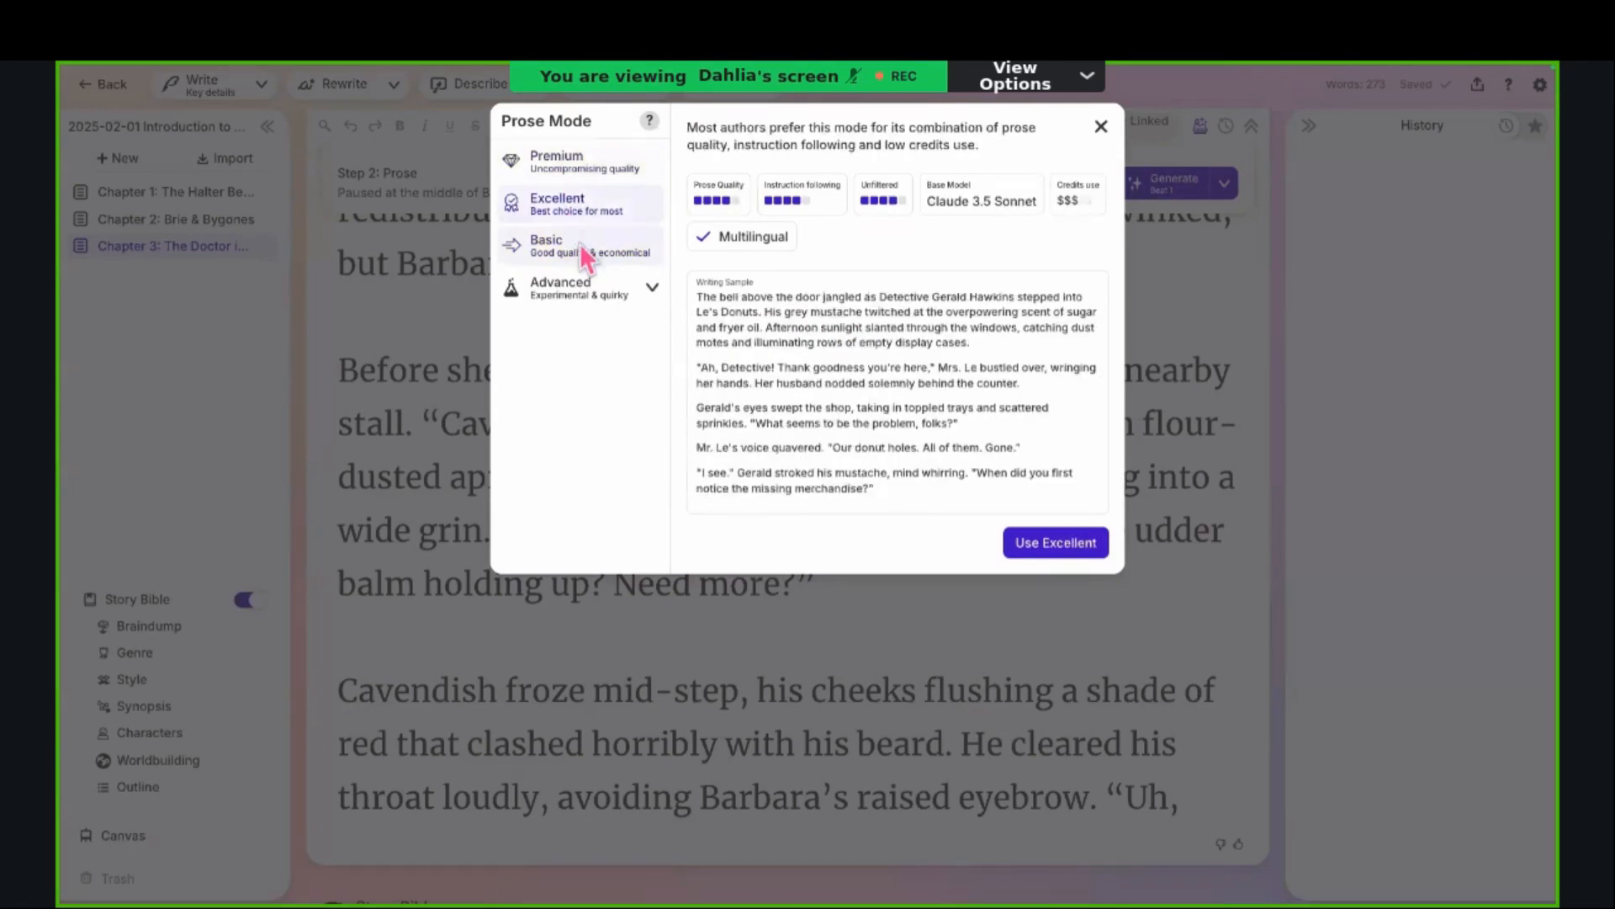
{"action": "left_click", "coordinate": [585, 253]}
Step: Expand the Advanced models and view the details of Mixtral 7B Instruct, Mistral Medium and Best Prose v1
{"action": "left_click", "coordinate": [652, 287]}
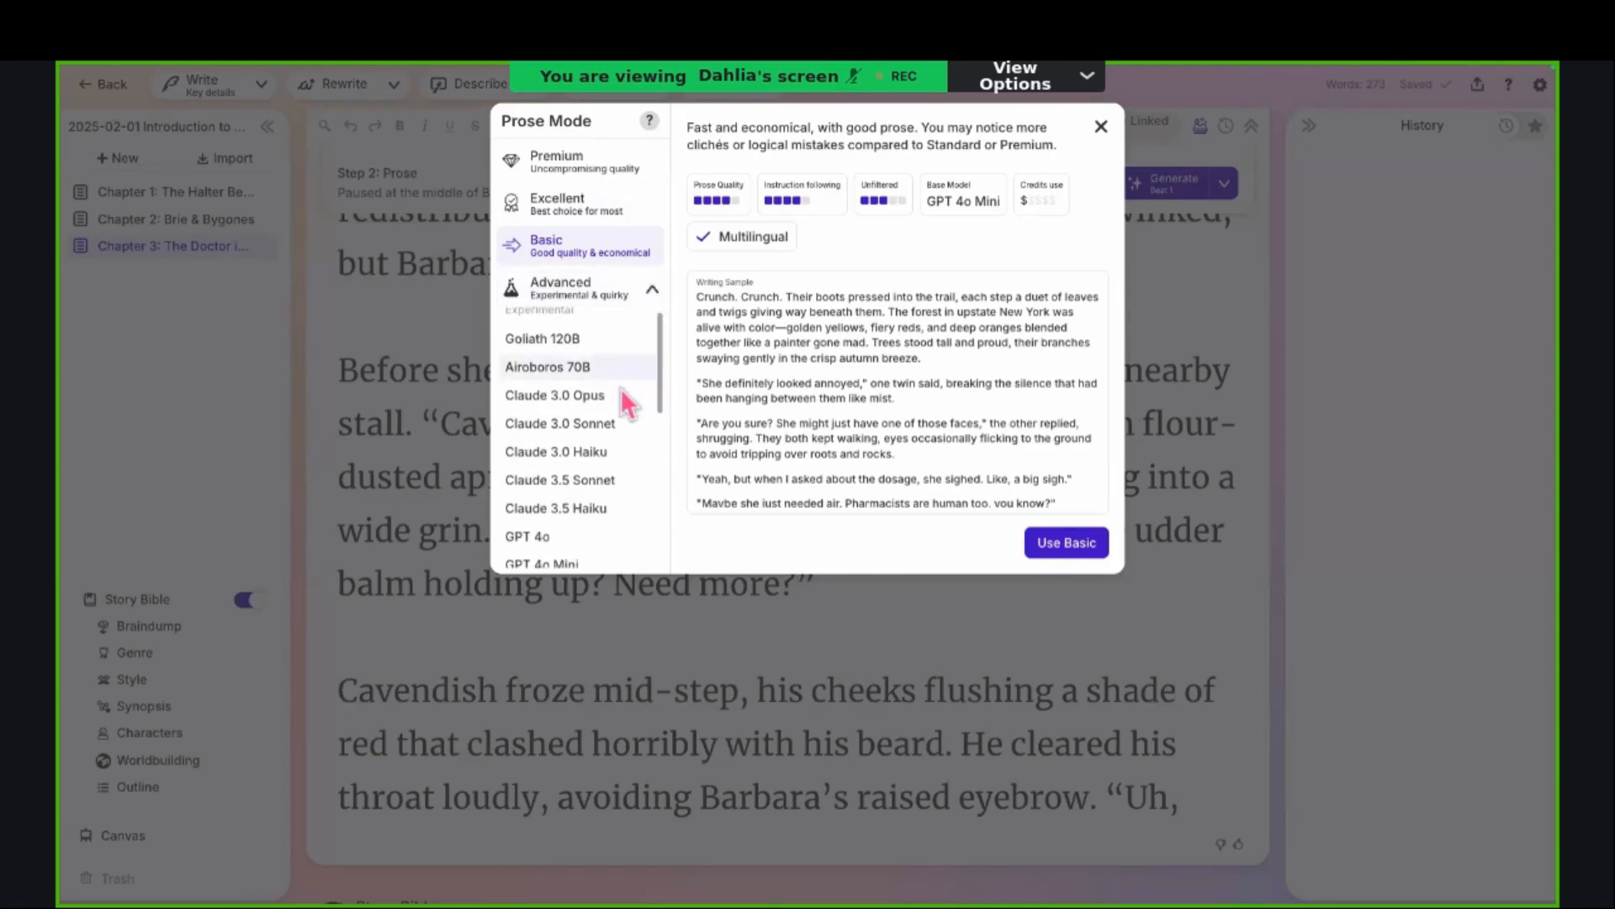
{"action": "scroll", "coordinate": [620, 387], "scroll_direction": "down", "scroll_amount": 5}
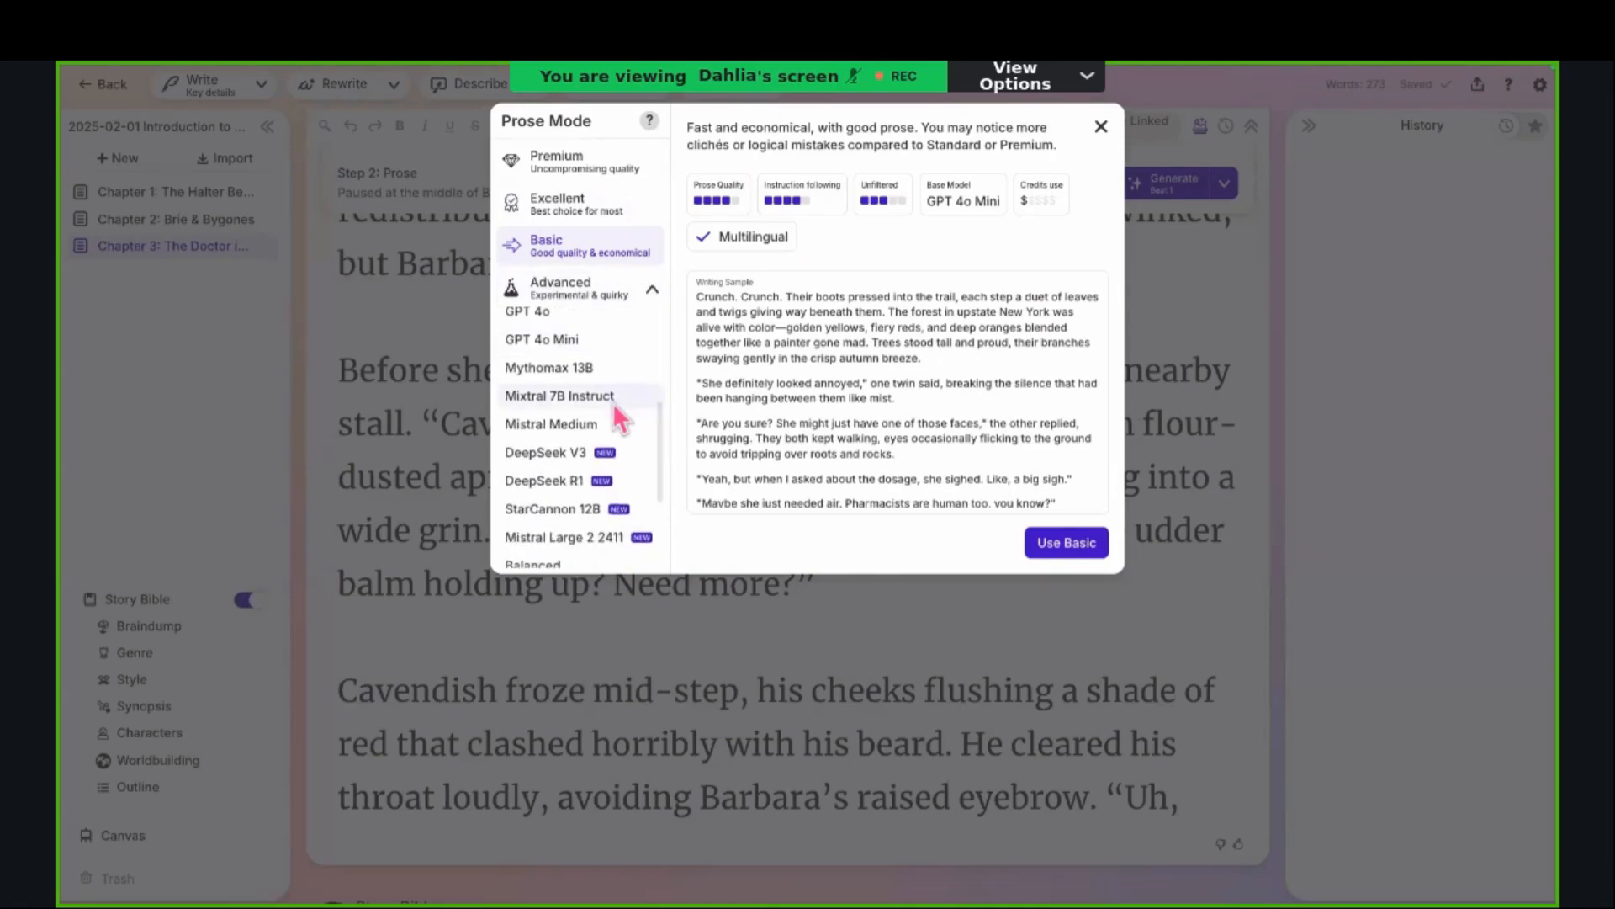
{"action": "left_click", "coordinate": [613, 403]}
{"action": "left_click", "coordinate": [609, 434]}
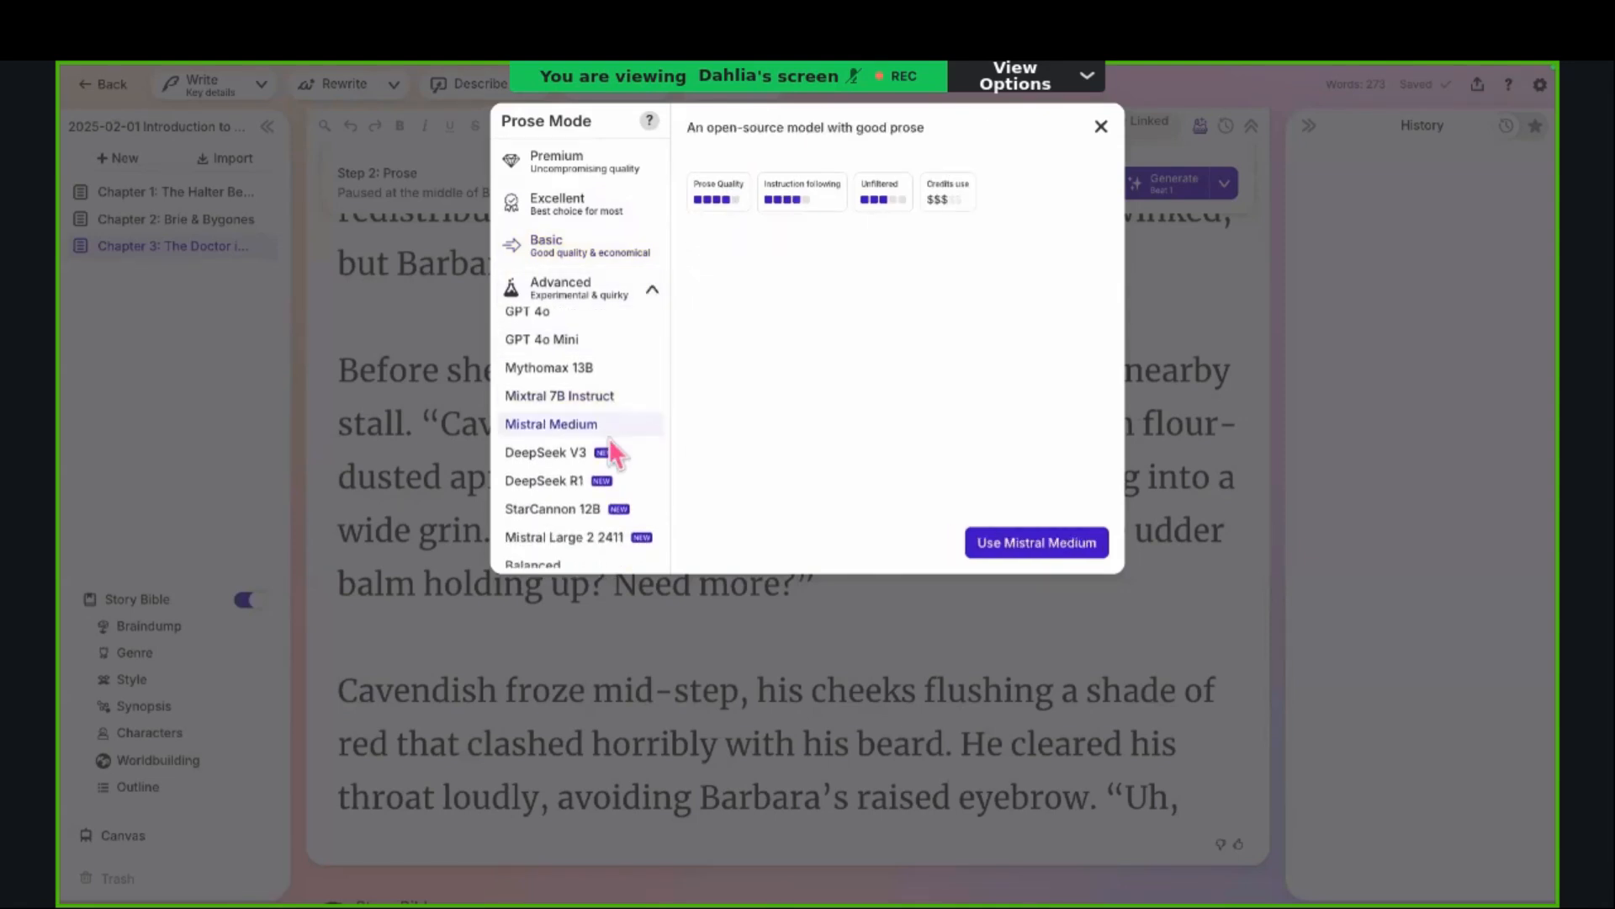
{"action": "scroll", "coordinate": [609, 437], "scroll_direction": "down", "scroll_amount": 3}
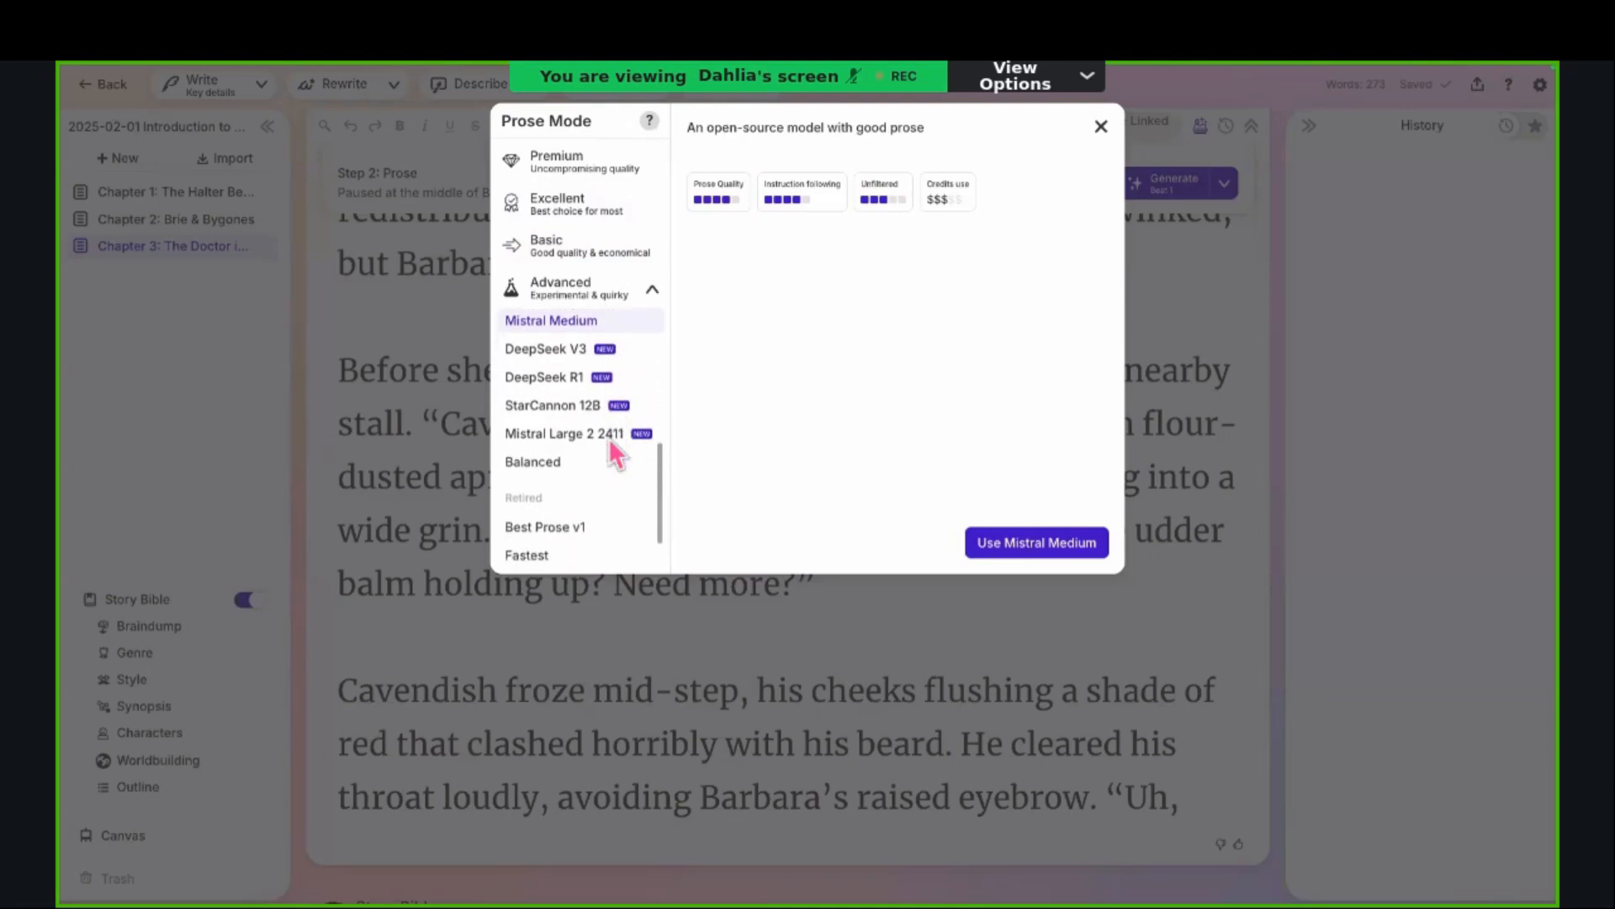
{"action": "left_click", "coordinate": [584, 536]}
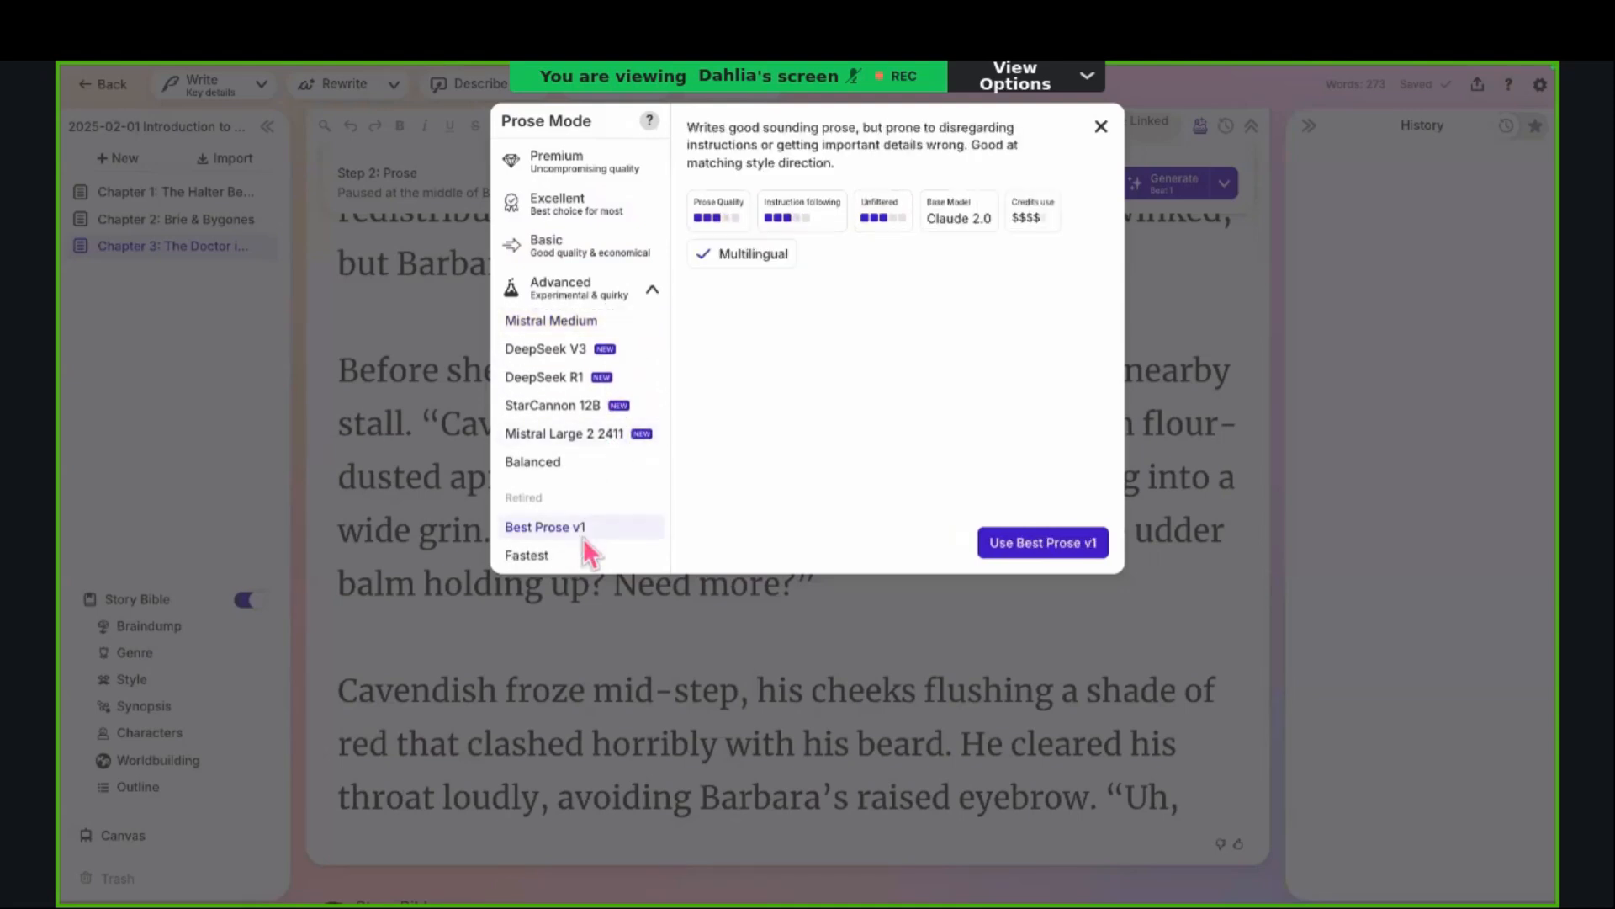
{"action": "scroll", "coordinate": [583, 538], "scroll_direction": "up", "scroll_amount": 3}
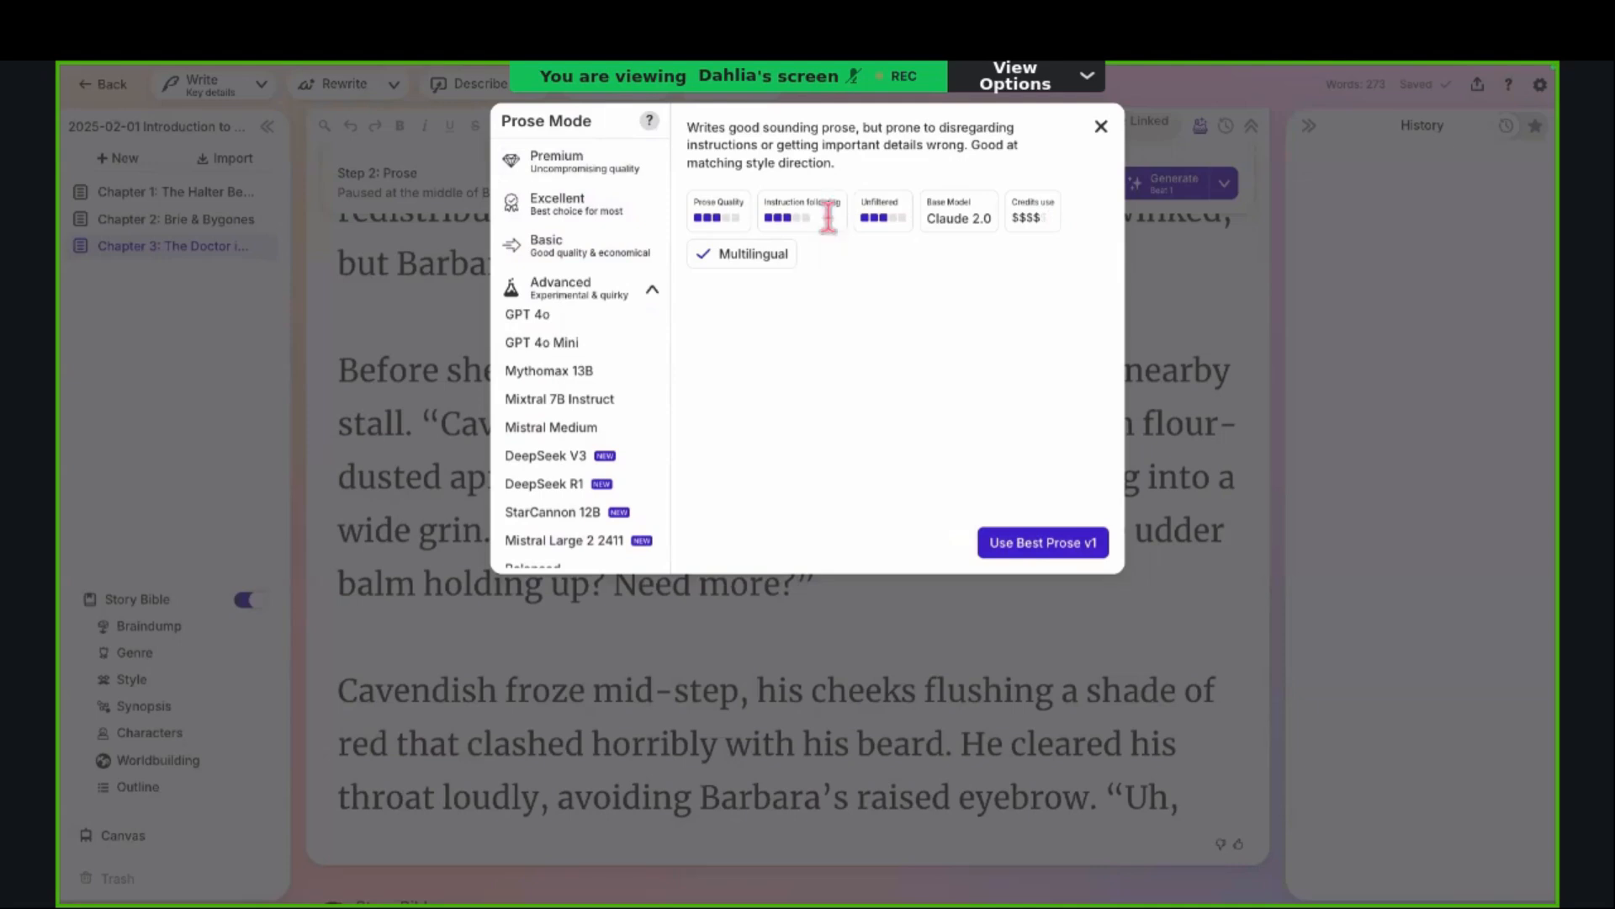
Step: Read the Best Prose v1 description, view the details of Mythomax 13B and DeepSeek V3, and close the prose mode choices
{"action": "left_click_drag", "start_coordinate": [837, 164], "coordinate": [690, 122]}
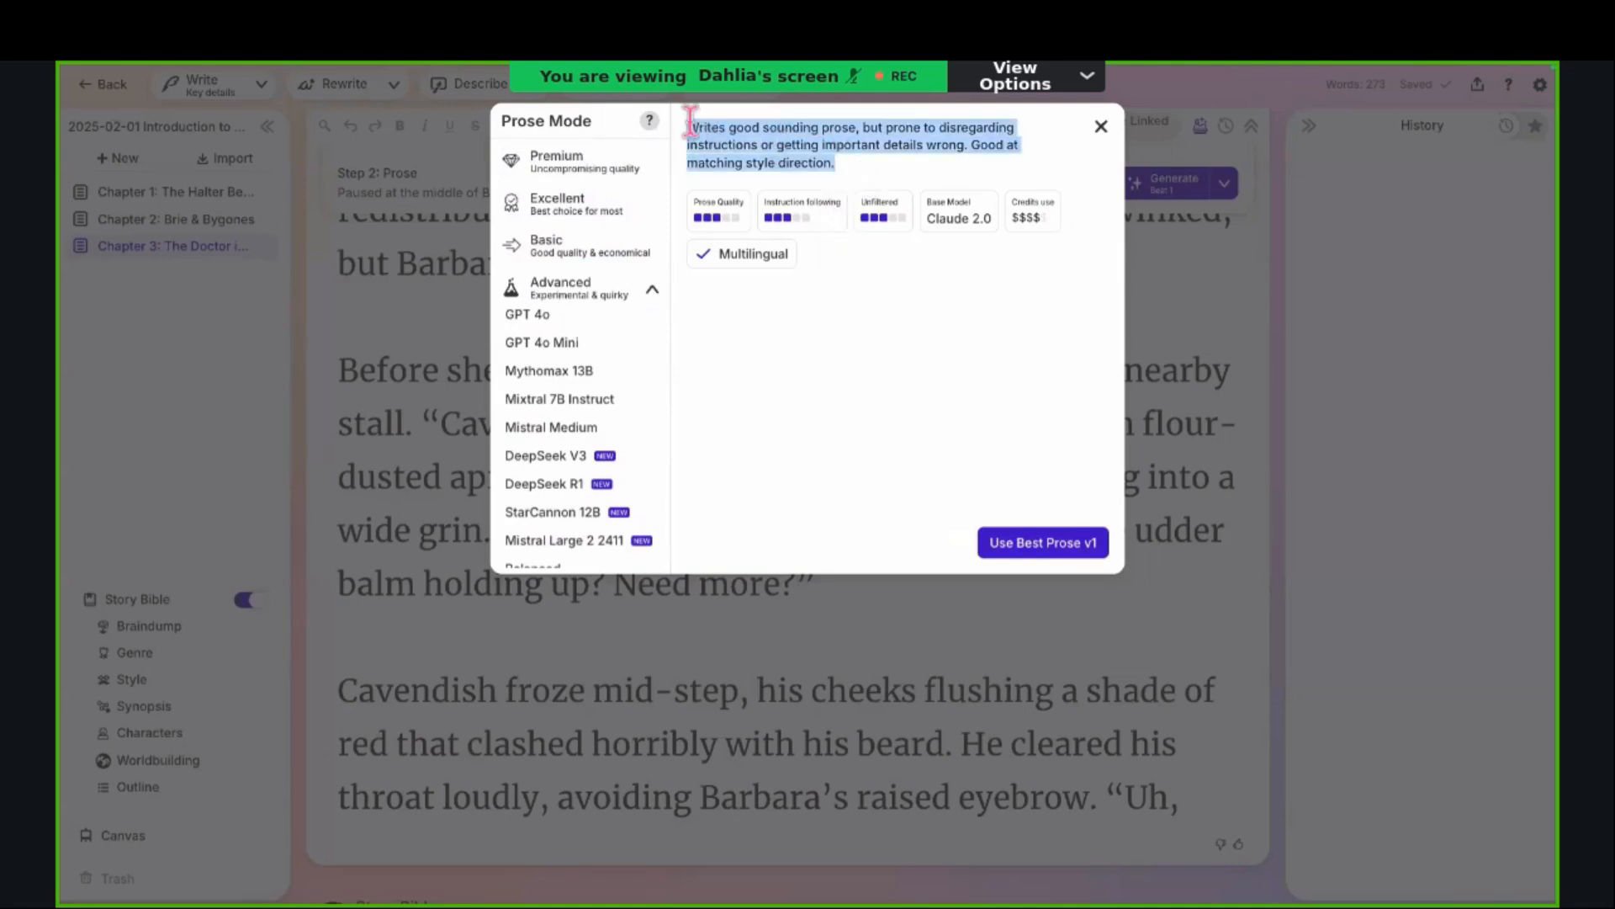
{"action": "left_click", "coordinate": [577, 371]}
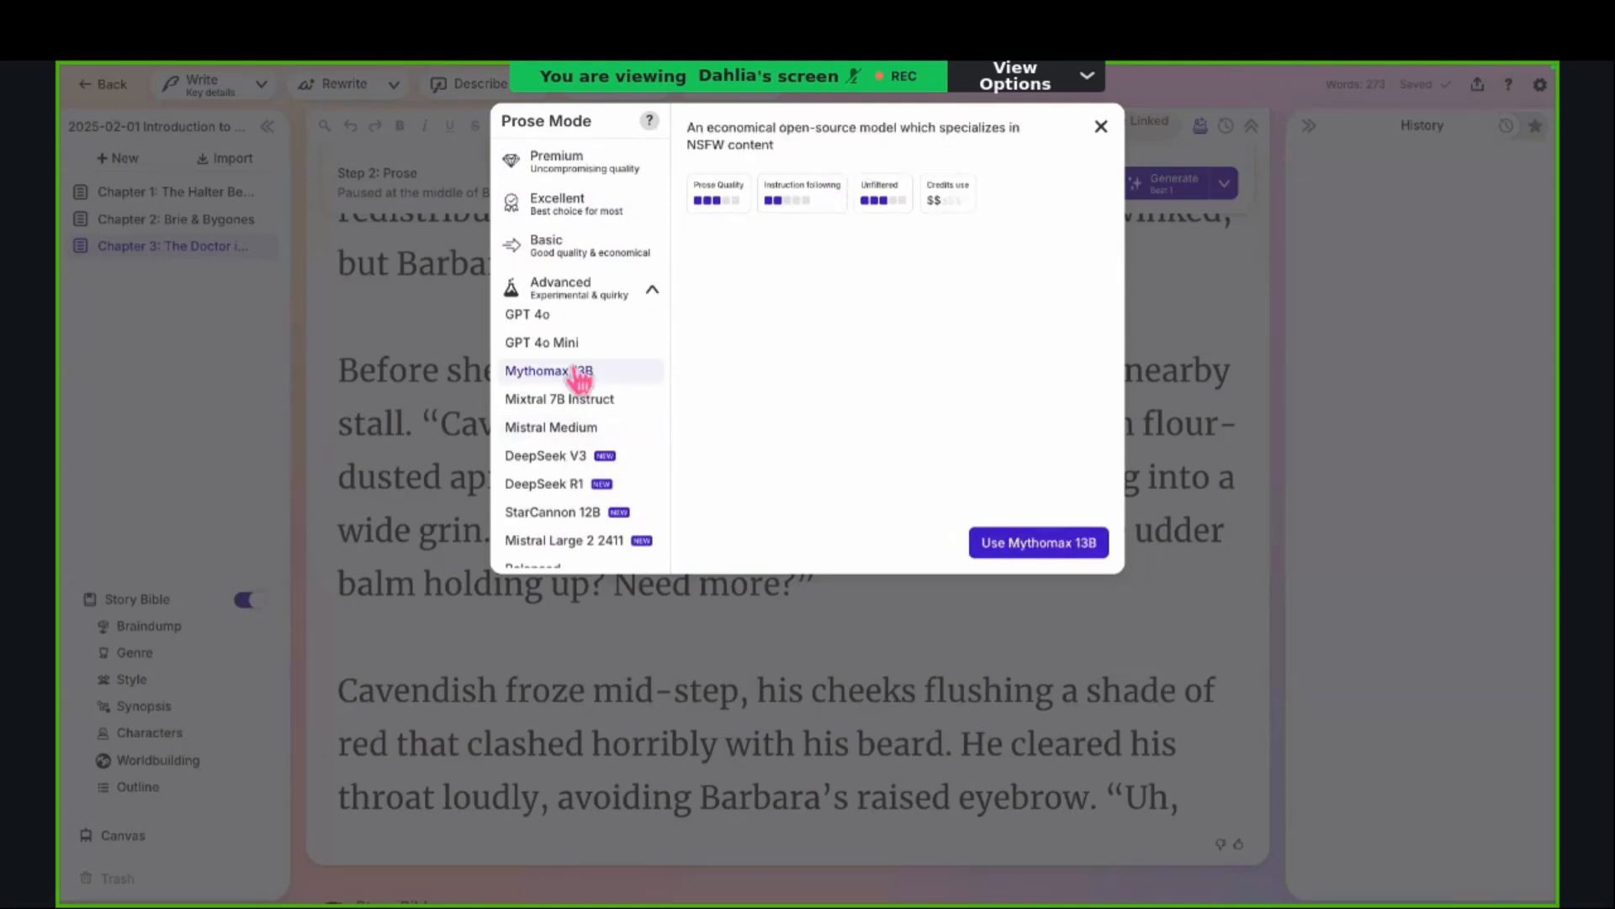
{"action": "scroll", "coordinate": [579, 380], "scroll_direction": "down", "scroll_amount": 1}
{"action": "scroll", "coordinate": [579, 379], "scroll_direction": "up", "scroll_amount": 1}
{"action": "scroll", "coordinate": [578, 374], "scroll_direction": "down", "scroll_amount": 2}
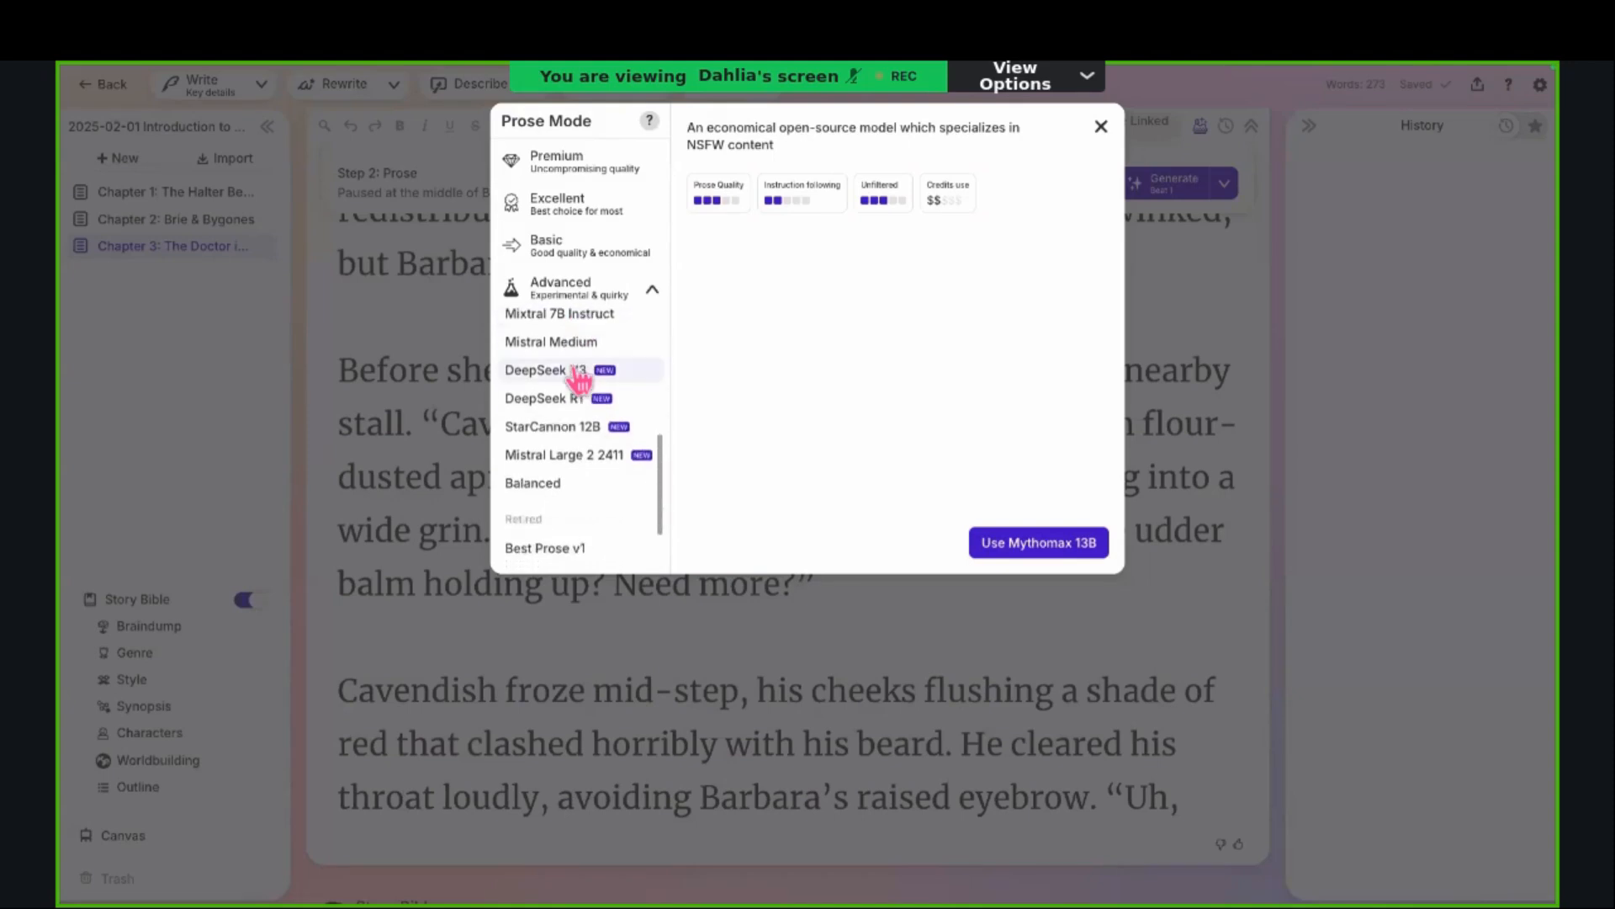
{"action": "left_click", "coordinate": [579, 374]}
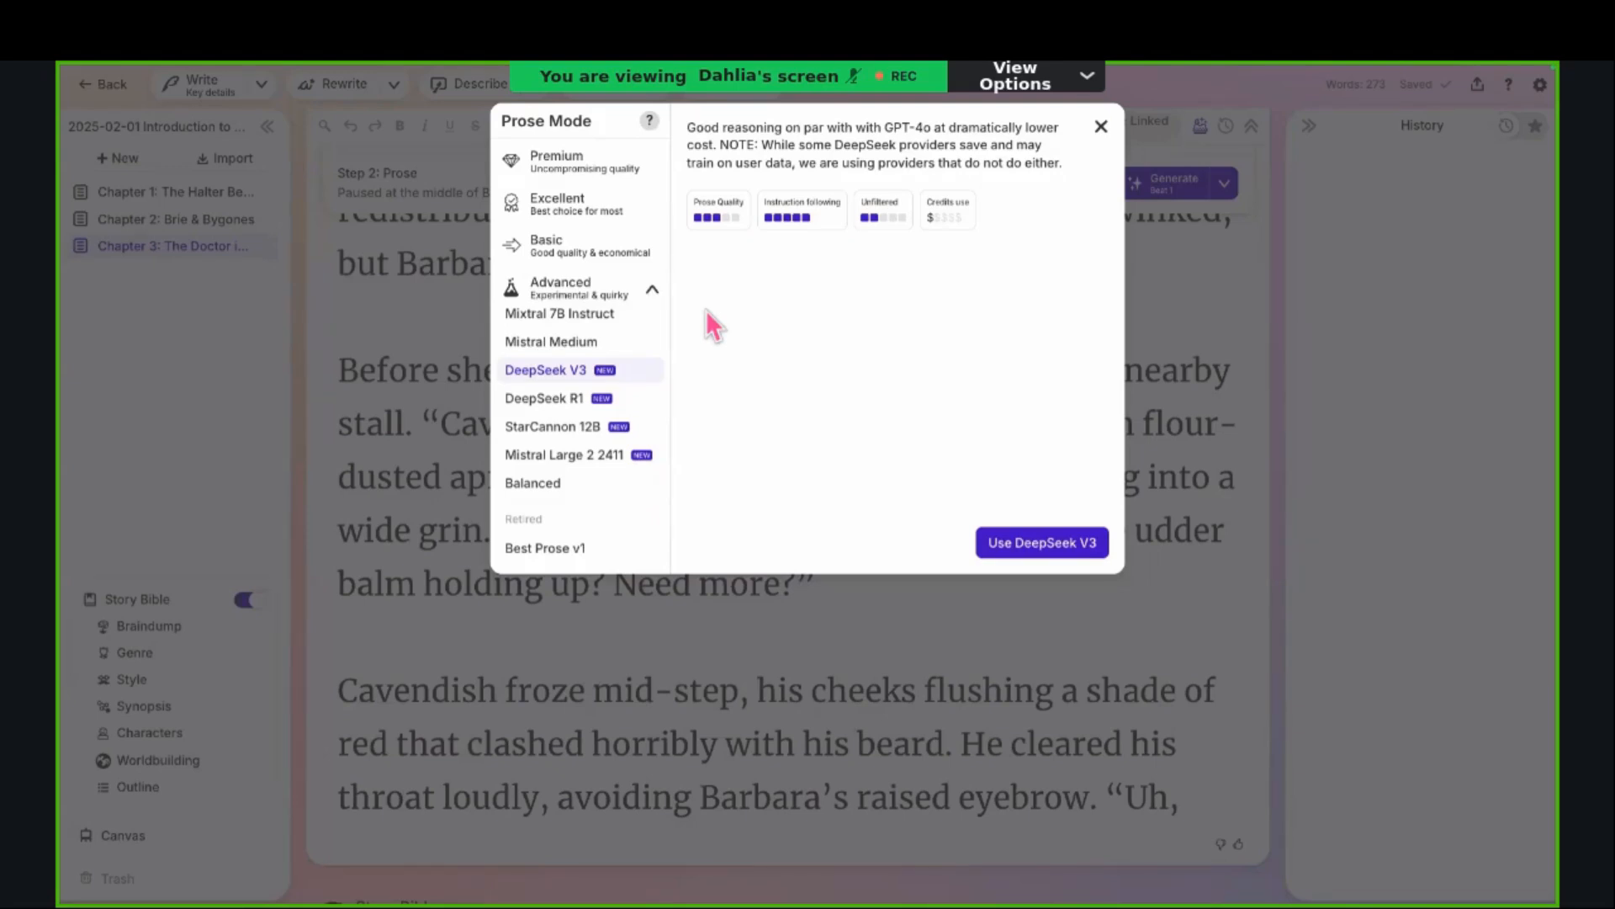
{"action": "left_click", "coordinate": [1101, 128]}
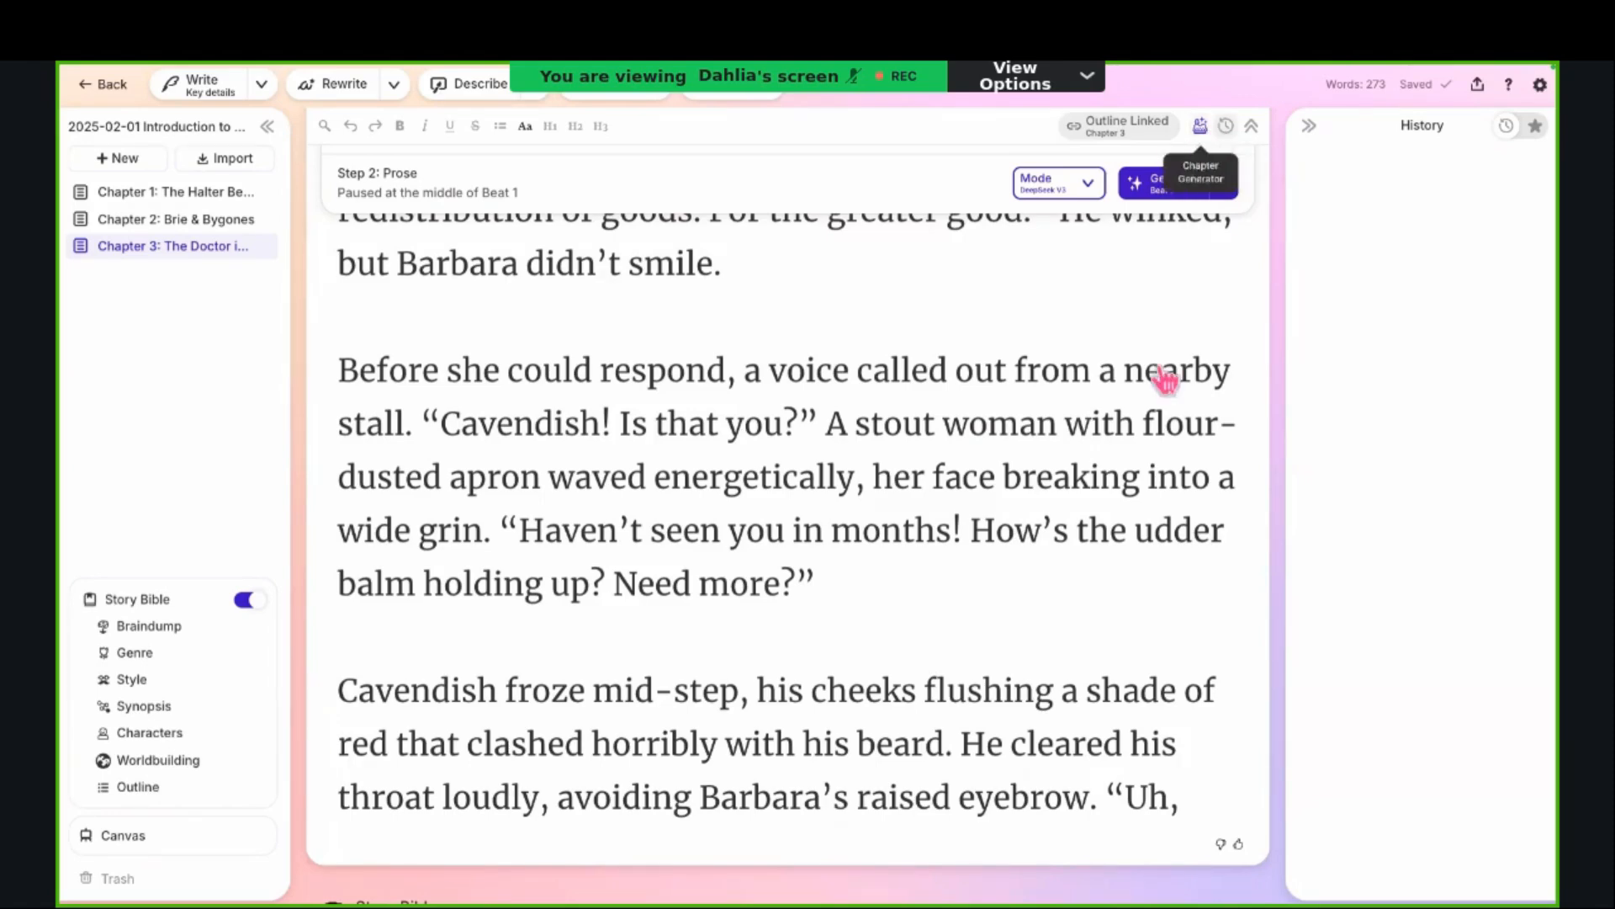
Step: Hide and reopen the Chapter Generator in Chapter 3 twice, and hide it once more
{"action": "scroll", "coordinate": [1162, 375], "scroll_direction": "up", "scroll_amount": 5}
{"action": "scroll", "coordinate": [1165, 379], "scroll_direction": "up", "scroll_amount": 10}
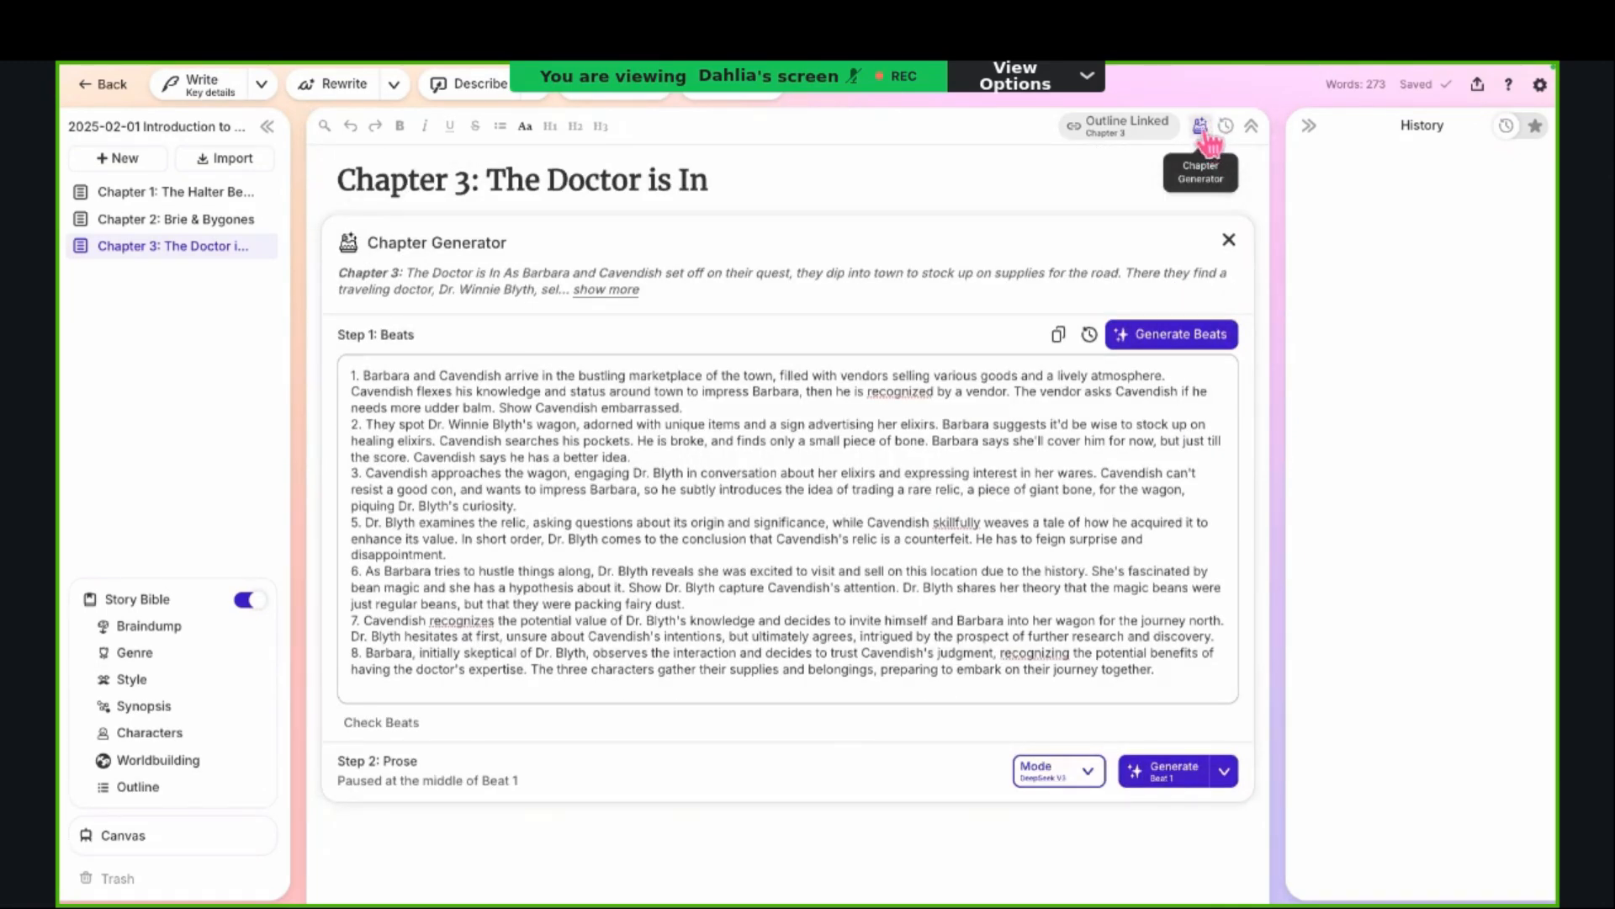
{"action": "left_click", "coordinate": [1211, 127]}
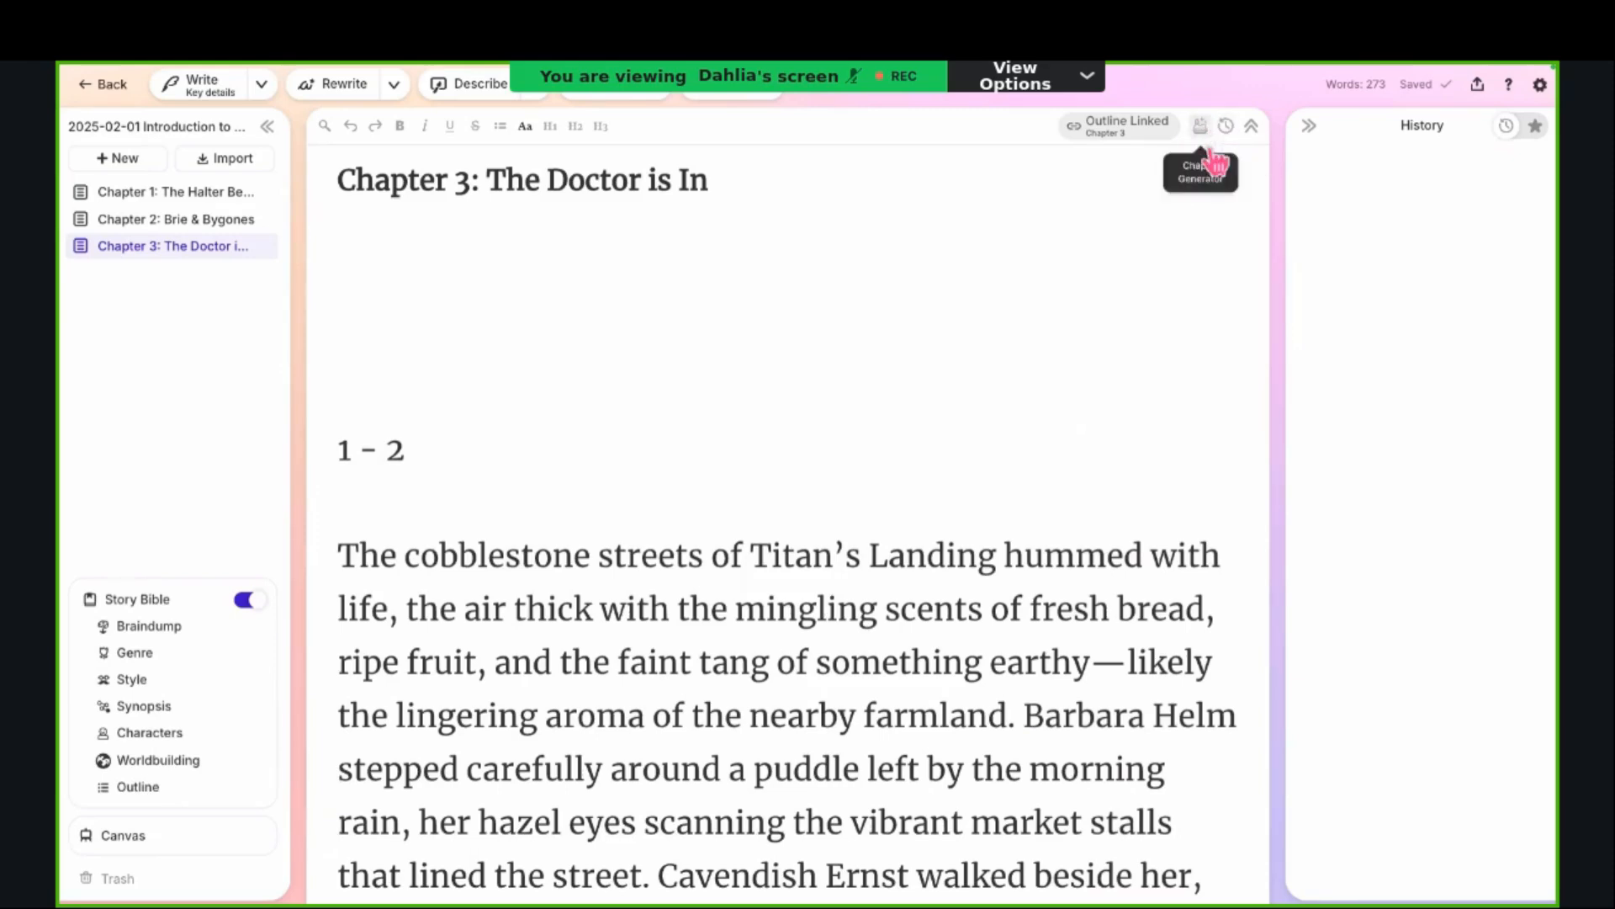
{"action": "left_click", "coordinate": [1203, 131]}
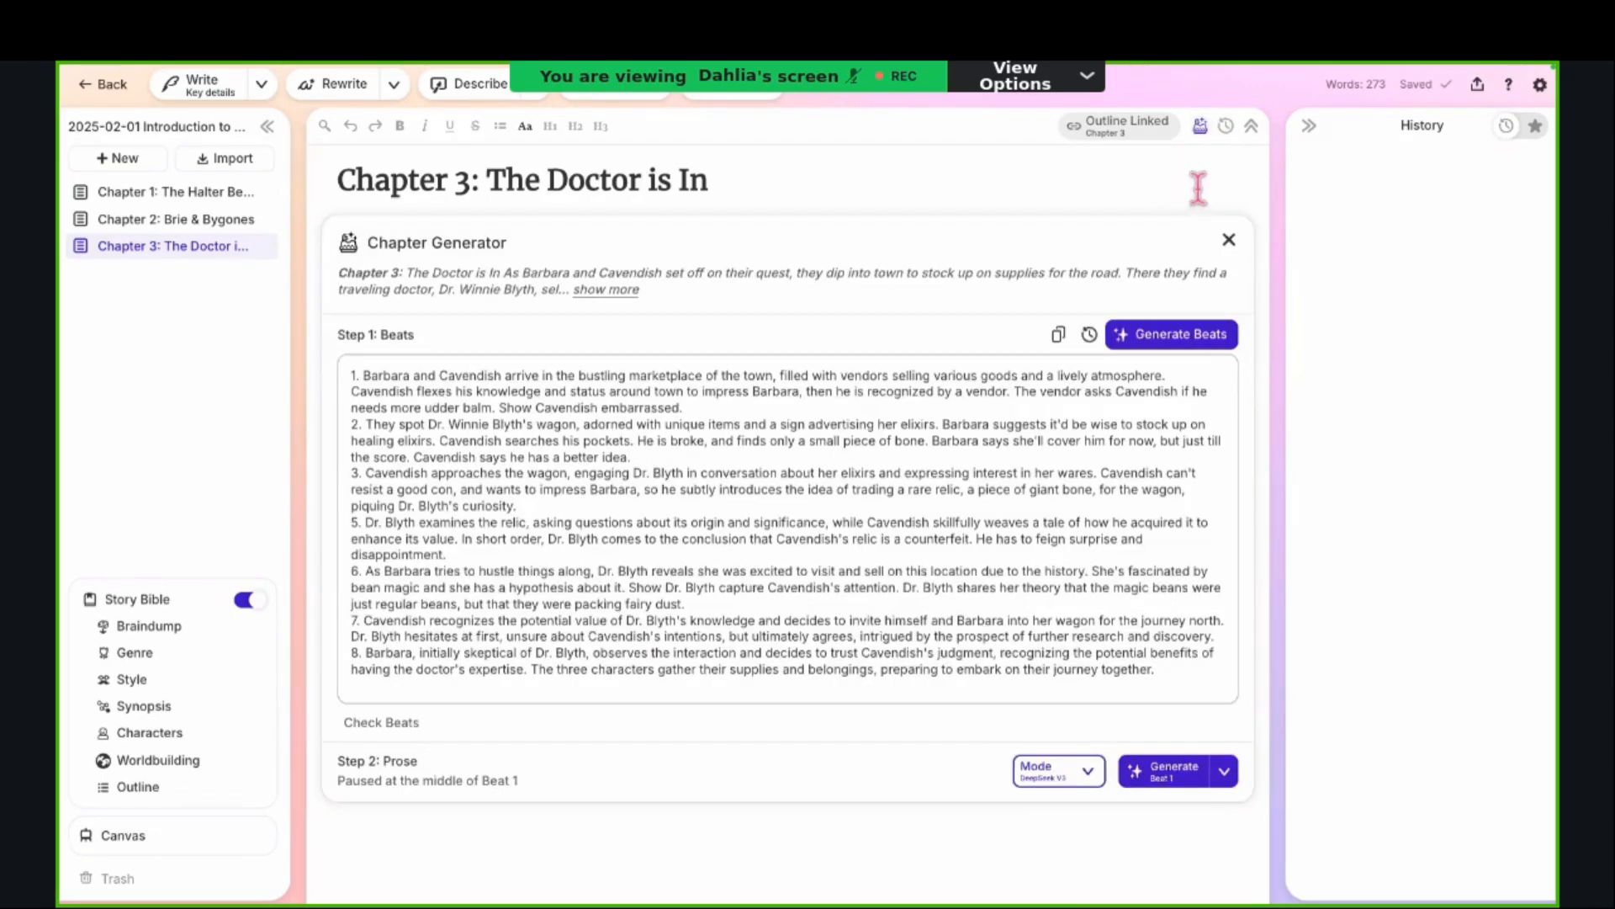
{"action": "left_click", "coordinate": [1202, 128]}
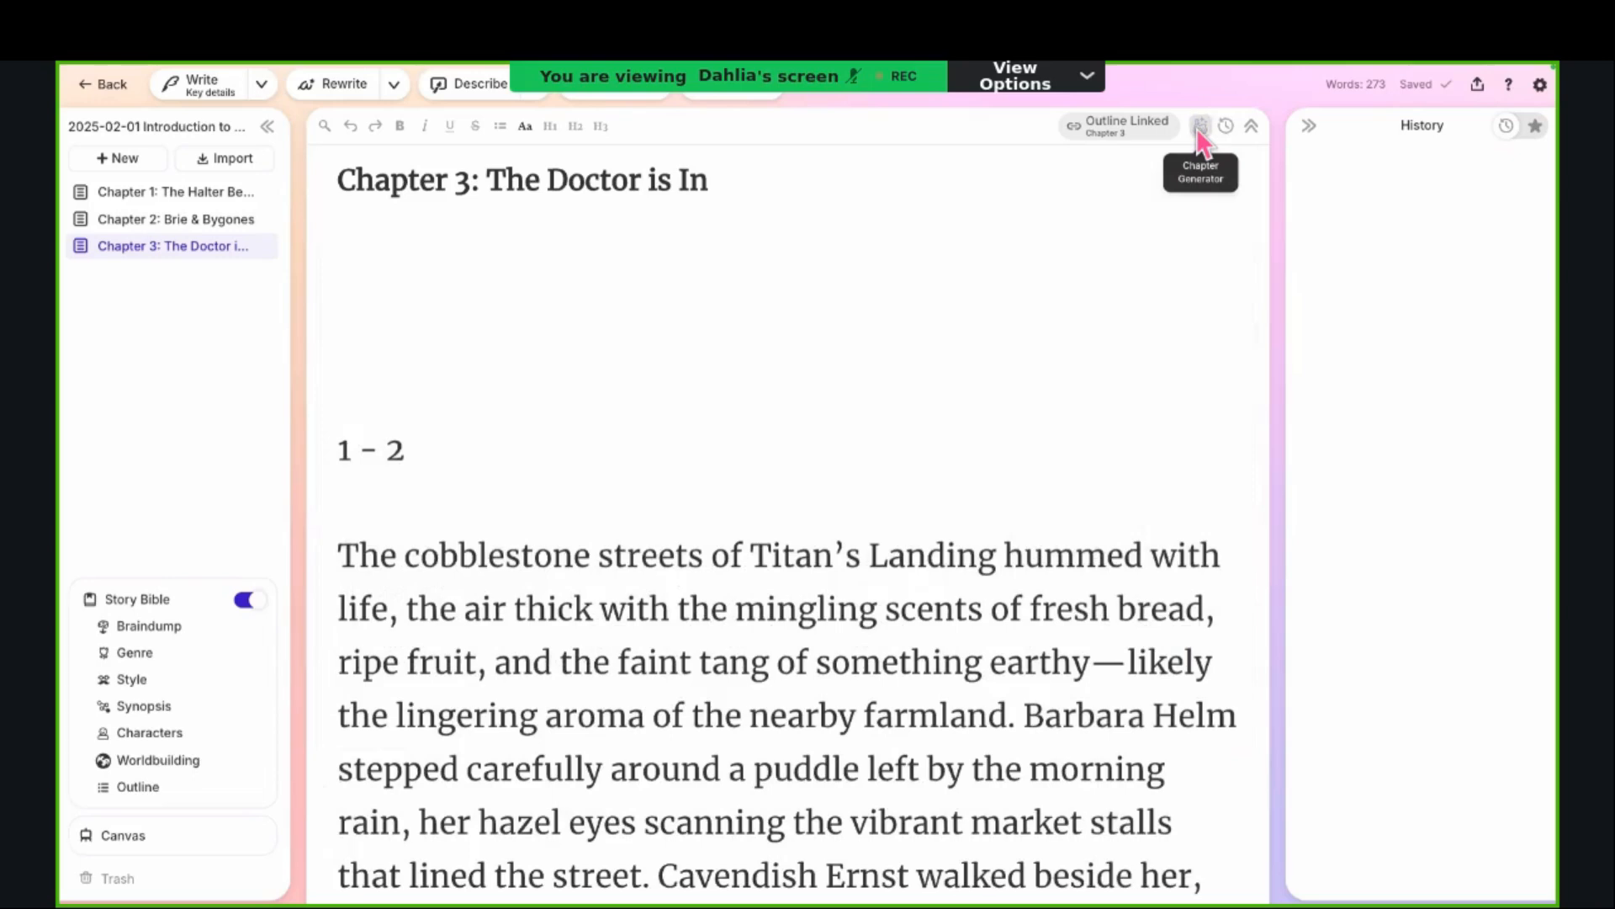
{"action": "left_click", "coordinate": [1202, 128]}
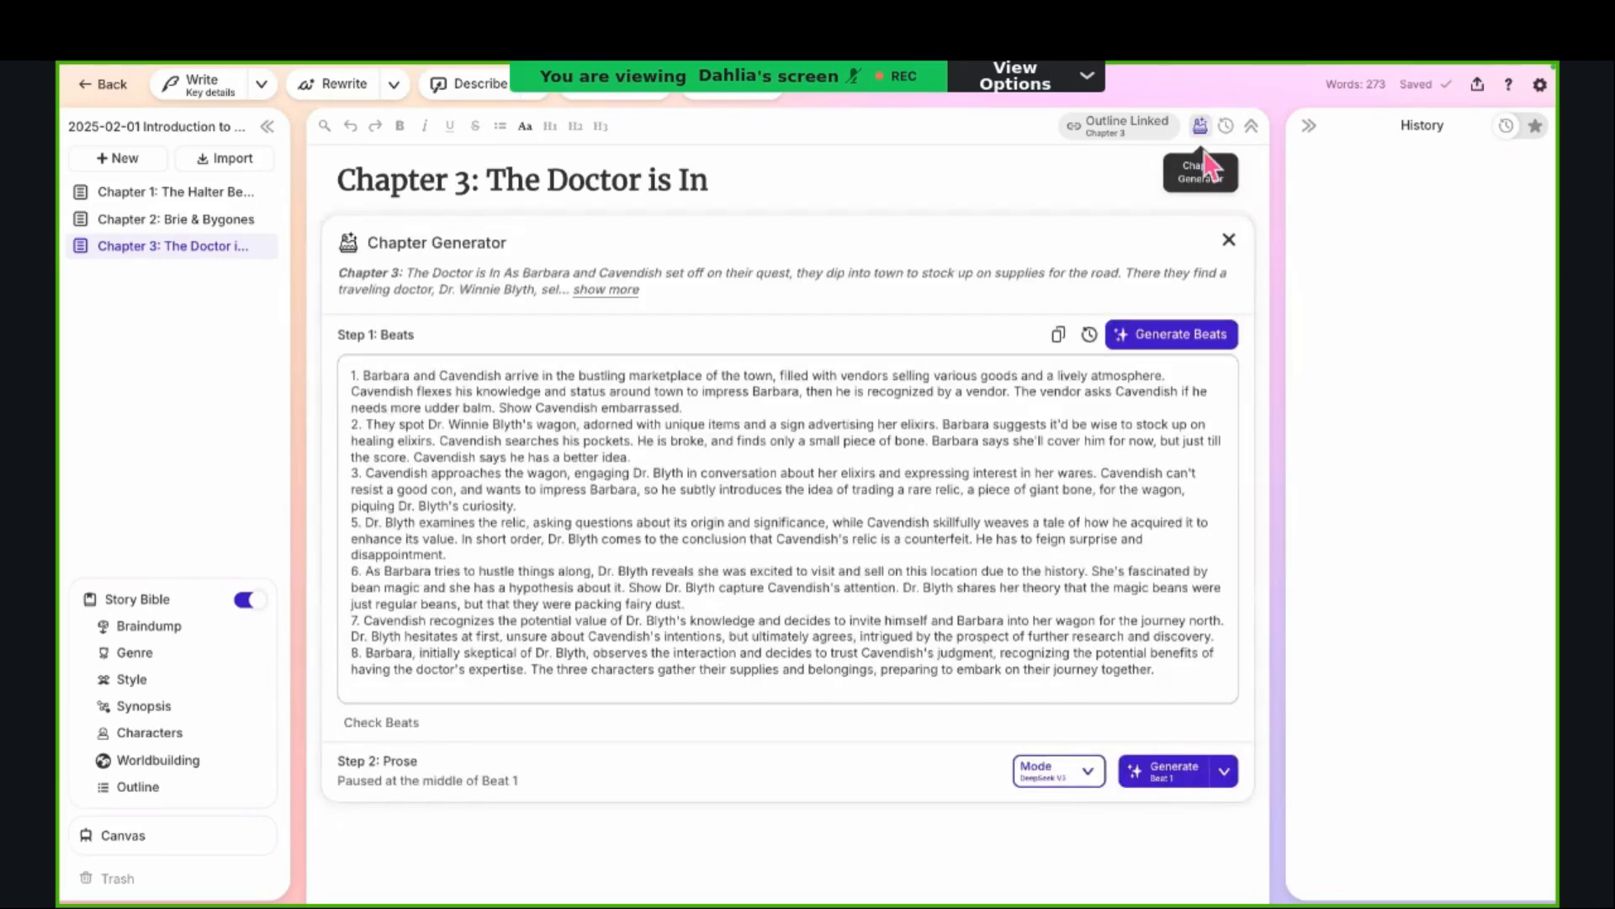
{"action": "left_click", "coordinate": [1229, 240]}
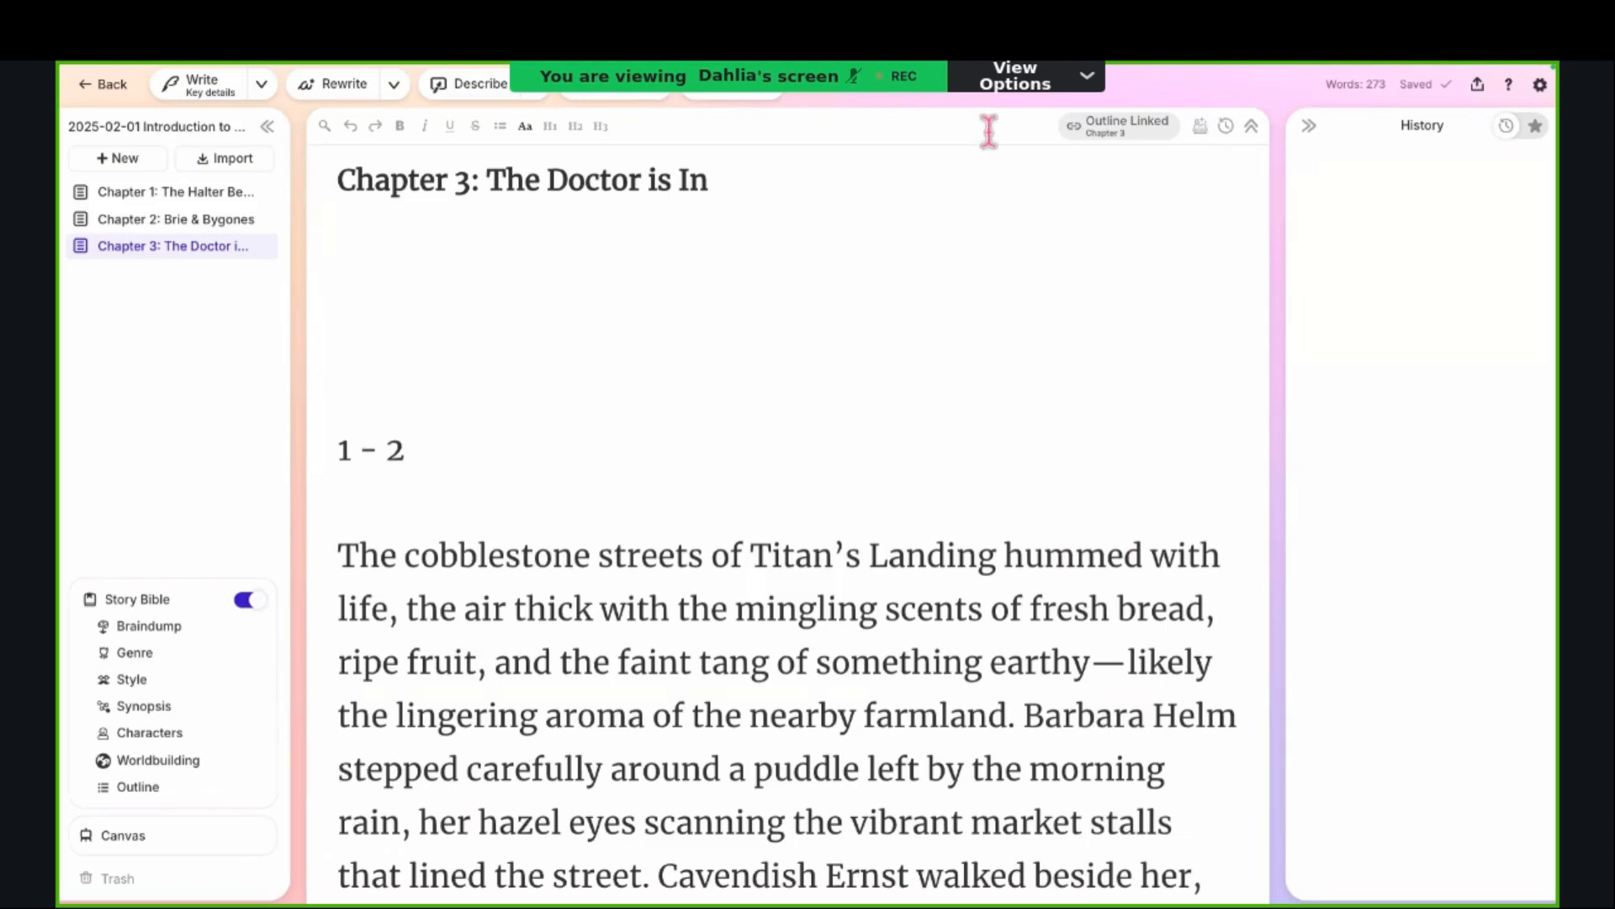
Step: Show the Chapter Generator again and look over the chapter prose beneath its beats
{"action": "left_click", "coordinate": [1201, 128]}
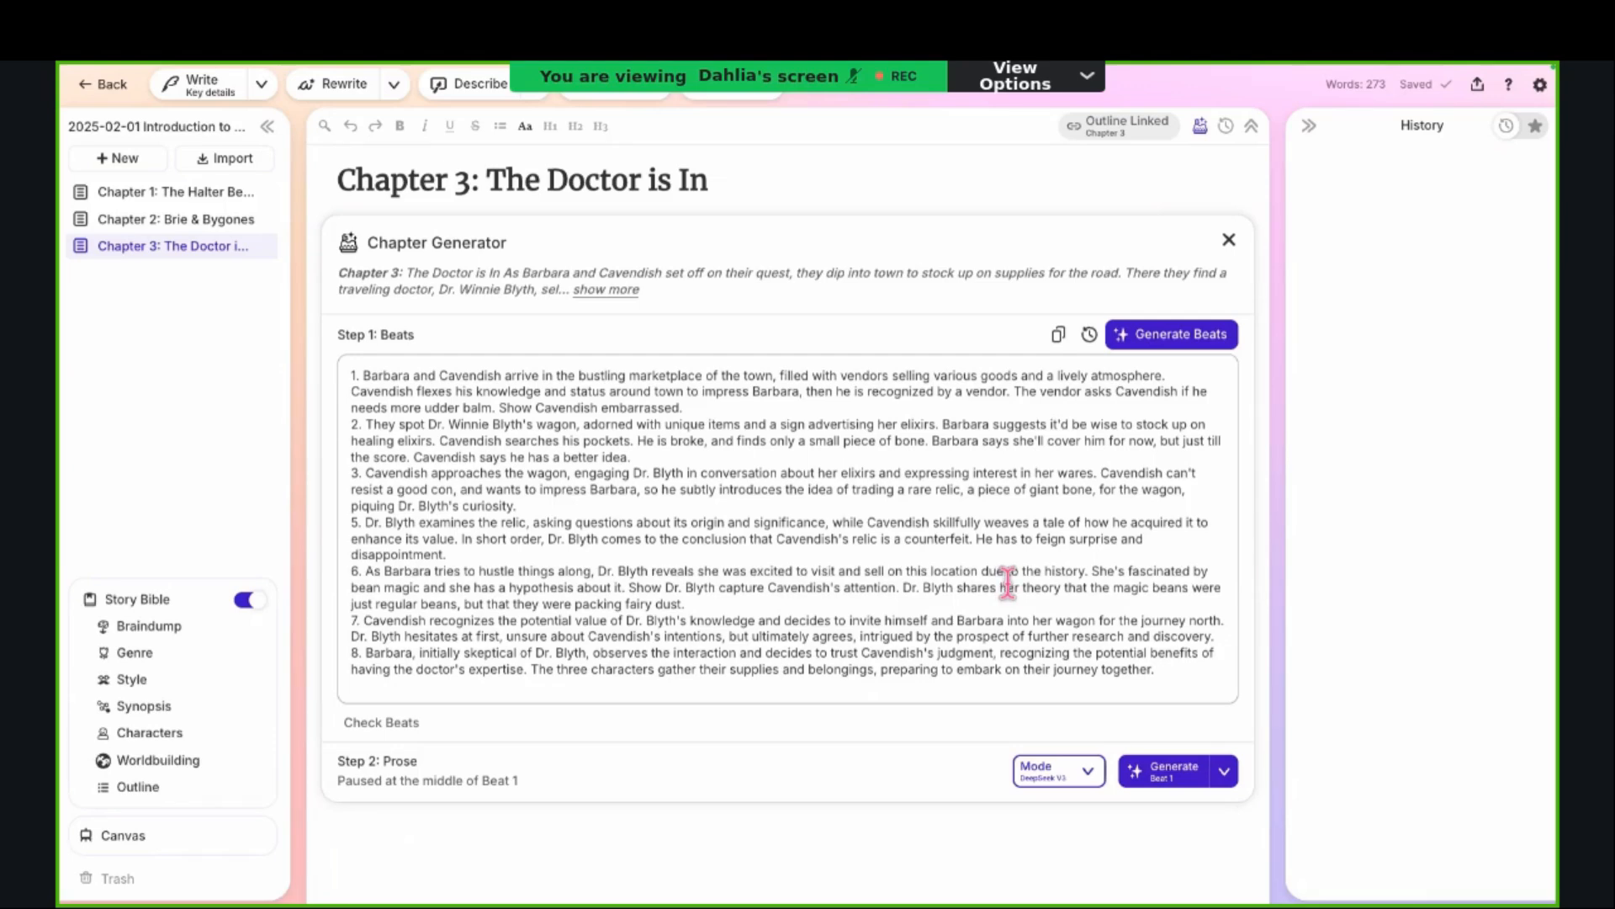
{"action": "scroll", "coordinate": [898, 472], "scroll_direction": "down", "scroll_amount": 10}
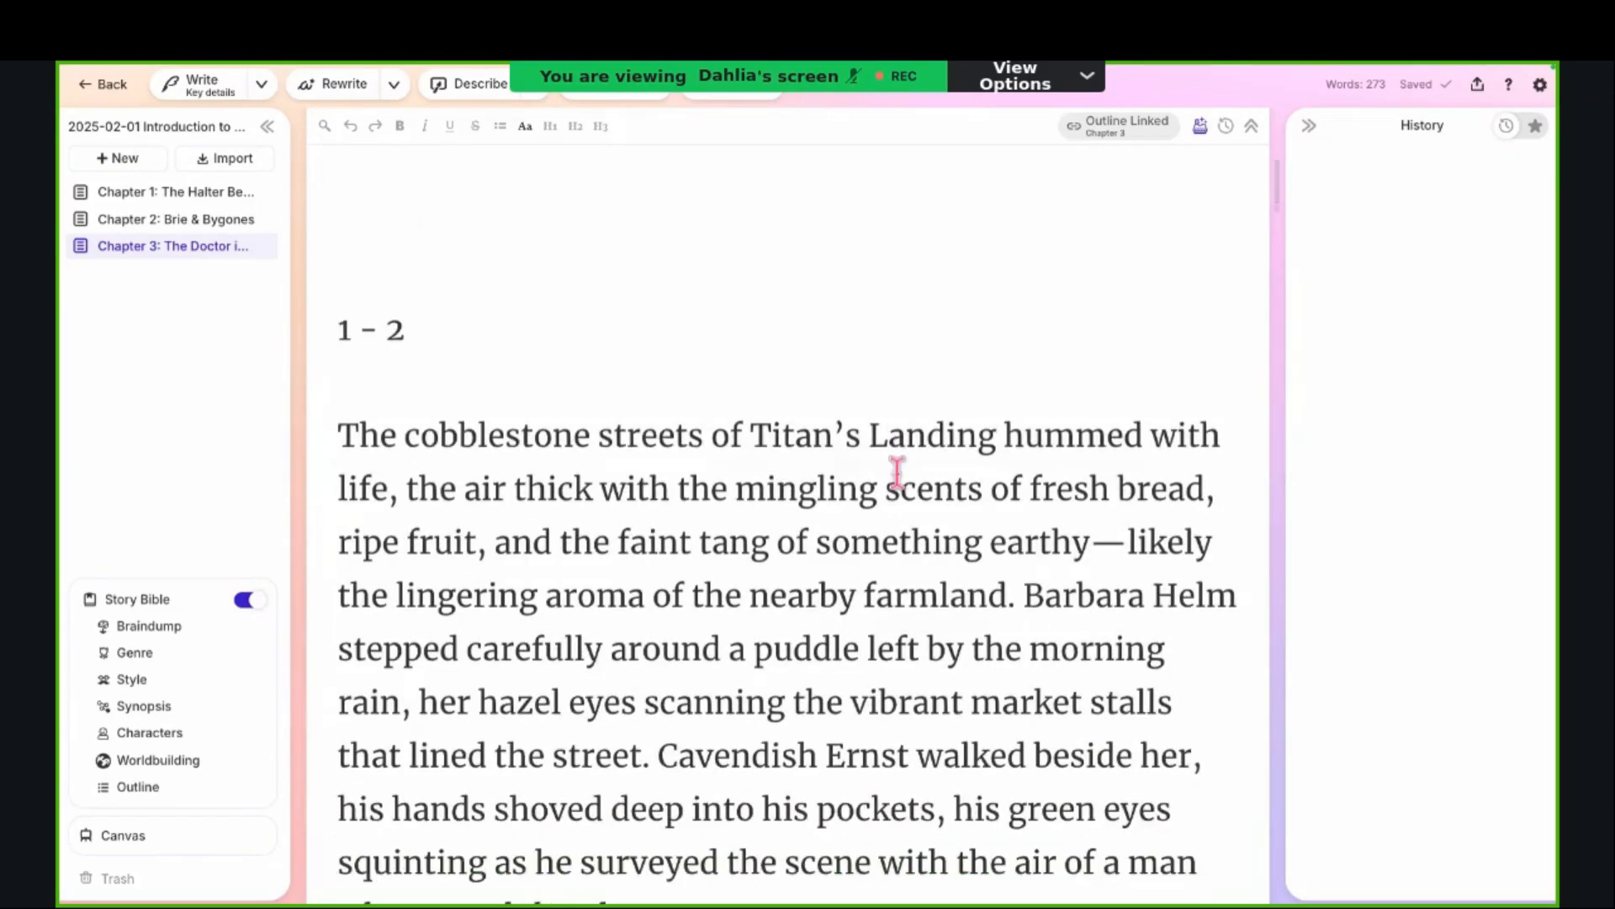
{"action": "scroll", "coordinate": [897, 472], "scroll_direction": "down", "scroll_amount": 2}
{"action": "scroll", "coordinate": [899, 478], "scroll_direction": "up", "scroll_amount": 3}
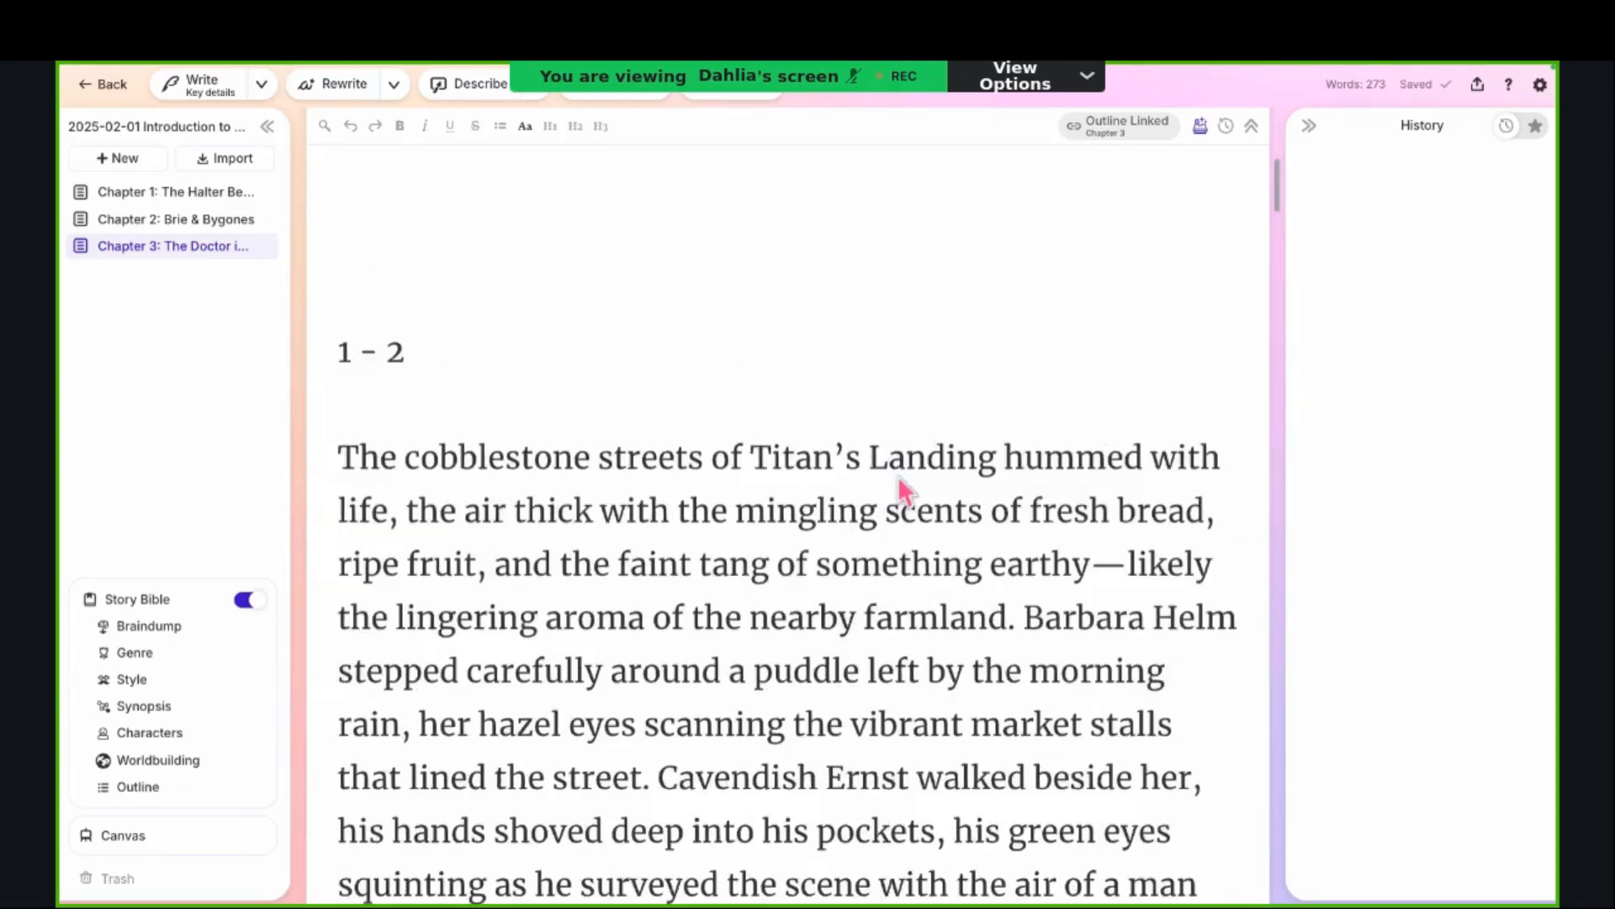
{"action": "scroll", "coordinate": [897, 476], "scroll_direction": "up", "scroll_amount": 8}
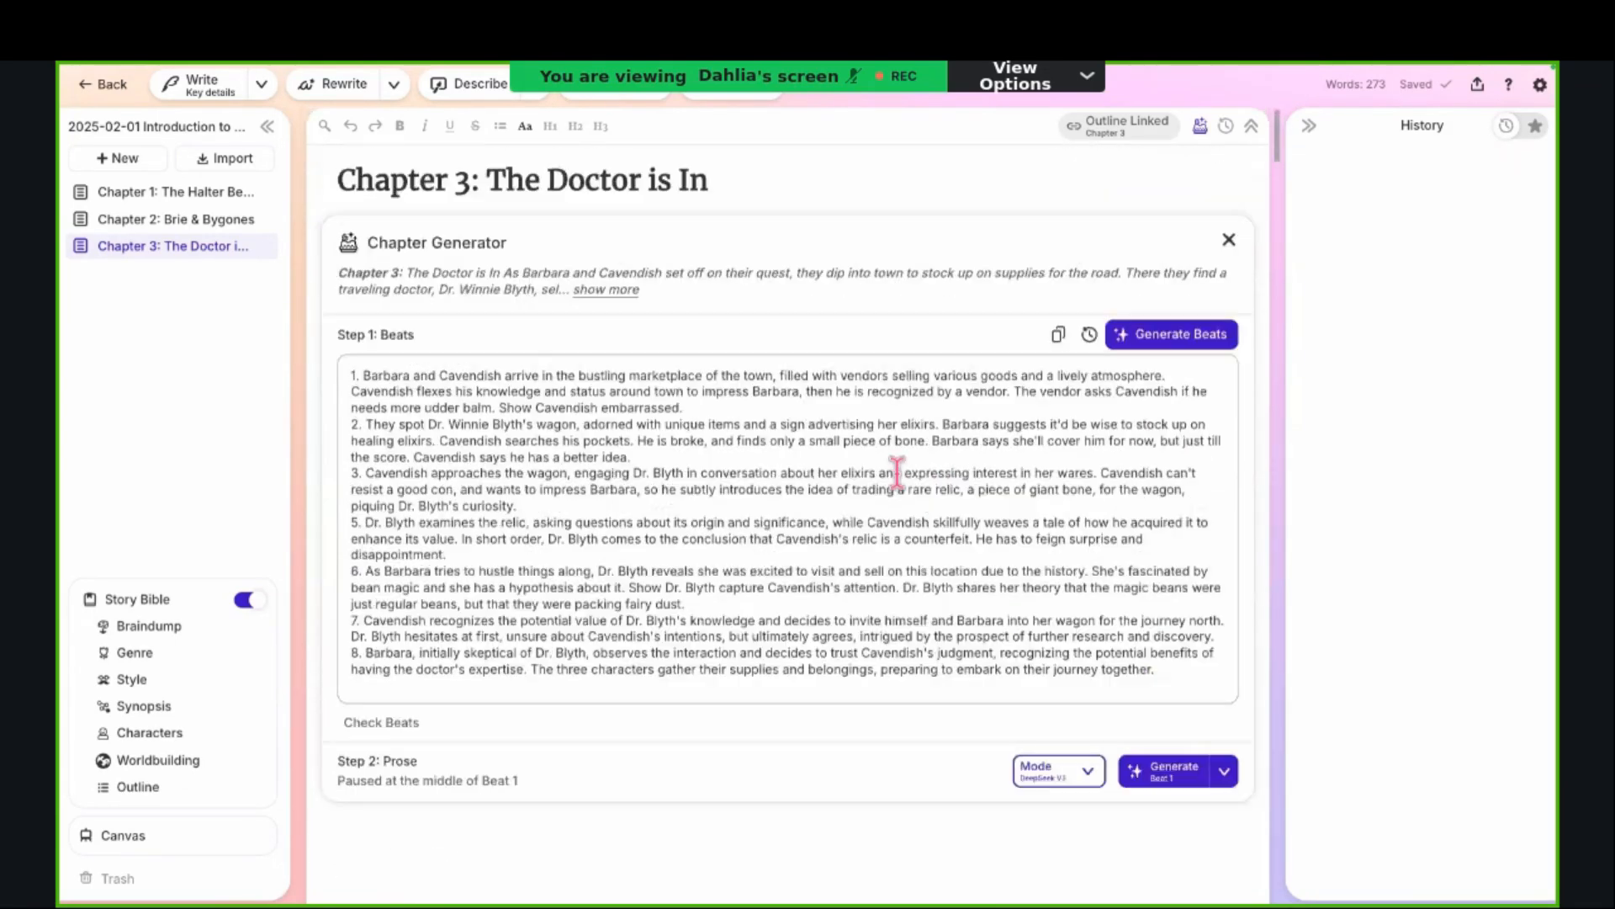
Step: Select the "1 - 2" line above the prose, view its Quick Edit and Quick Chat prompts, and close them
{"action": "scroll", "coordinate": [895, 469], "scroll_direction": "down", "scroll_amount": 5}
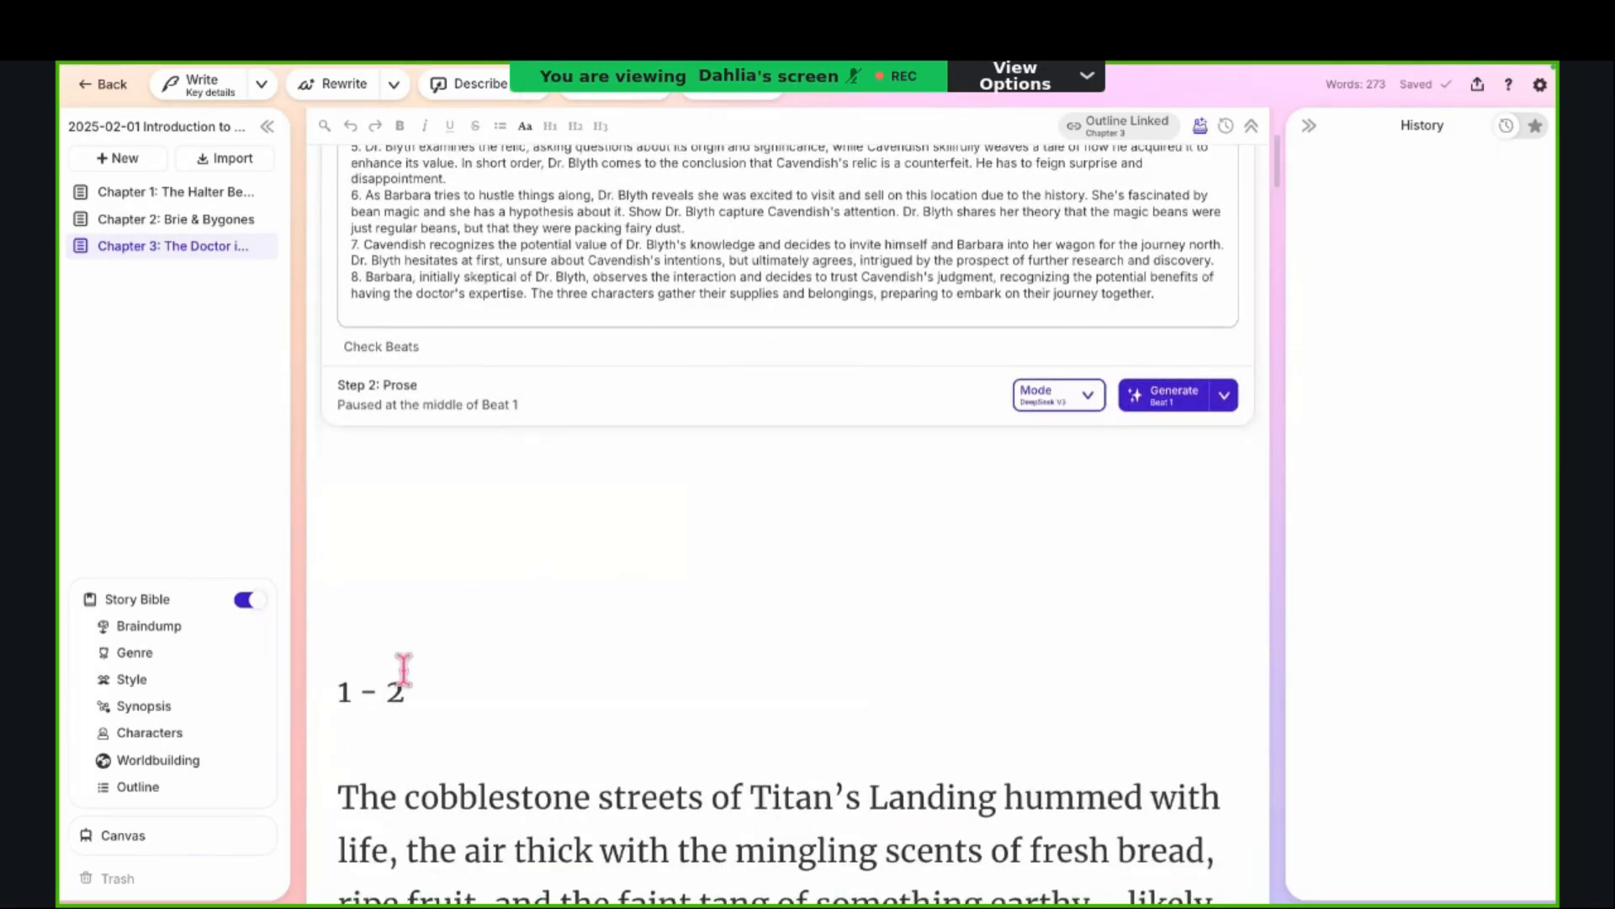
{"action": "mouse_move", "coordinate": [403, 671]}
{"action": "left_mouse_down"}
{"action": "mouse_move", "coordinate": [317, 696]}
{"action": "mouse_move", "coordinate": [421, 683]}
{"action": "left_mouse_up"}
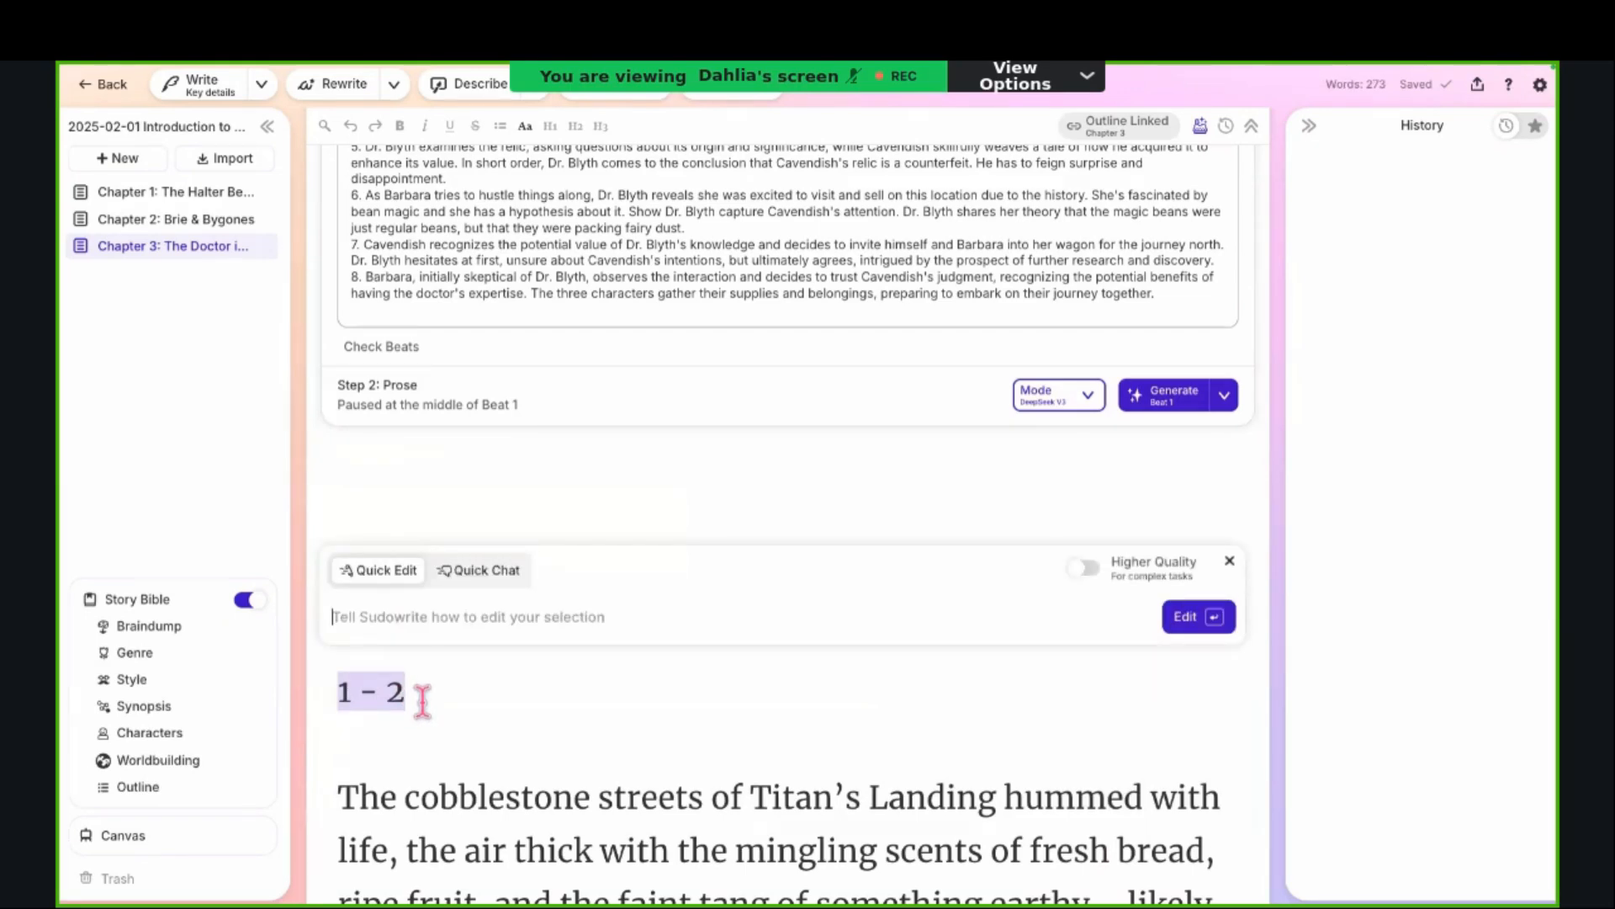
{"action": "left_click_drag", "start_coordinate": [421, 702], "coordinate": [340, 702]}
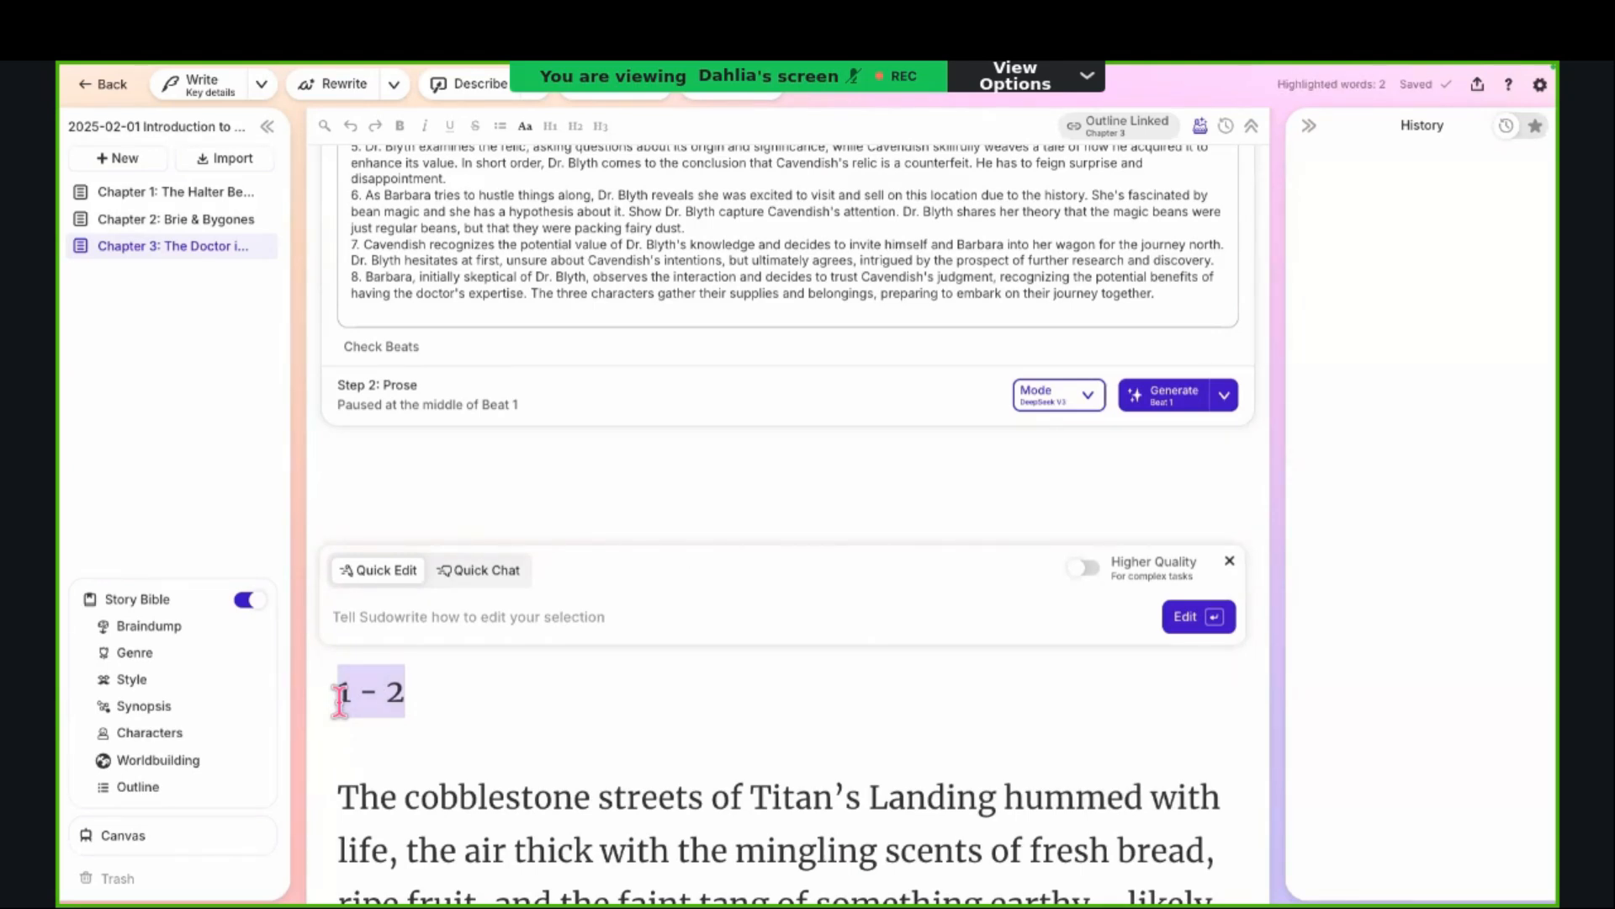
{"action": "left_click", "coordinate": [407, 709]}
{"action": "scroll", "coordinate": [409, 770], "scroll_direction": "down", "scroll_amount": 1}
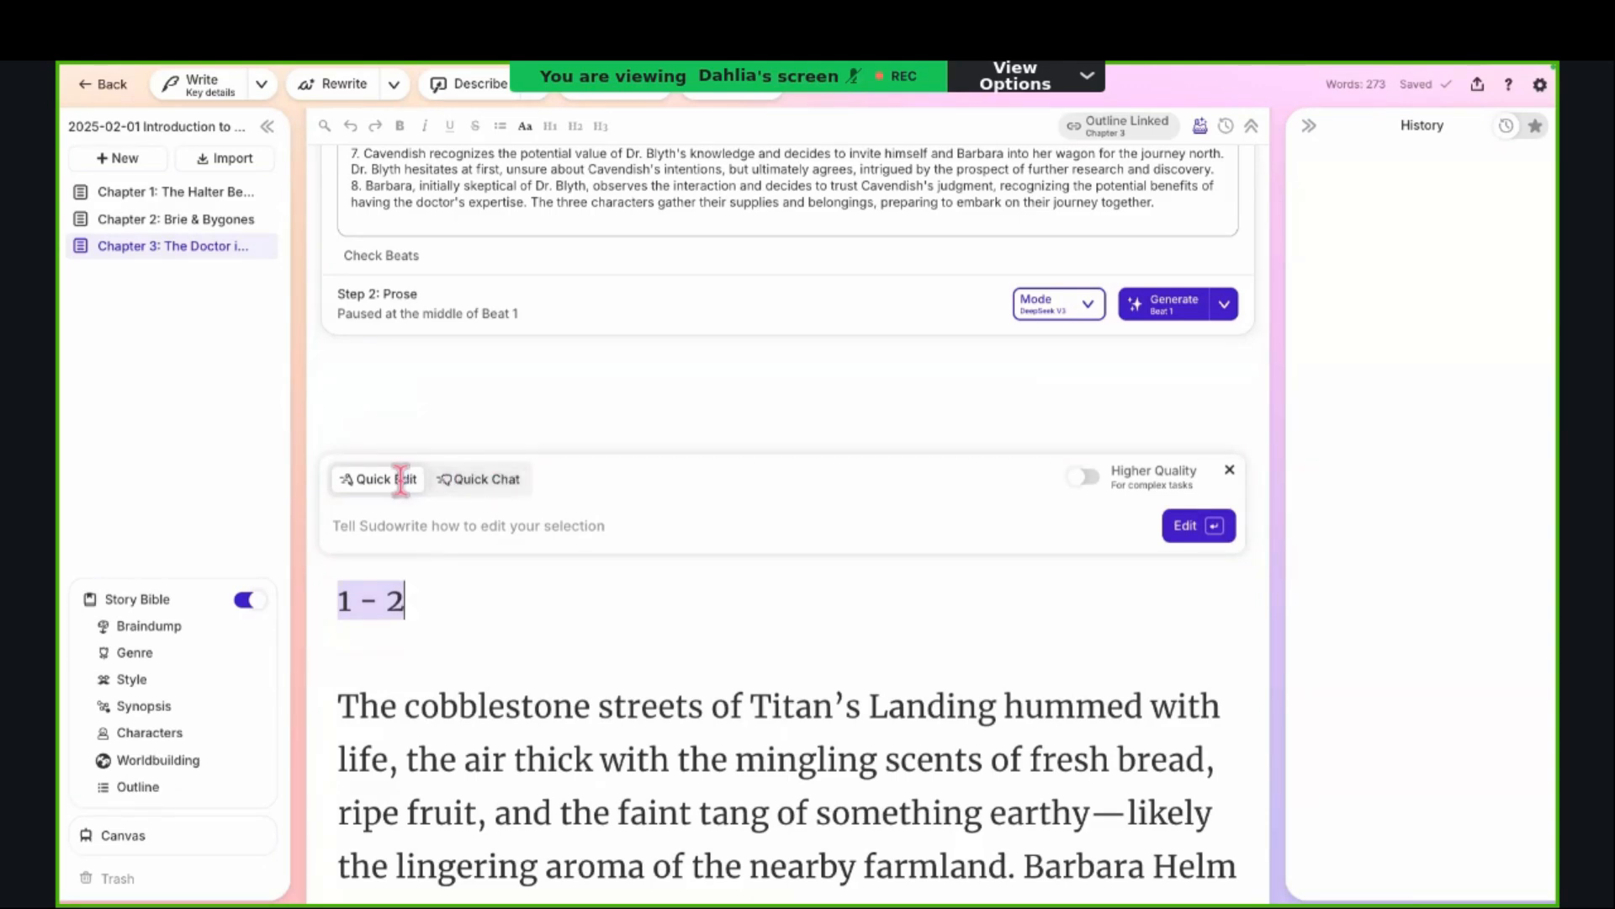
{"action": "left_click", "coordinate": [463, 479]}
{"action": "left_click", "coordinate": [404, 480]}
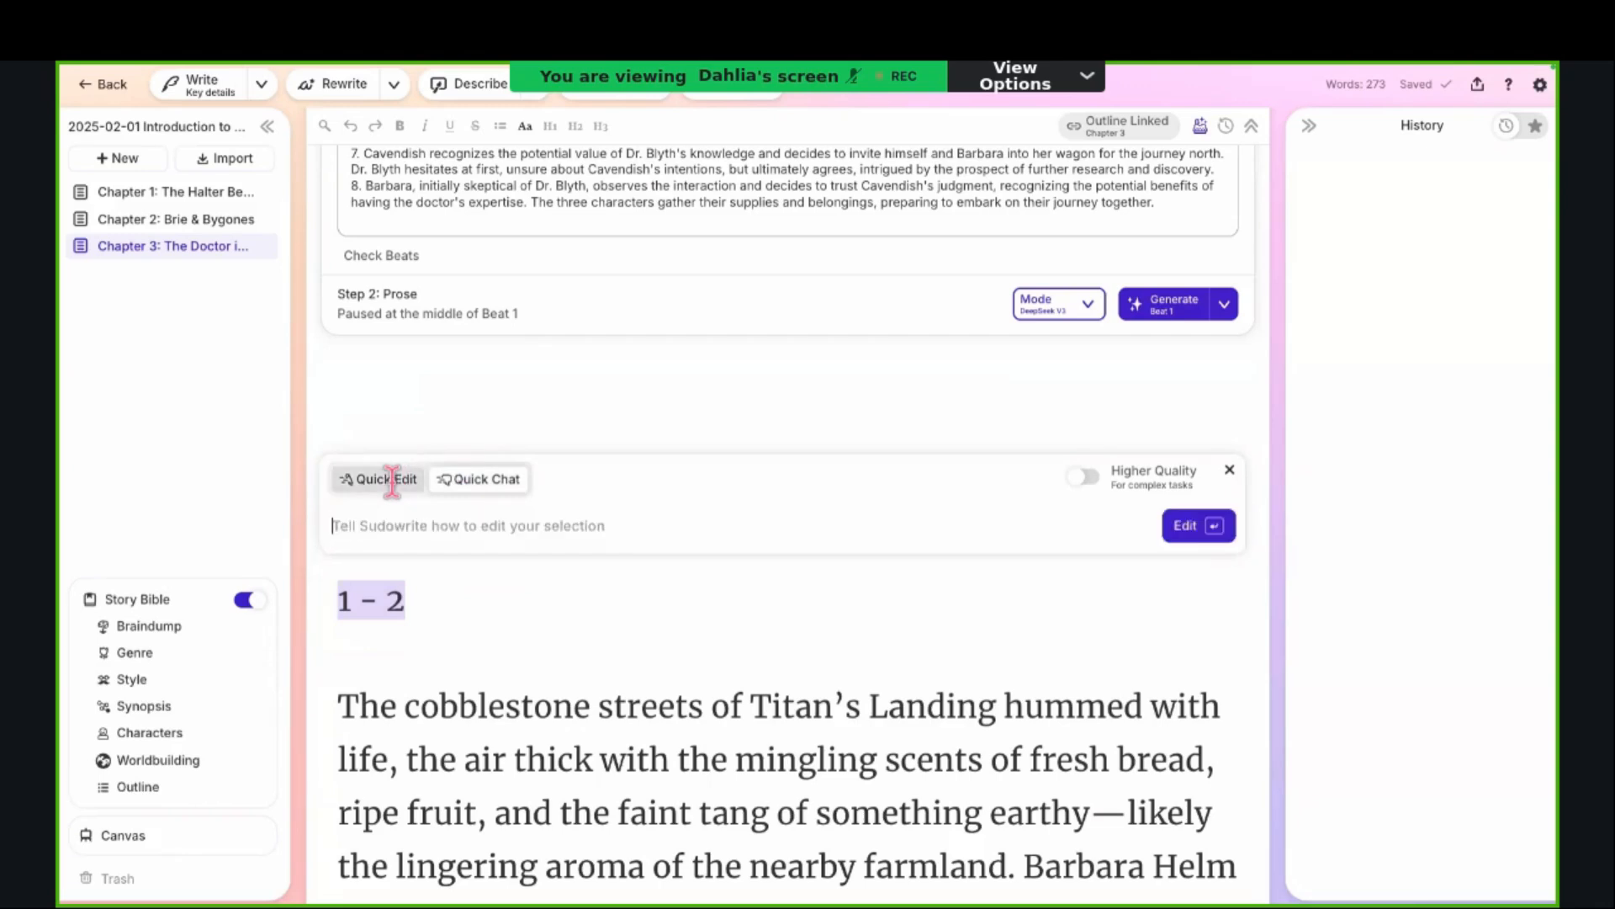
{"action": "left_click", "coordinate": [1229, 472]}
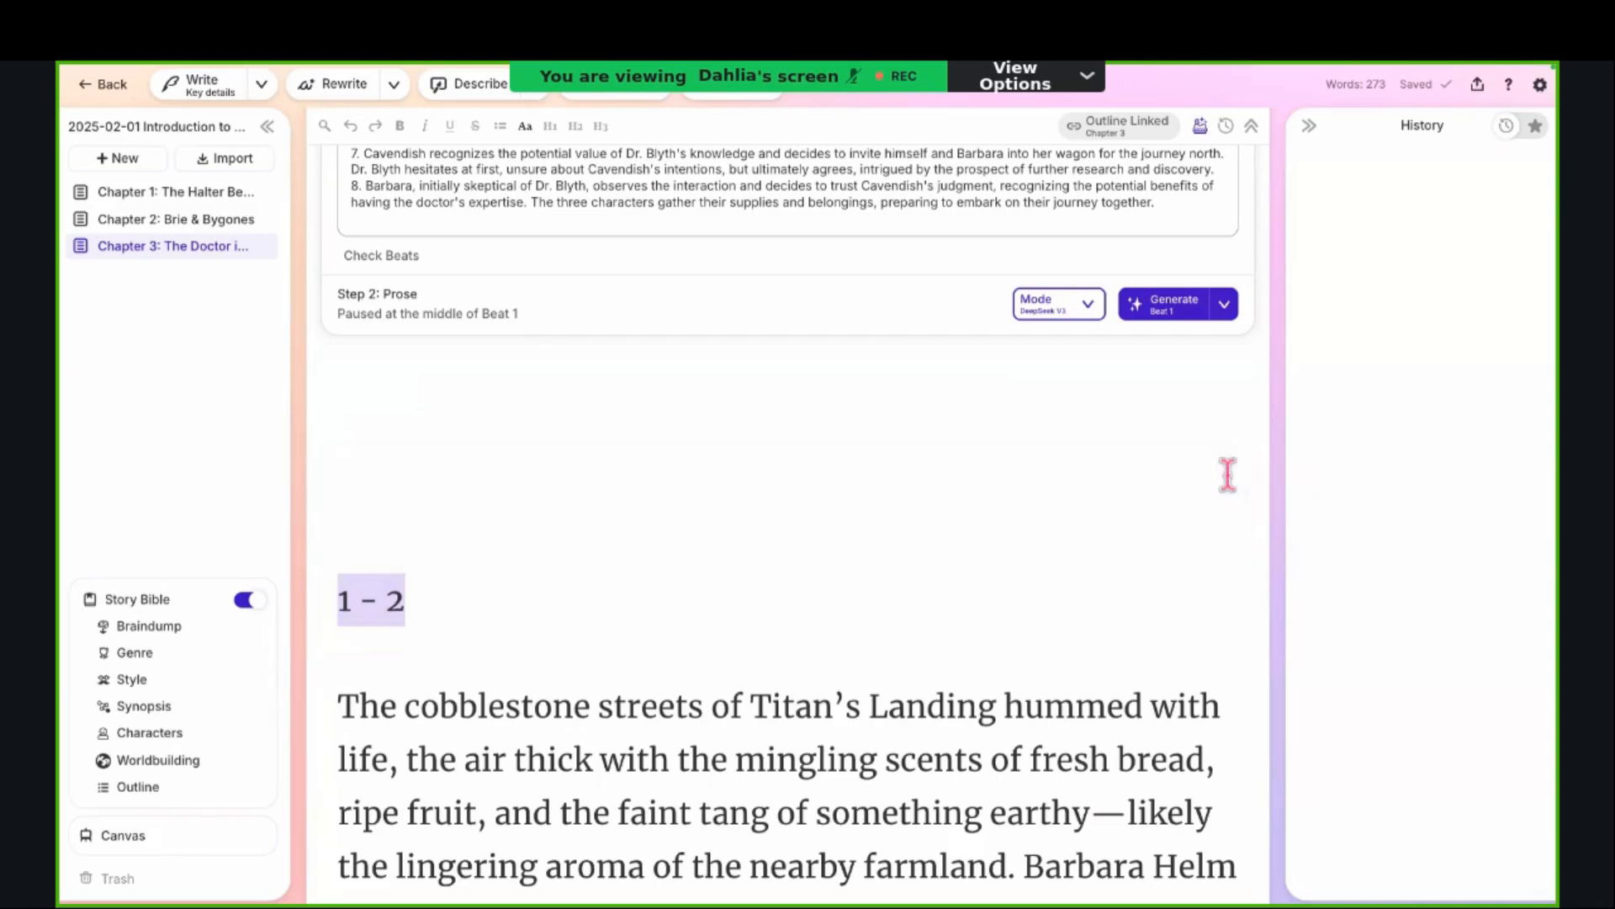
{"action": "left_click", "coordinate": [535, 621]}
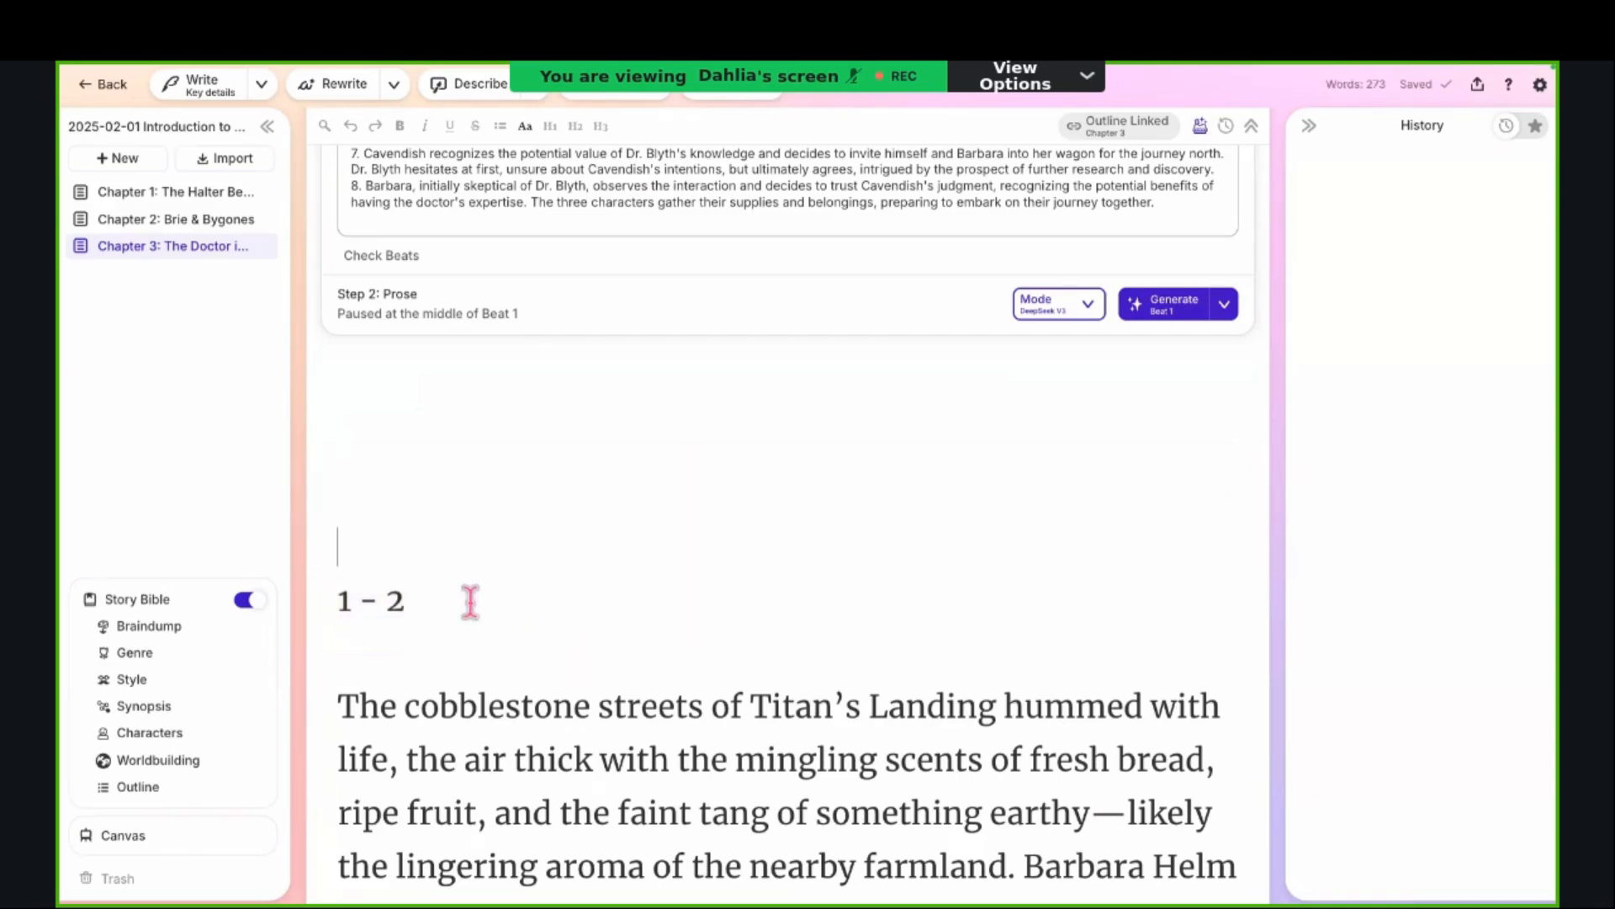
Step: Reselect the "1 - 2" line, open and close its Quick Edit prompt, and open the prompt again
{"action": "left_click_drag", "start_coordinate": [432, 594], "coordinate": [314, 591]}
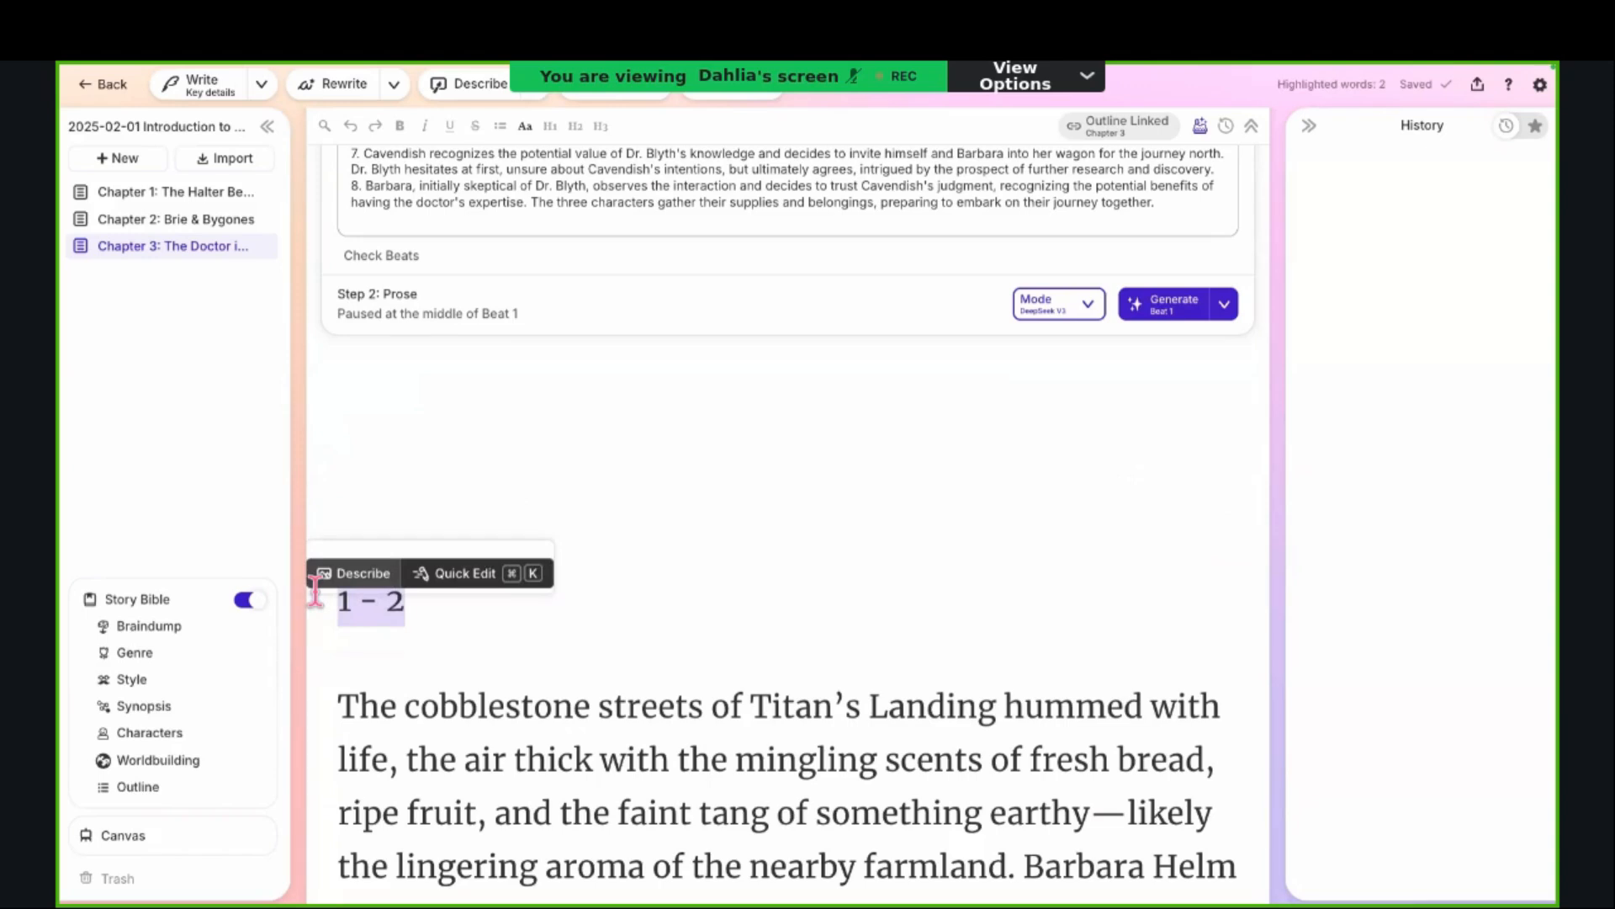
{"action": "left_click", "coordinate": [482, 576]}
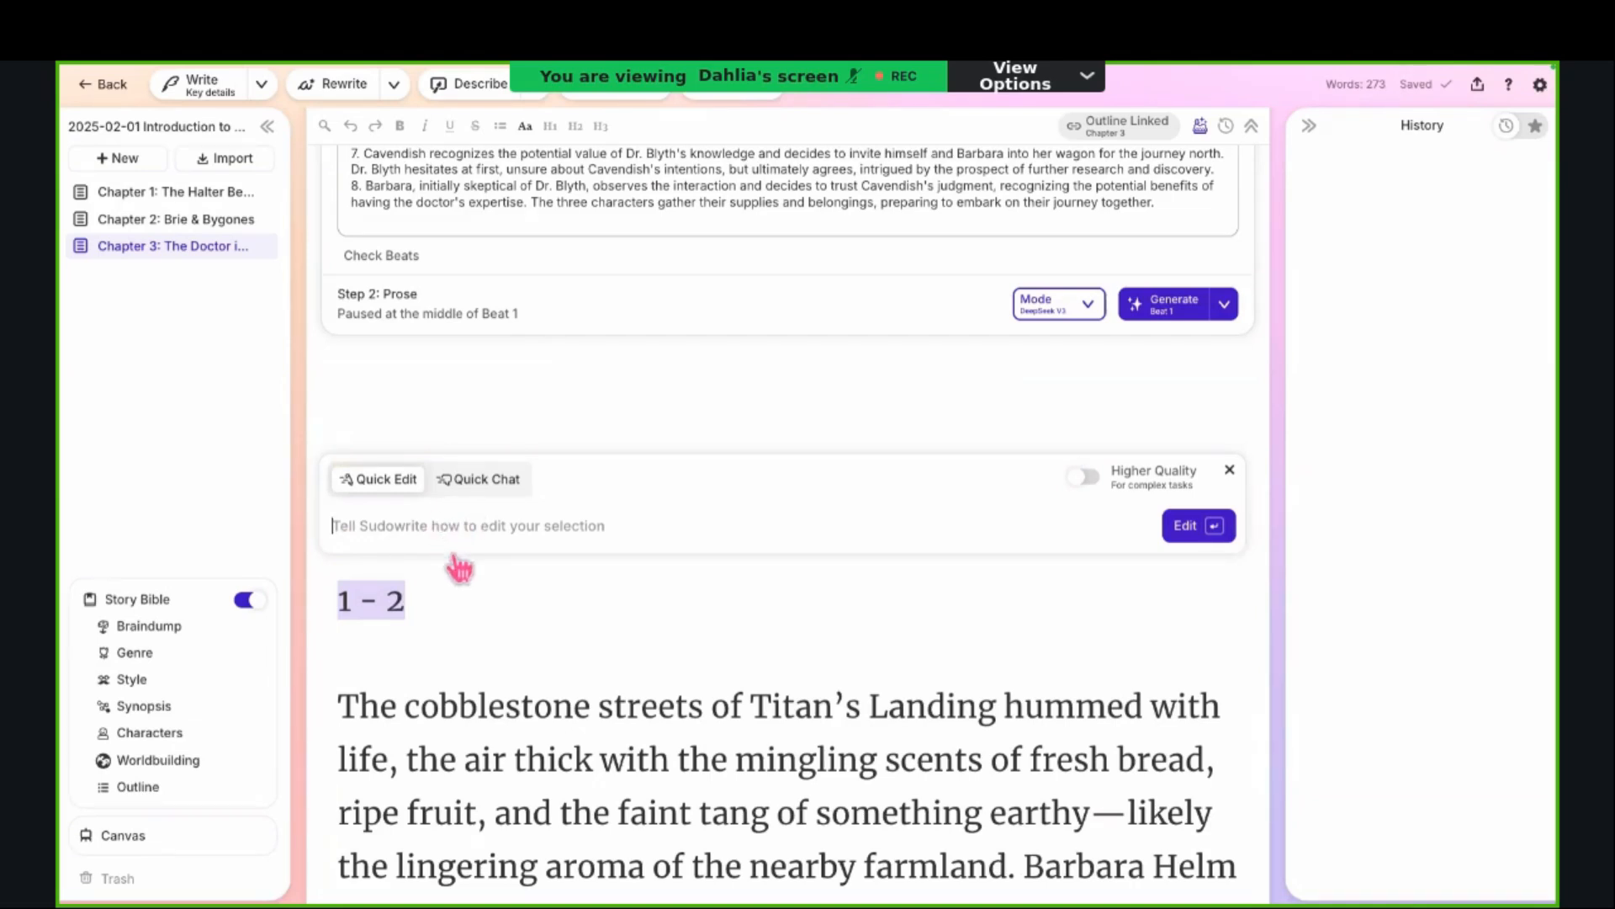
{"action": "left_click", "coordinate": [1229, 469]}
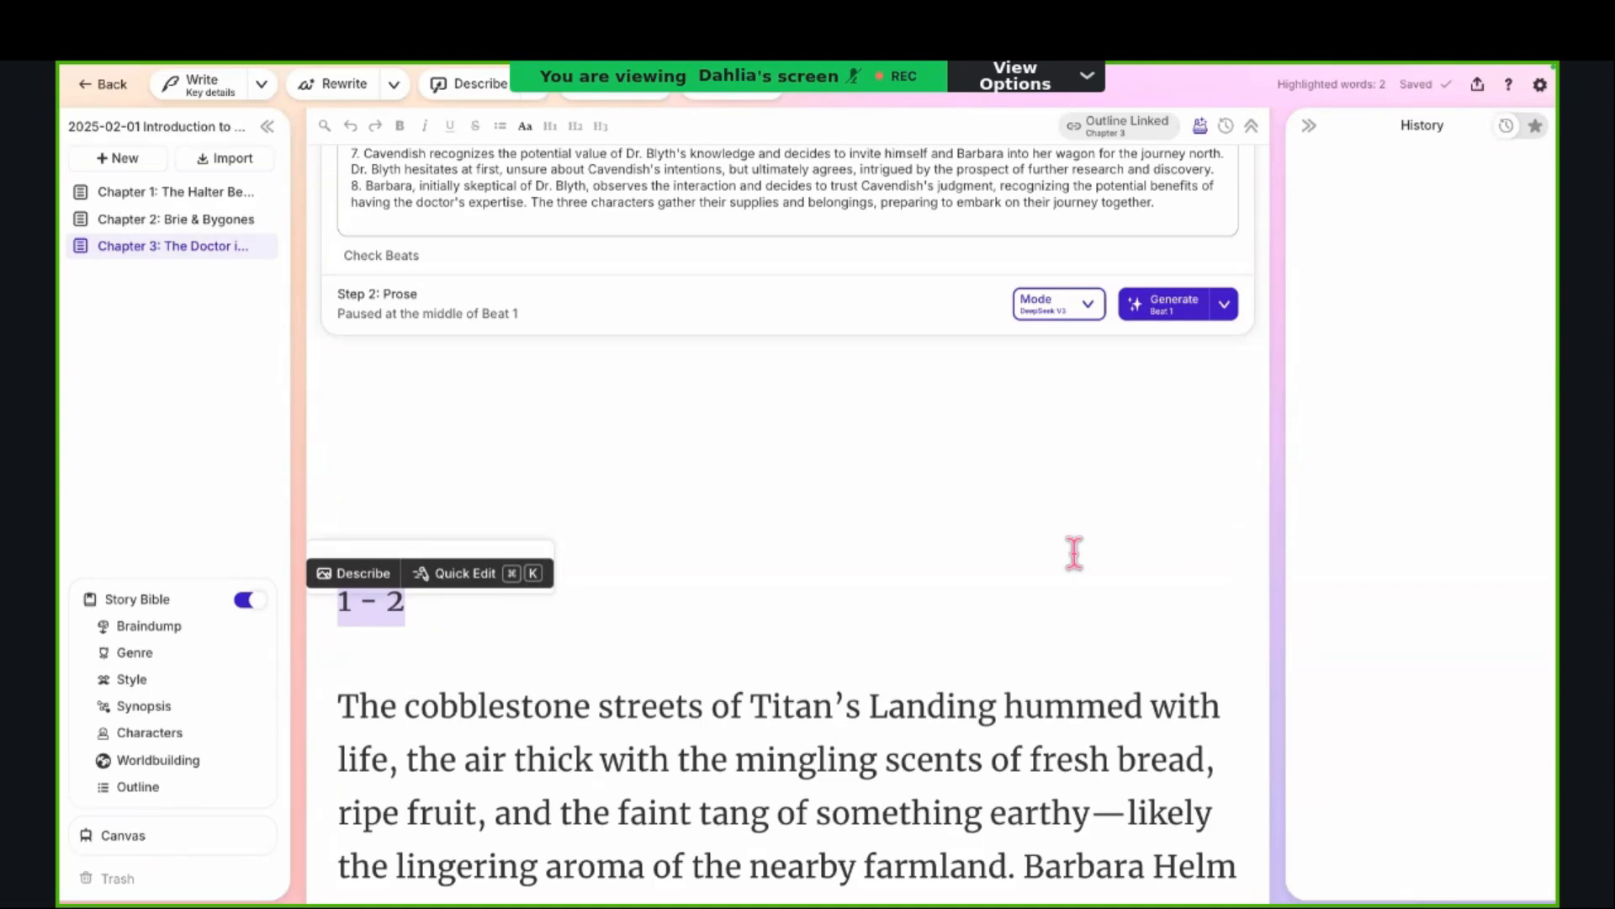
{"action": "key", "text": "super+k"}
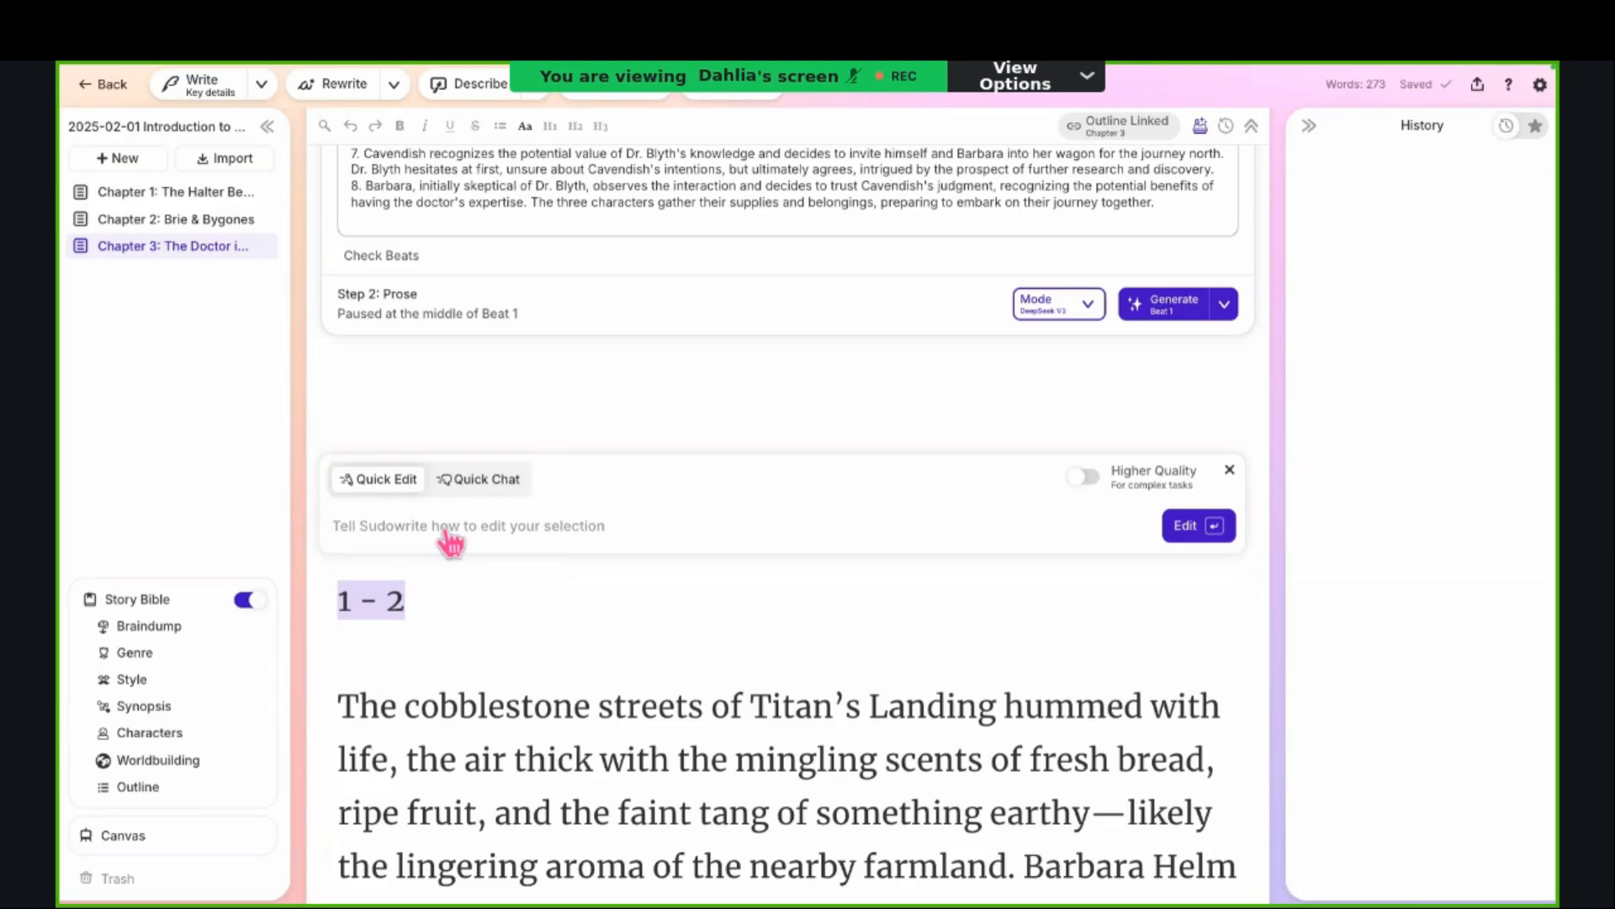
Step: View Quick Chat with Higher Quality turned on and off again, return to Quick Edit, and close the prompt
{"action": "left_click", "coordinate": [479, 480]}
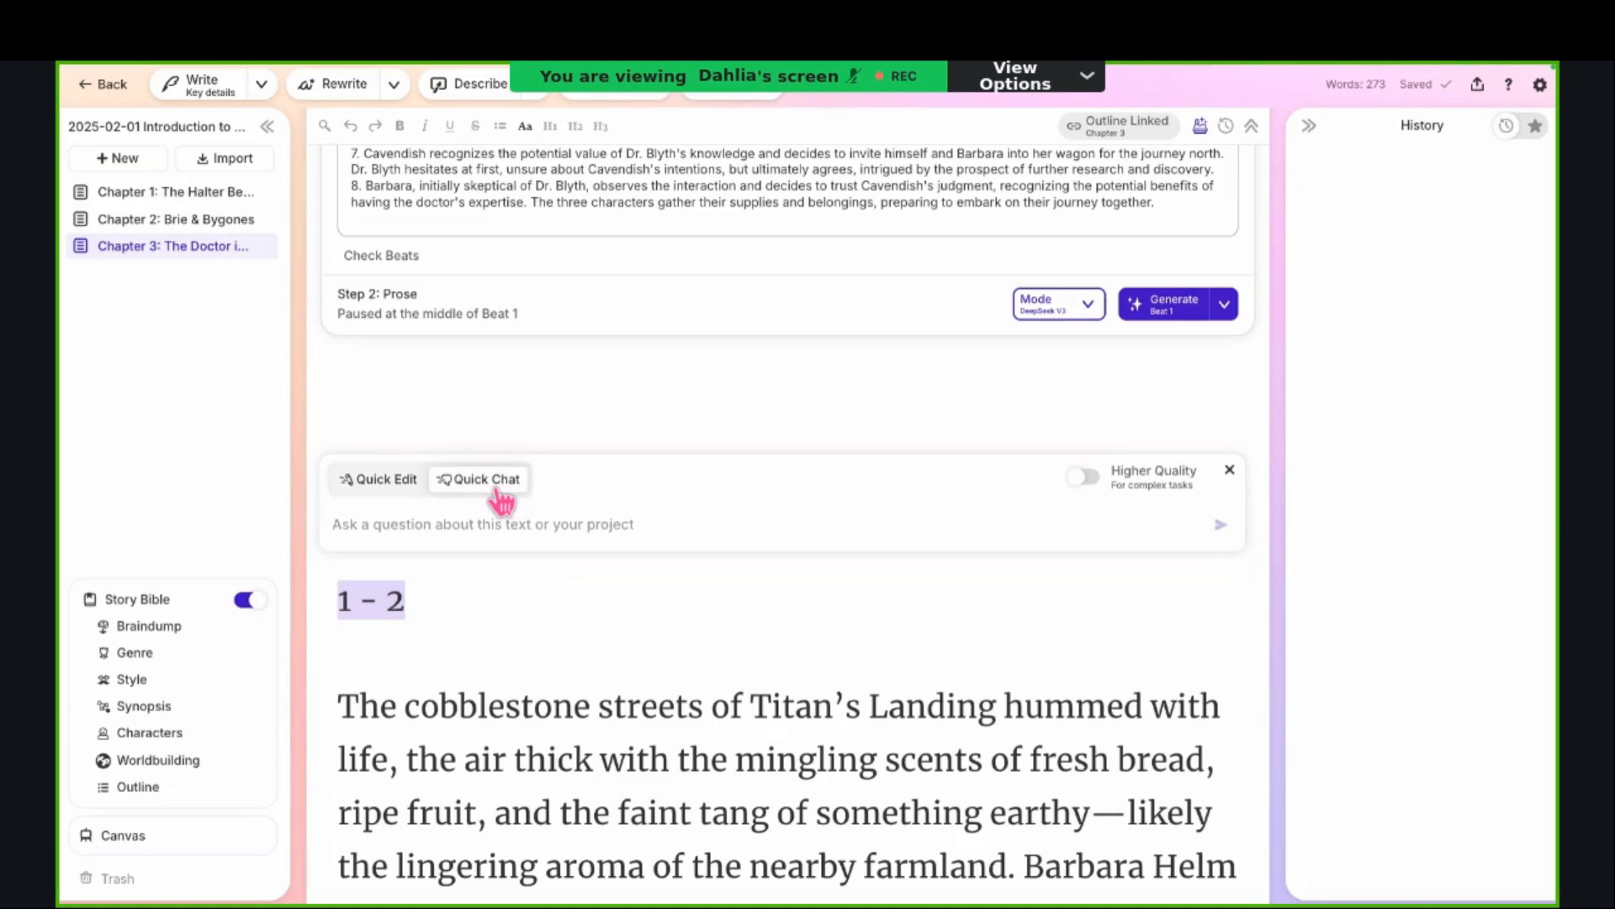
{"action": "left_click", "coordinate": [1085, 480]}
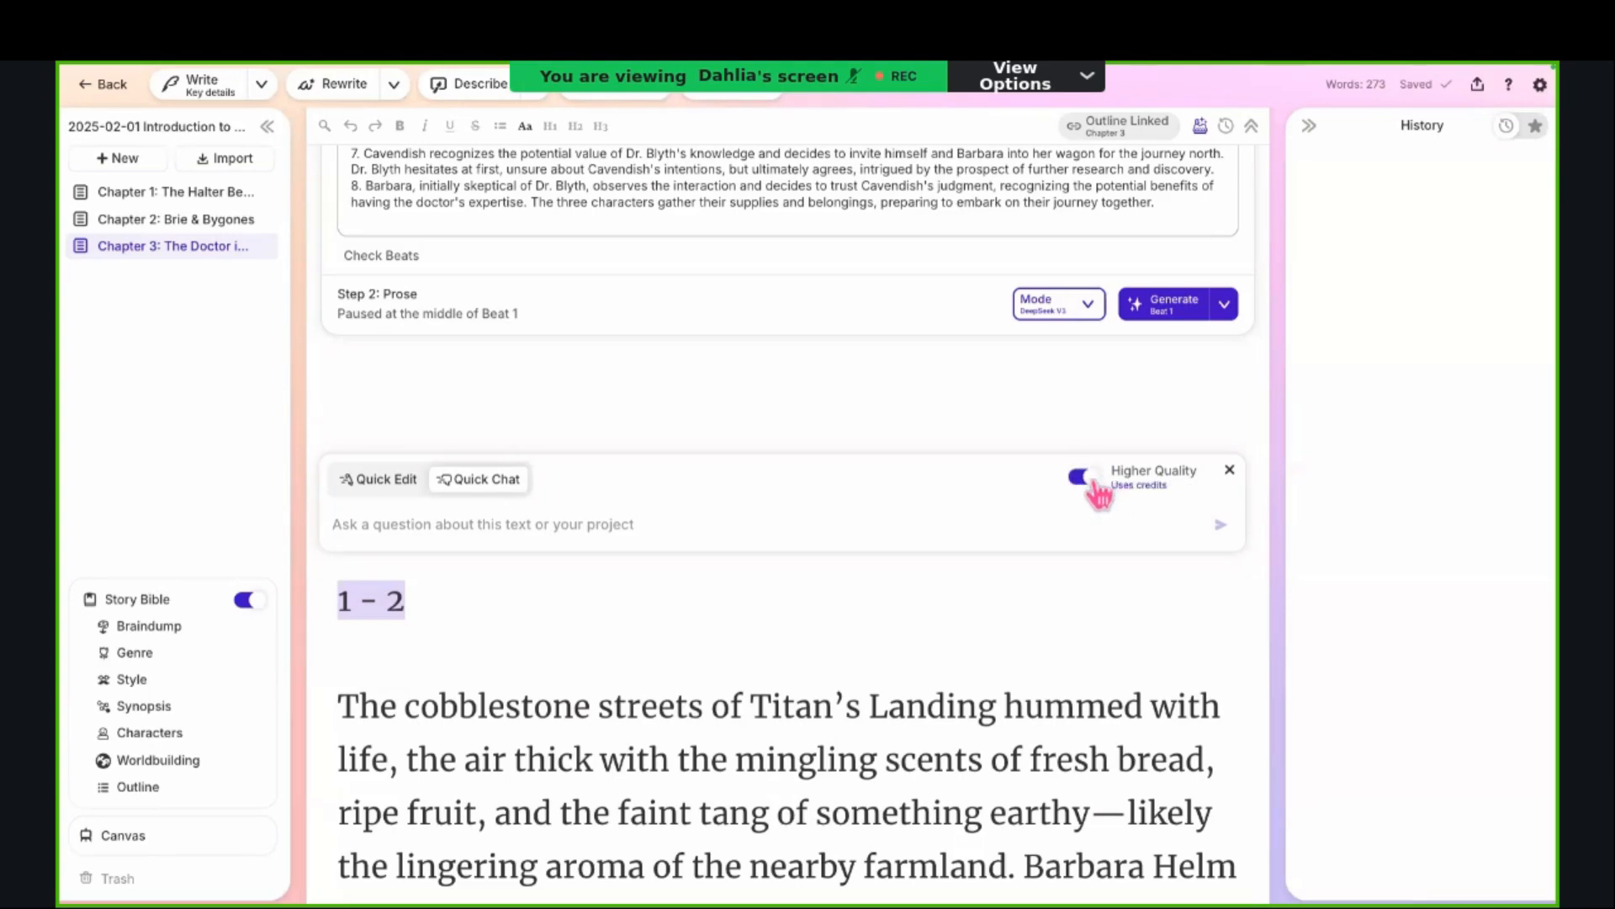
{"action": "left_click", "coordinate": [1085, 480]}
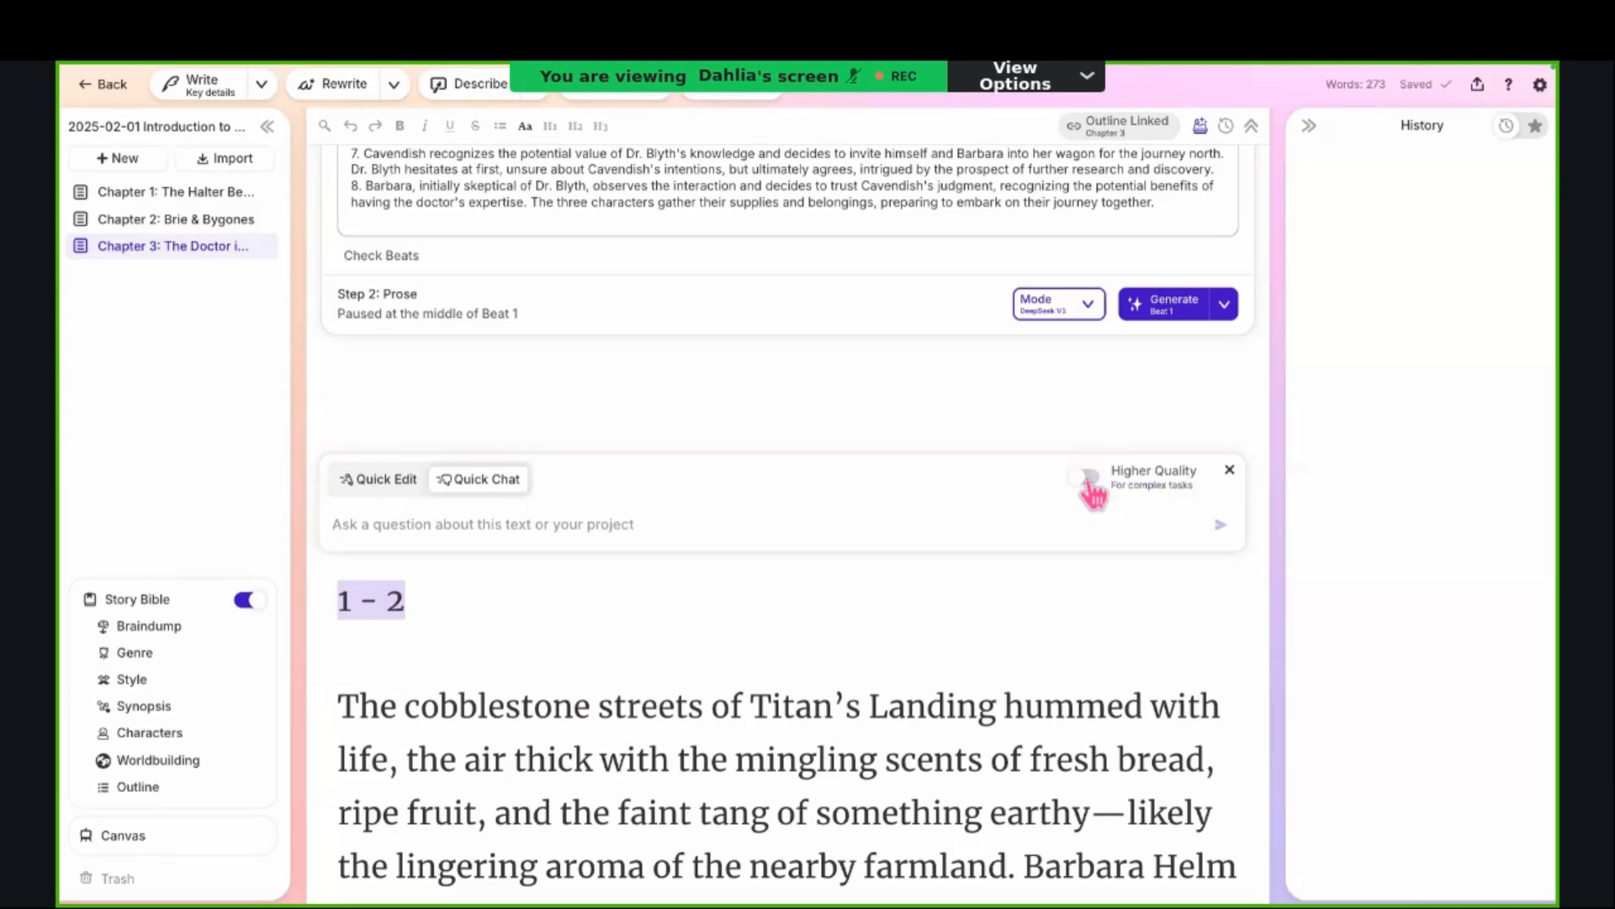
{"action": "left_click", "coordinate": [390, 481]}
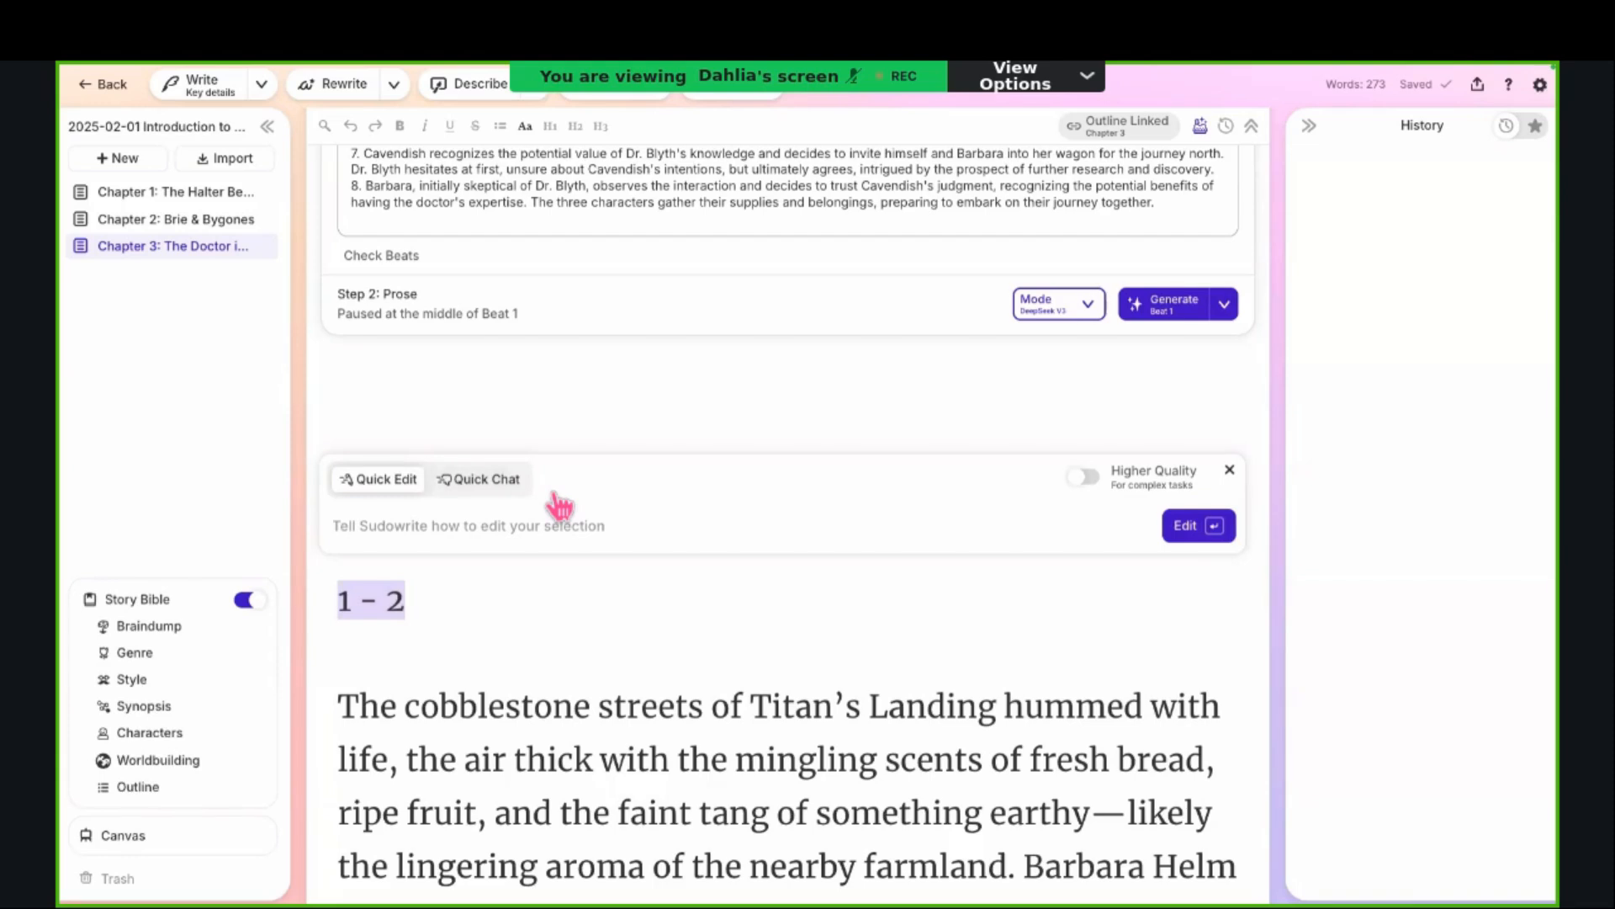
{"action": "left_click", "coordinate": [1230, 468]}
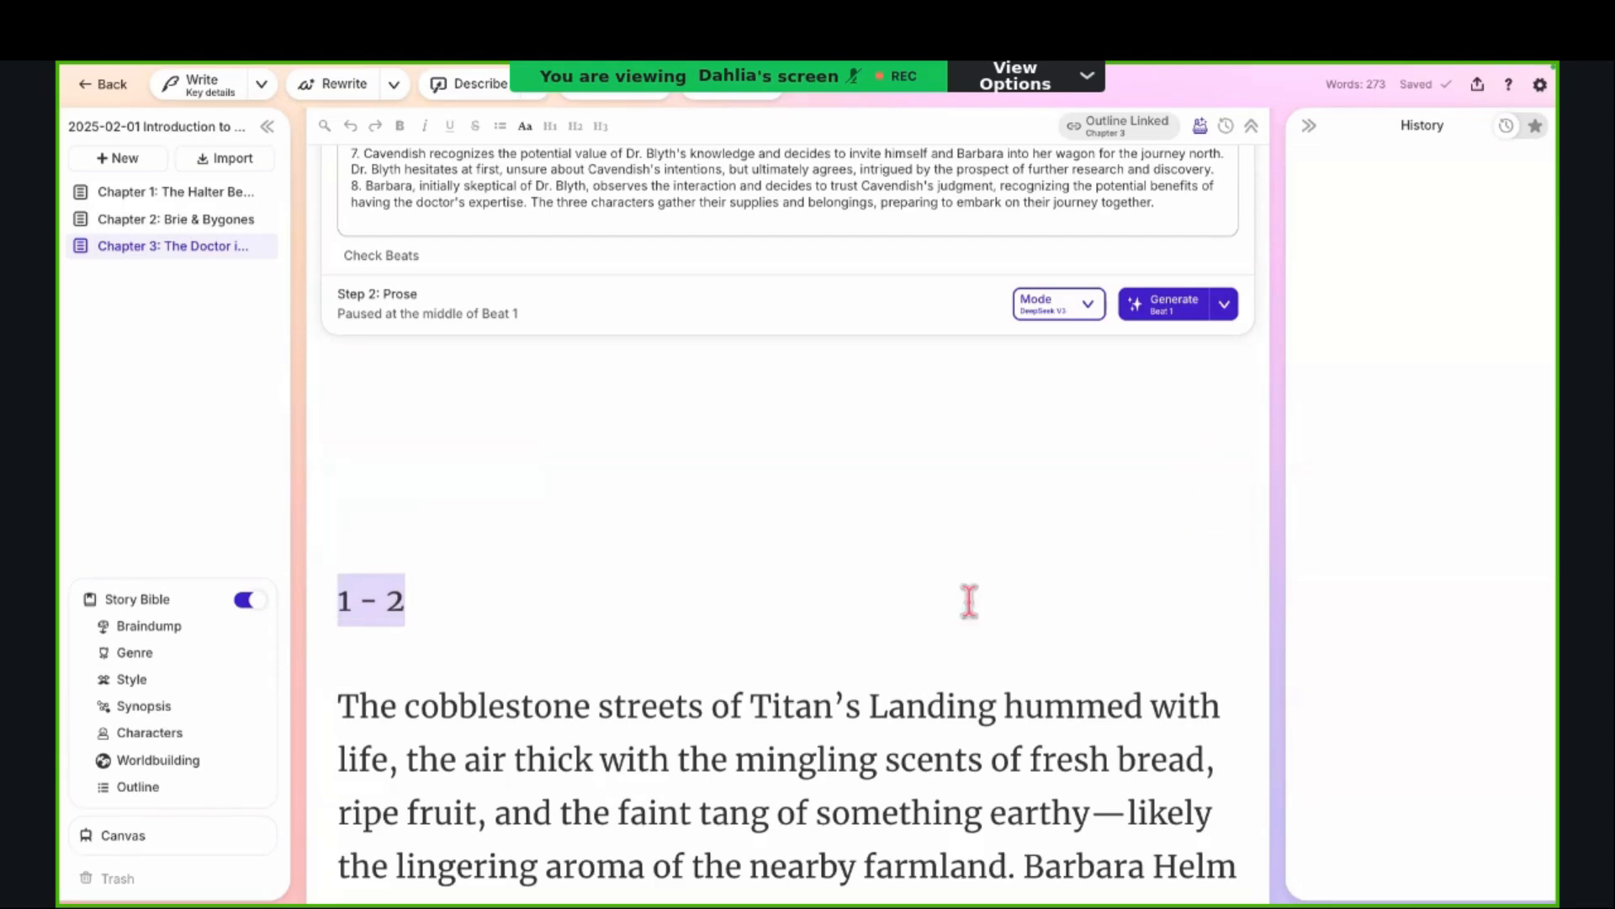
{"action": "left_click", "coordinate": [887, 671]}
Step: Select the opening sentence beginning "The cobblestone streets of Titan's Landing" and view the Rewrite tool's number of cards setting
{"action": "scroll", "coordinate": [887, 670], "scroll_direction": "down", "scroll_amount": 1}
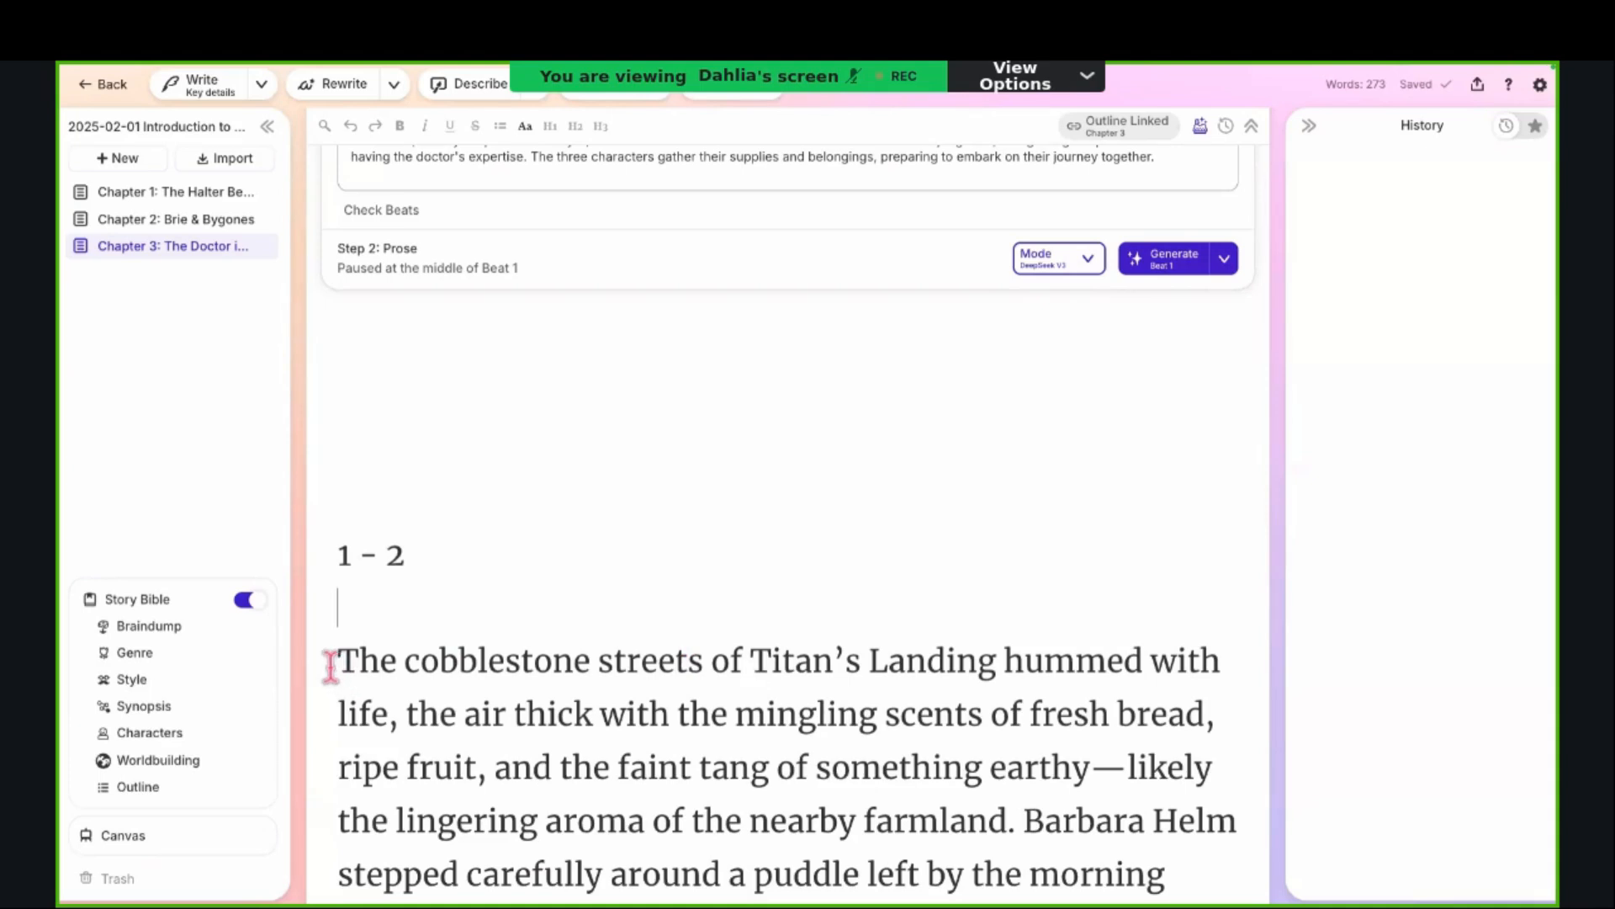
{"action": "left_click_drag", "start_coordinate": [331, 667], "coordinate": [1018, 816]}
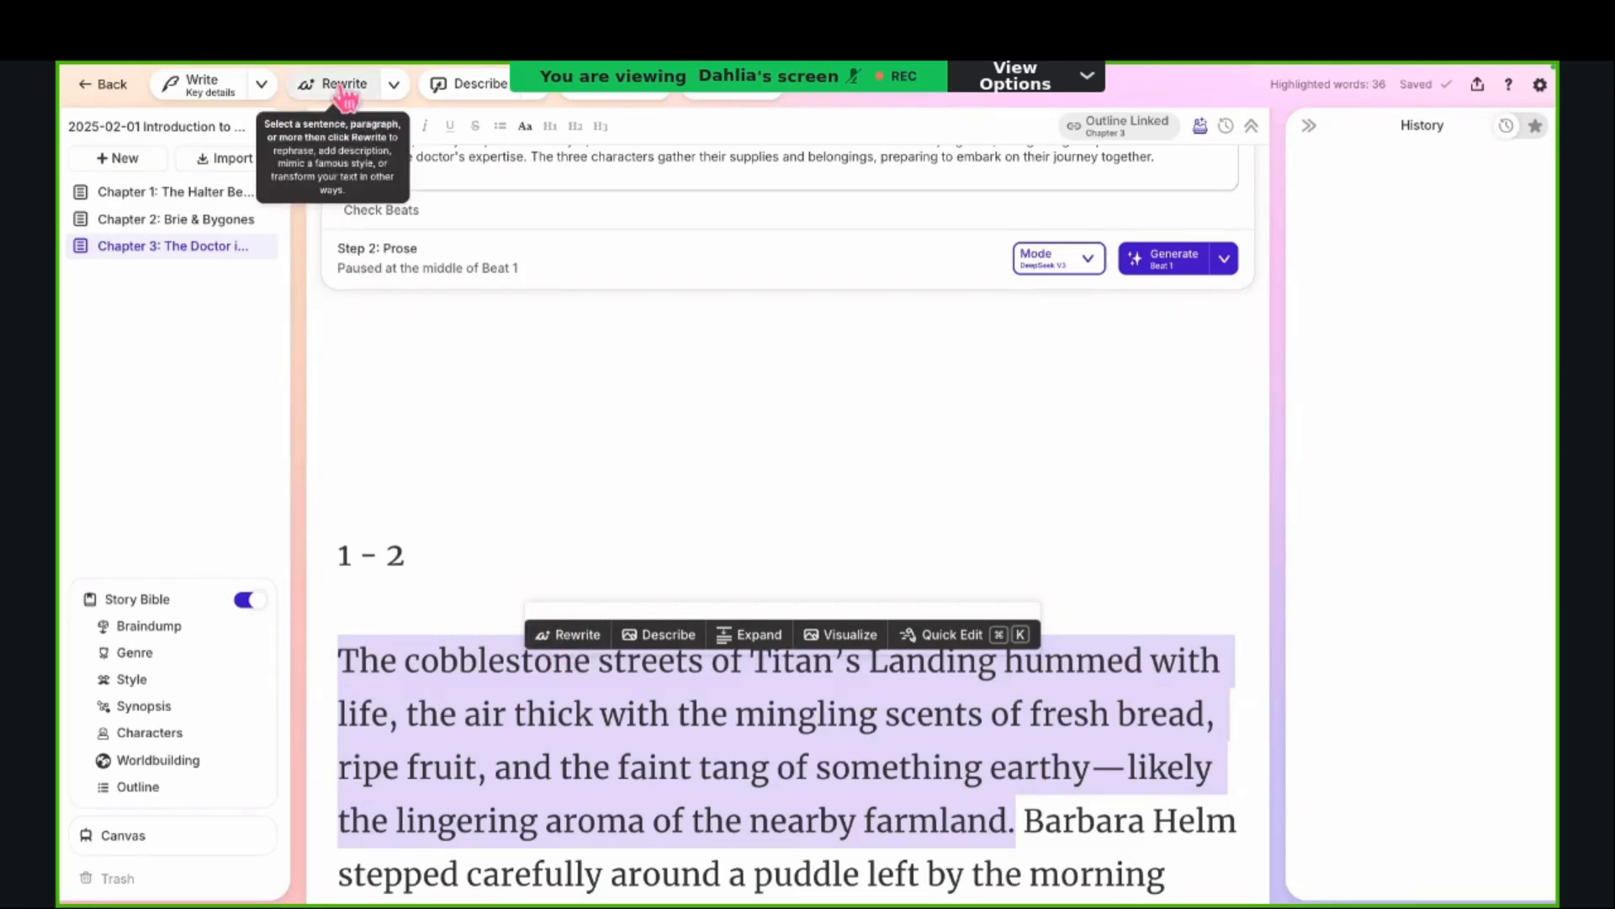
{"action": "left_click", "coordinate": [396, 85]}
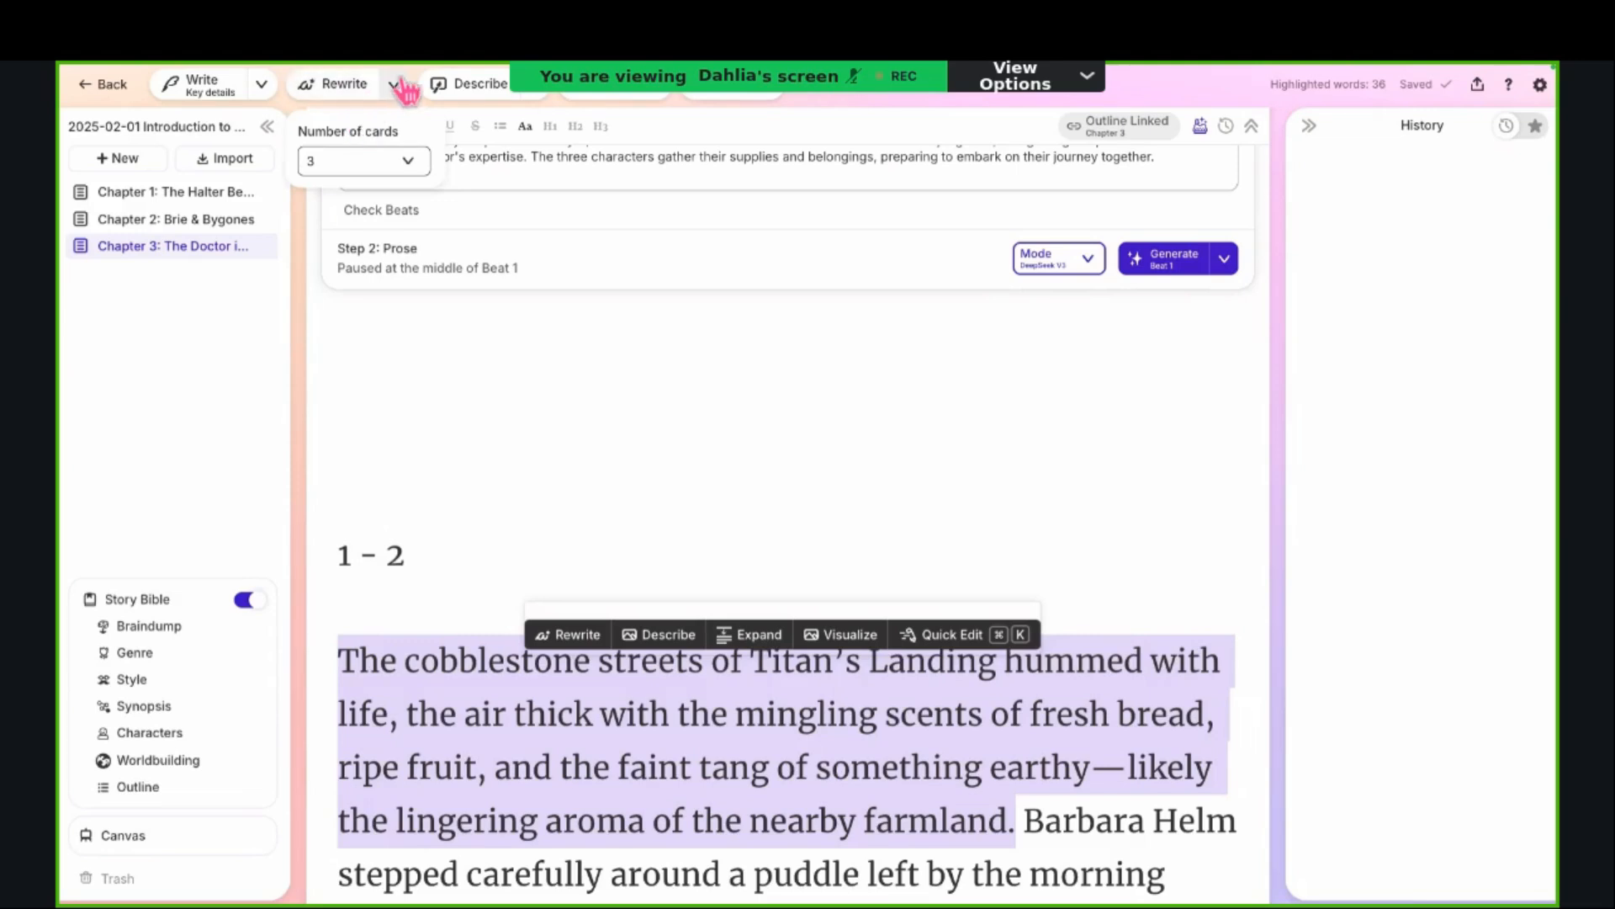
{"action": "left_click", "coordinate": [397, 86]}
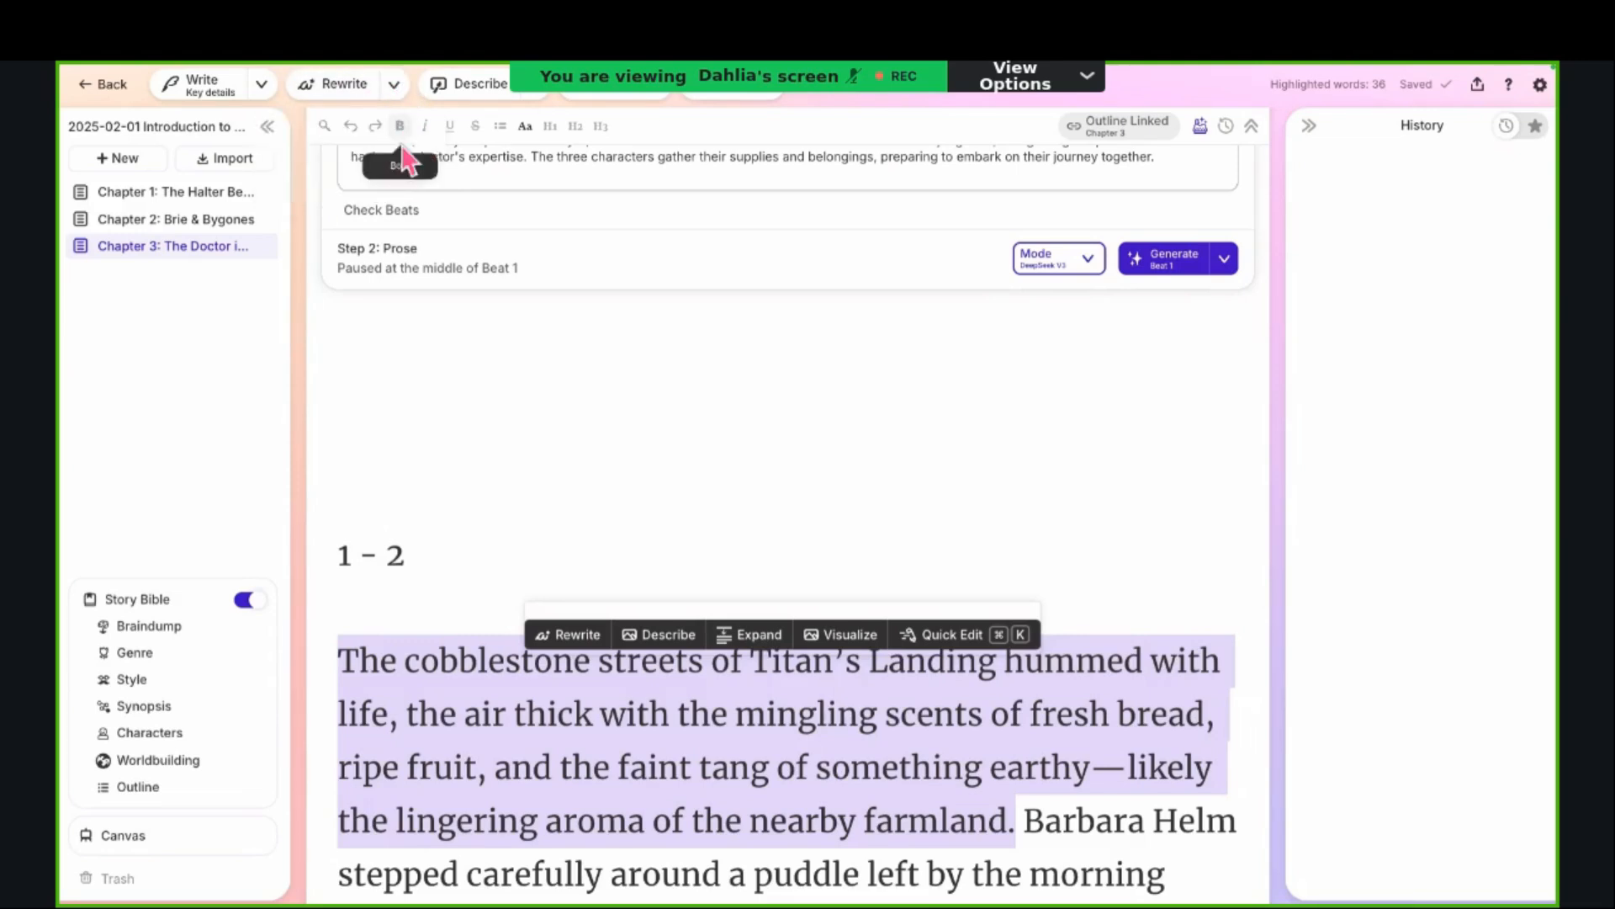
Step: Check the Rewrite tool's number of cards setting, and rewrite the selected opening sentence with the "More descriptive" option
{"action": "left_click", "coordinate": [395, 85]}
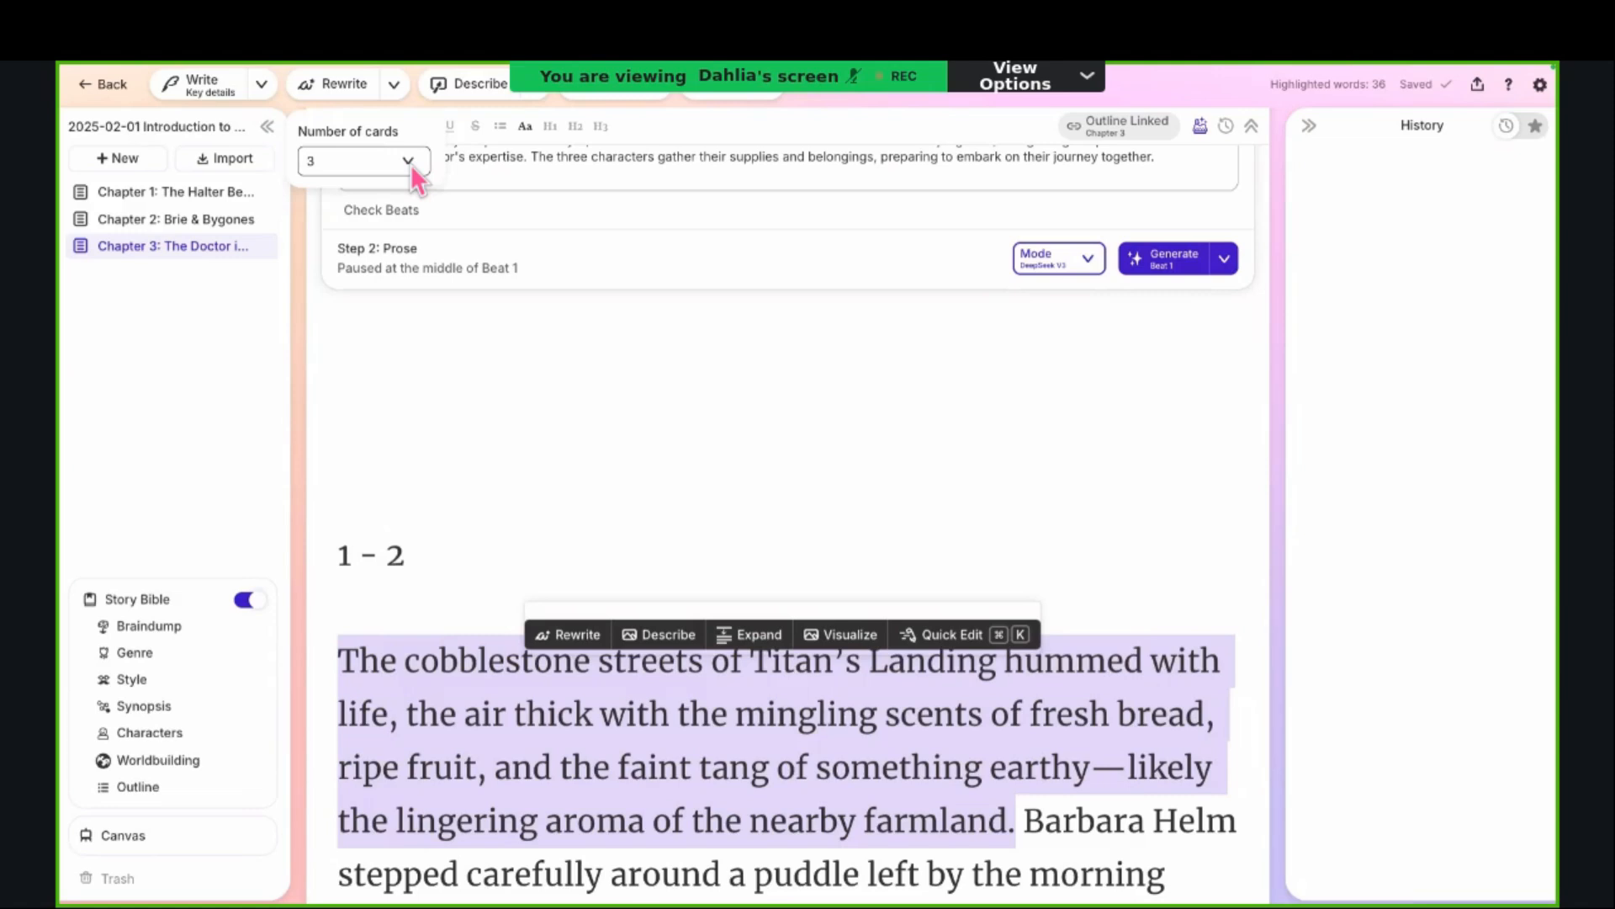
{"action": "left_click", "coordinate": [401, 94]}
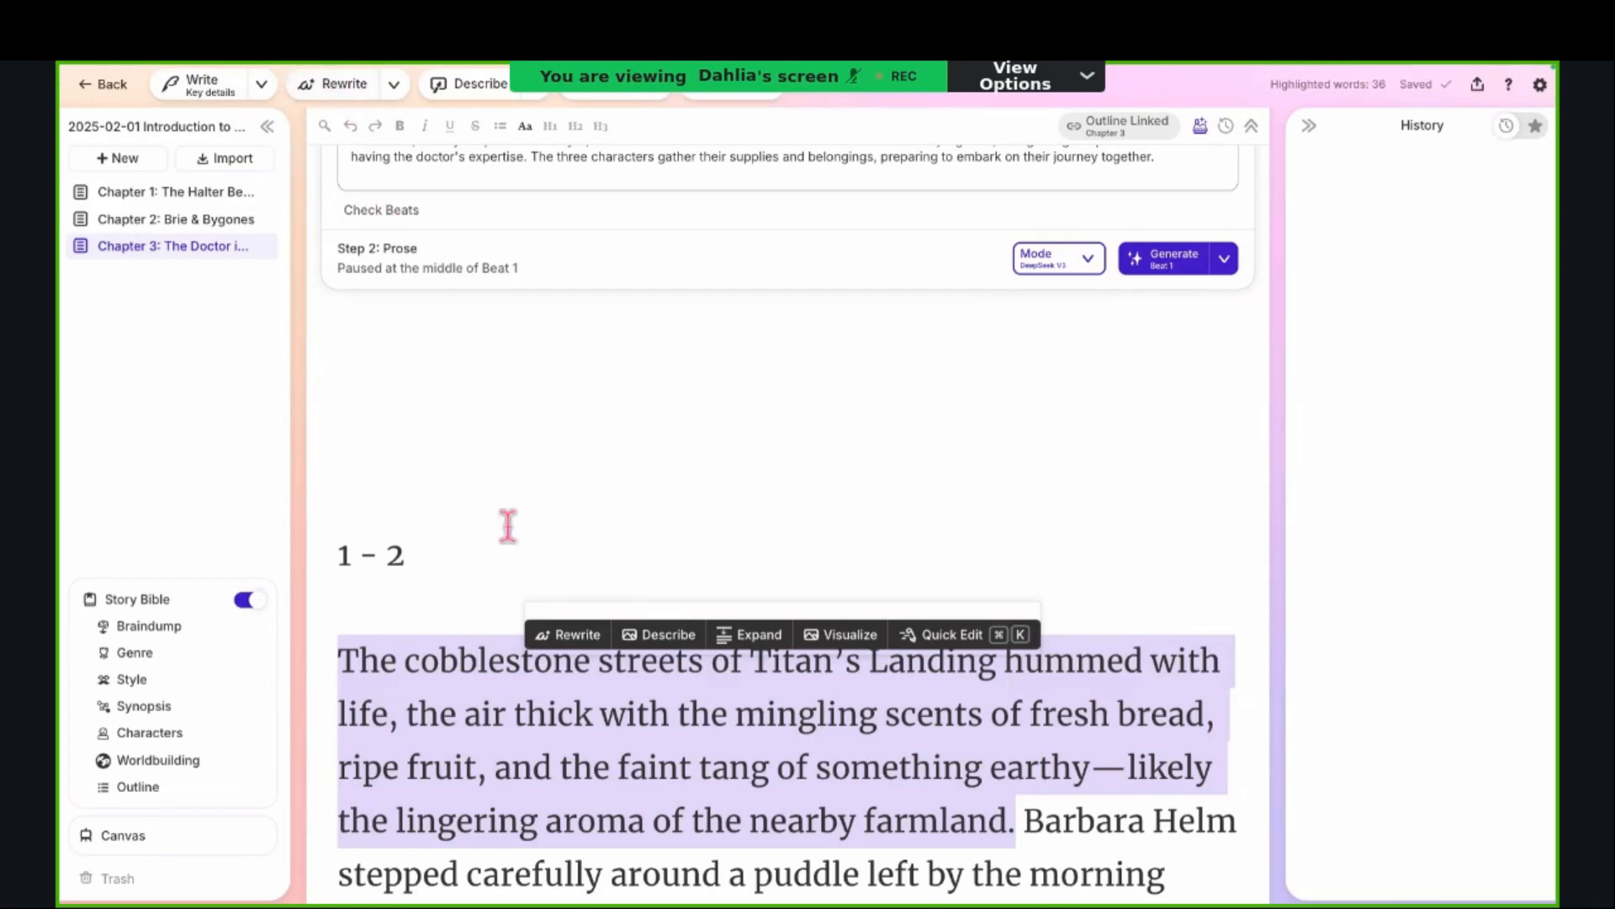
{"action": "left_click", "coordinate": [582, 646]}
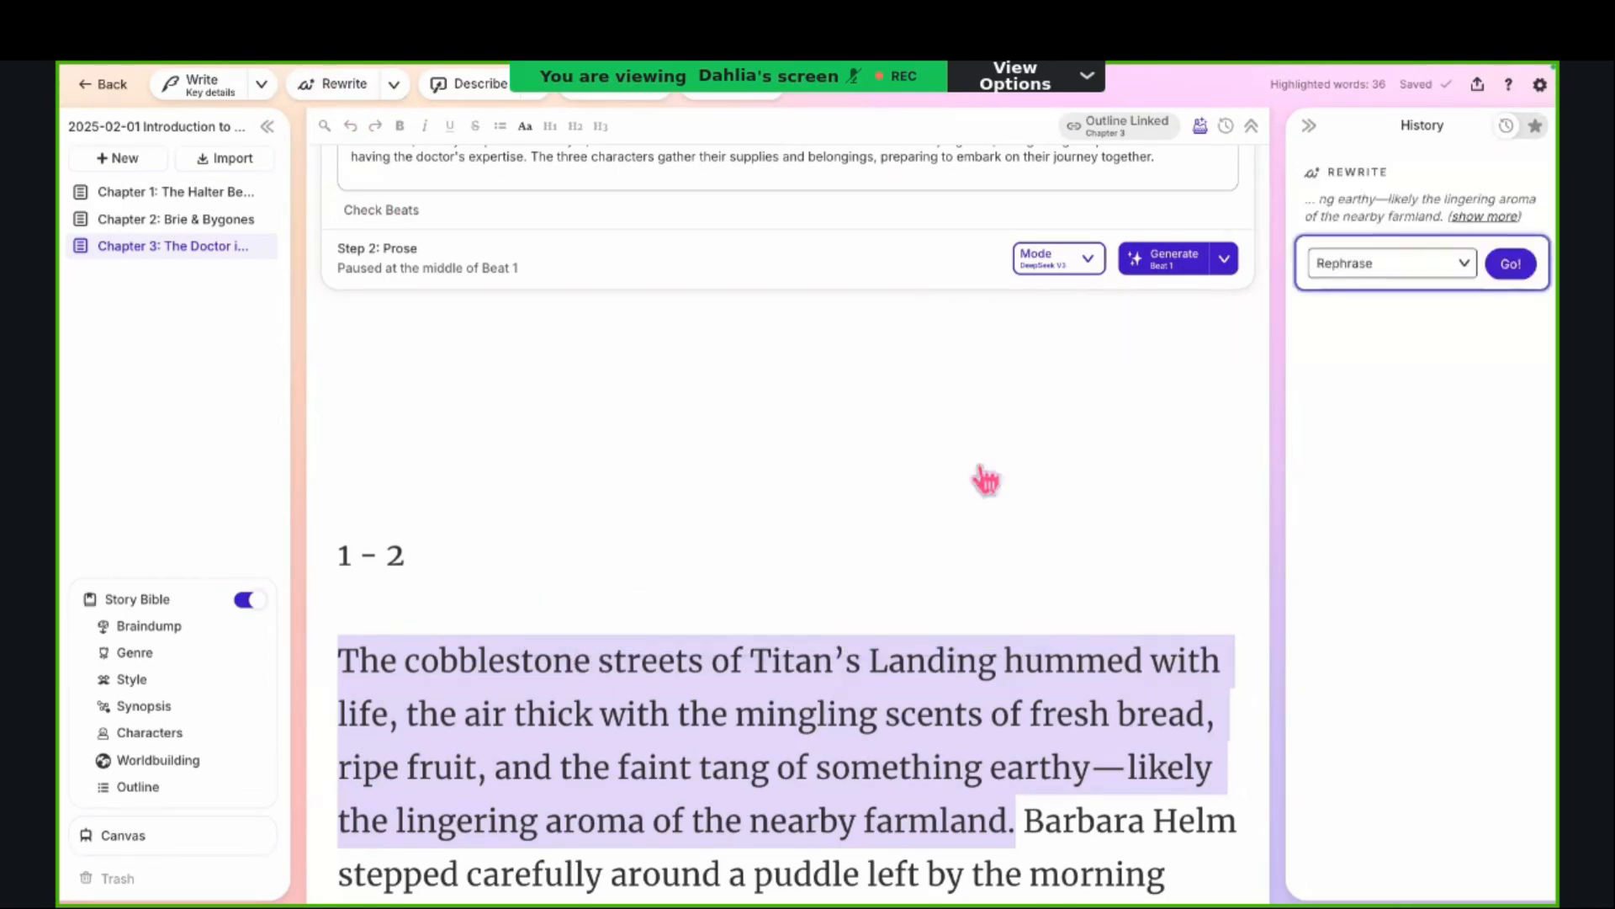
{"action": "left_click", "coordinate": [1409, 273]}
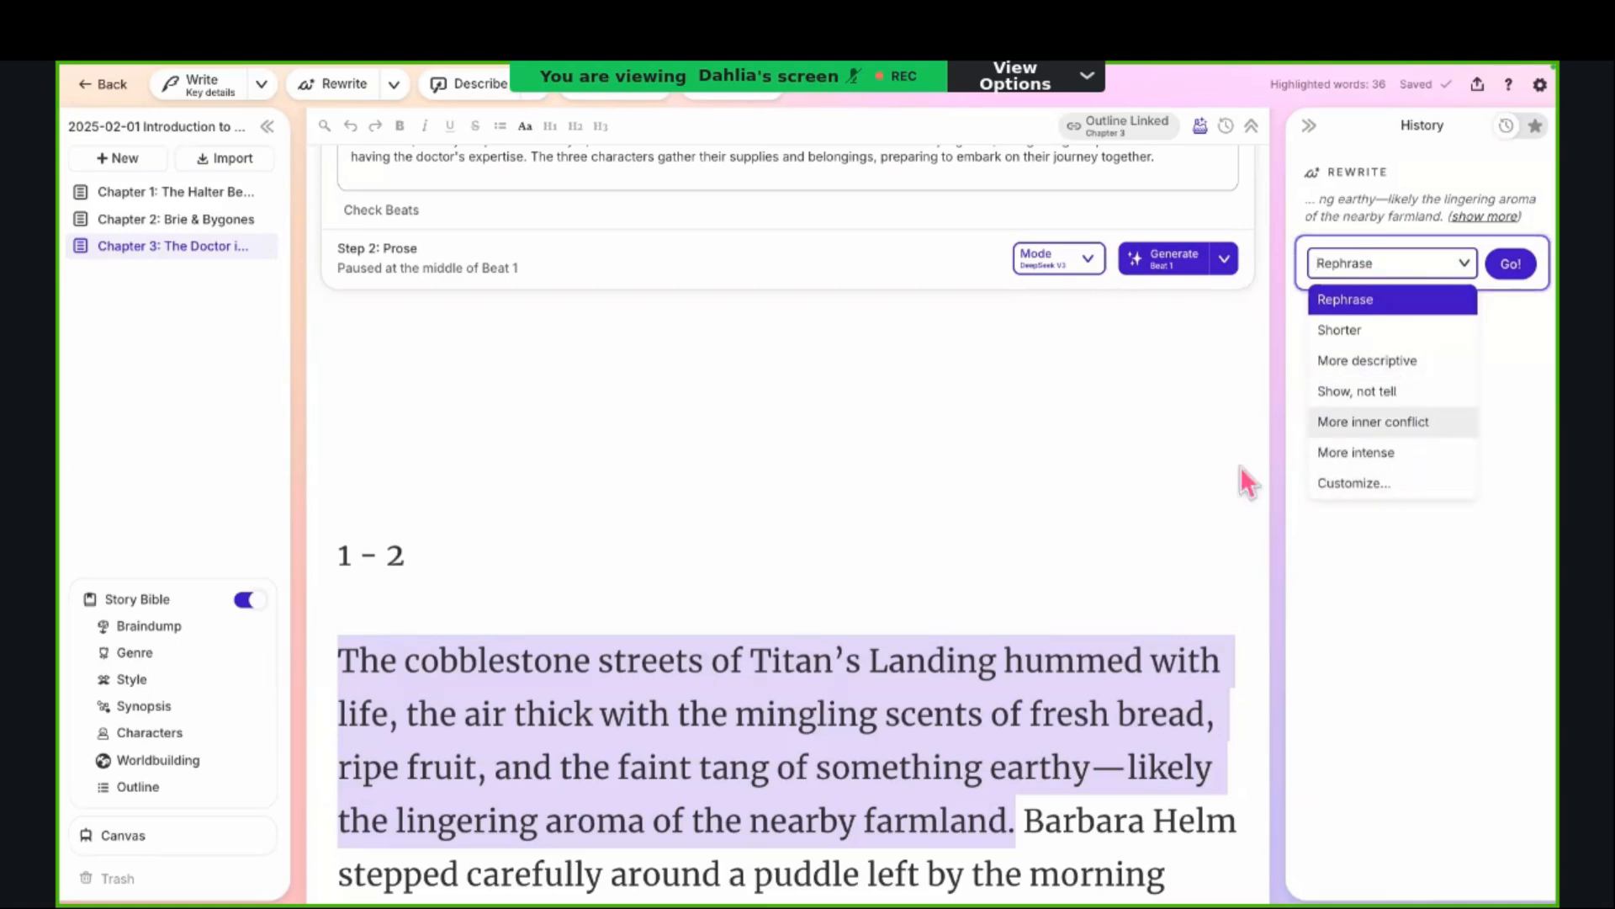
{"action": "left_click", "coordinate": [1392, 361]}
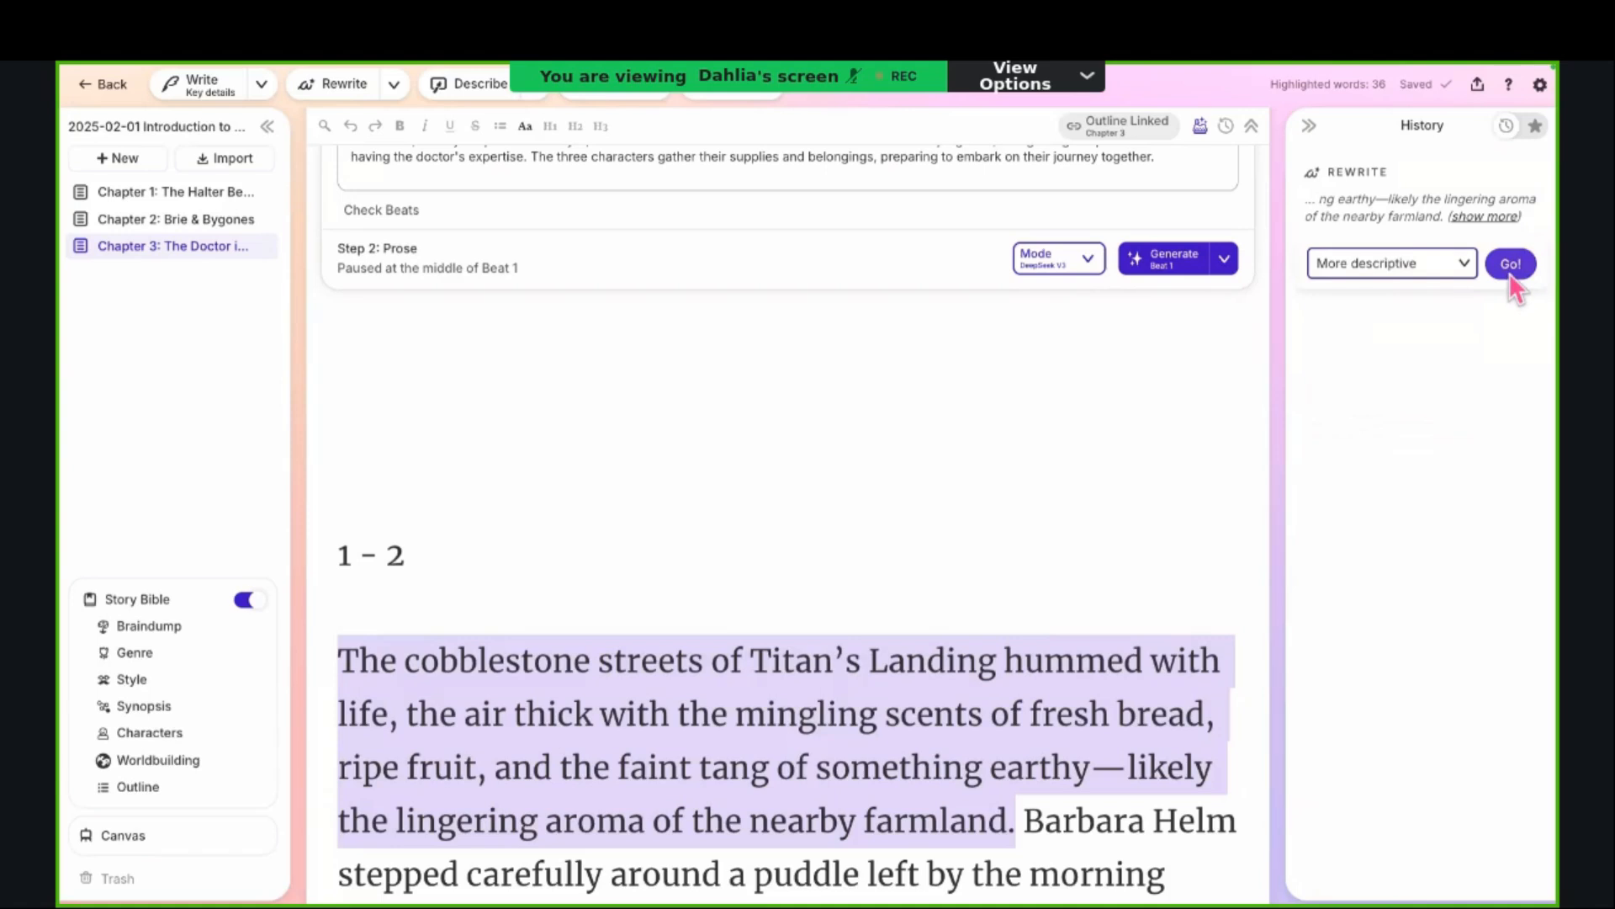
{"action": "left_click", "coordinate": [1511, 266]}
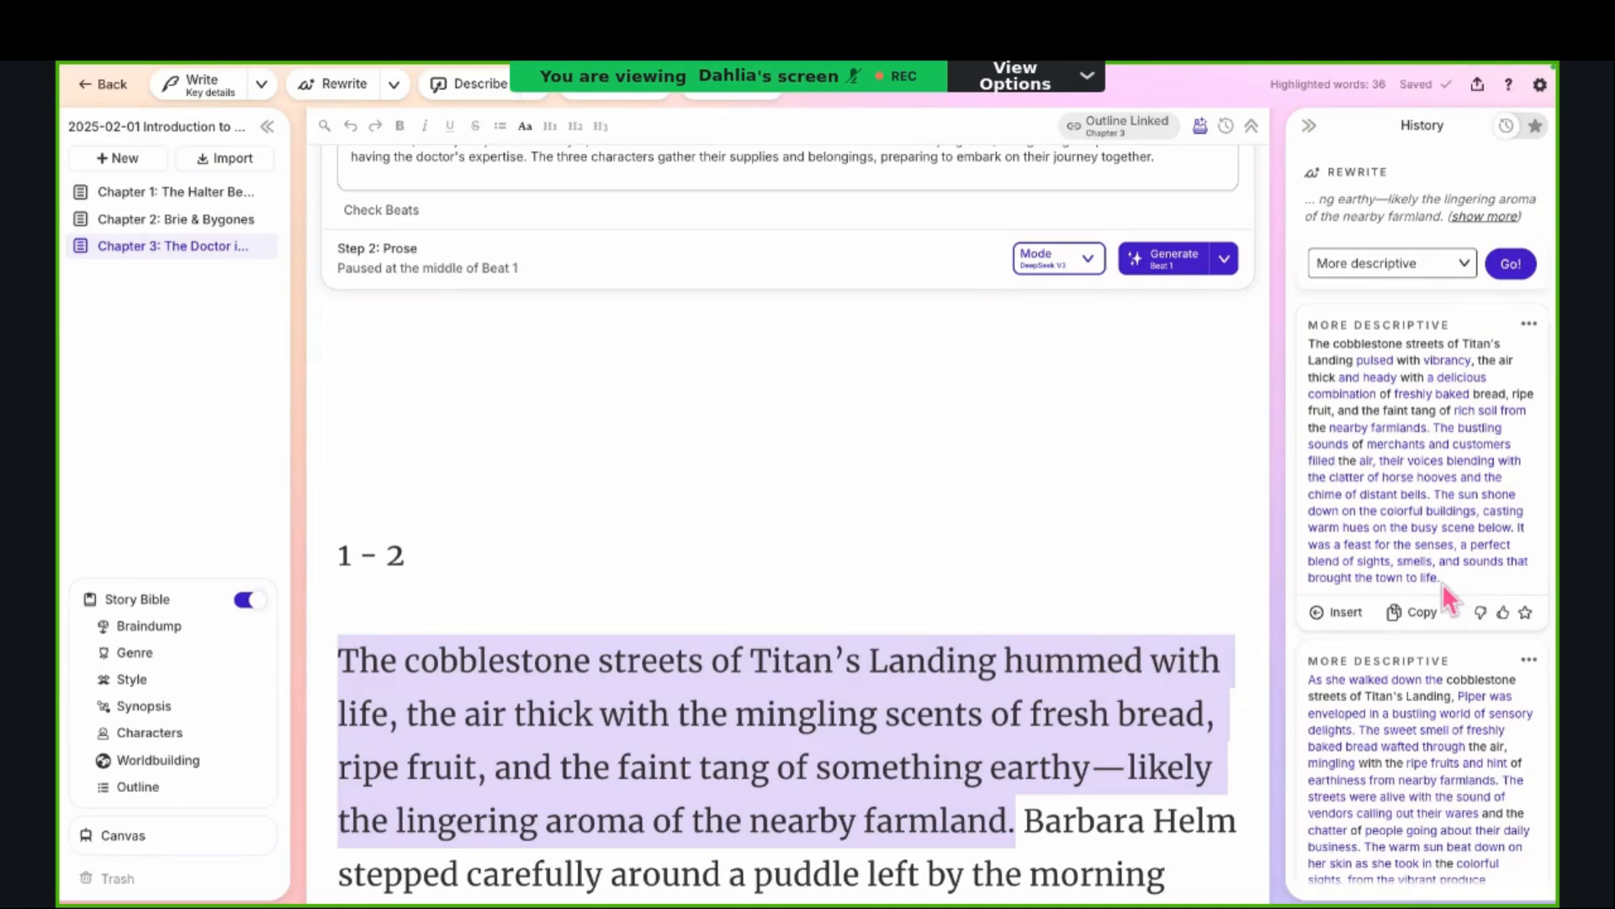
Step: Examine the changed wording in the first "More descriptive" card and compare it with the other rewrite cards
{"action": "left_click_drag", "start_coordinate": [1442, 583], "coordinate": [1330, 425]}
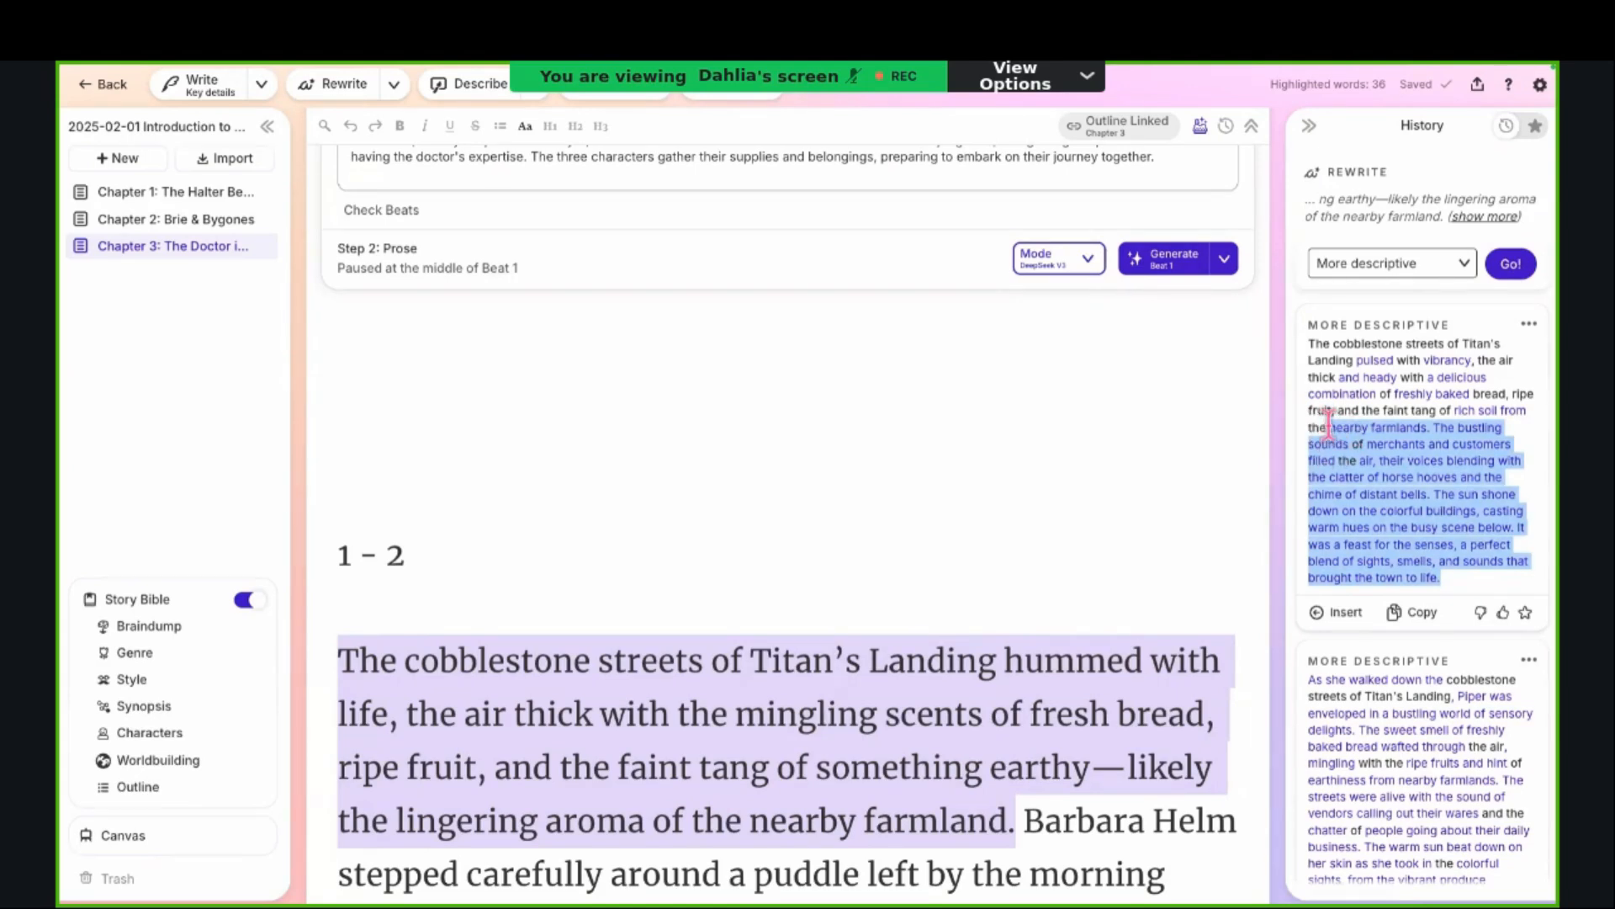
{"action": "left_click", "coordinate": [1321, 343]}
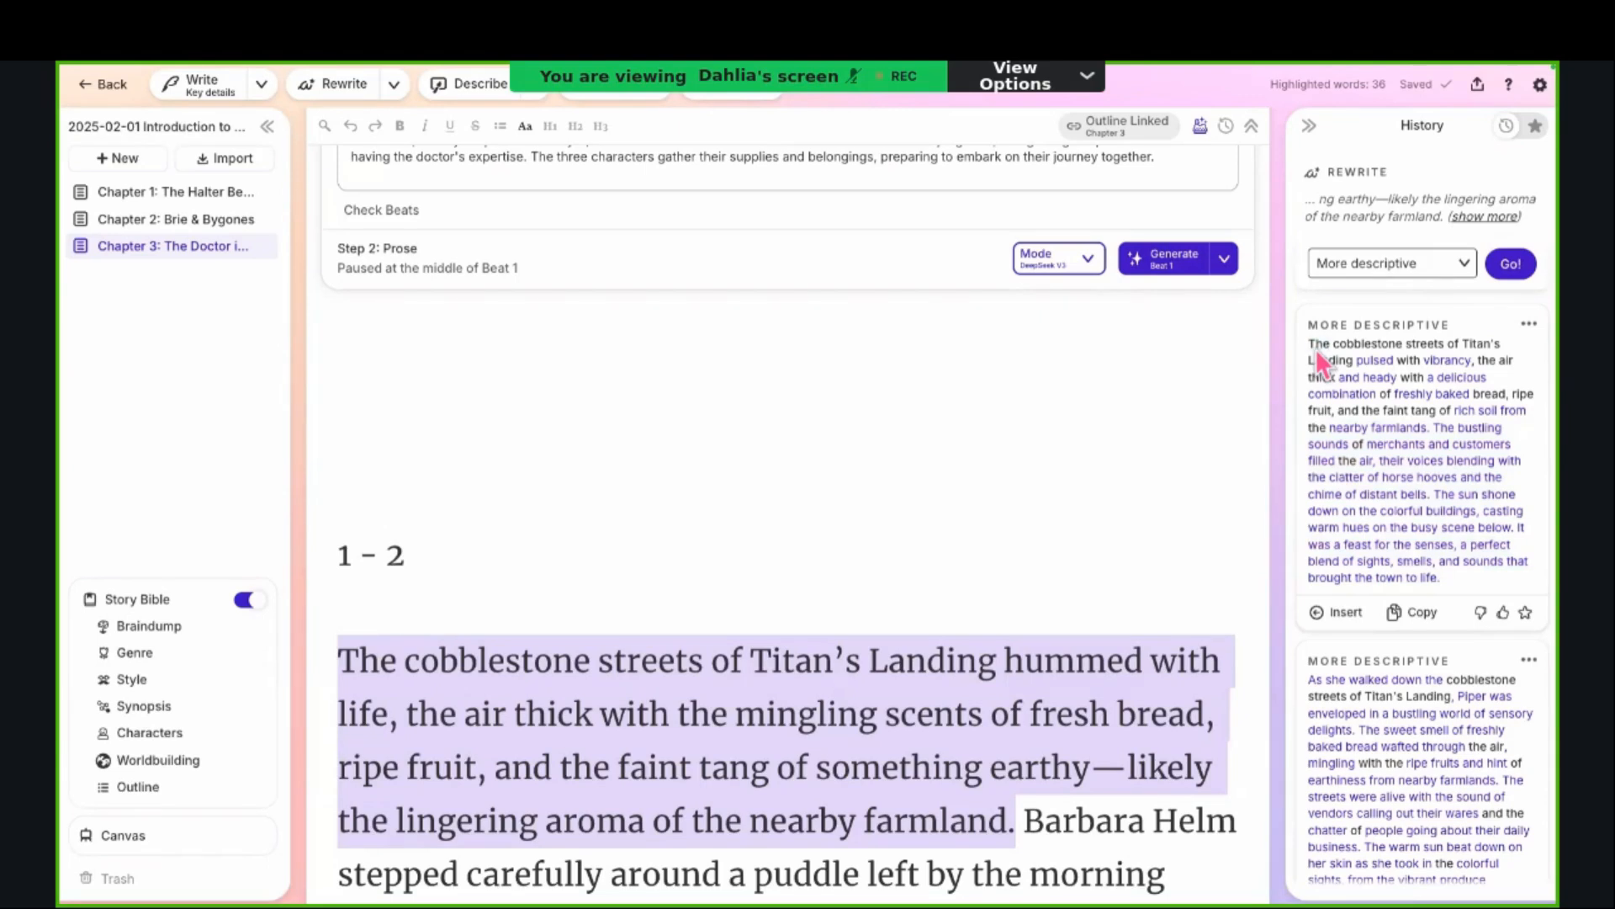
{"action": "left_click_drag", "start_coordinate": [1314, 348], "coordinate": [1353, 362]}
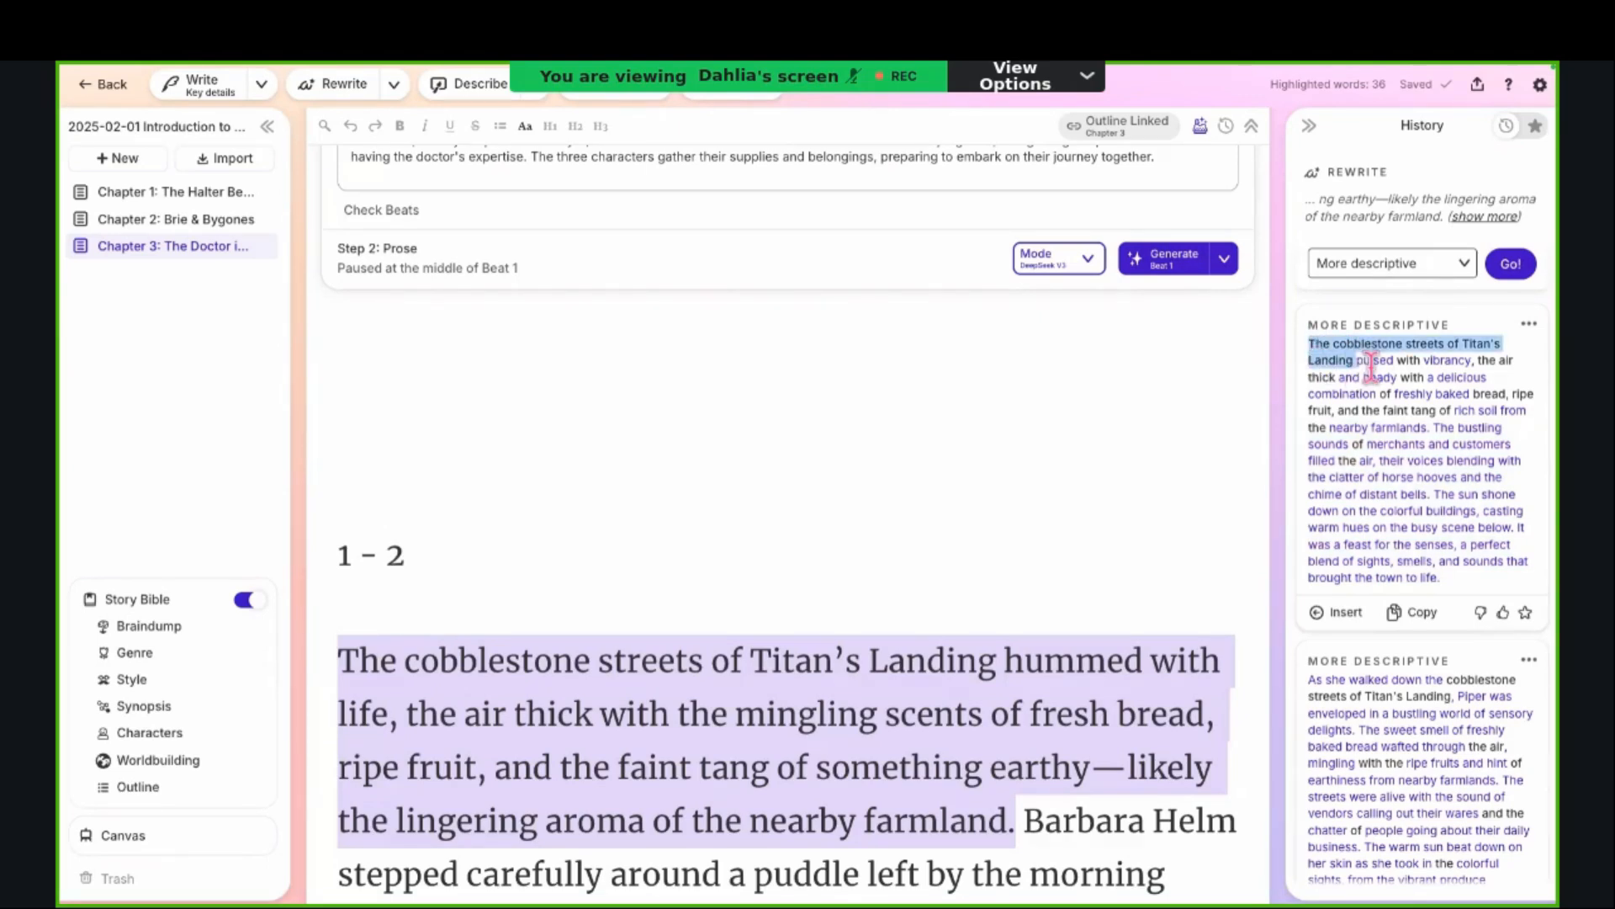
{"action": "double_click", "coordinate": [1371, 360]}
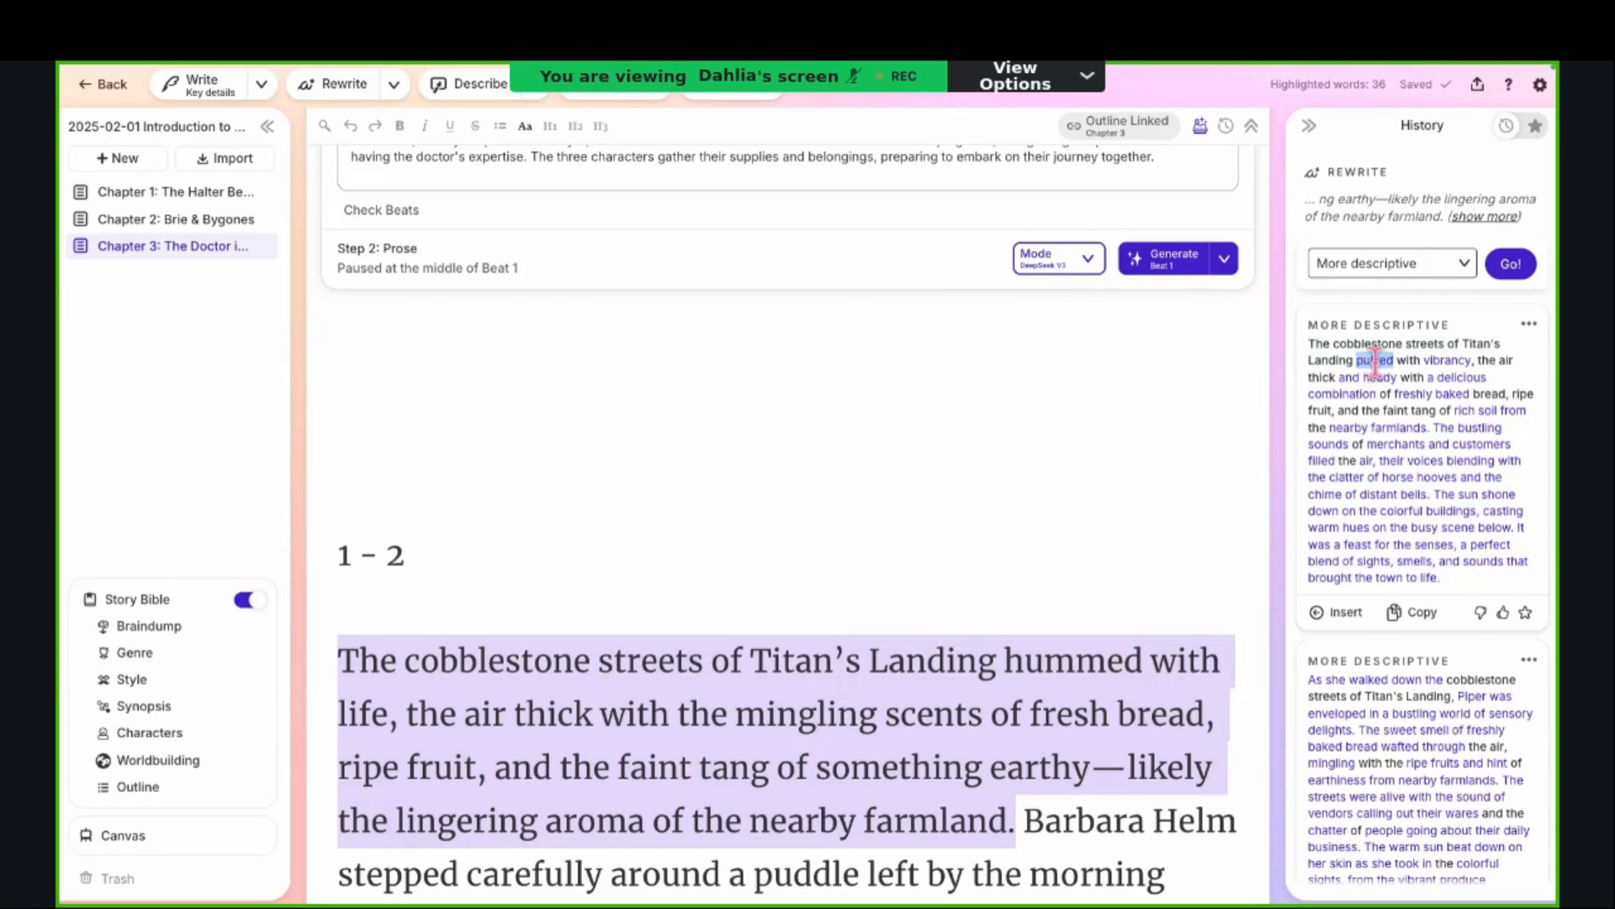
{"action": "double_click", "coordinate": [1447, 362]}
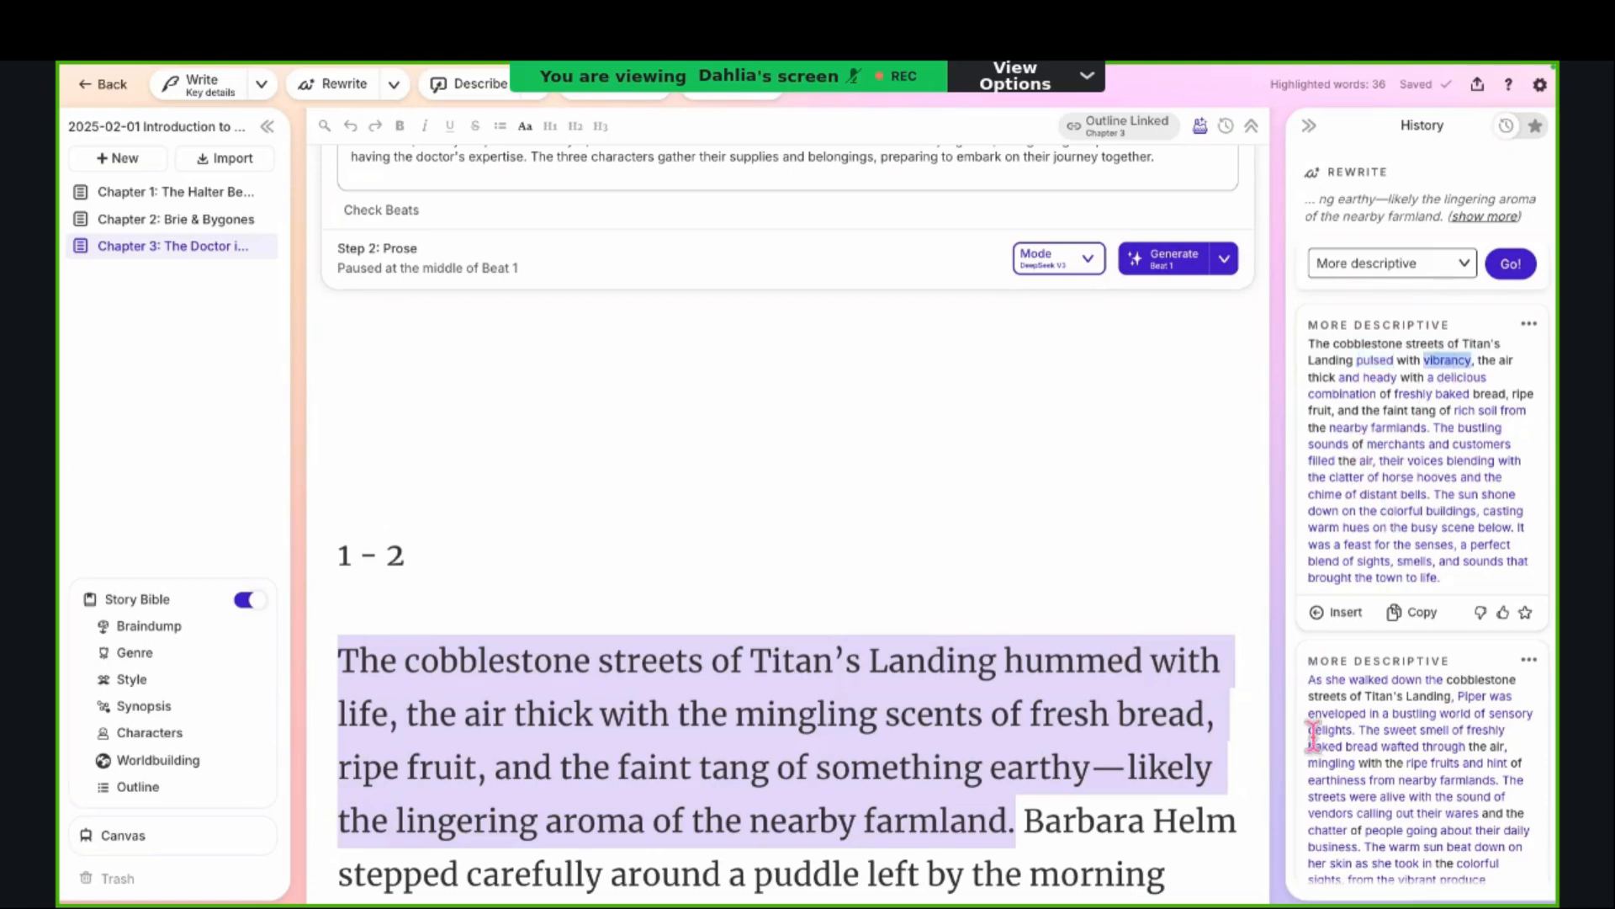
{"action": "scroll", "coordinate": [1331, 795], "scroll_direction": "down", "scroll_amount": 1}
{"action": "scroll", "coordinate": [1331, 795], "scroll_direction": "down", "scroll_amount": 5}
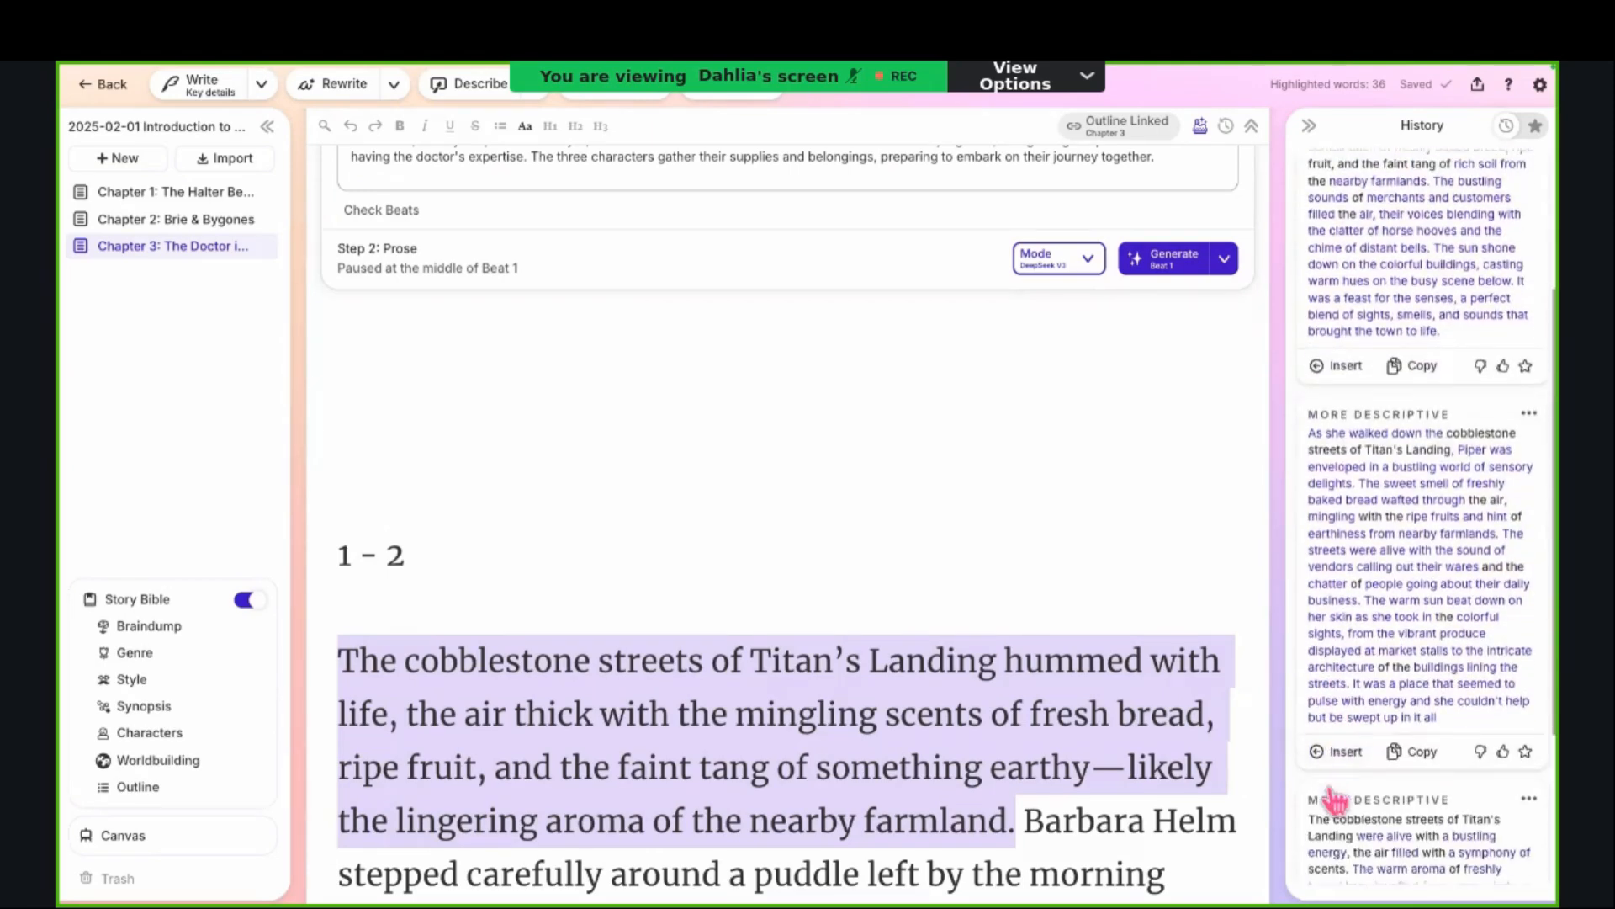
{"action": "scroll", "coordinate": [1328, 785], "scroll_direction": "down", "scroll_amount": 4}
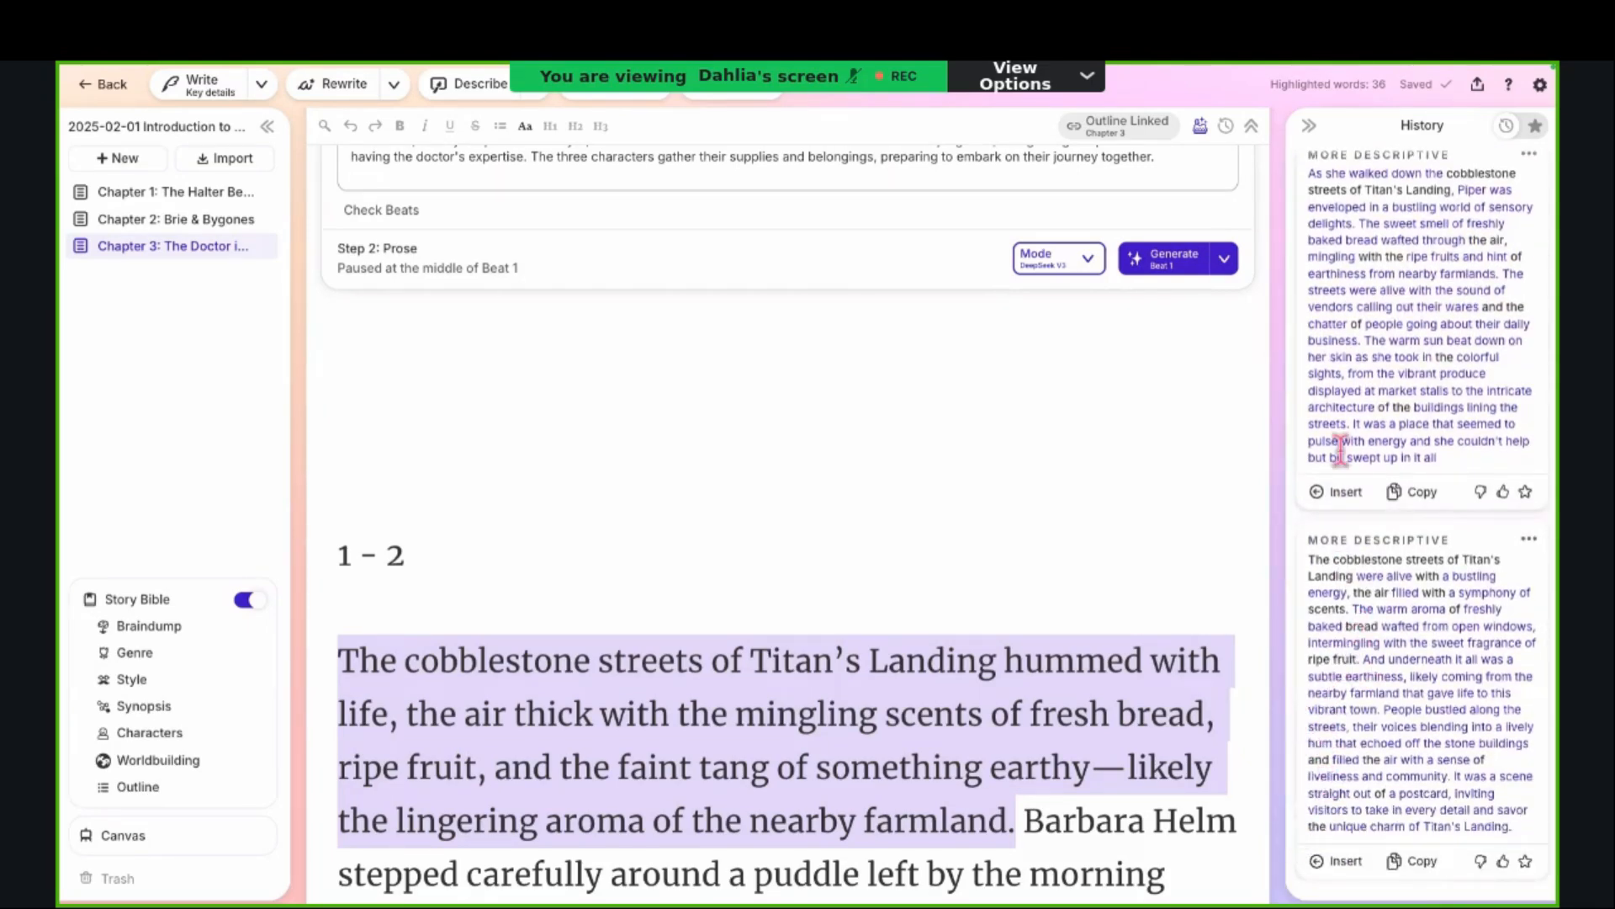
{"action": "scroll", "coordinate": [1339, 450], "scroll_direction": "up", "scroll_amount": 10}
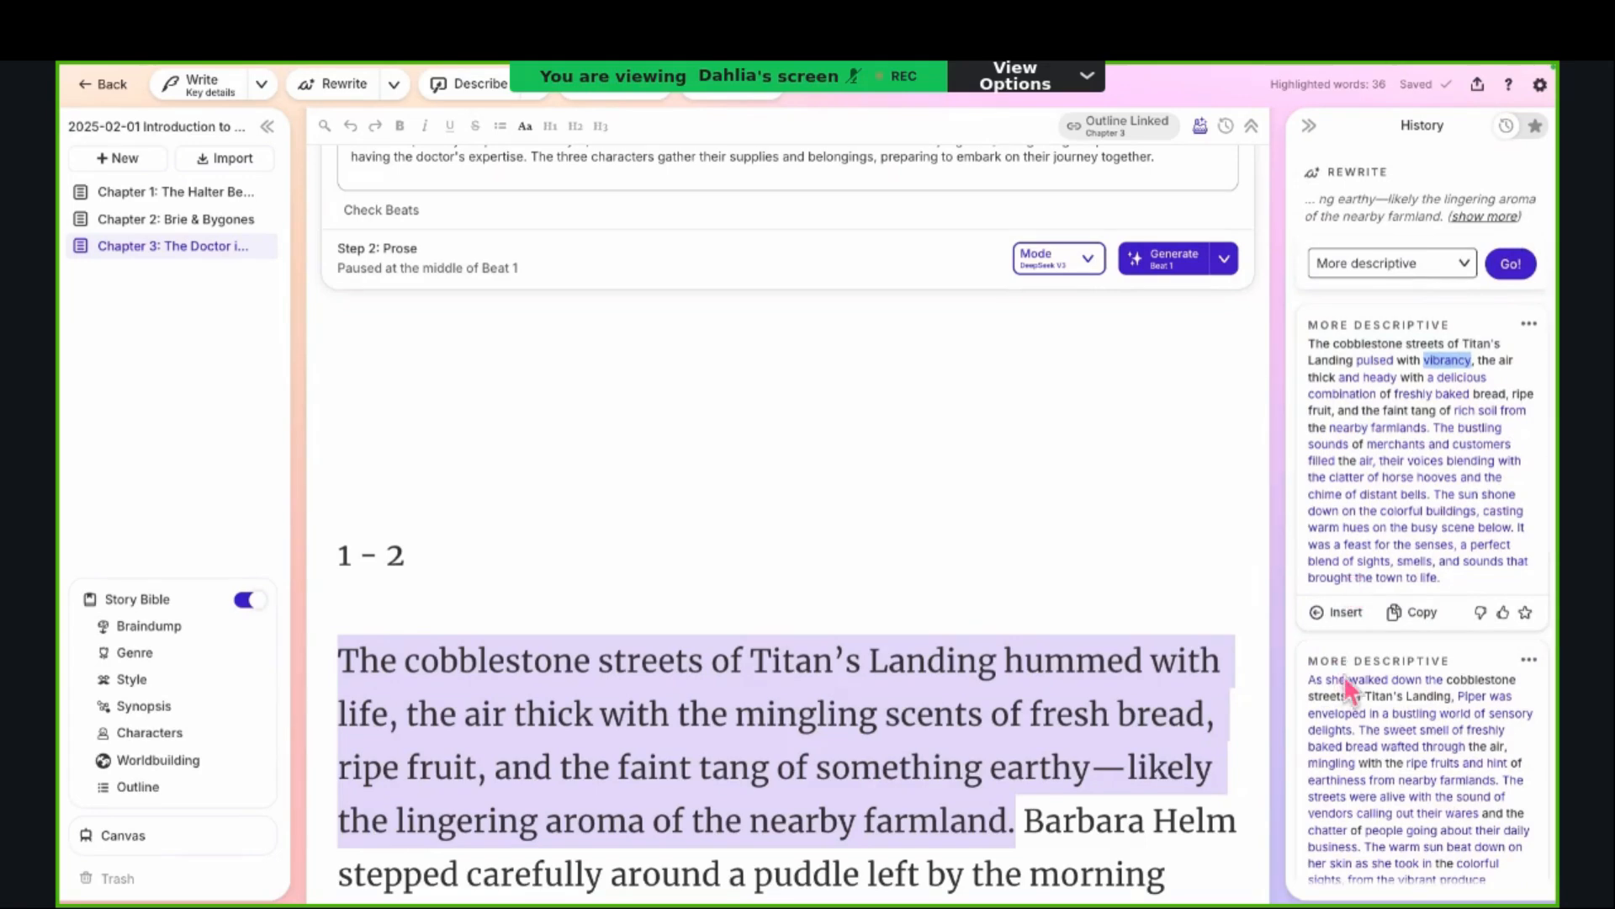
{"action": "scroll", "coordinate": [1345, 677], "scroll_direction": "down", "scroll_amount": 3}
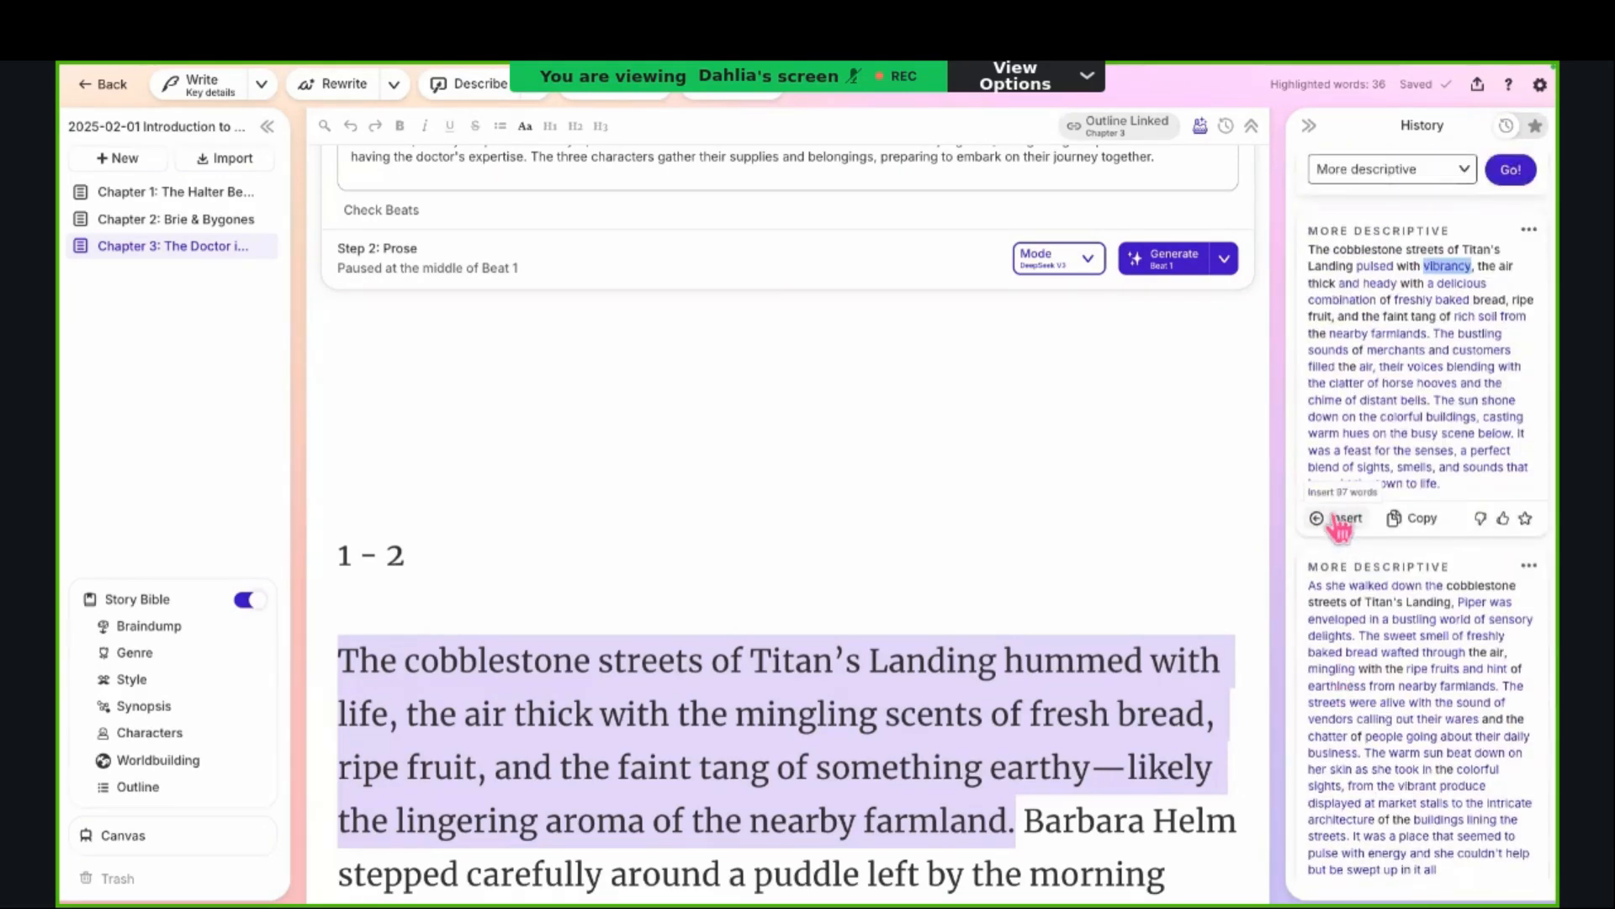
Step: Replace the selected opening sentence with the first "More descriptive" rewrite, review the inserted text, and clear the selection
{"action": "left_click", "coordinate": [1337, 519]}
{"action": "scroll", "coordinate": [1062, 692], "scroll_direction": "down", "scroll_amount": 2}
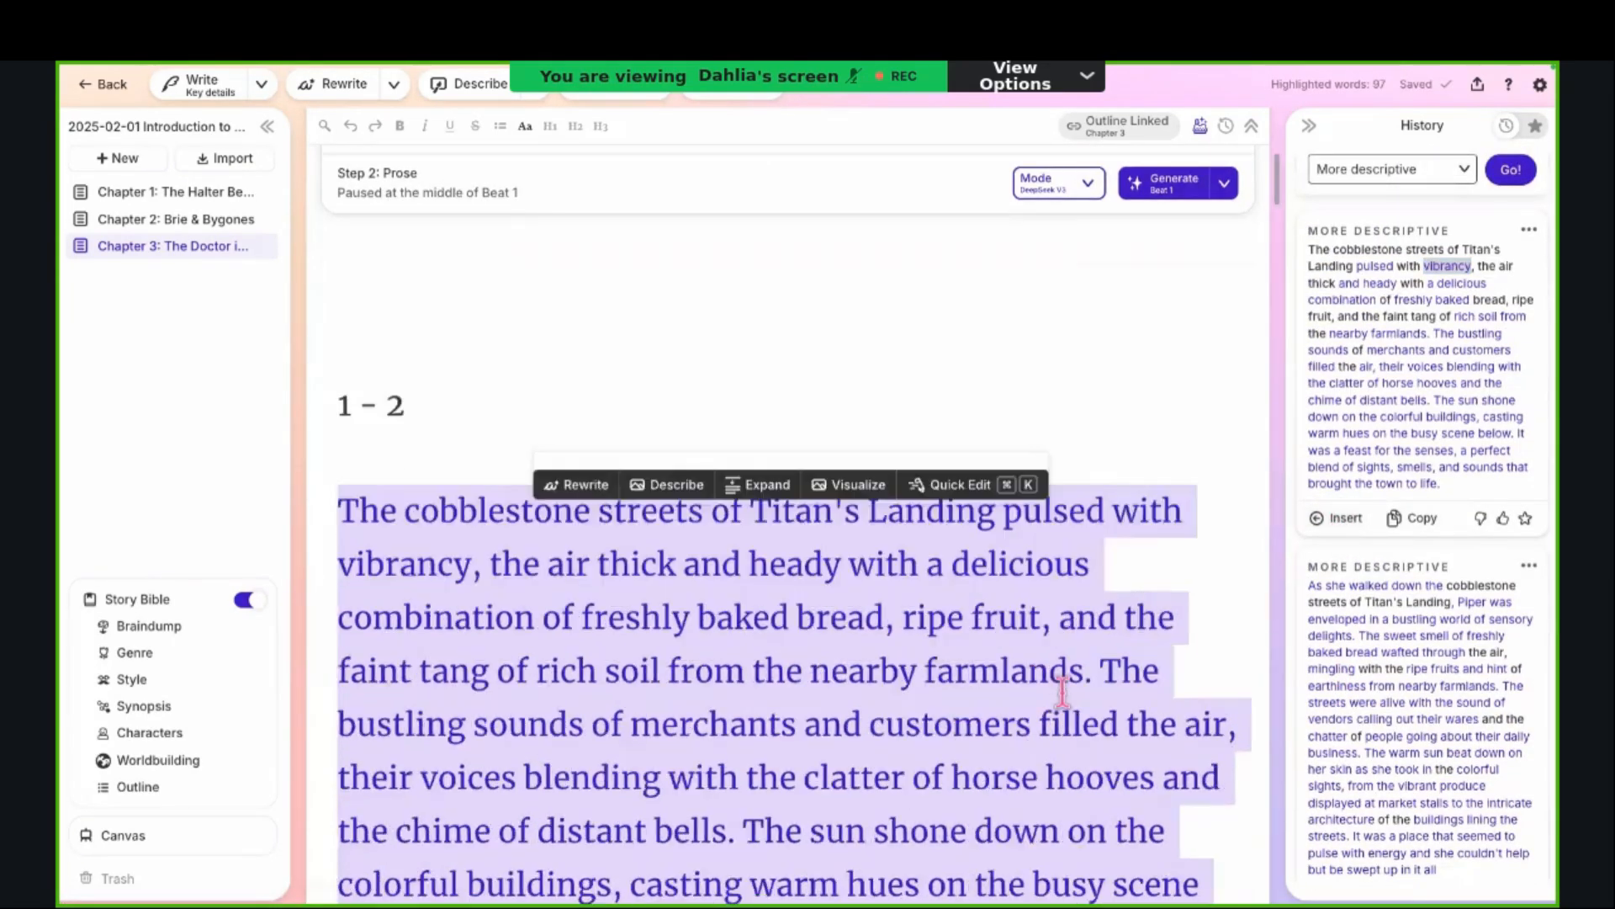
{"action": "scroll", "coordinate": [1062, 692], "scroll_direction": "down", "scroll_amount": 4}
{"action": "scroll", "coordinate": [1063, 692], "scroll_direction": "up", "scroll_amount": 2}
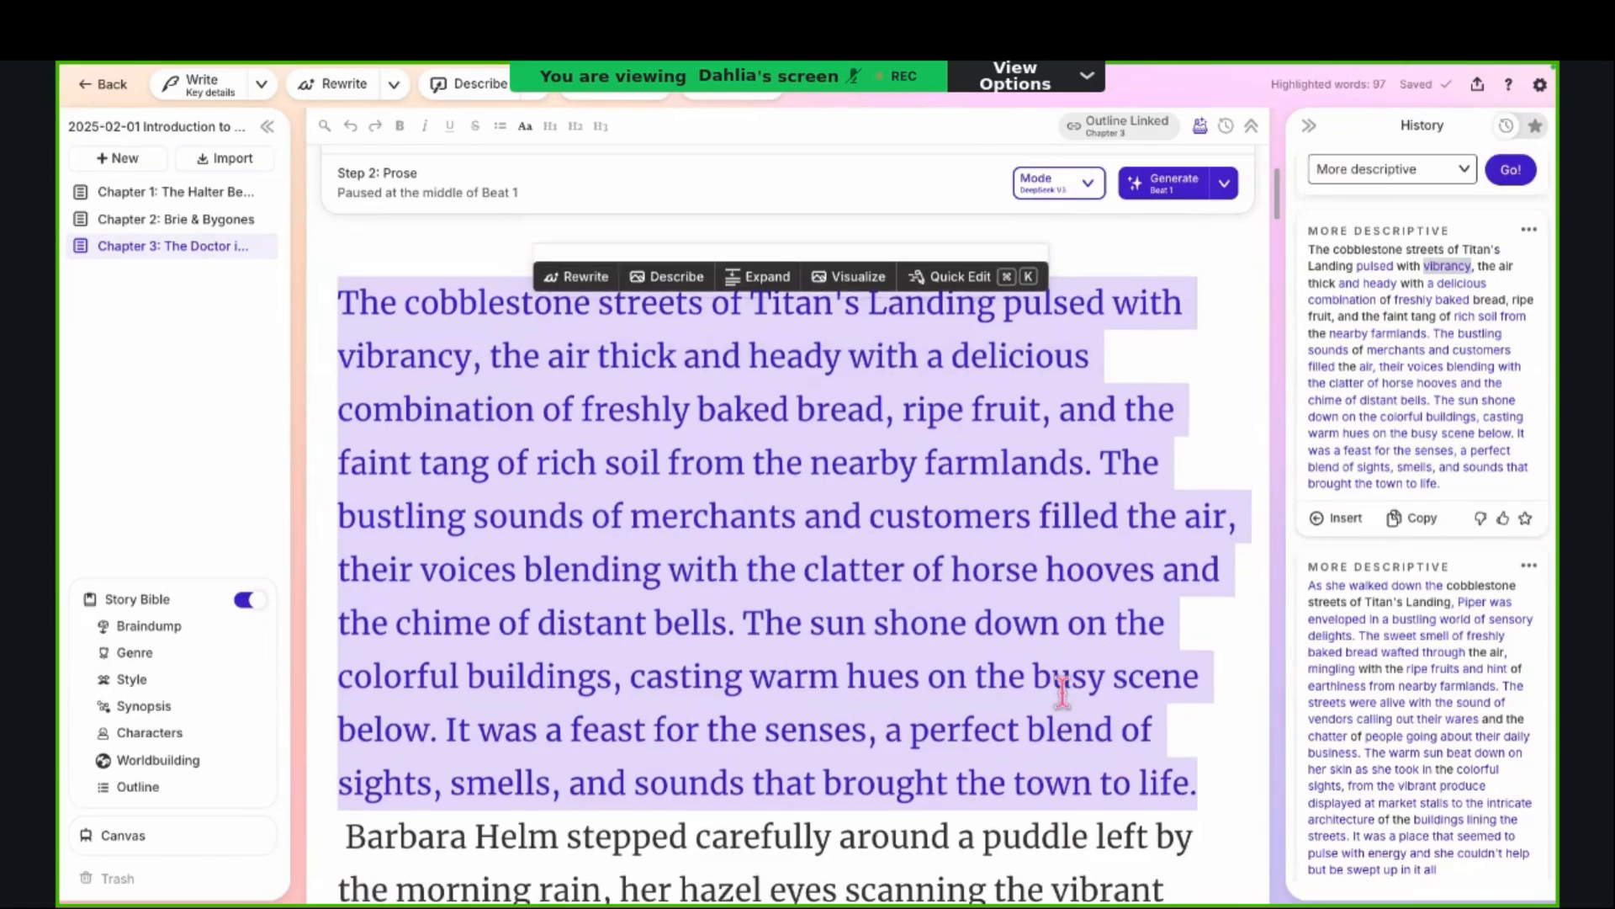
{"action": "left_click", "coordinate": [830, 566]}
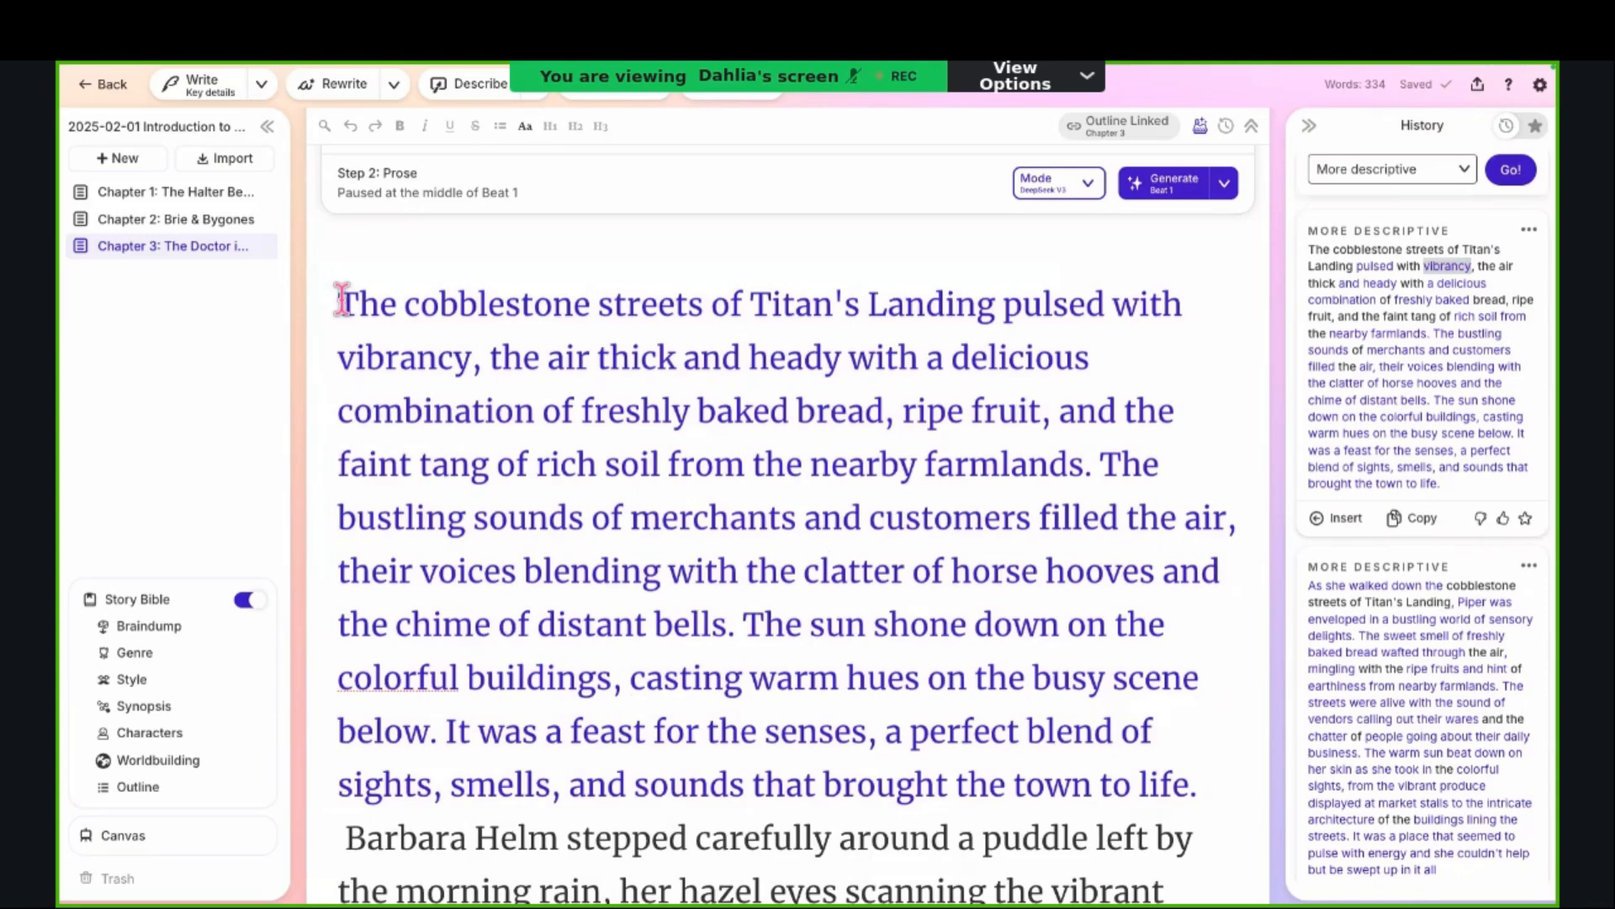
Step: Select the whole inserted rewrite passage and view the sense options of the Describe tool
{"action": "left_click_drag", "start_coordinate": [340, 300], "coordinate": [1202, 804]}
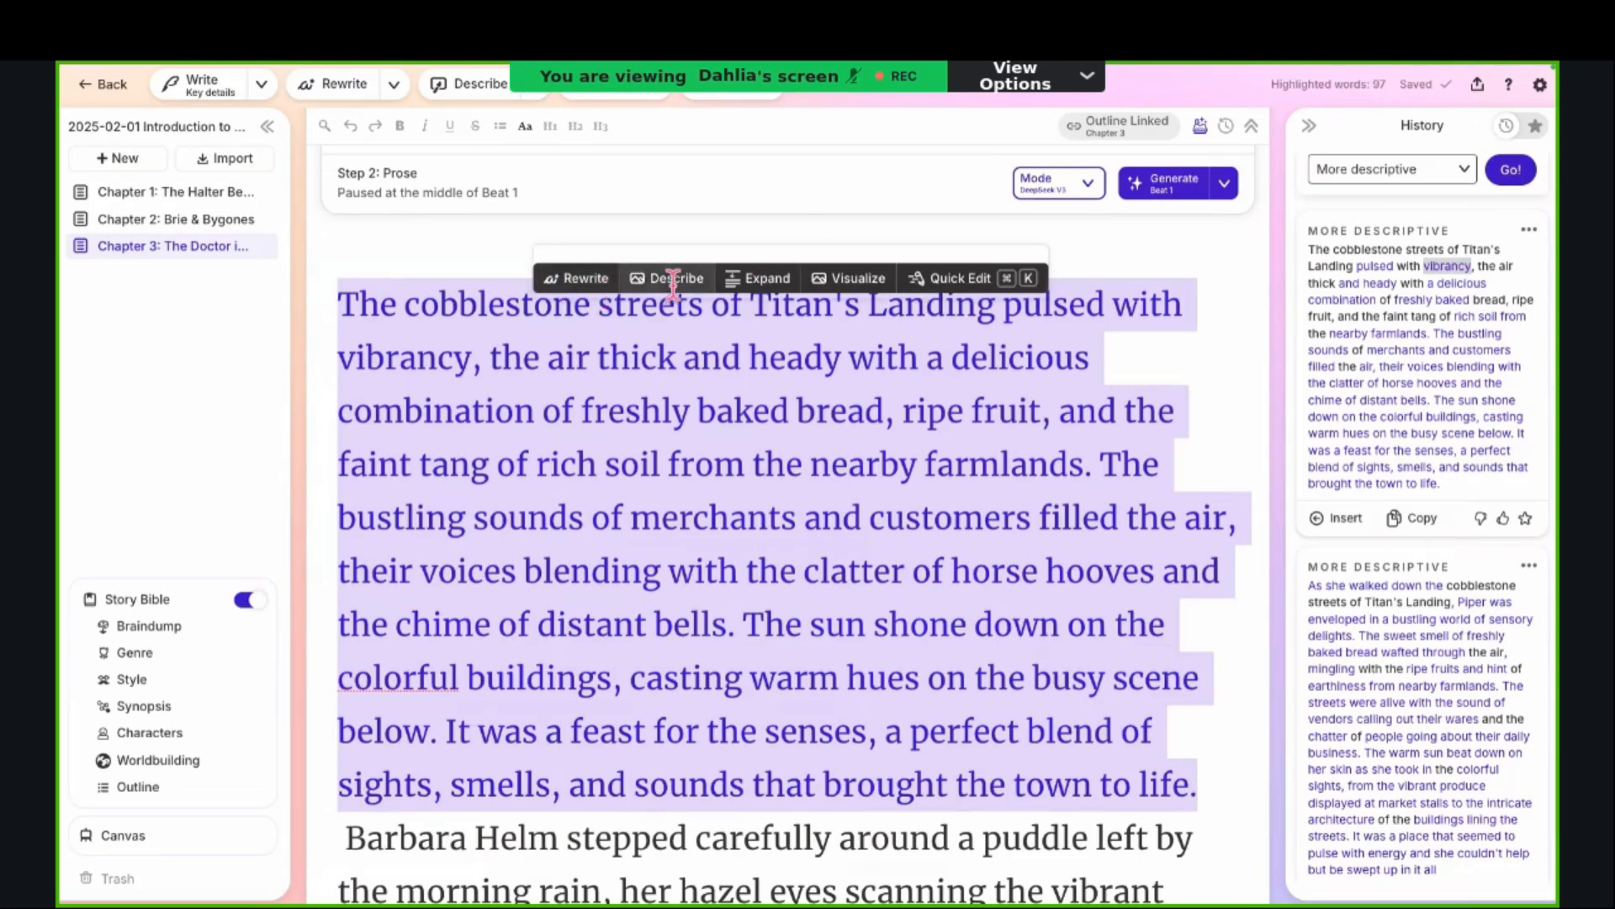
{"action": "left_click", "coordinate": [535, 101]}
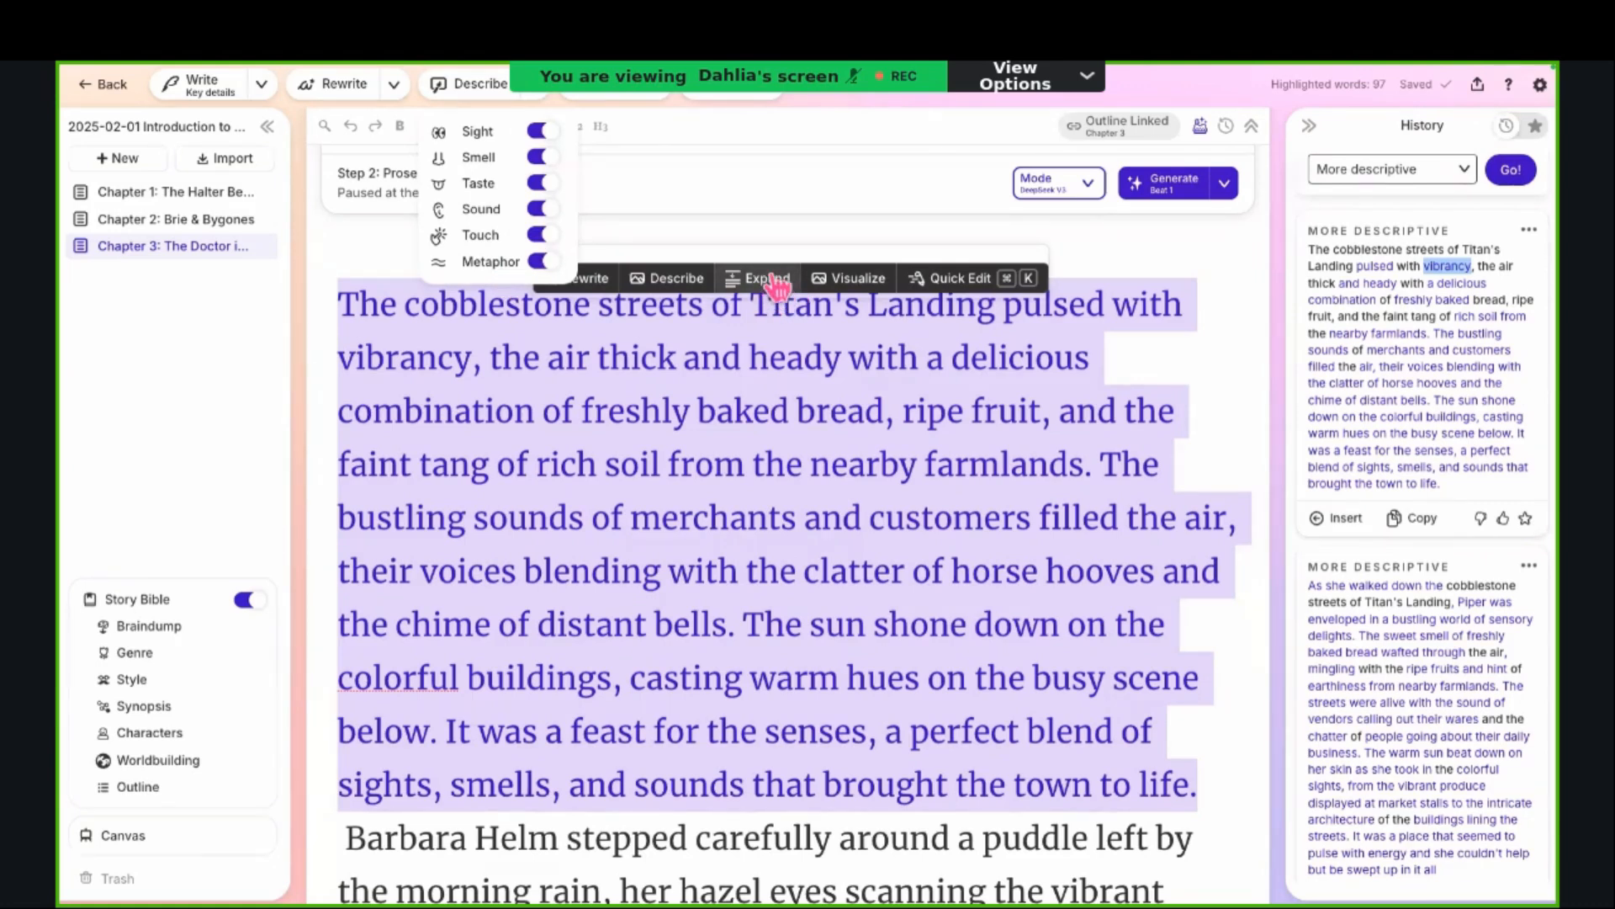
{"action": "left_click", "coordinate": [860, 104]}
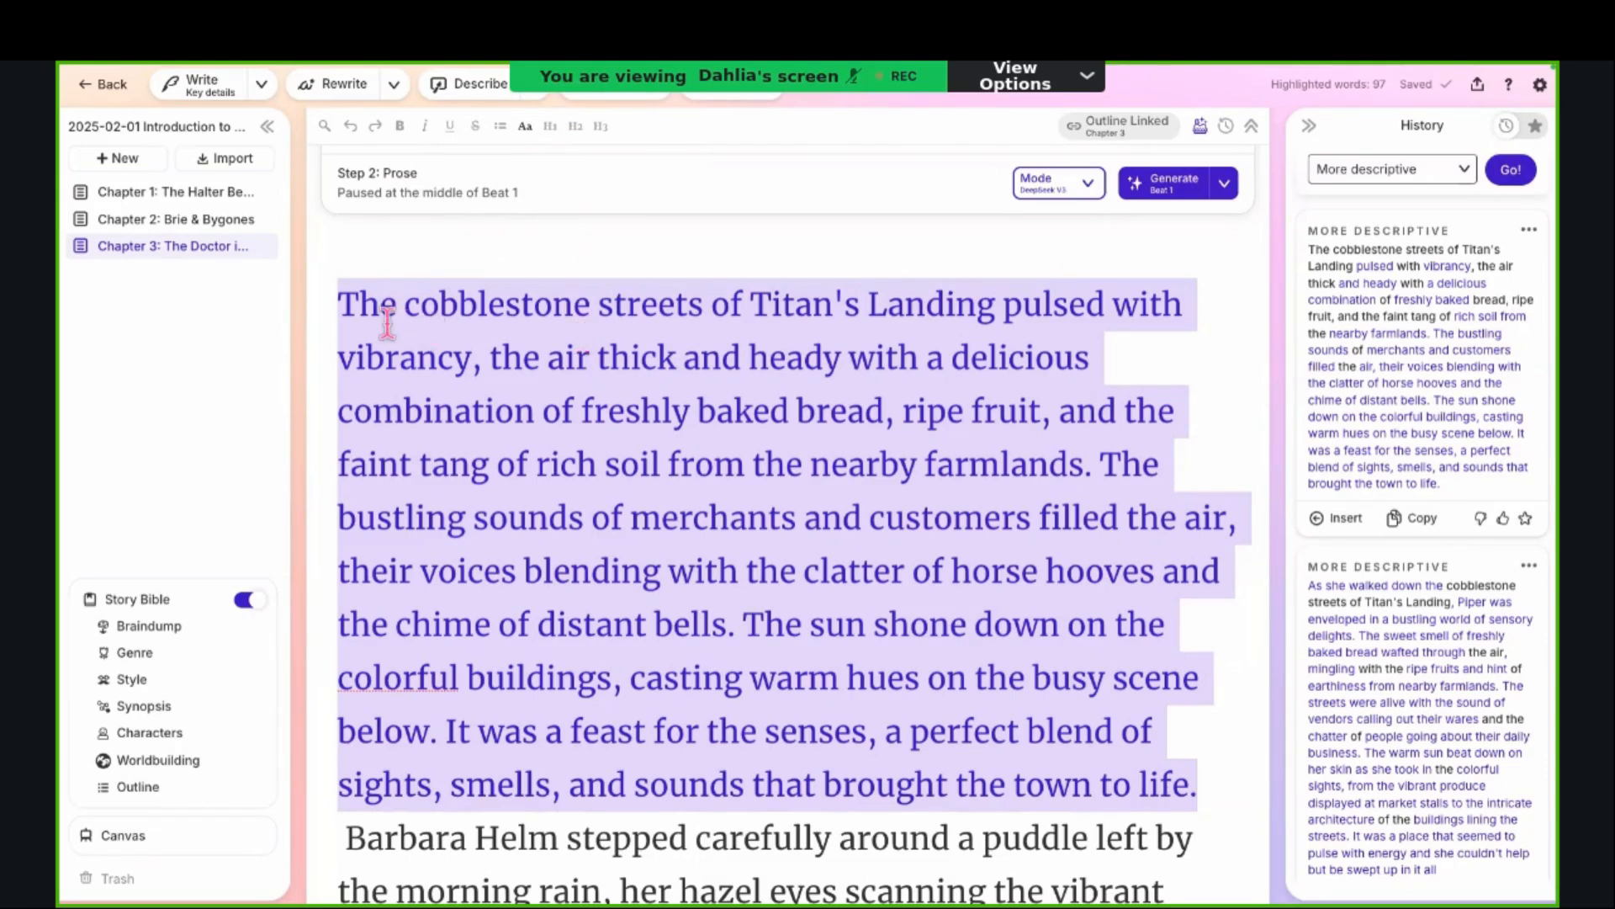
Step: Visualize the whole rewritten passage and insert the generated image on a new line above it
{"action": "left_click_drag", "start_coordinate": [344, 309], "coordinate": [1094, 795]}
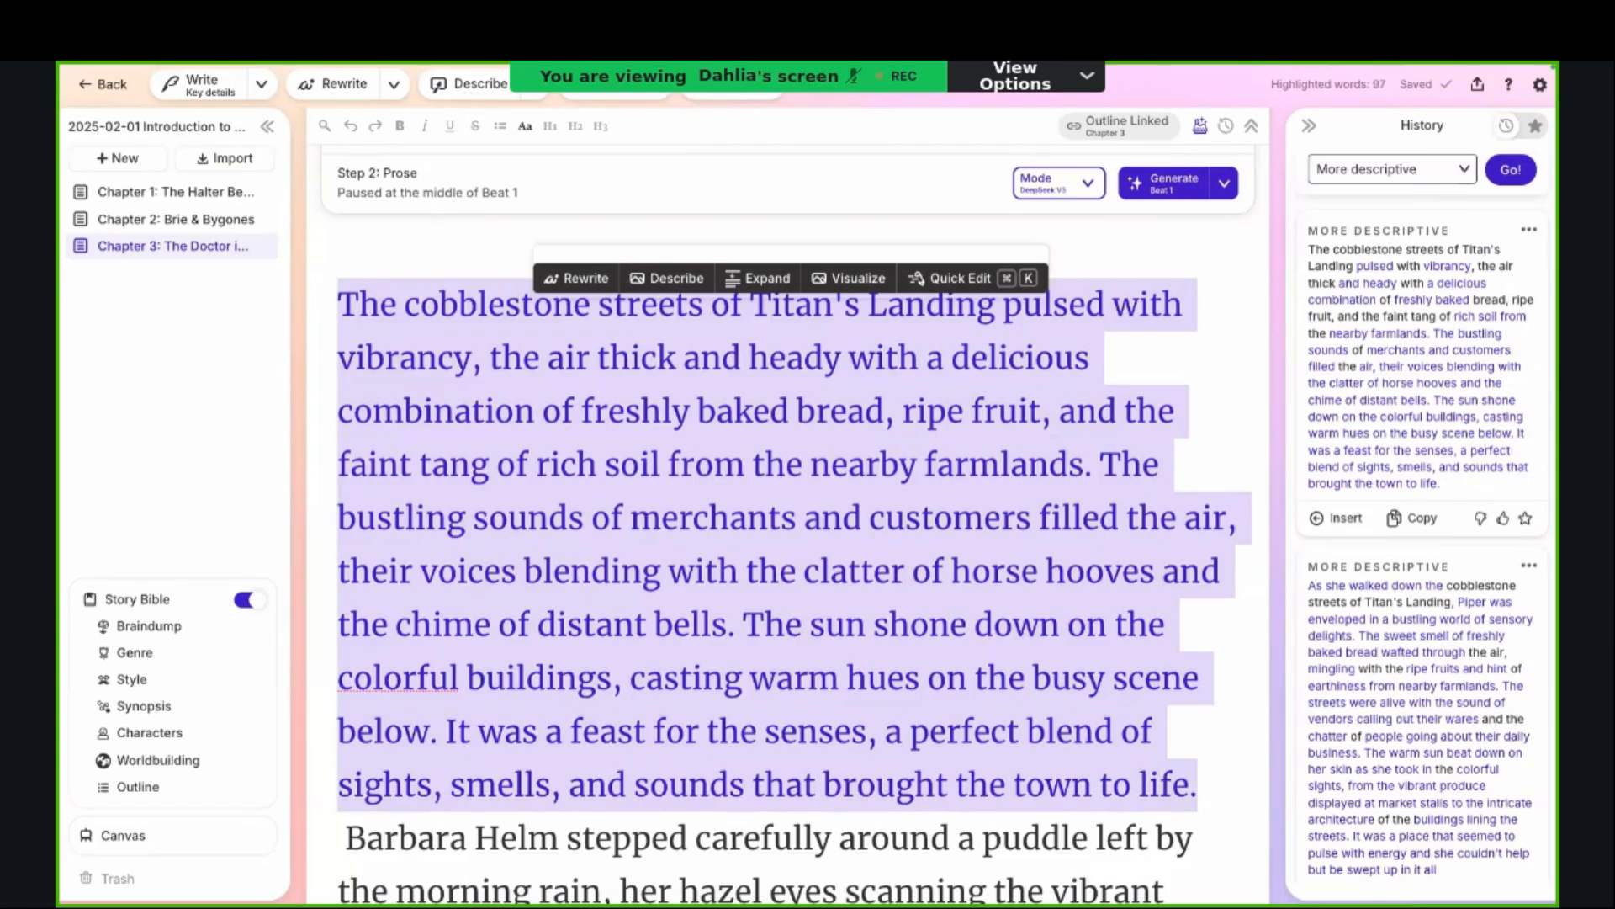
{"action": "left_click", "coordinate": [853, 278]}
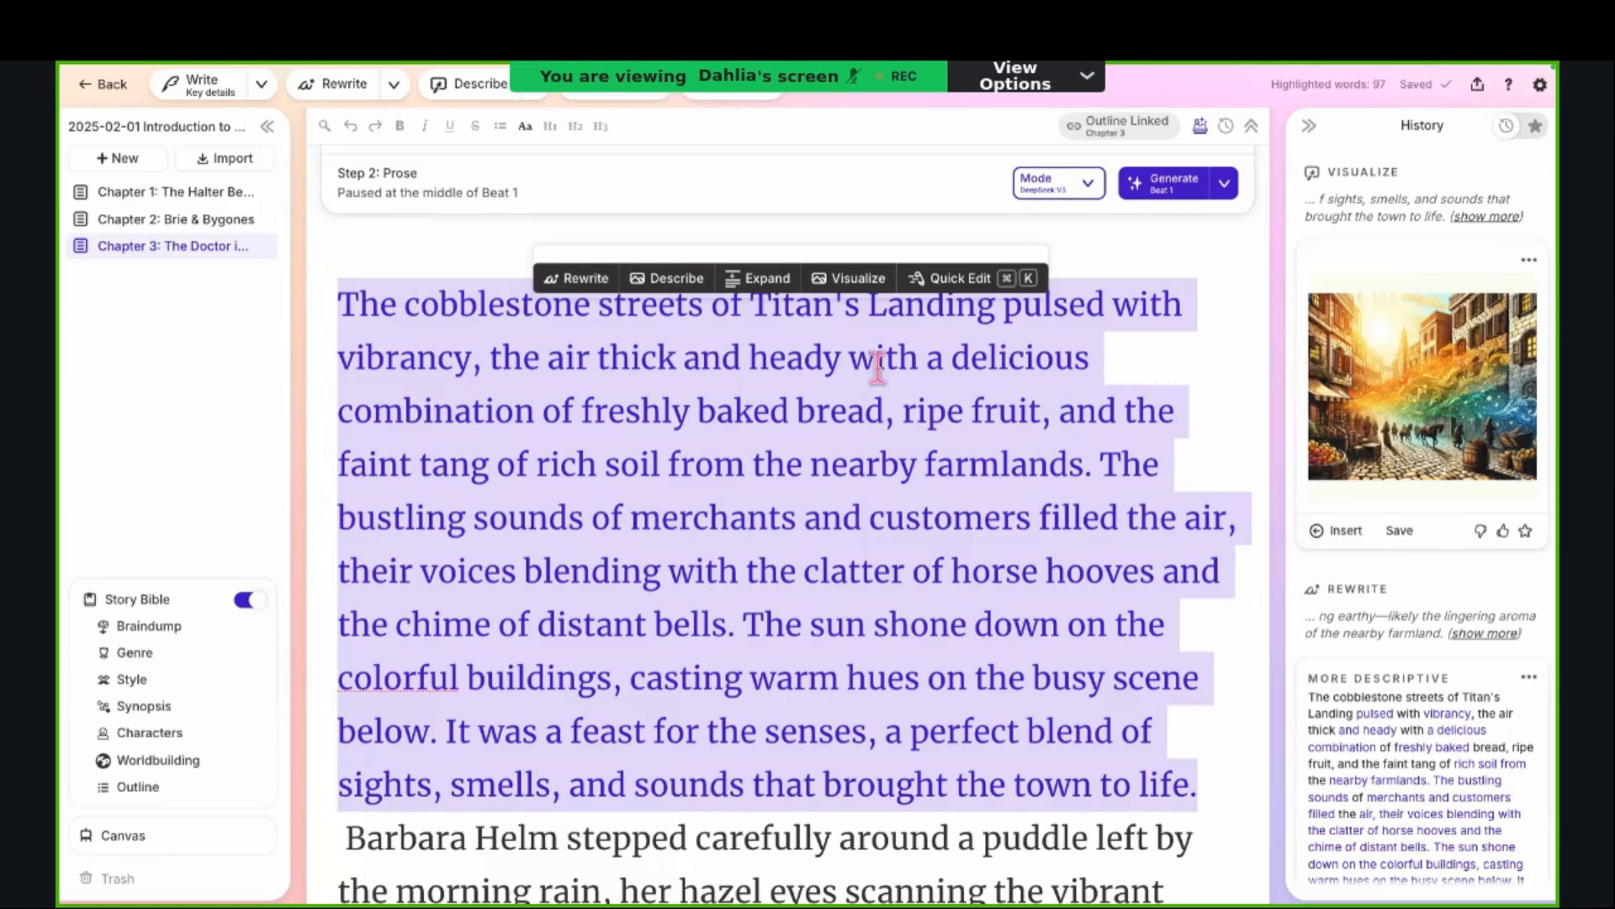
{"action": "left_click", "coordinate": [333, 304]}
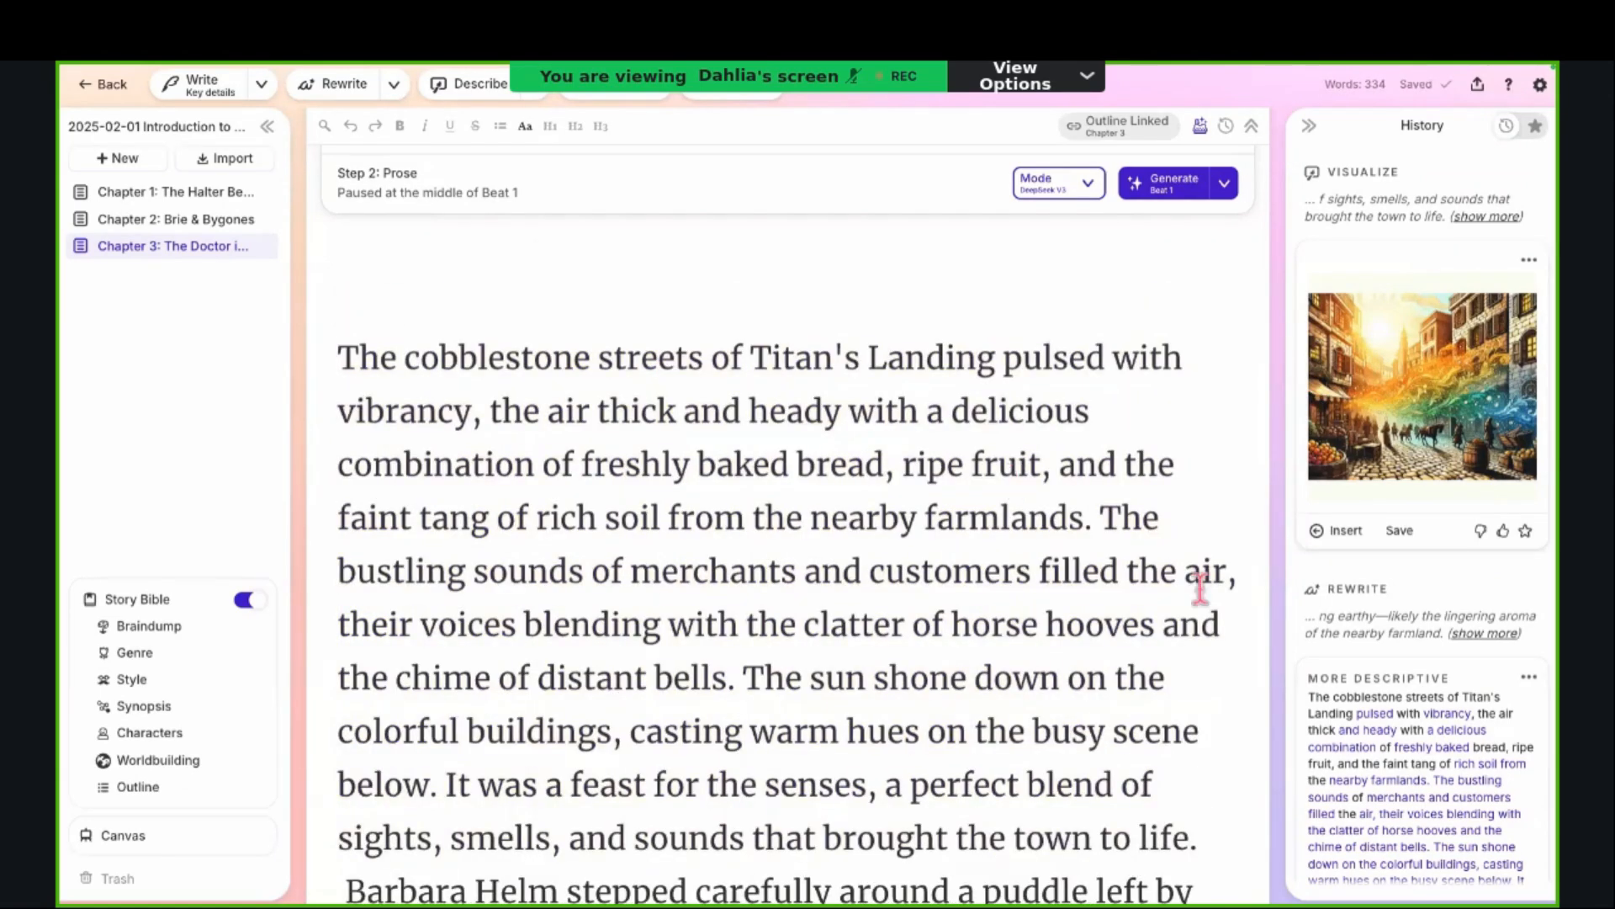
{"action": "left_click", "coordinate": [1357, 533]}
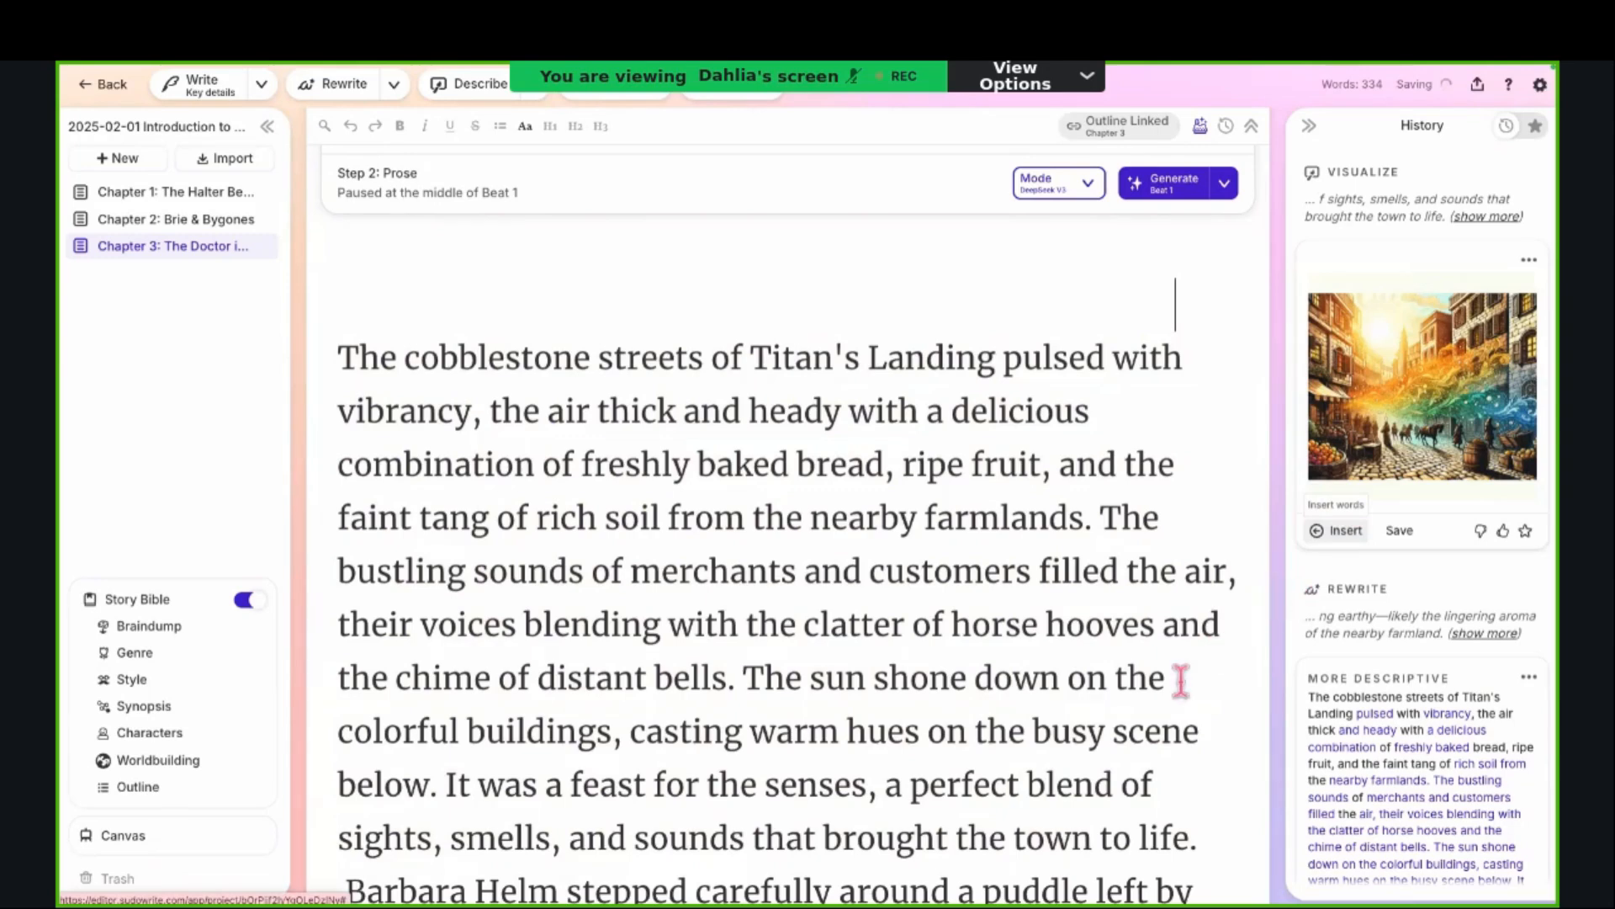
{"action": "scroll", "coordinate": [1174, 681], "scroll_direction": "down", "scroll_amount": 2}
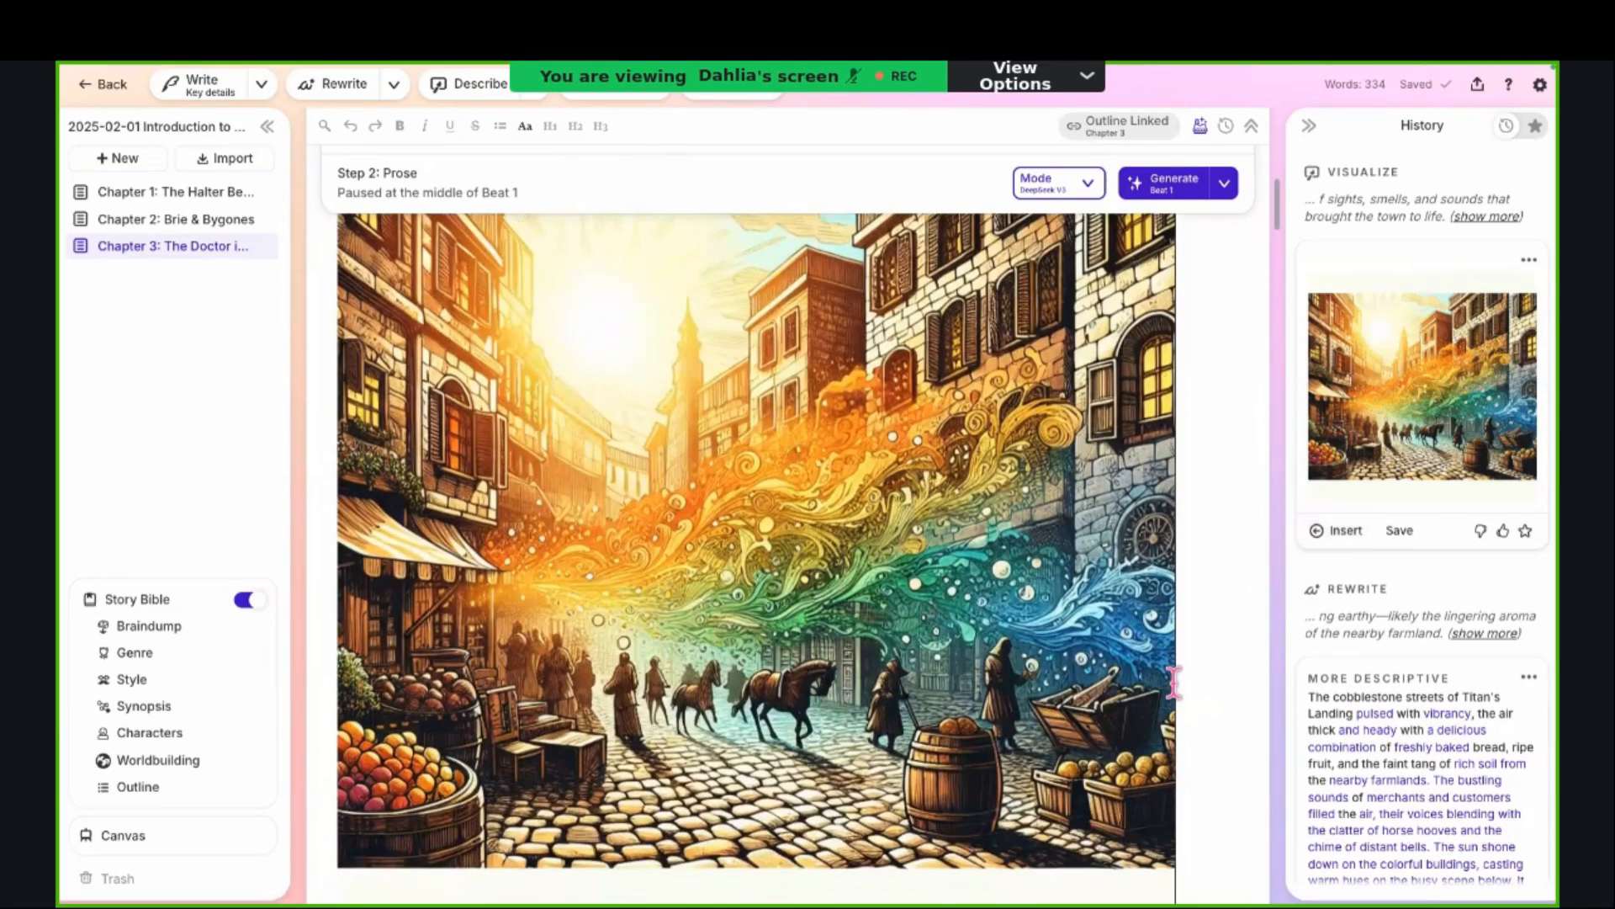
{"action": "scroll", "coordinate": [1174, 682], "scroll_direction": "up", "scroll_amount": 3}
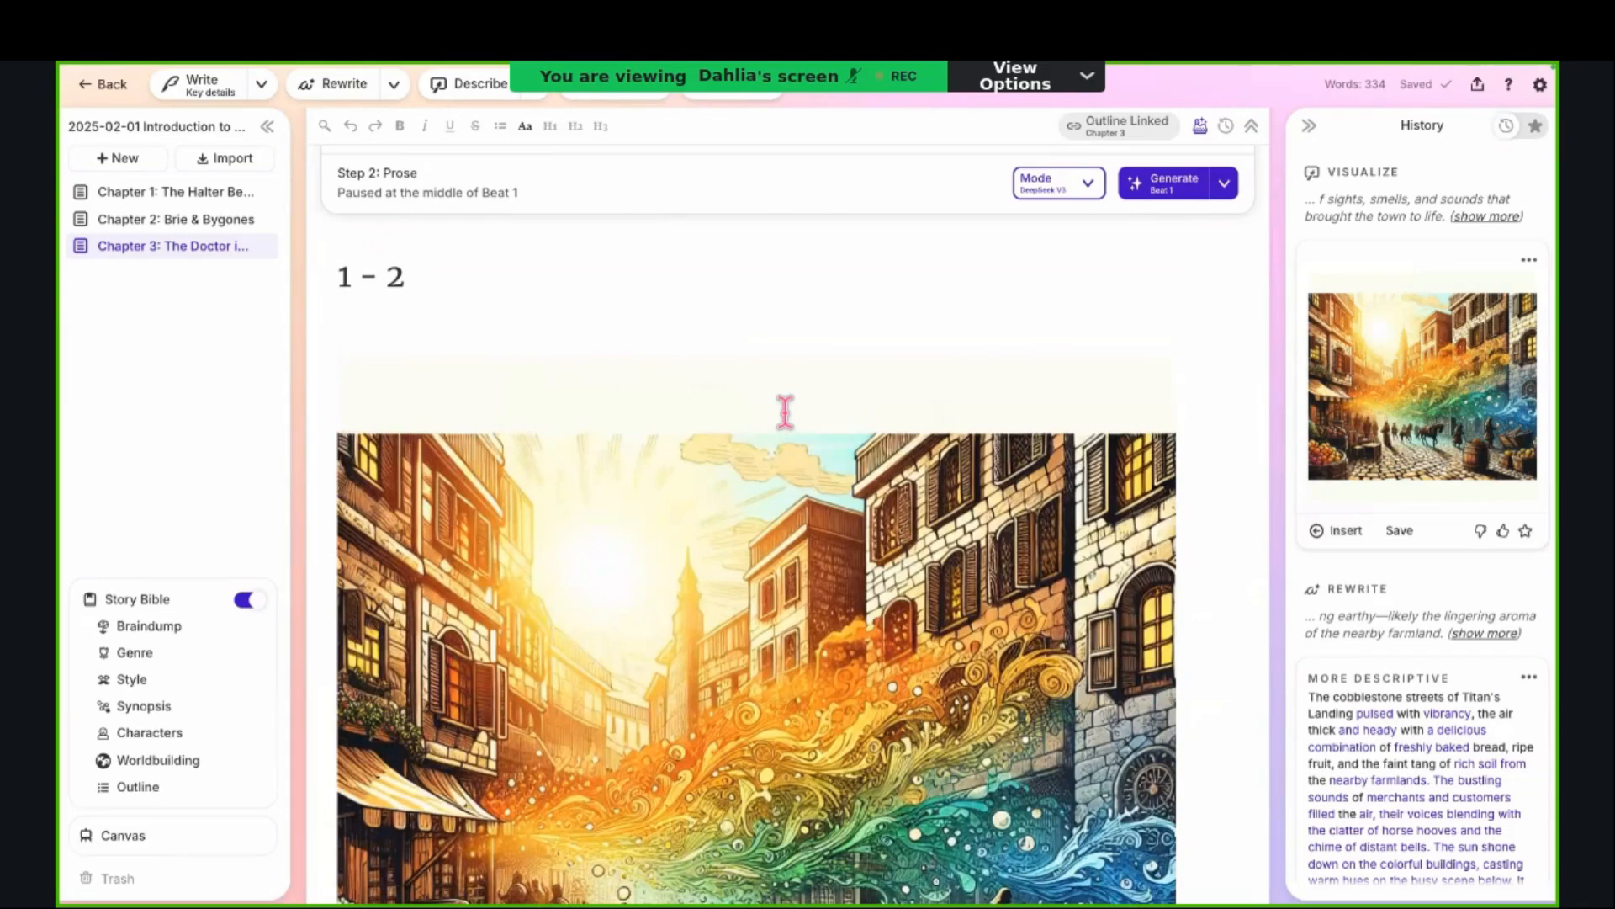
{"action": "scroll", "coordinate": [785, 411], "scroll_direction": "down", "scroll_amount": 6}
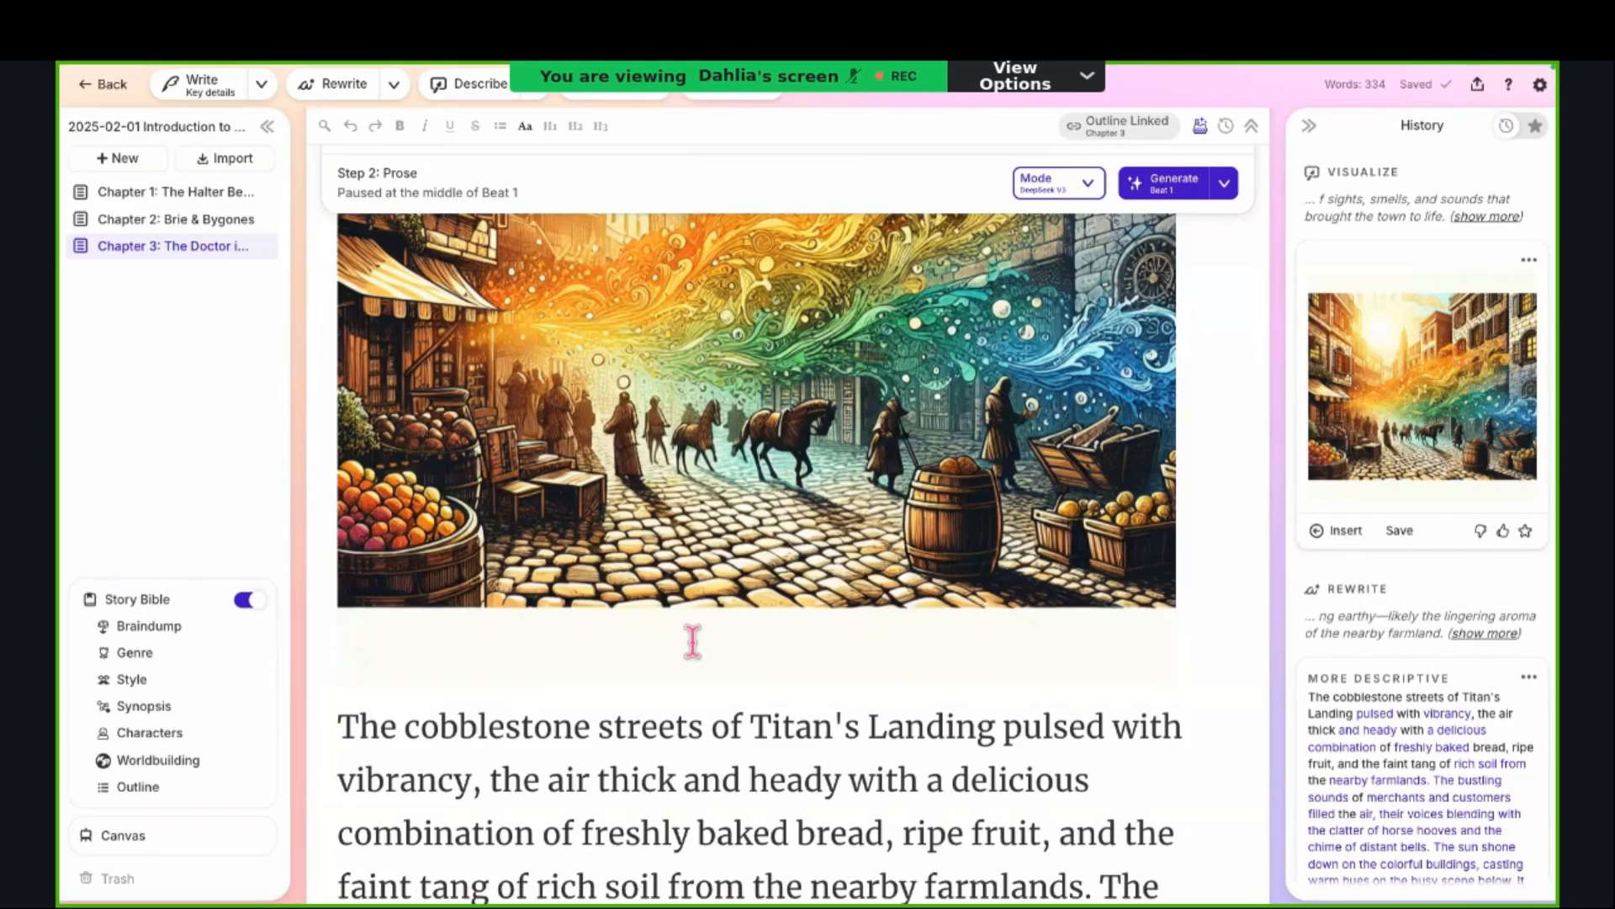
Step: Highlight the passage below the image up to "distant bells.", highlight a shorter excerpt from its start, and clear the selection
{"action": "scroll", "coordinate": [692, 642], "scroll_direction": "down", "scroll_amount": 3}
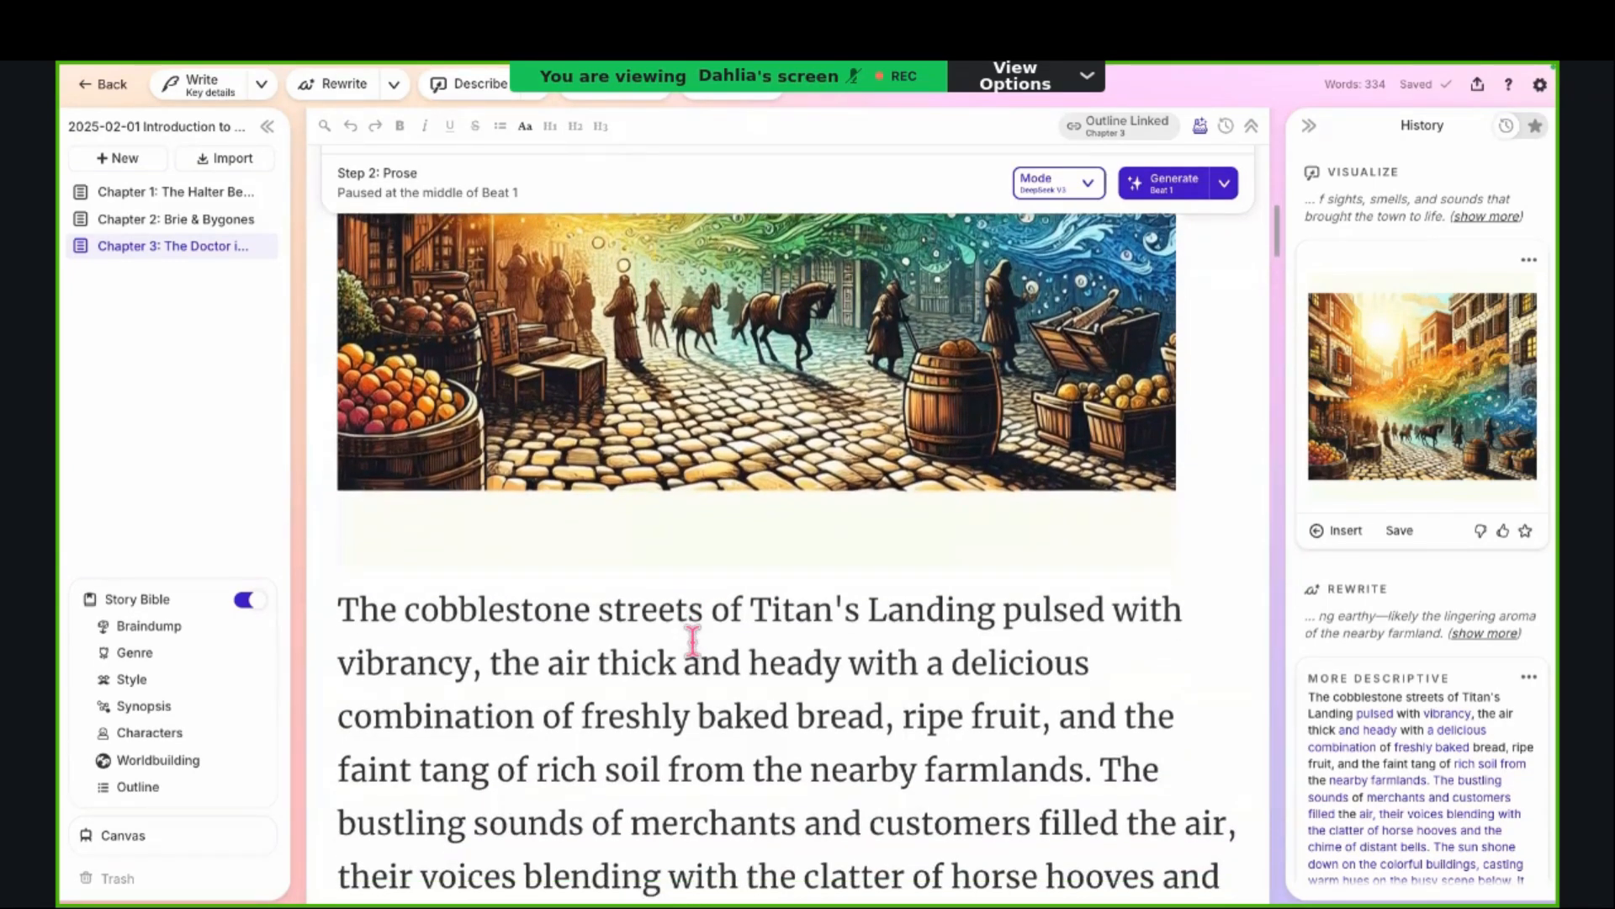
{"action": "scroll", "coordinate": [693, 641], "scroll_direction": "down", "scroll_amount": 3}
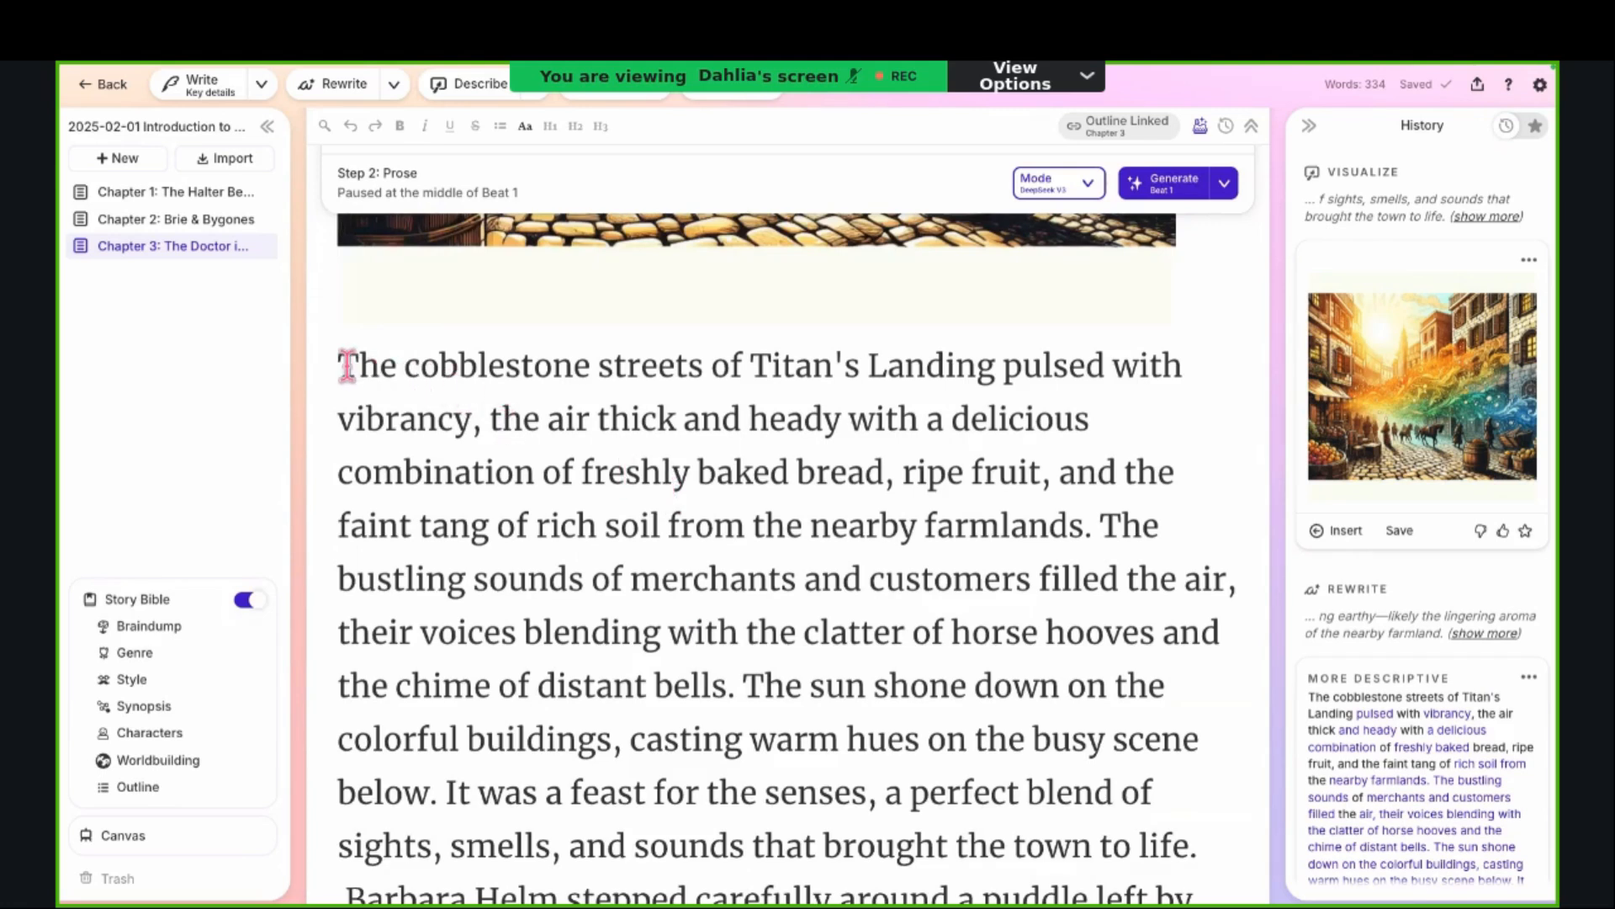
{"action": "left_click_drag", "start_coordinate": [341, 365], "coordinate": [733, 678]}
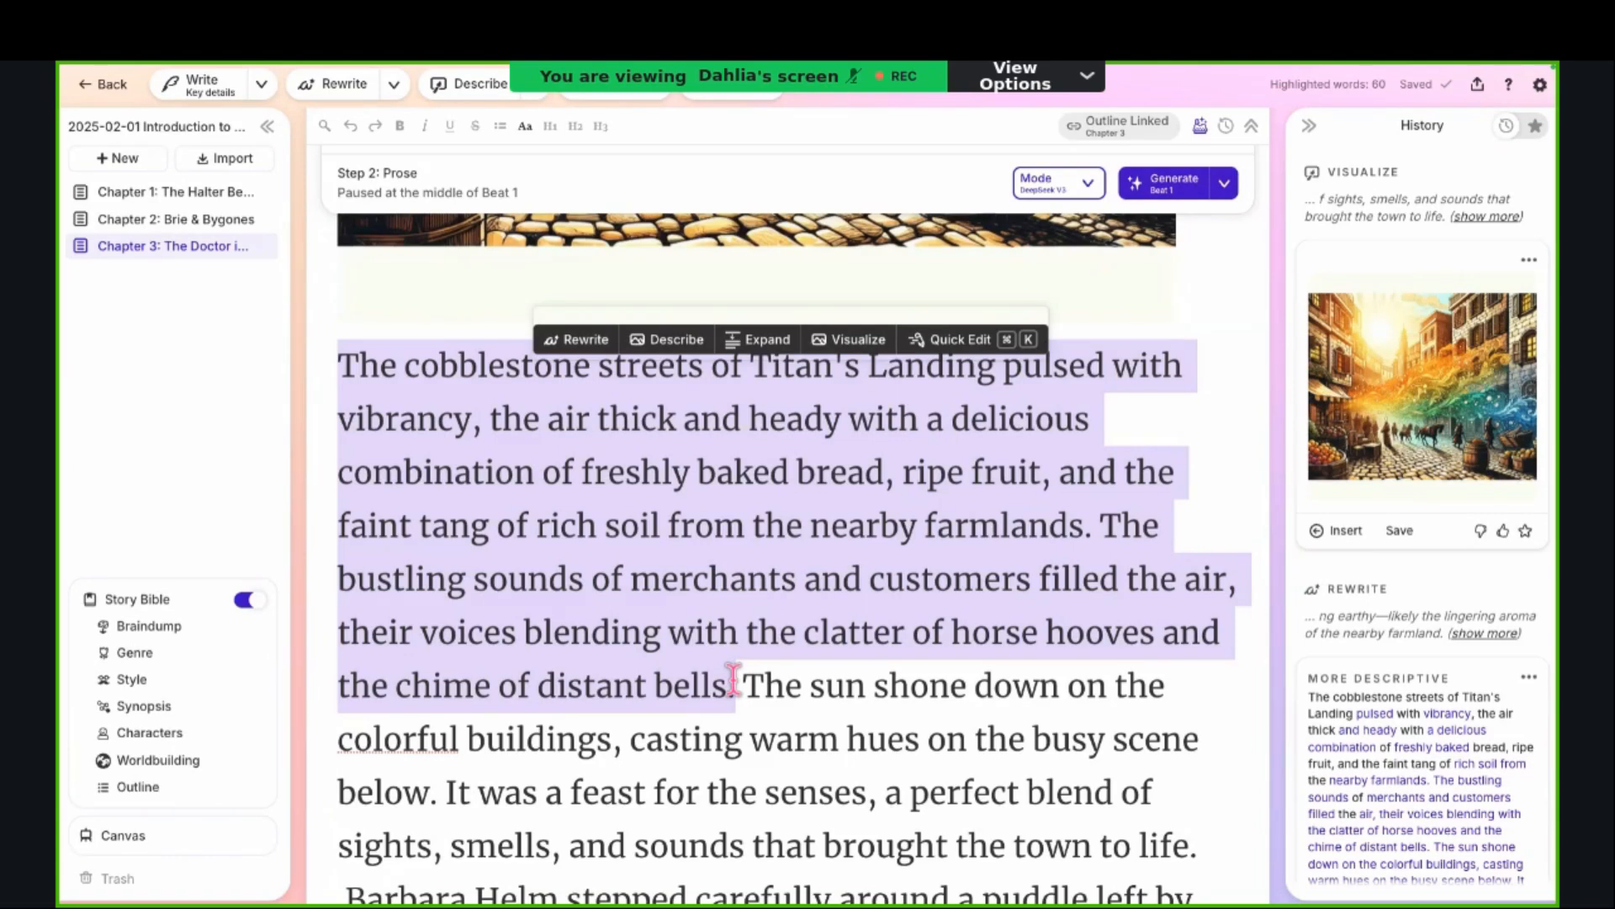
{"action": "left_click", "coordinate": [734, 680]}
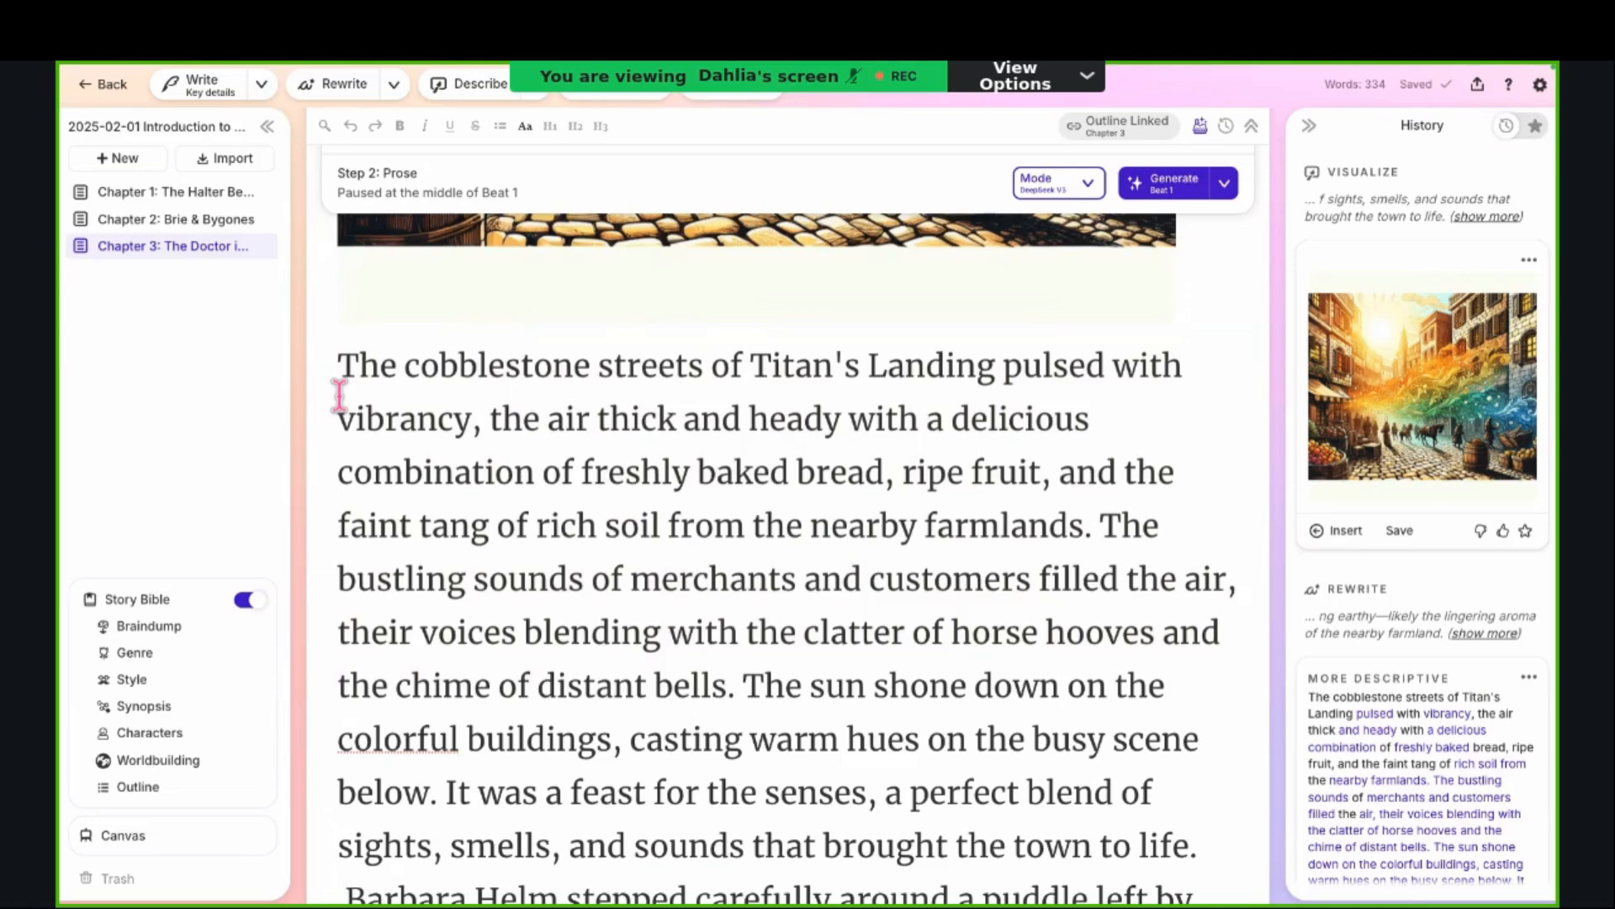
{"action": "left_click_drag", "start_coordinate": [339, 371], "coordinate": [729, 589]}
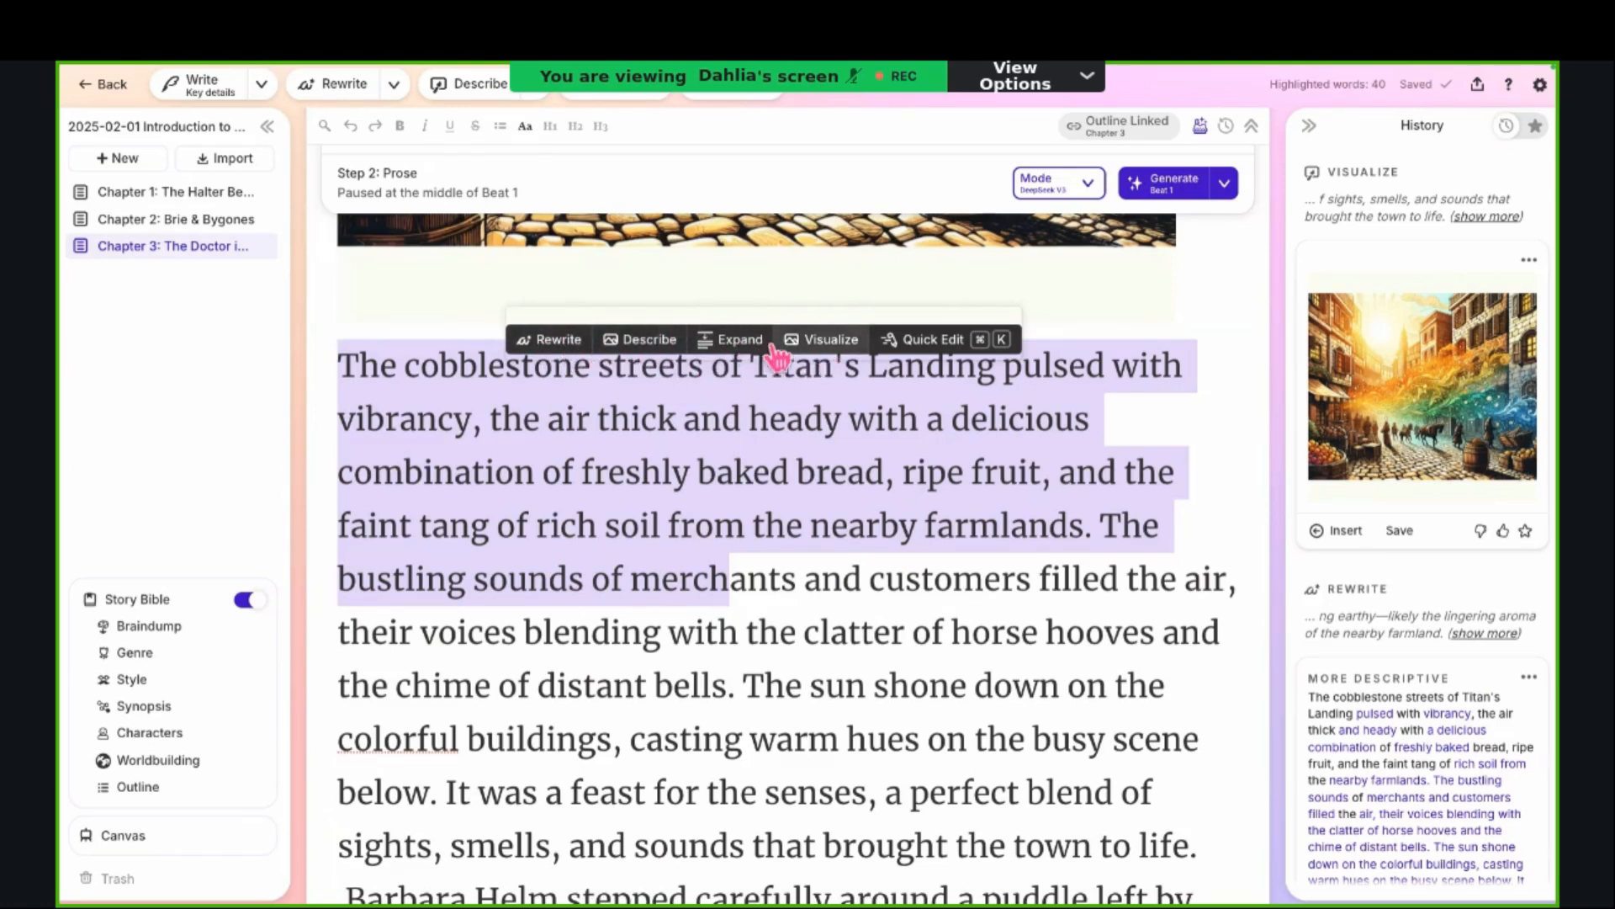
{"action": "left_click", "coordinate": [762, 576]}
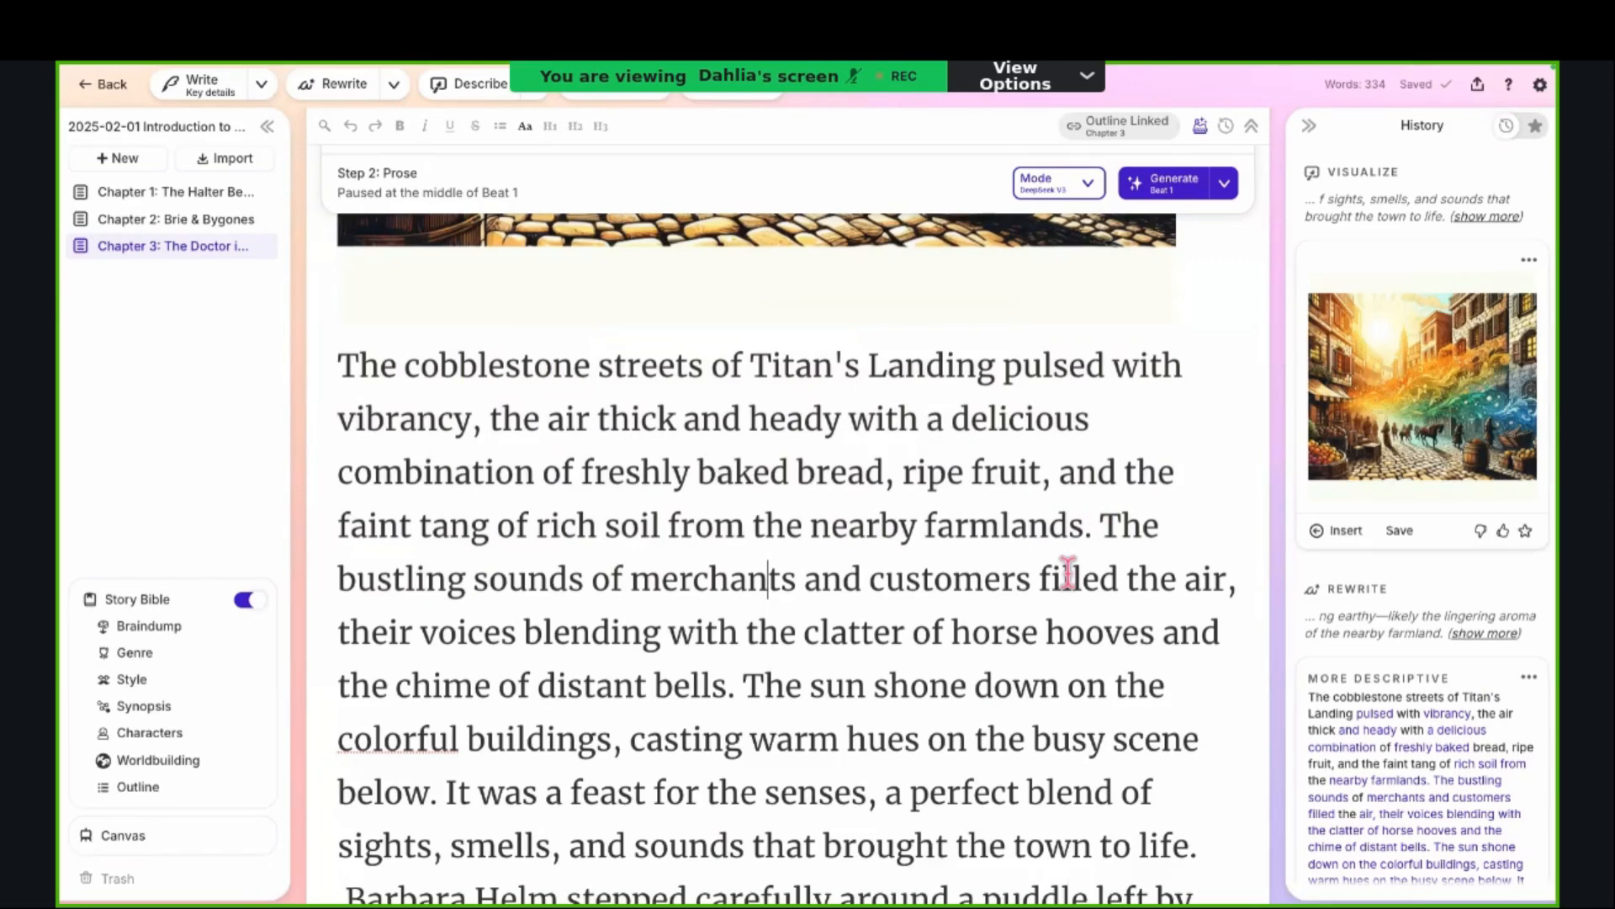
{"action": "scroll", "coordinate": [1015, 660], "scroll_direction": "down", "scroll_amount": 3}
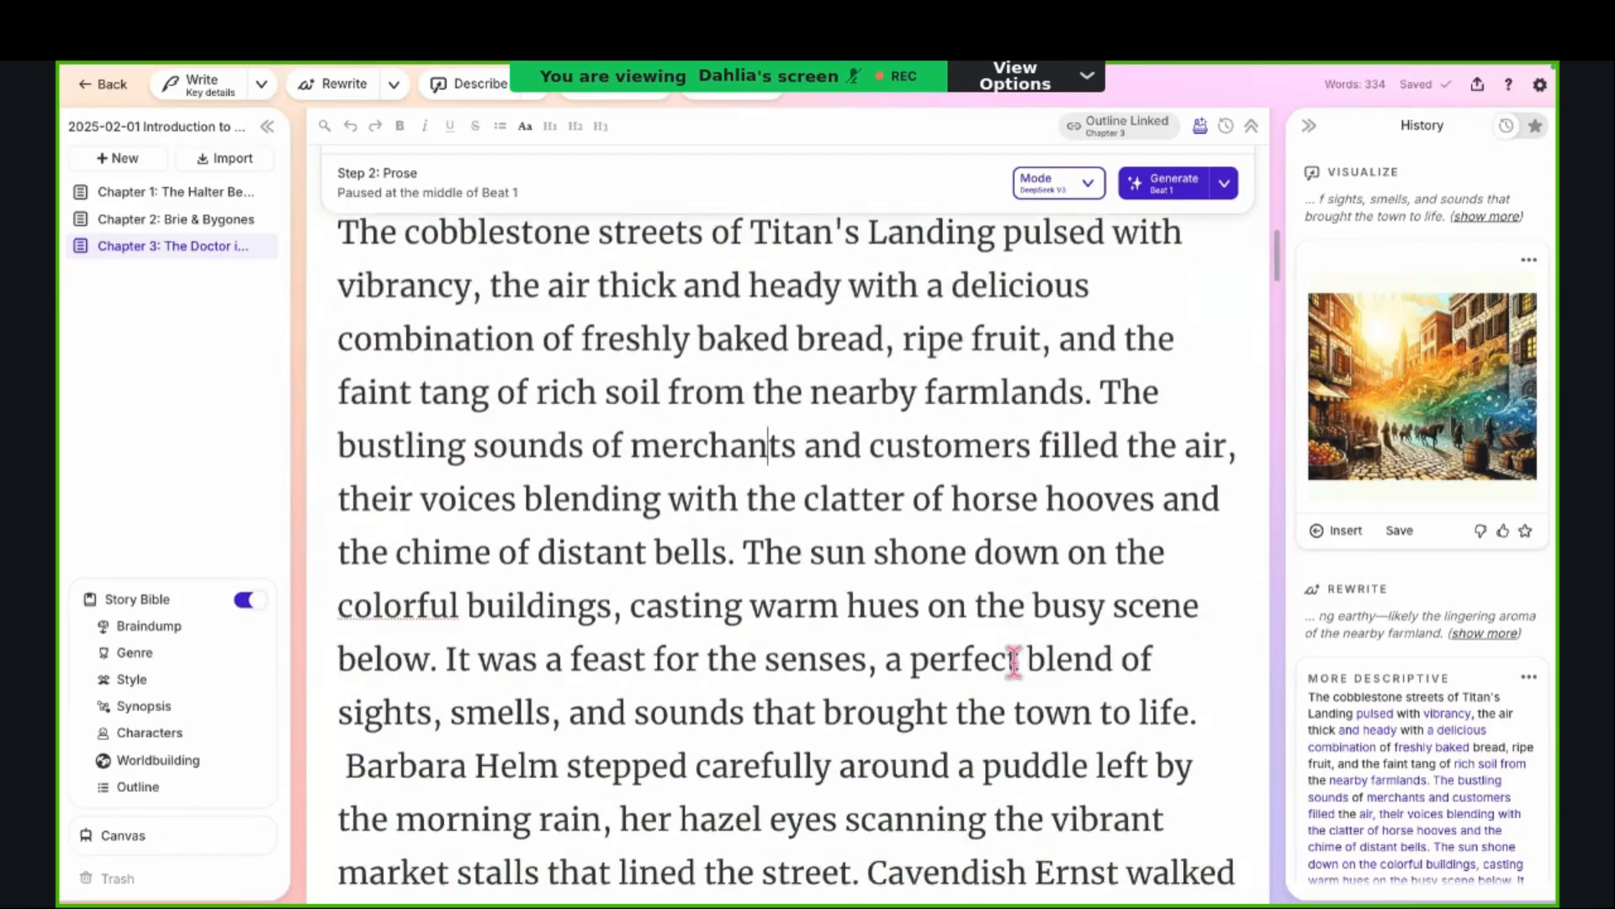
Step: Select the whole passage below the image, from "The cobblestone streets" through "a man who owned the place."
{"action": "scroll", "coordinate": [1015, 660], "scroll_direction": "down", "scroll_amount": 1}
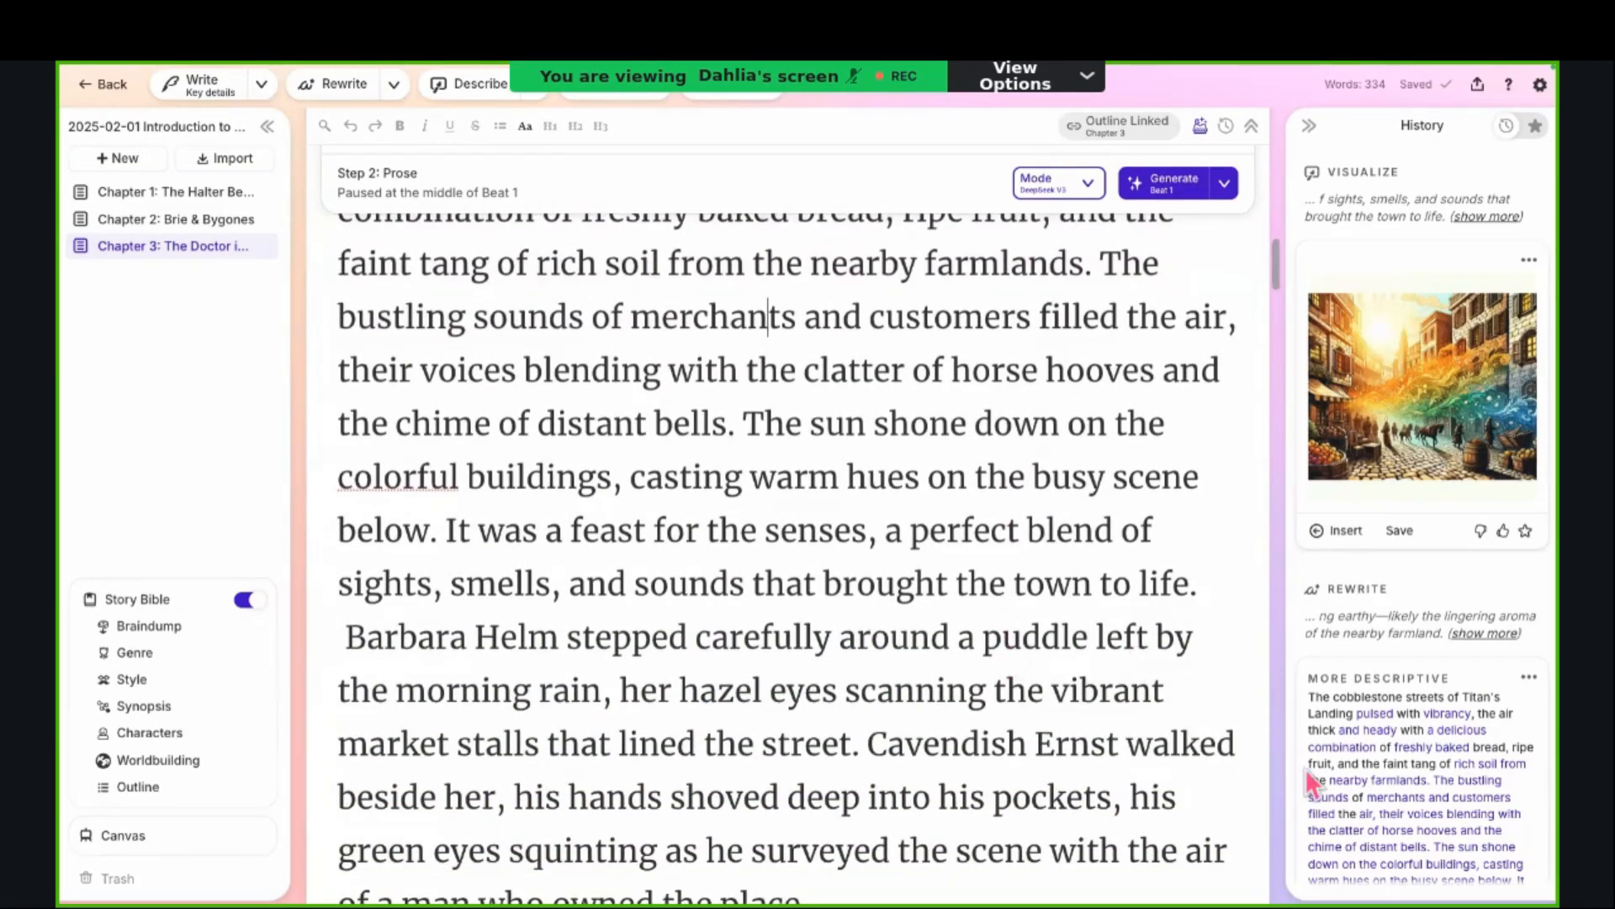
{"action": "scroll", "coordinate": [1395, 769], "scroll_direction": "down", "scroll_amount": 2}
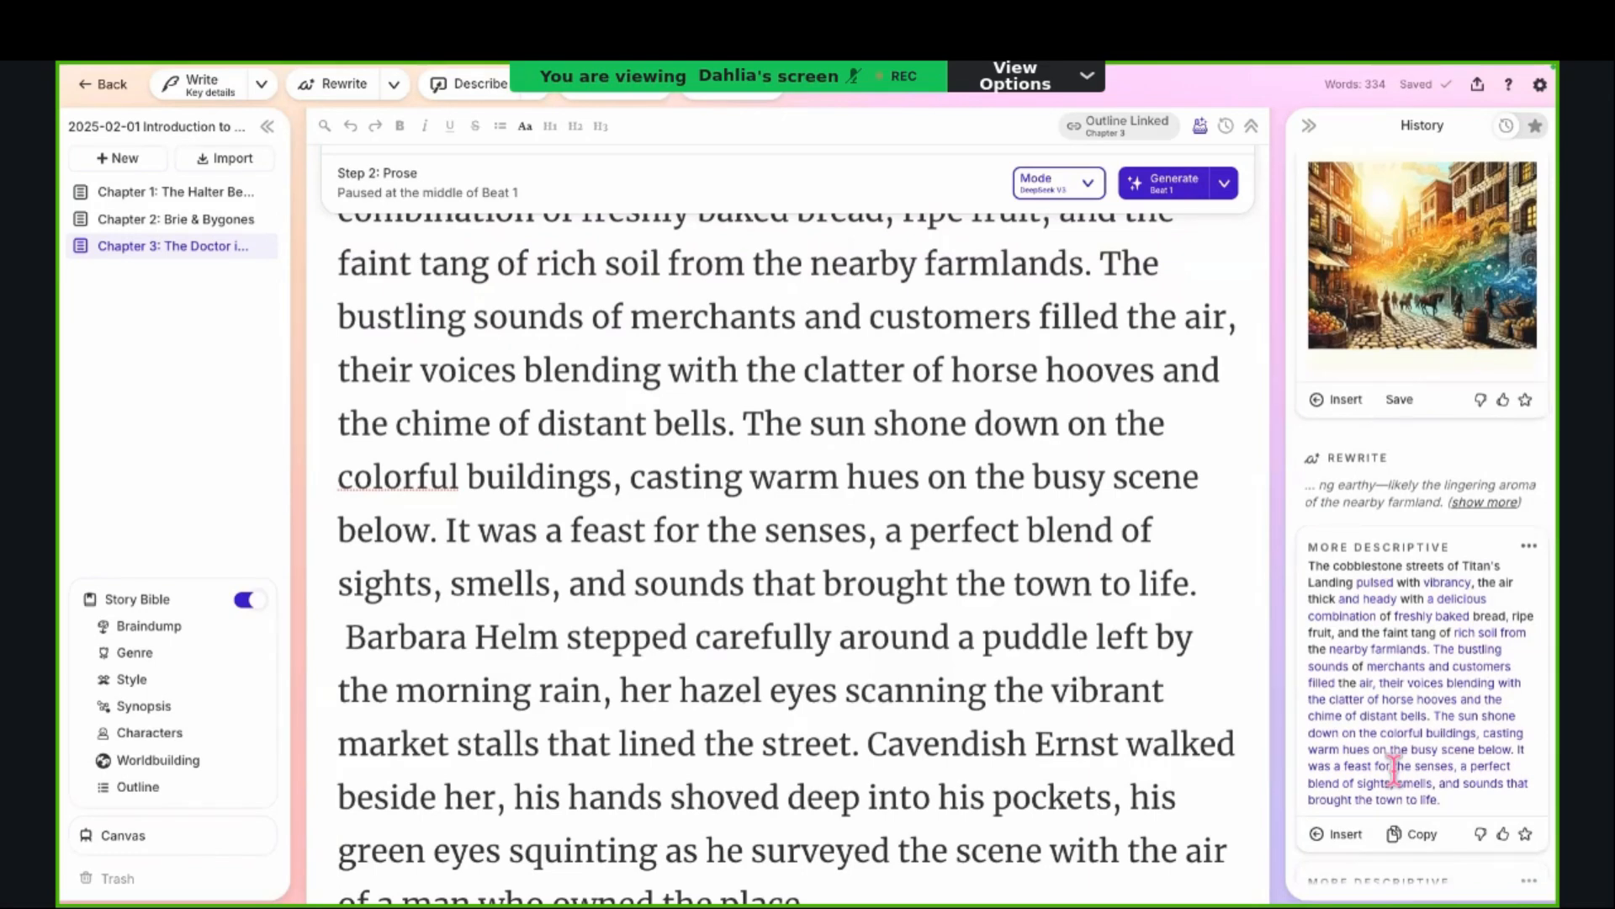
{"action": "scroll", "coordinate": [1395, 773], "scroll_direction": "down", "scroll_amount": 1}
{"action": "scroll", "coordinate": [1002, 793], "scroll_direction": "down", "scroll_amount": 1}
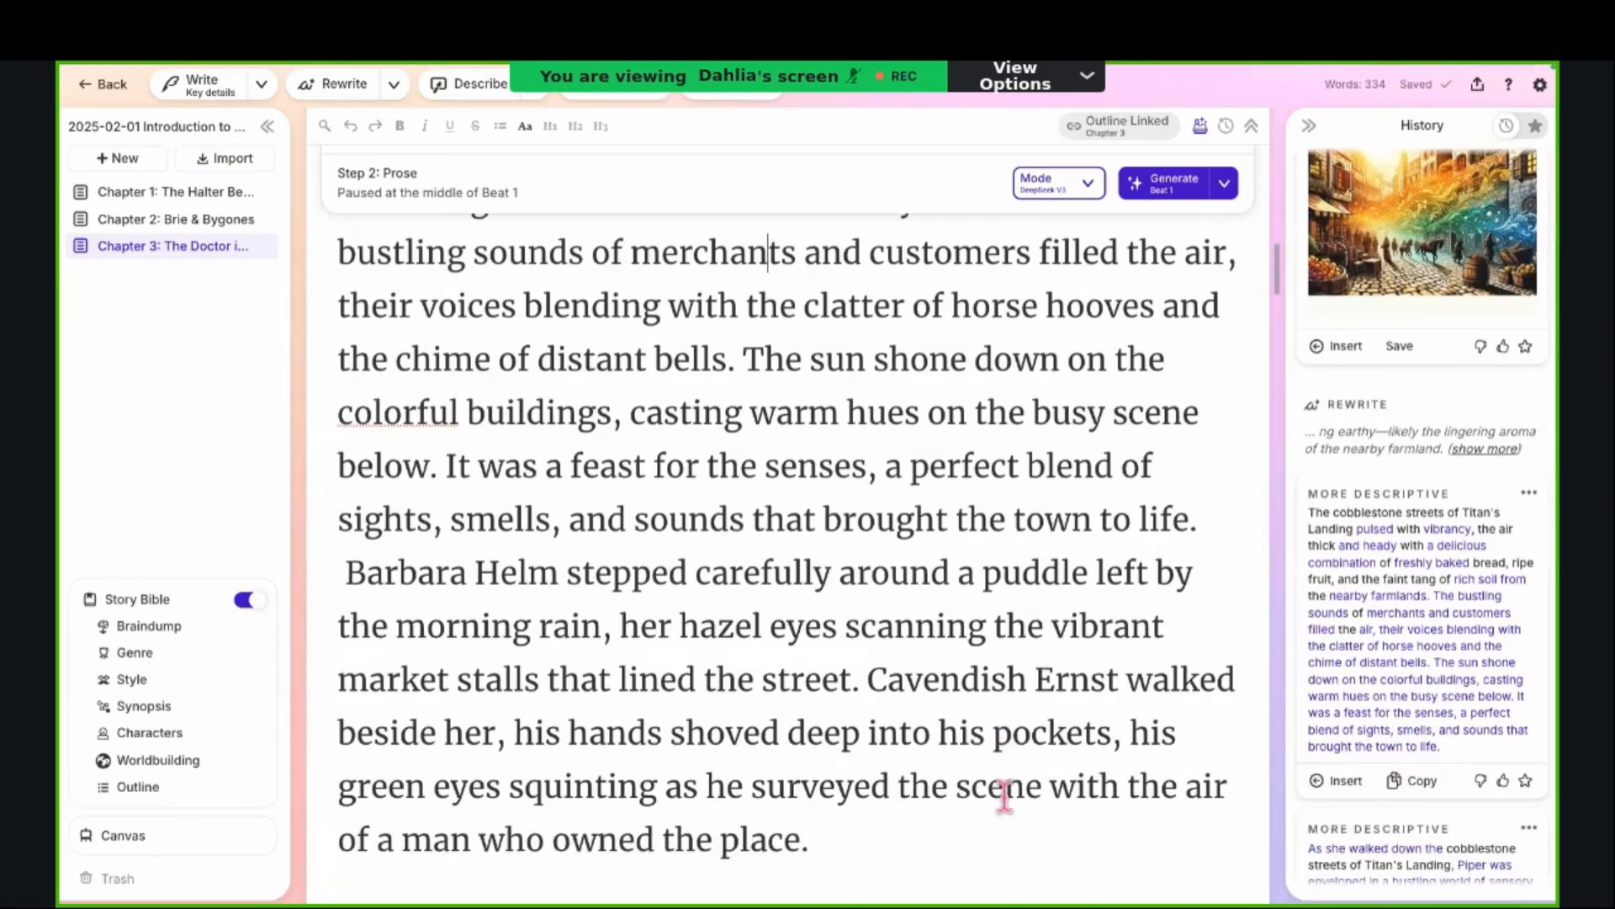
{"action": "left_click_drag", "start_coordinate": [836, 829], "coordinate": [822, 251]}
{"action": "scroll", "coordinate": [823, 251], "scroll_direction": "up", "scroll_amount": 1}
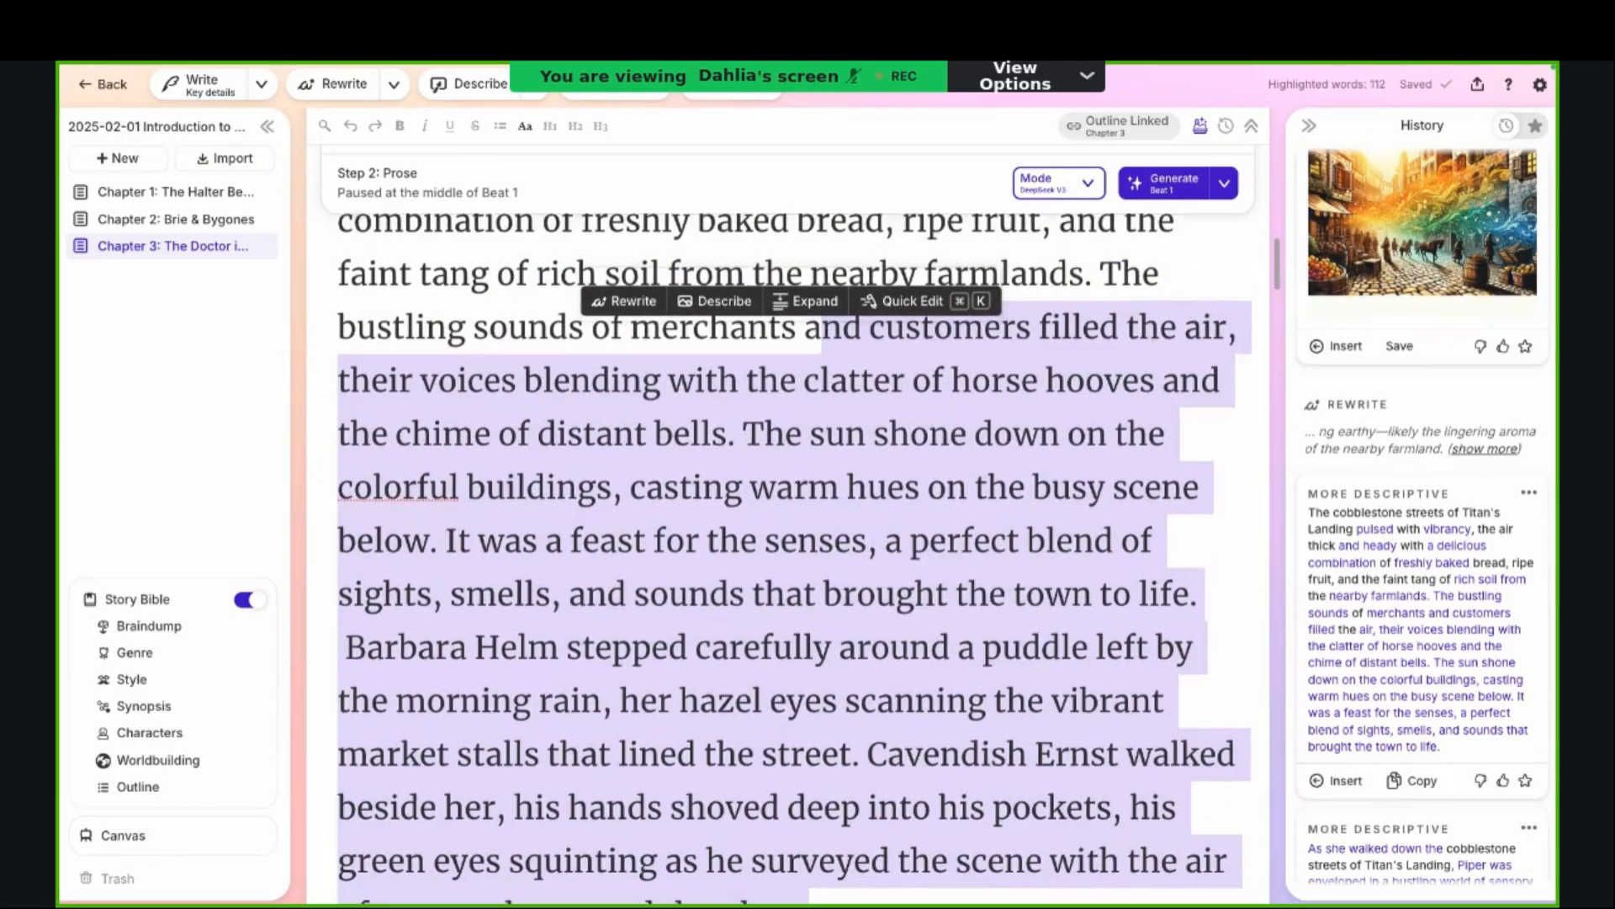
{"action": "left_click_drag", "start_coordinate": [823, 329], "coordinate": [822, 597]}
{"action": "scroll", "coordinate": [821, 596], "scroll_direction": "up", "scroll_amount": 8}
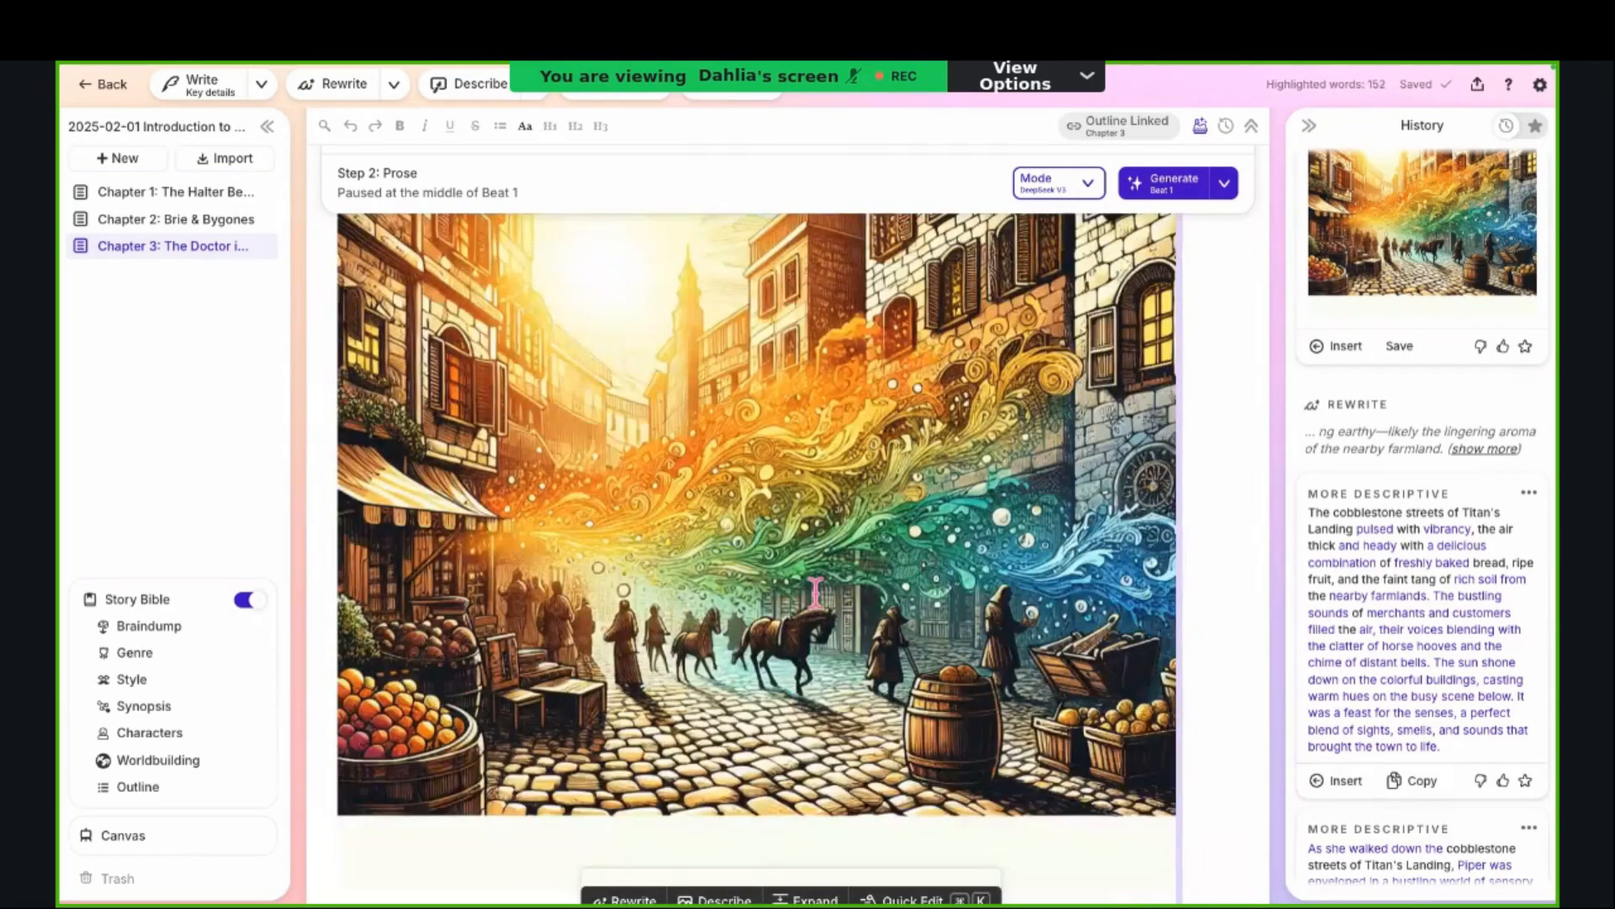
{"action": "scroll", "coordinate": [925, 532], "scroll_direction": "down", "scroll_amount": 4}
{"action": "scroll", "coordinate": [926, 505], "scroll_direction": "down", "scroll_amount": 1}
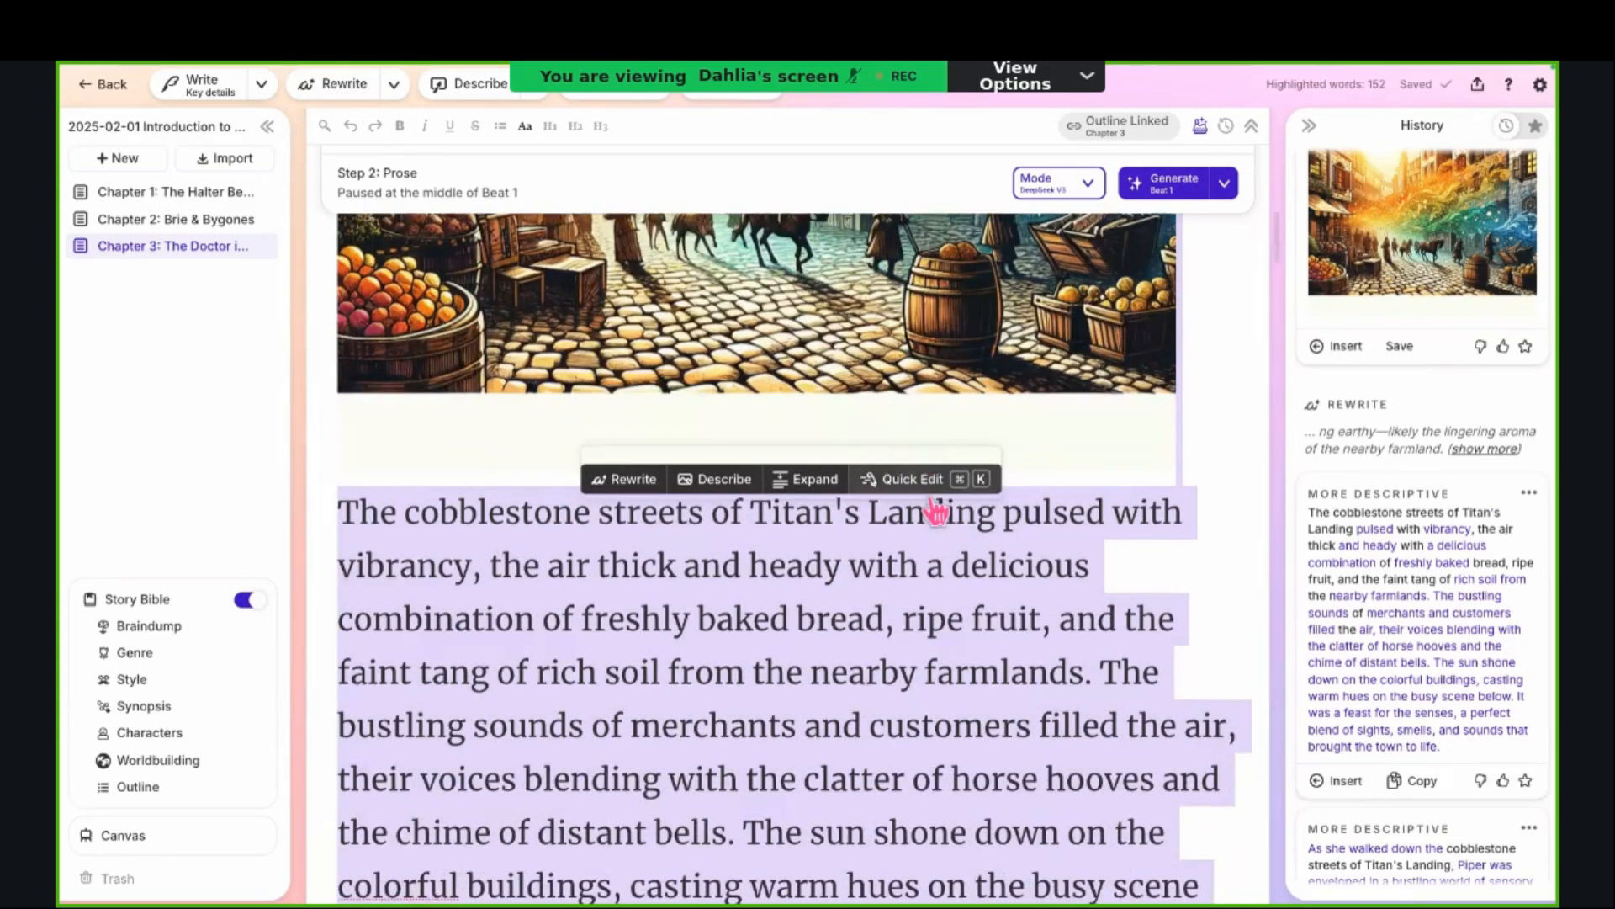
Step: Run a Quick Edit on the selected passage with the instruction "Make this passage more concise"
{"action": "left_click", "coordinate": [932, 500]}
{"action": "type", "text": "Make this "}
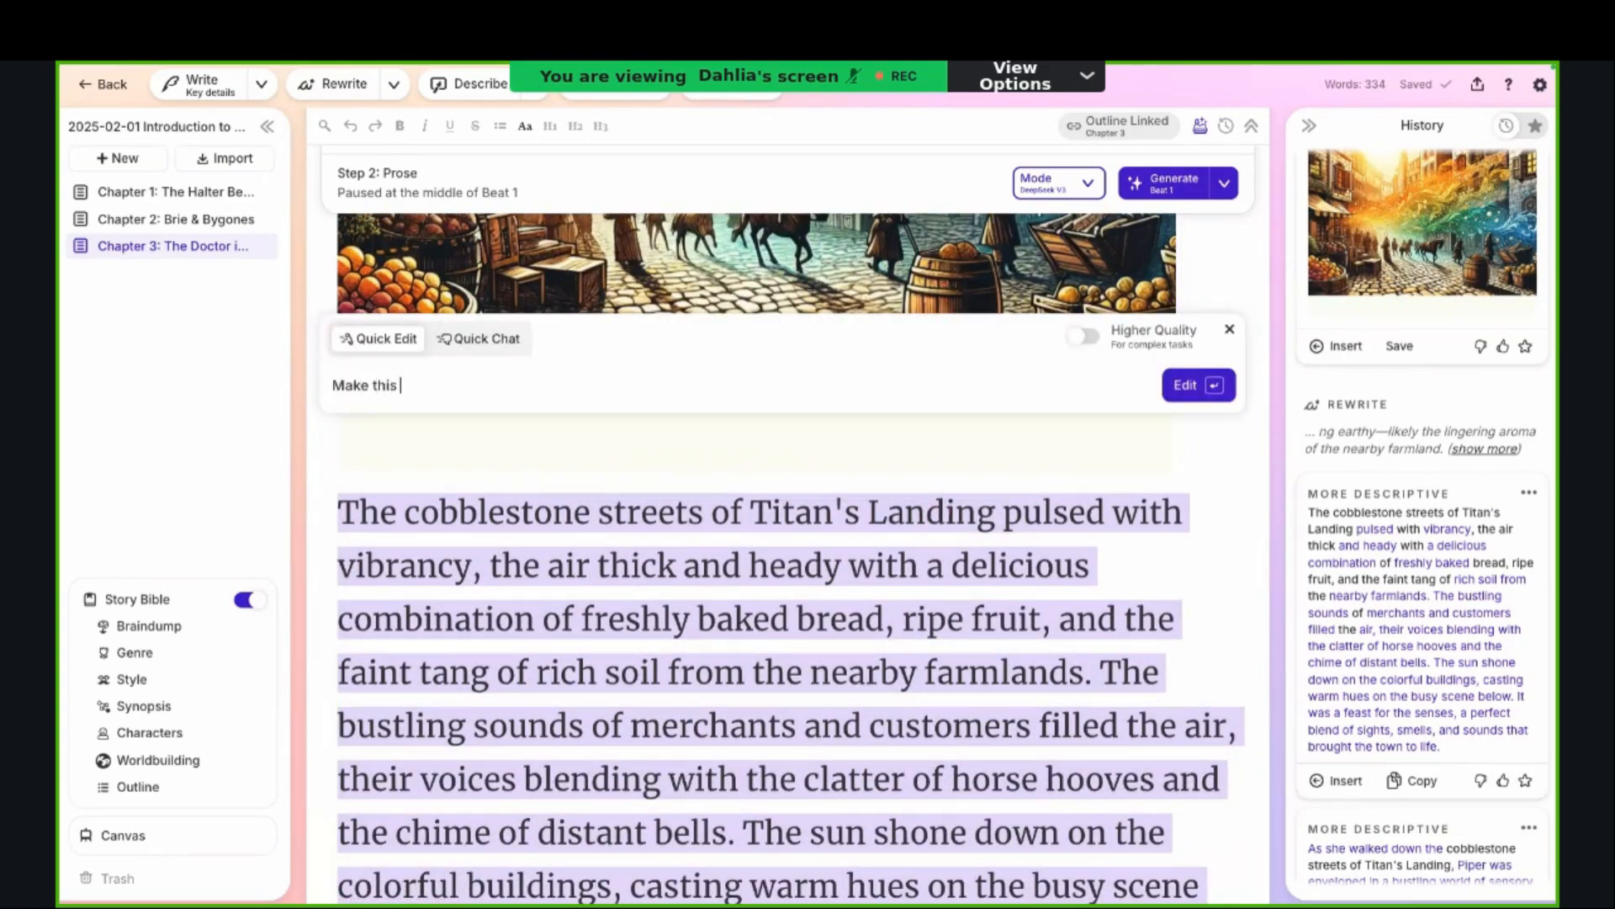
{"action": "type", "text": "passage more concise"}
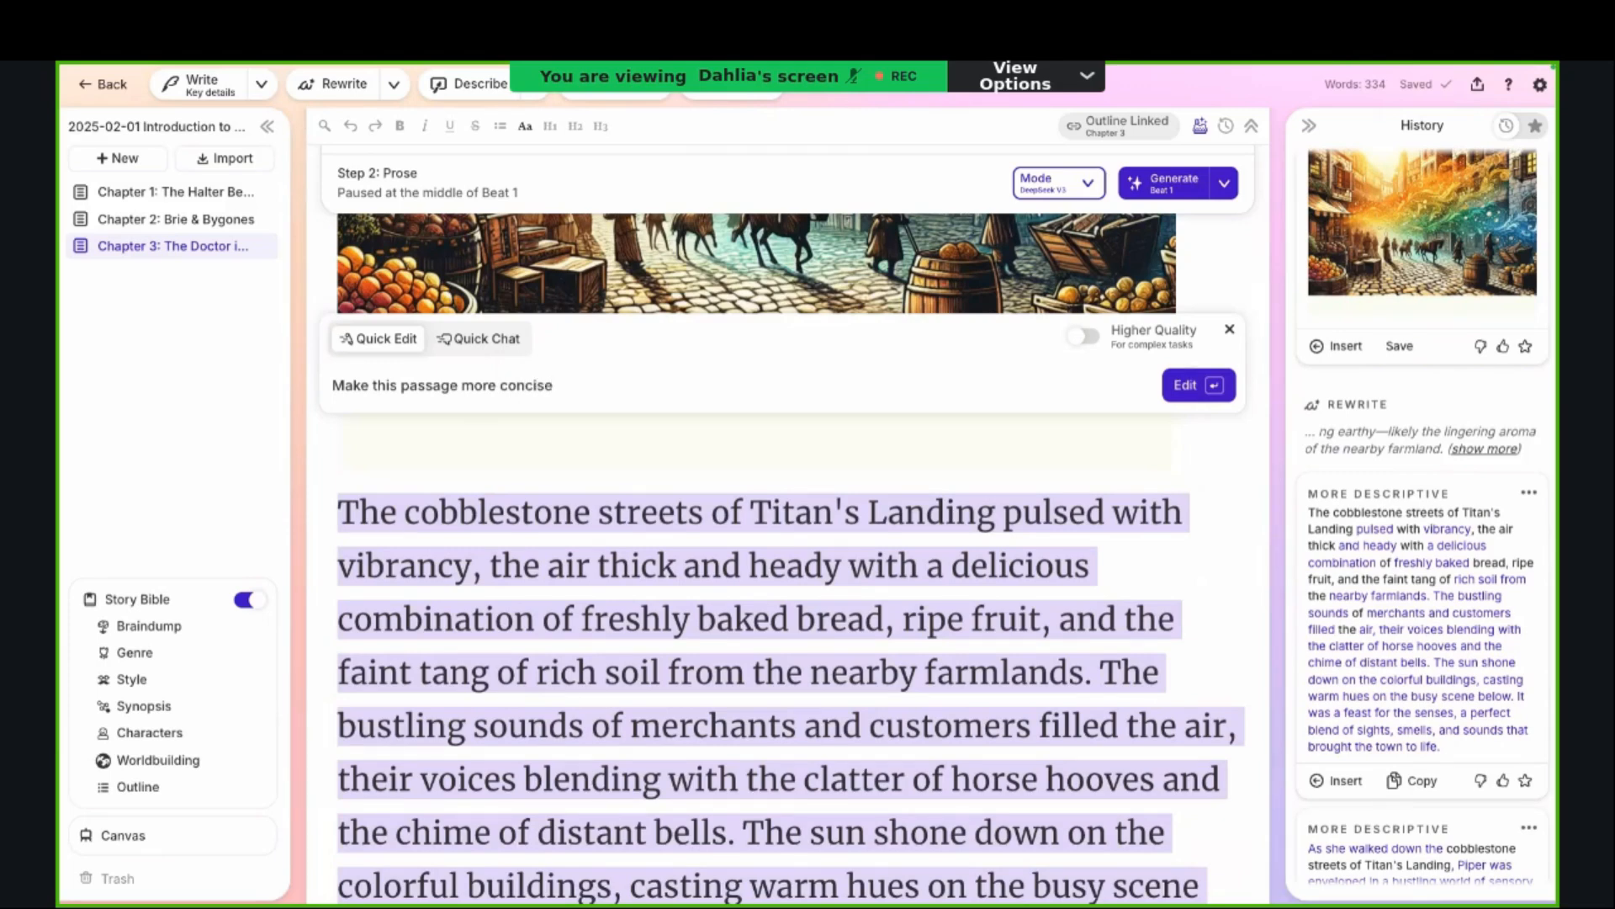
{"action": "key", "text": "Return"}
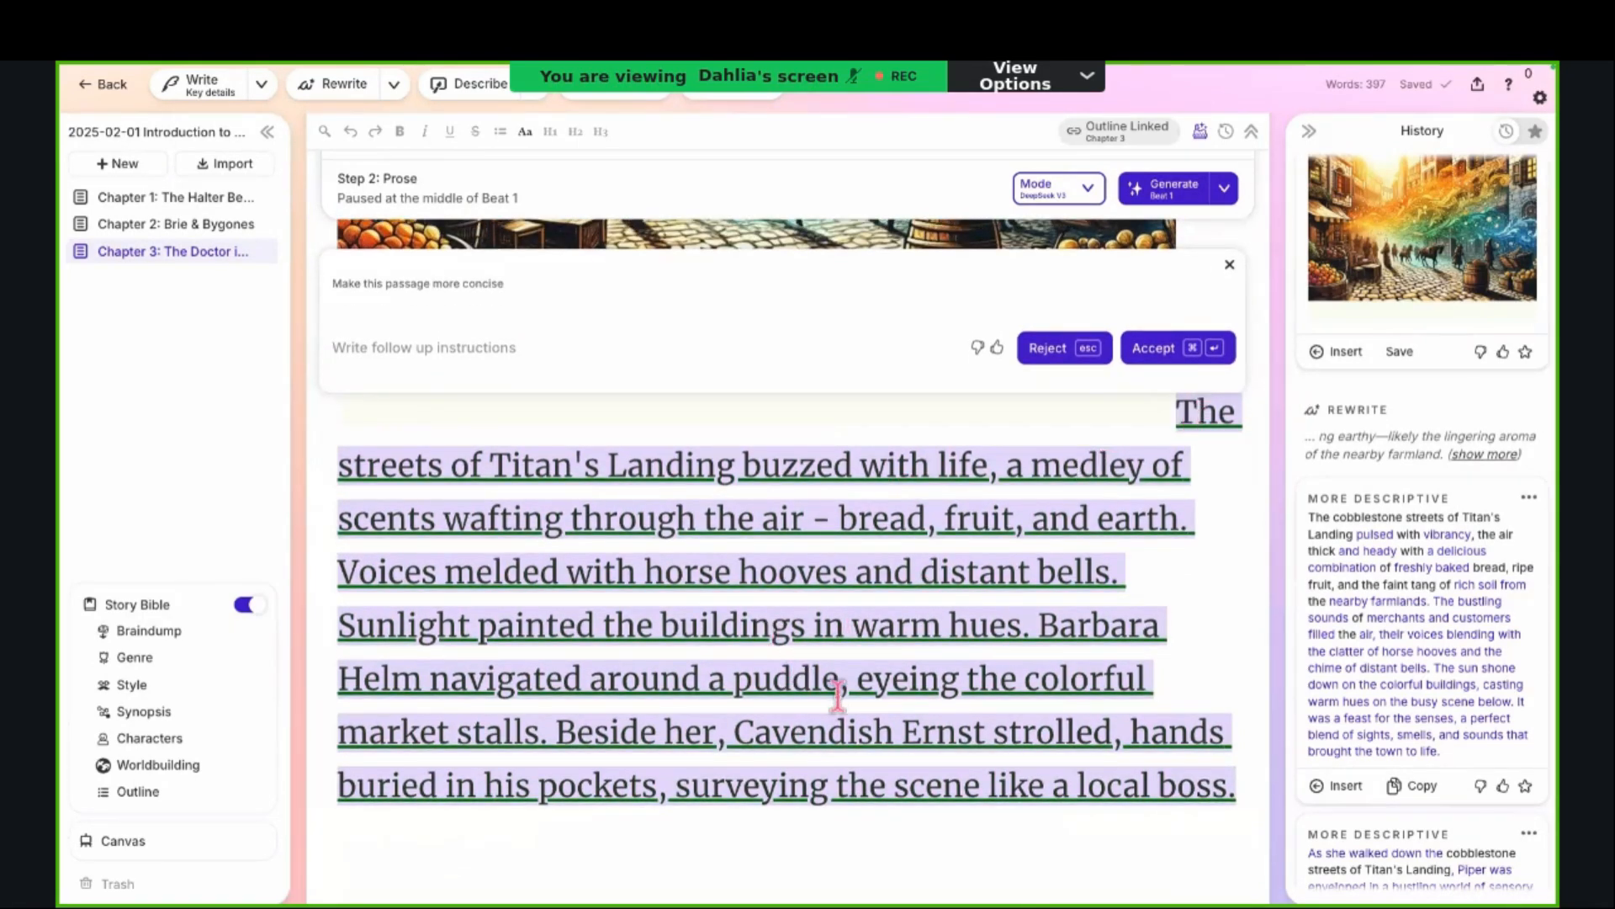
Step: Compare the proposed concise version with the struck-through original, and accept the Quick Edit
{"action": "scroll", "coordinate": [783, 833], "scroll_direction": "down", "scroll_amount": 2}
{"action": "scroll", "coordinate": [782, 833], "scroll_direction": "down", "scroll_amount": 5}
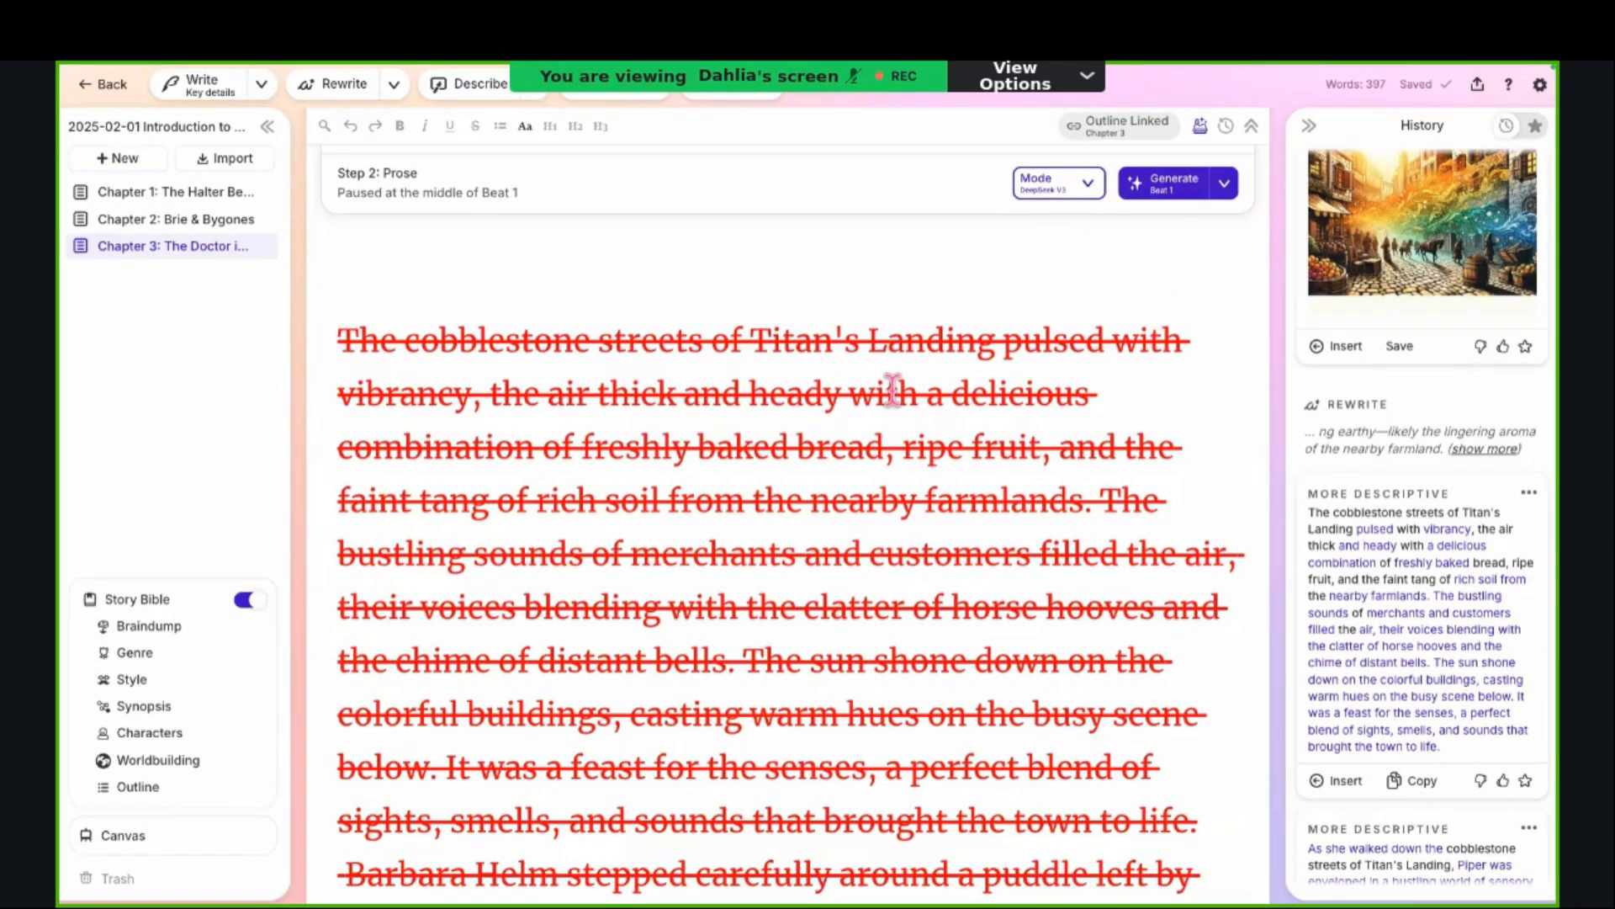
{"action": "scroll", "coordinate": [811, 541], "scroll_direction": "down", "scroll_amount": 5}
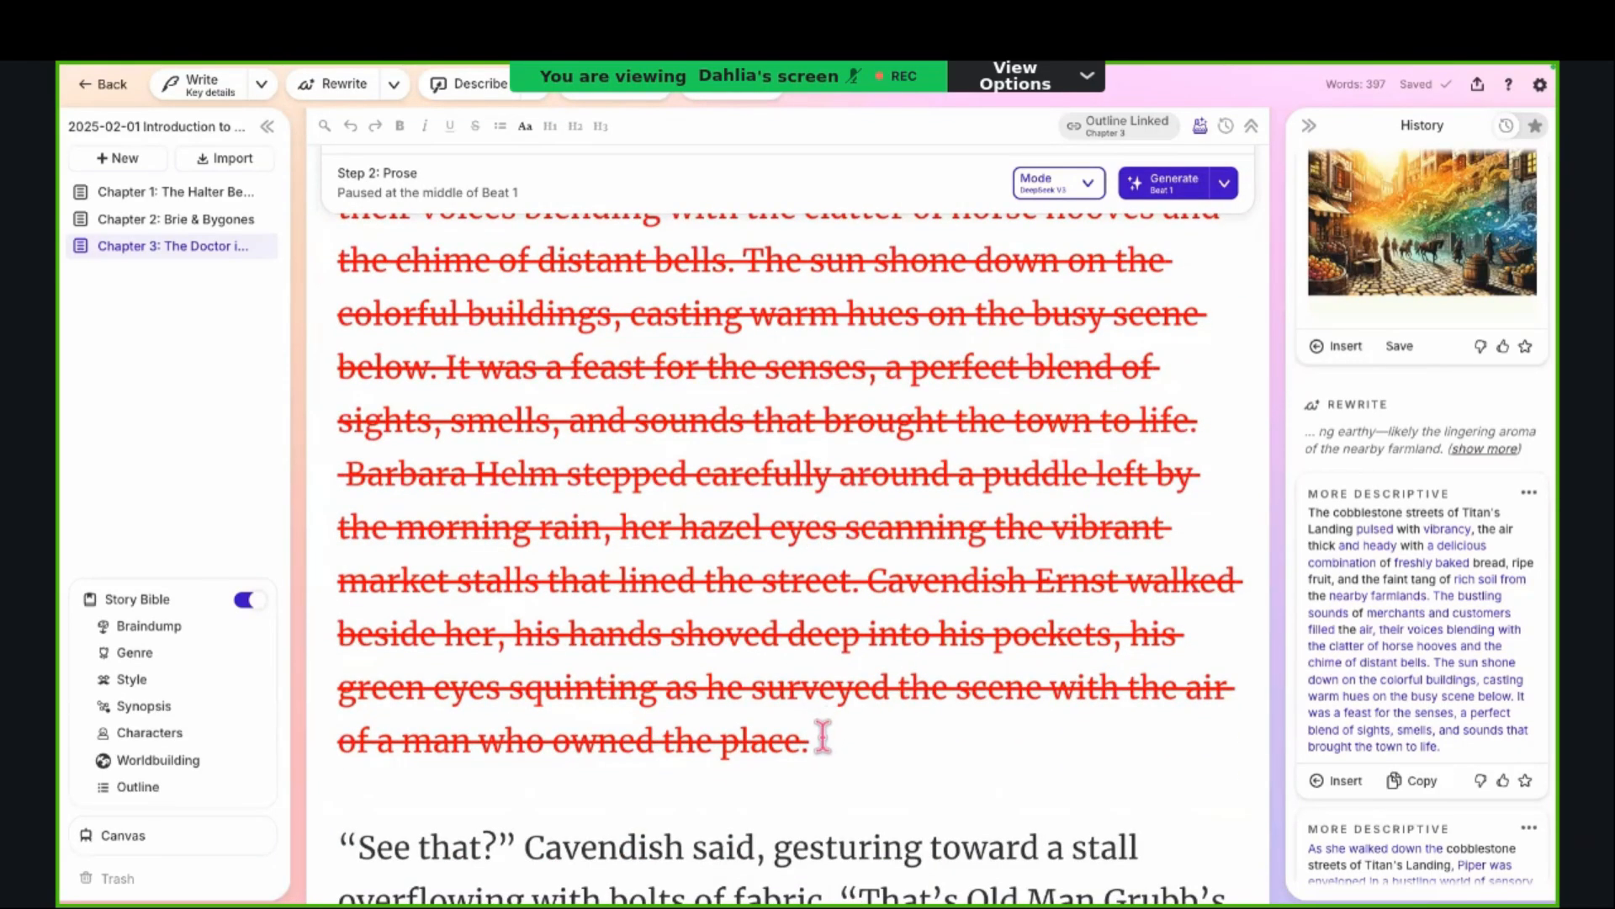
{"action": "scroll", "coordinate": [823, 737], "scroll_direction": "up", "scroll_amount": 1}
{"action": "scroll", "coordinate": [823, 736], "scroll_direction": "up", "scroll_amount": 10}
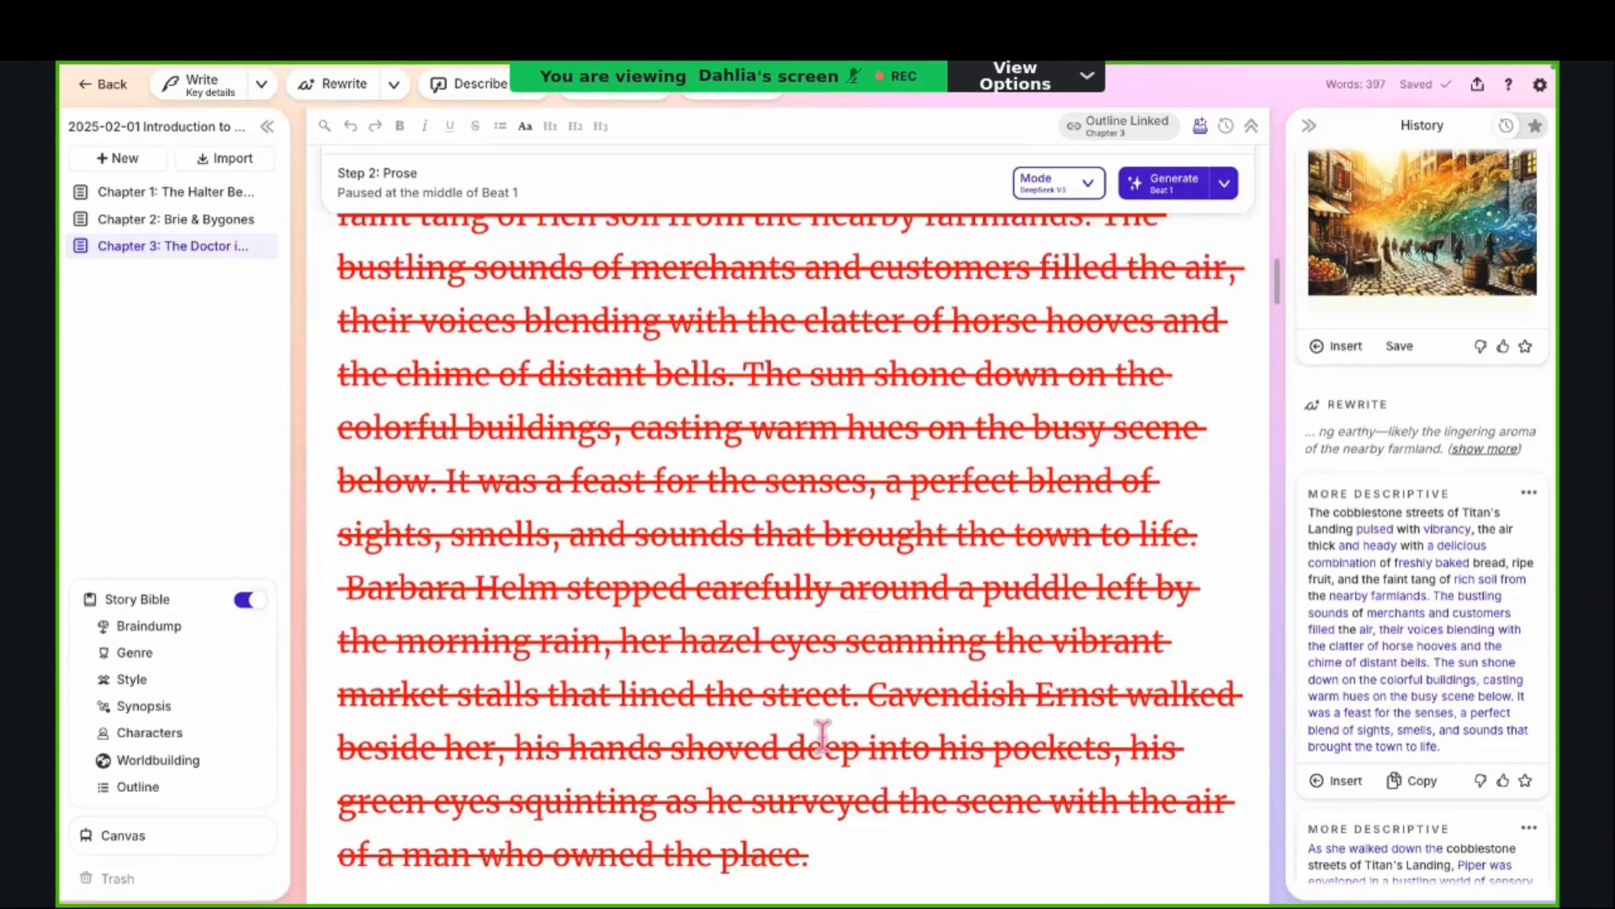
{"action": "scroll", "coordinate": [823, 737], "scroll_direction": "up", "scroll_amount": 3}
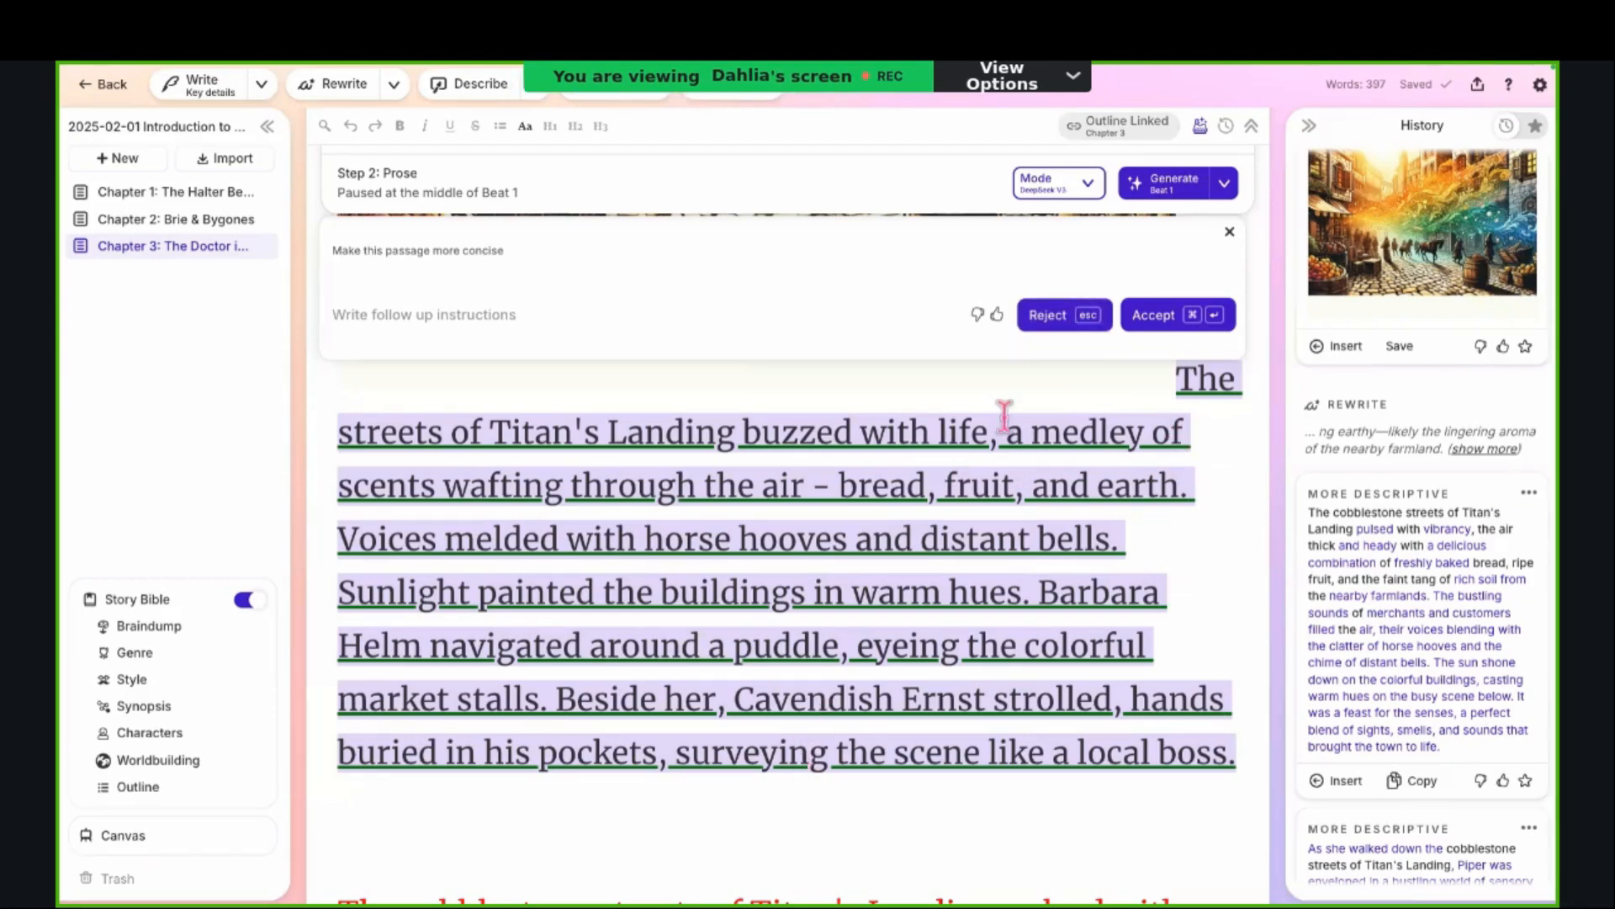
{"action": "left_click", "coordinate": [1156, 319]}
{"action": "scroll", "coordinate": [1066, 671], "scroll_direction": "down", "scroll_amount": 1}
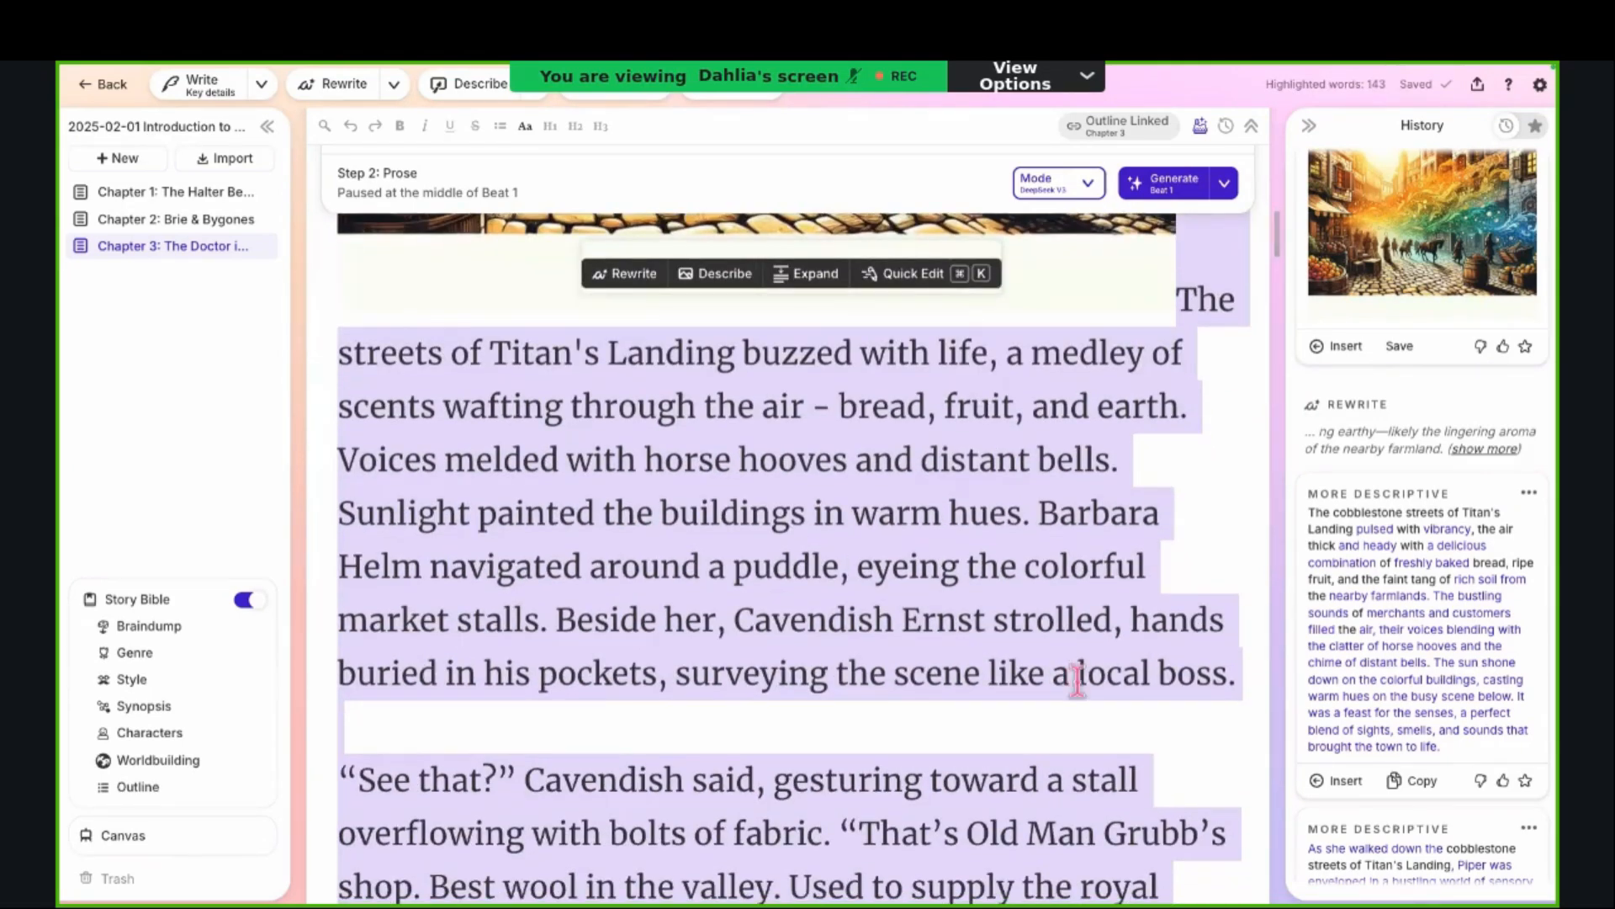
{"action": "left_click", "coordinate": [1144, 679]}
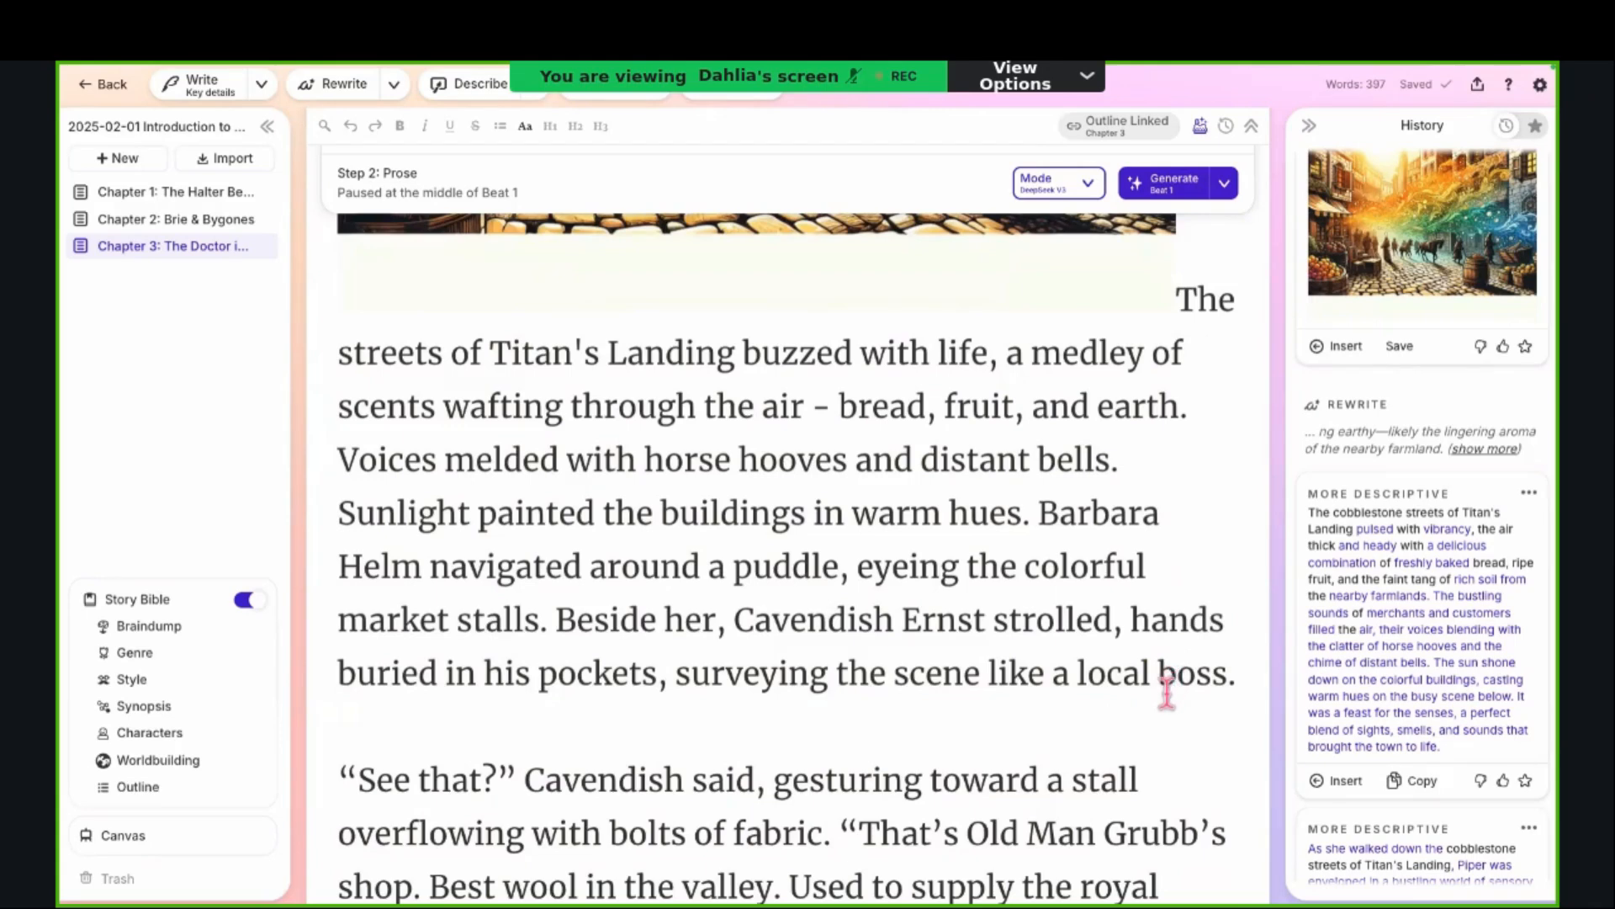
Step: Undo the accepted Quick Edit, review the marked-up versions, and place the cursor on the blank line below the struck-through original
{"action": "left_click", "coordinate": [351, 126]}
{"action": "scroll", "coordinate": [516, 508], "scroll_direction": "down", "scroll_amount": 10}
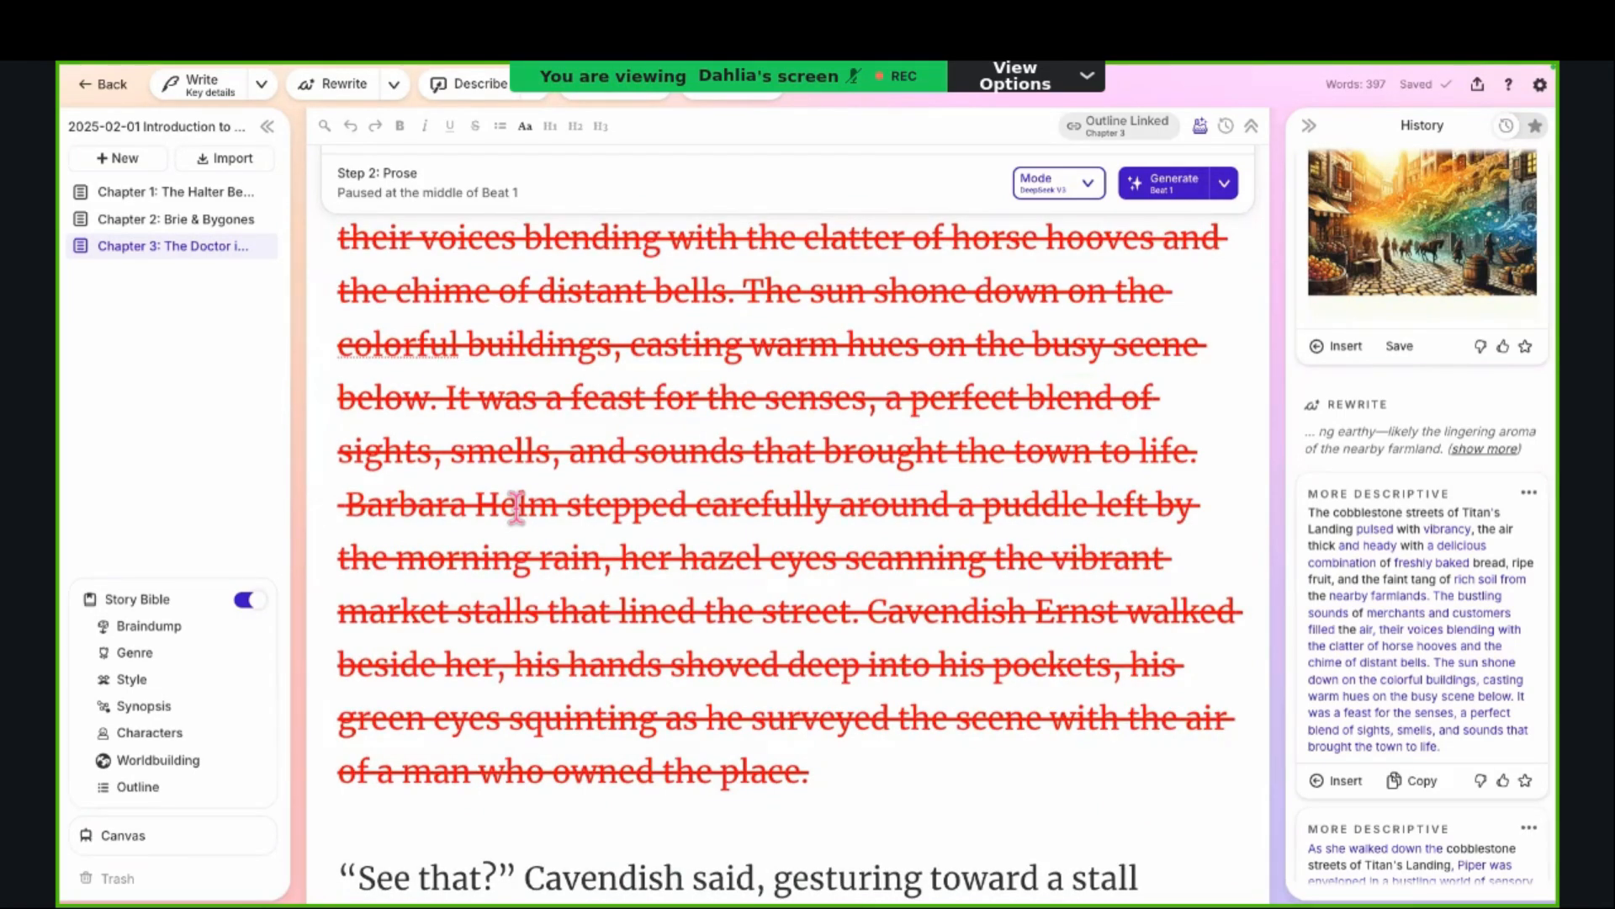
{"action": "scroll", "coordinate": [516, 507], "scroll_direction": "up", "scroll_amount": 12}
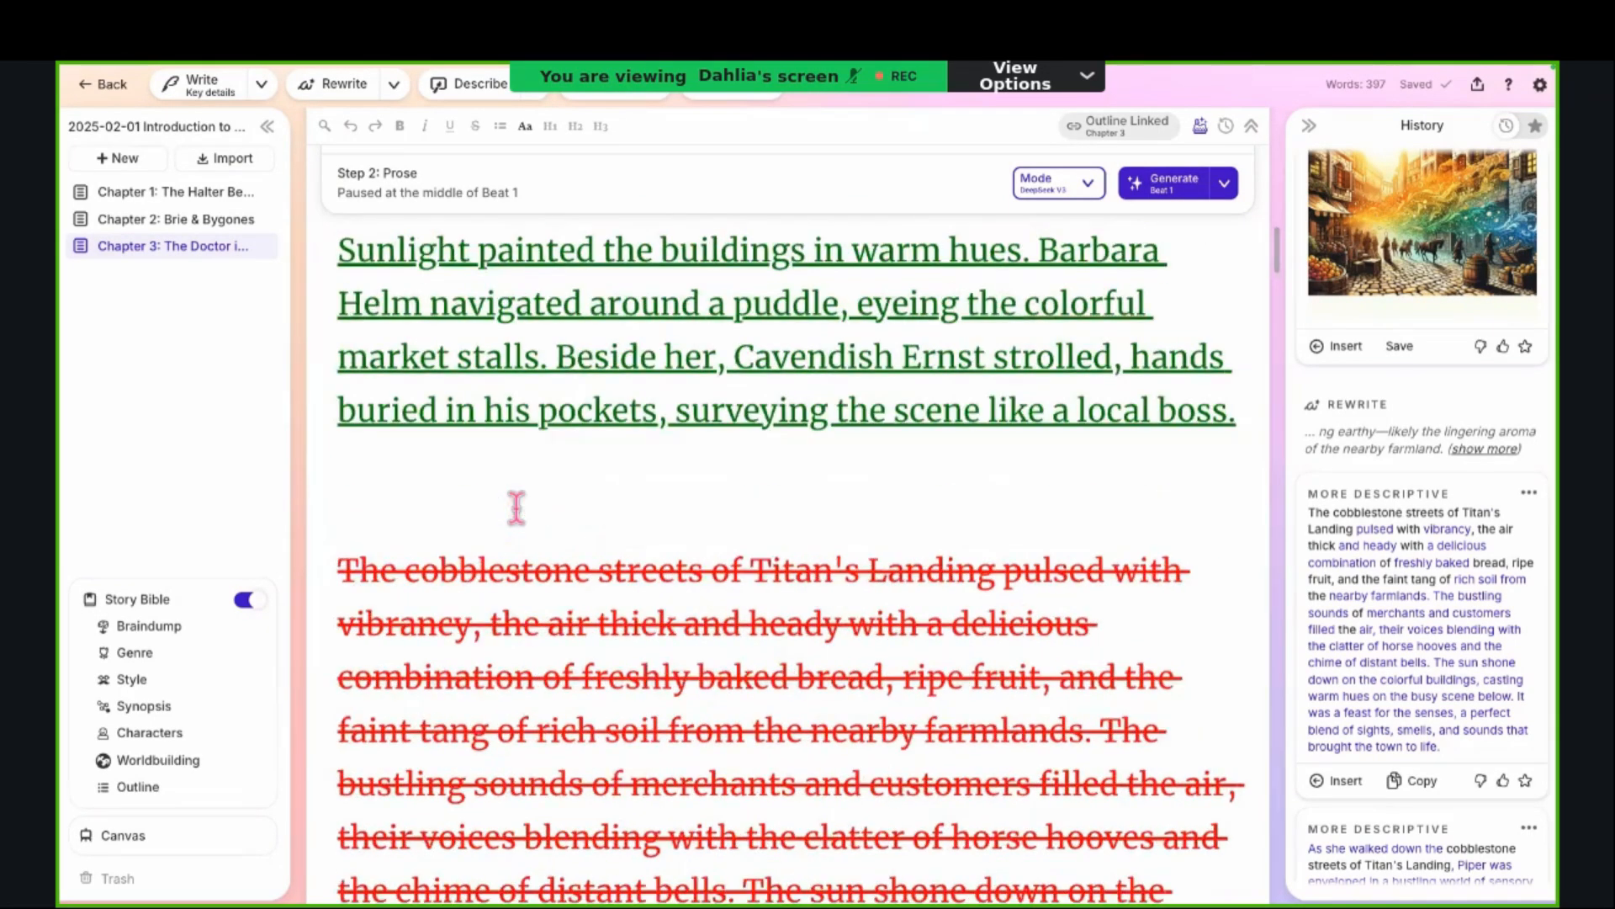
{"action": "scroll", "coordinate": [681, 518], "scroll_direction": "up", "scroll_amount": 1}
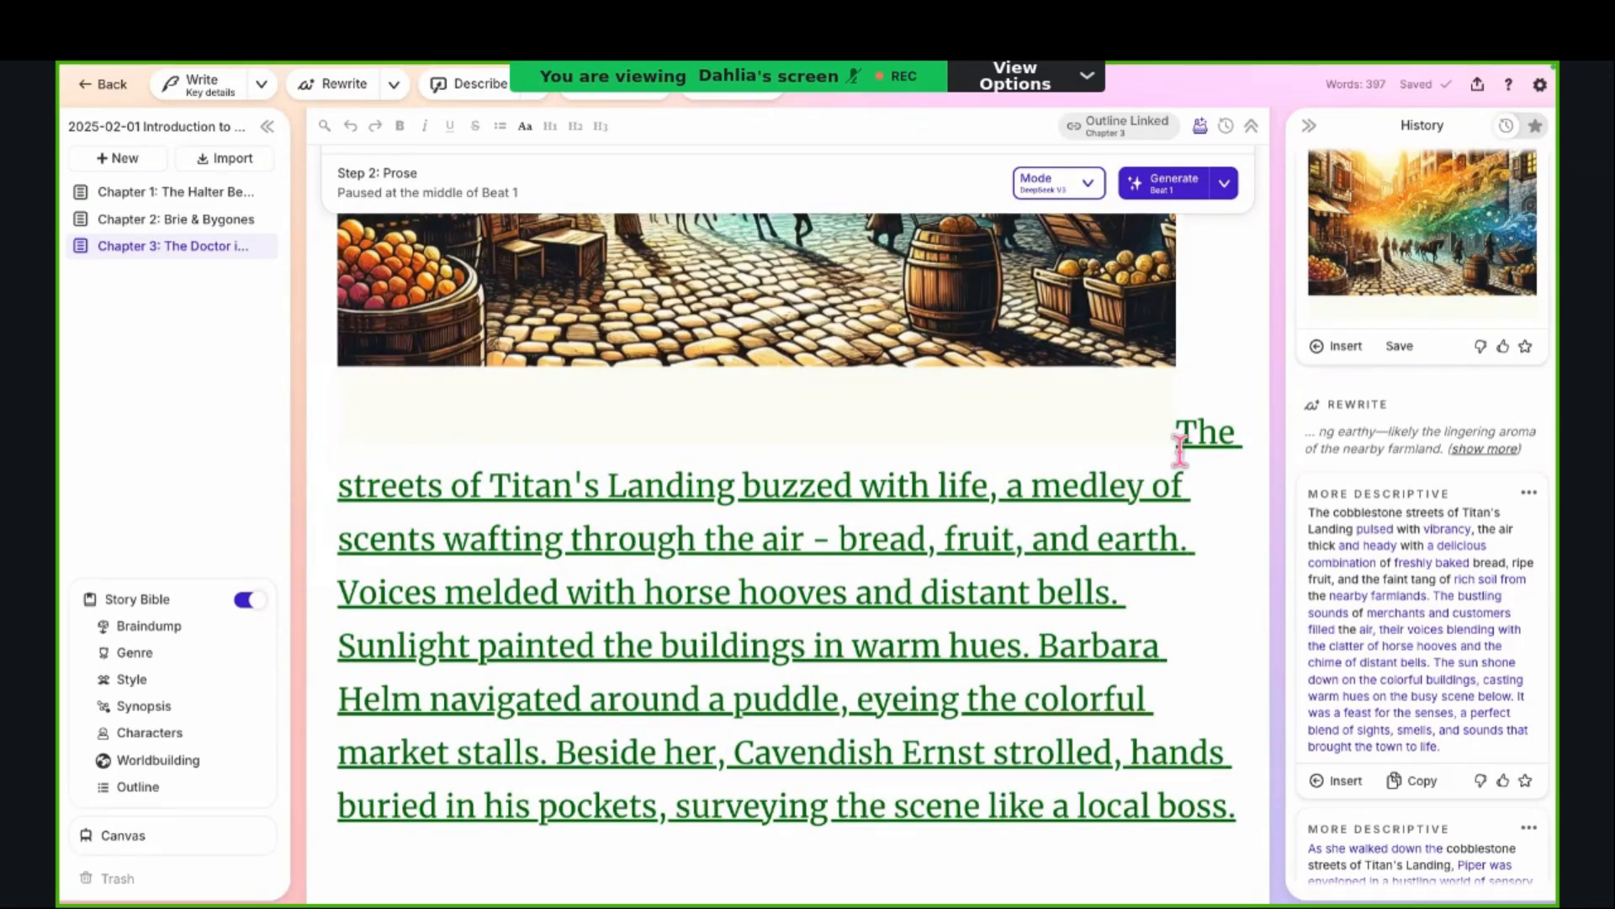
{"action": "scroll", "coordinate": [1181, 450], "scroll_direction": "down", "scroll_amount": 7}
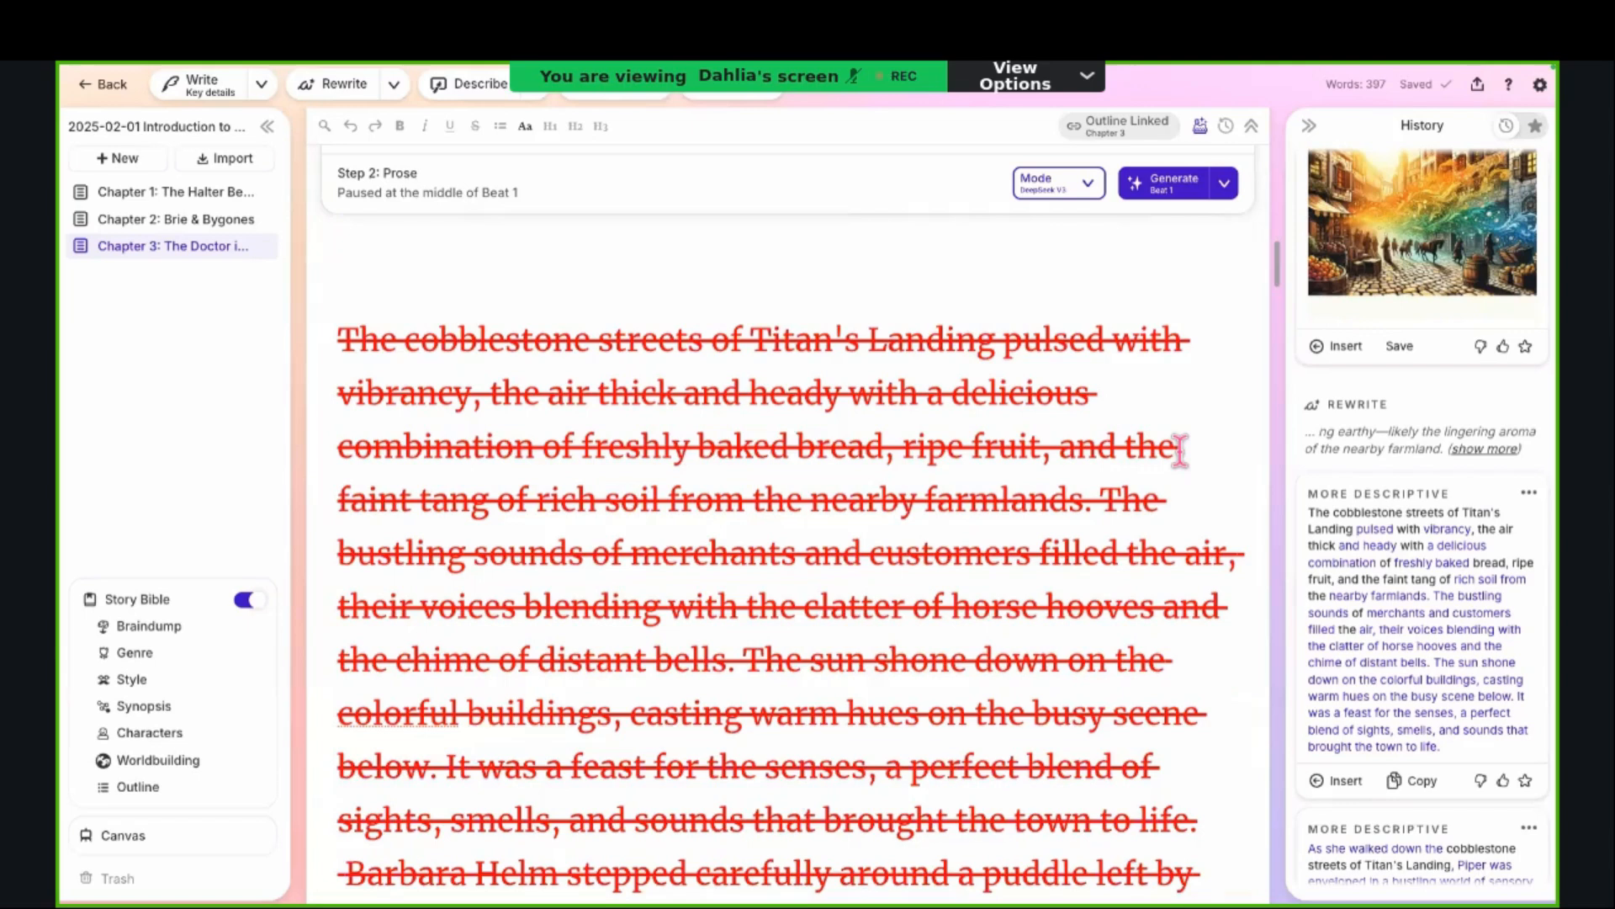
{"action": "scroll", "coordinate": [1180, 450], "scroll_direction": "down", "scroll_amount": 9}
{"action": "left_click", "coordinate": [834, 625]}
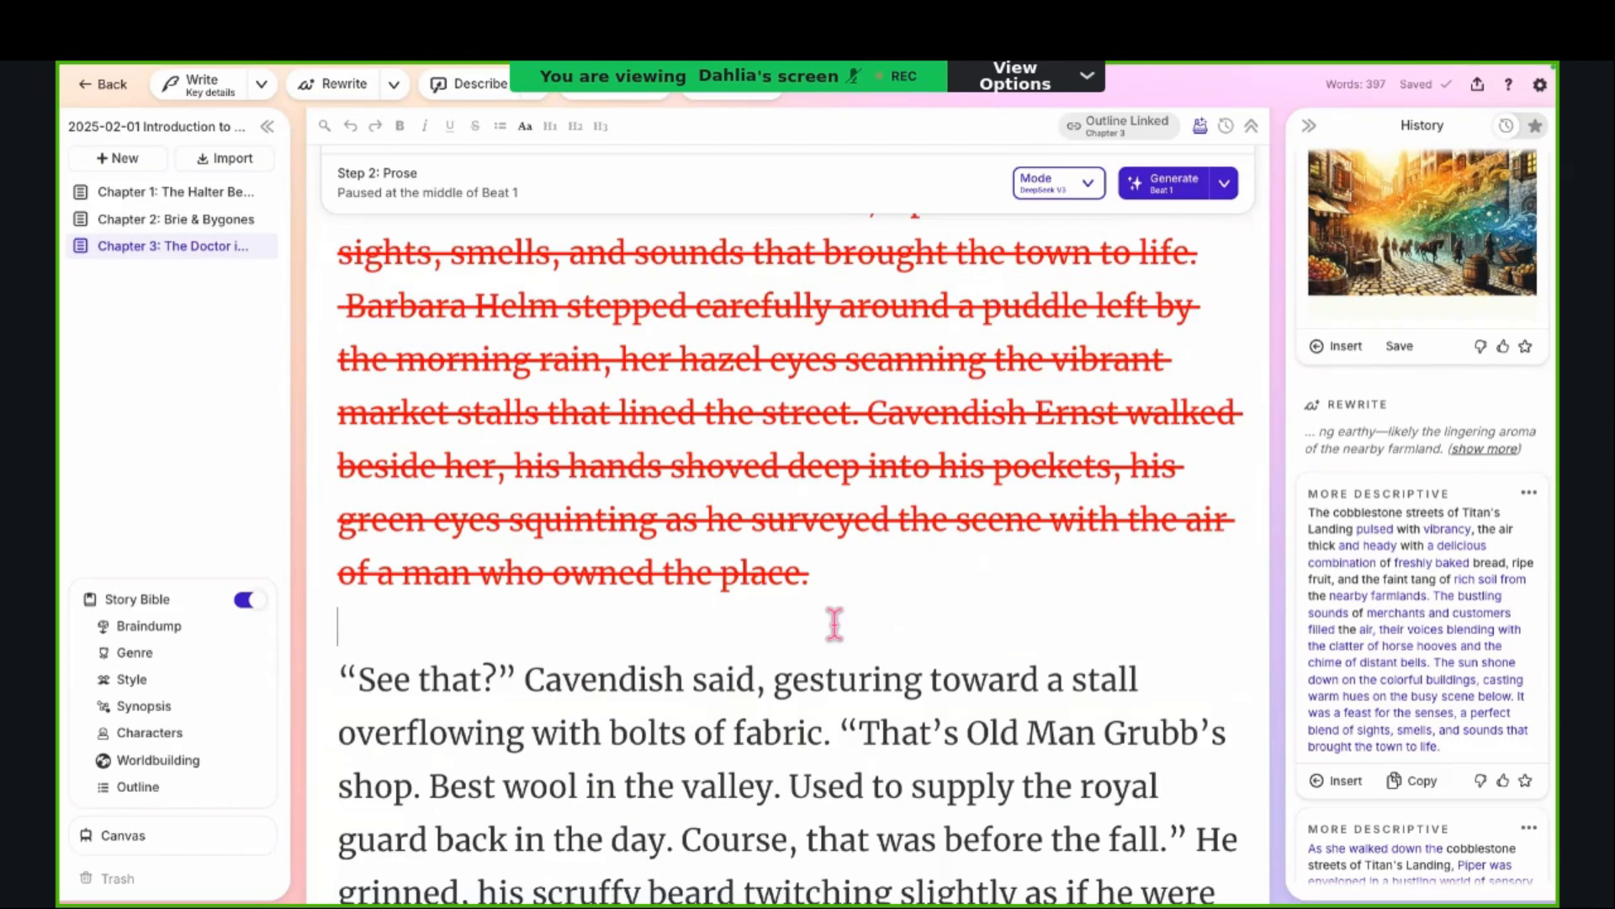
{"action": "left_click", "coordinate": [834, 624]}
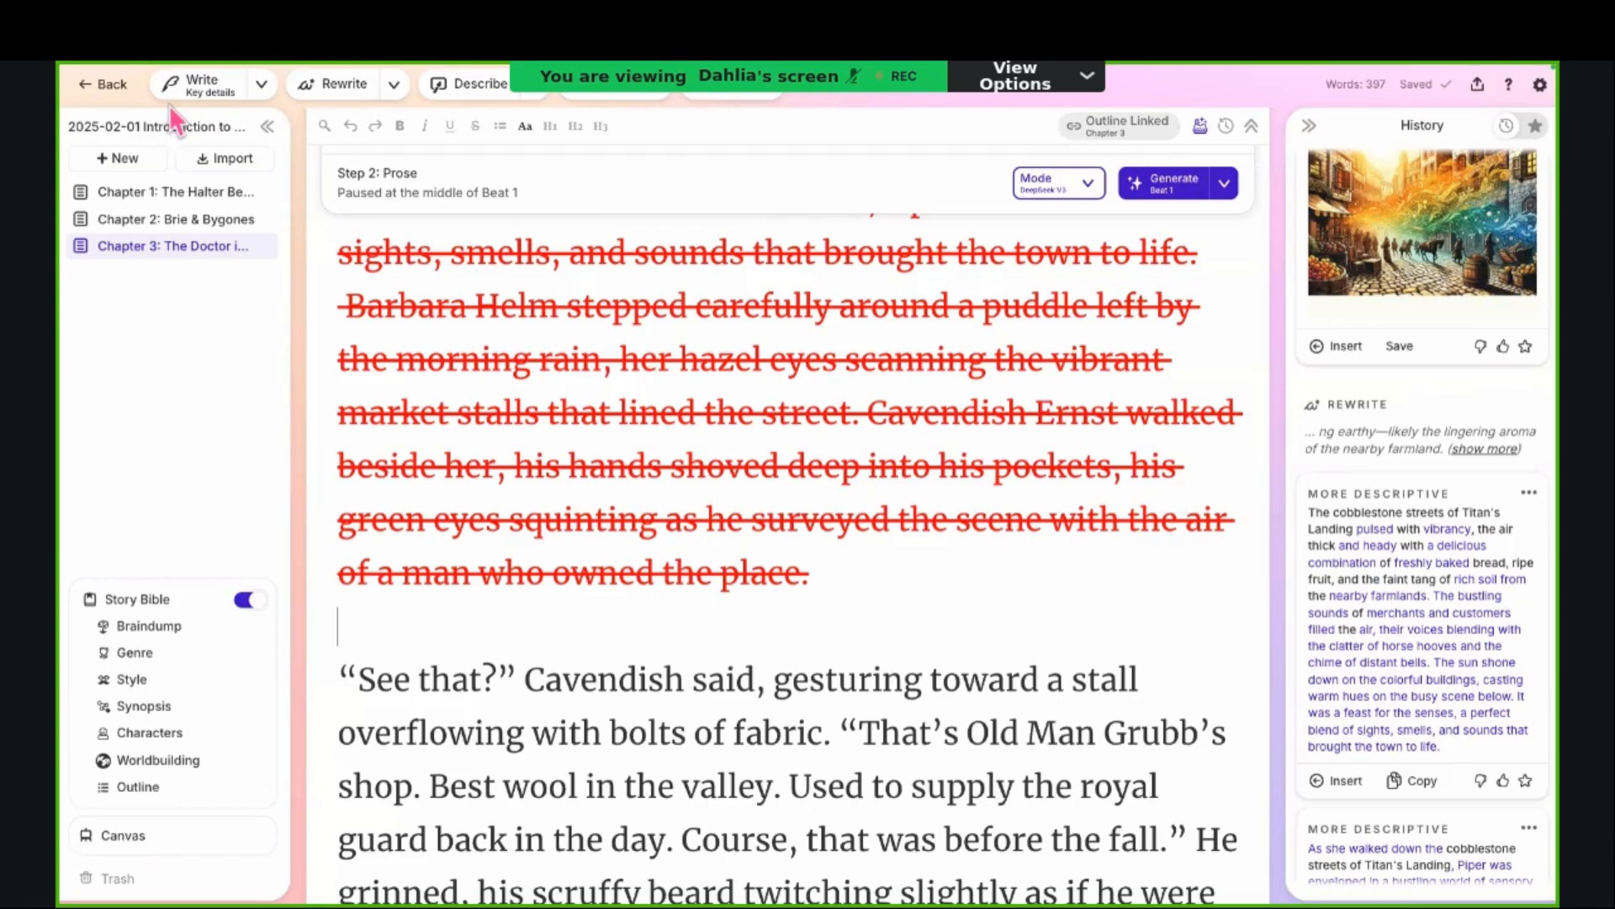
Step: Switch Write to Guided mode and open its empty instruction field for what should come next
{"action": "left_click", "coordinate": [262, 87]}
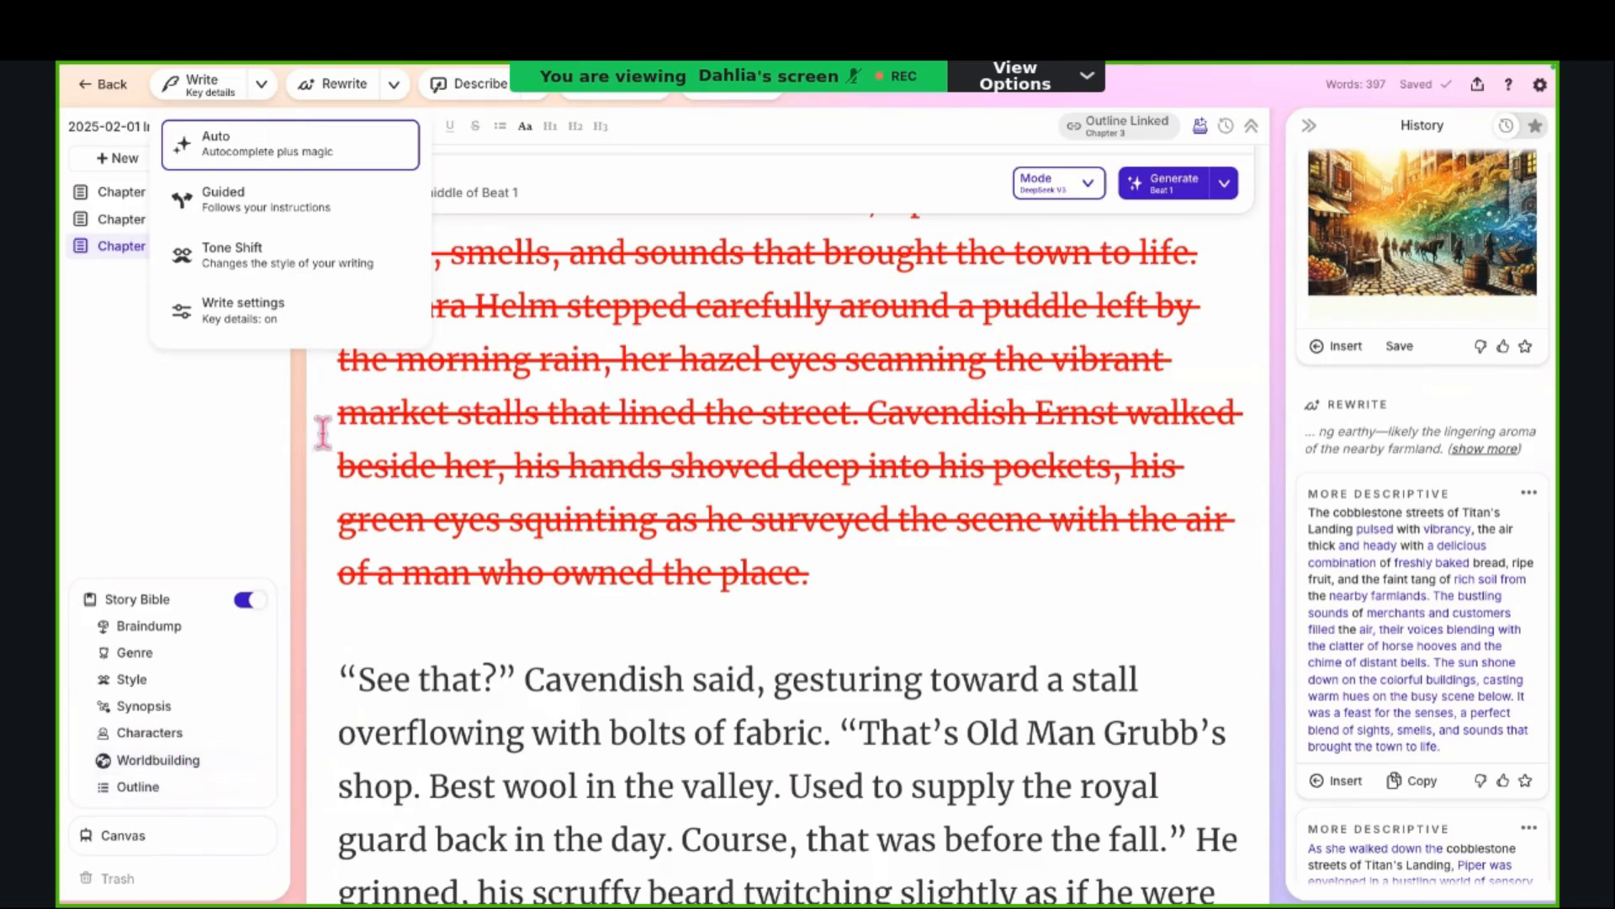
{"action": "left_click", "coordinate": [349, 213]}
{"action": "left_click", "coordinate": [239, 227]}
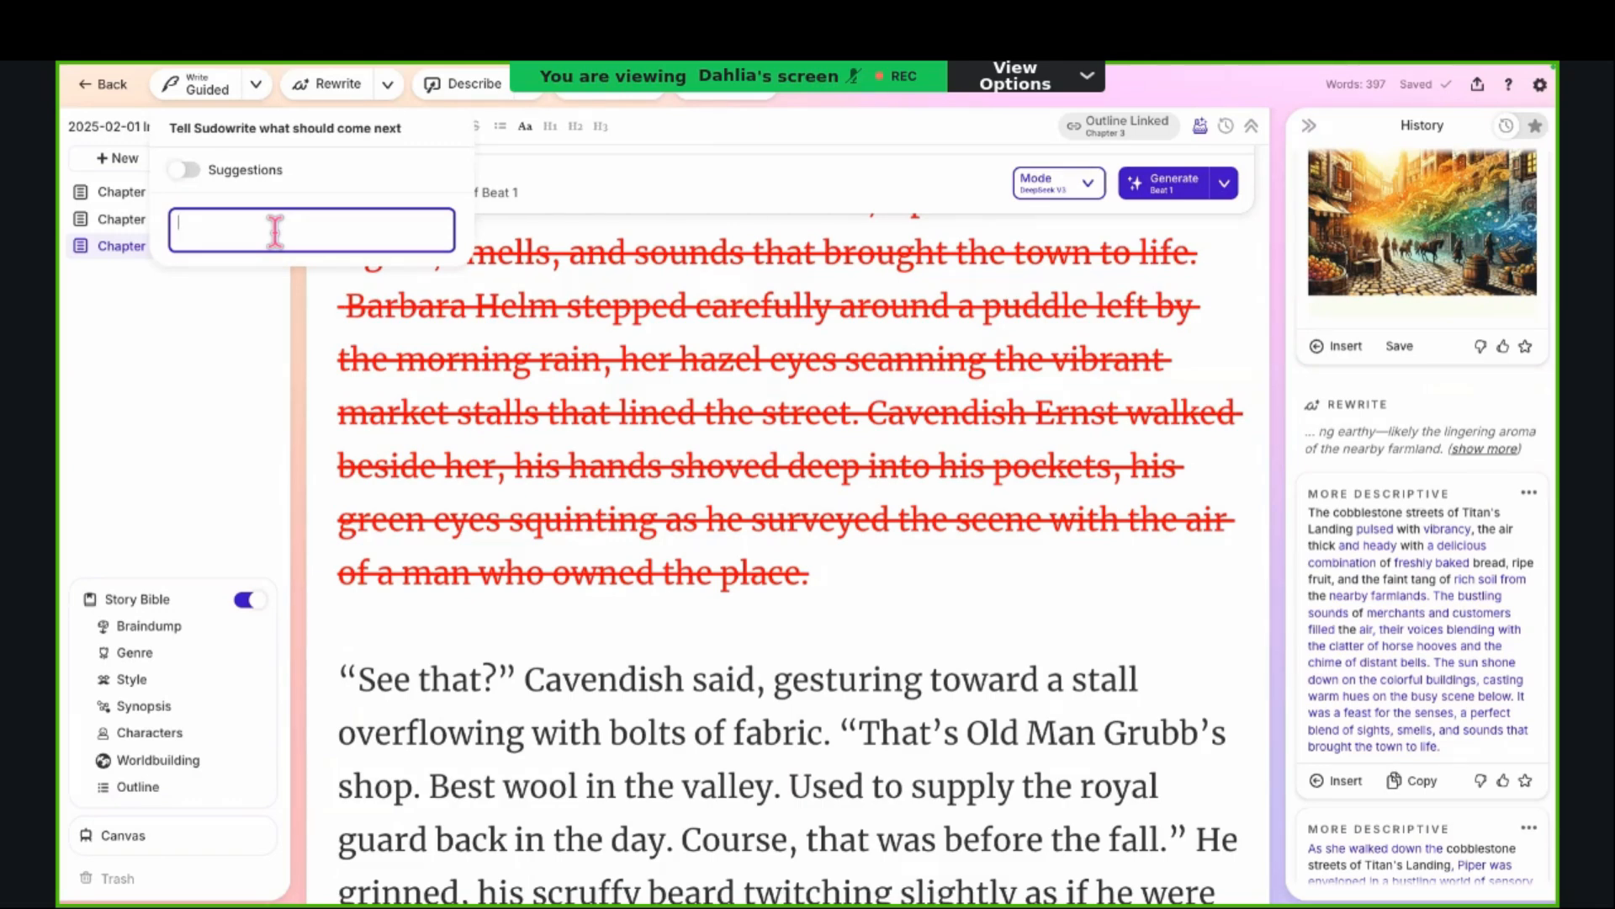
{"action": "left_click", "coordinate": [261, 91]}
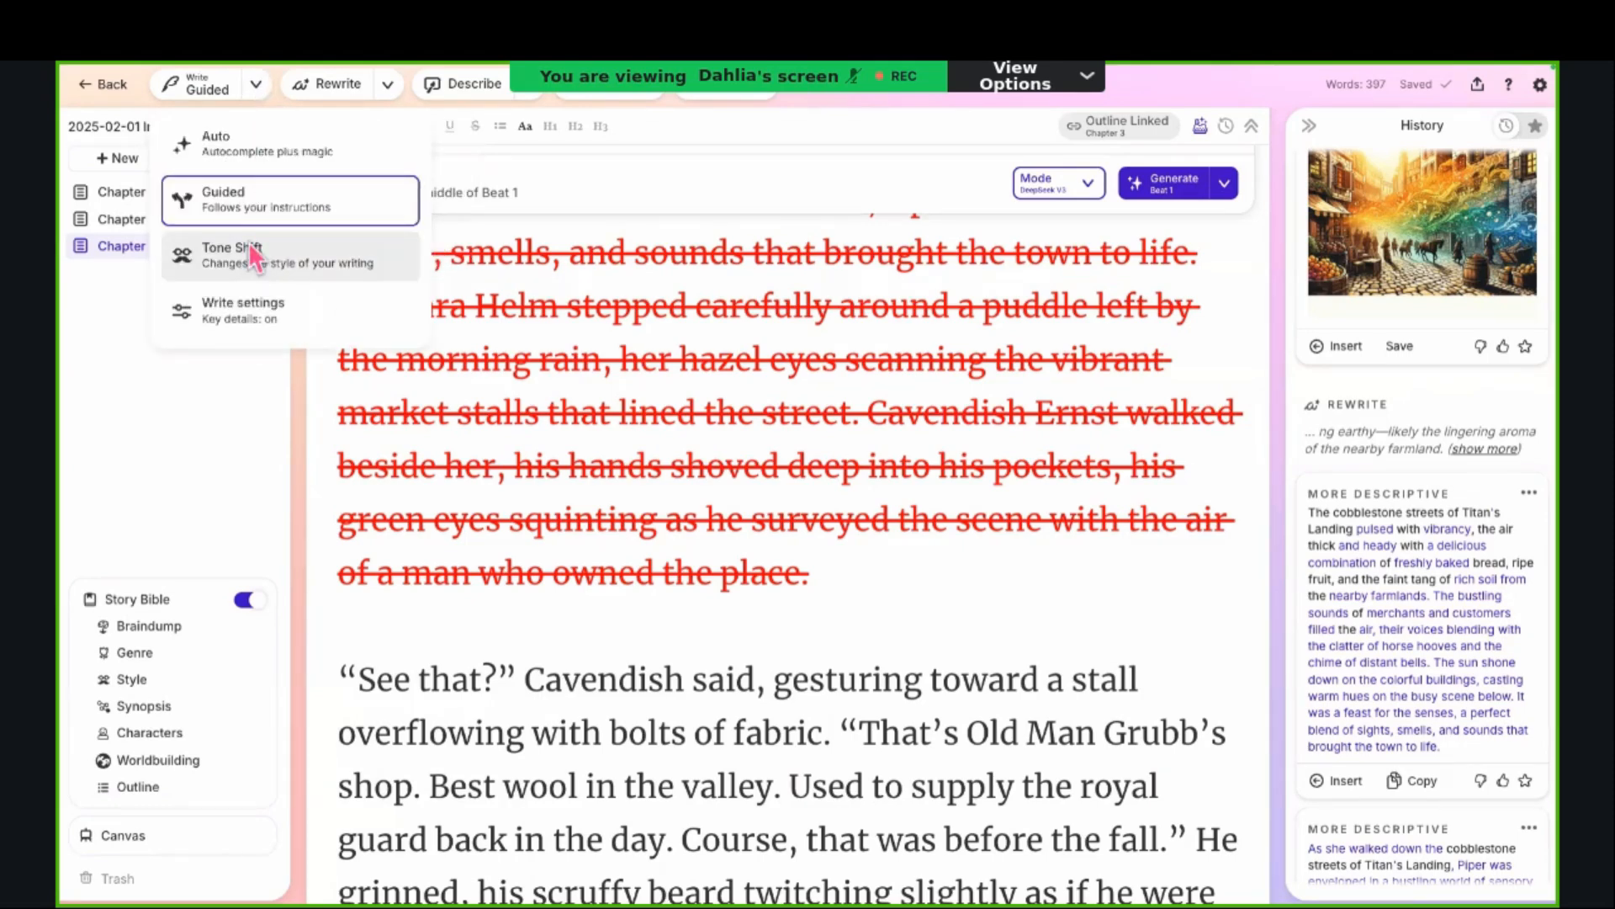
{"action": "left_click", "coordinate": [246, 213]}
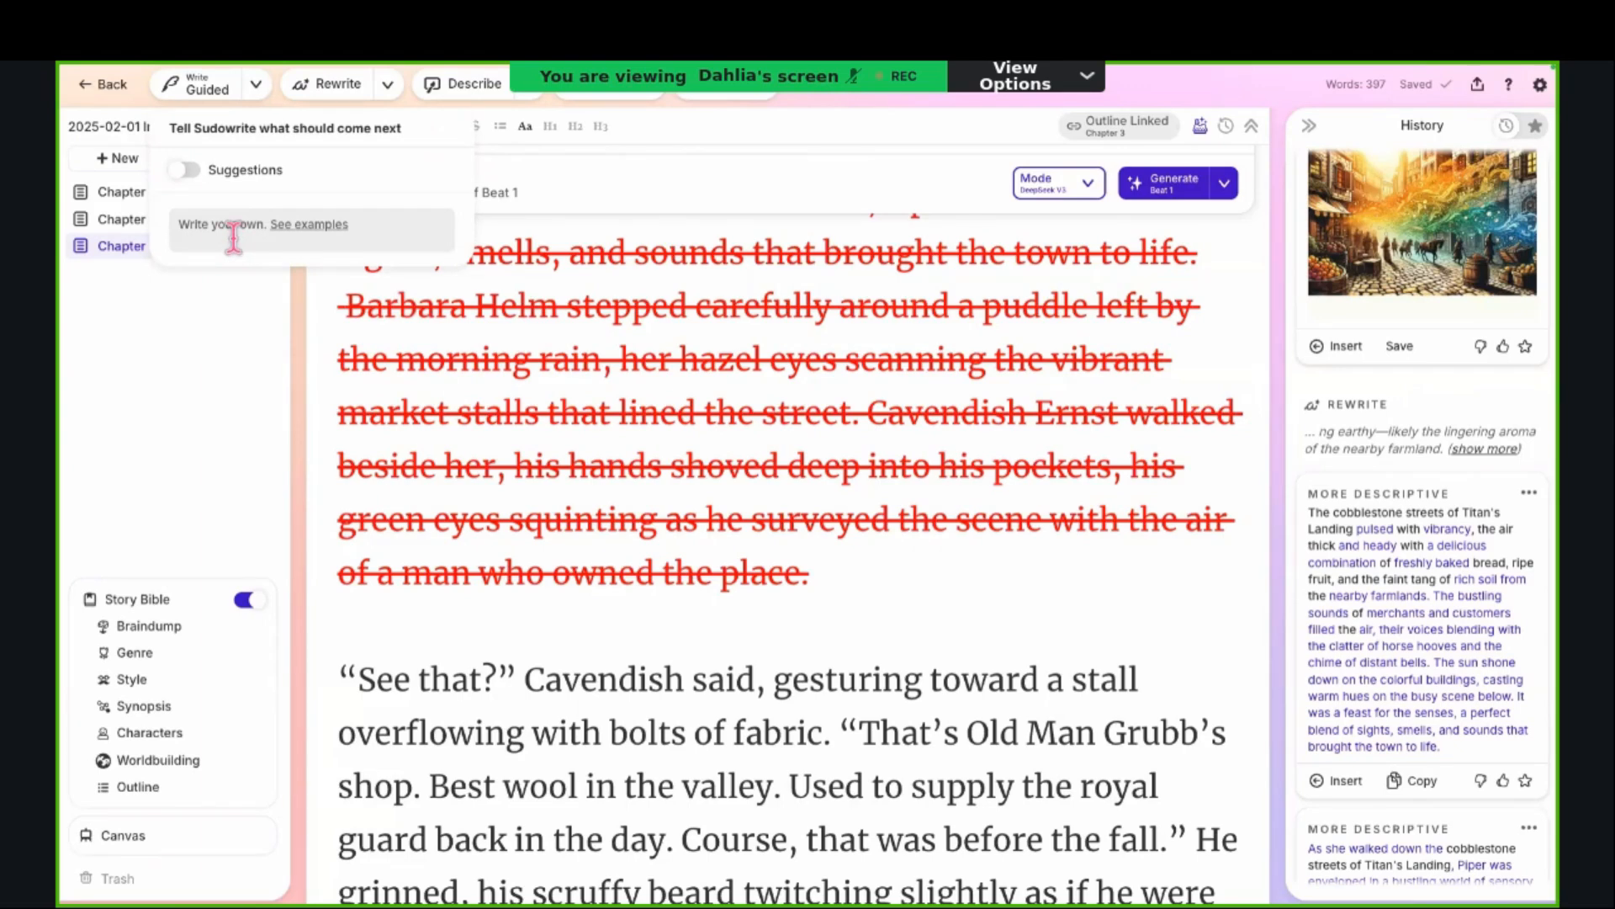
{"action": "left_click", "coordinate": [233, 236]}
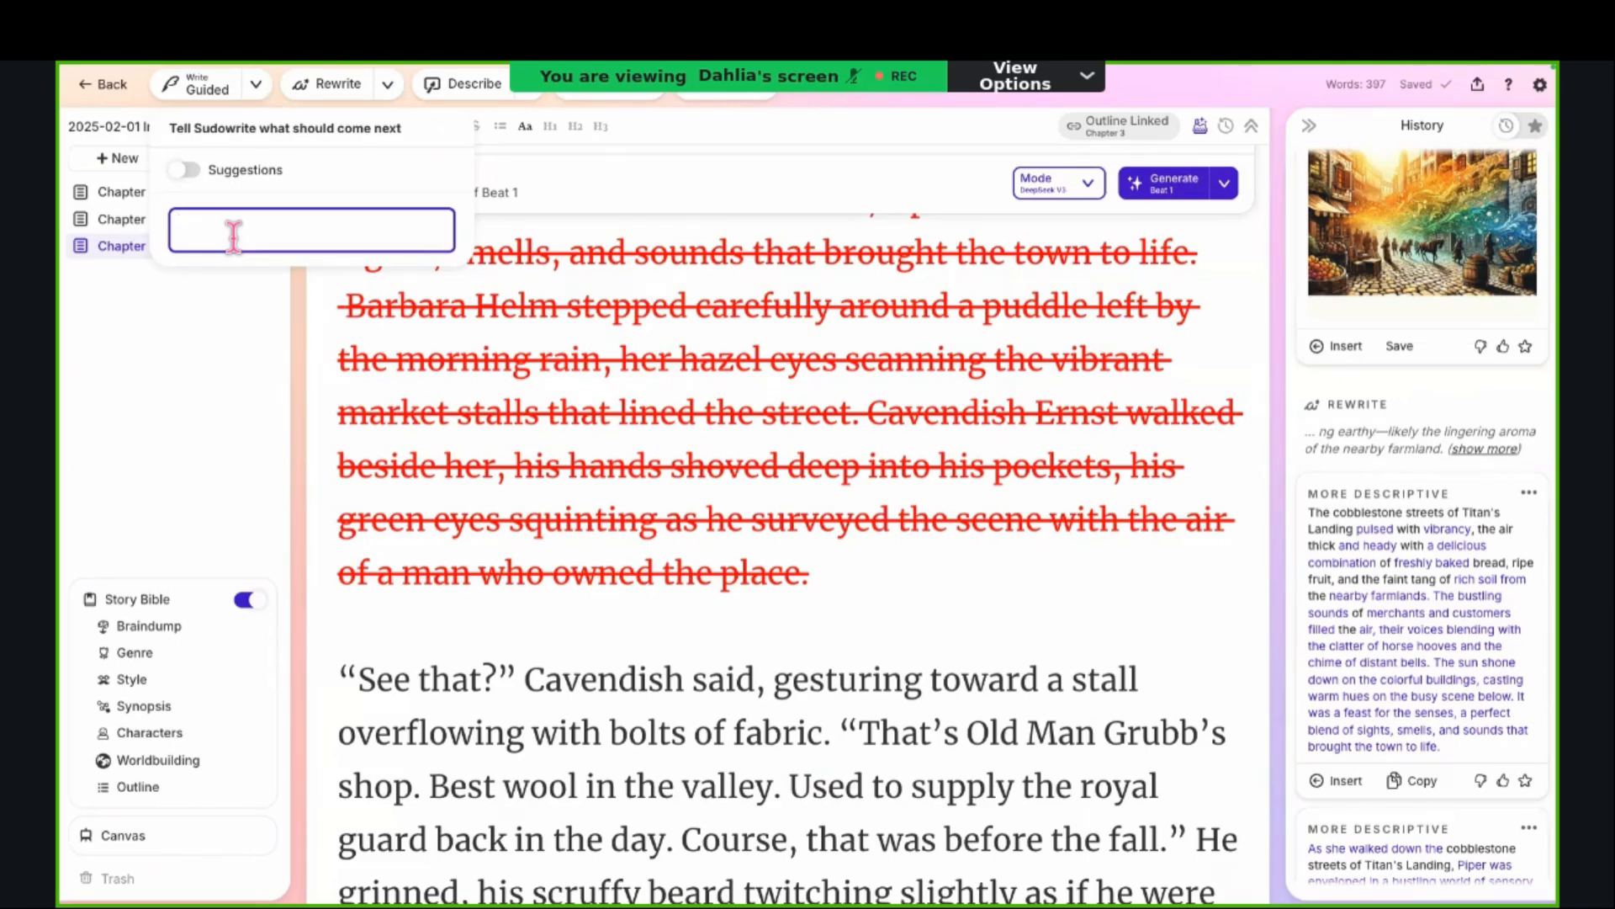
Step: Switch Write to Tone Shift, look over the available tones and keep the Ominous tone
{"action": "left_click", "coordinate": [255, 99]}
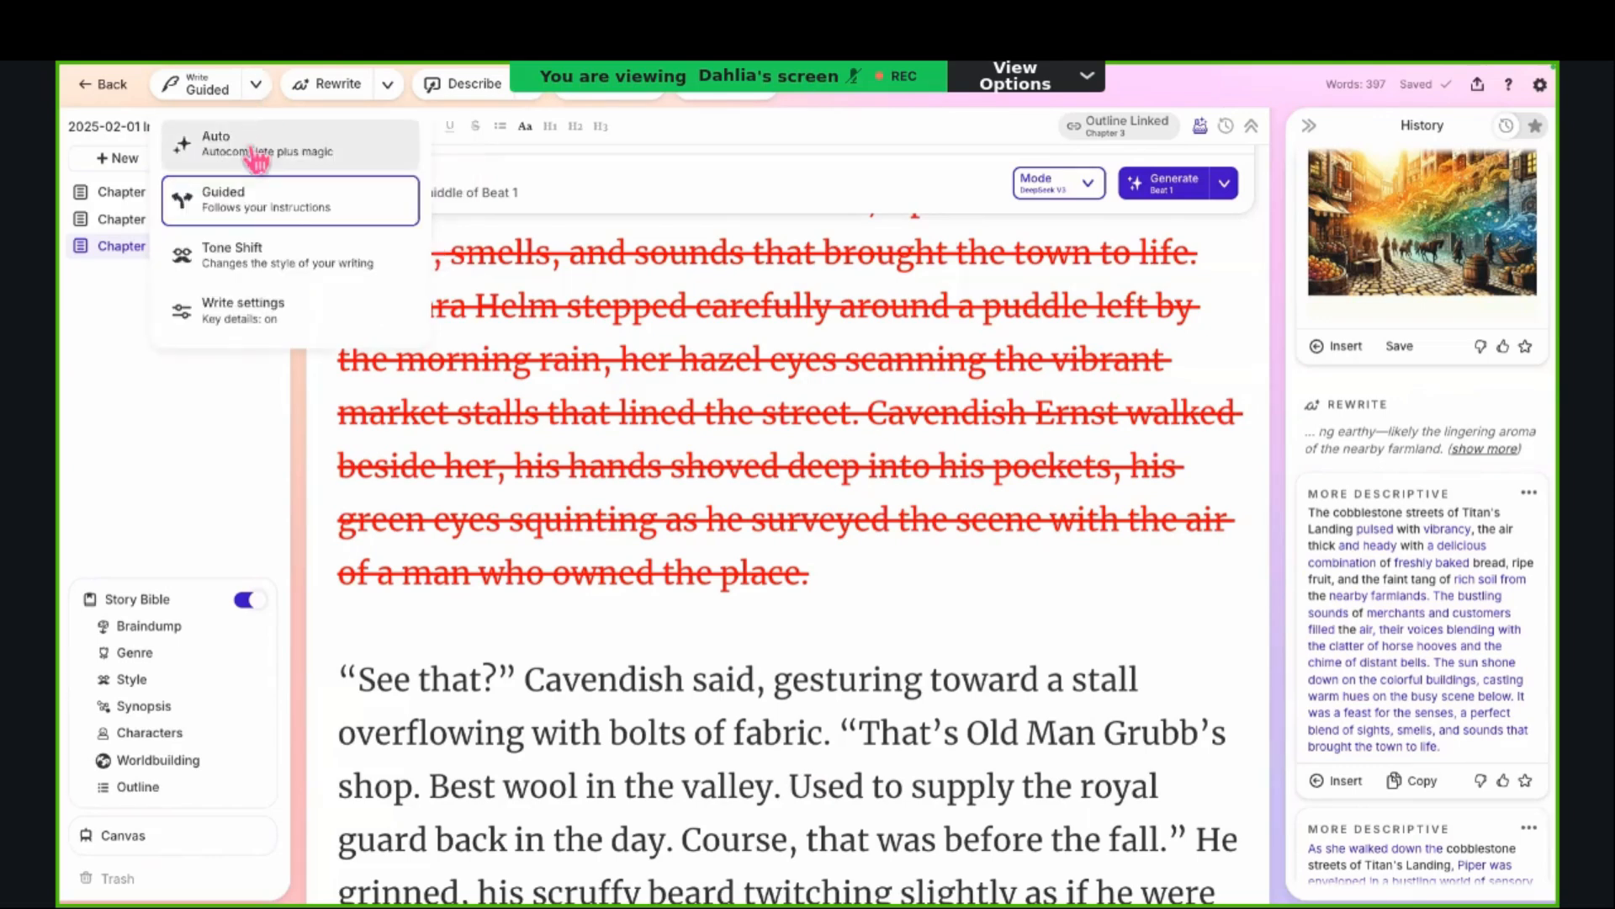
{"action": "left_click", "coordinate": [240, 257]}
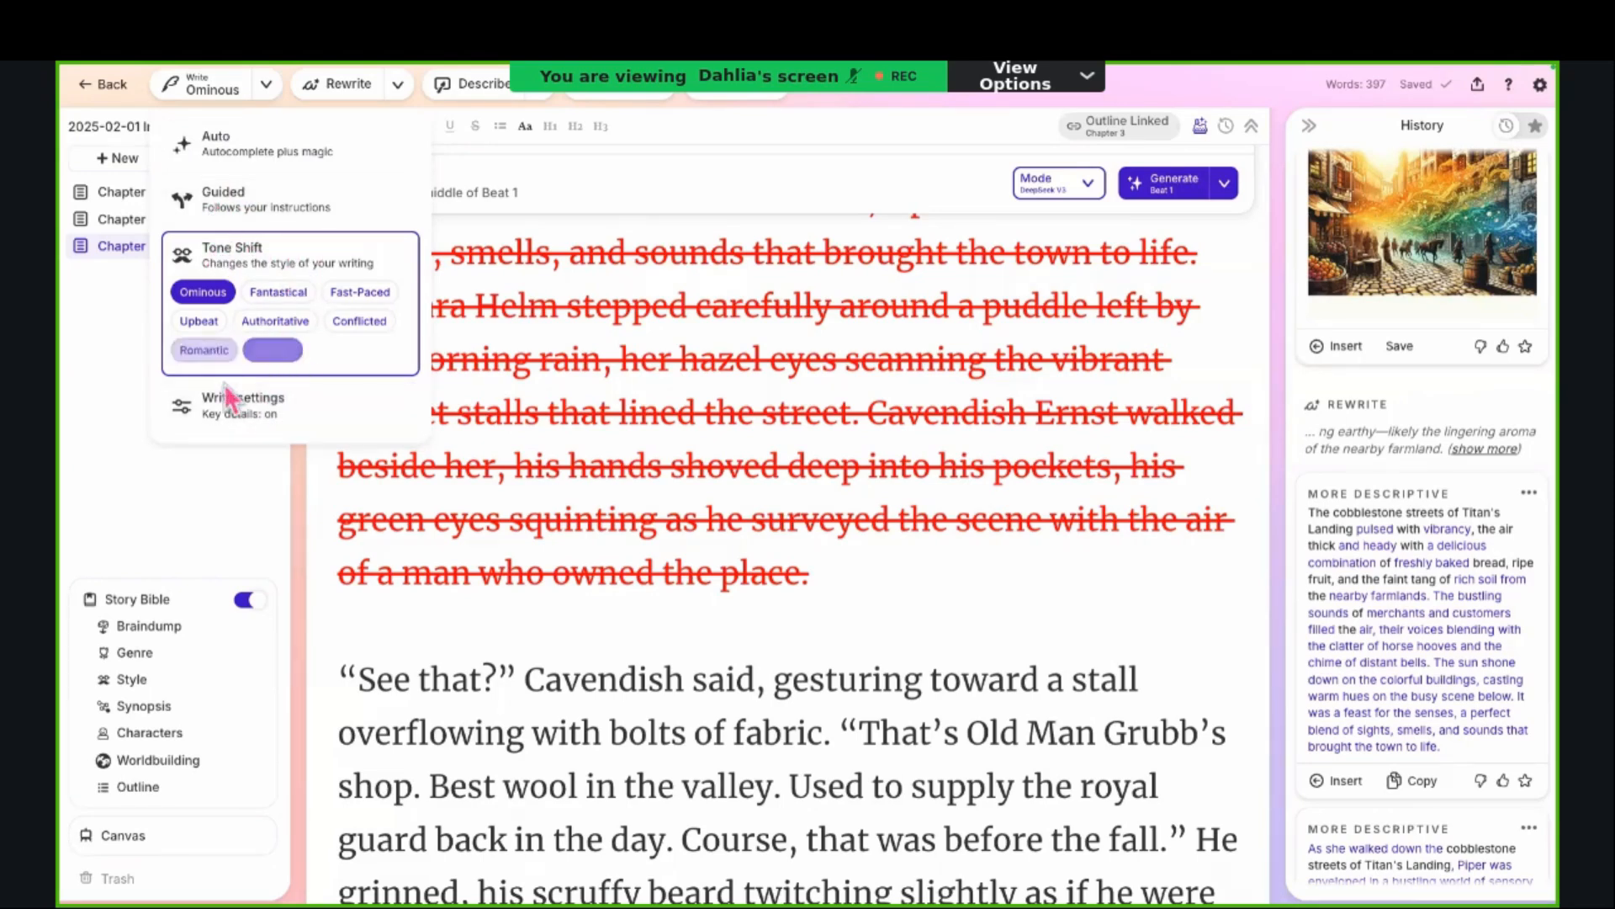
{"action": "left_click", "coordinate": [217, 353]}
{"action": "left_click", "coordinate": [274, 350]}
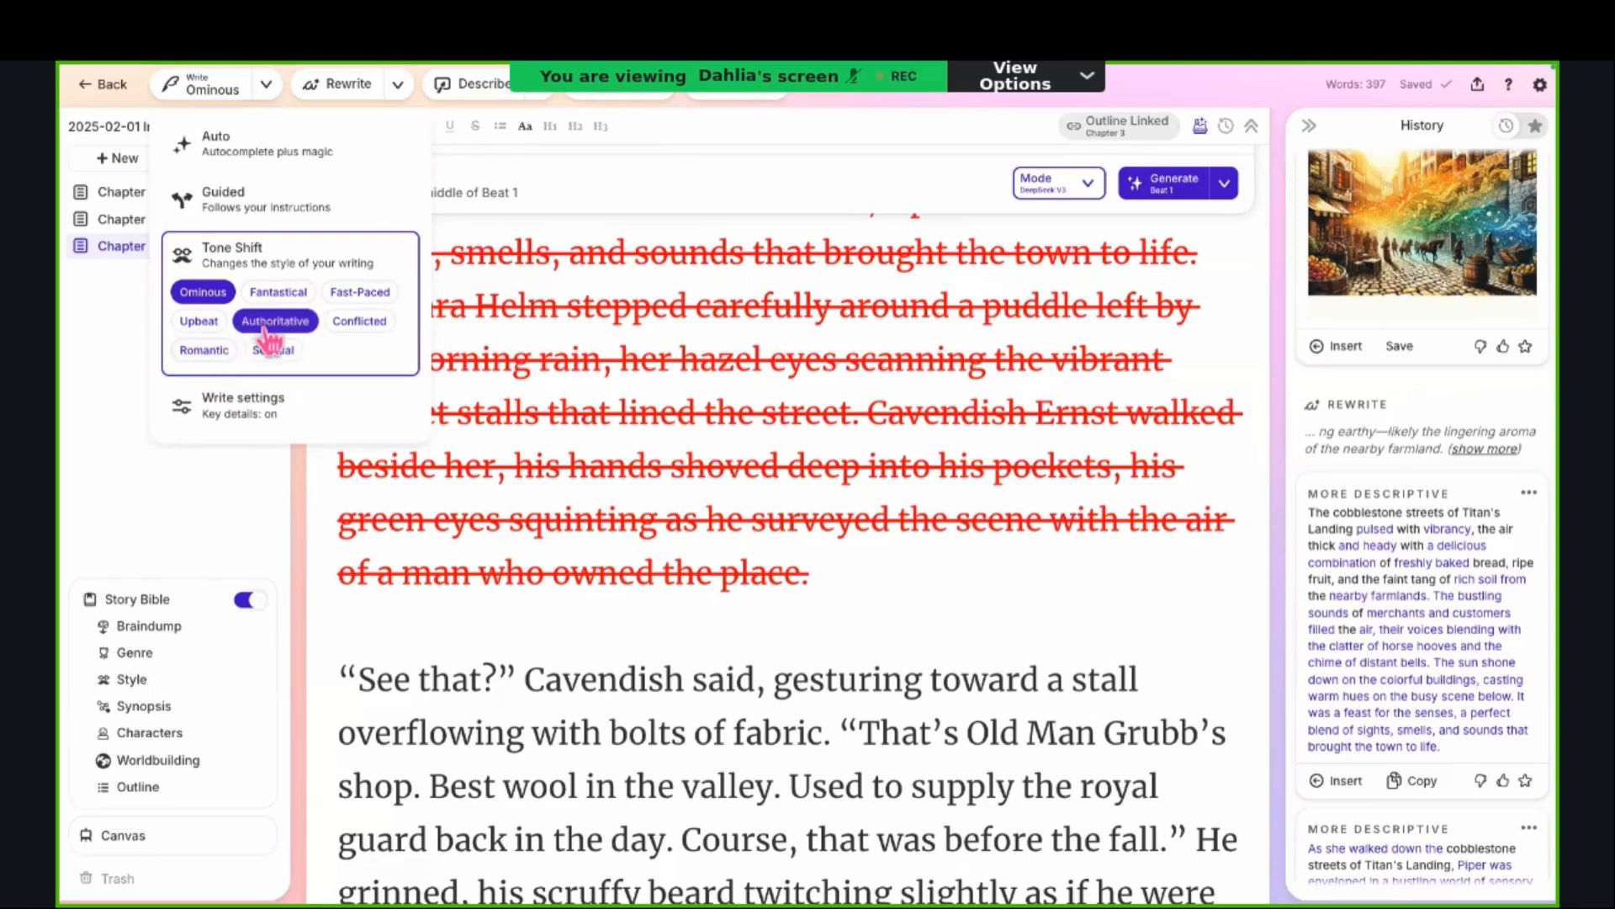
{"action": "left_click", "coordinate": [275, 321]}
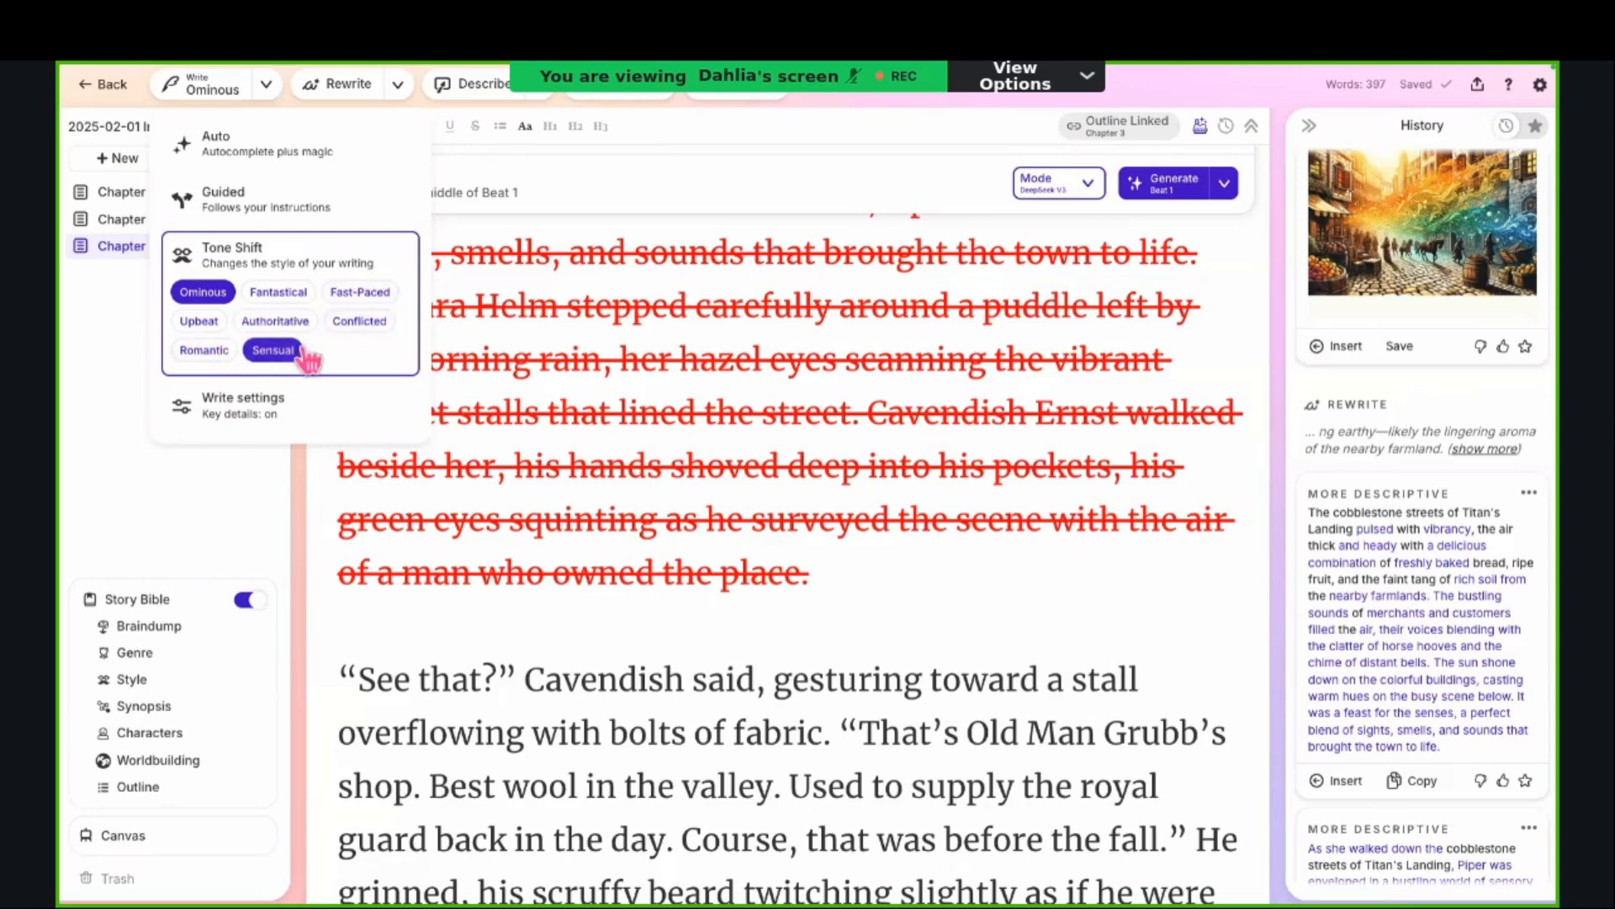
{"action": "left_click", "coordinate": [276, 358]}
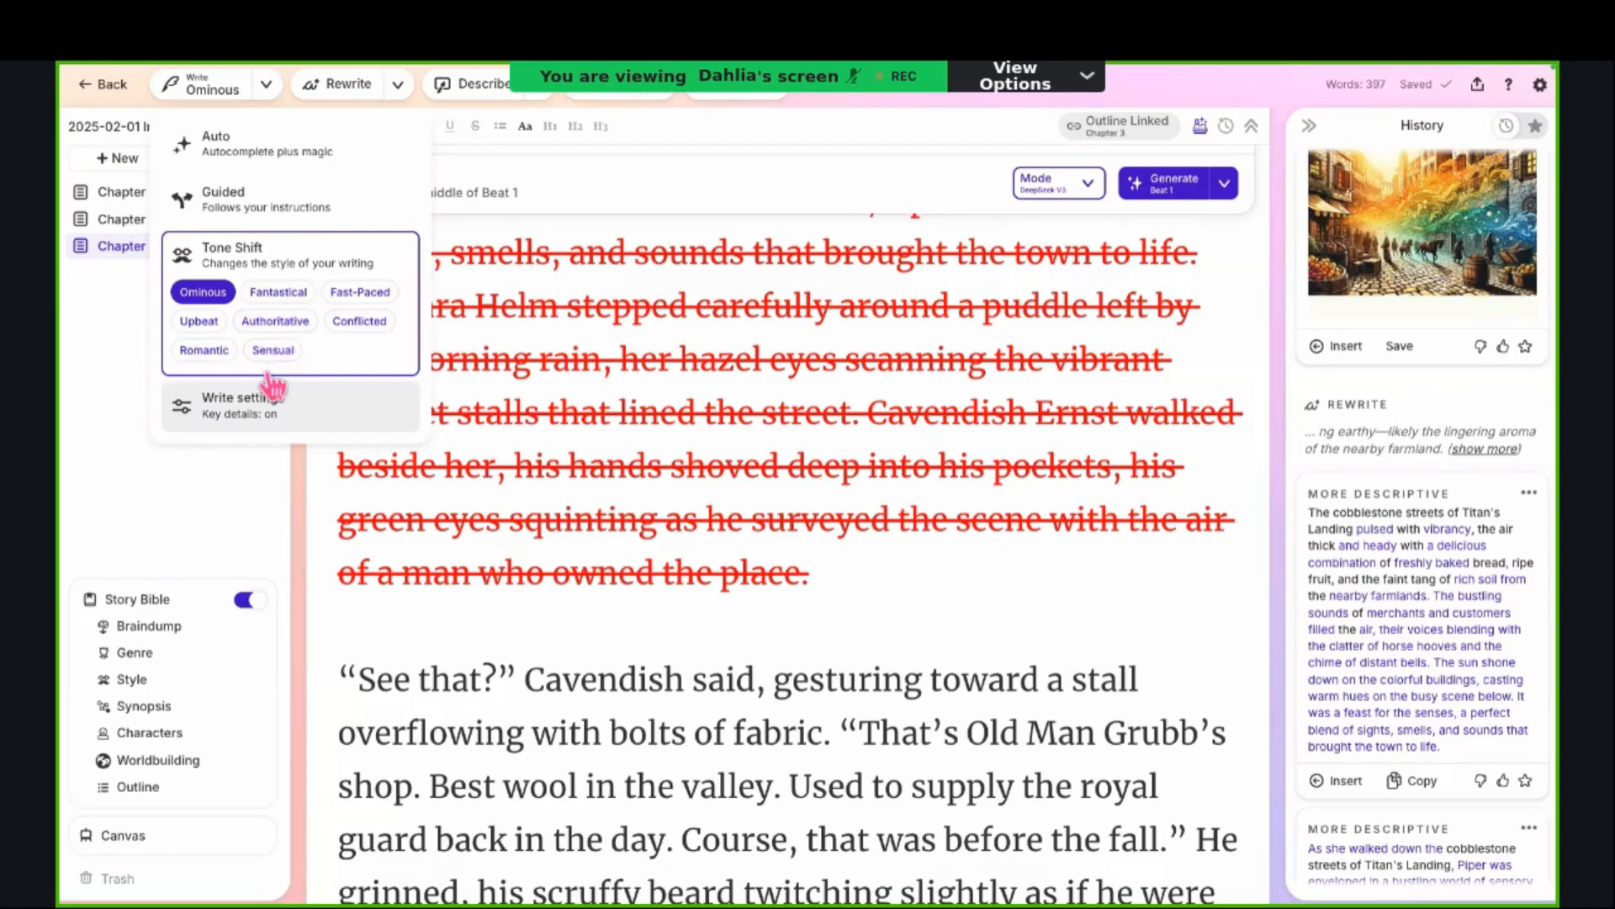
Step: Open the Write settings, try Creativity at Most and return it to Least
{"action": "left_click", "coordinate": [263, 419]}
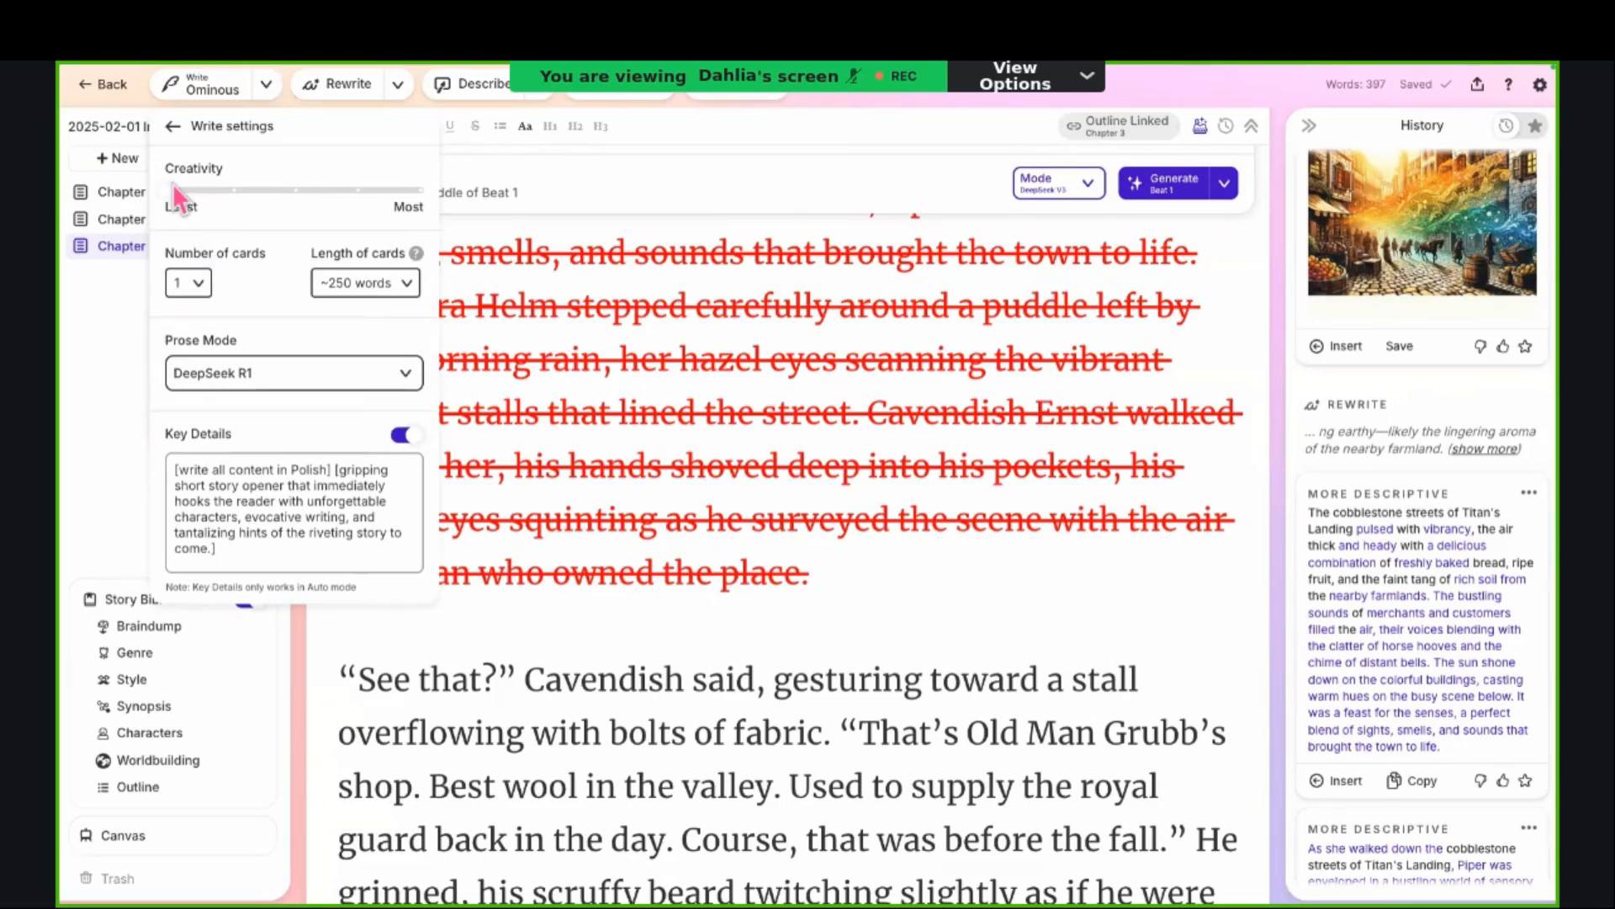
{"action": "left_click_drag", "start_coordinate": [173, 190], "coordinate": [180, 231]}
{"action": "left_click_drag", "start_coordinate": [170, 221], "coordinate": [472, 220]}
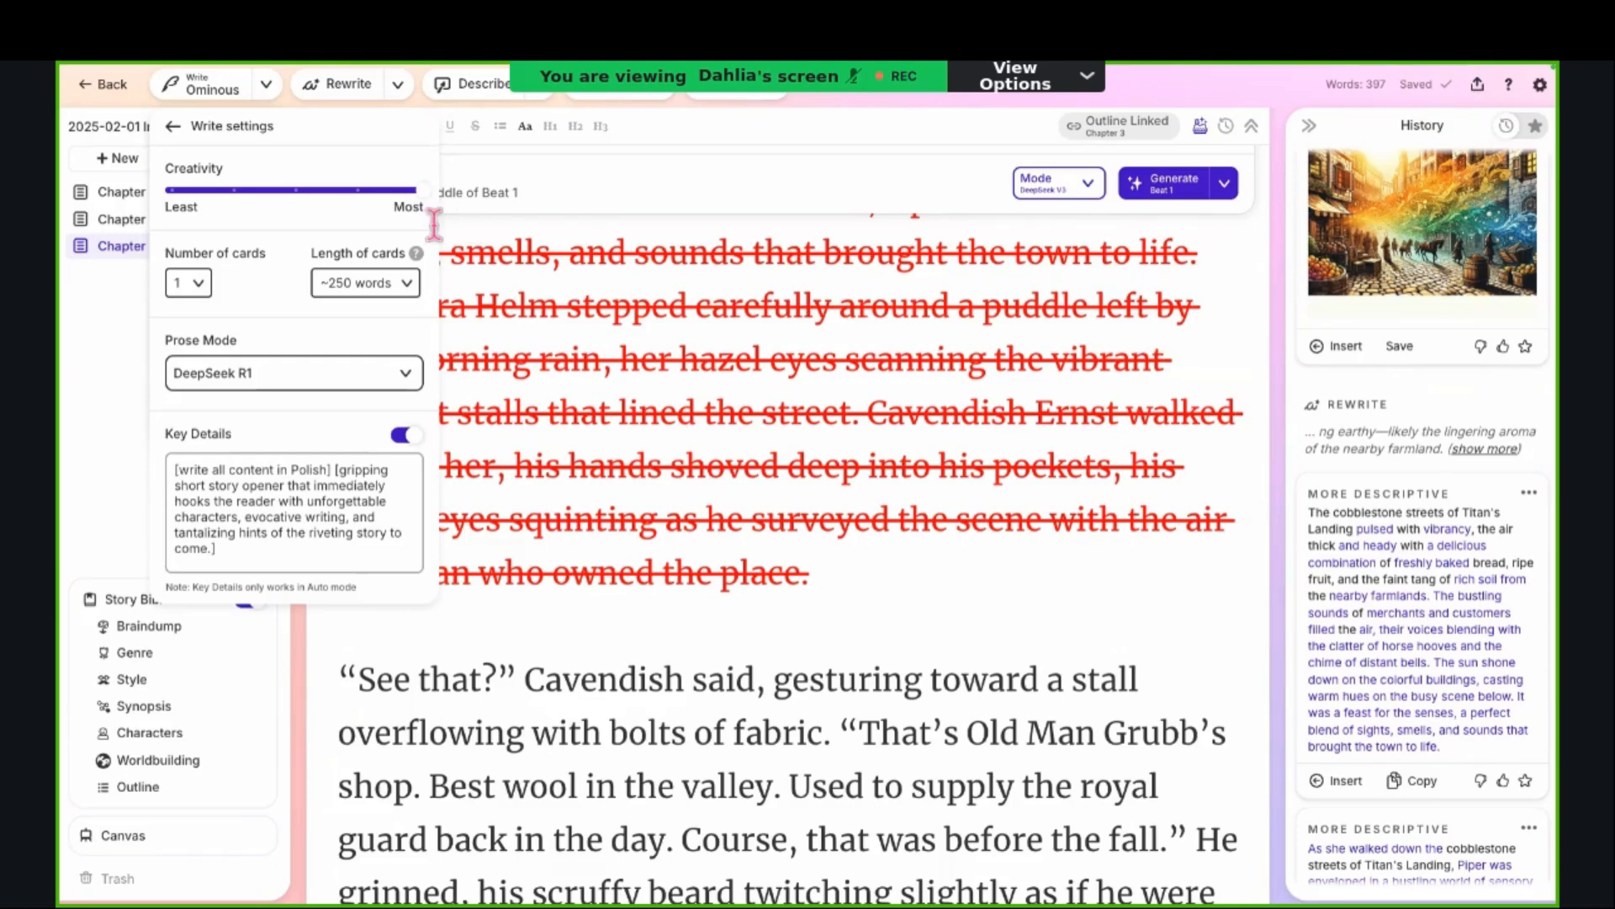
{"action": "left_click_drag", "start_coordinate": [370, 193], "coordinate": [229, 194]}
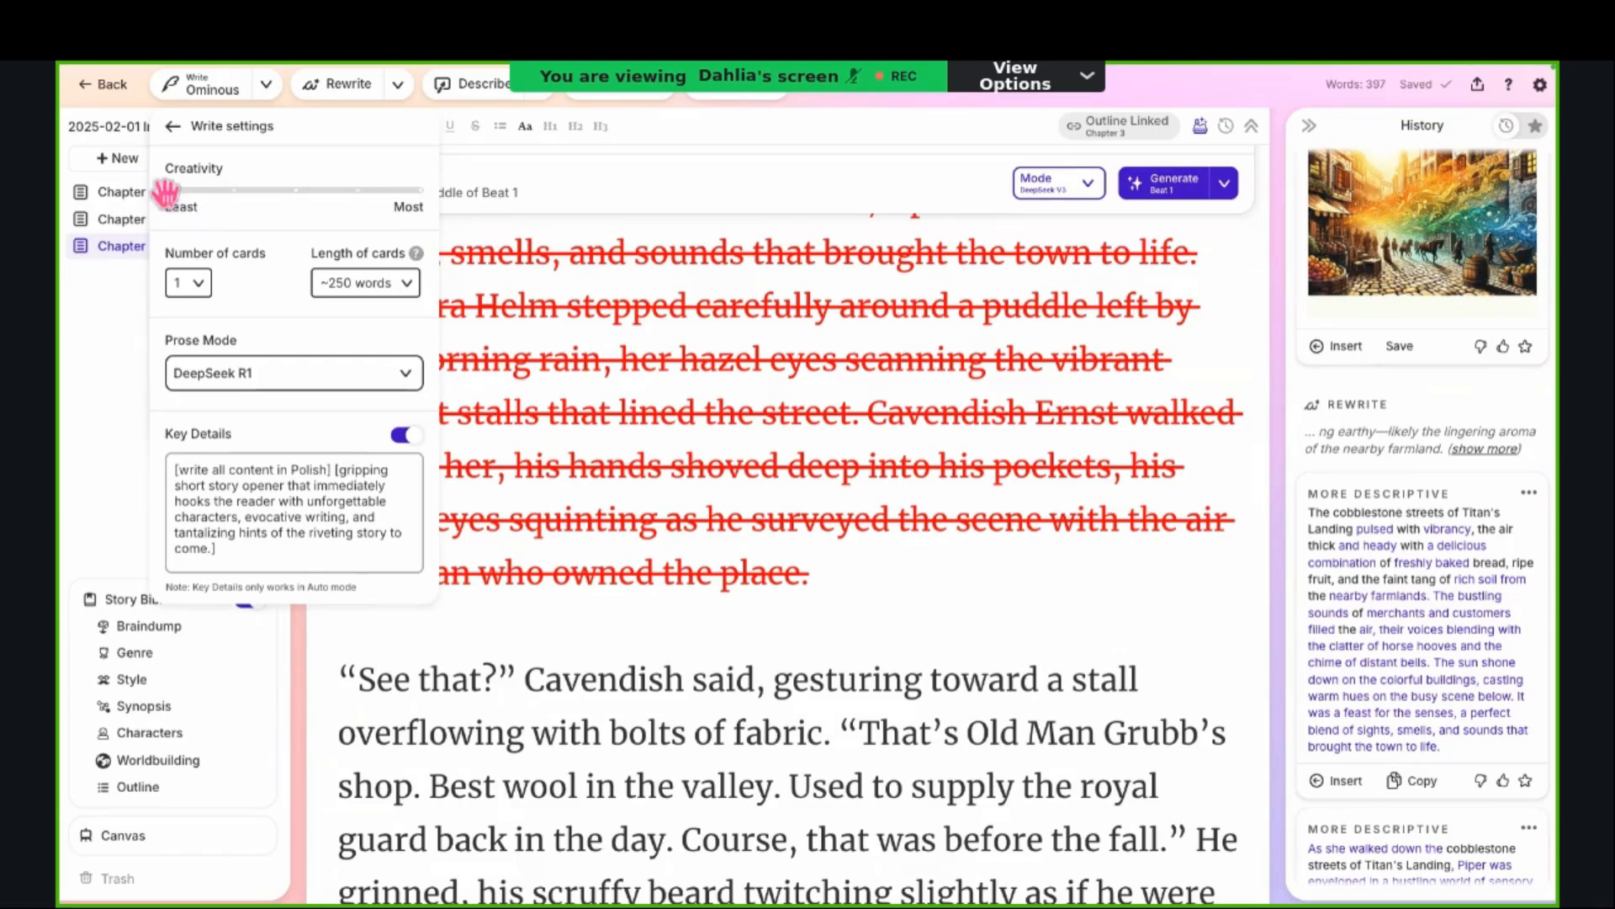
Step: Review the options for number and length of cards, keeping 1 card of ~250 words
{"action": "left_click", "coordinate": [200, 286]}
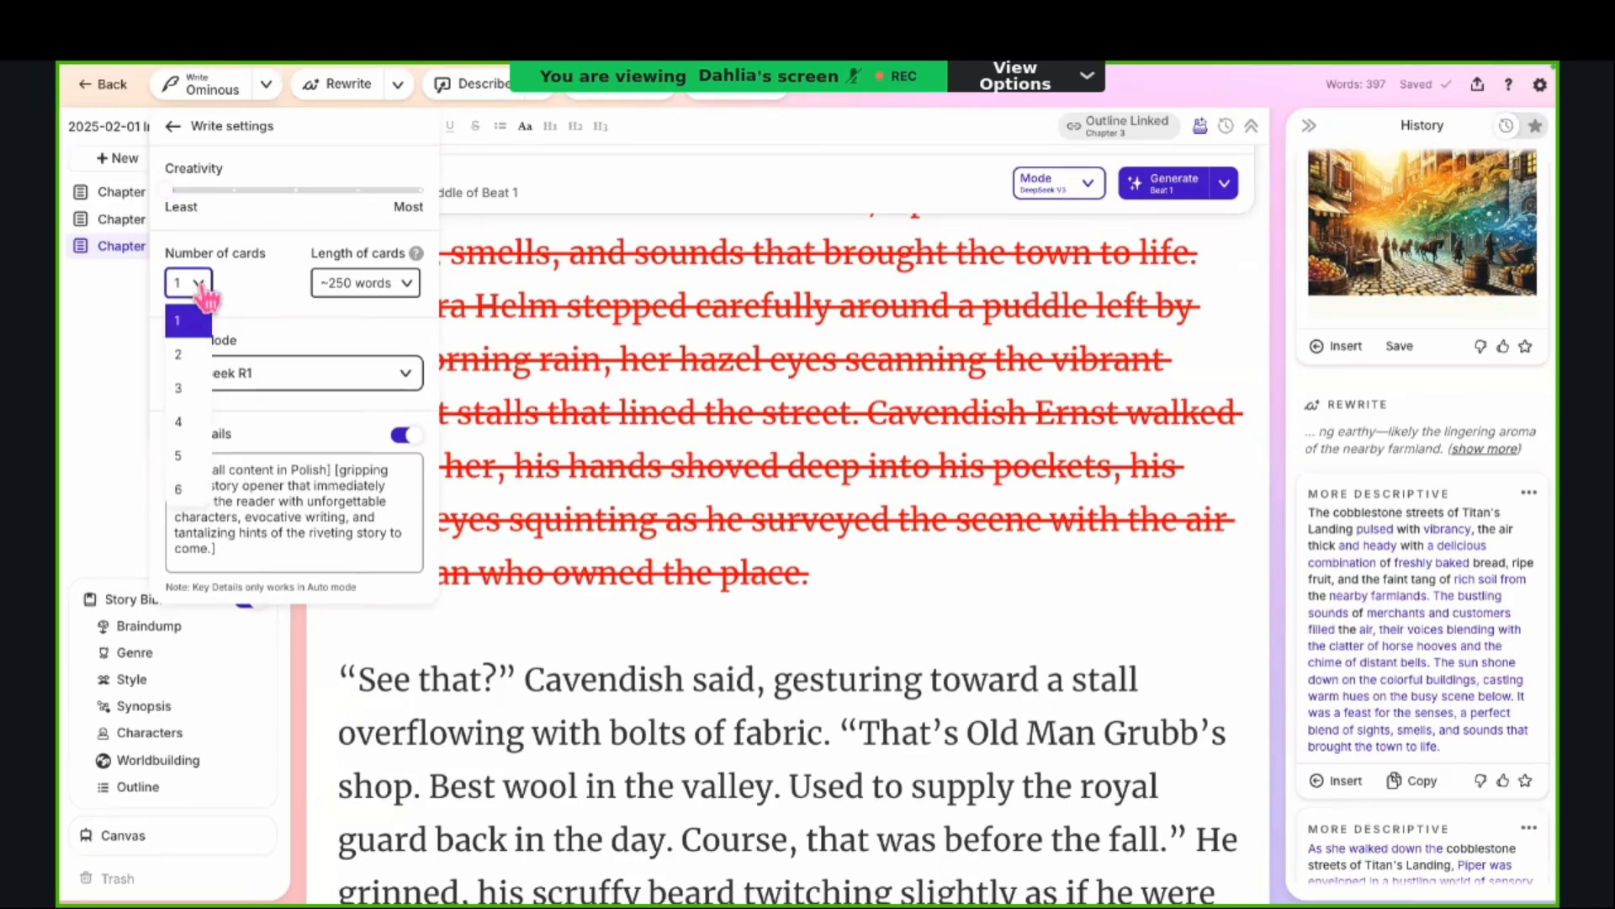
{"action": "left_click", "coordinate": [203, 295]}
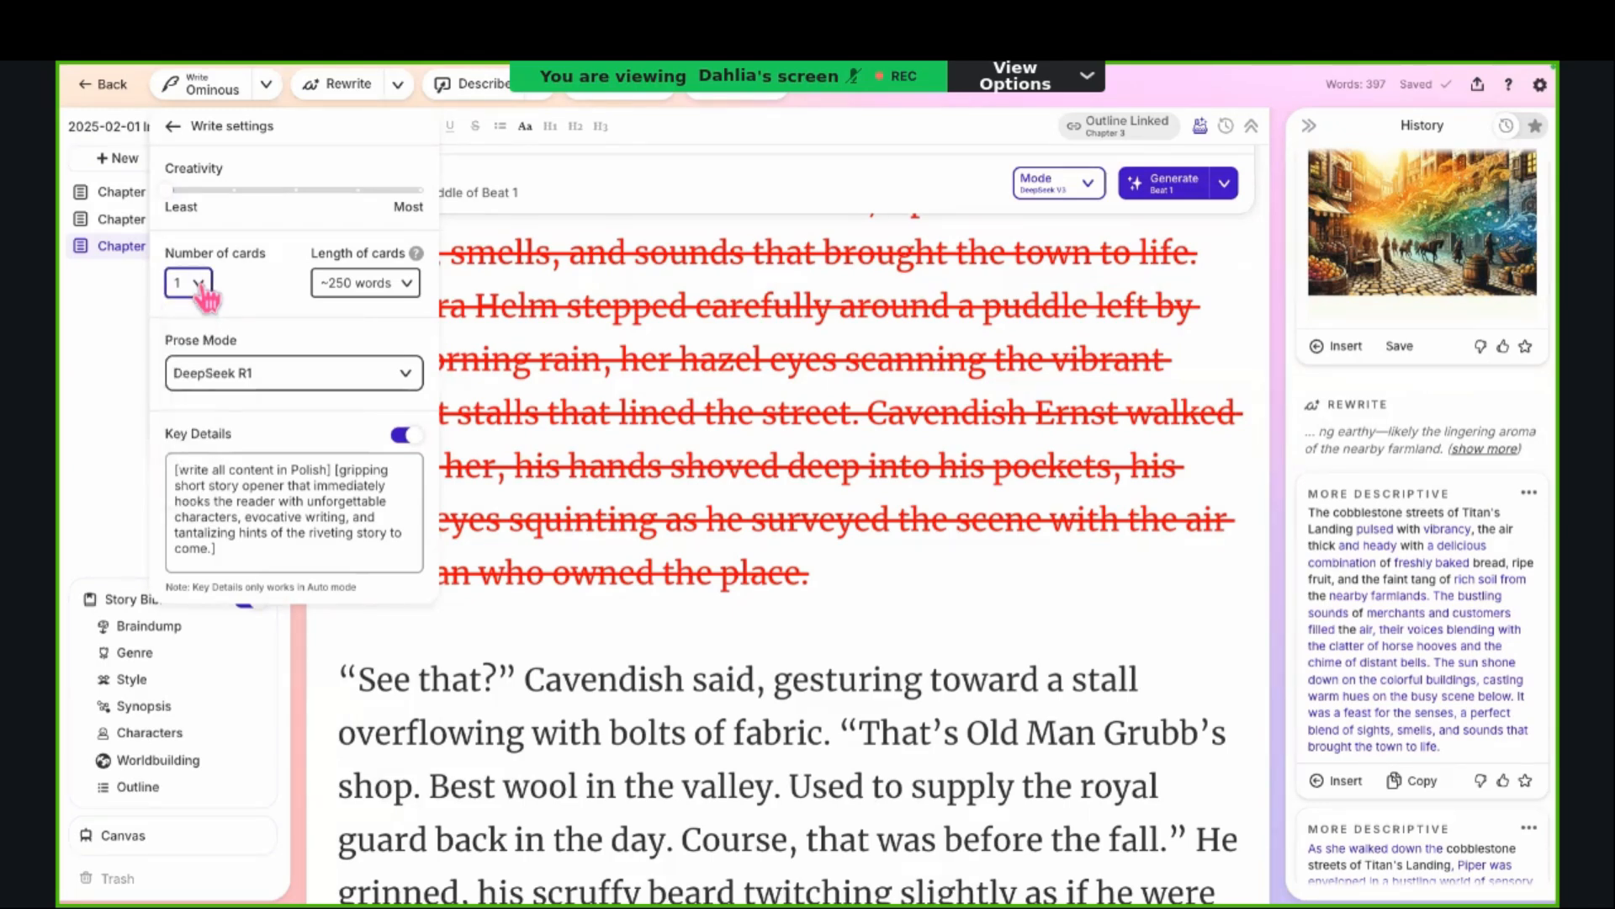
{"action": "left_click", "coordinate": [362, 285]}
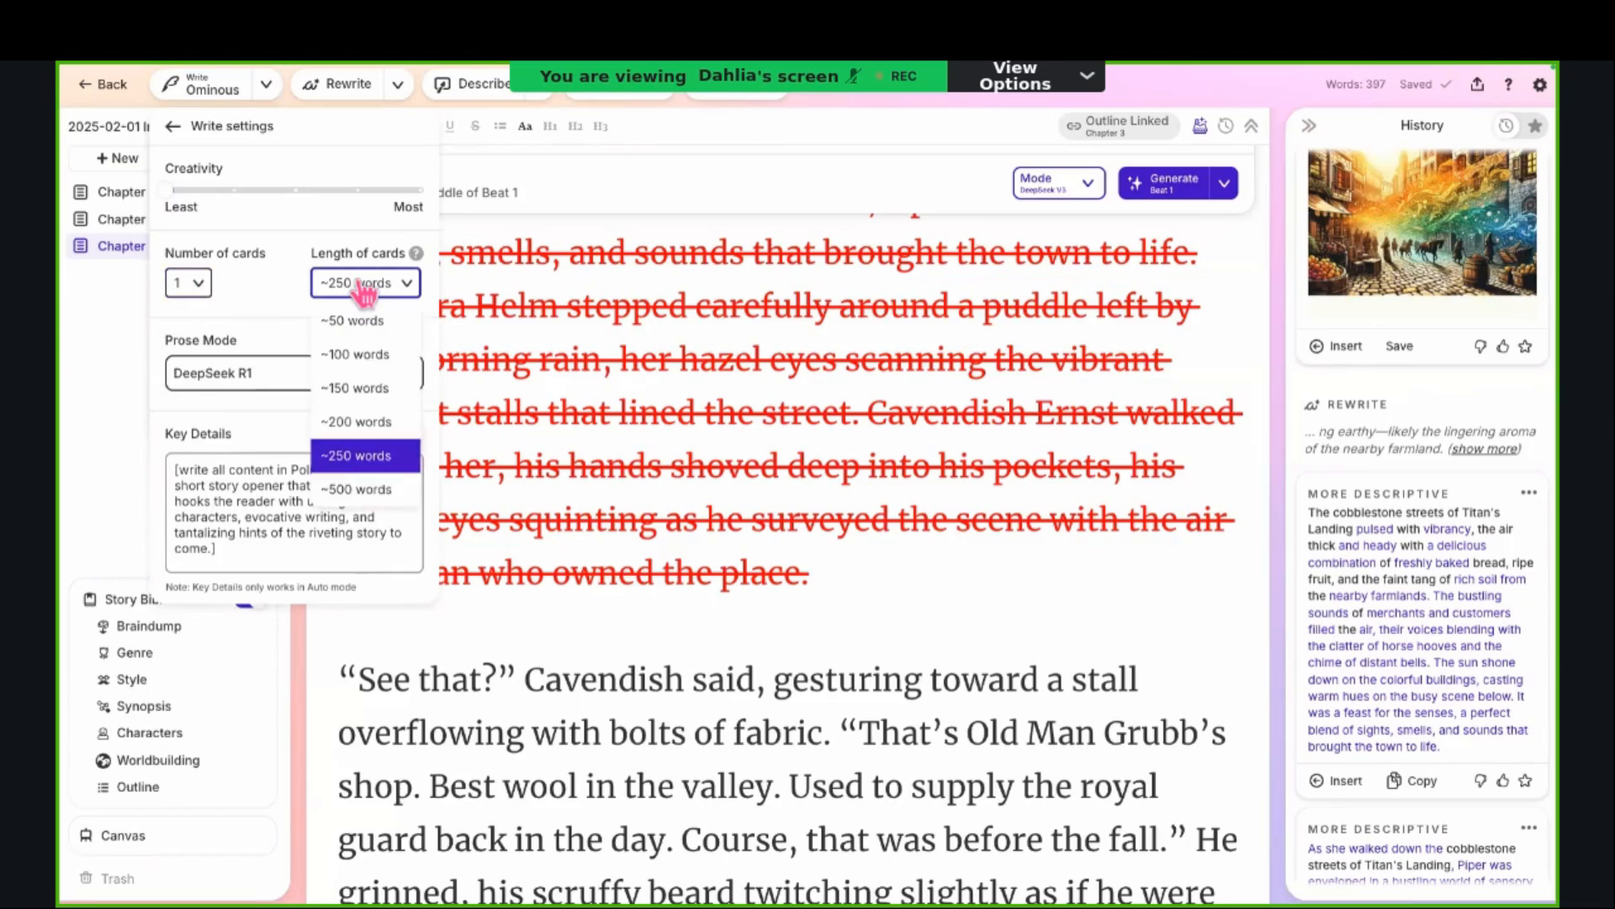
{"action": "left_click", "coordinate": [361, 458]}
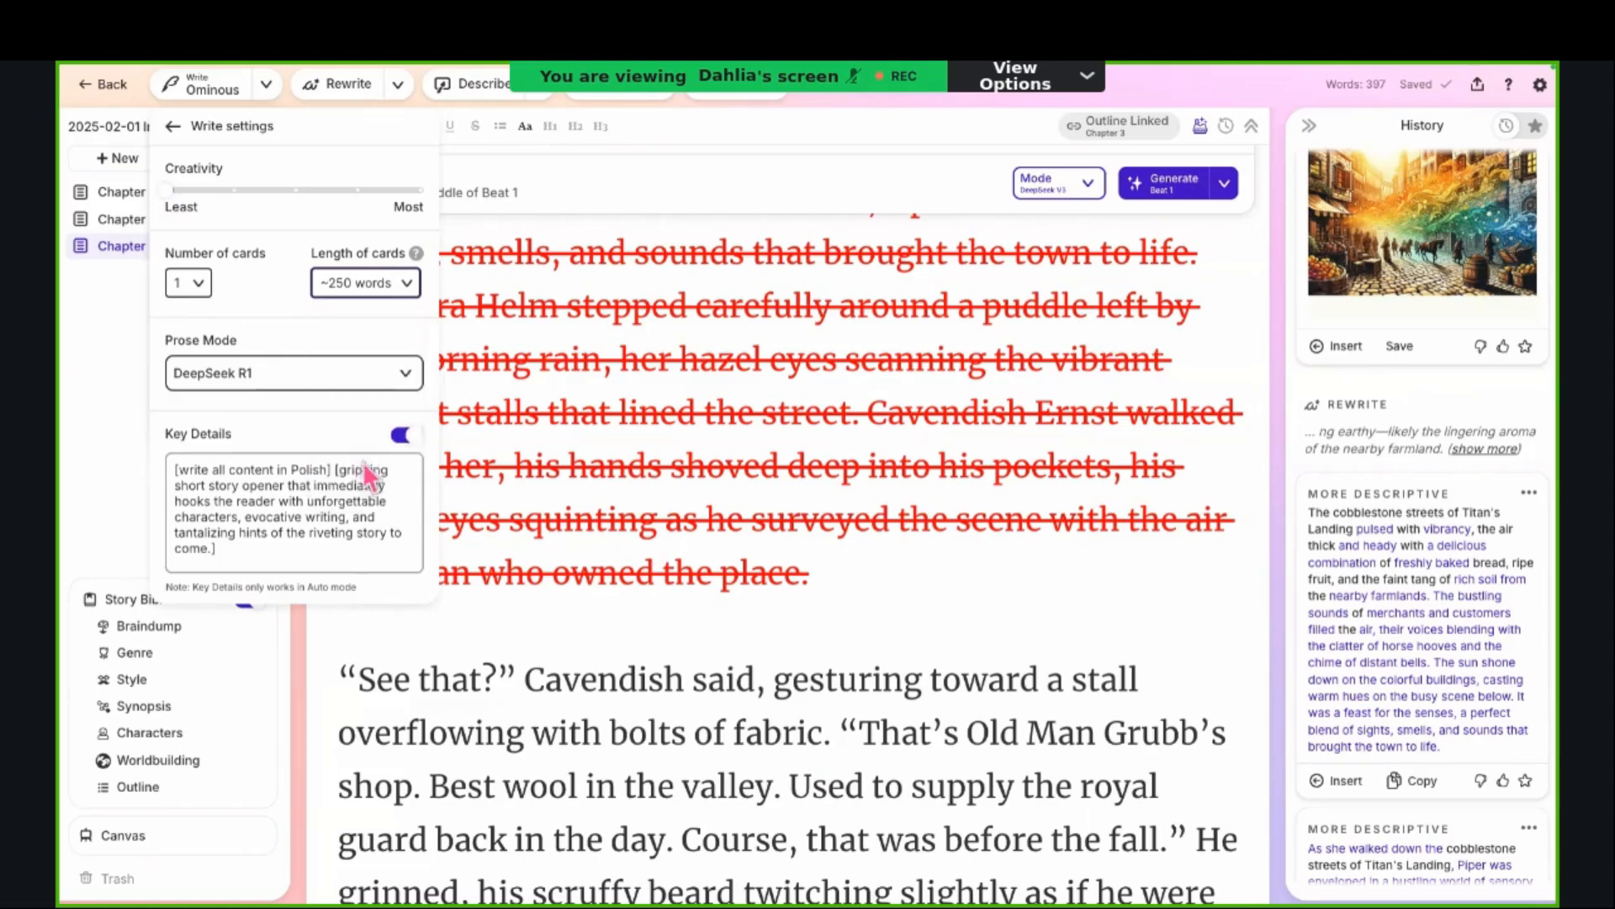
Step: Browse the Advanced prose modes, including DeepSeek V3, and set the Write prose mode to StarCannon 12B
{"action": "left_click", "coordinate": [365, 375]}
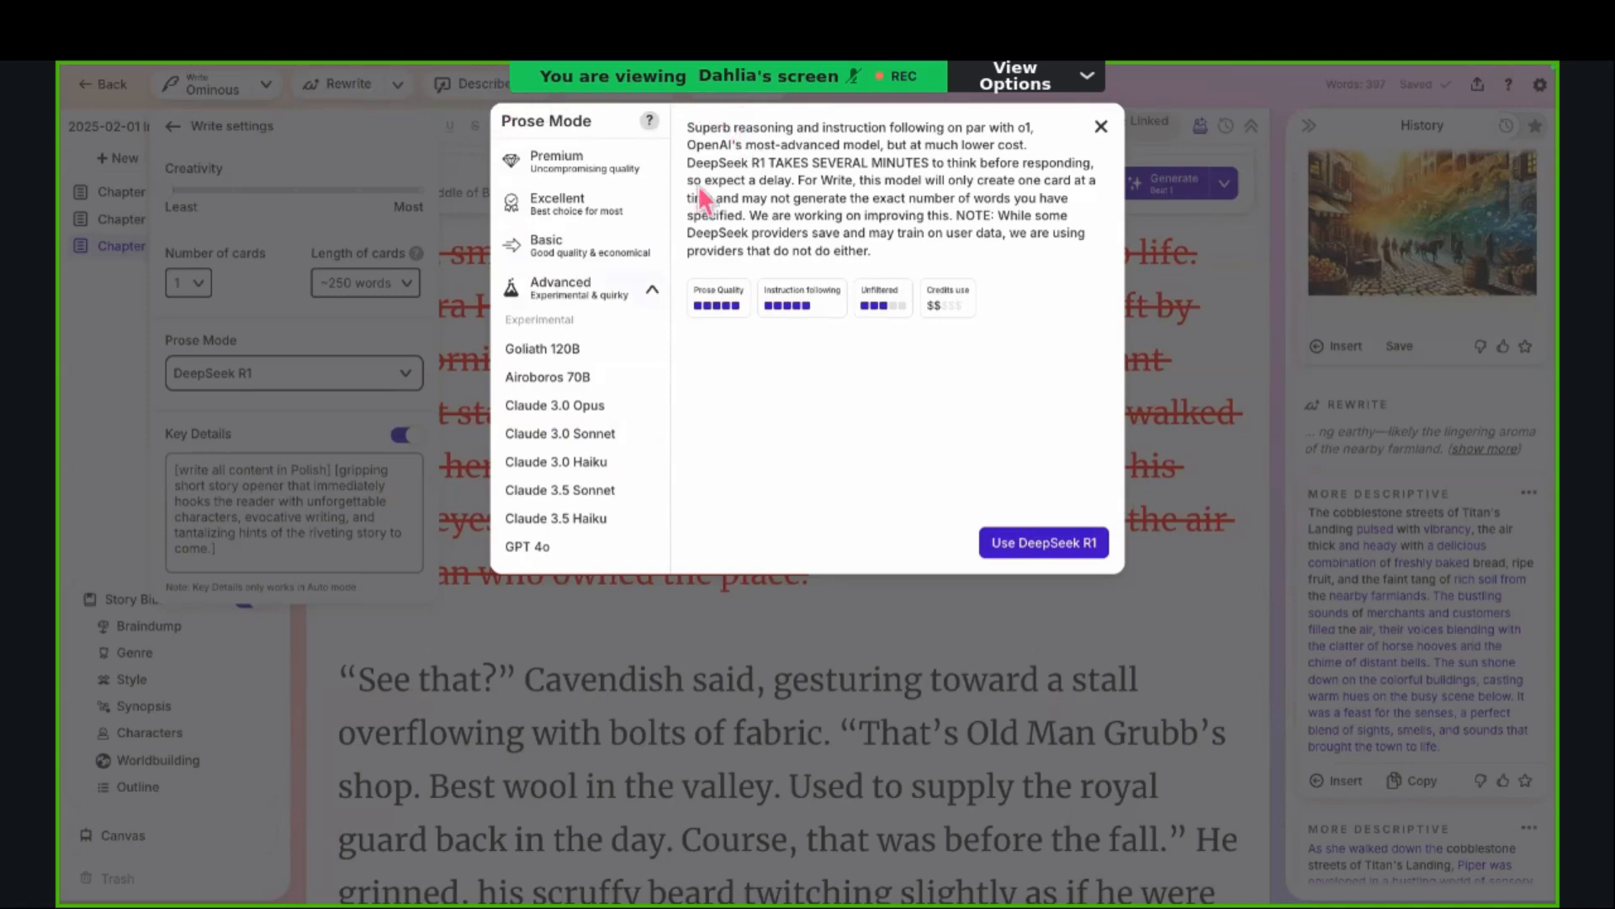
{"action": "scroll", "coordinate": [579, 406], "scroll_direction": "down", "scroll_amount": 6}
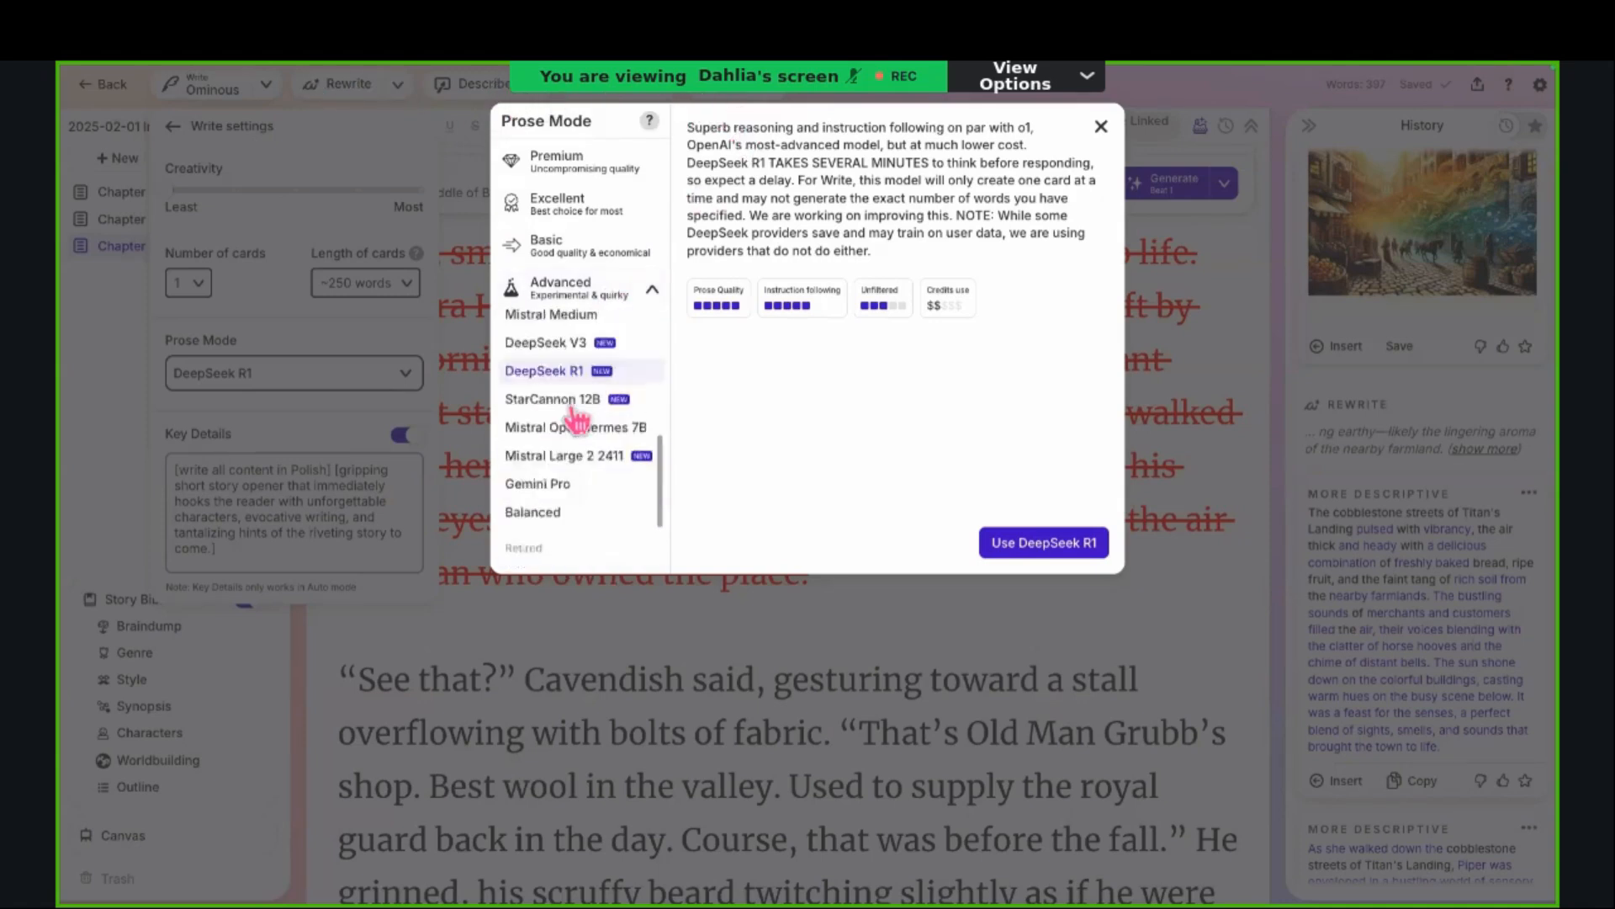
{"action": "scroll", "coordinate": [579, 407], "scroll_direction": "up", "scroll_amount": 1}
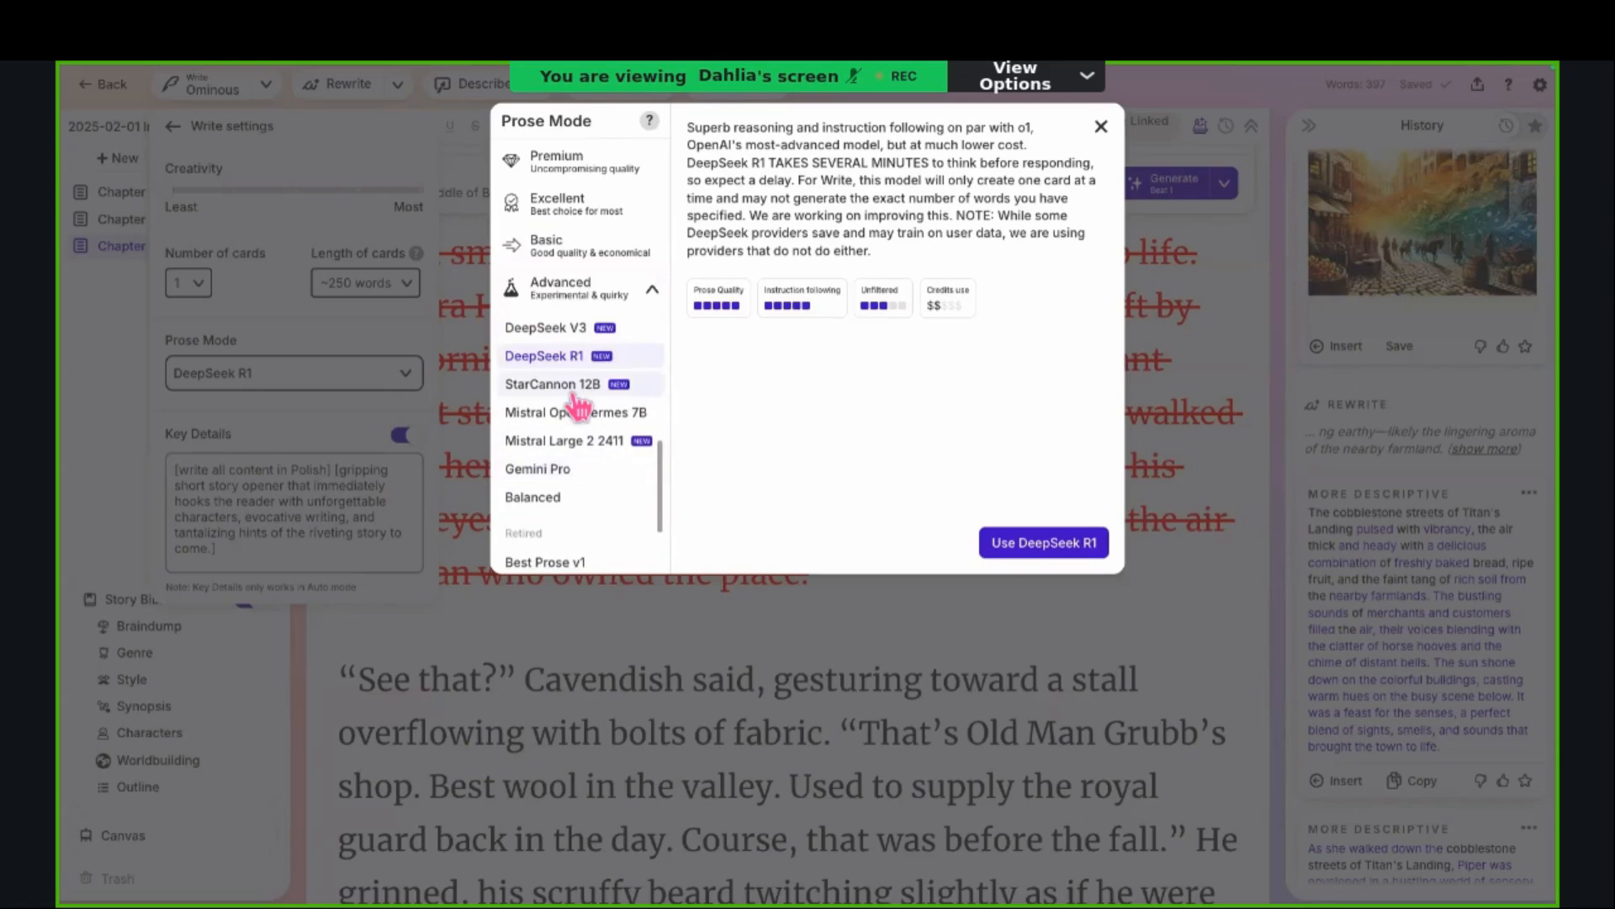
{"action": "scroll", "coordinate": [579, 406], "scroll_direction": "up", "scroll_amount": 1}
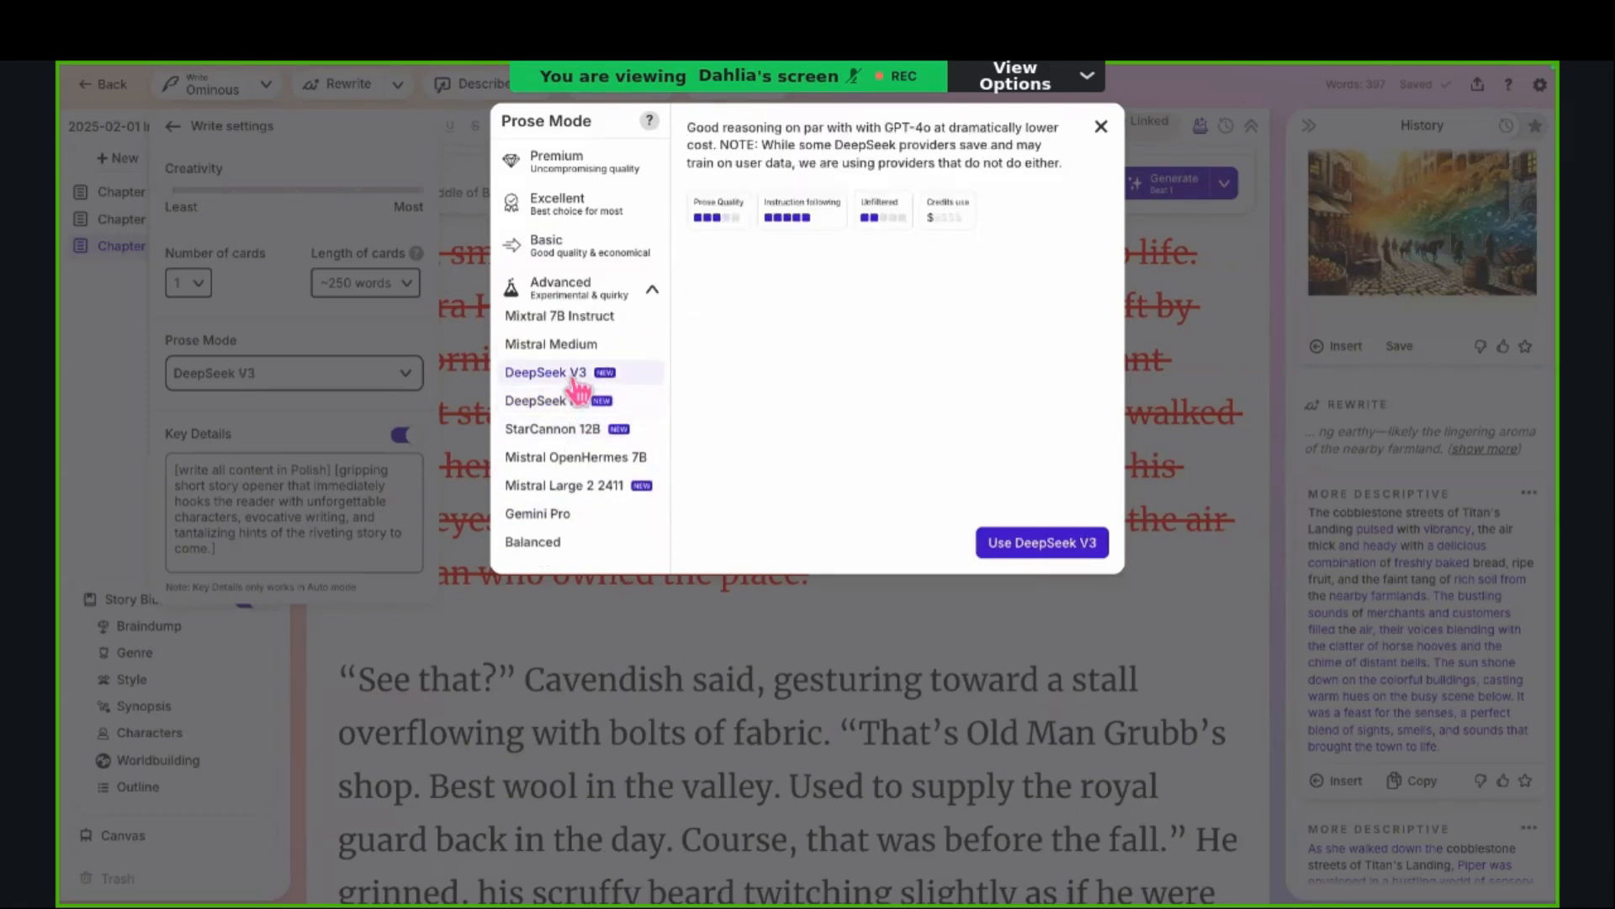
{"action": "left_click", "coordinate": [579, 431]}
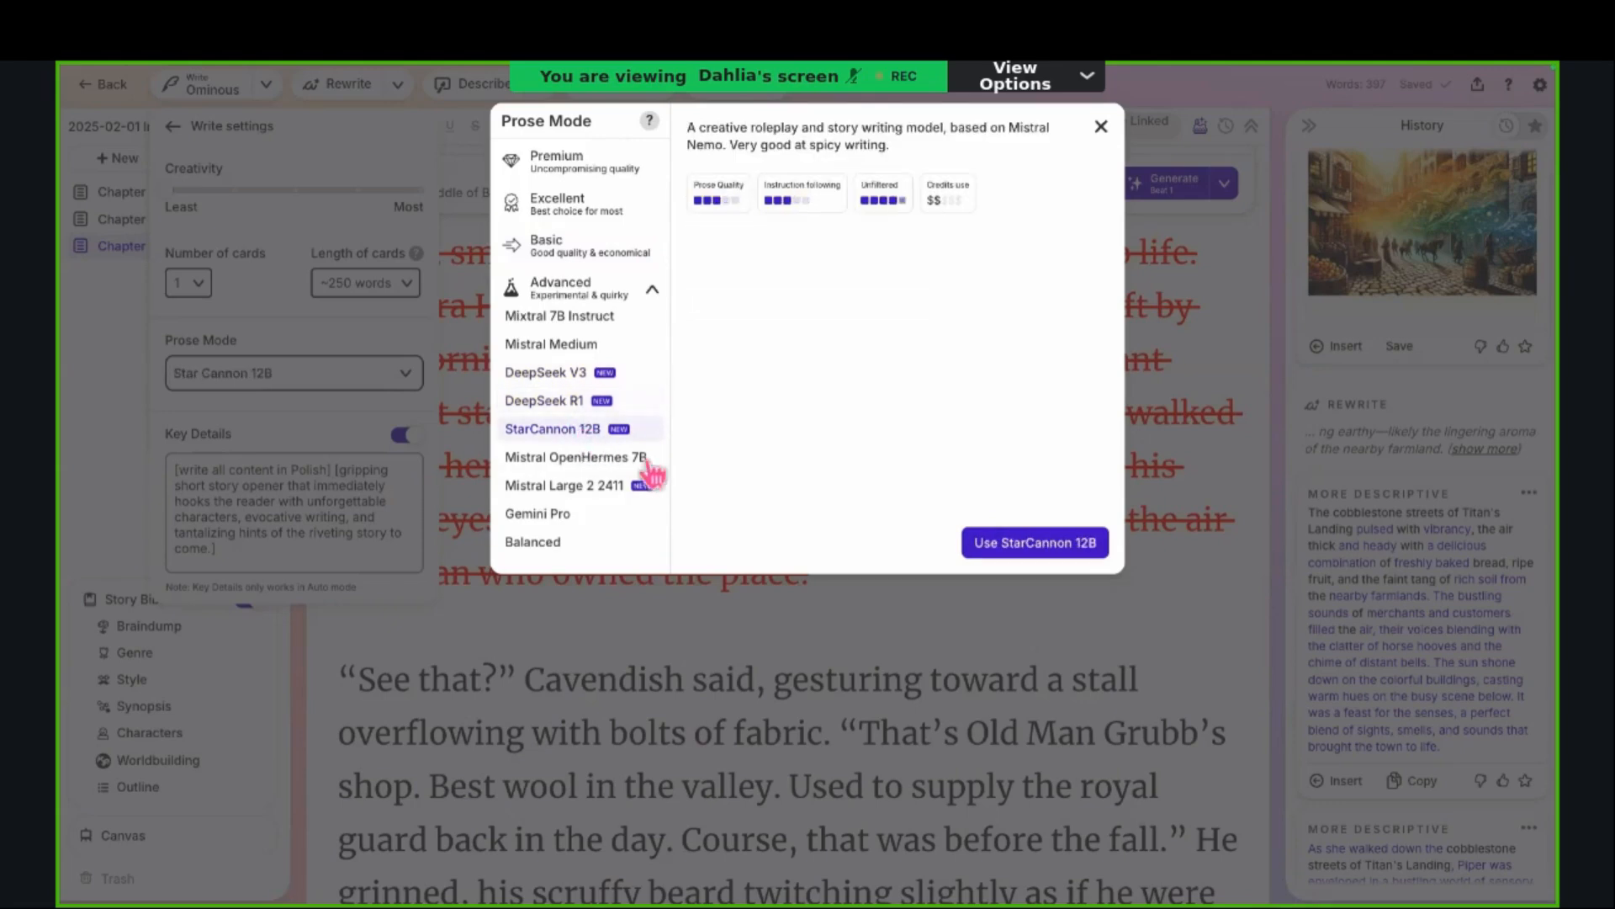
{"action": "left_click", "coordinate": [1015, 547]}
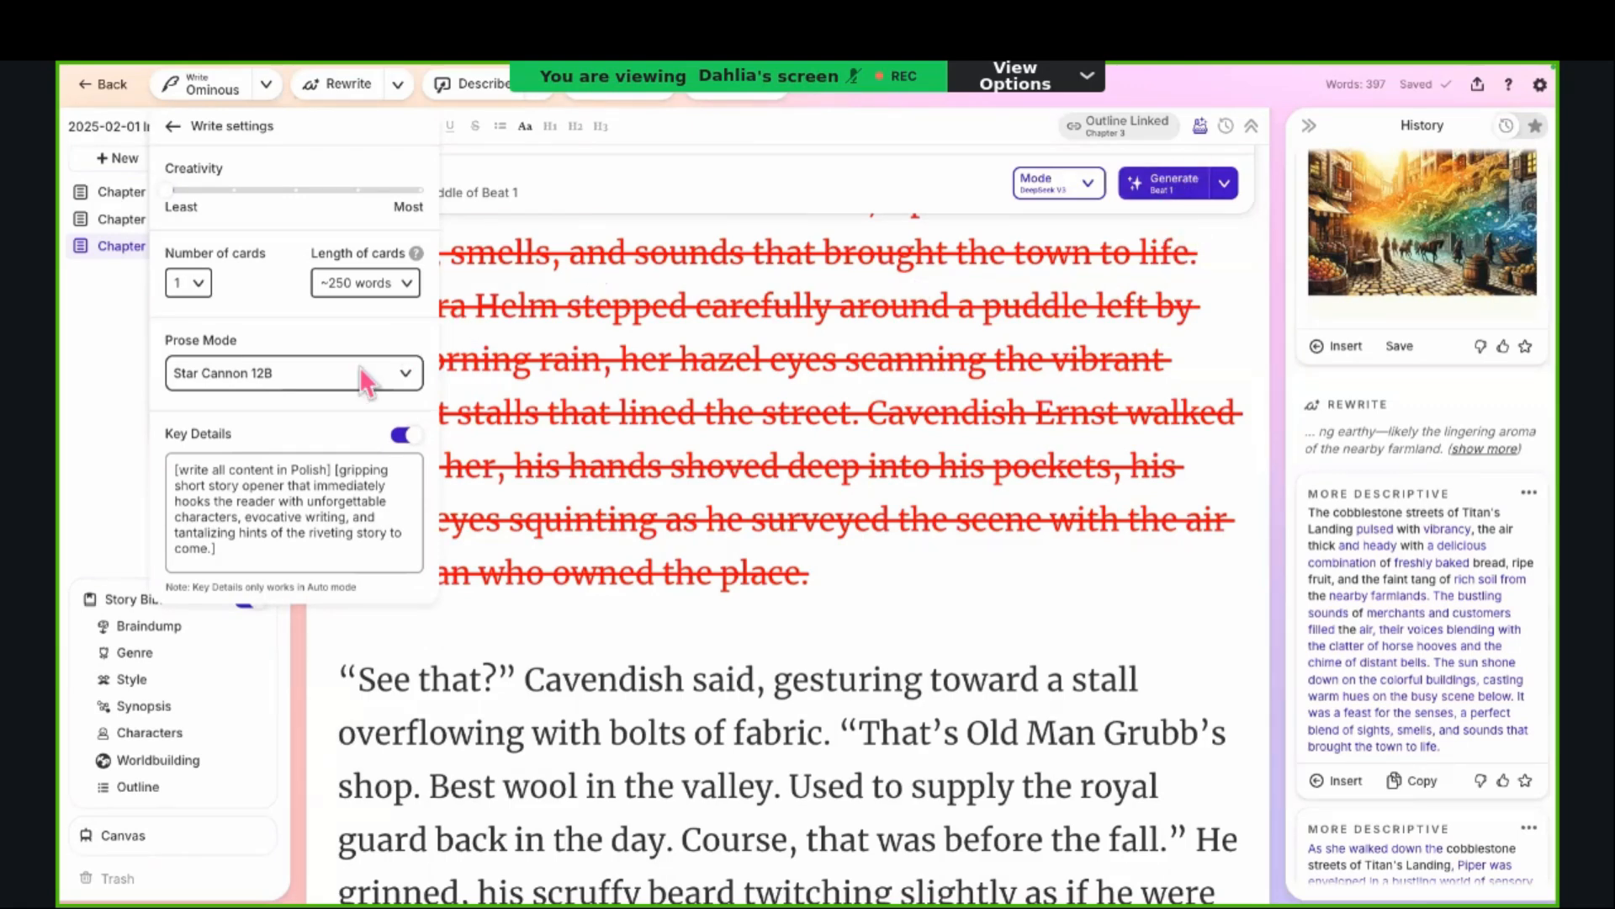
Step: Examine the Key Details text, highlighting the Polish-language instruction, the short story opener instruction and the full text
{"action": "left_click", "coordinate": [261, 489]}
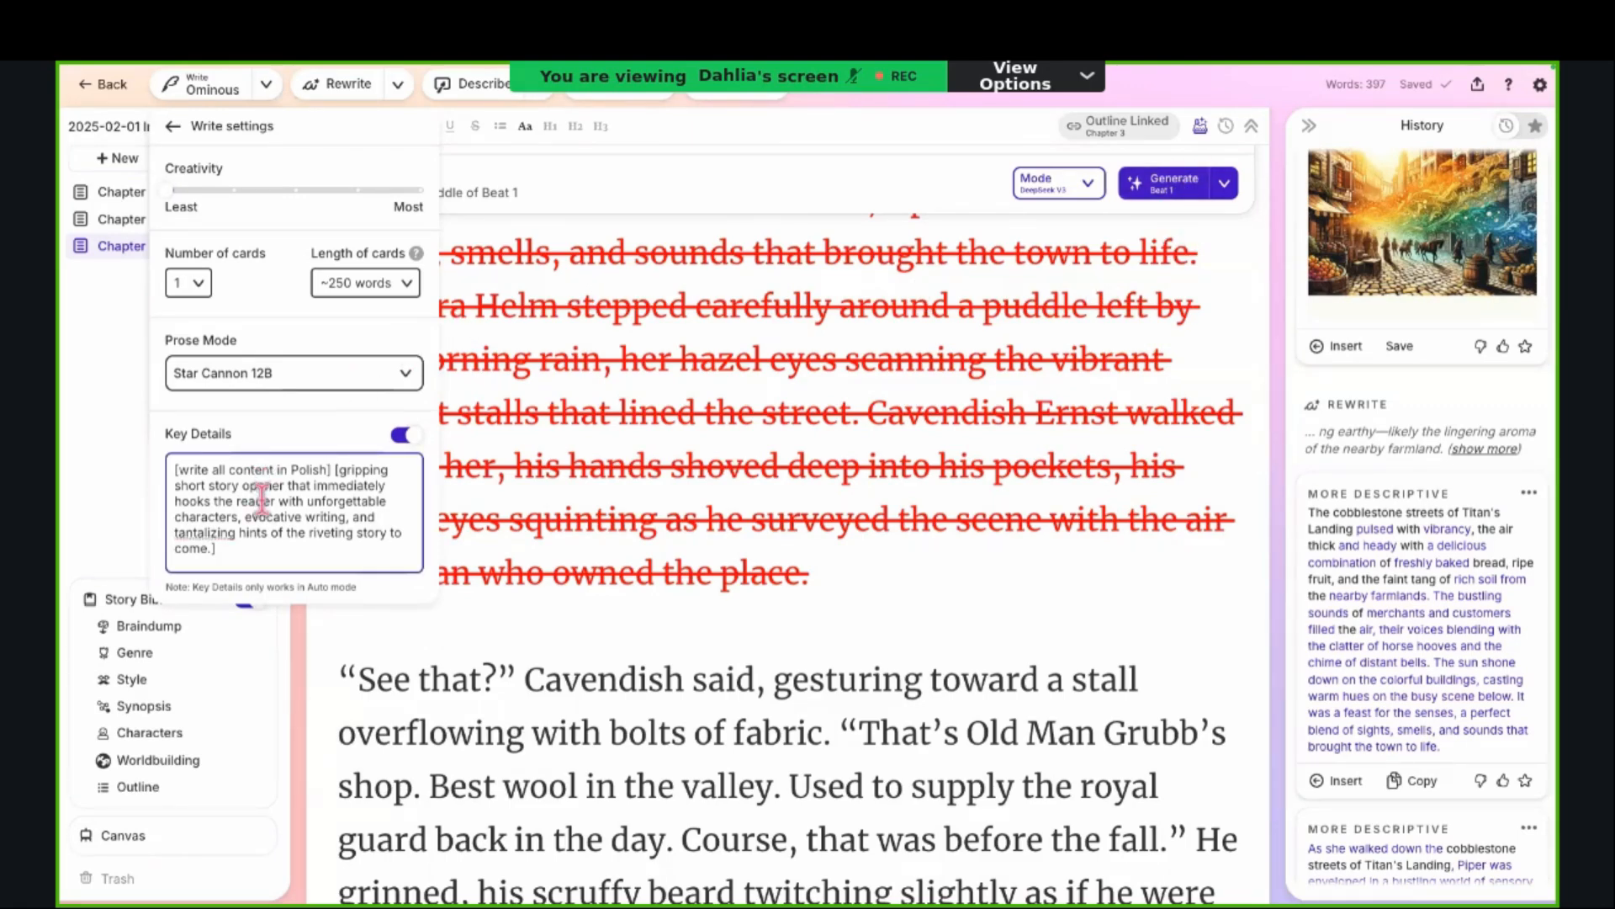
{"action": "triple_click", "coordinate": [255, 524]}
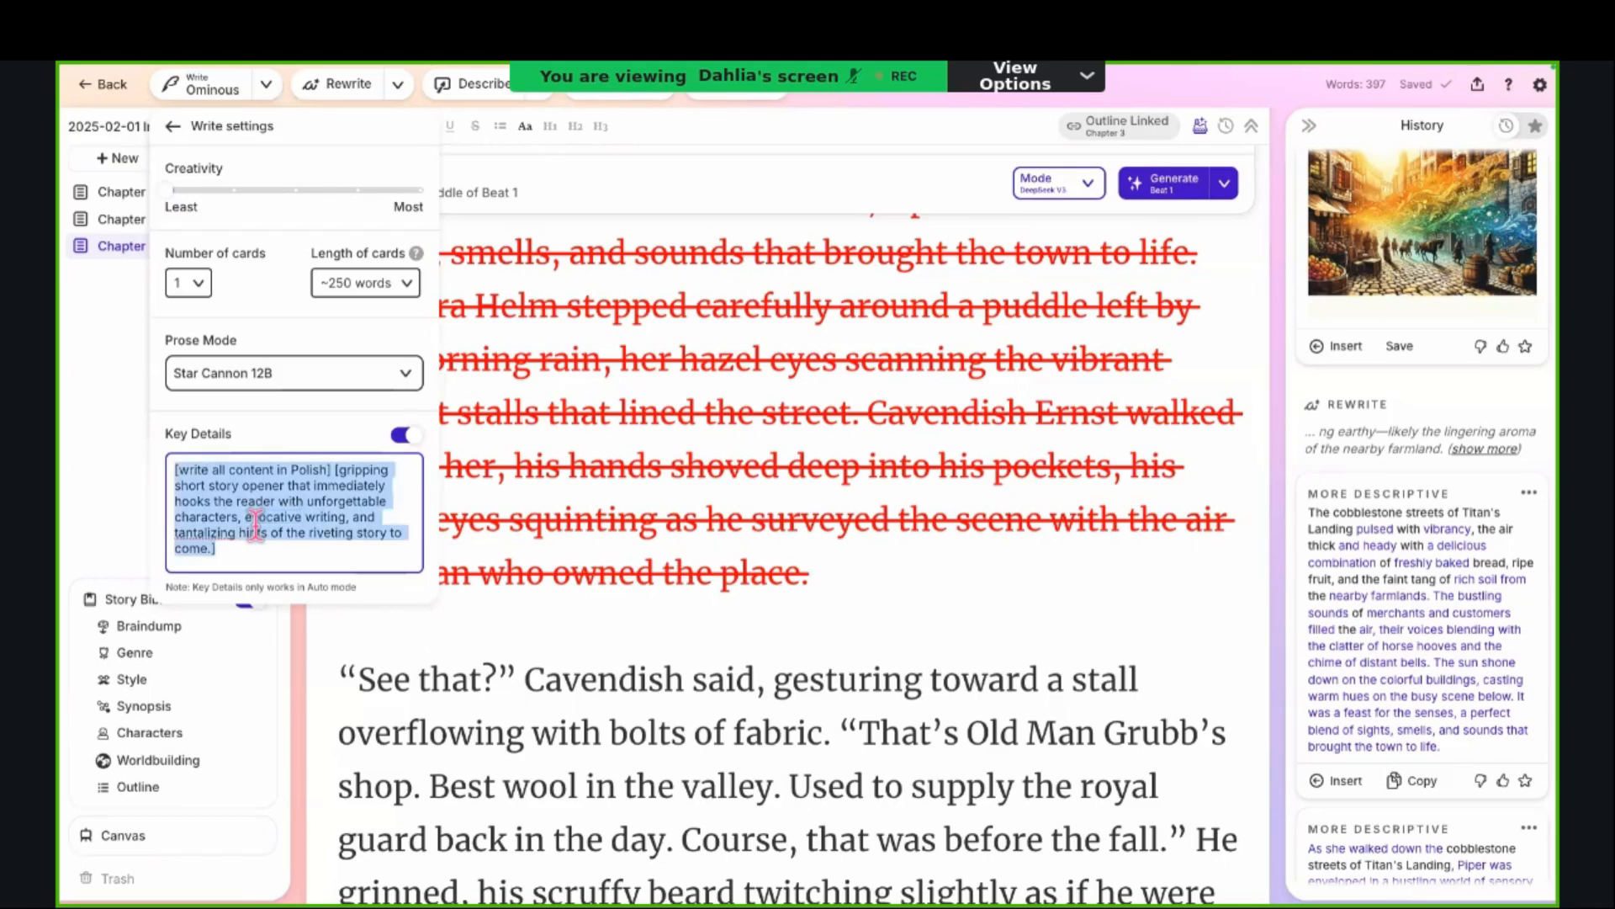
{"action": "left_click", "coordinate": [253, 556]}
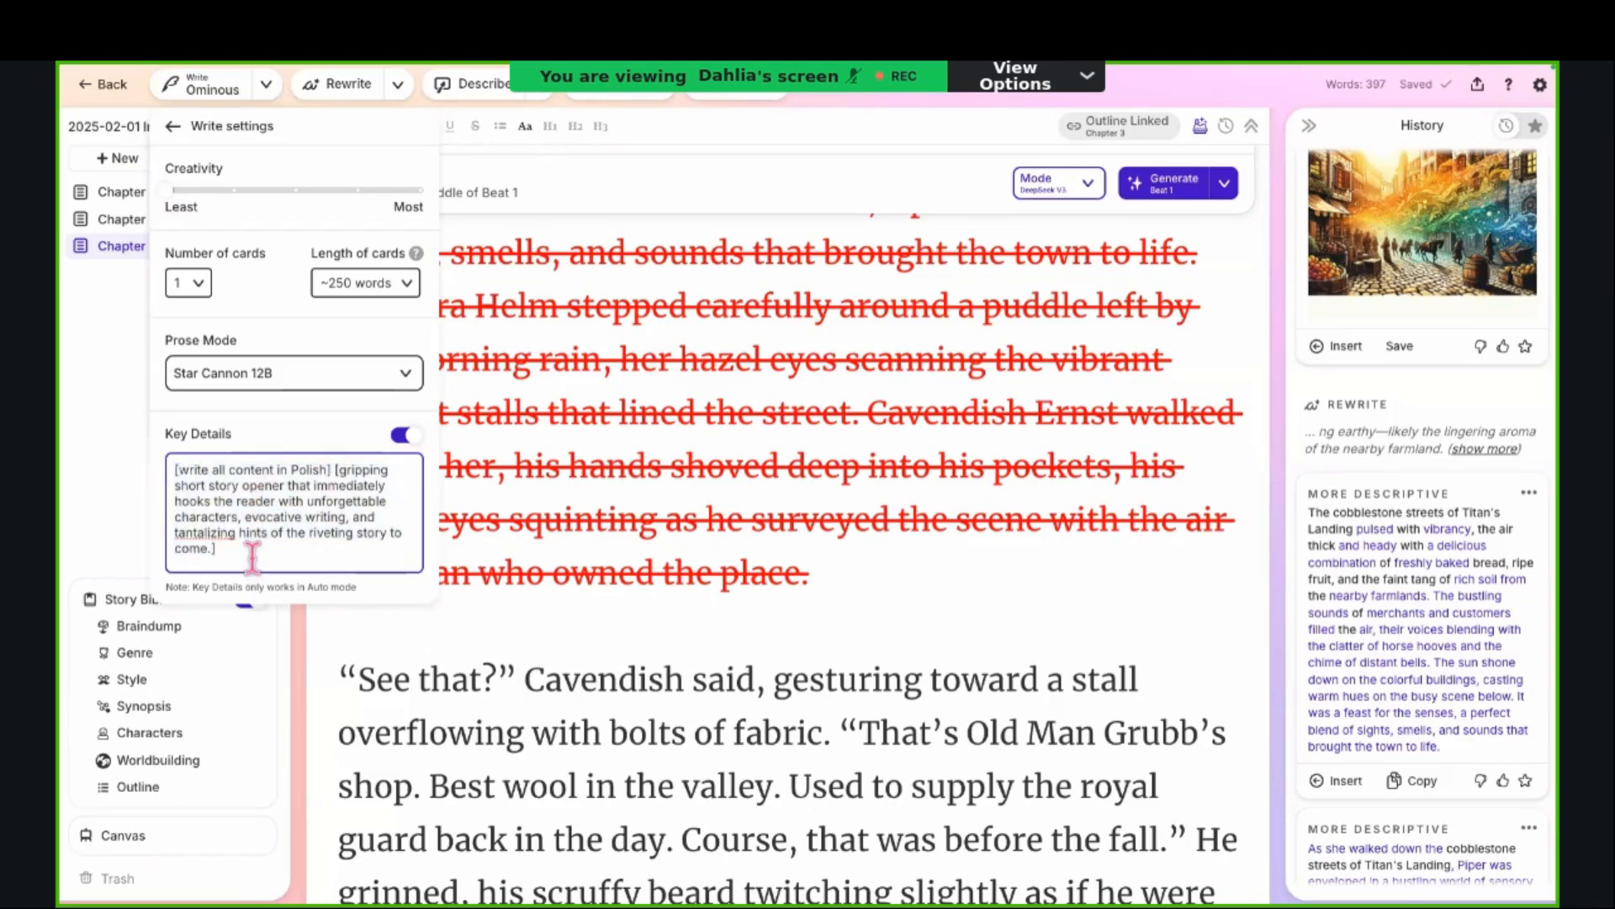
{"action": "left_click_drag", "start_coordinate": [252, 555], "coordinate": [169, 471]}
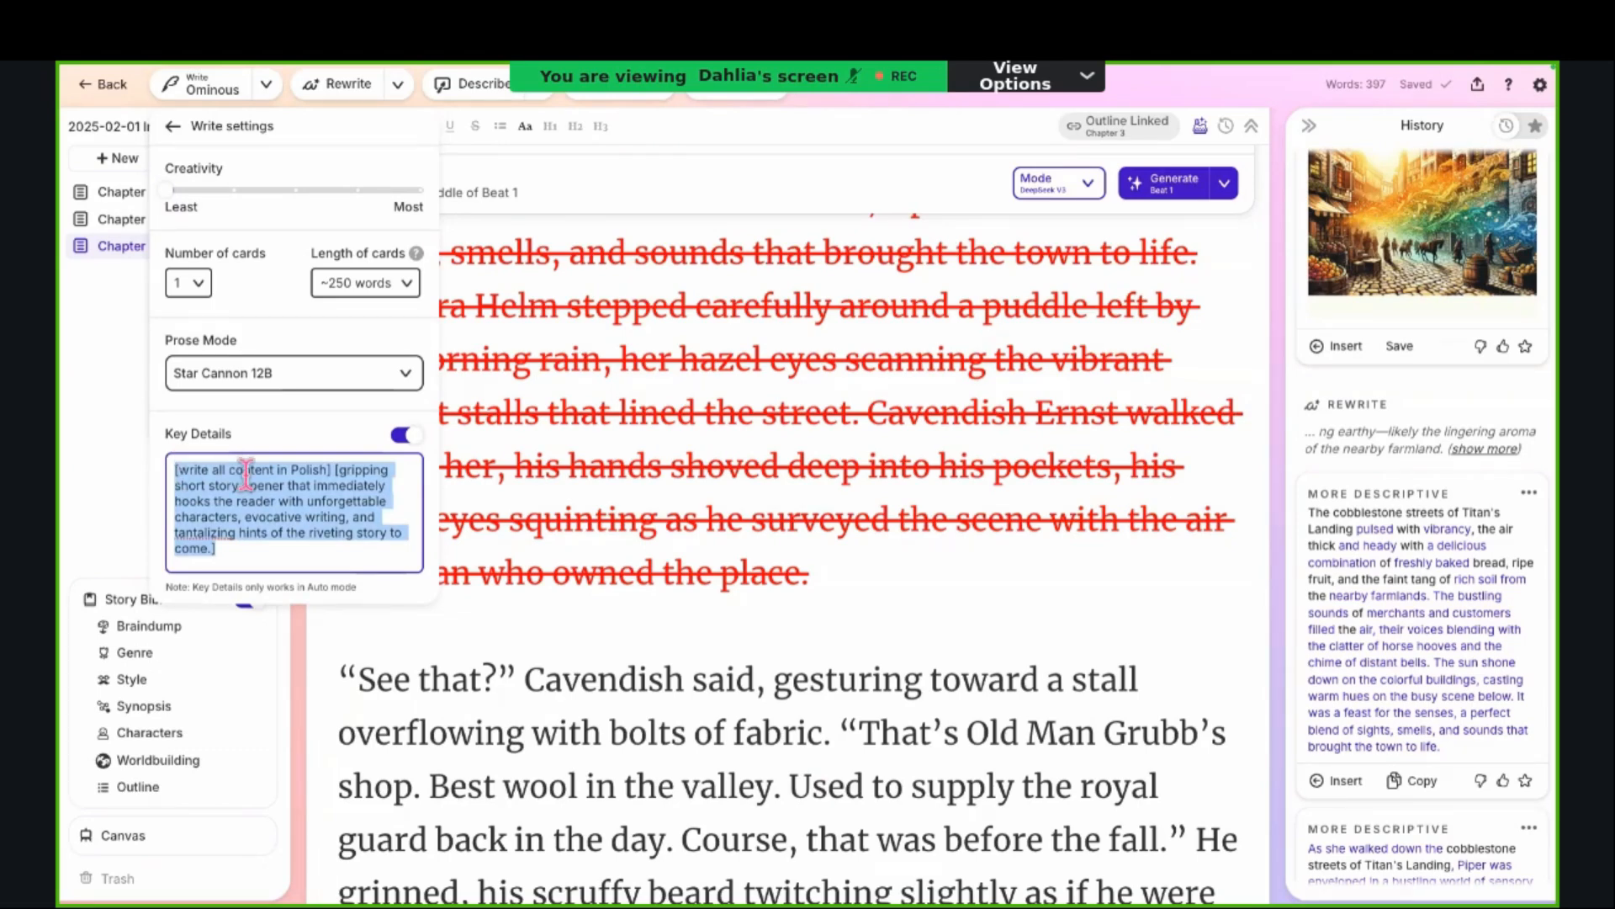
{"action": "left_click", "coordinate": [332, 469]}
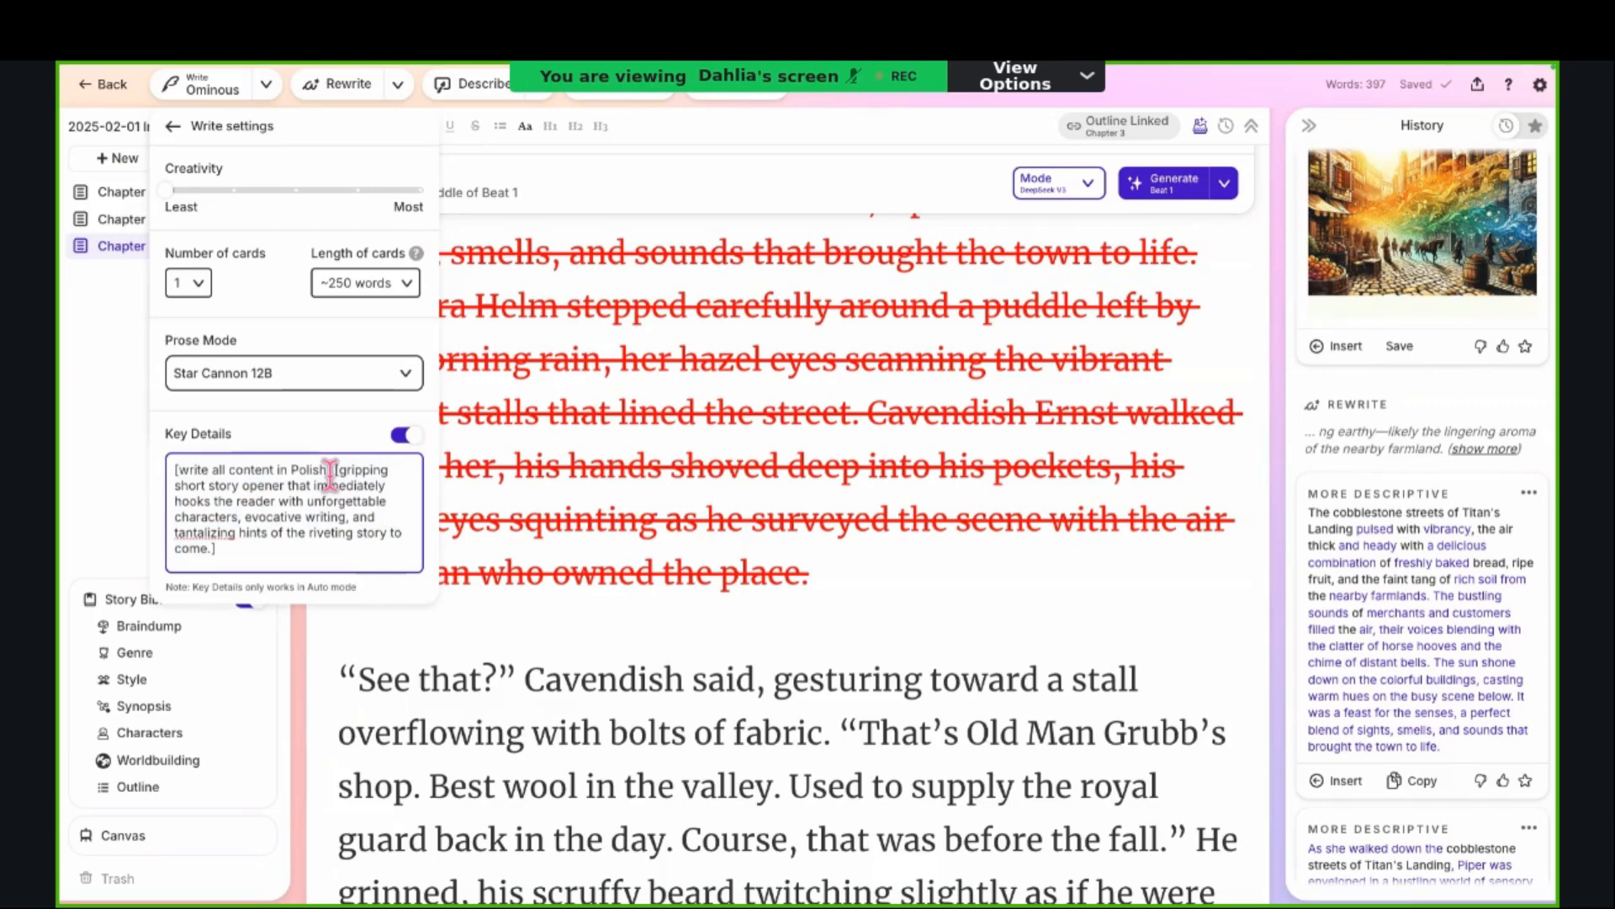
{"action": "left_click_drag", "start_coordinate": [333, 469], "coordinate": [150, 477]}
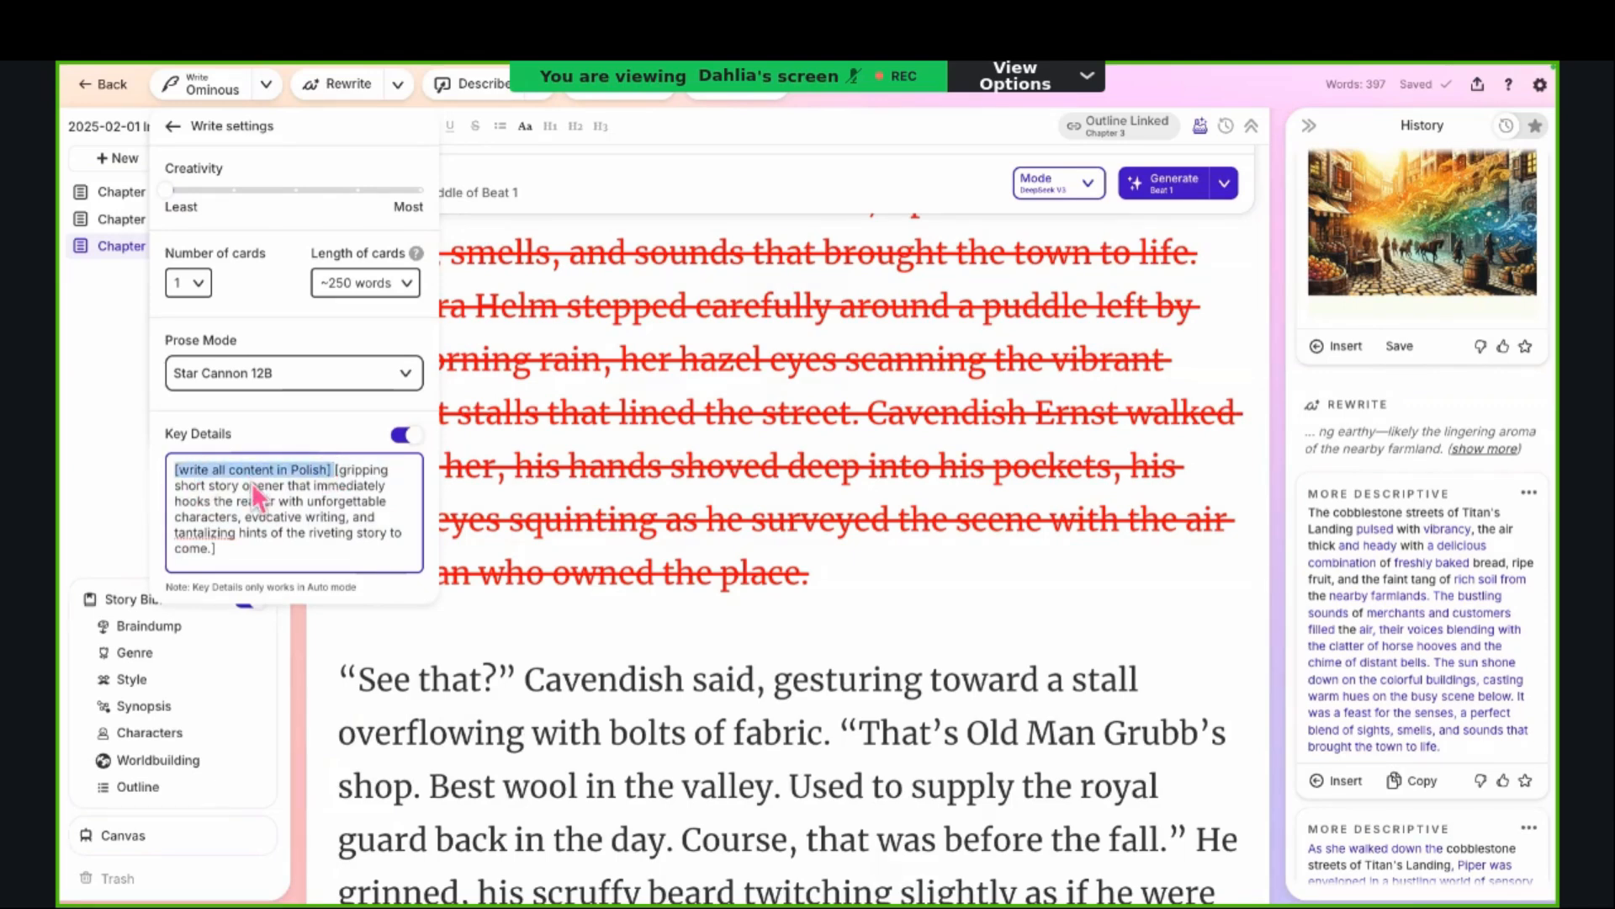
{"action": "key", "text": "Right"}
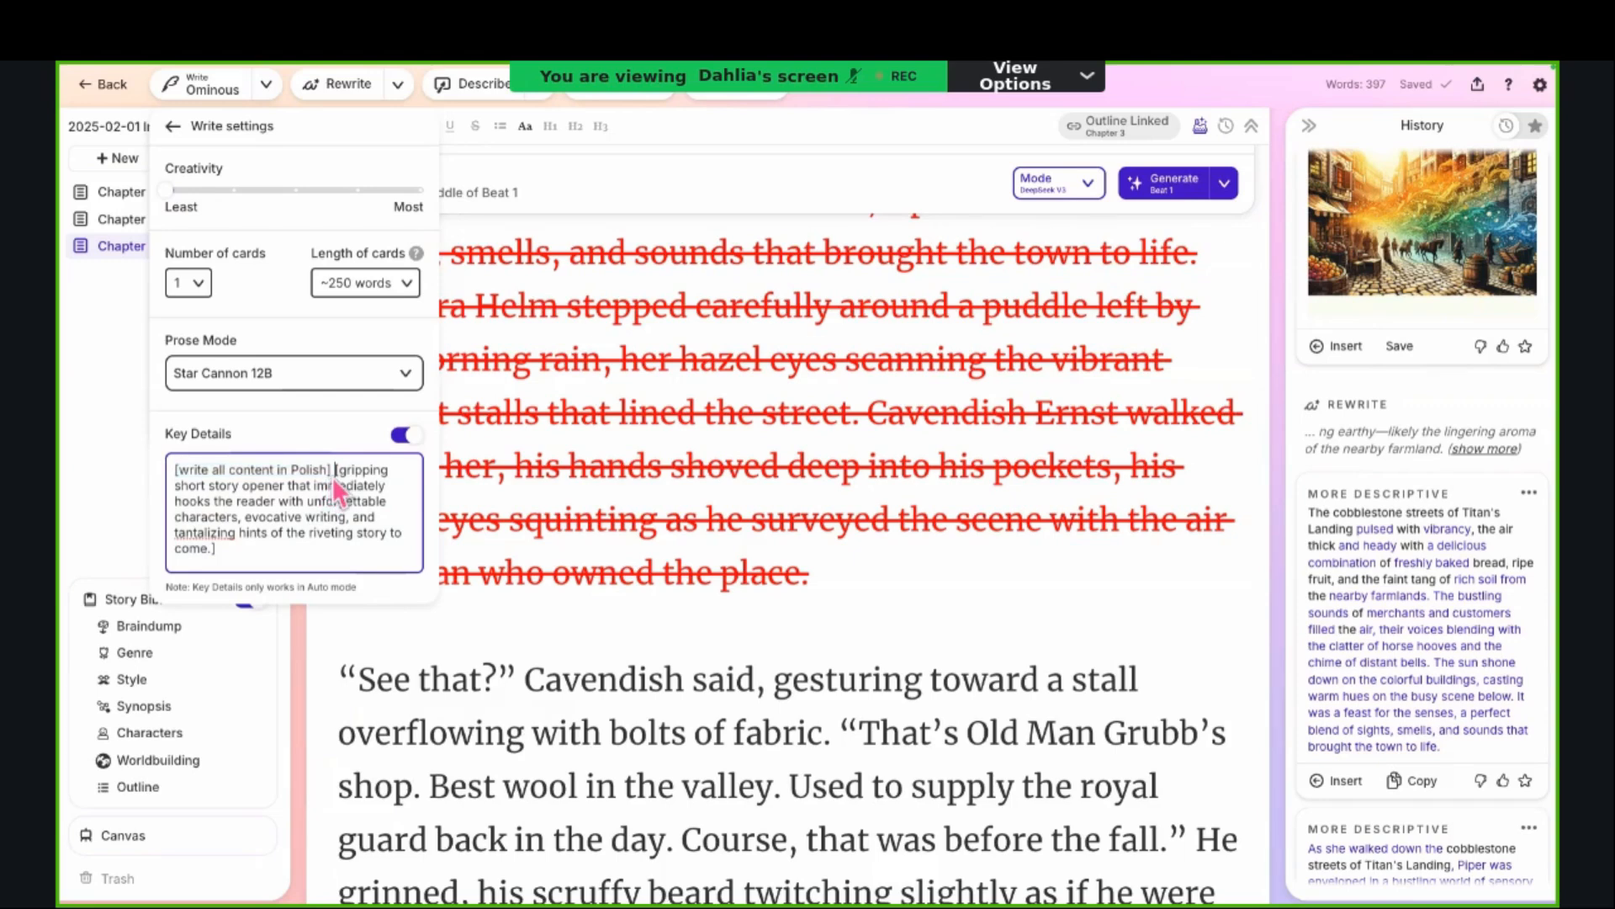
{"action": "left_click_drag", "start_coordinate": [331, 477], "coordinate": [315, 578]}
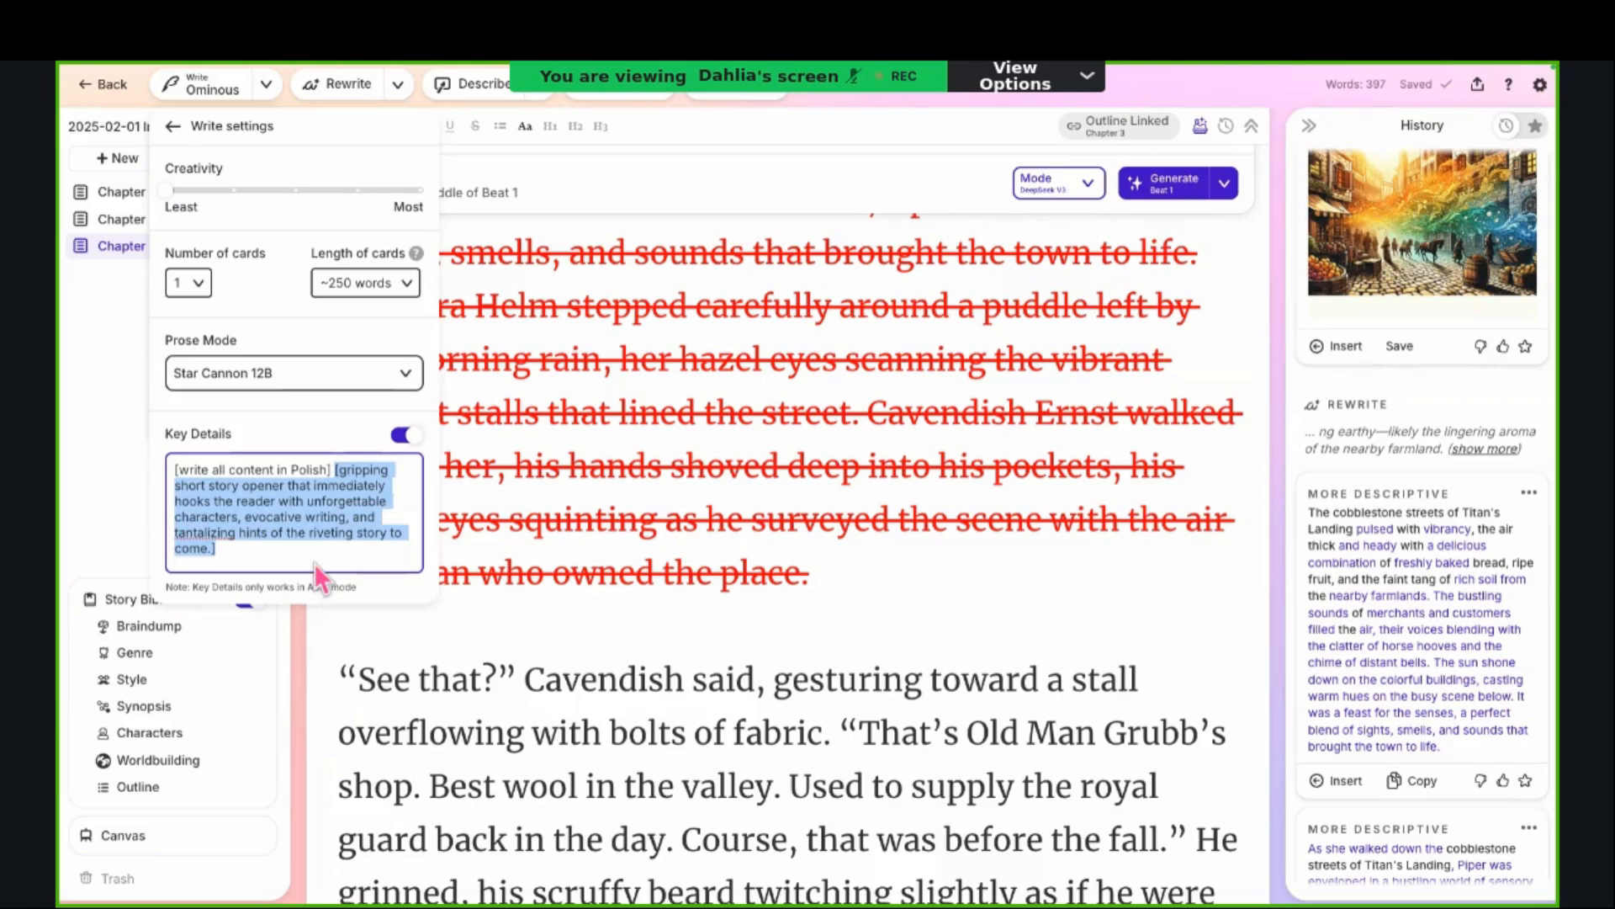
{"action": "left_click", "coordinate": [313, 563]}
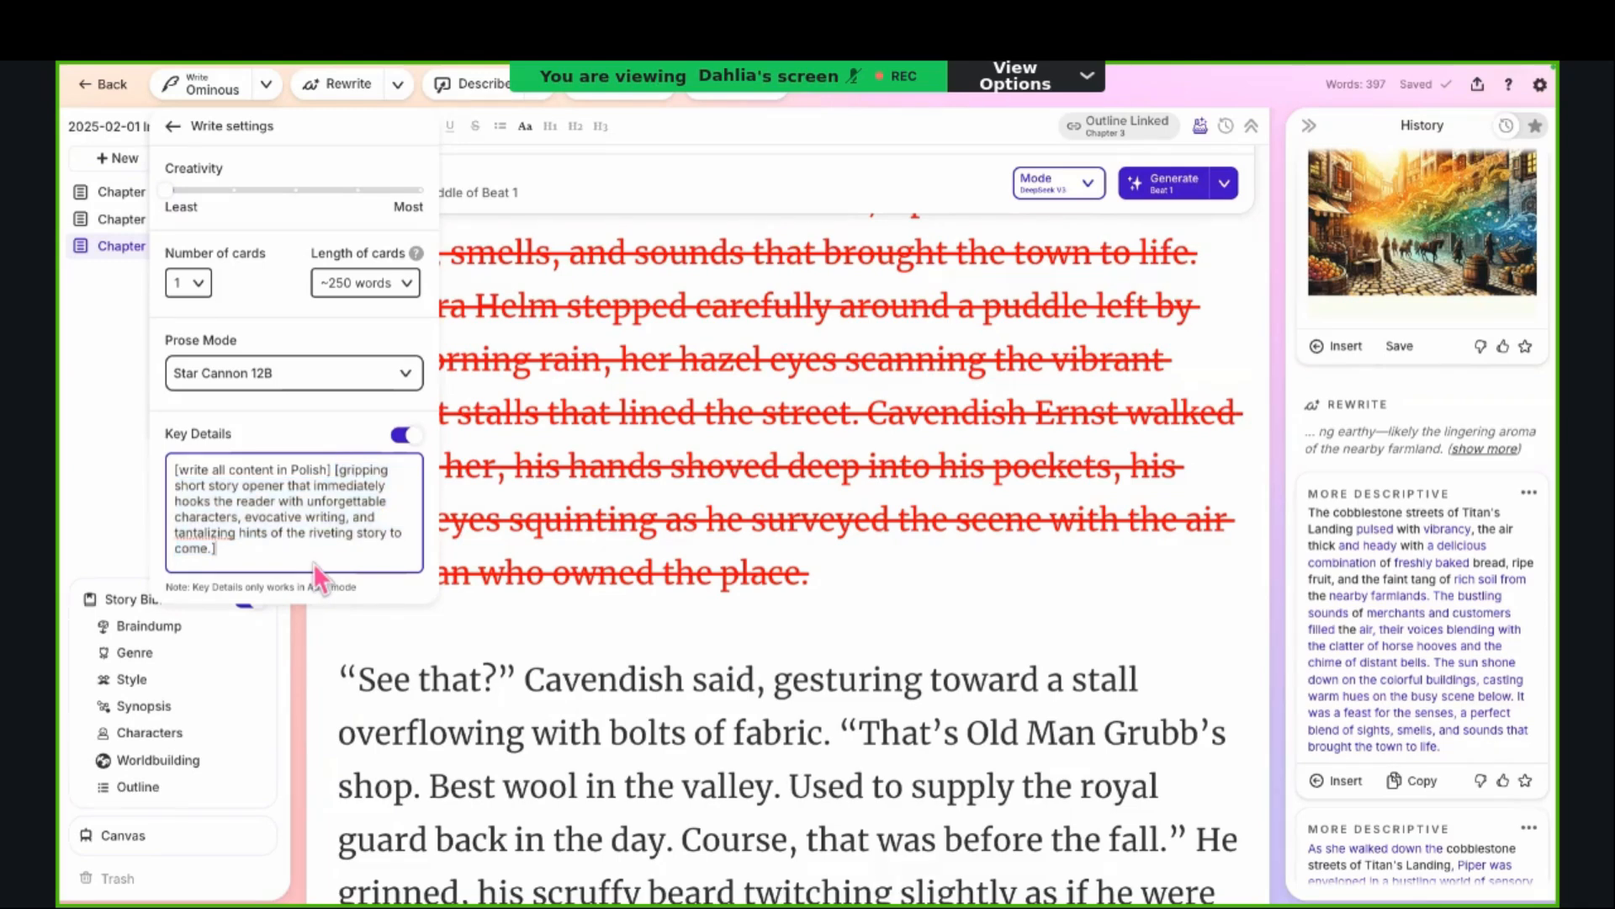
{"action": "key", "text": "ctrl+a"}
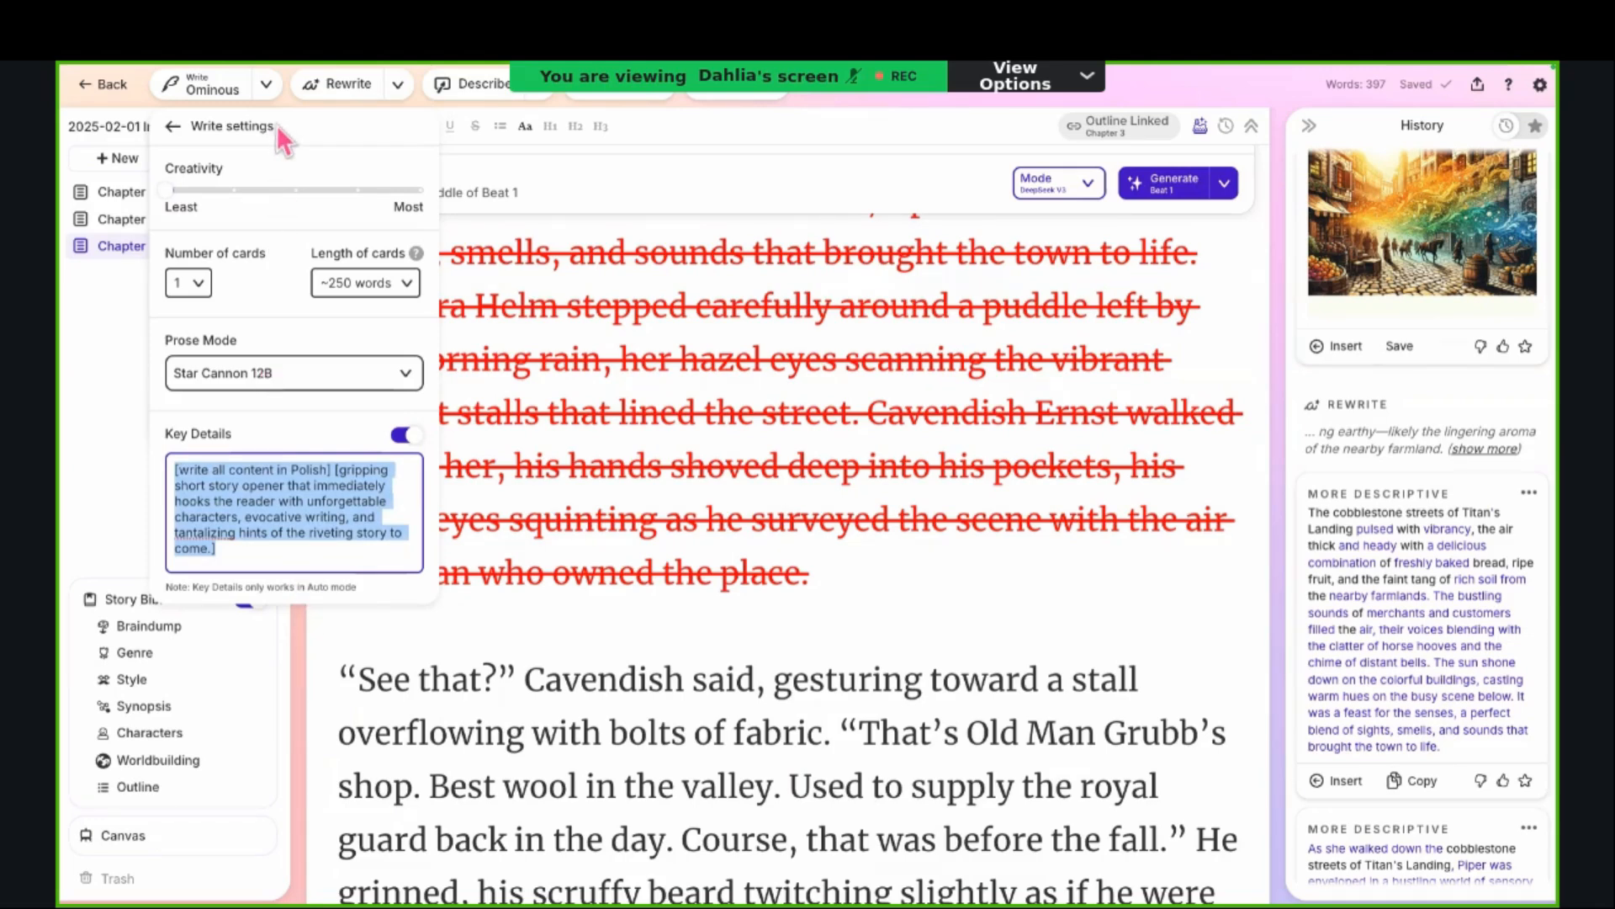
Step: Close the Write settings and switch Write from the Ominous Tone Shift to Auto mode
{"action": "left_click", "coordinate": [273, 91]}
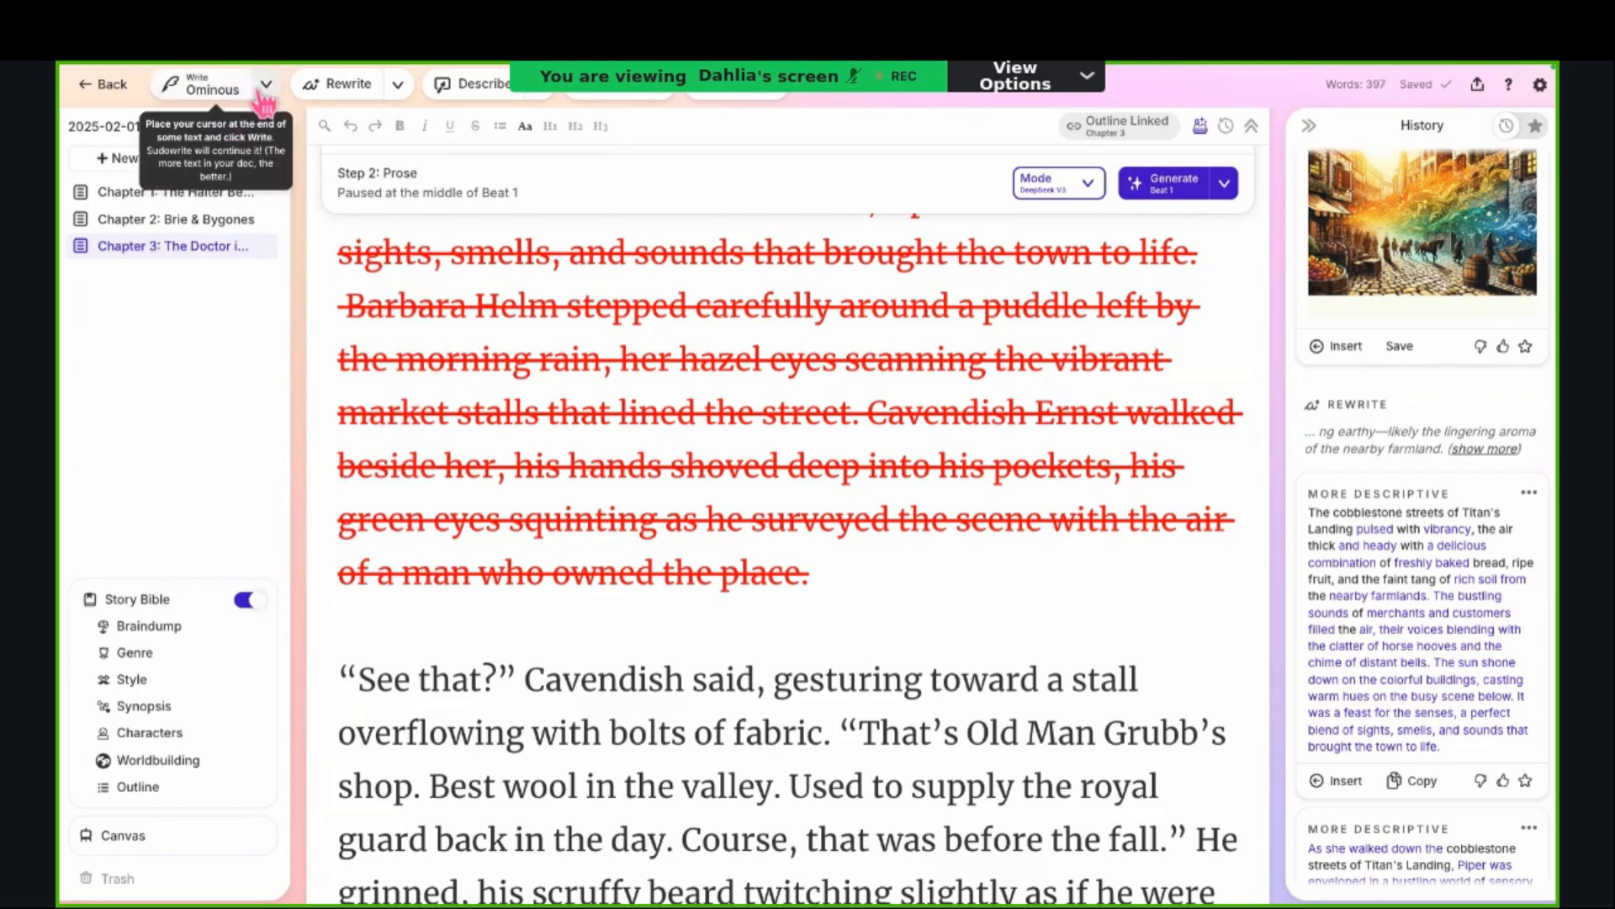
{"action": "left_click", "coordinate": [265, 86]}
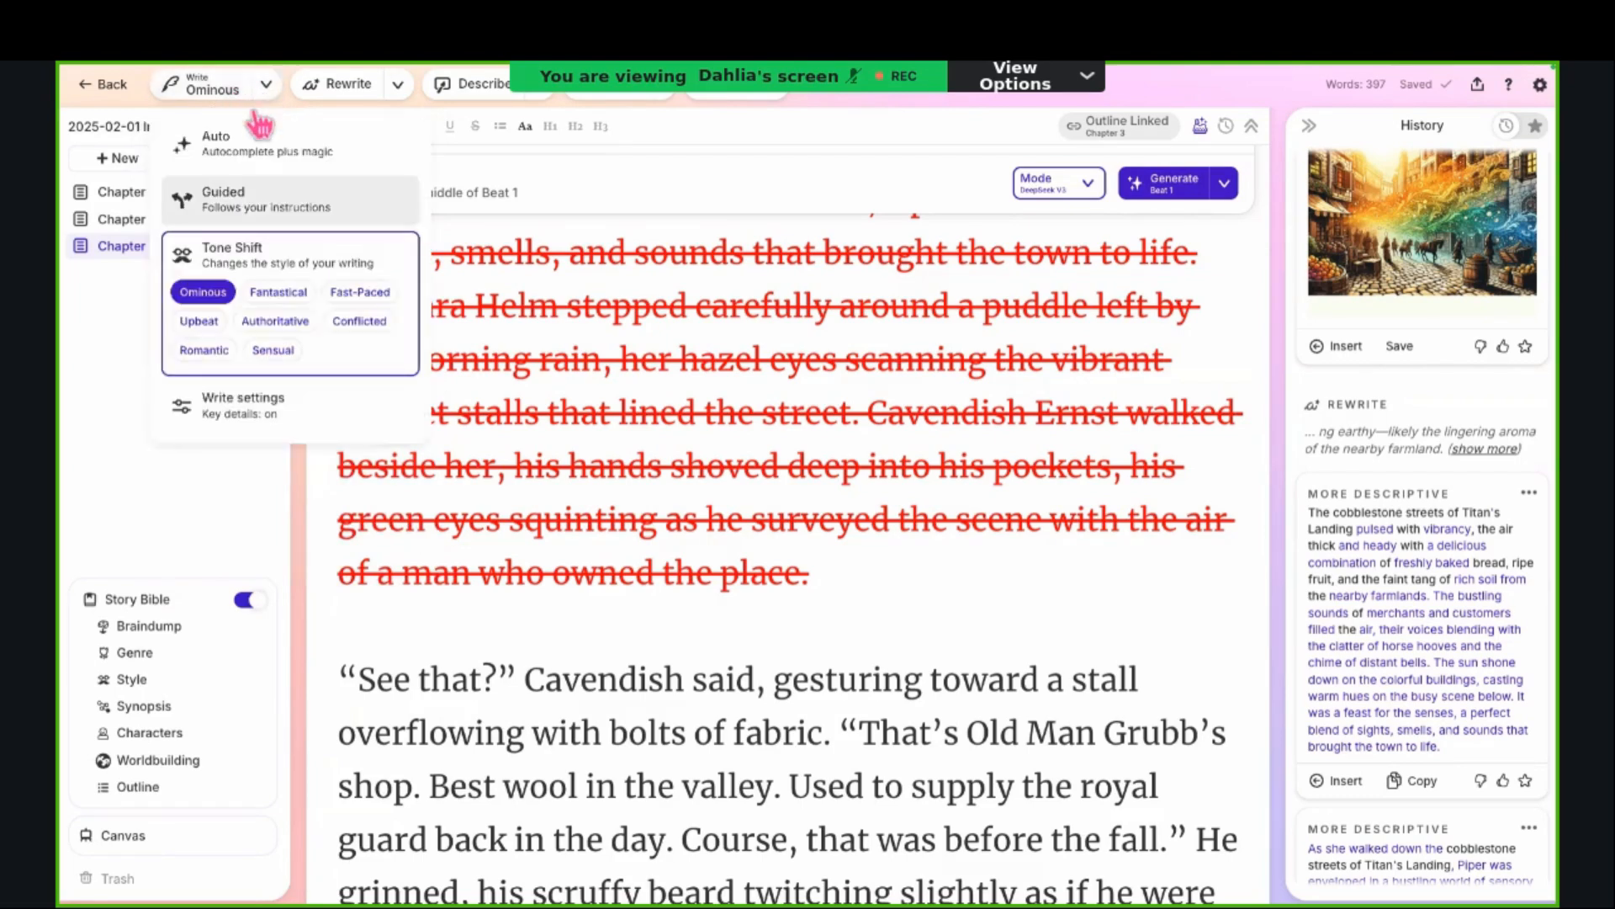
{"action": "left_click", "coordinate": [220, 195]}
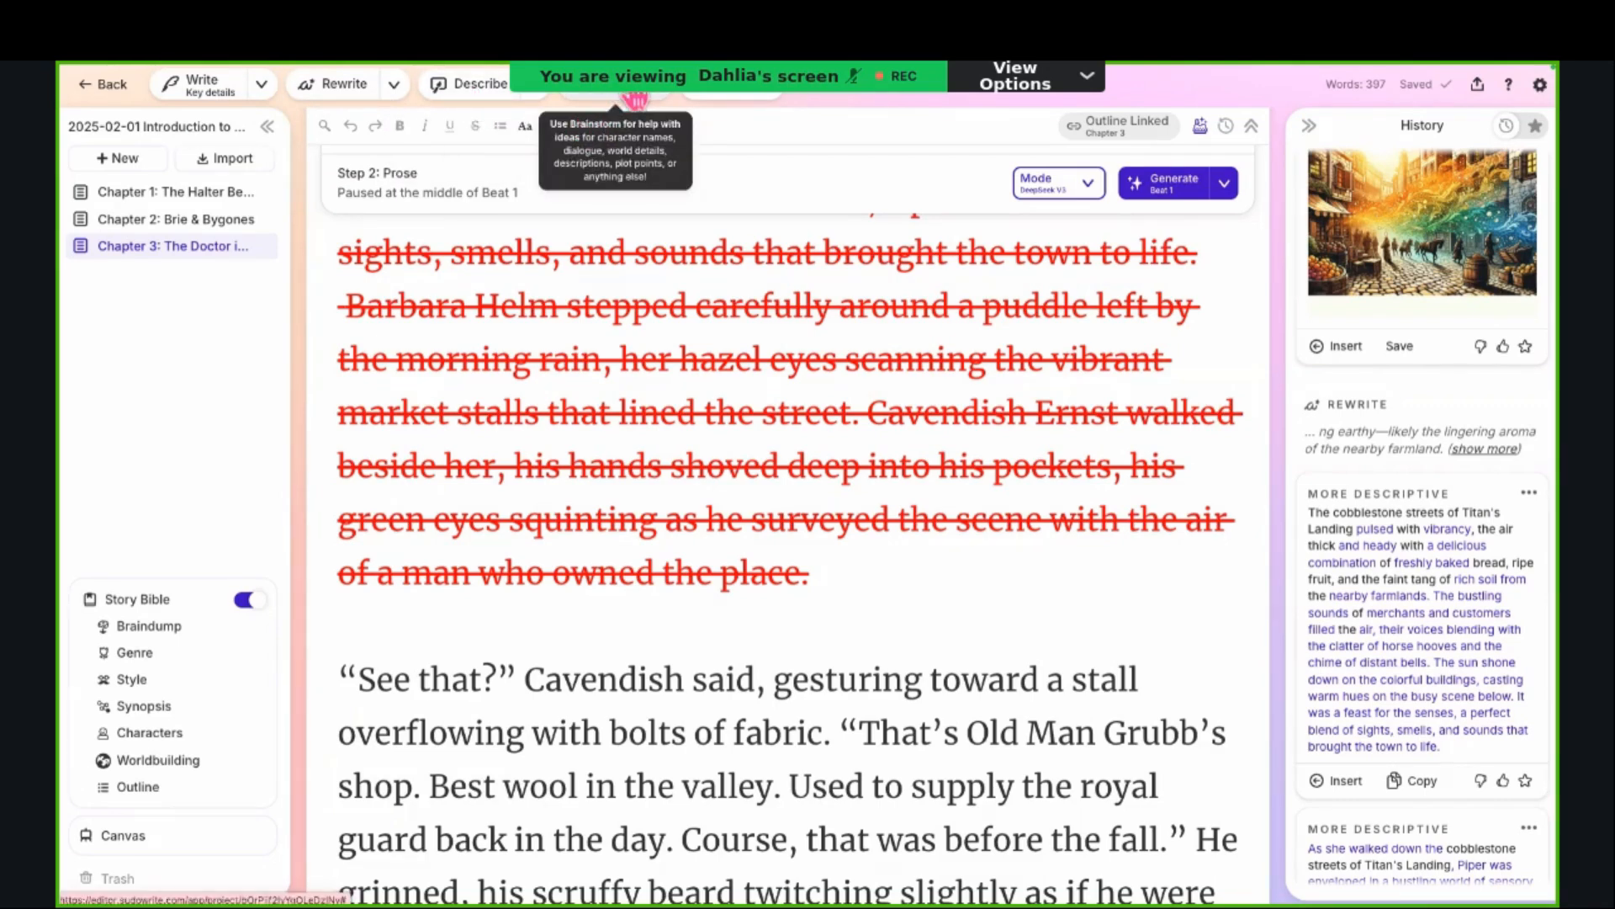
Step: Start a Names brainstorm for an island nation inhabited by warriors, reviewing the European fantasy film context and the examples Spartaria and Isle of Dagger
{"action": "left_click", "coordinate": [637, 101]}
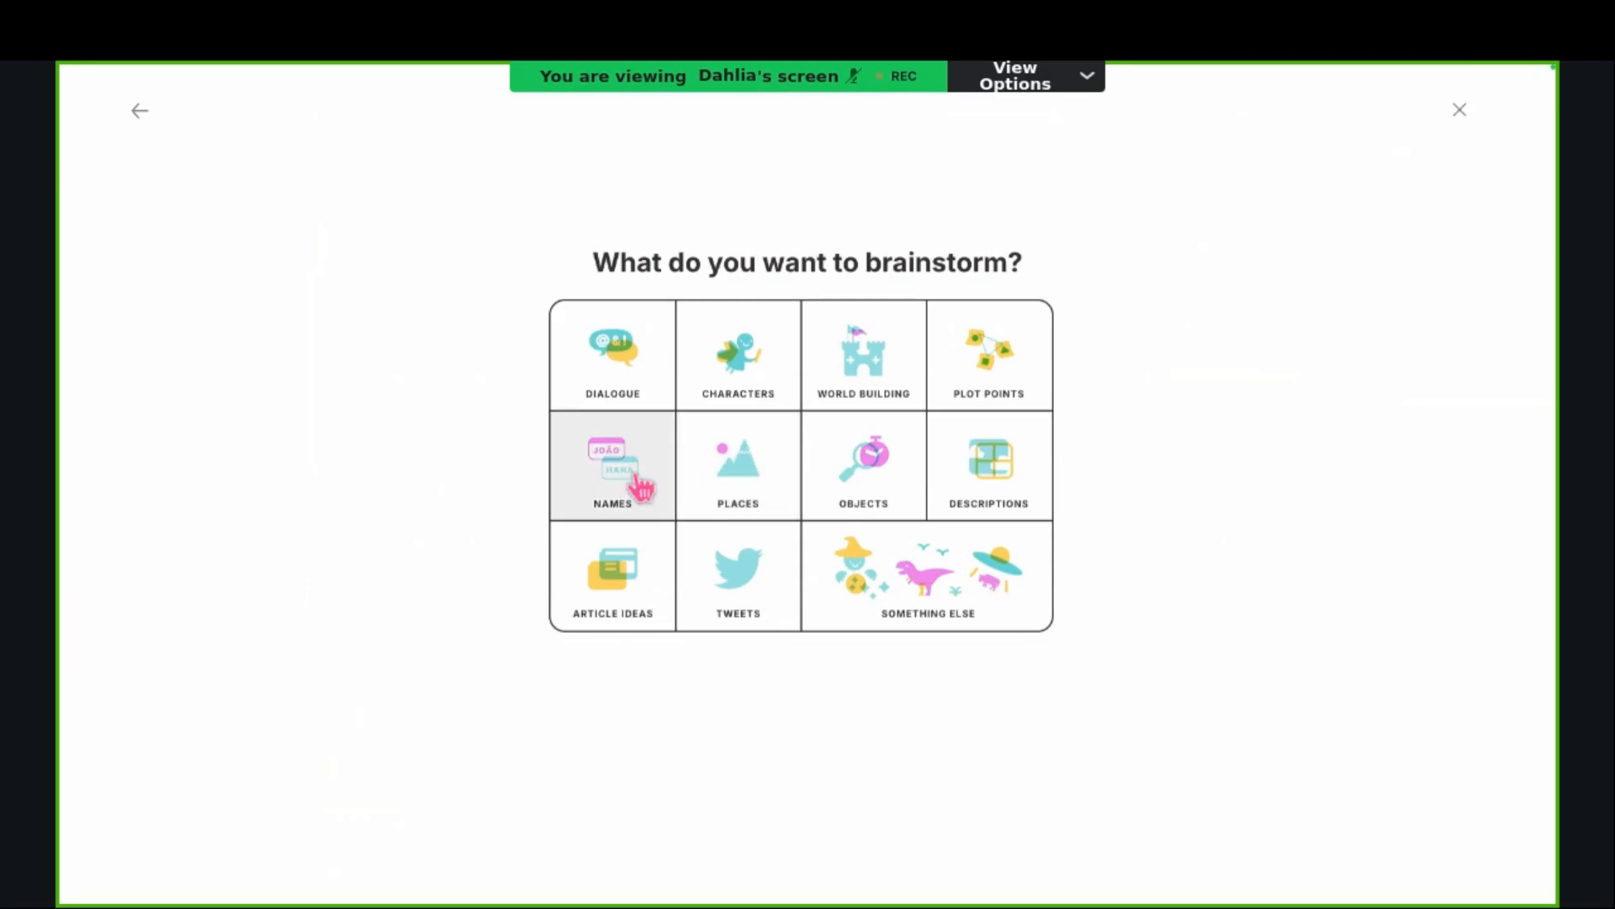
{"action": "left_click", "coordinate": [634, 476]}
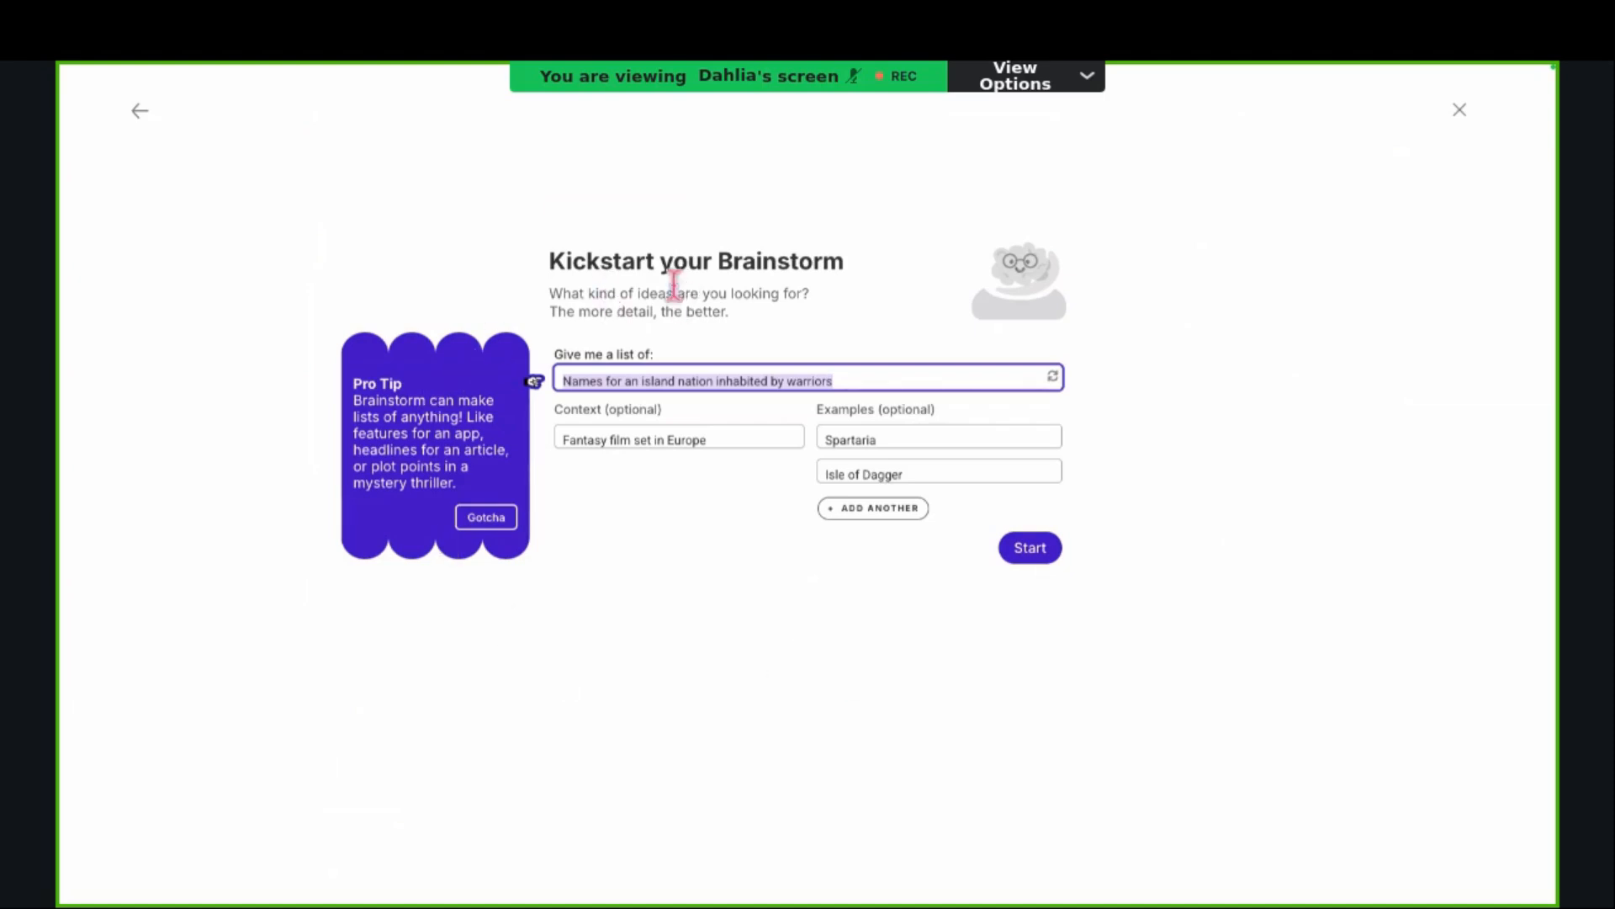
{"action": "left_click", "coordinate": [670, 383]}
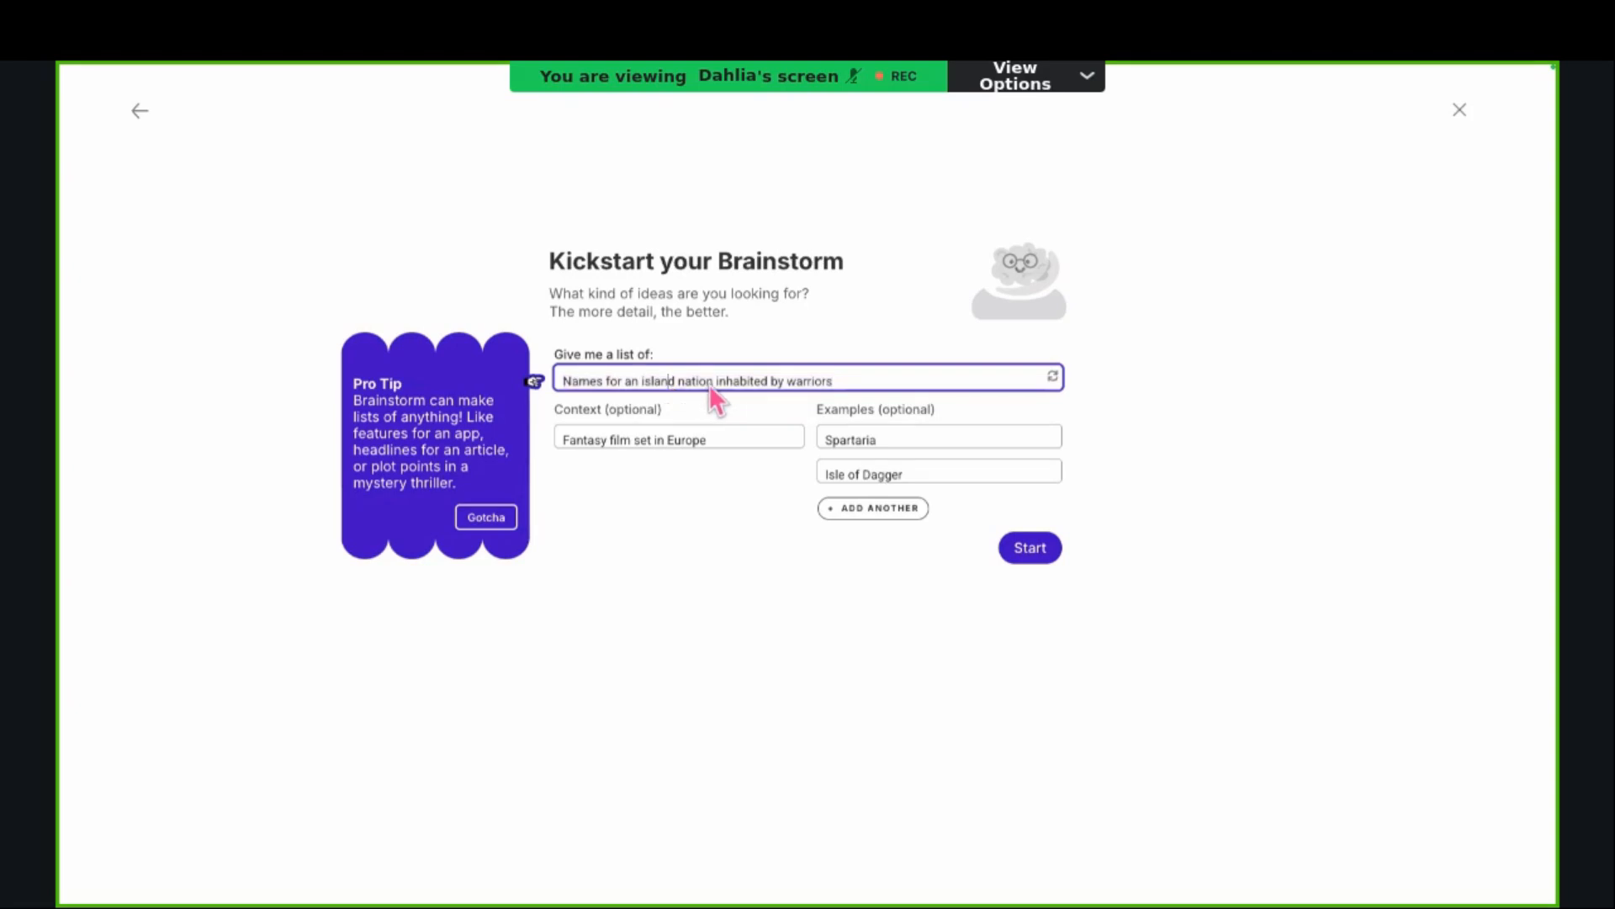
{"action": "left_click", "coordinate": [726, 444]}
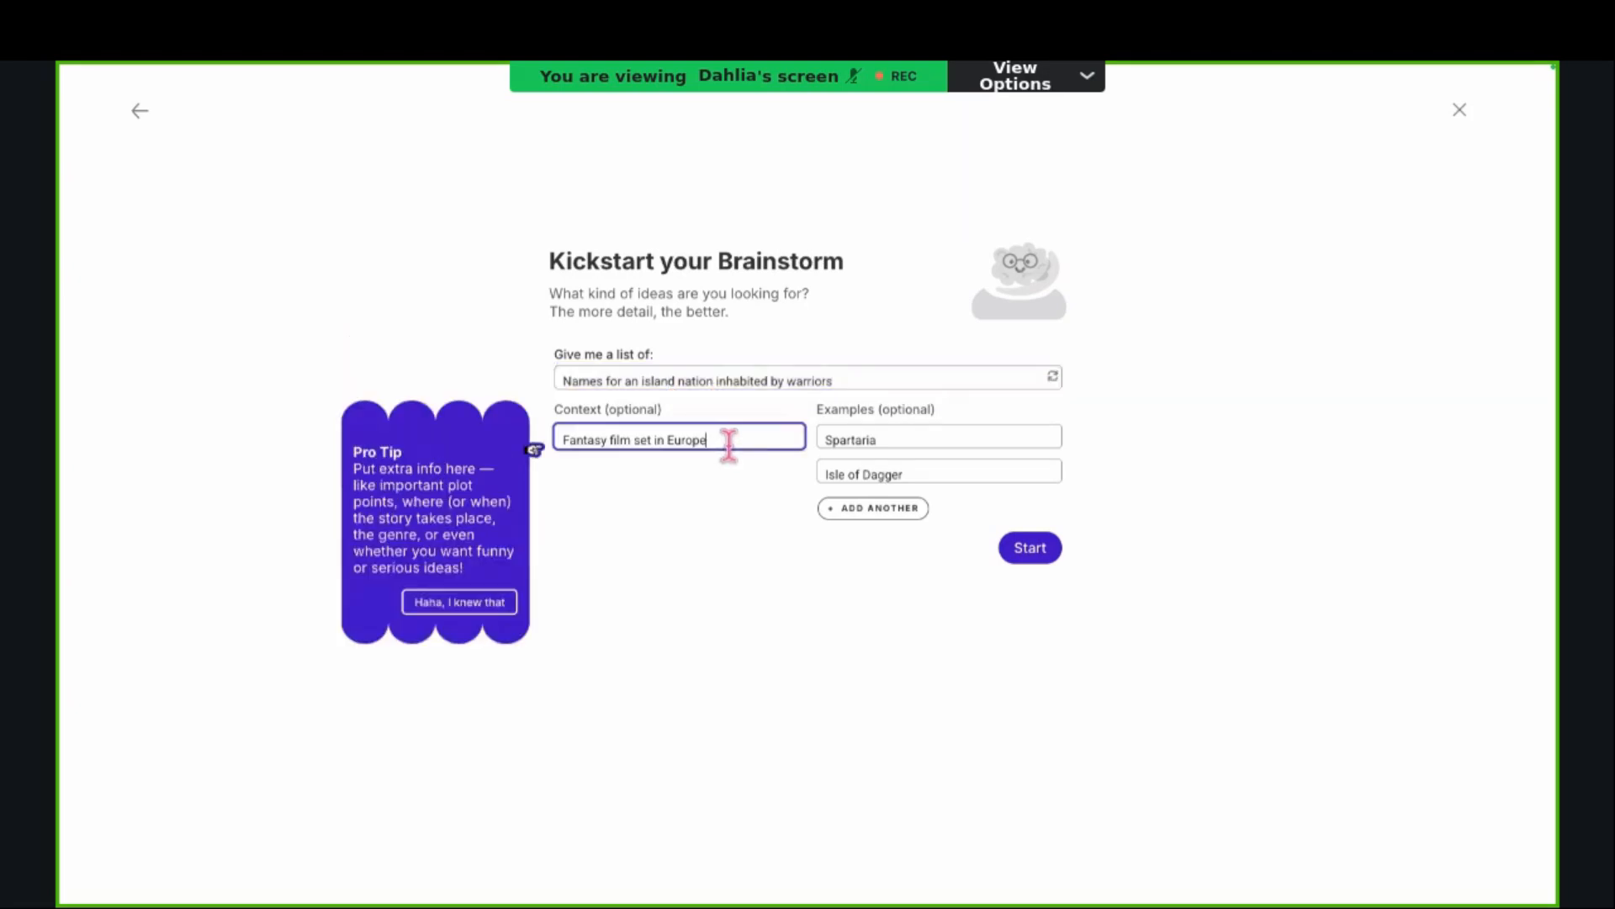
{"action": "left_click", "coordinate": [904, 444]}
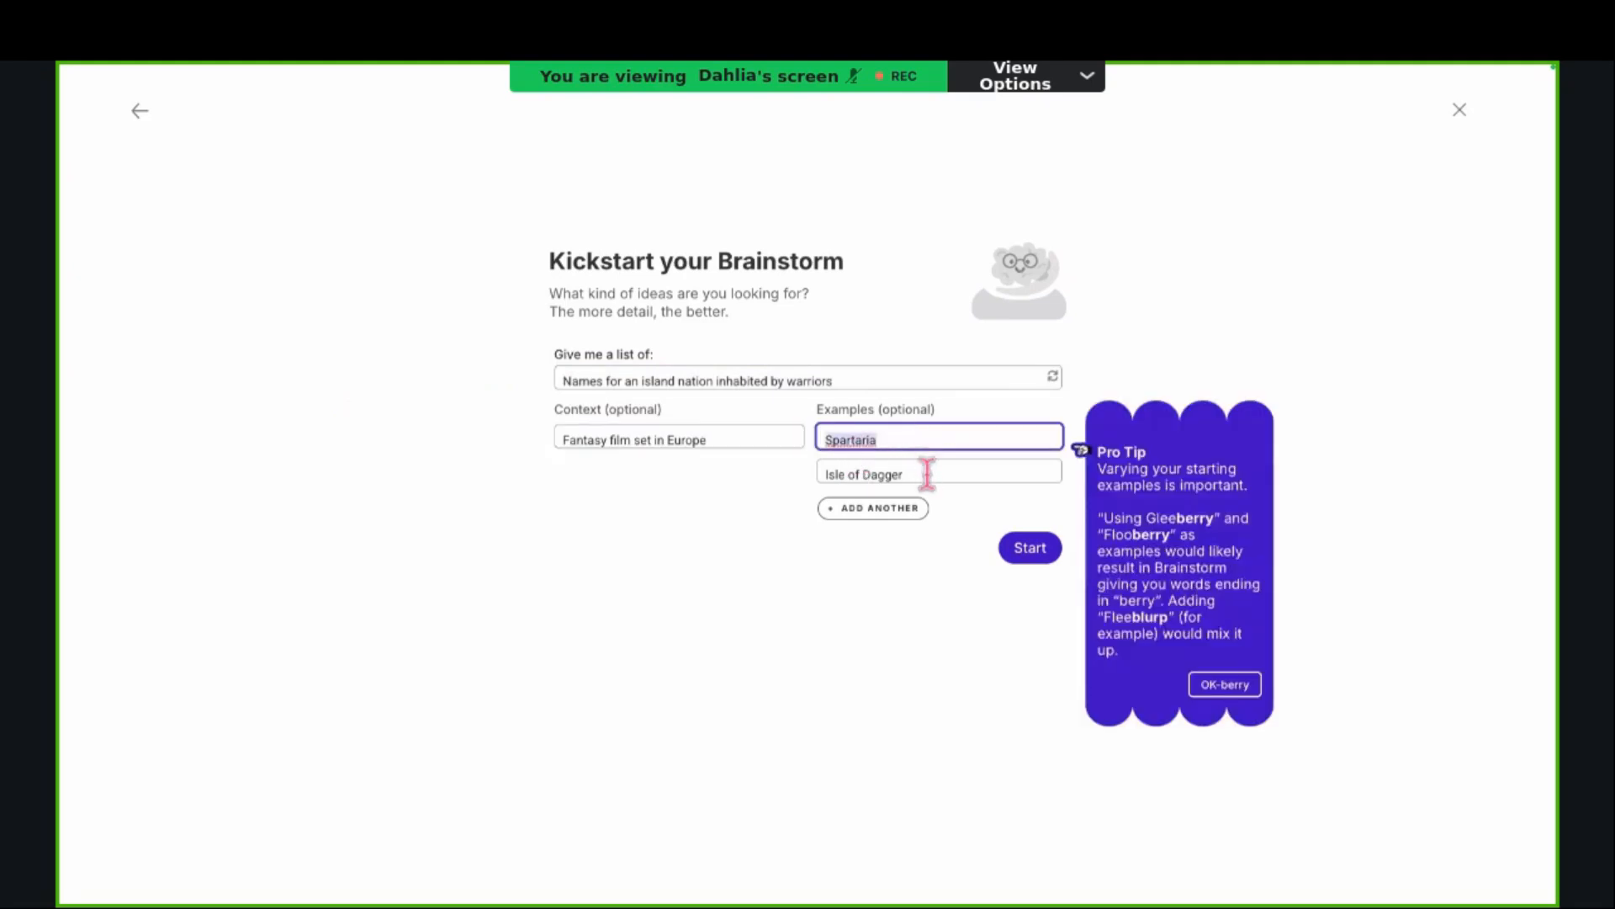
{"action": "left_click", "coordinate": [926, 471]}
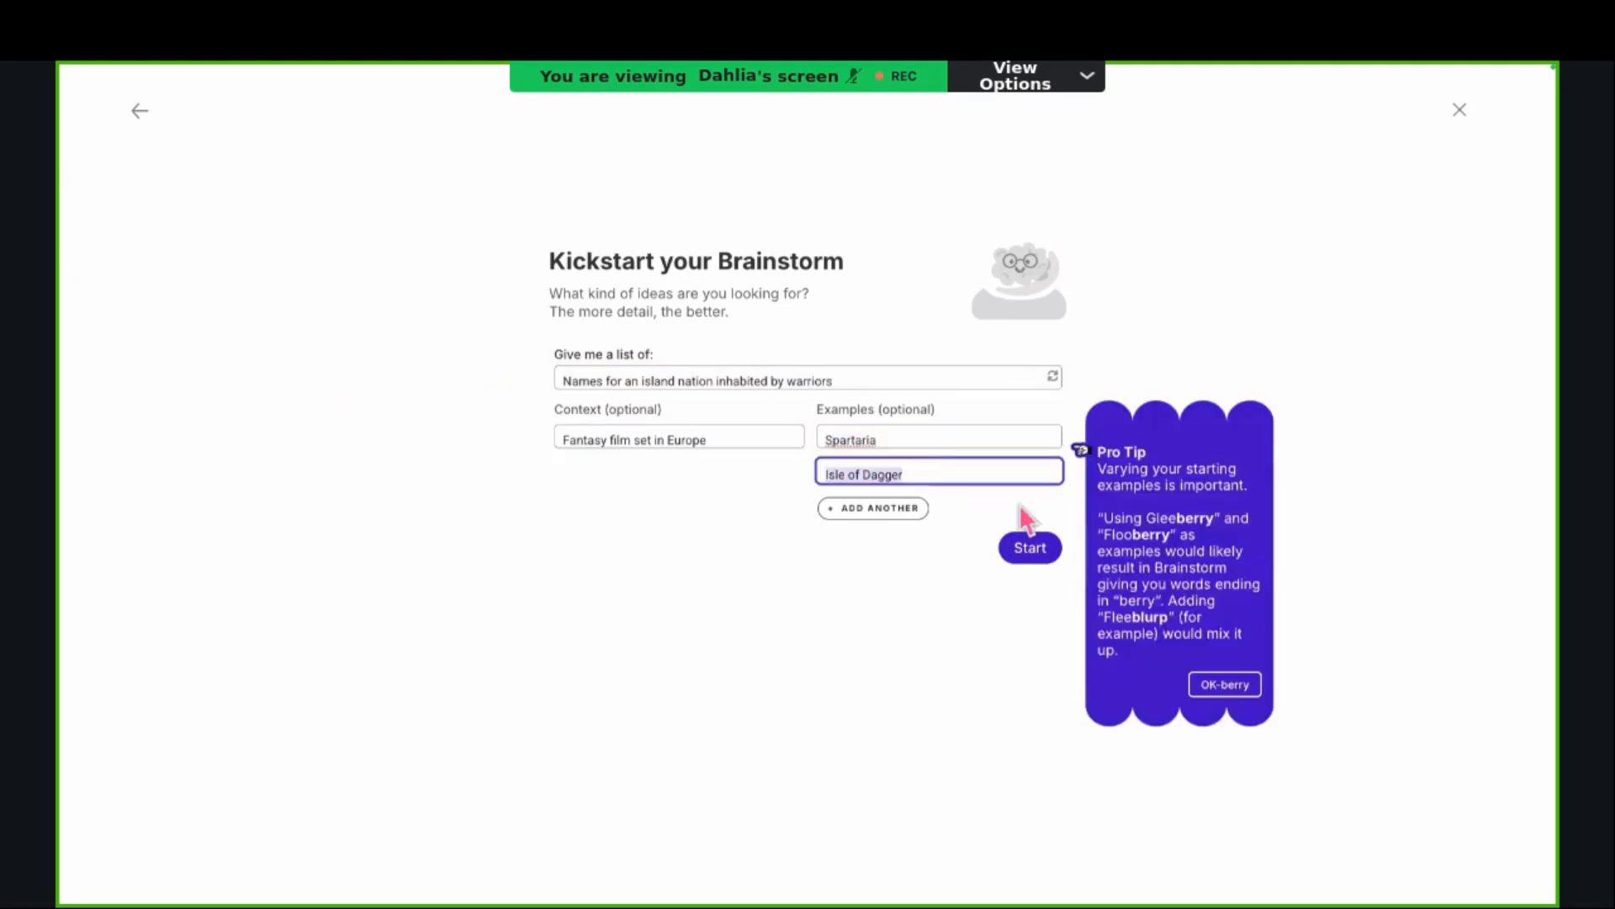
{"action": "left_click", "coordinate": [1035, 551]}
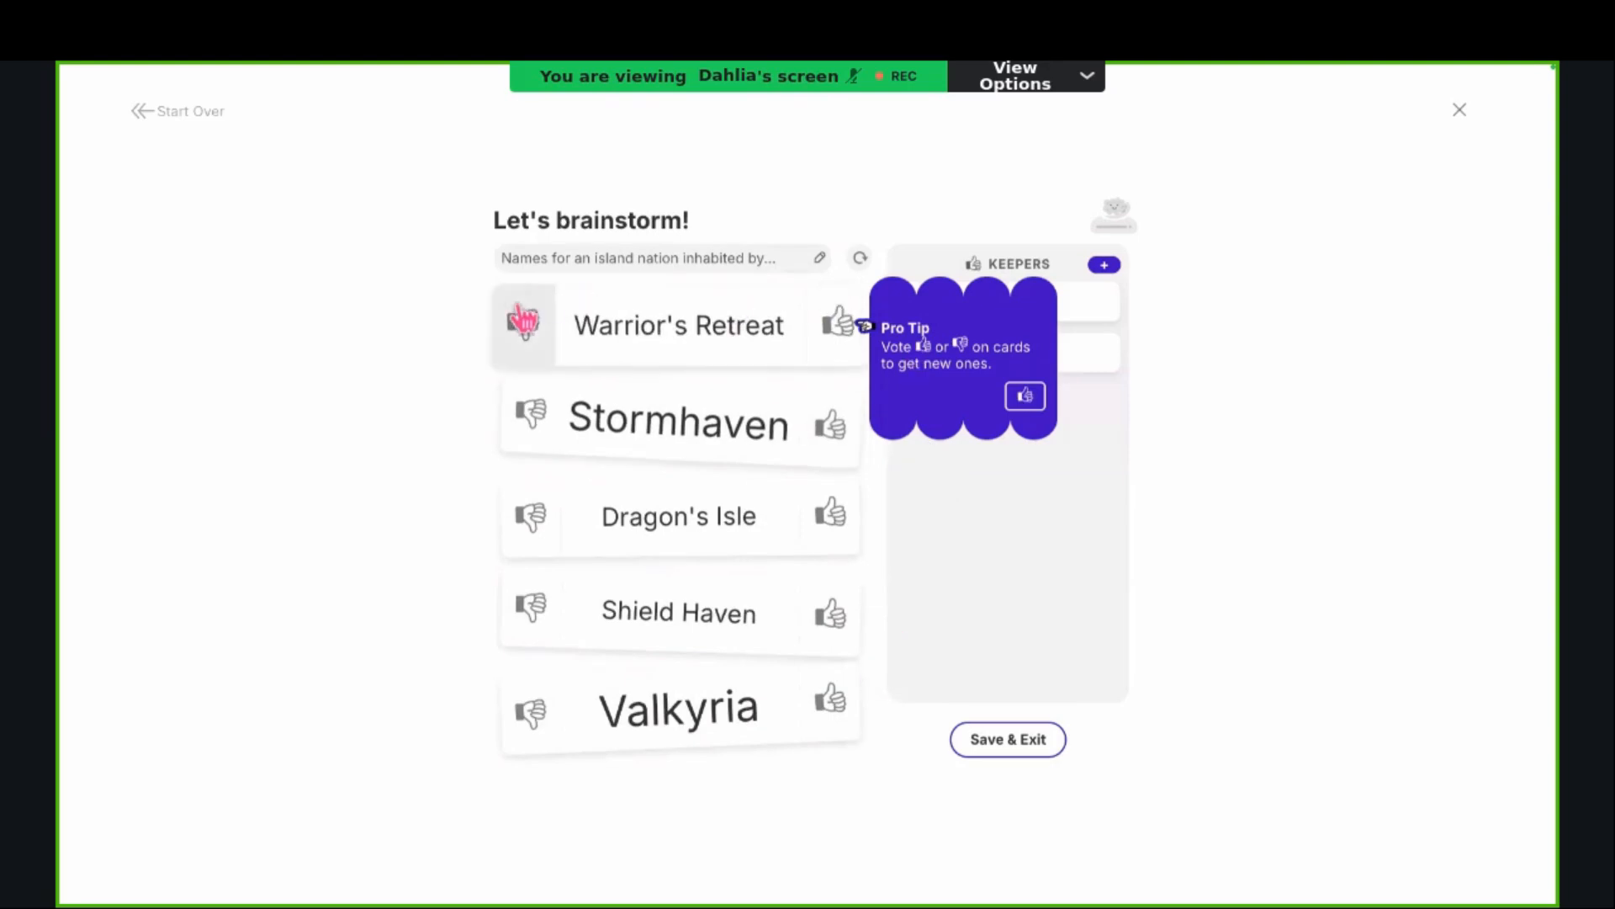
Step: Reject Warrior's Retreat, keep Valkyria, save the brainstorm and expand its card in the History
{"action": "left_click", "coordinate": [520, 335]}
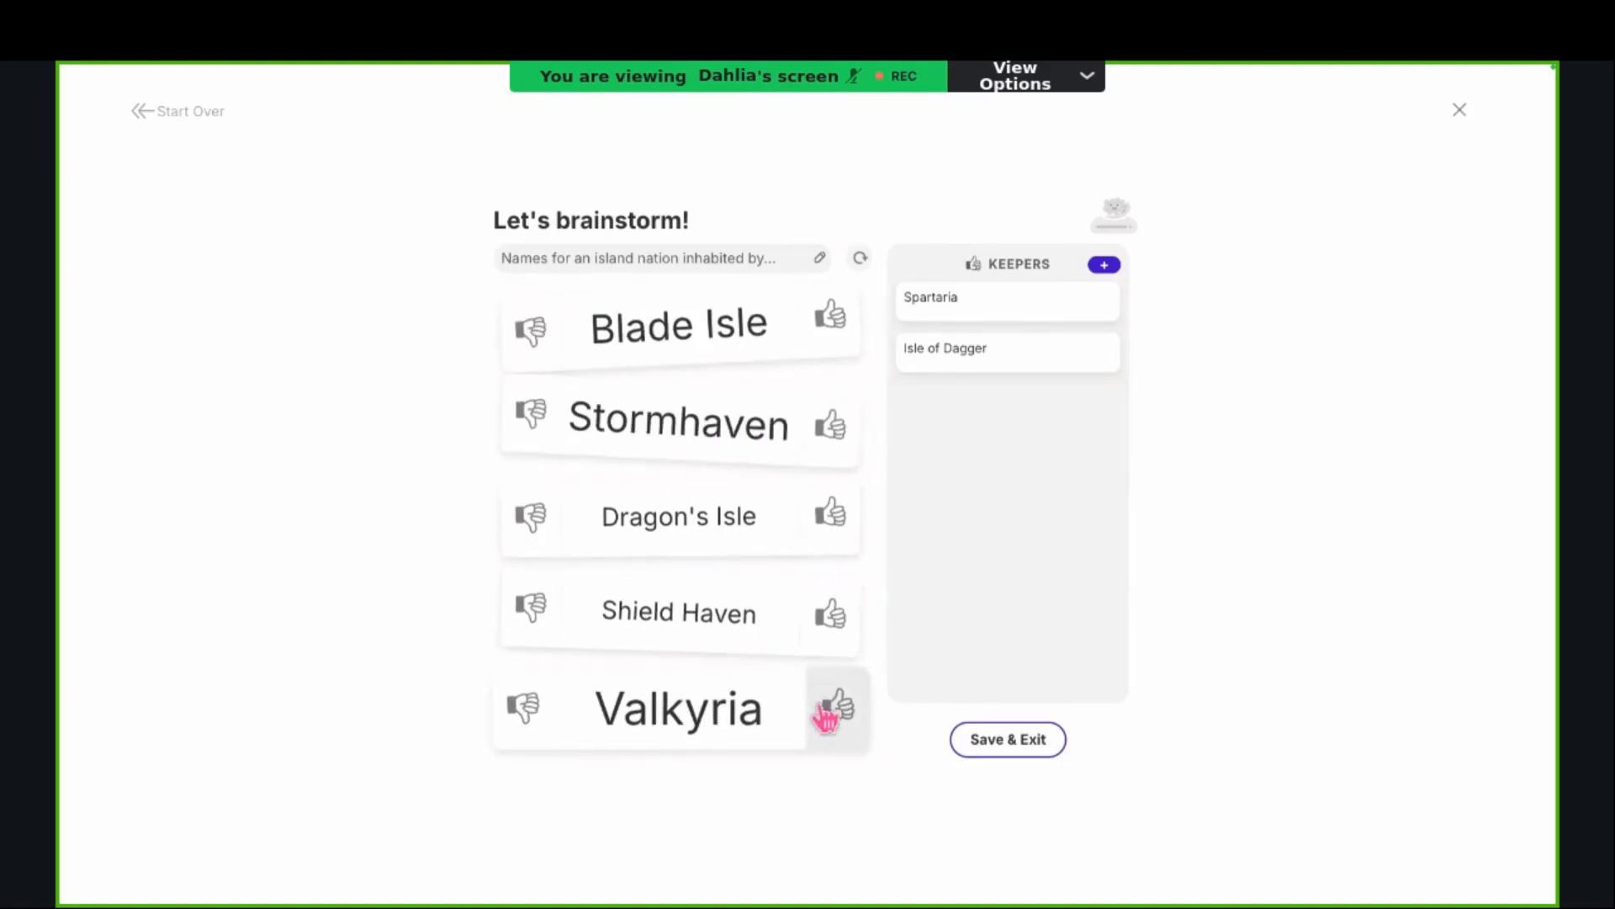
{"action": "left_click", "coordinate": [849, 722]}
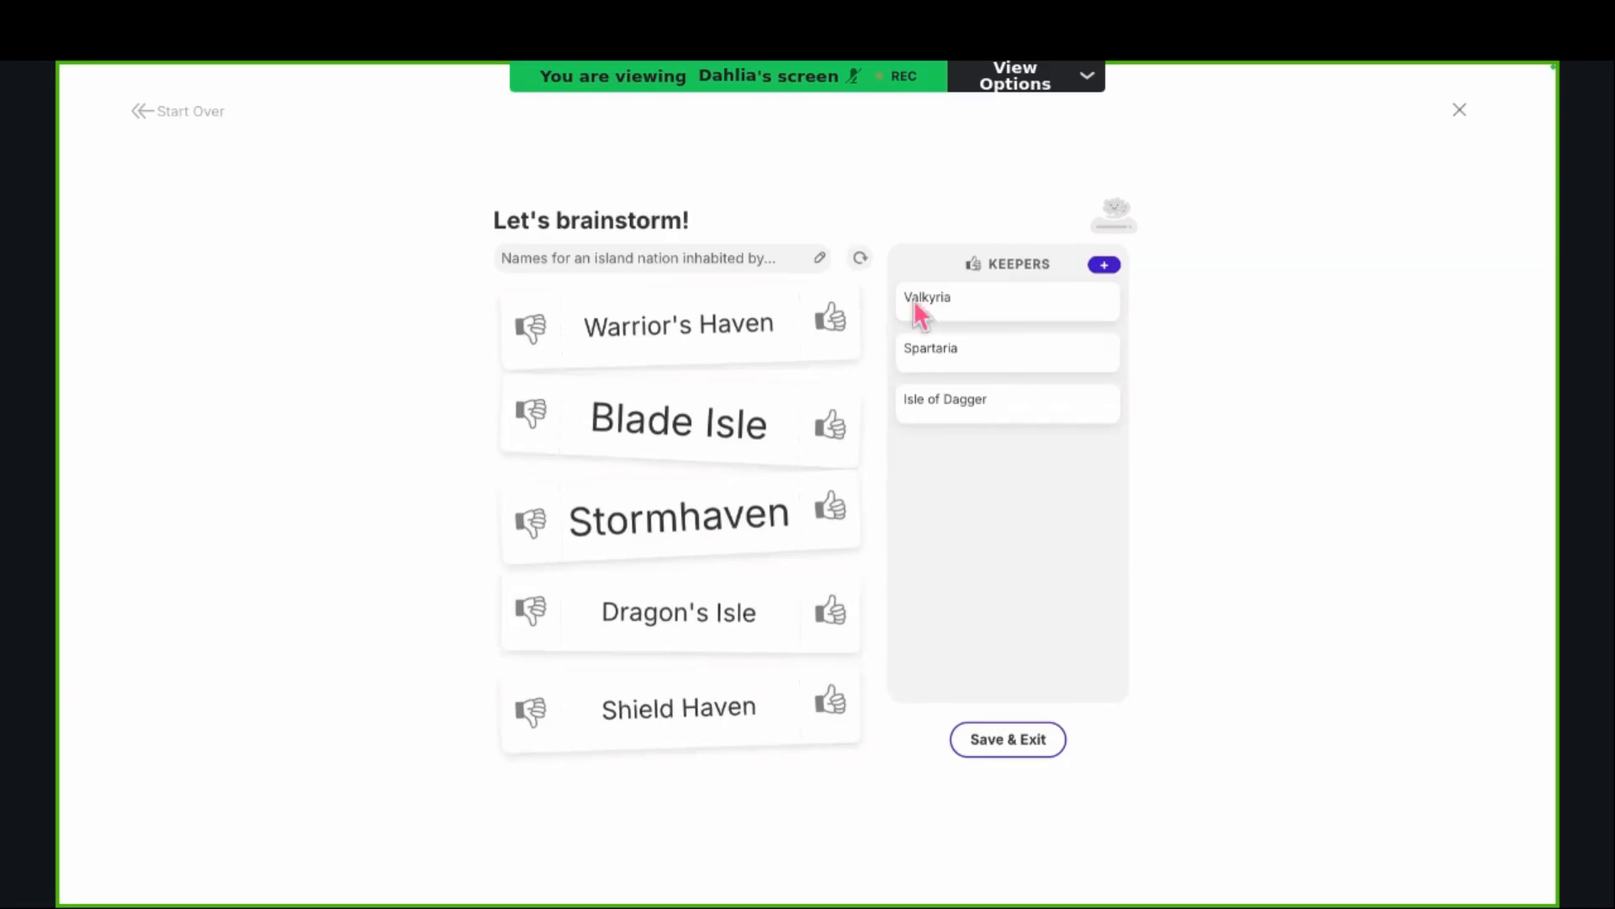
{"action": "mouse_move", "coordinate": [1007, 388]}
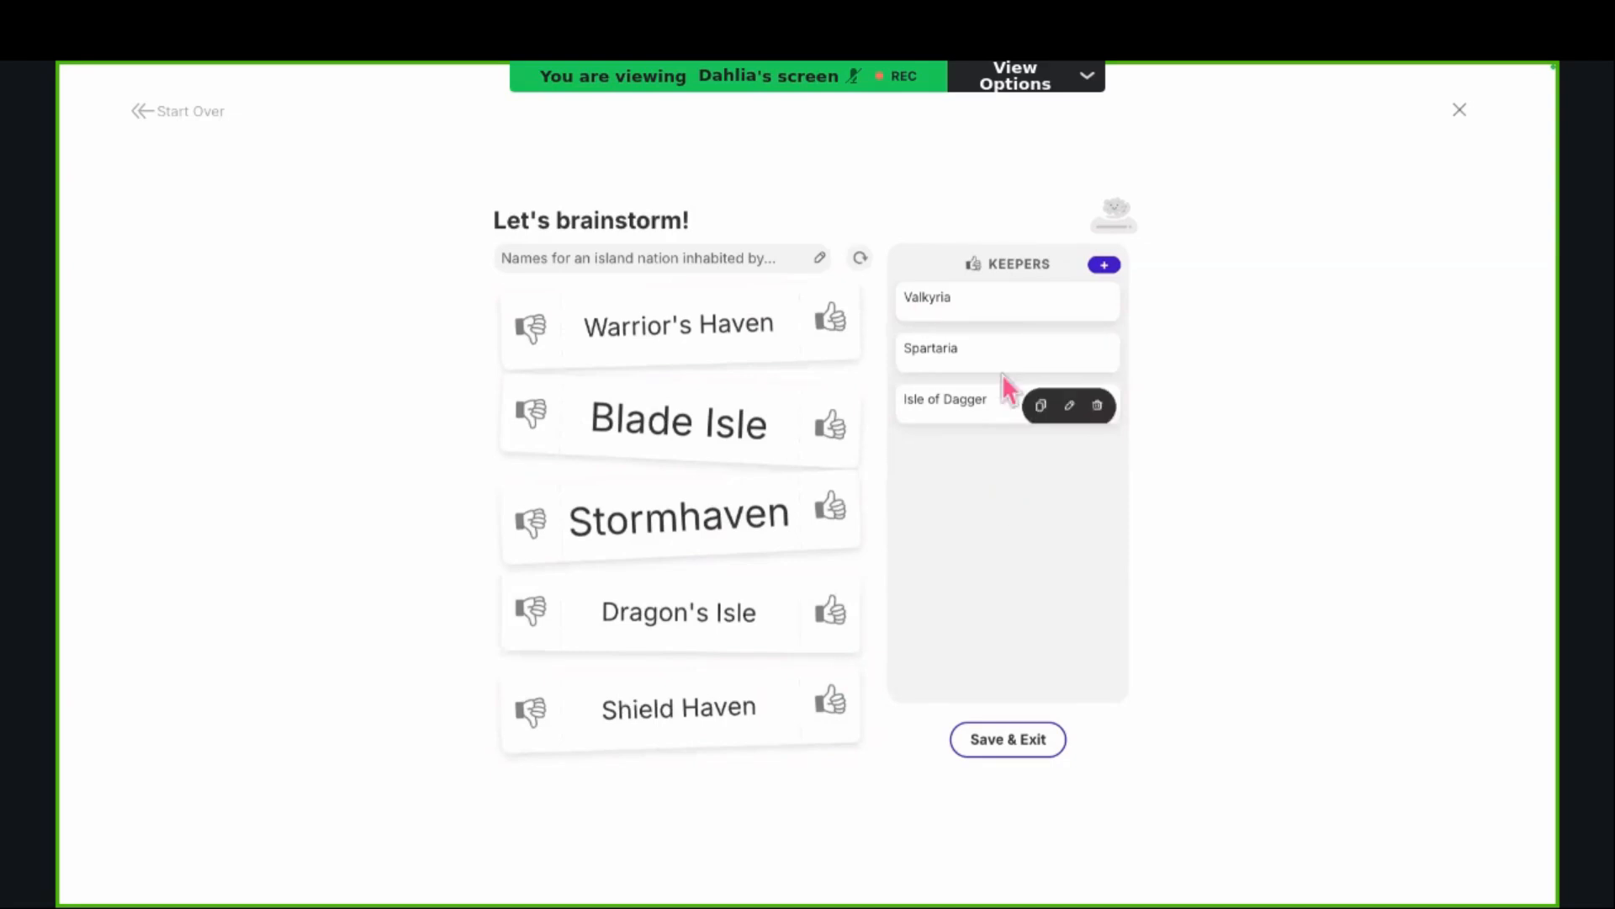
{"action": "left_click", "coordinate": [1019, 740]}
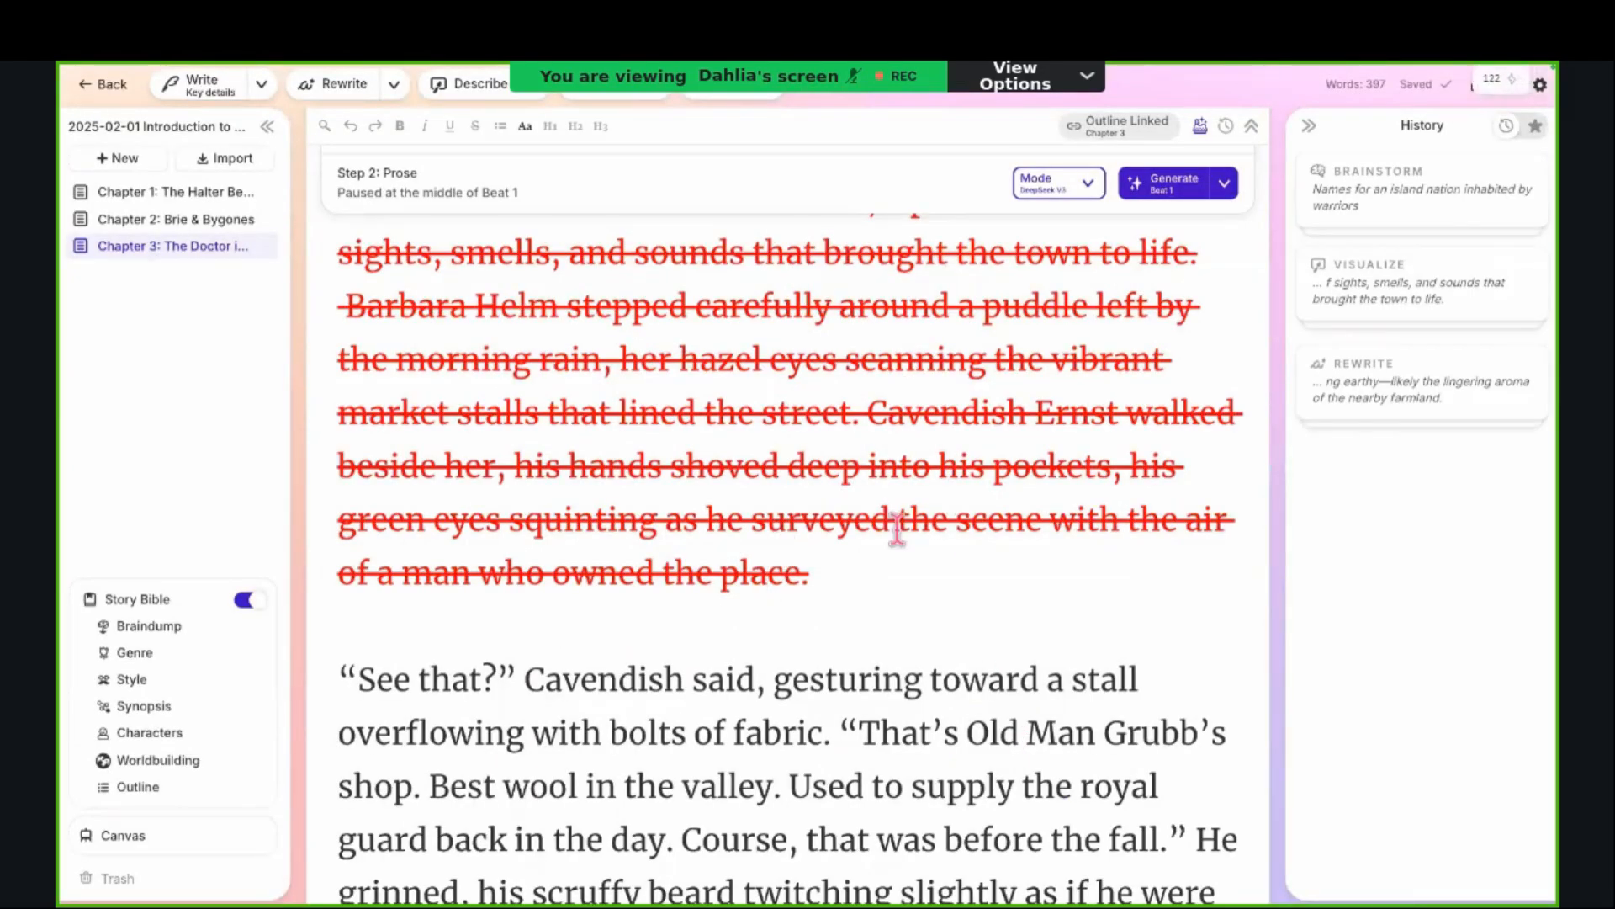
{"action": "left_click", "coordinate": [1448, 156]}
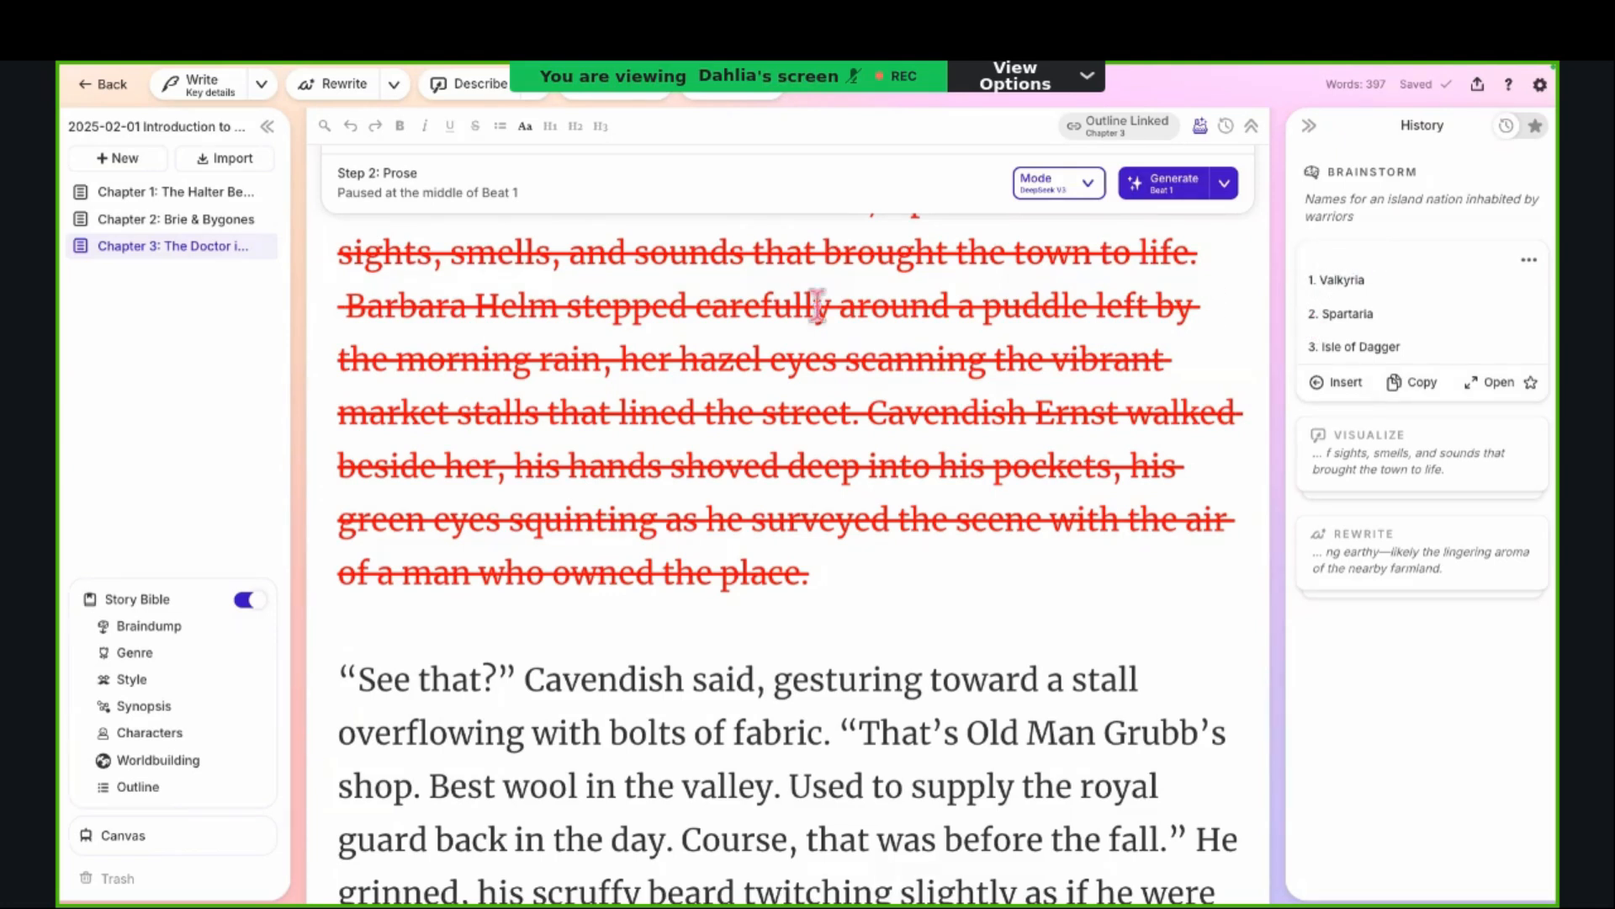
Step: Check the Number of cards options in the Write settings and expand the Rewrite card in the History
{"action": "left_click", "coordinate": [269, 101]}
{"action": "left_click", "coordinate": [266, 311]}
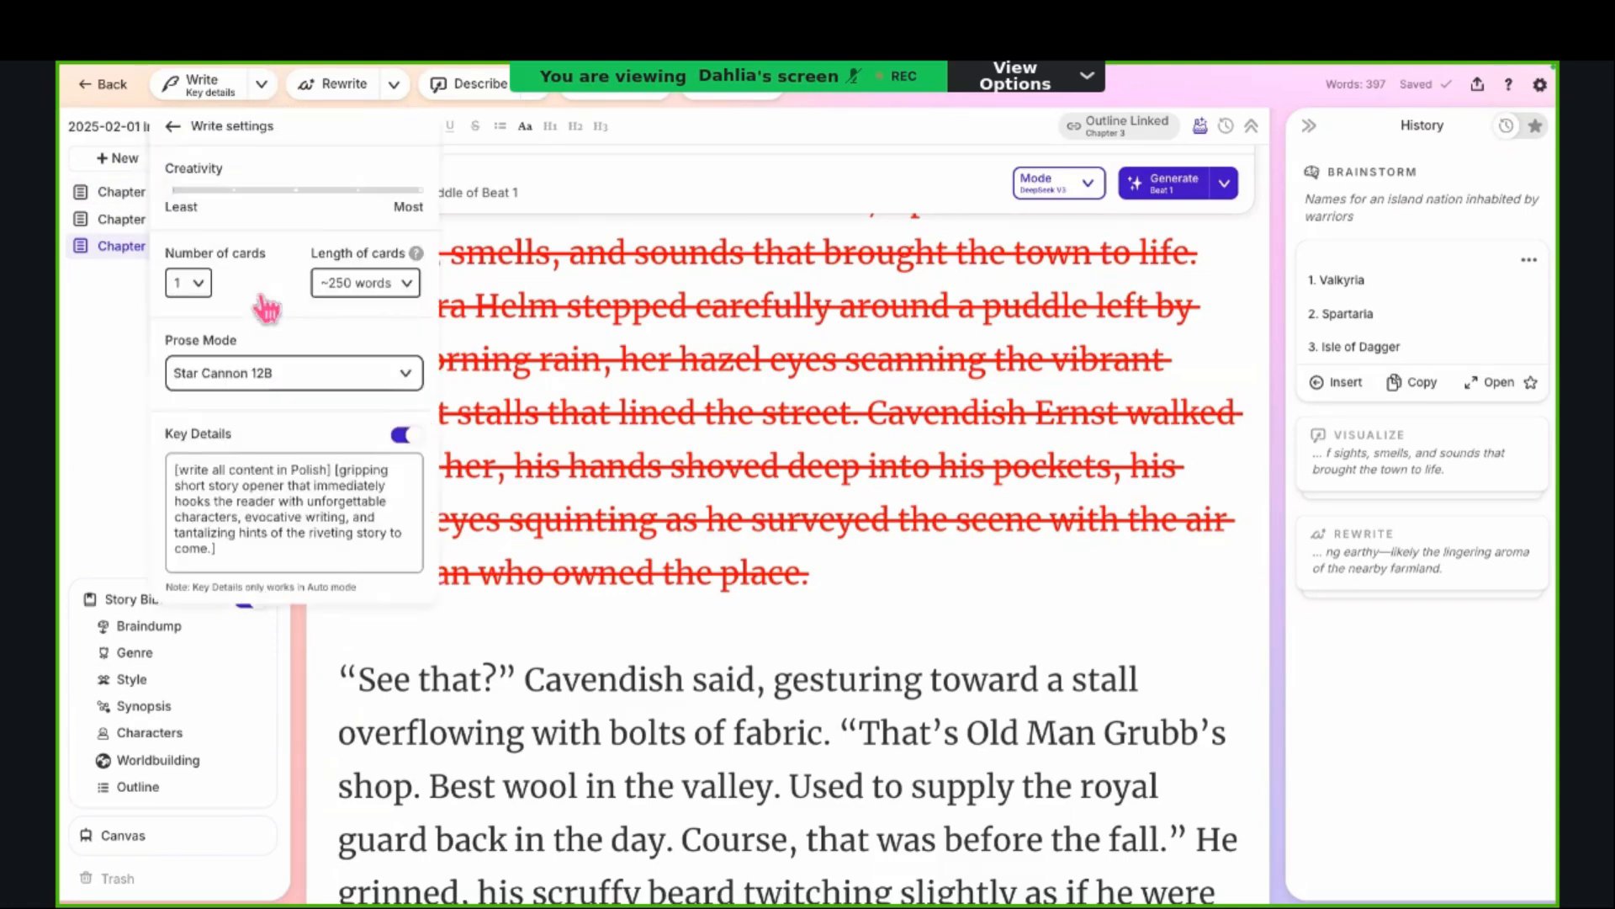
{"action": "left_click", "coordinate": [200, 284]}
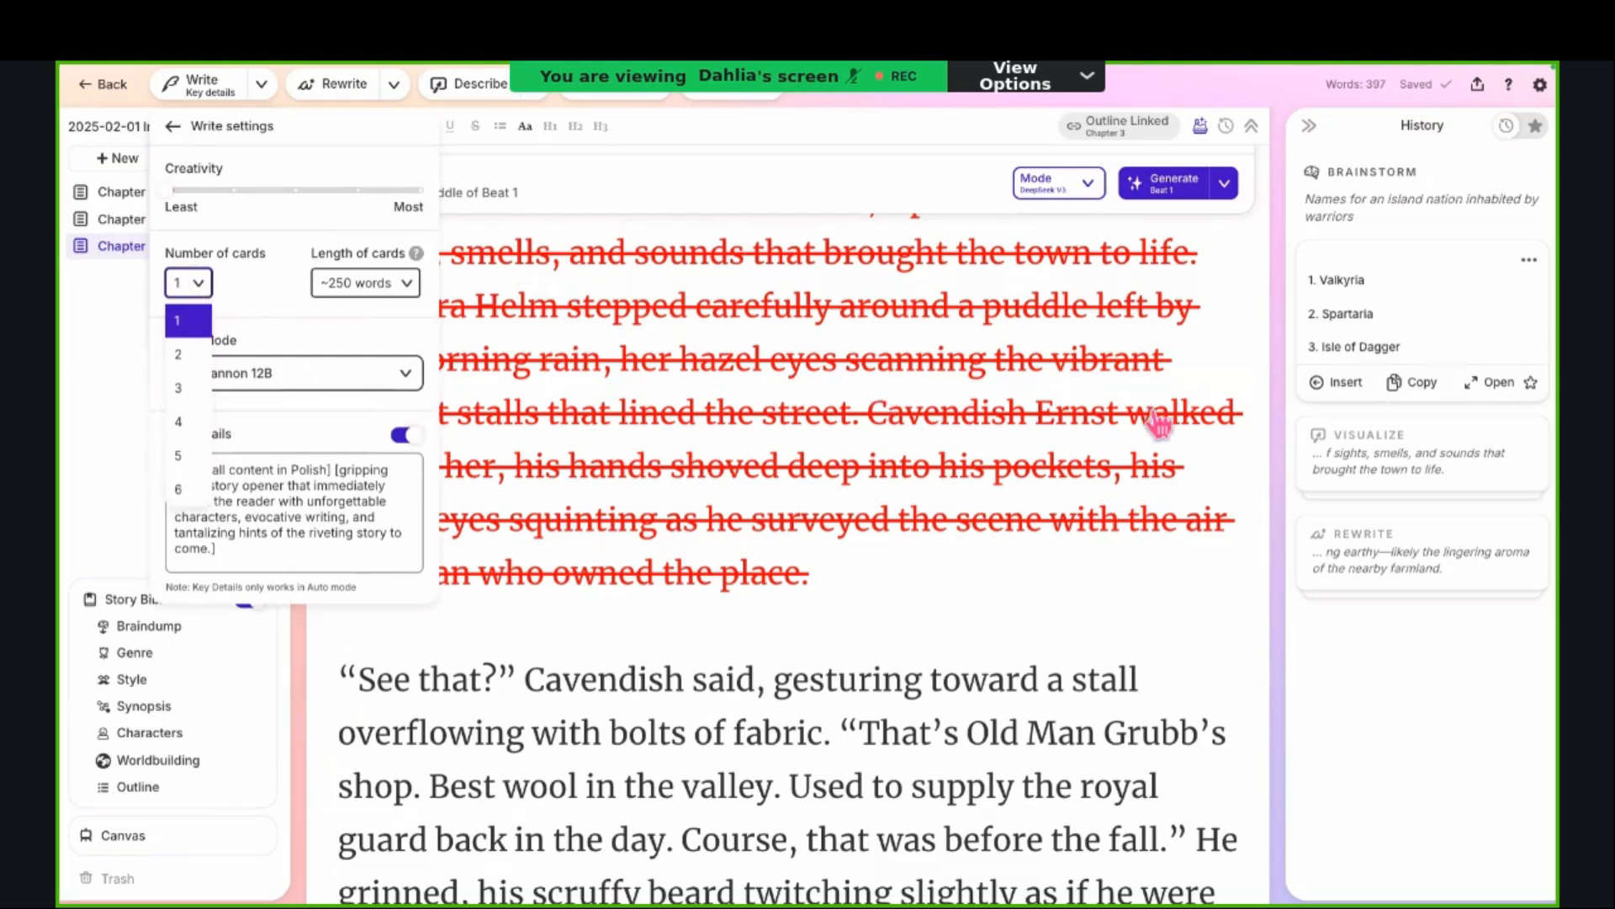
{"action": "left_click", "coordinate": [1399, 544]}
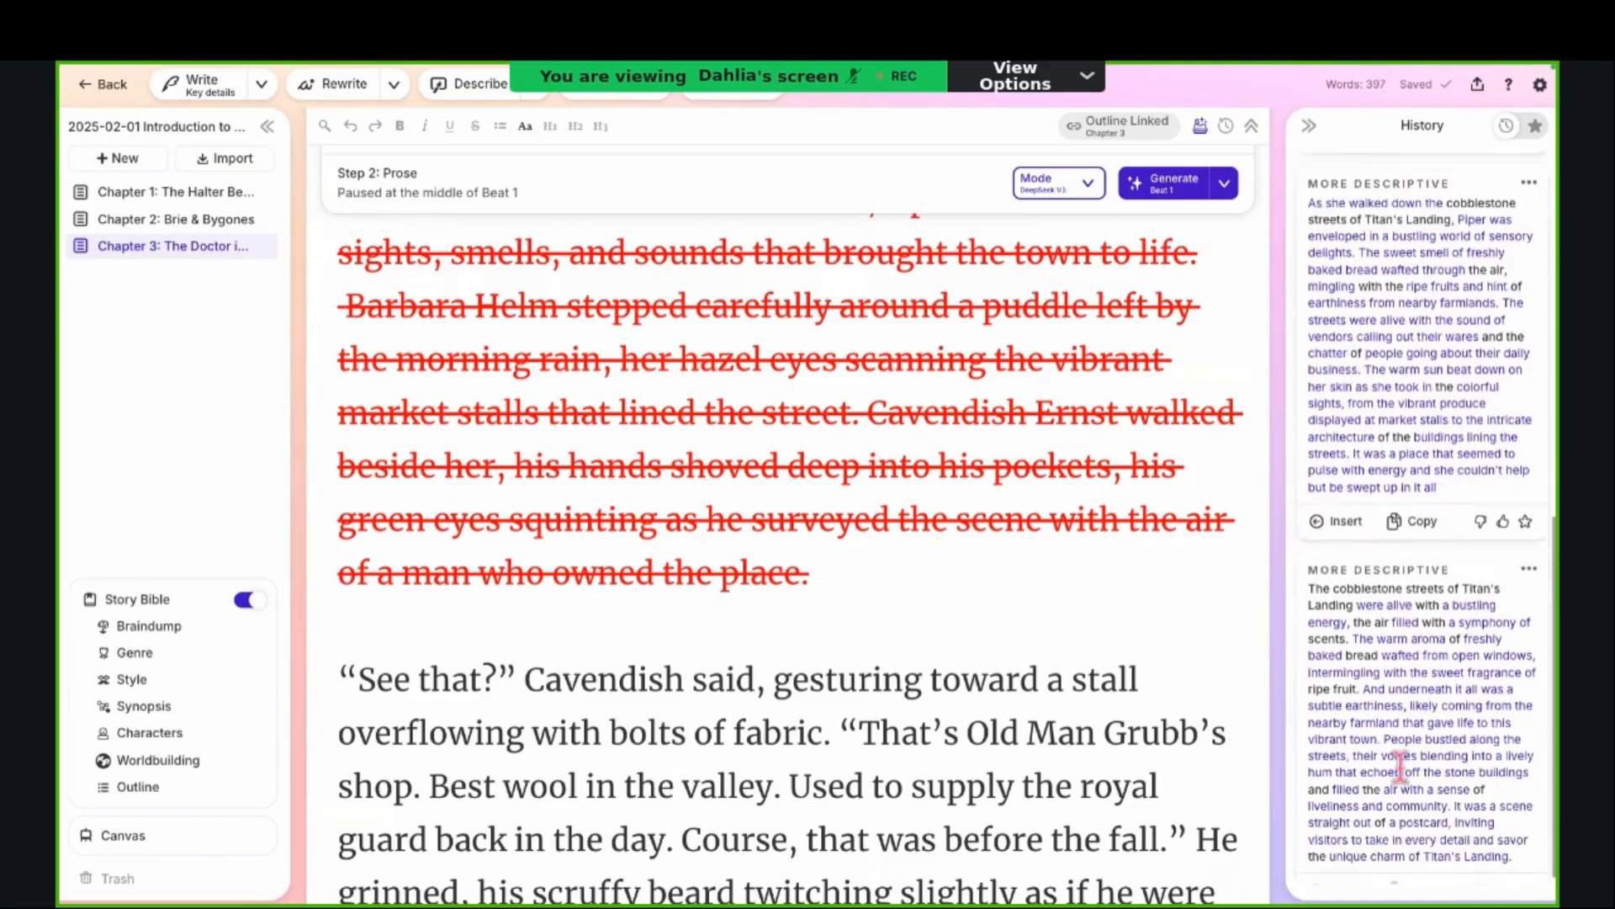
Step: Set Write's number of cards to 6 and review the More Descriptive rewrite cards in the History for comparison
{"action": "left_click", "coordinate": [262, 84]}
{"action": "left_click", "coordinate": [222, 310]}
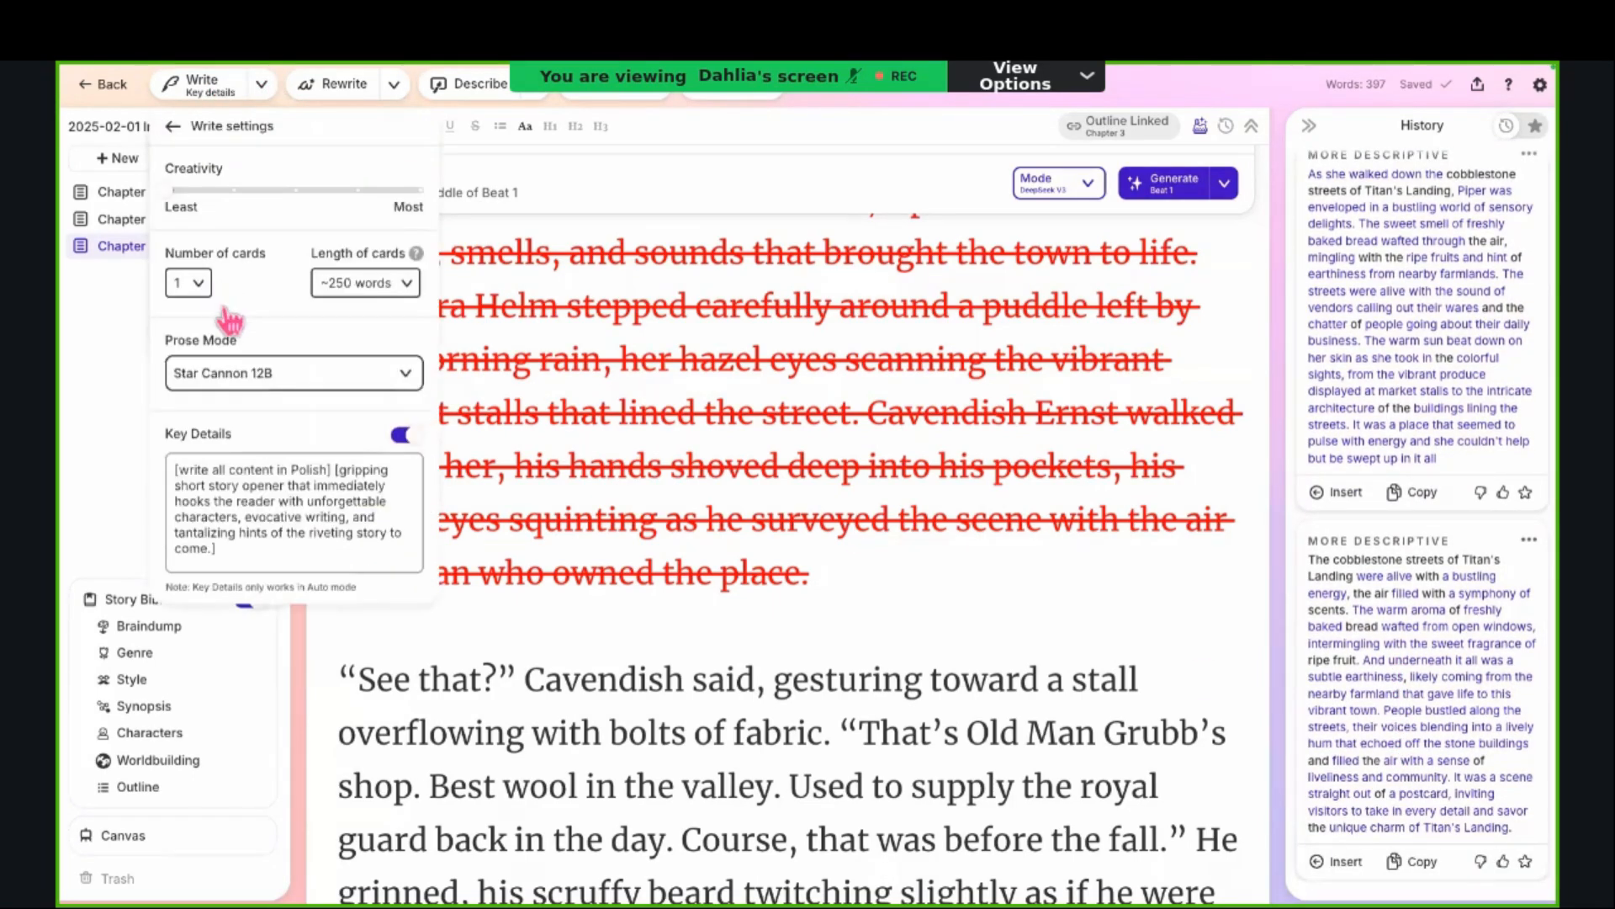
{"action": "left_click", "coordinate": [190, 282]}
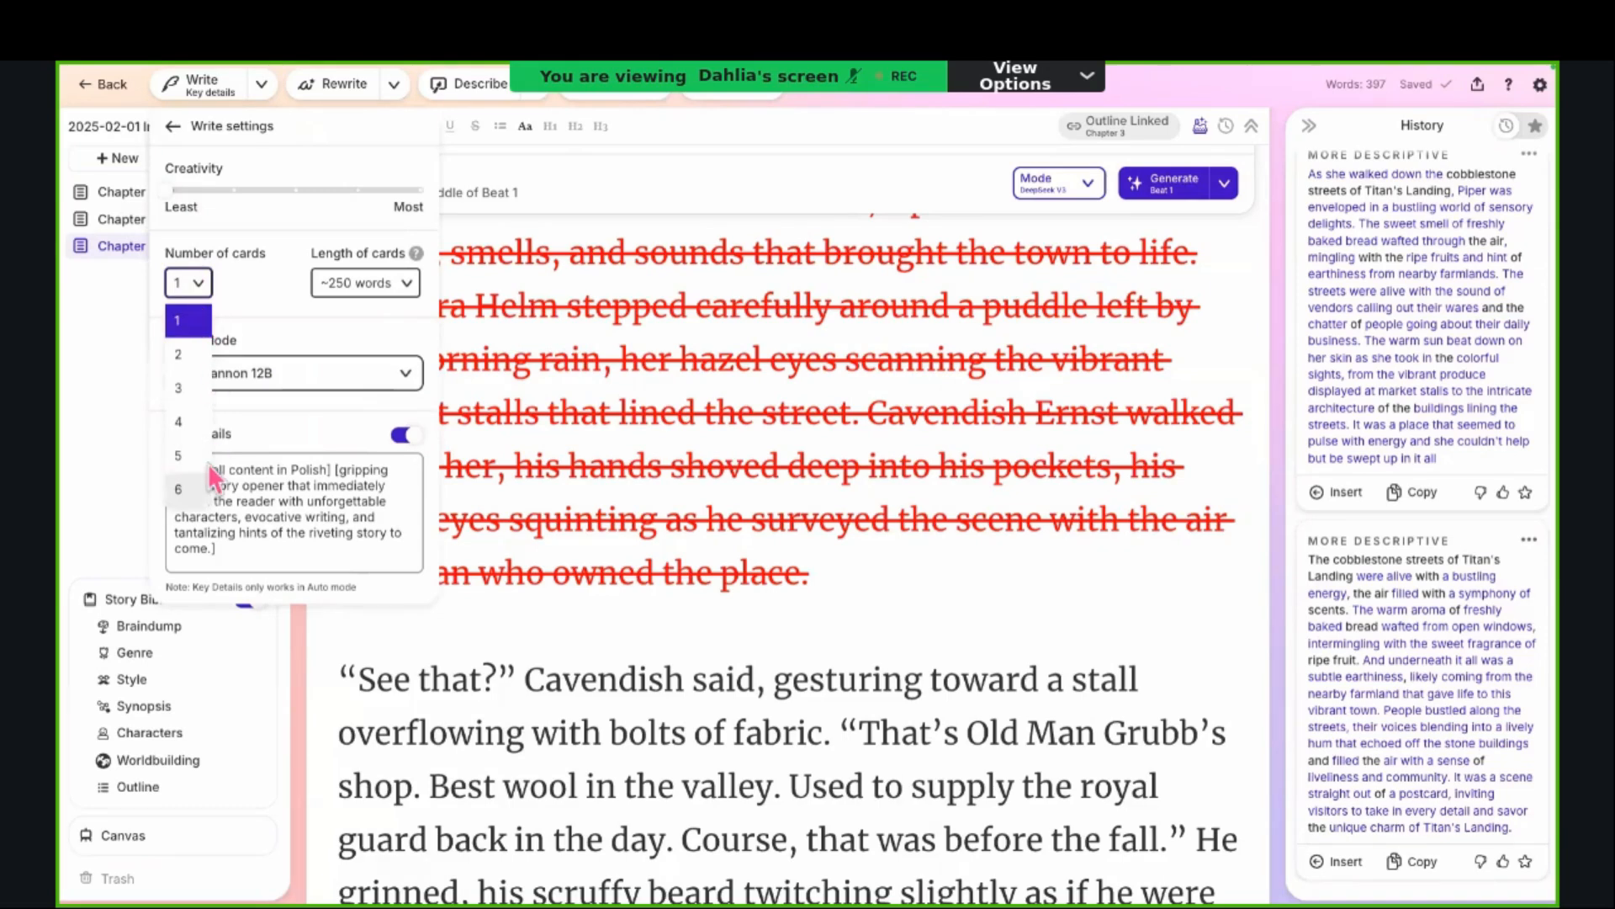
{"action": "left_click", "coordinate": [207, 486]}
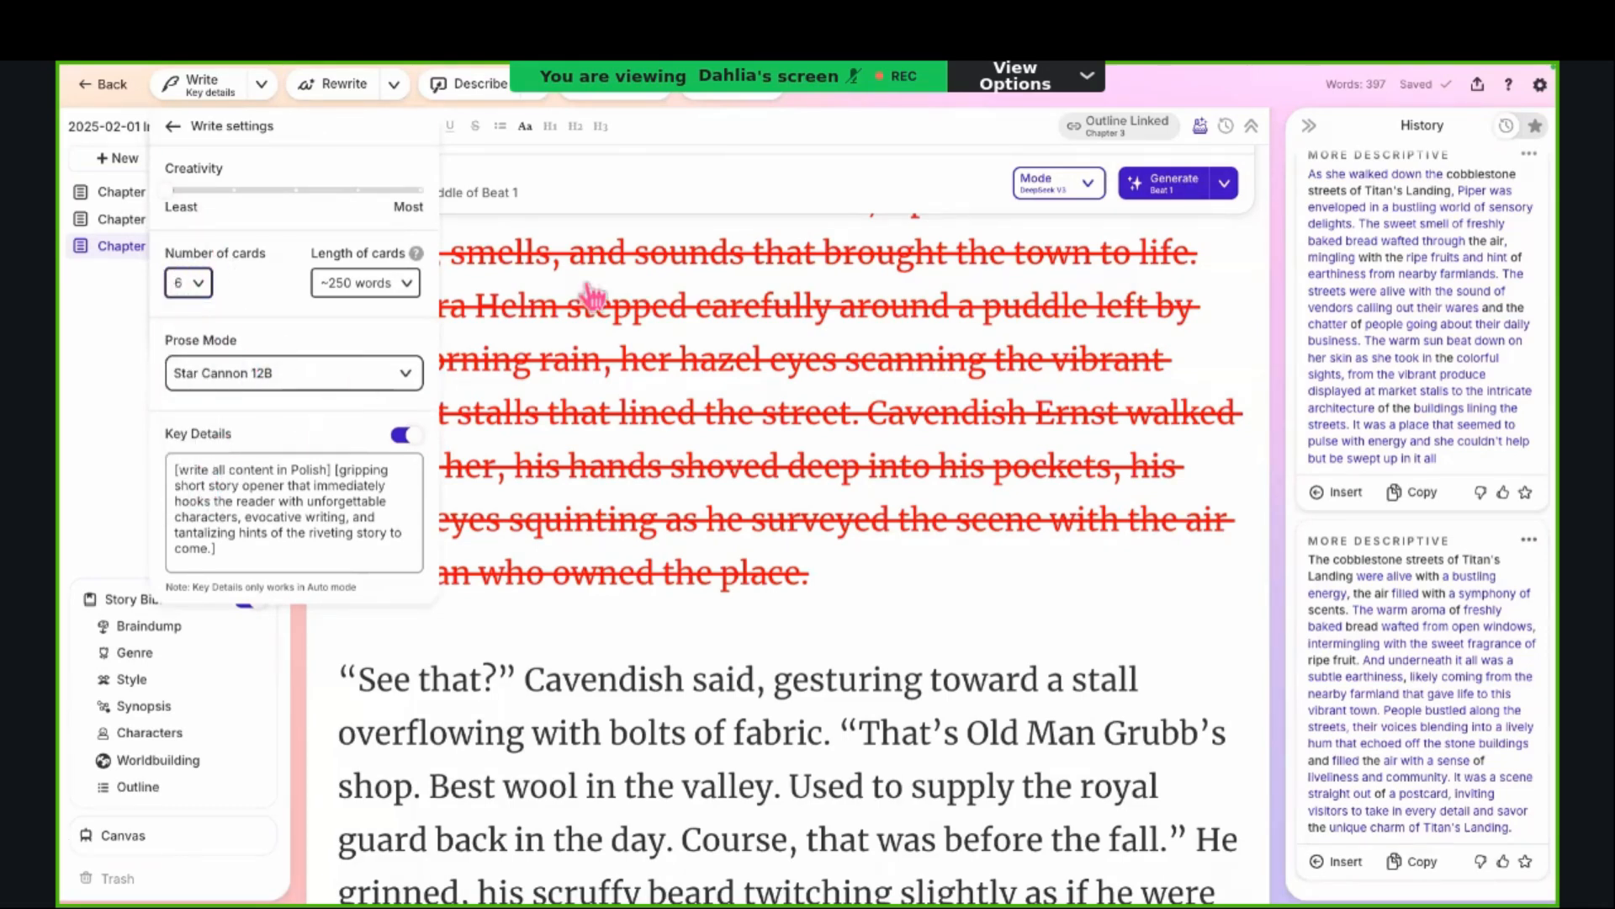
{"action": "scroll", "coordinate": [1376, 370], "scroll_direction": "up", "scroll_amount": 2}
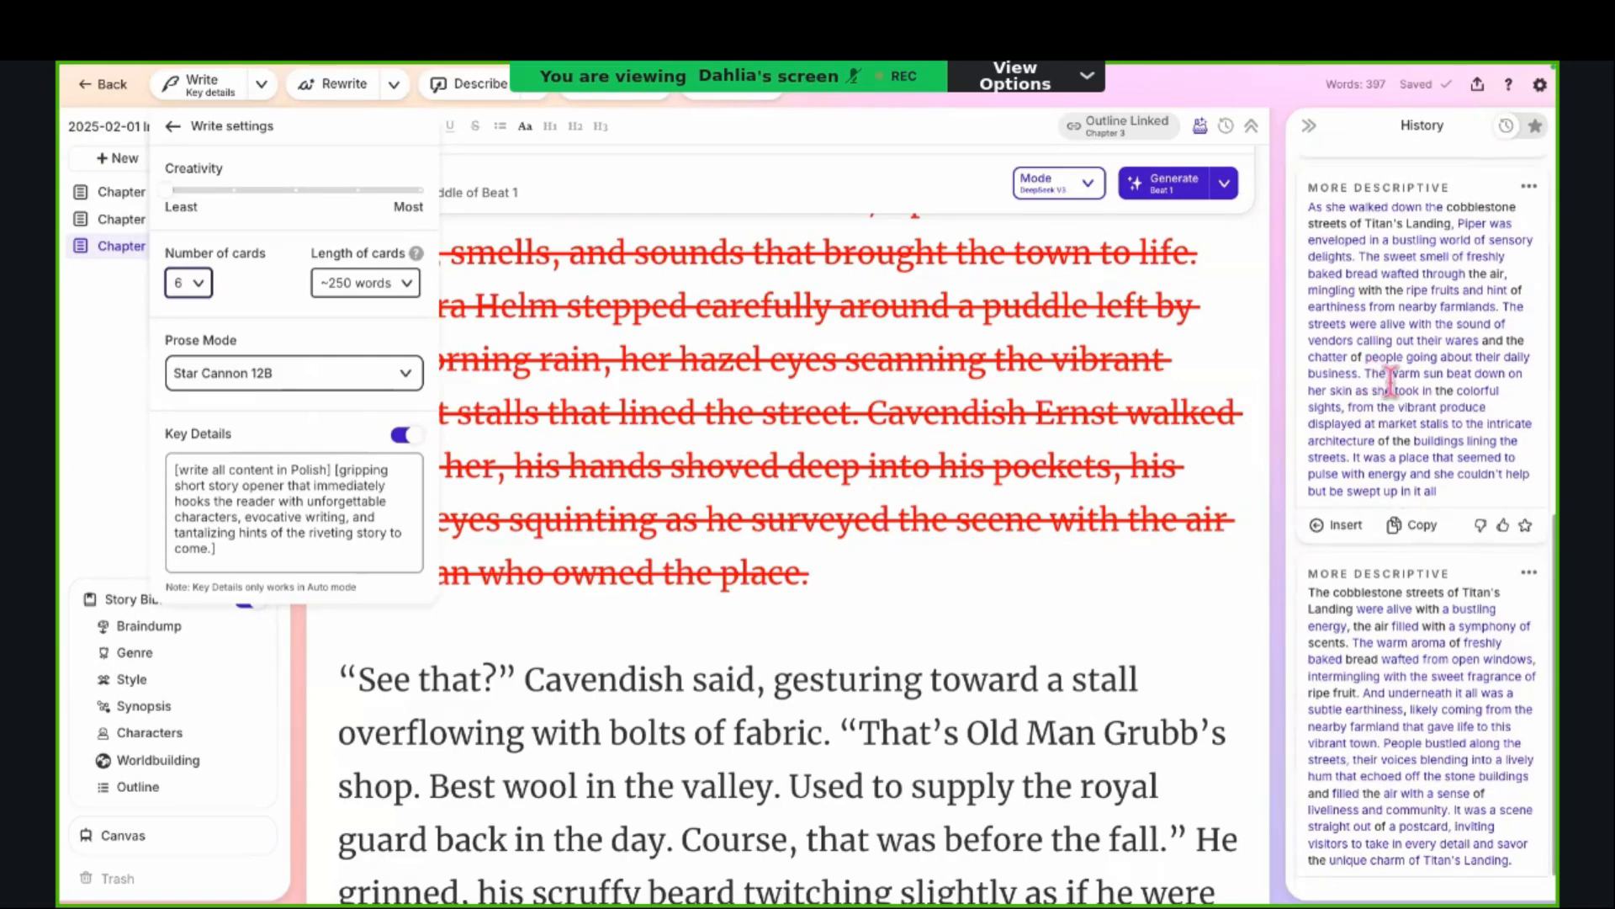
{"action": "scroll", "coordinate": [1390, 381], "scroll_direction": "down", "scroll_amount": 1}
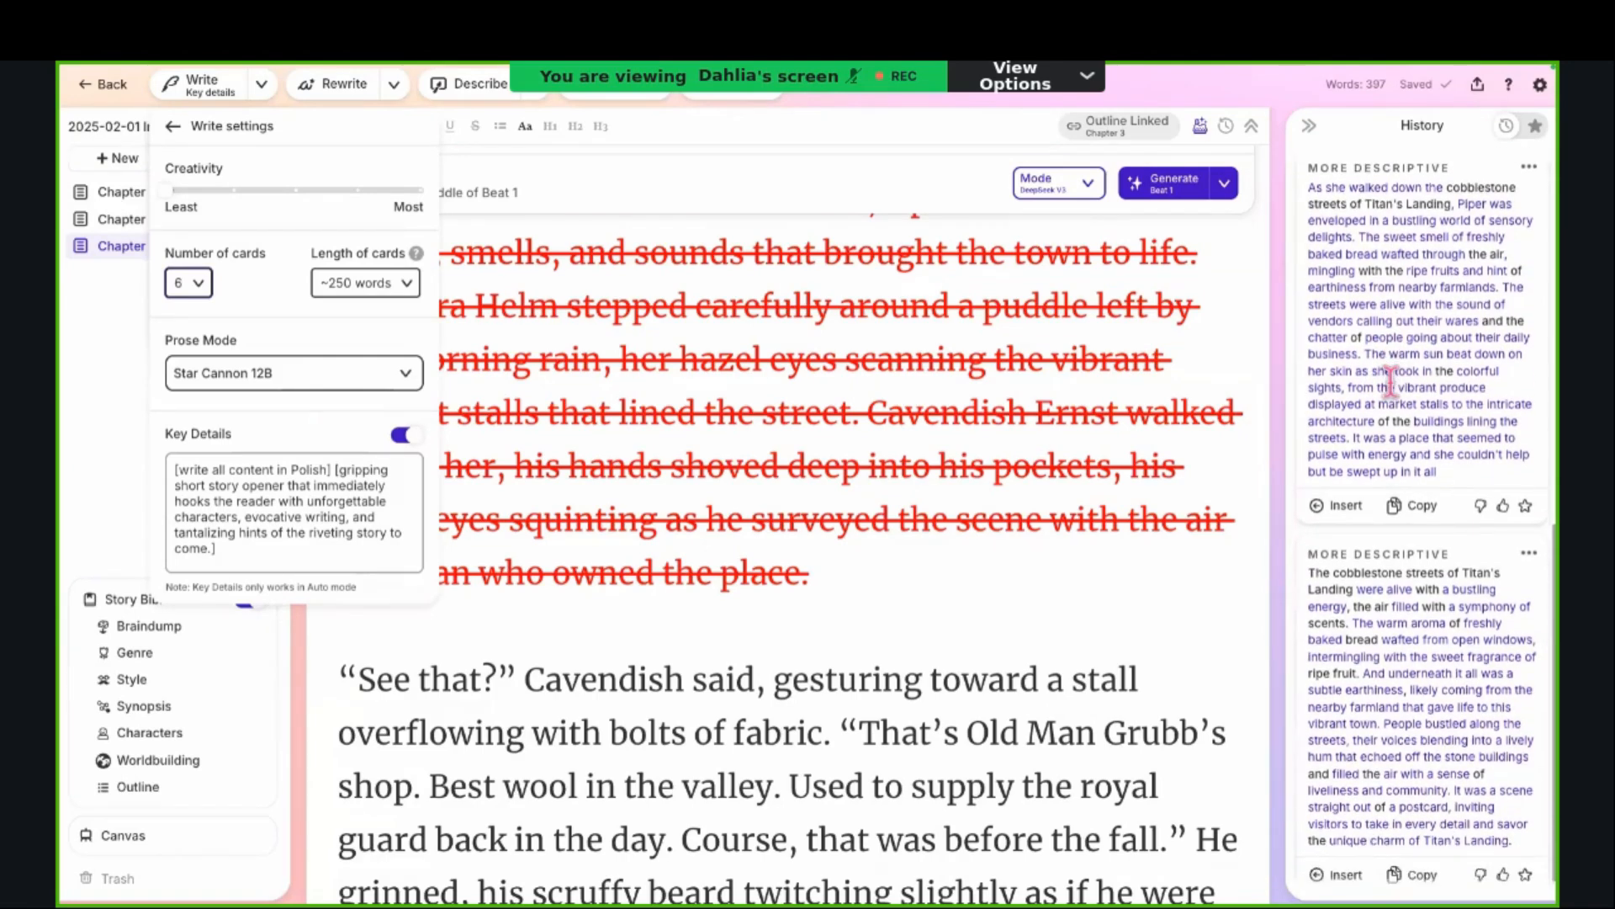
{"action": "scroll", "coordinate": [1390, 383], "scroll_direction": "up", "scroll_amount": 1}
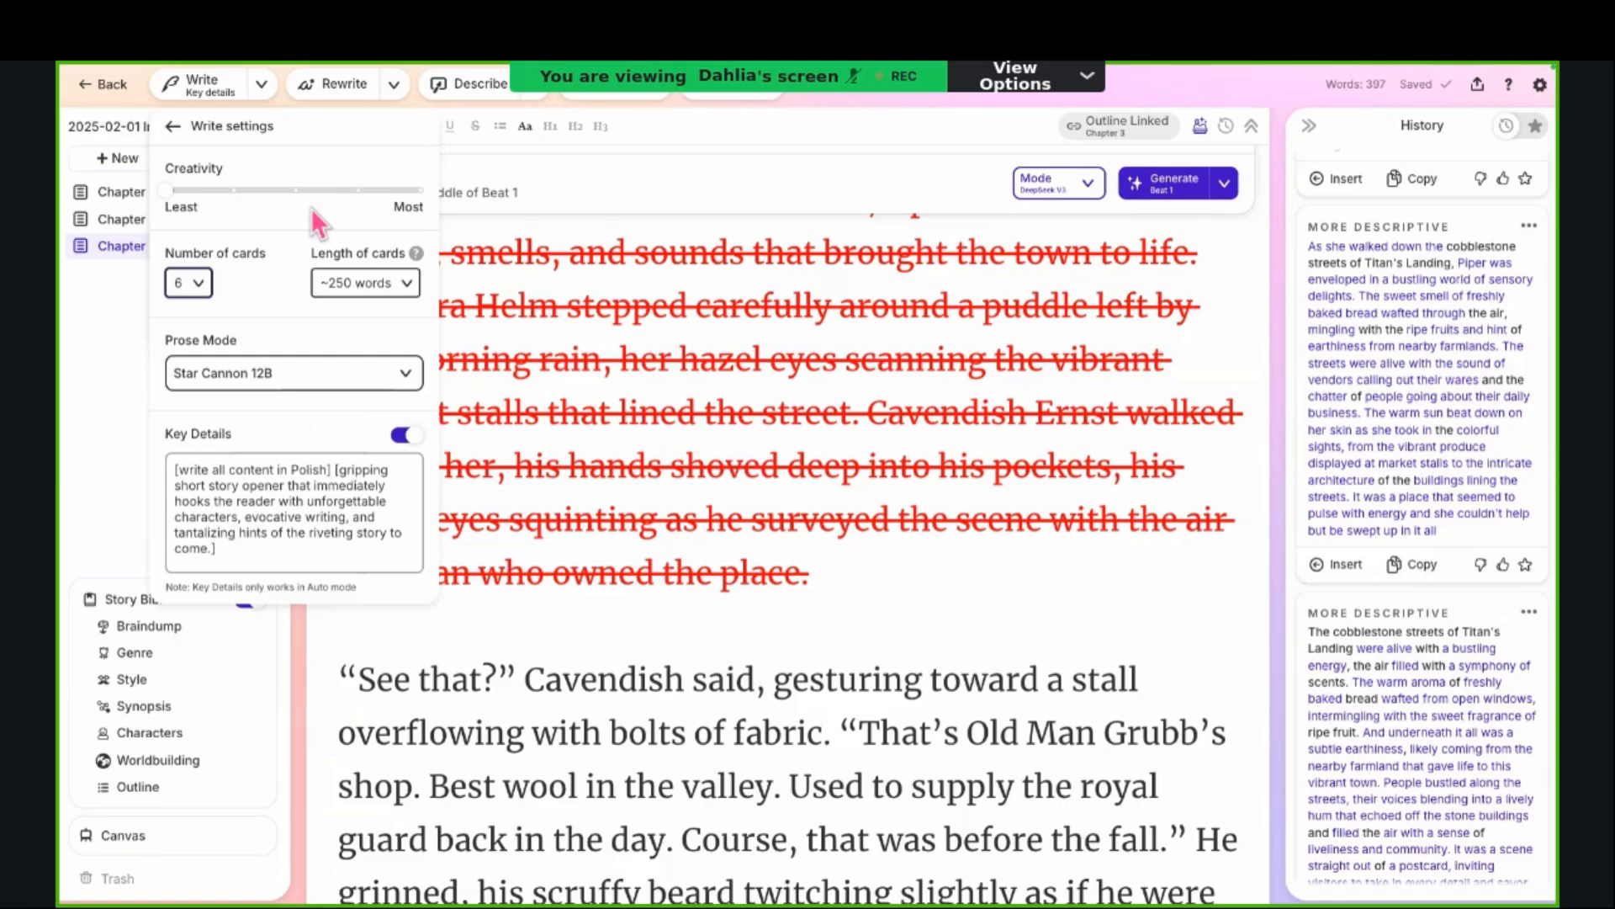
{"action": "left_click", "coordinate": [198, 283]}
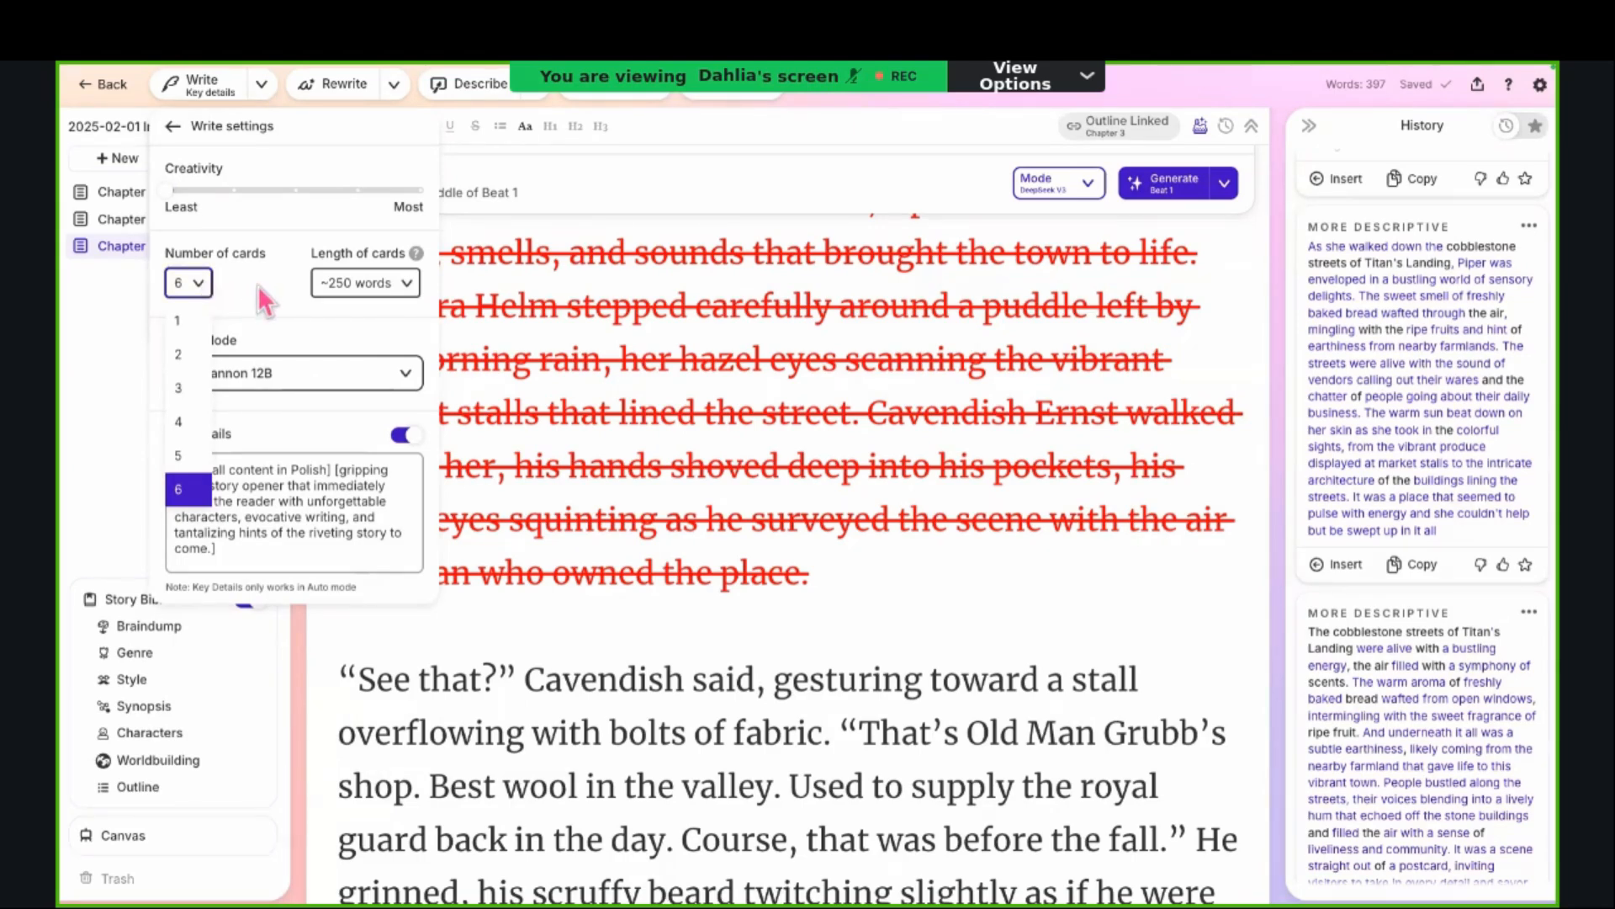
{"action": "left_click", "coordinate": [202, 290]}
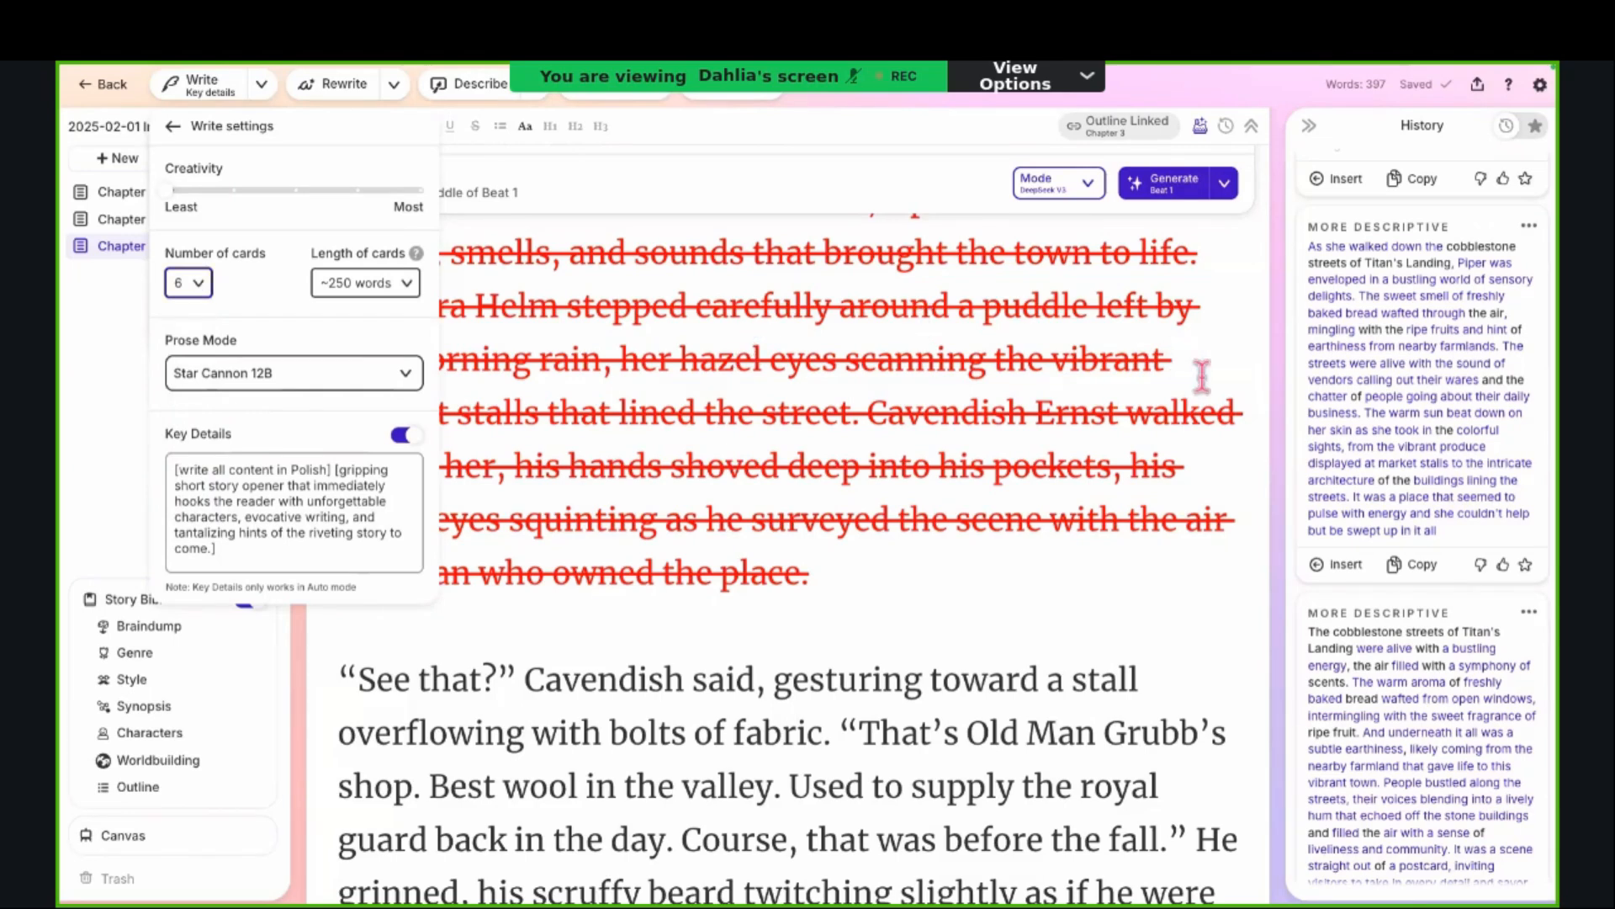
Step: Place the cursor after "Uh," at the end of Chapter 3's prose
{"action": "scroll", "coordinate": [1384, 424], "scroll_direction": "down", "scroll_amount": 1}
{"action": "scroll", "coordinate": [922, 589], "scroll_direction": "down", "scroll_amount": 10}
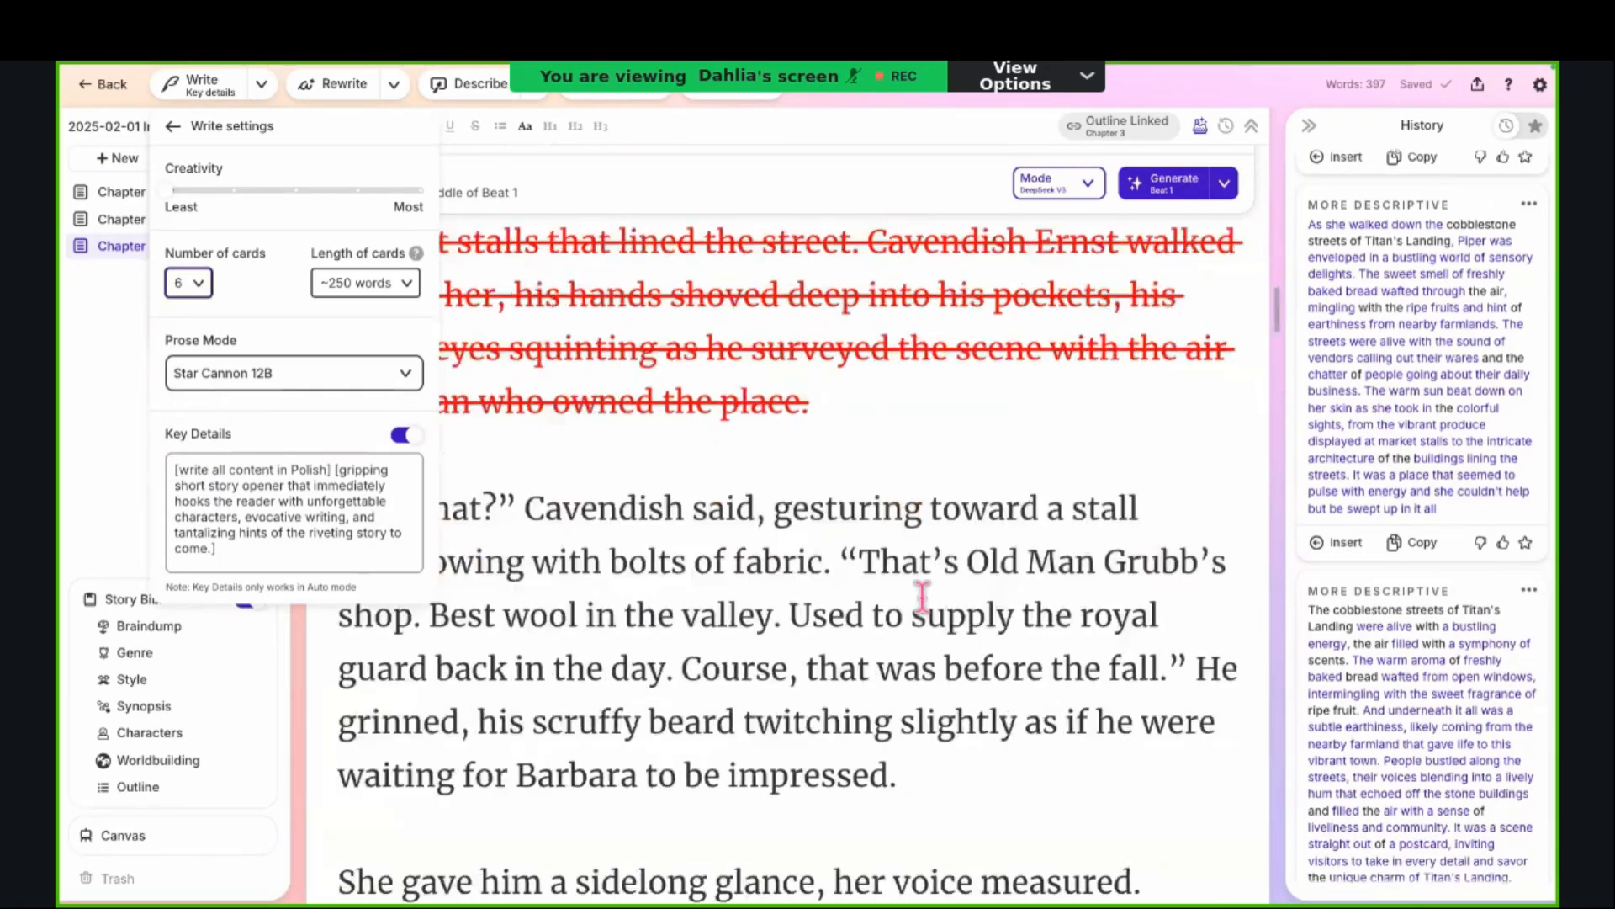
{"action": "left_click", "coordinate": [1193, 451]}
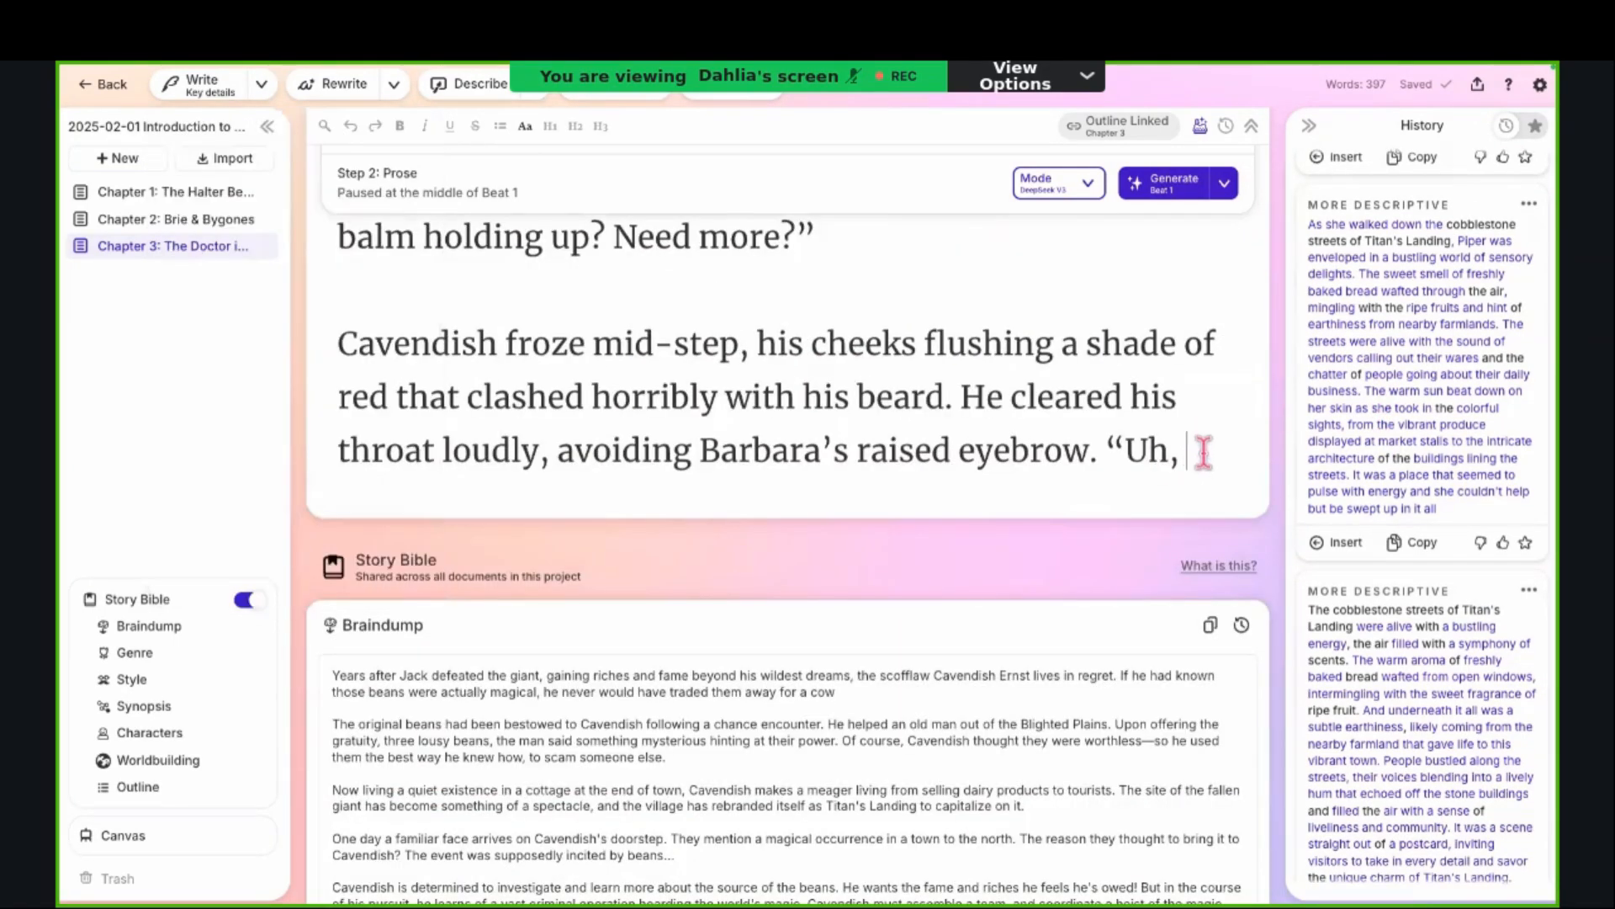
Step: Recheck the number of cards in the Write settings and set Creativity to the midpoint between Least and Most
{"action": "left_click", "coordinate": [262, 84]}
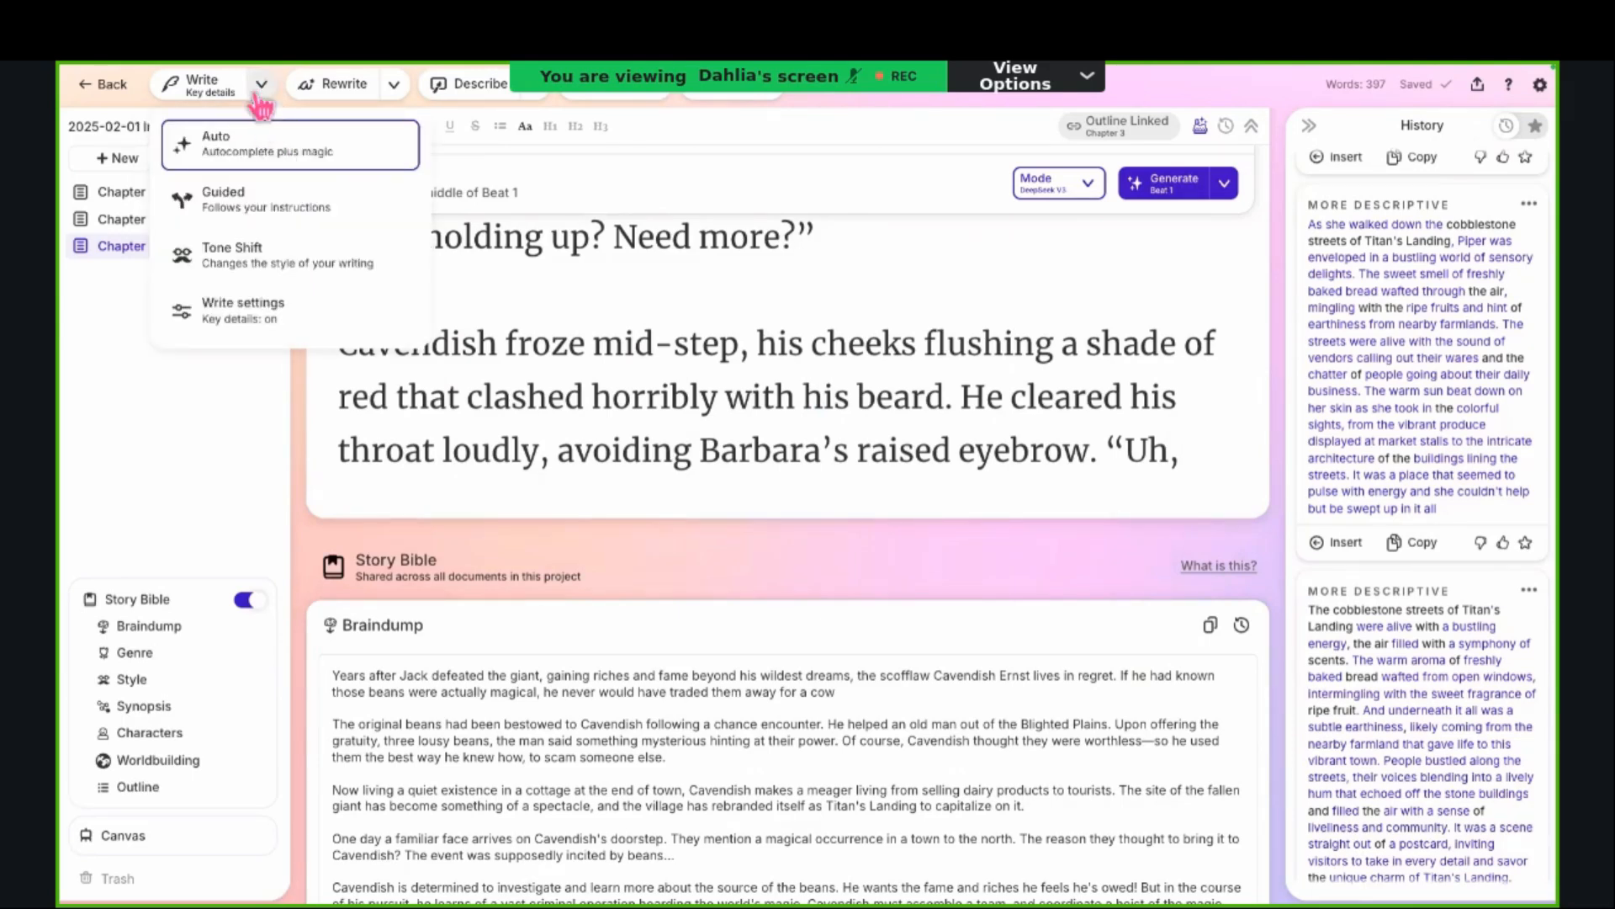
{"action": "left_click", "coordinate": [262, 95]}
{"action": "left_click", "coordinate": [261, 84]}
{"action": "left_click", "coordinate": [222, 313]}
{"action": "left_click", "coordinate": [202, 289]}
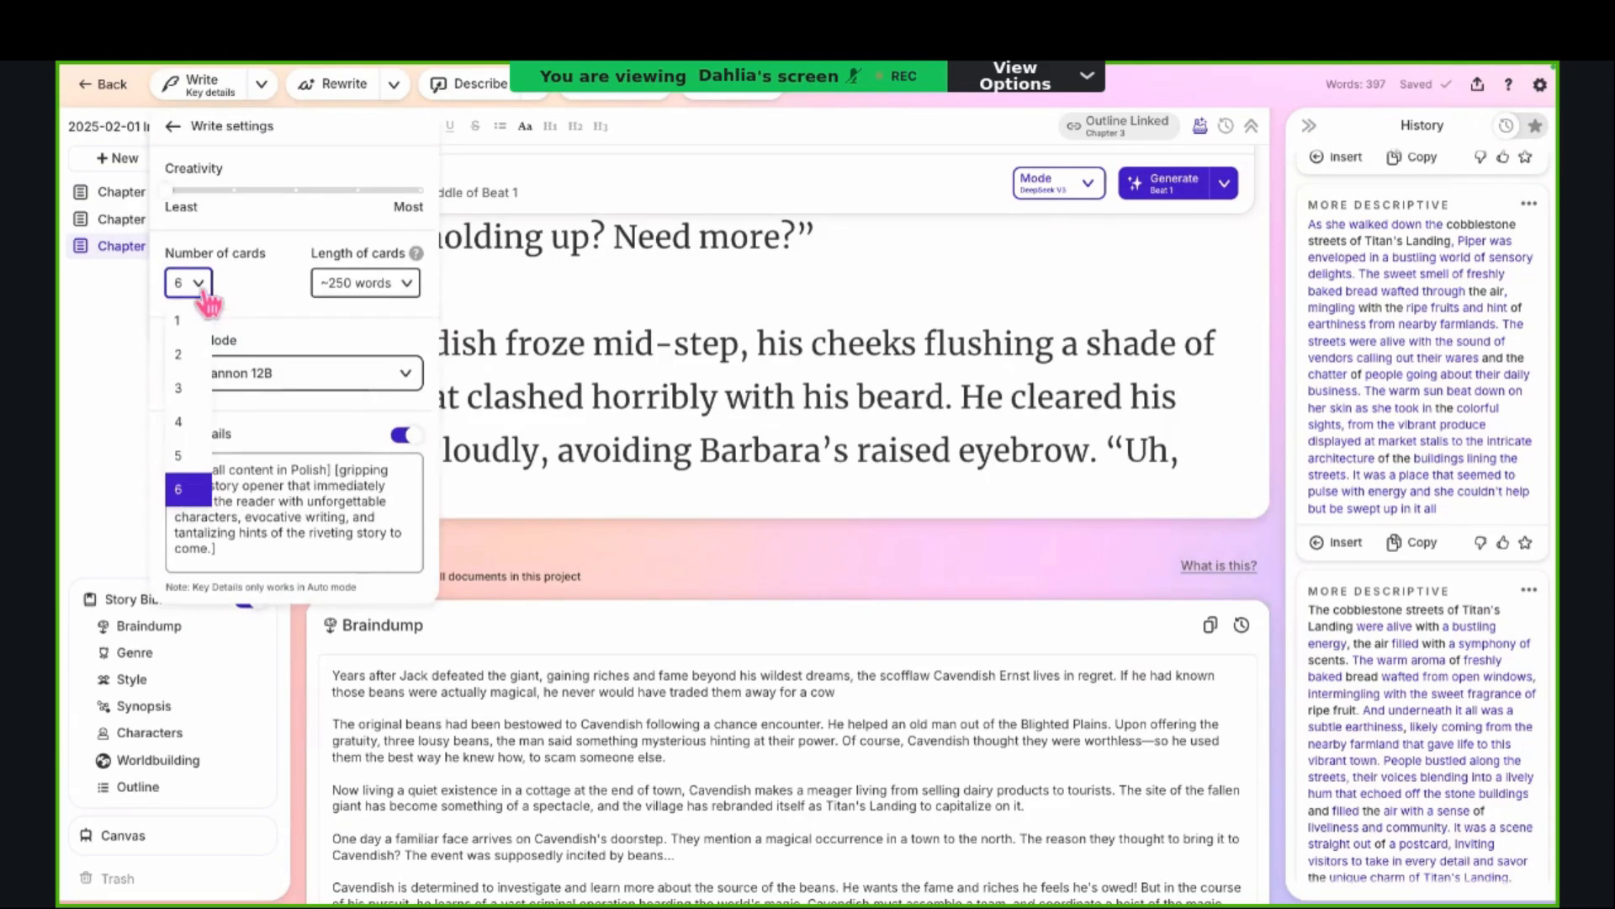
{"action": "left_click", "coordinate": [206, 295]}
{"action": "left_click_drag", "start_coordinate": [300, 198], "coordinate": [293, 192]}
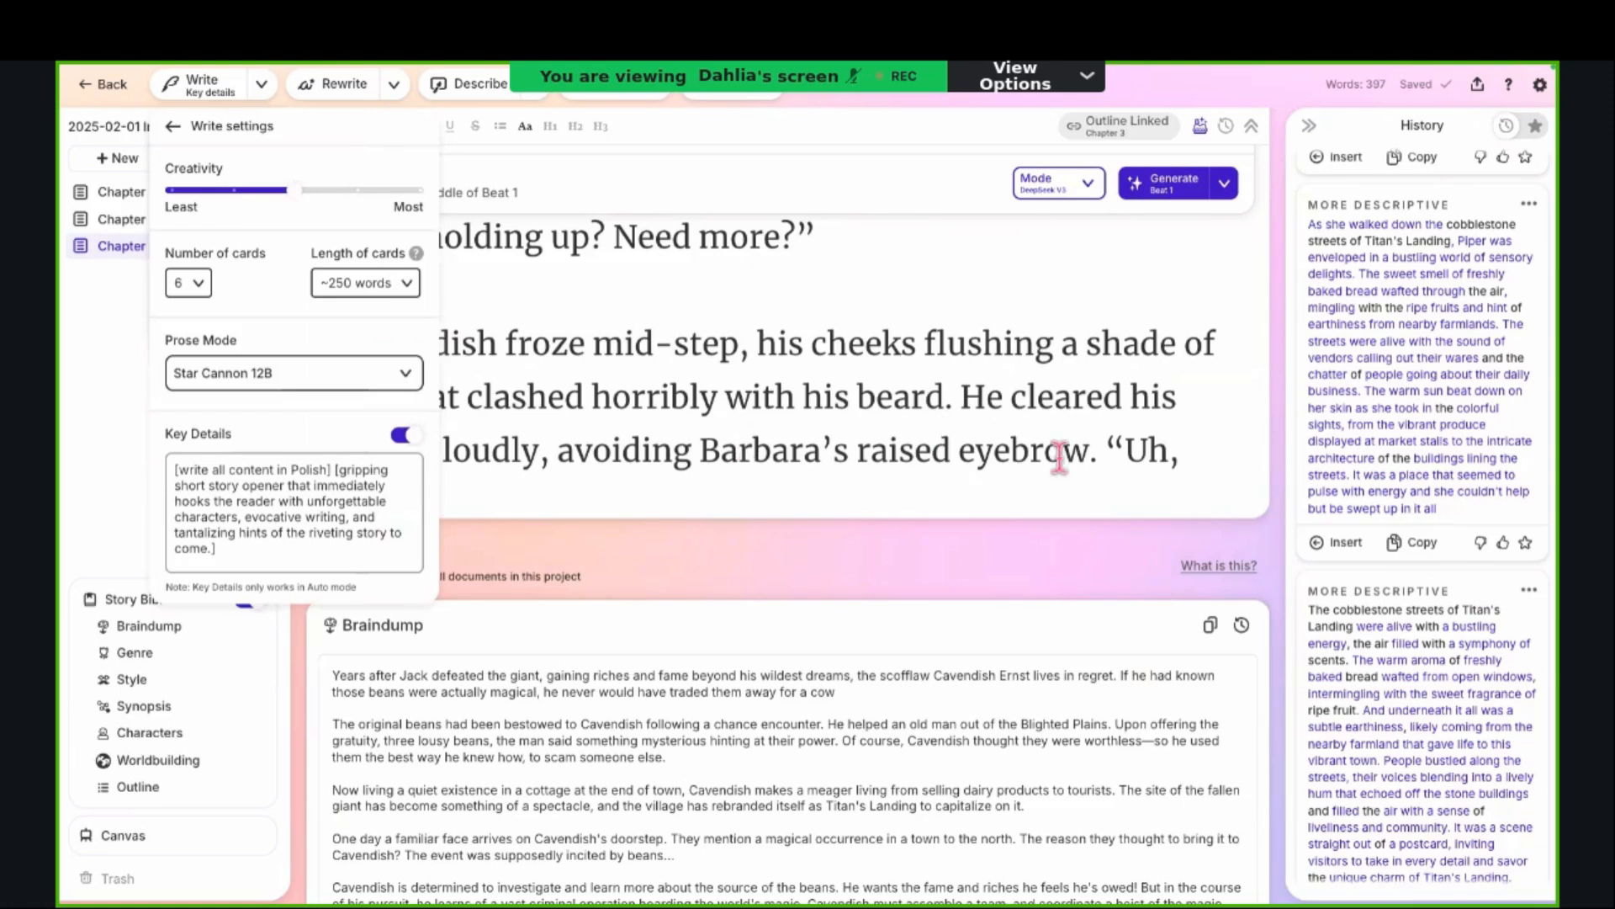
Step: Place the cursor after "Uh," at the end of Chapter 3's prose and choose Auto as the Write mode
{"action": "left_click", "coordinate": [1161, 450]}
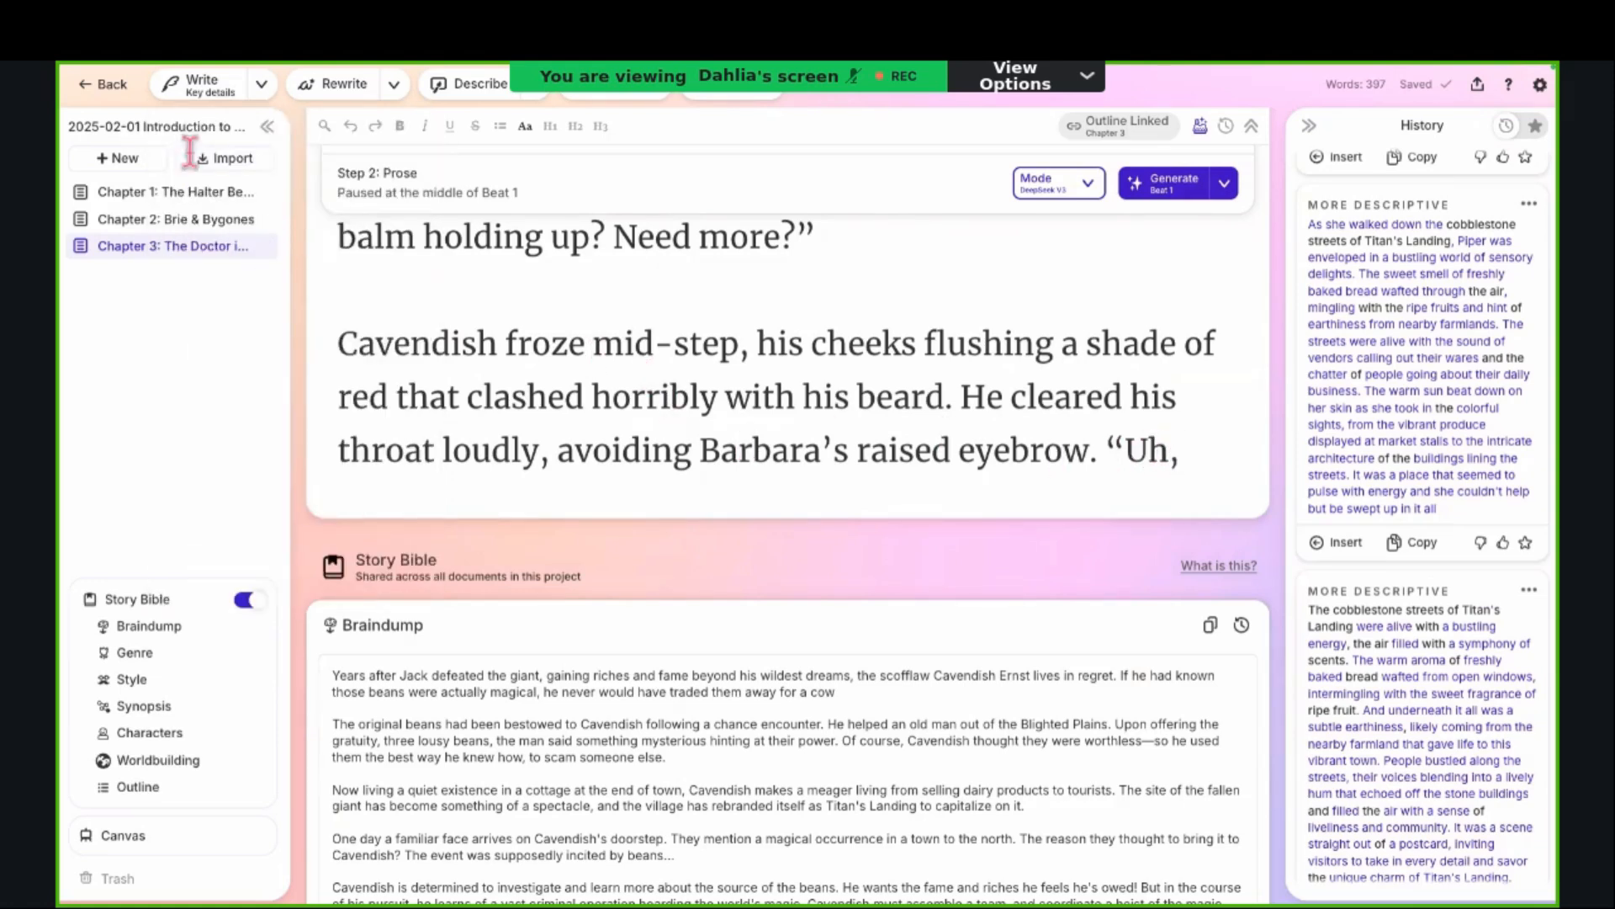
{"action": "left_click", "coordinate": [252, 94]}
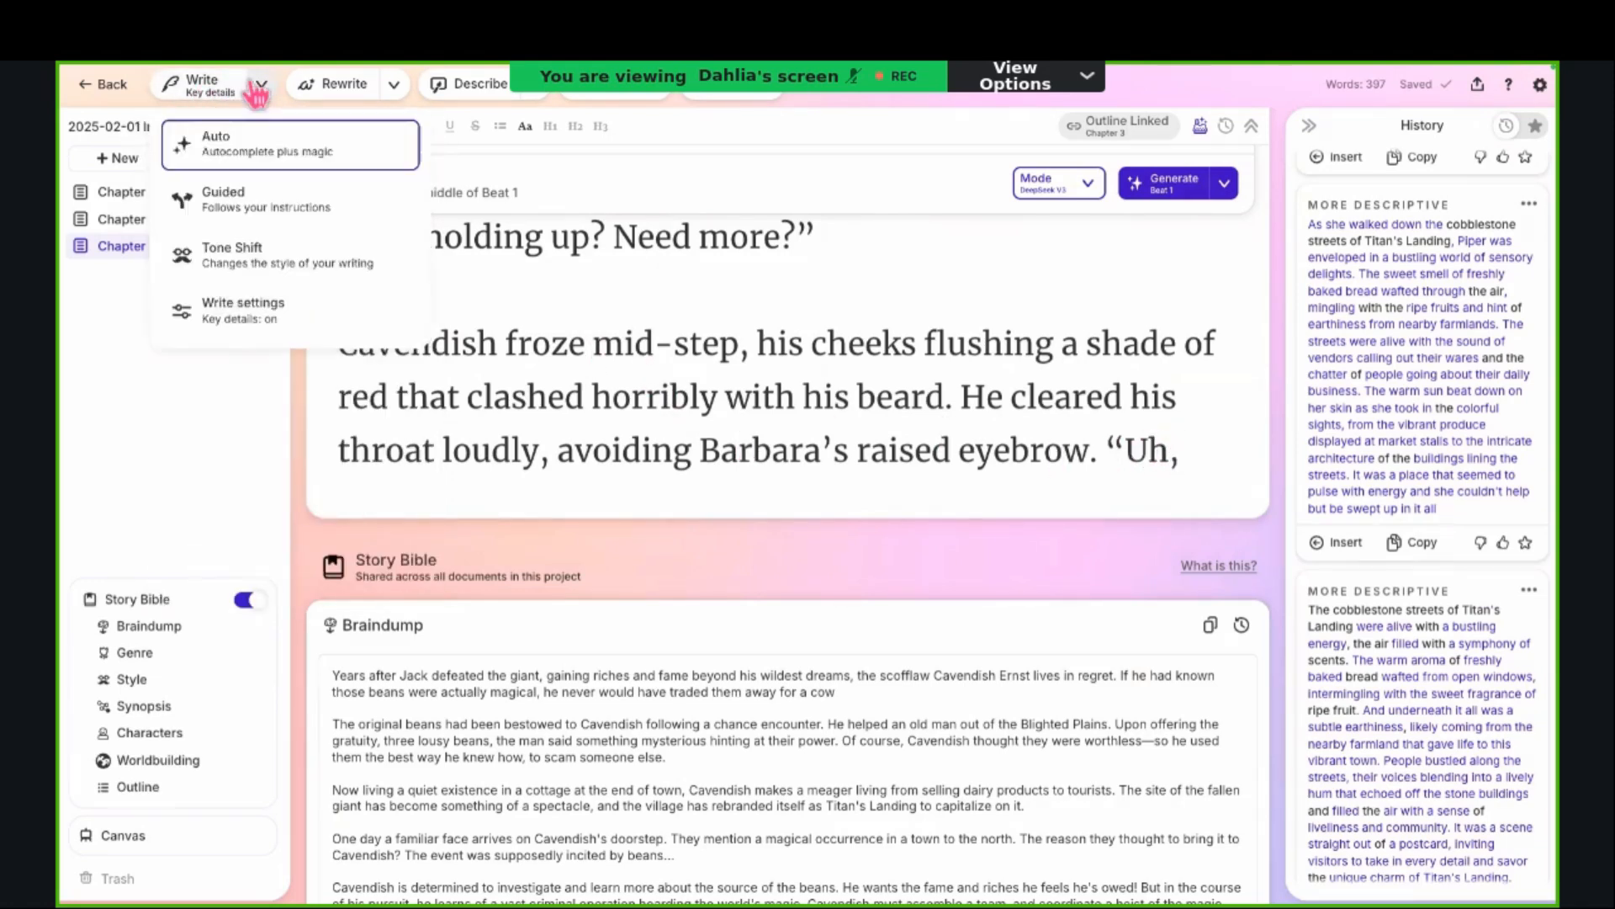
{"action": "left_click", "coordinate": [231, 143]}
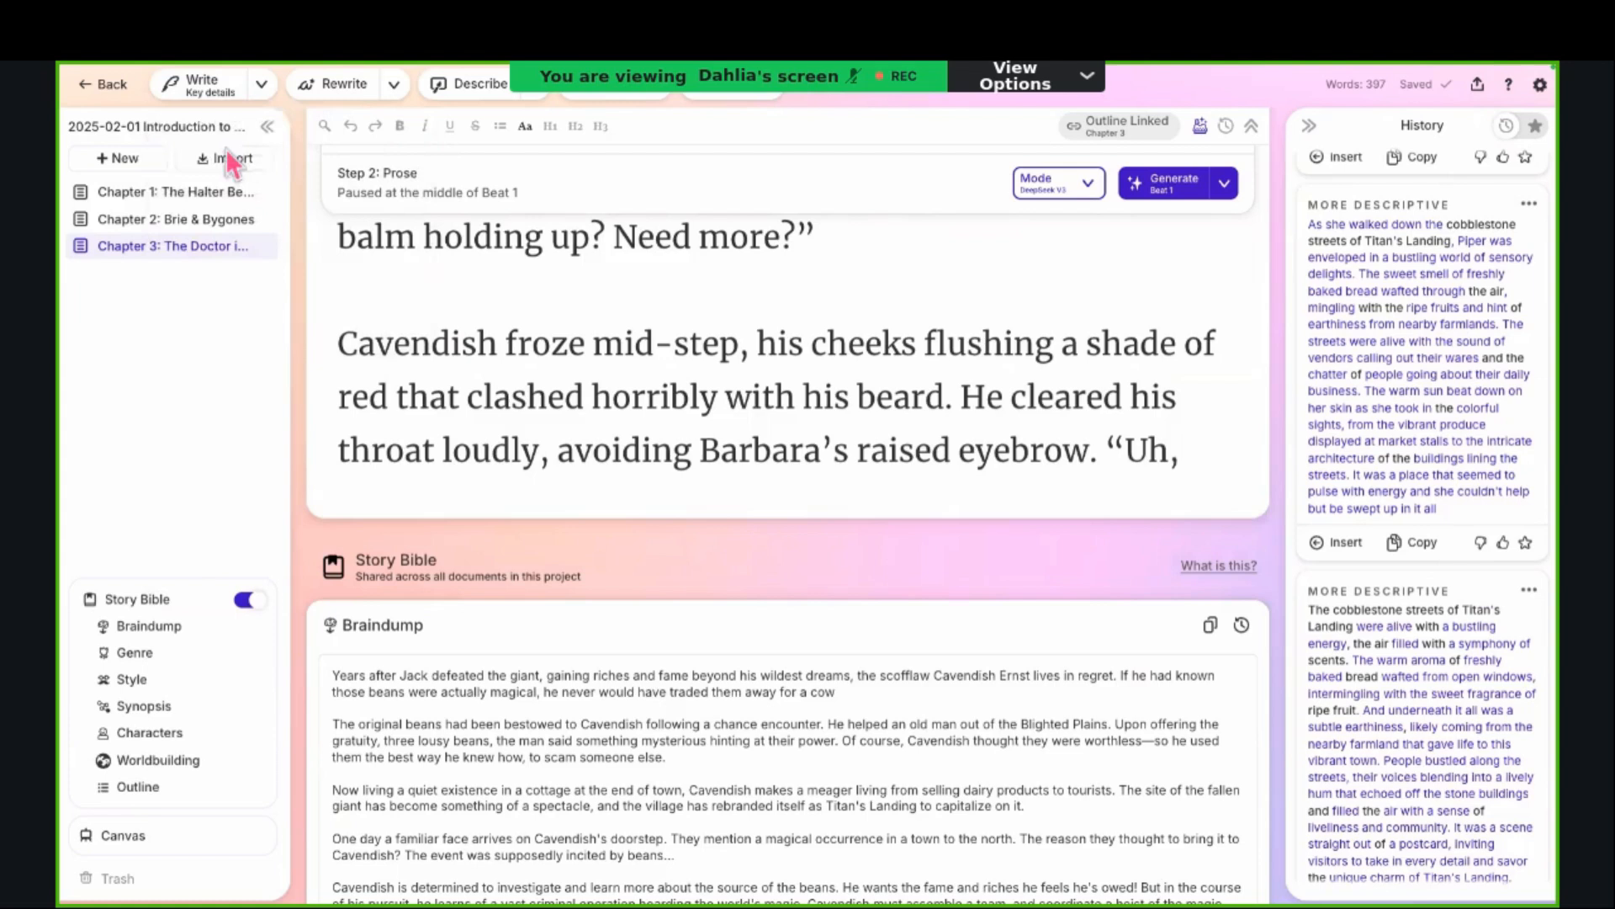
Step: Delete all the Key Details text in the Write settings, including the instruction to write all content in Polish
{"action": "left_click", "coordinate": [259, 86]}
{"action": "left_click", "coordinate": [269, 311]}
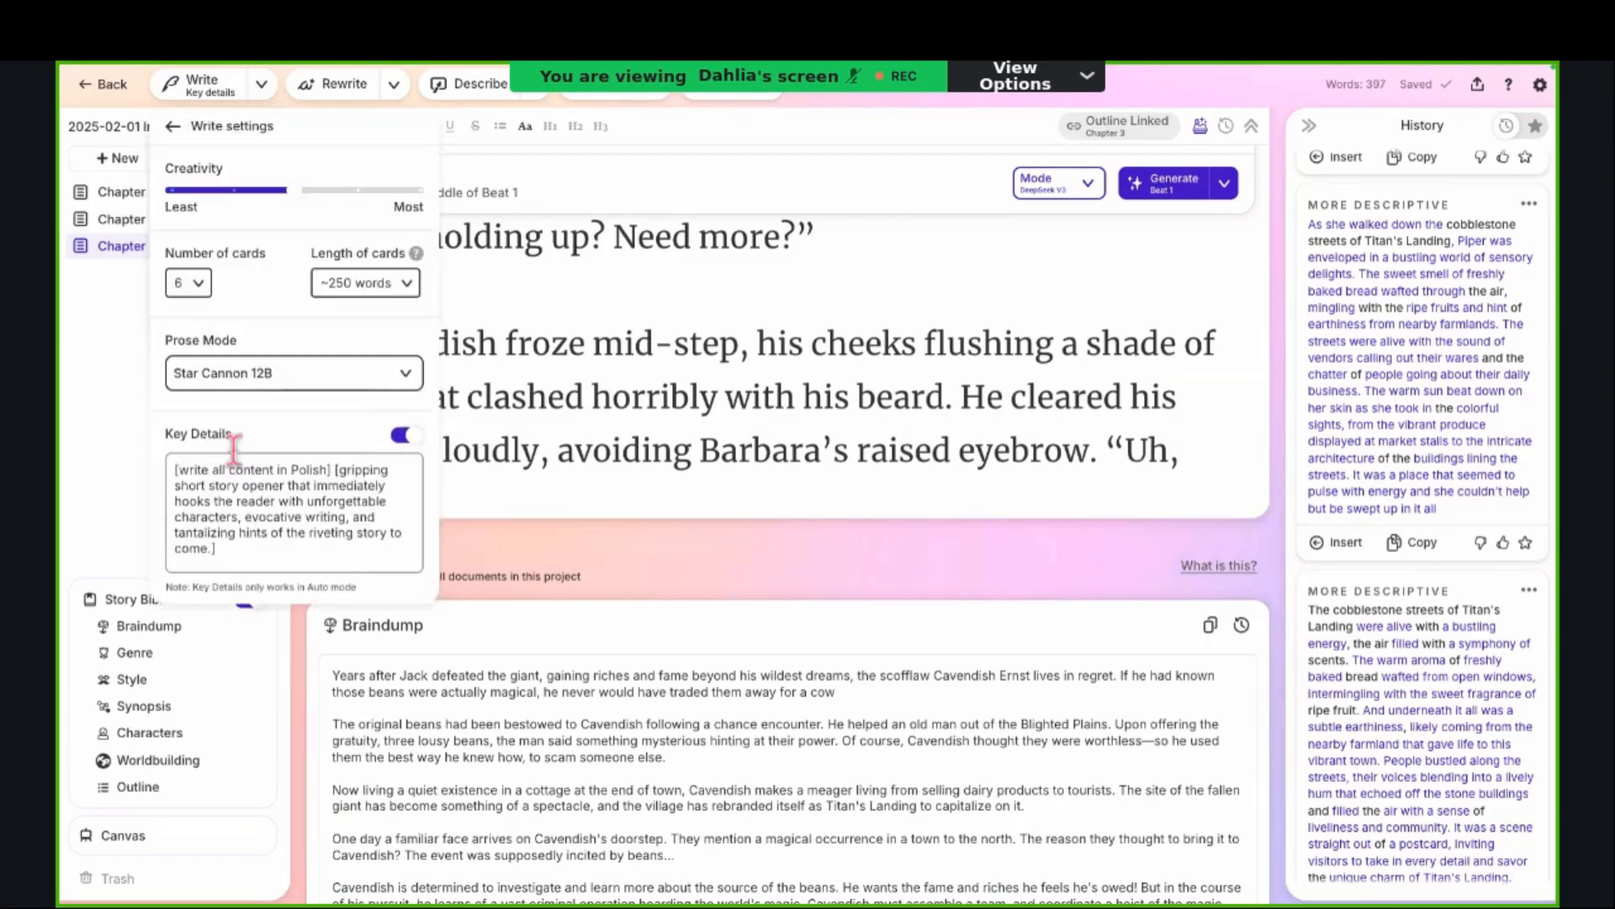
{"action": "left_click", "coordinate": [338, 472]}
{"action": "key", "text": "shift+Home"}
{"action": "left_click_drag", "start_coordinate": [337, 471], "coordinate": [171, 461]}
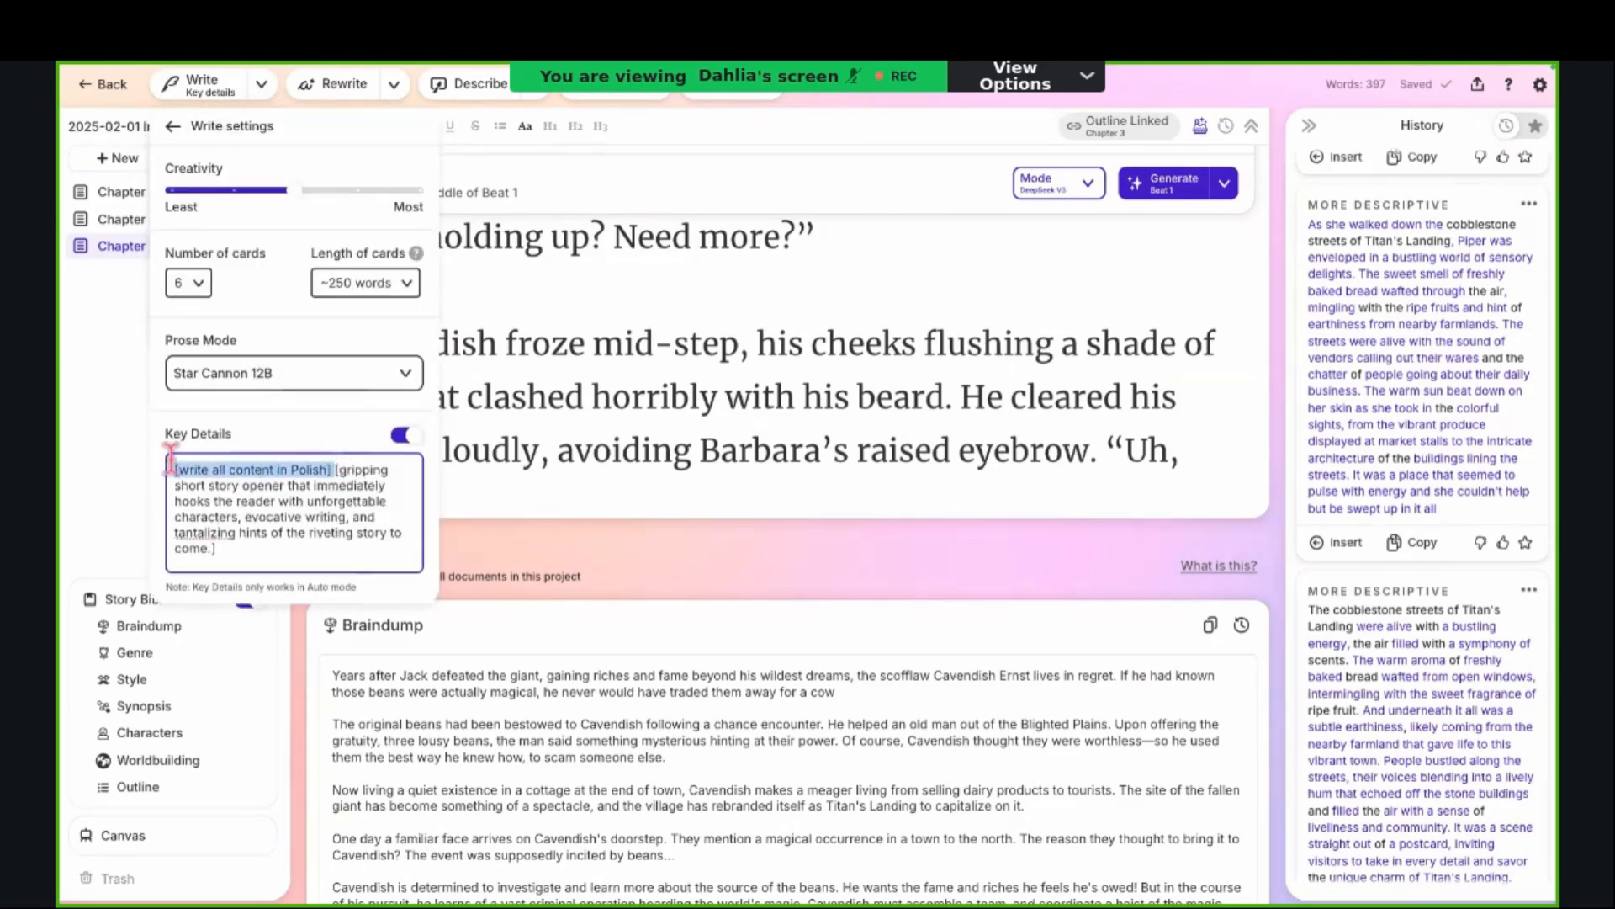
{"action": "key", "text": "ctrl+a"}
{"action": "key", "text": "BackSpace"}
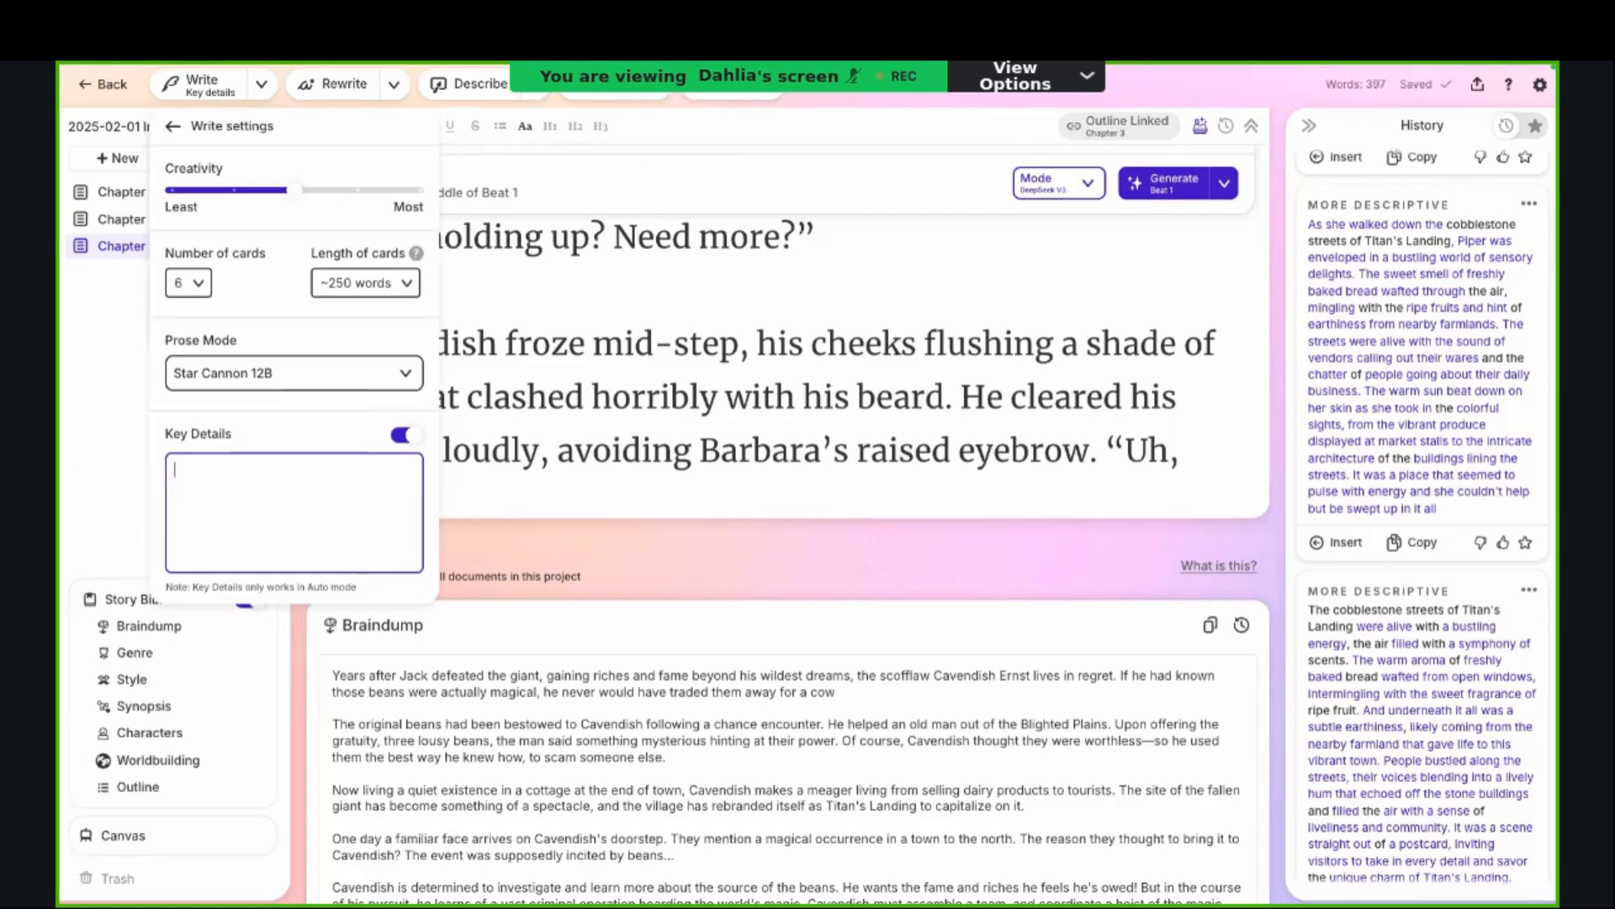
Step: Generate Write continuations from the end of Chapter 3's prose and expand the resulting Write entry in the History
{"action": "left_click", "coordinate": [1207, 451]}
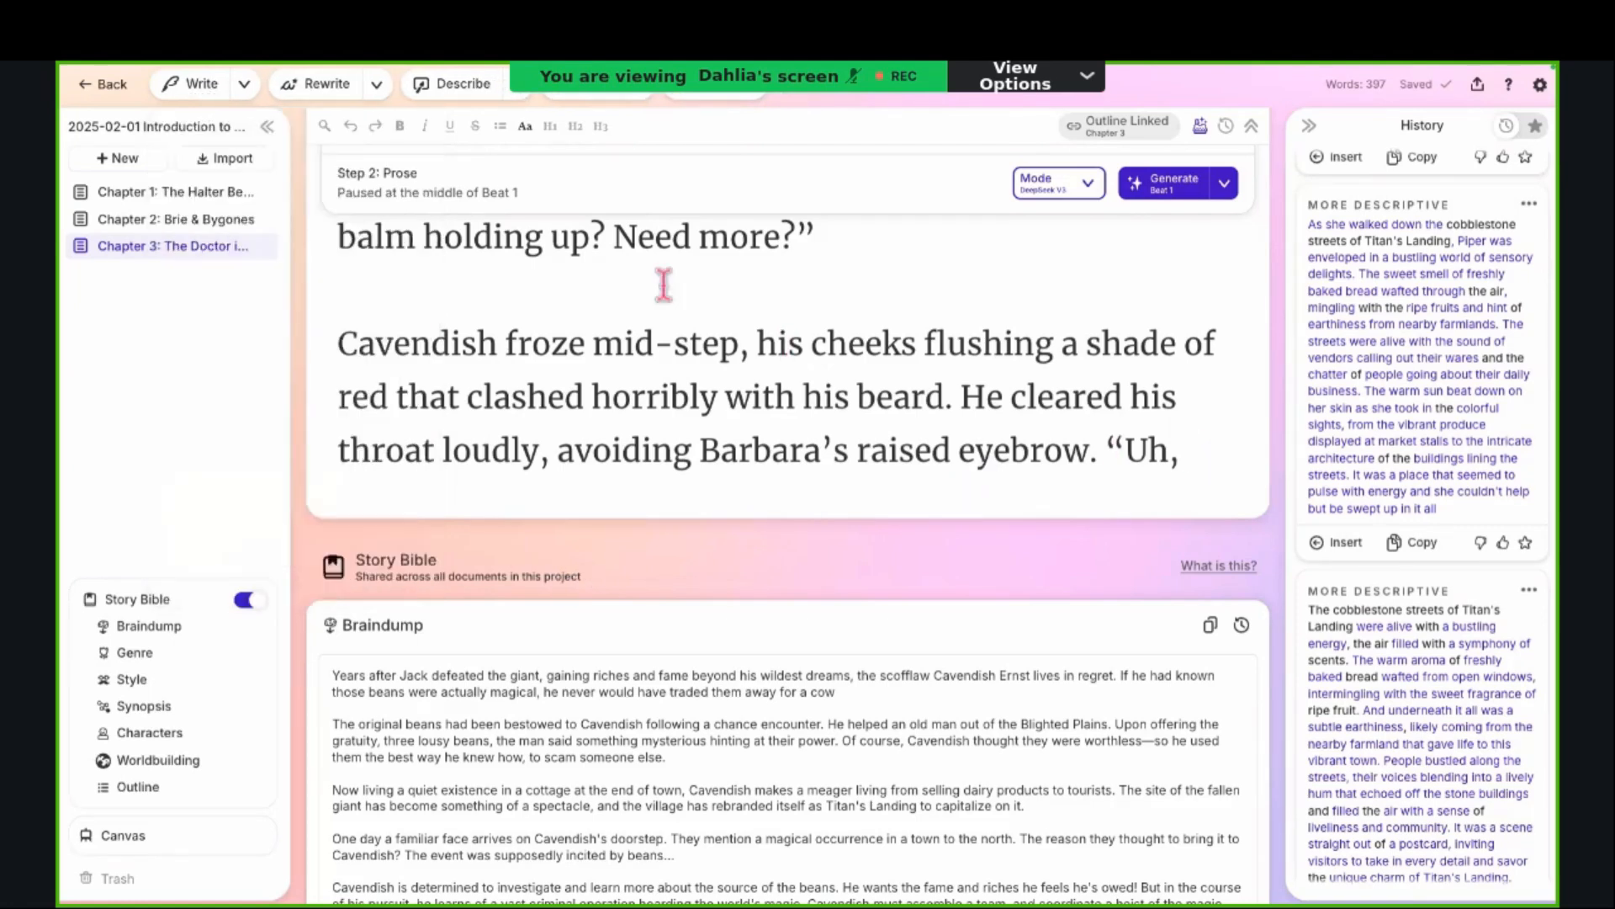
{"action": "left_click", "coordinate": [215, 91]}
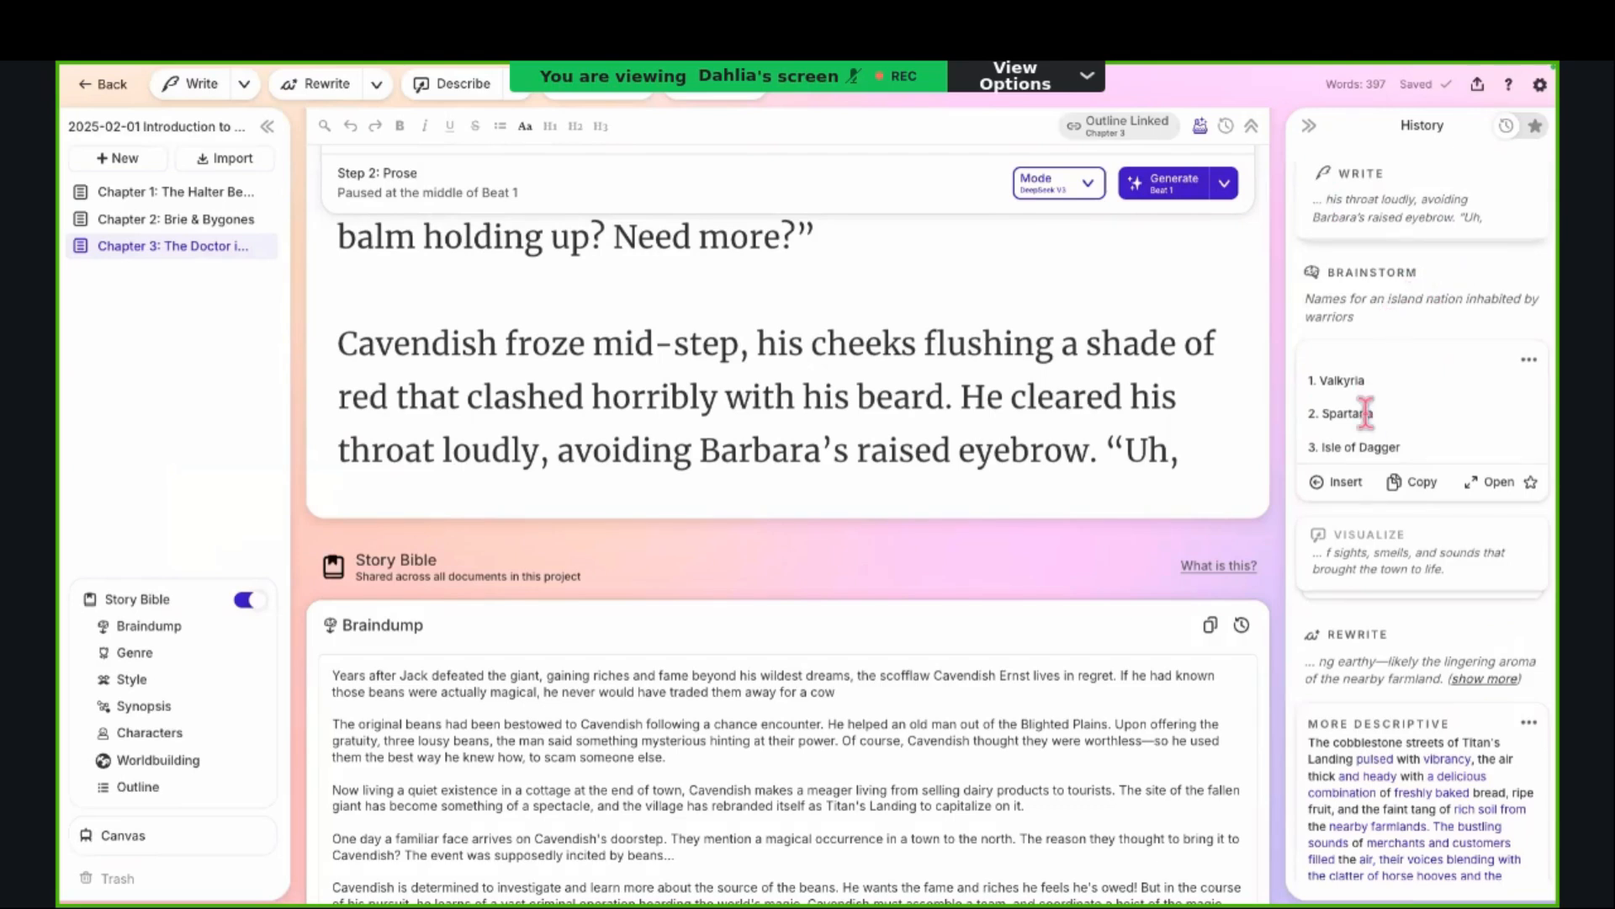
{"action": "left_click", "coordinate": [1431, 210]}
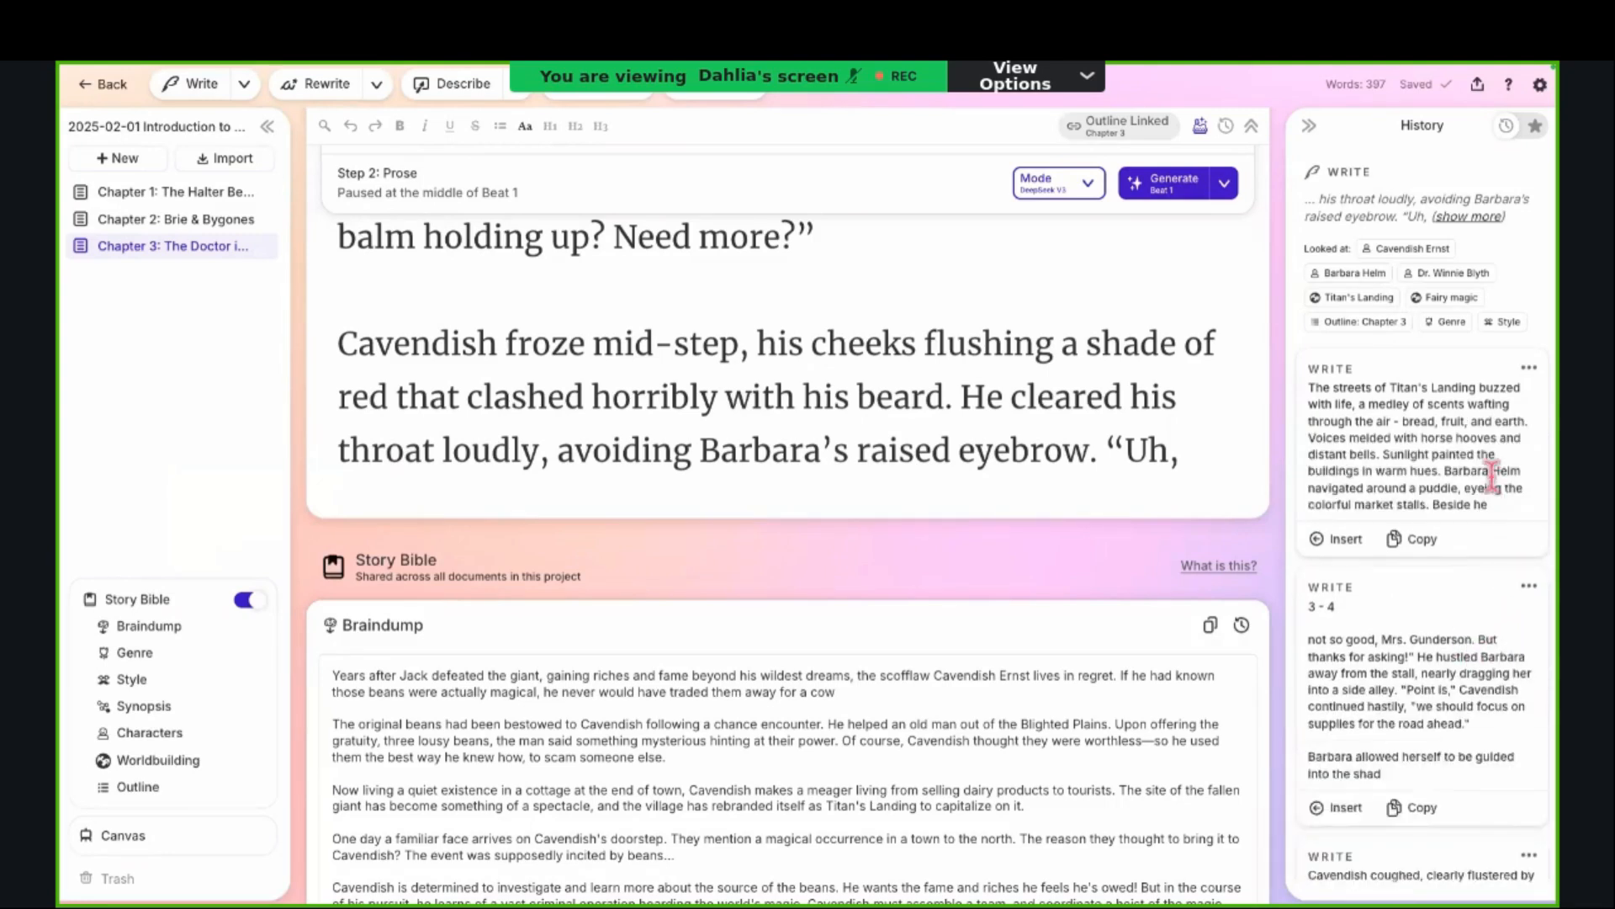
Step: Read the first Write cards in the History, highlighting the stray "200 words. Continuing the story" line
{"action": "scroll", "coordinate": [1486, 464], "scroll_direction": "down", "scroll_amount": 1}
{"action": "scroll", "coordinate": [1486, 464], "scroll_direction": "down", "scroll_amount": 2}
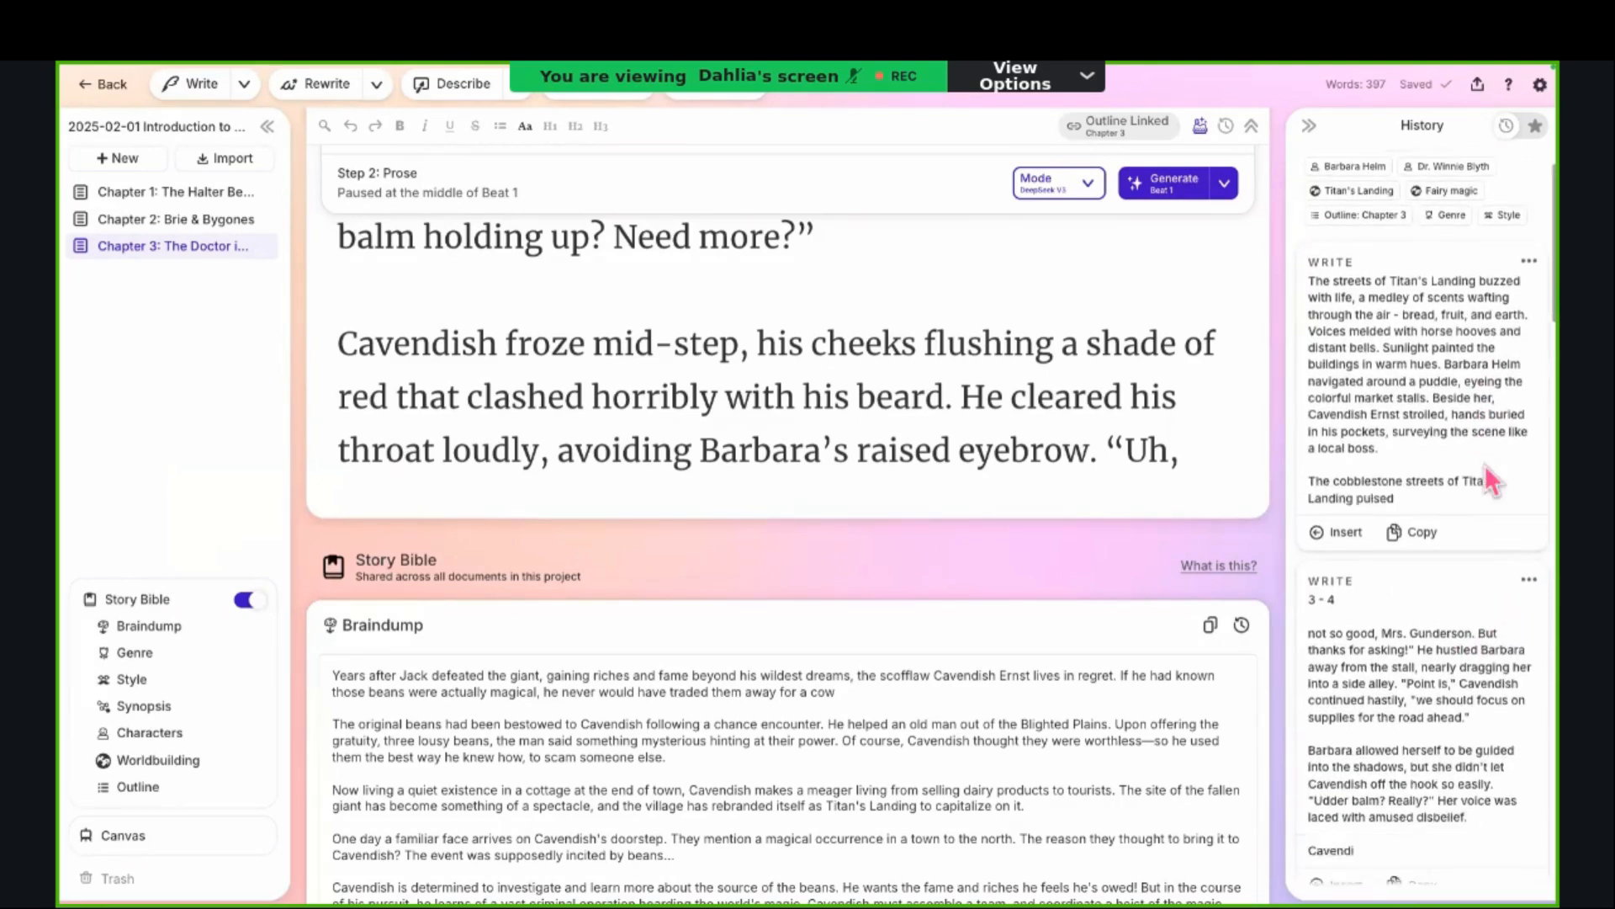
{"action": "scroll", "coordinate": [1484, 464], "scroll_direction": "down", "scroll_amount": 2}
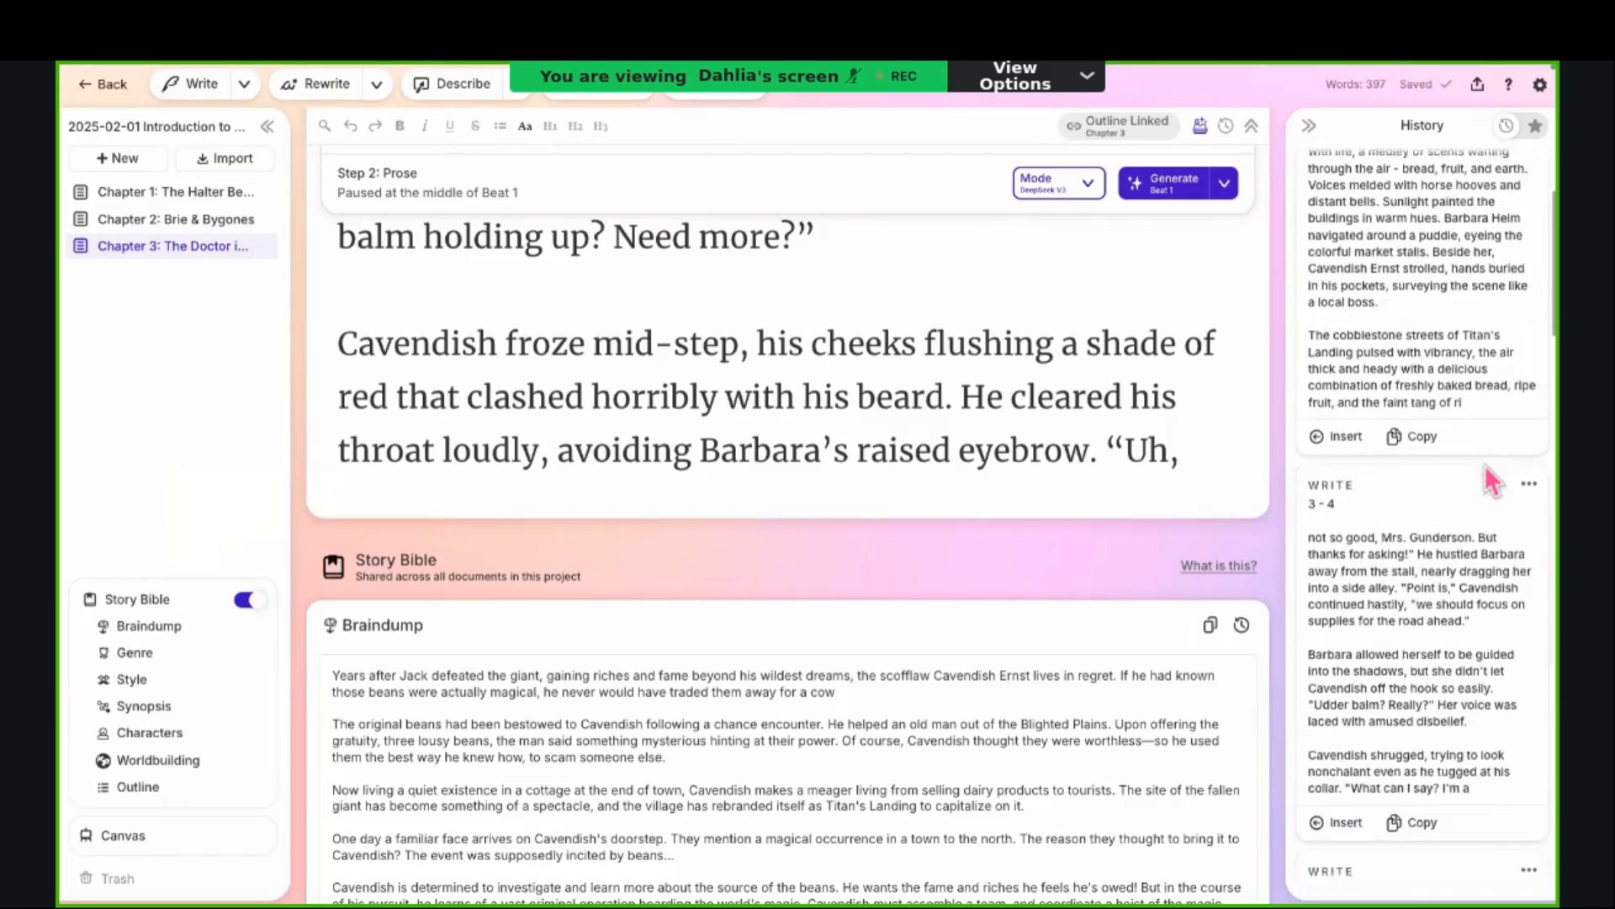
{"action": "scroll", "coordinate": [1484, 465], "scroll_direction": "down", "scroll_amount": 5}
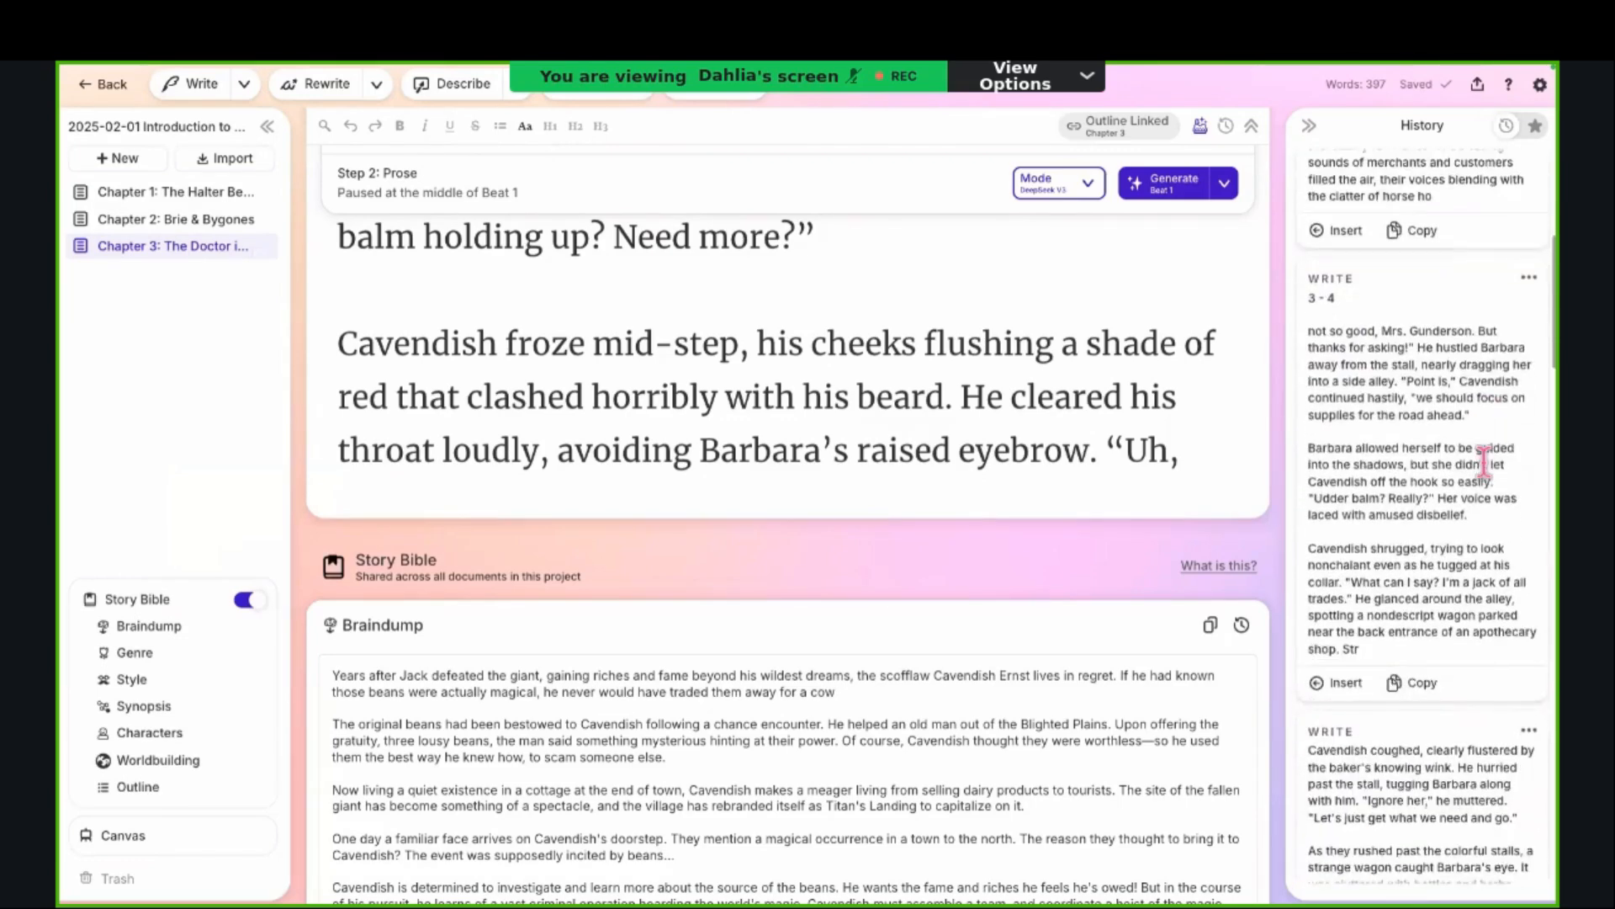
{"action": "scroll", "coordinate": [1486, 464], "scroll_direction": "down", "scroll_amount": 6}
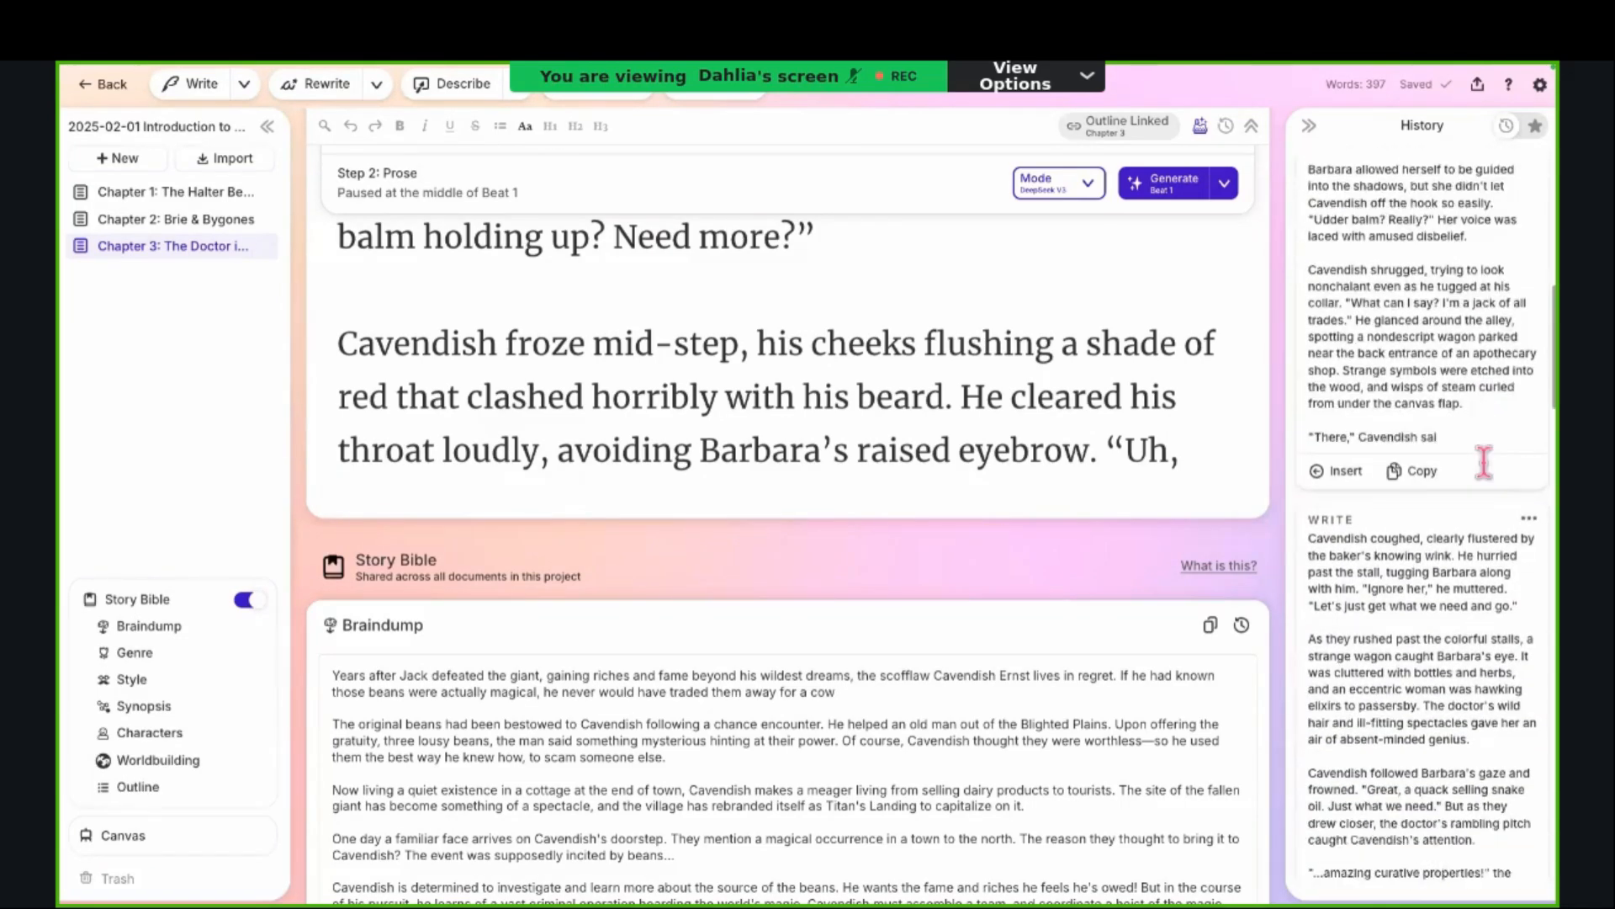
{"action": "scroll", "coordinate": [1484, 465], "scroll_direction": "down", "scroll_amount": 3}
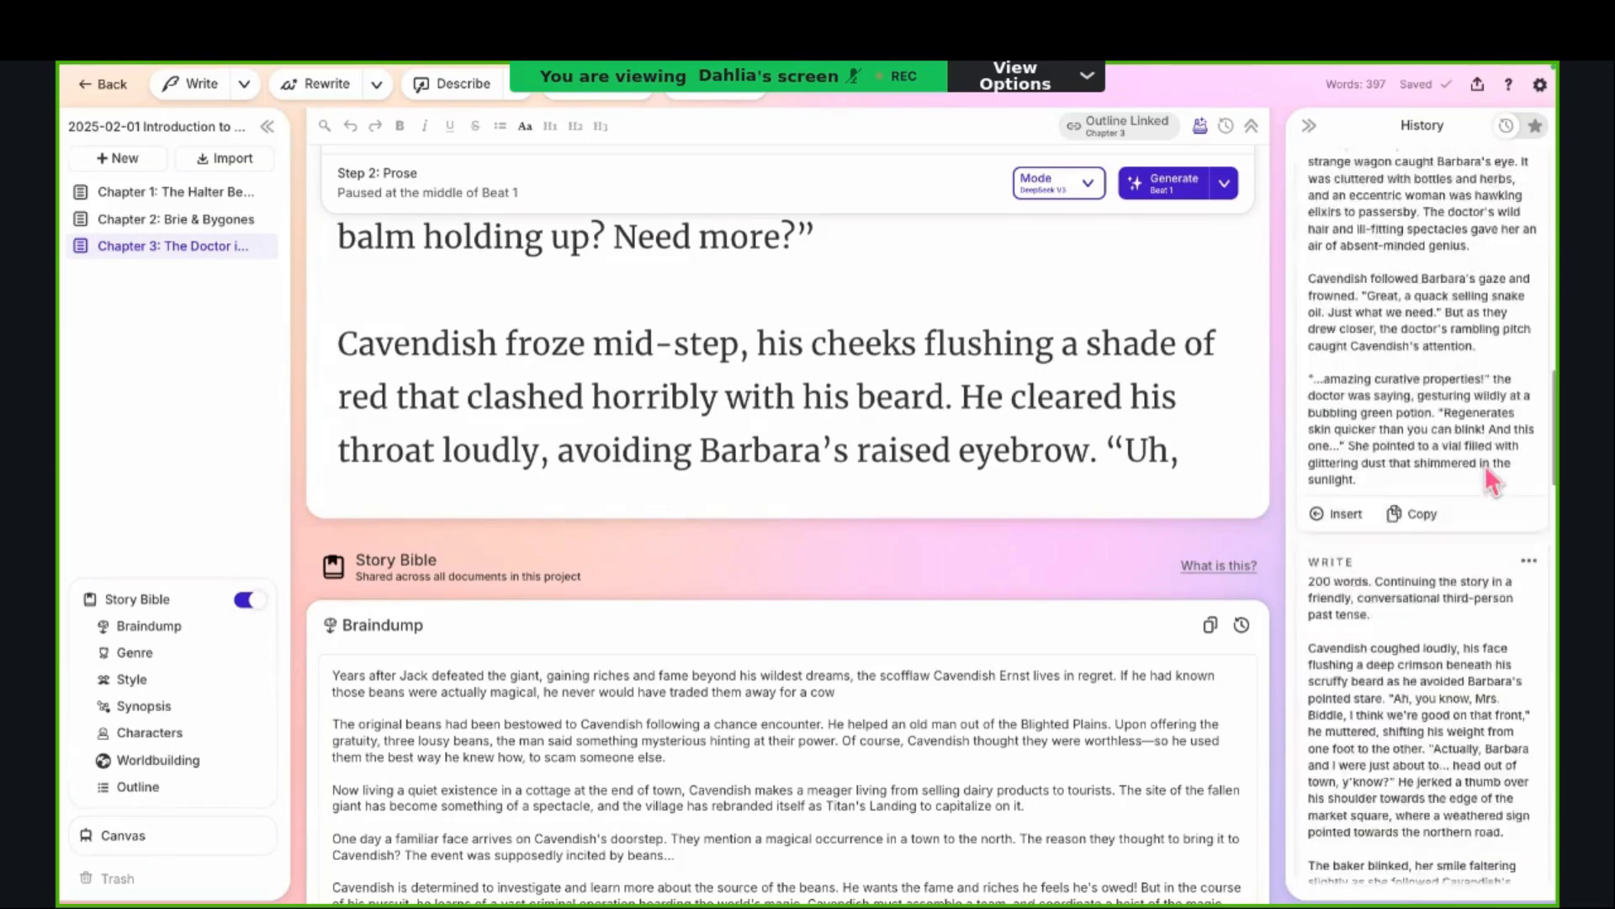
{"action": "scroll", "coordinate": [1484, 464], "scroll_direction": "down", "scroll_amount": 1}
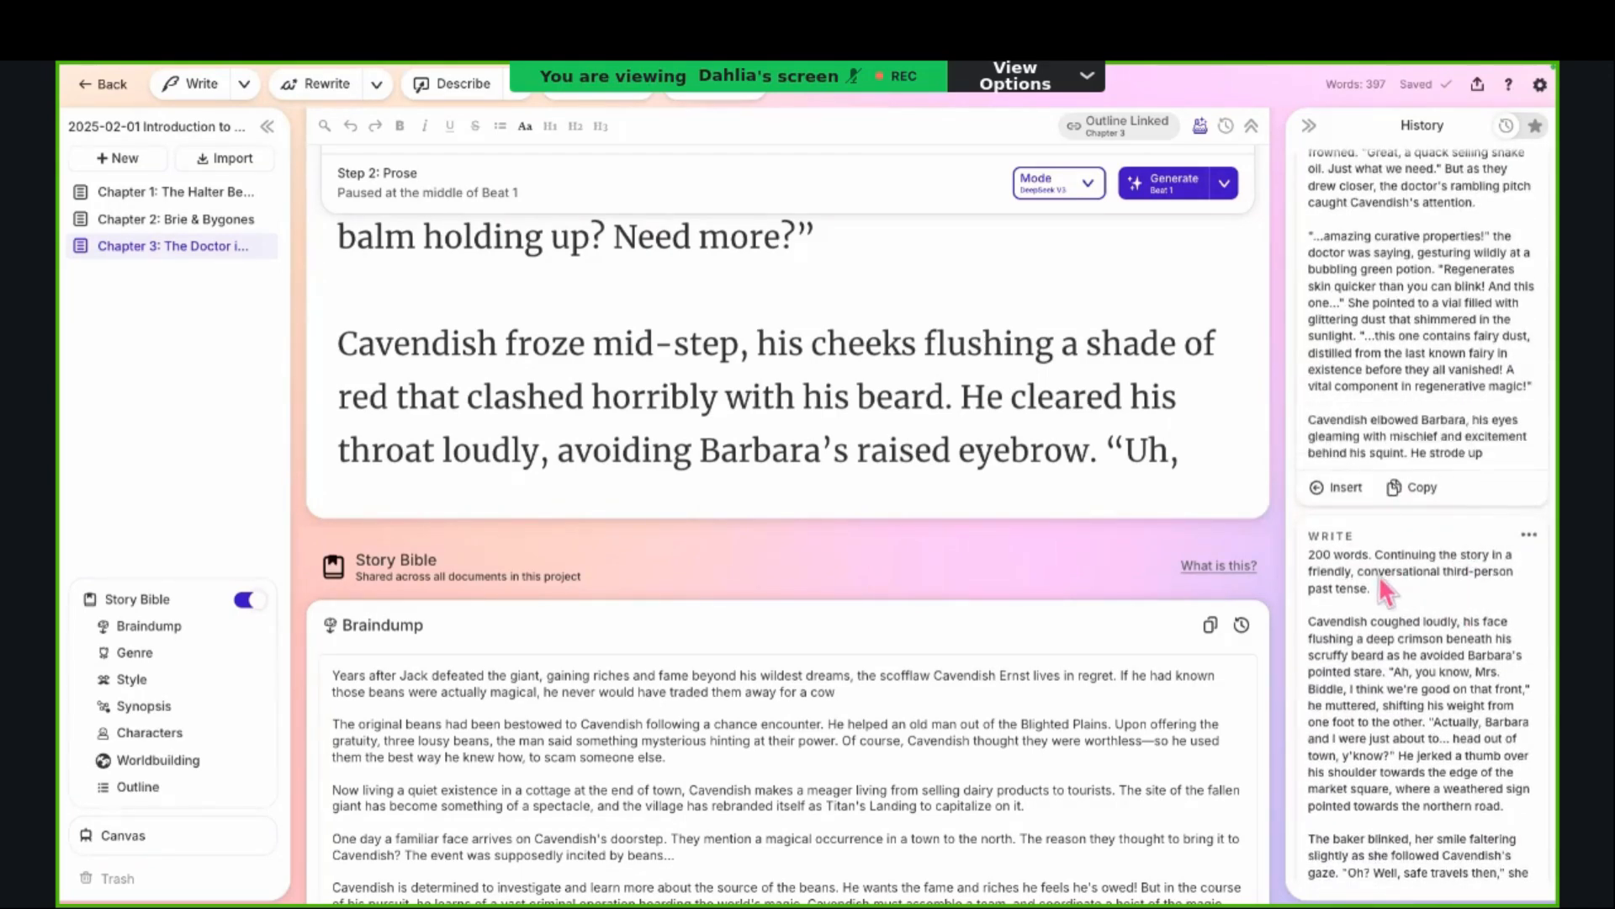
{"action": "scroll", "coordinate": [1373, 590], "scroll_direction": "down", "scroll_amount": 1}
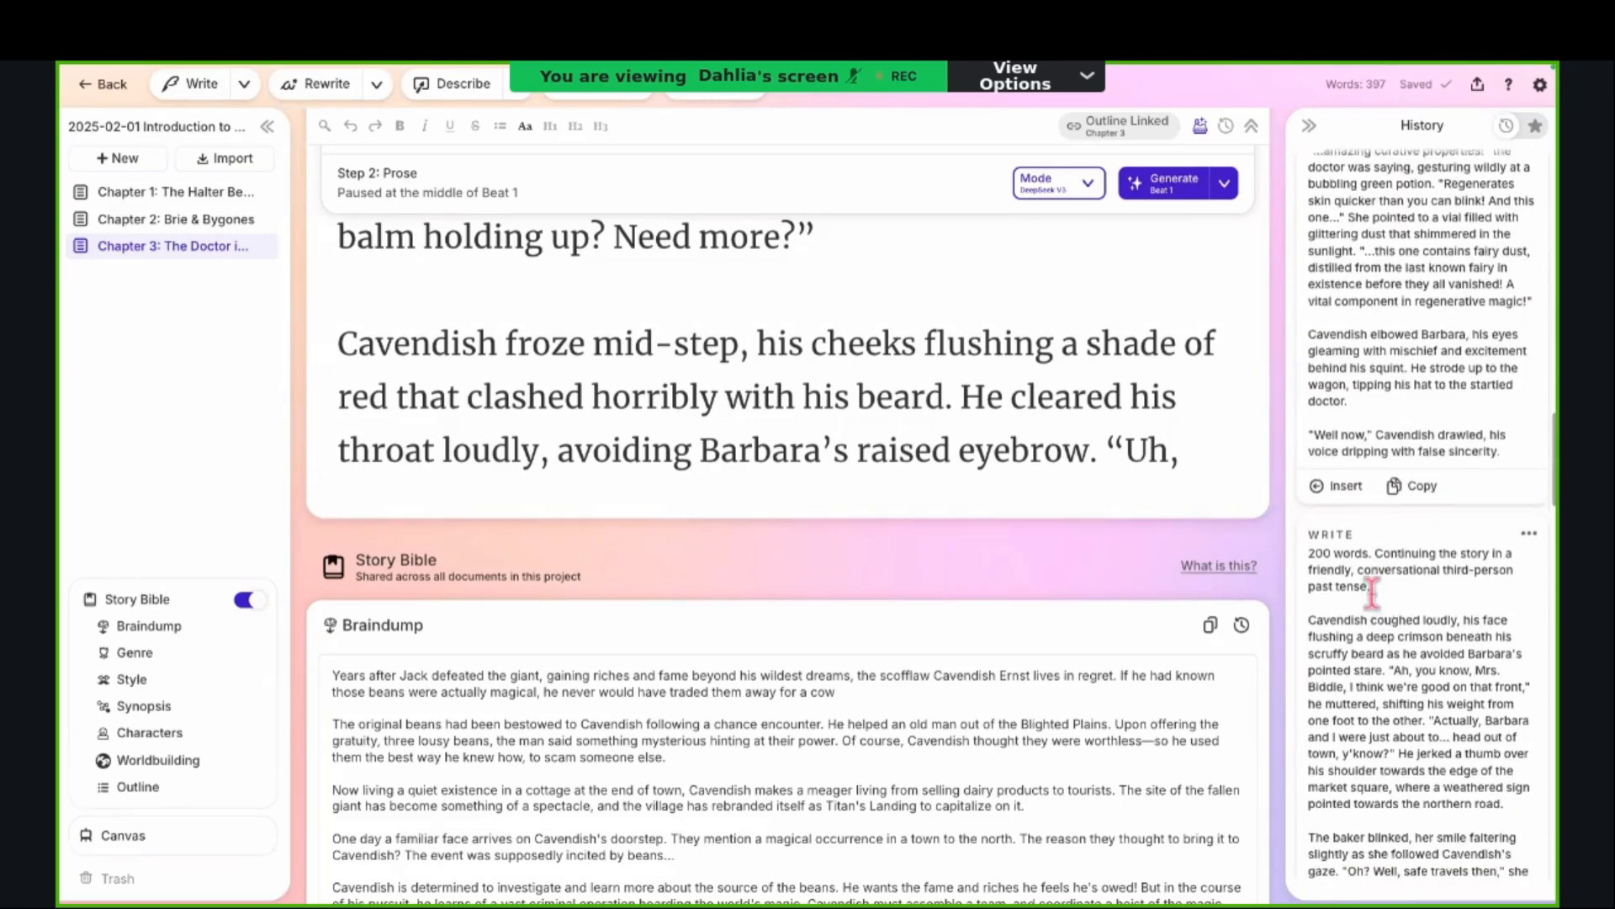
{"action": "left_click_drag", "start_coordinate": [1371, 589], "coordinate": [1310, 581]}
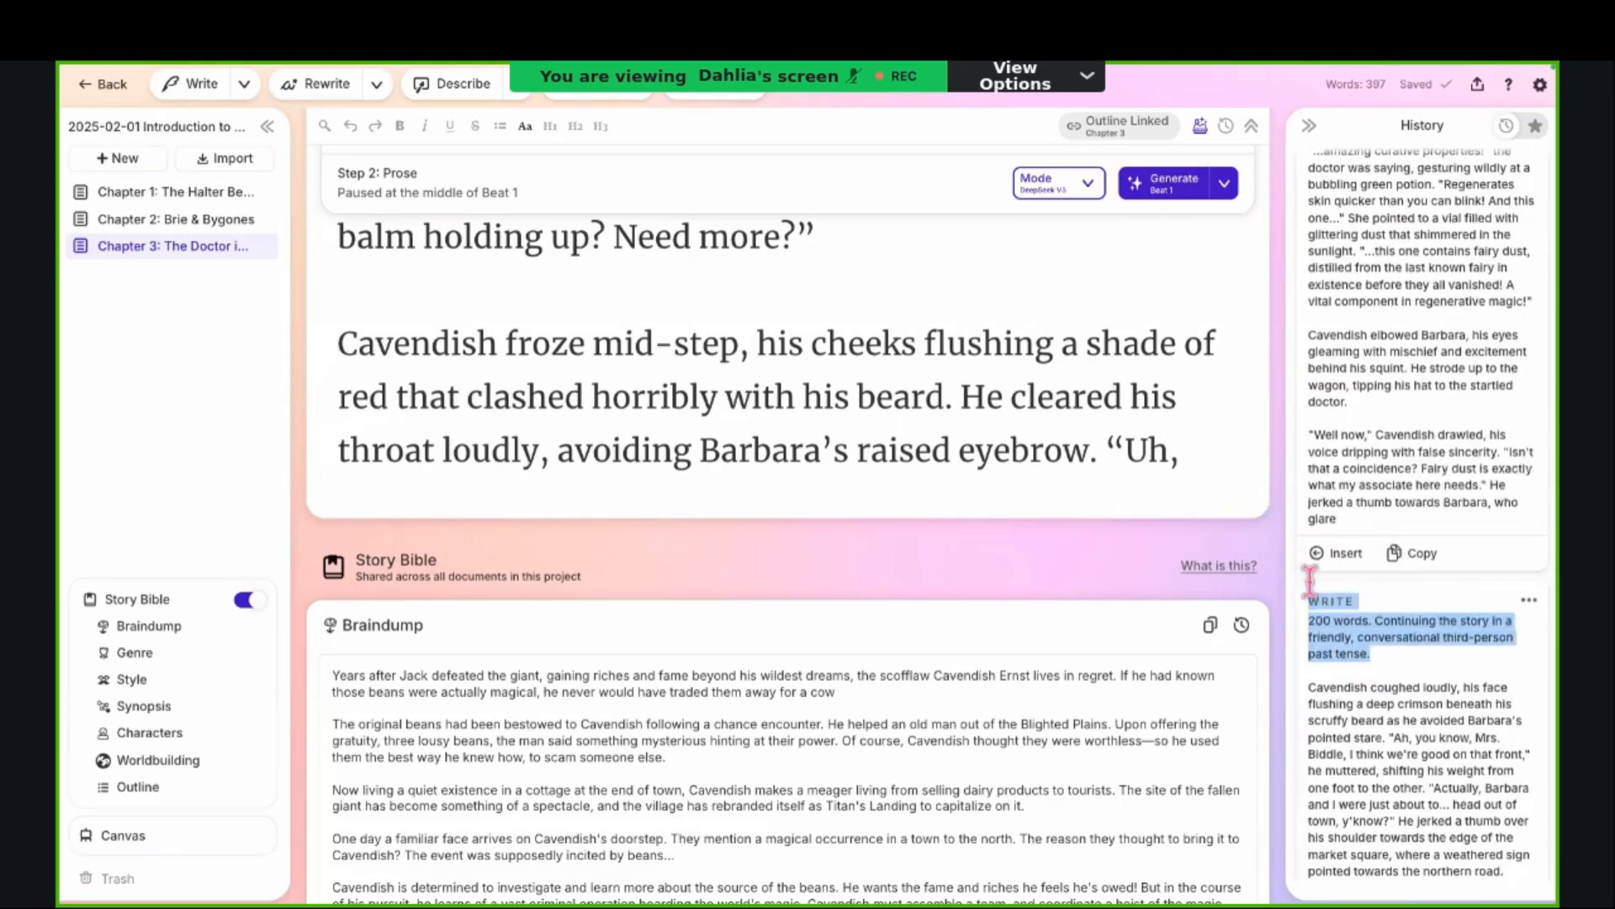
{"action": "left_click", "coordinate": [1317, 647]}
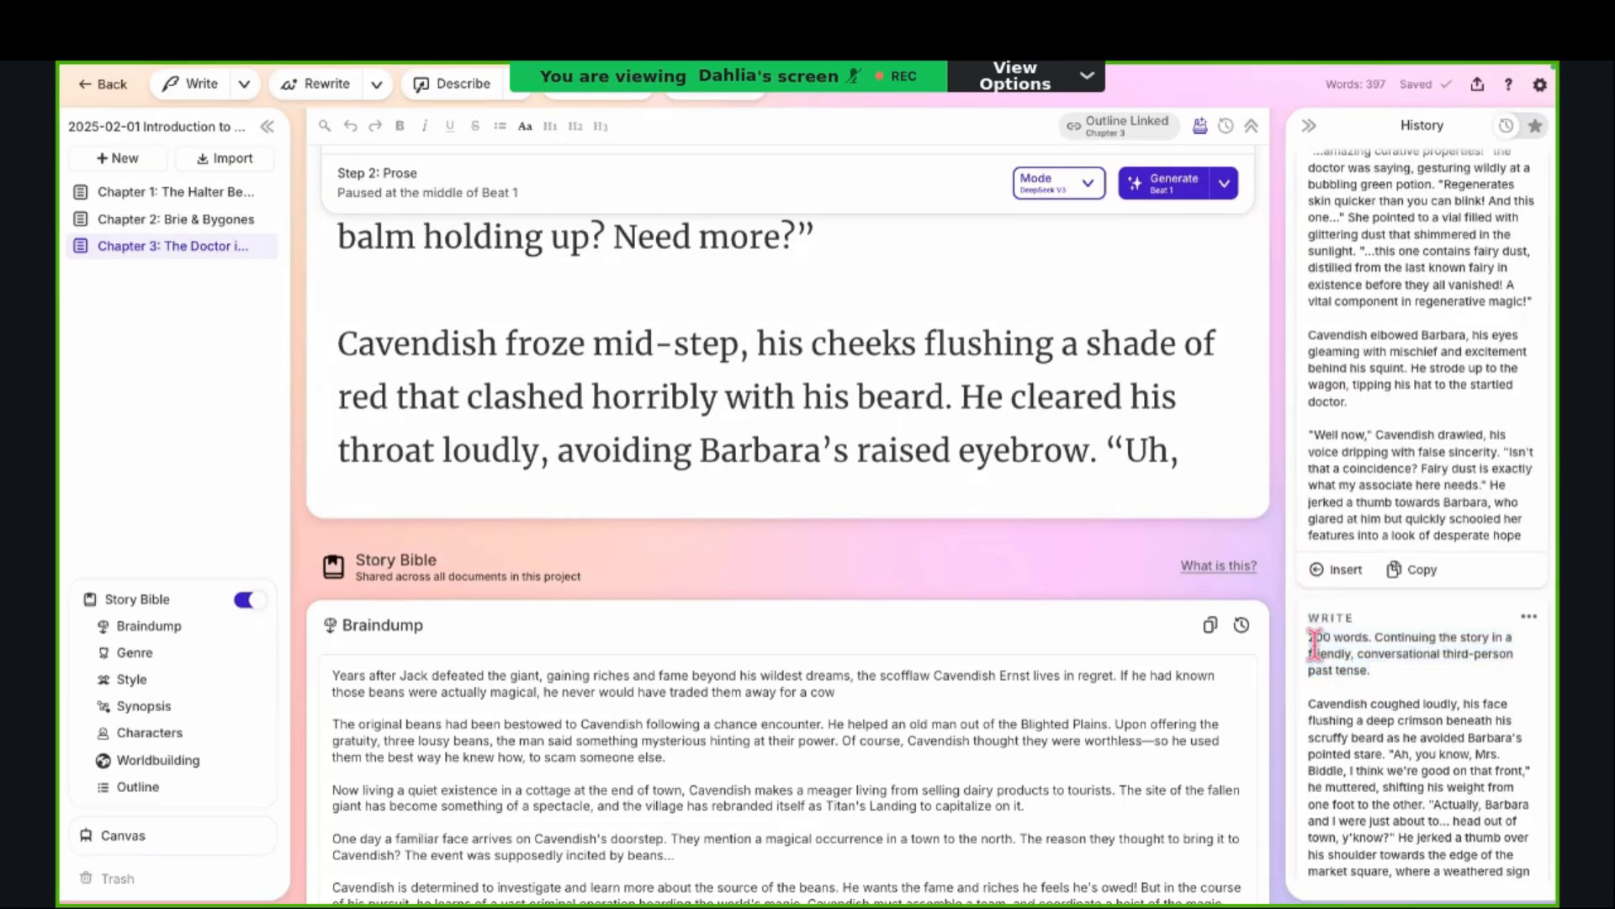
Step: Examine the remaining Write cards in the History, comparing the "Uh, tall and ugly" and "er, fine! Just dandy" continuations
{"action": "scroll", "coordinate": [1353, 686], "scroll_direction": "down", "scroll_amount": 1}
{"action": "scroll", "coordinate": [1353, 686], "scroll_direction": "down", "scroll_amount": 3}
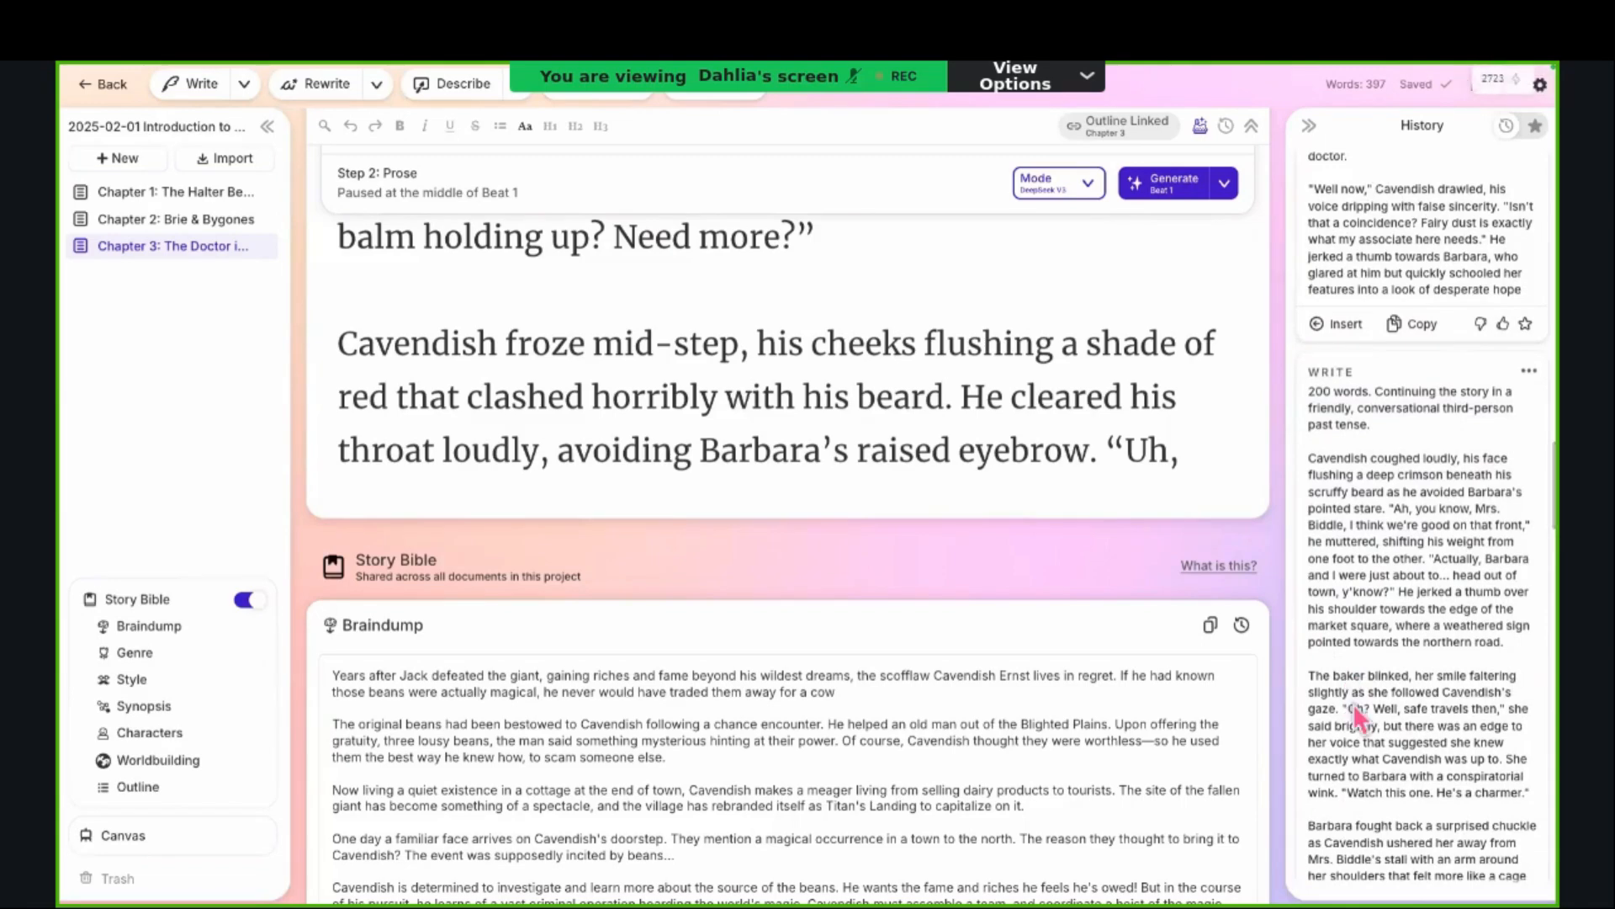
{"action": "scroll", "coordinate": [1352, 704], "scroll_direction": "down", "scroll_amount": 1}
{"action": "scroll", "coordinate": [1353, 698], "scroll_direction": "down", "scroll_amount": 7}
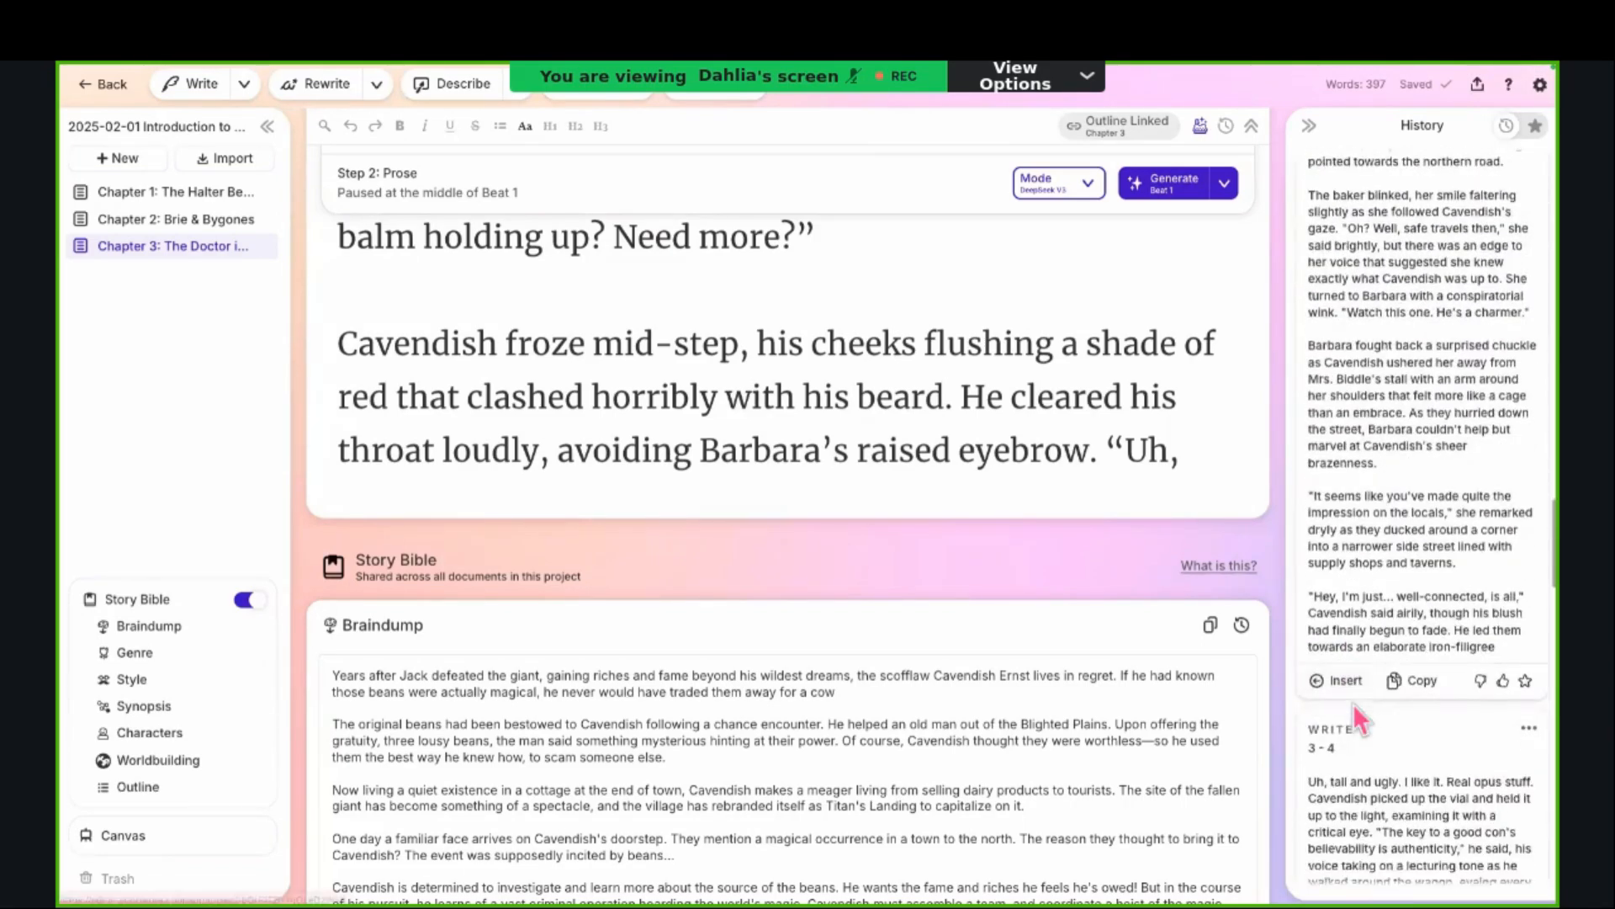
{"action": "scroll", "coordinate": [1353, 703], "scroll_direction": "down", "scroll_amount": 2}
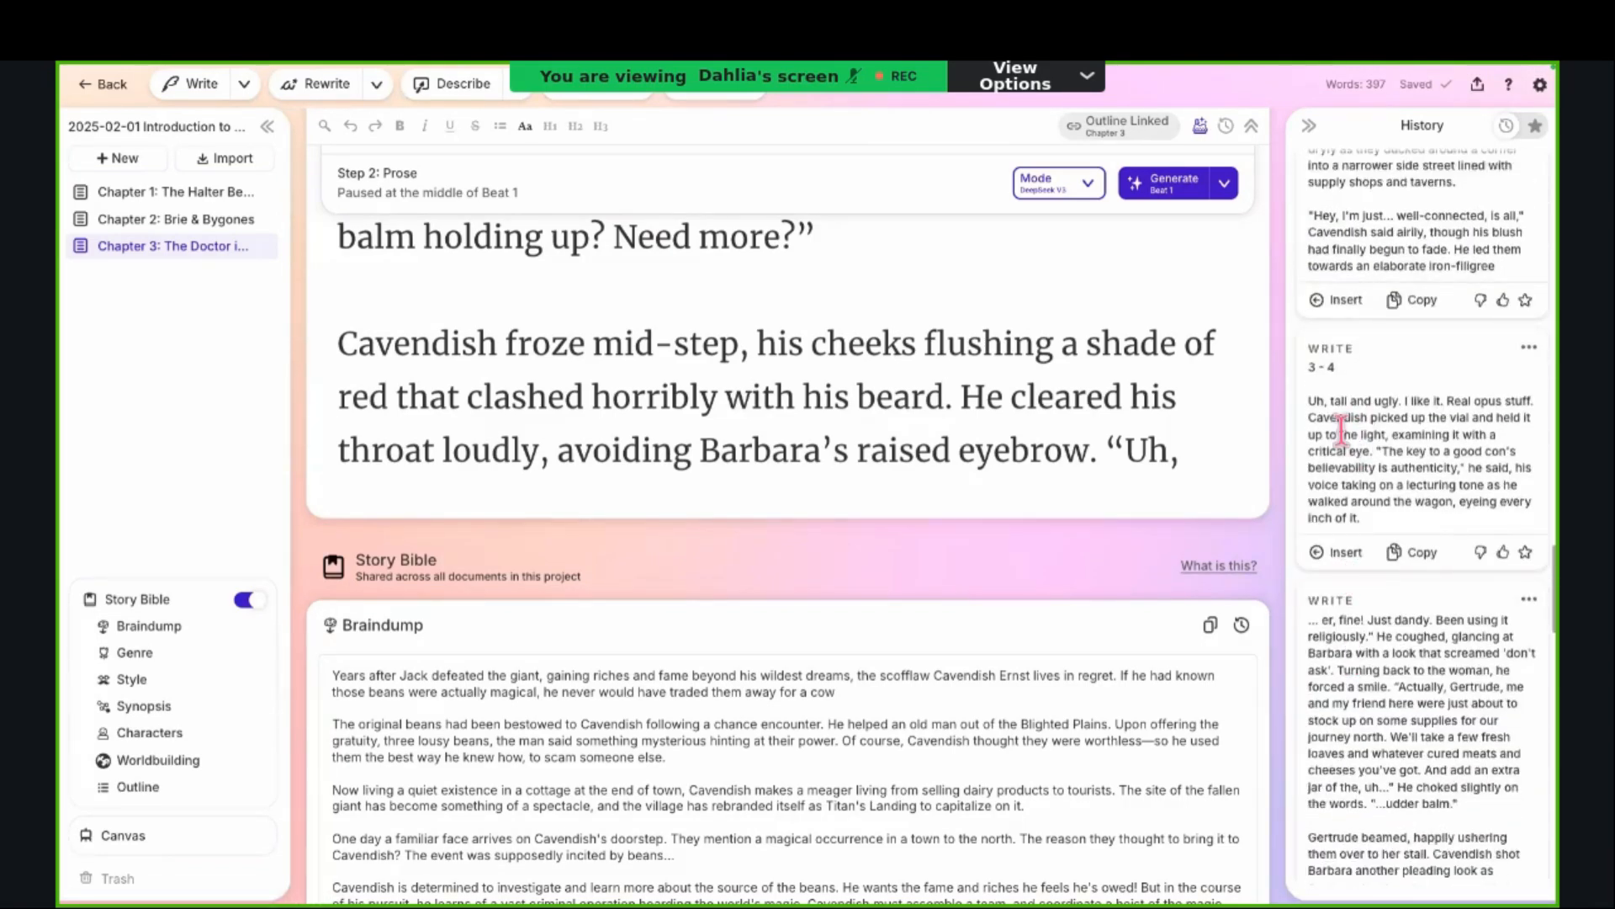
{"action": "scroll", "coordinate": [1367, 527], "scroll_direction": "down", "scroll_amount": 2}
{"action": "scroll", "coordinate": [1367, 527], "scroll_direction": "down", "scroll_amount": 1}
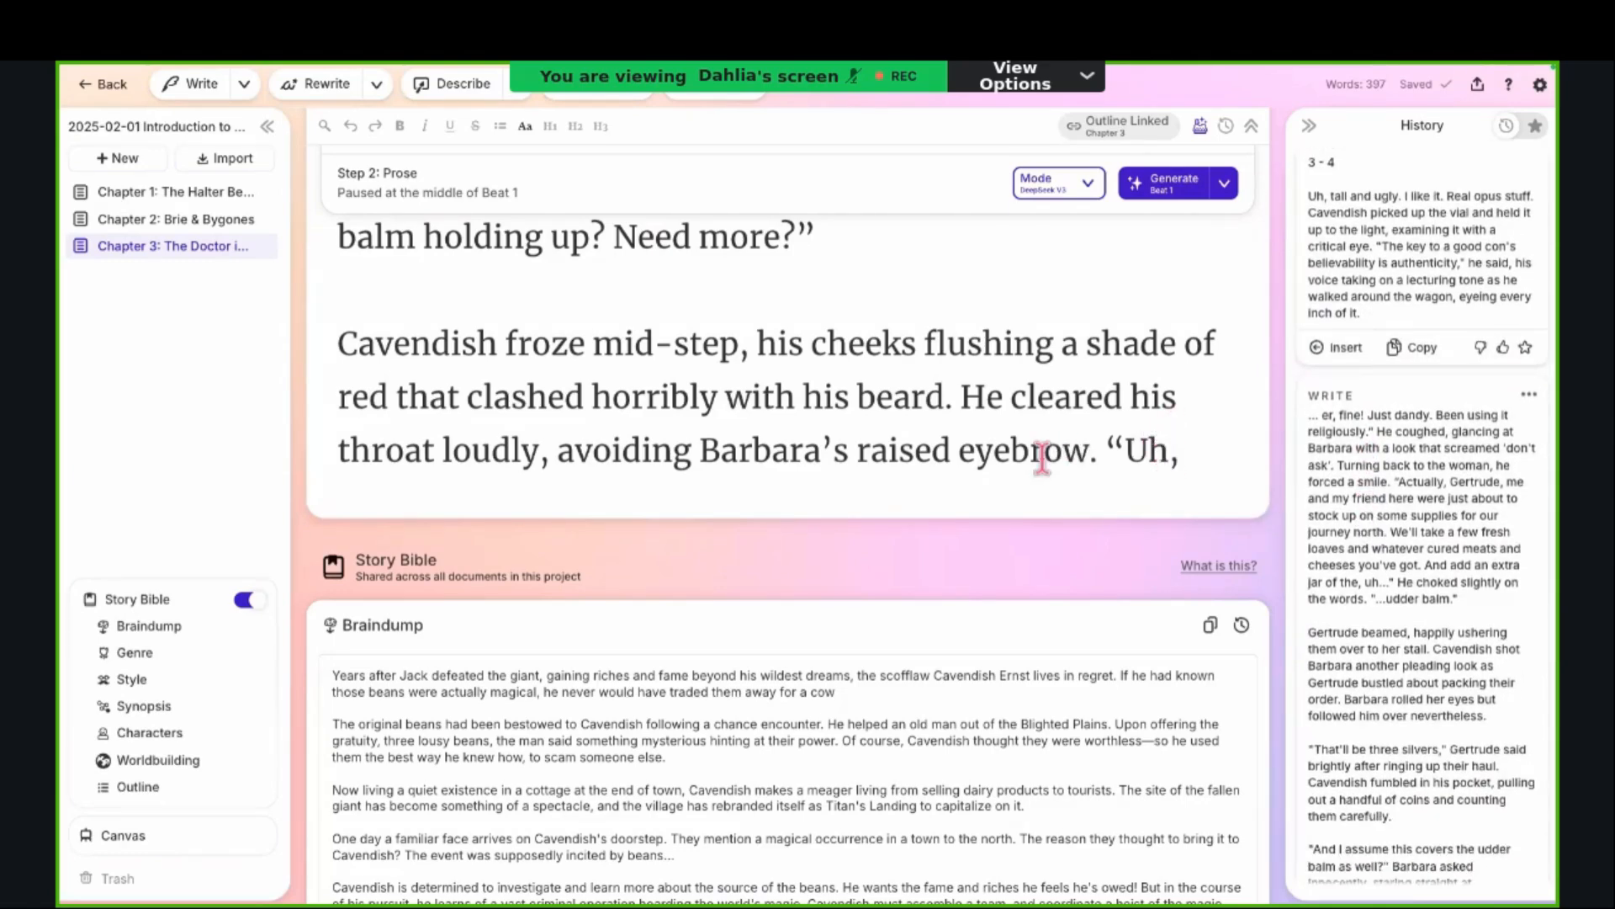
{"action": "scroll", "coordinate": [1367, 543], "scroll_direction": "down", "scroll_amount": 4}
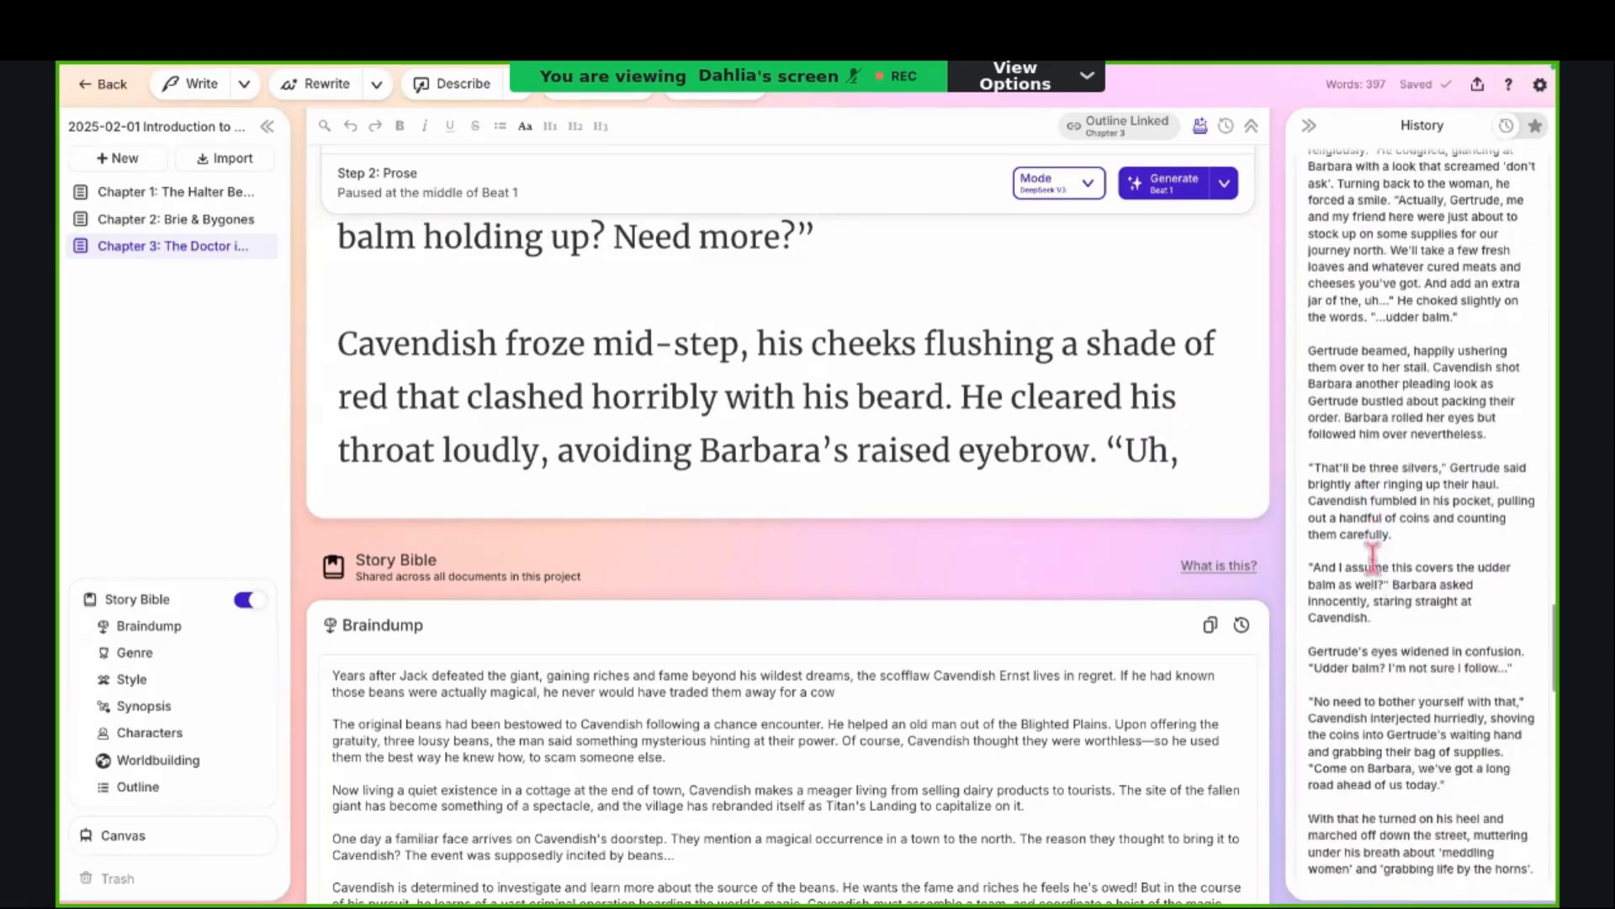
{"action": "scroll", "coordinate": [1373, 560], "scroll_direction": "down", "scroll_amount": 5}
{"action": "scroll", "coordinate": [1373, 562], "scroll_direction": "down", "scroll_amount": 5}
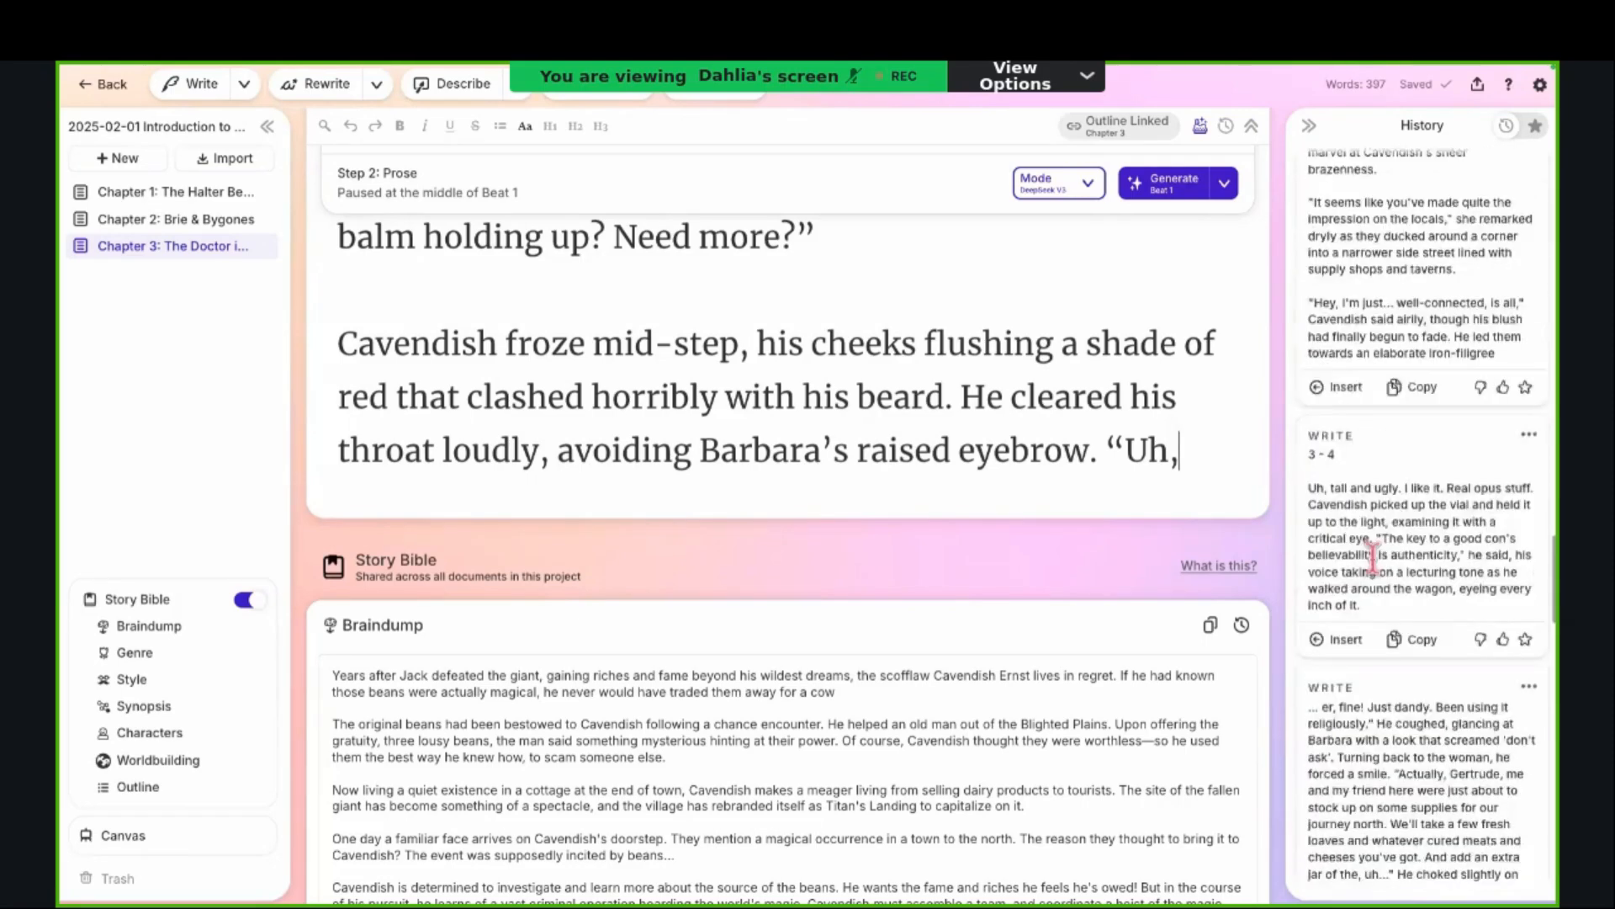
{"action": "scroll", "coordinate": [1373, 562], "scroll_direction": "down", "scroll_amount": 3}
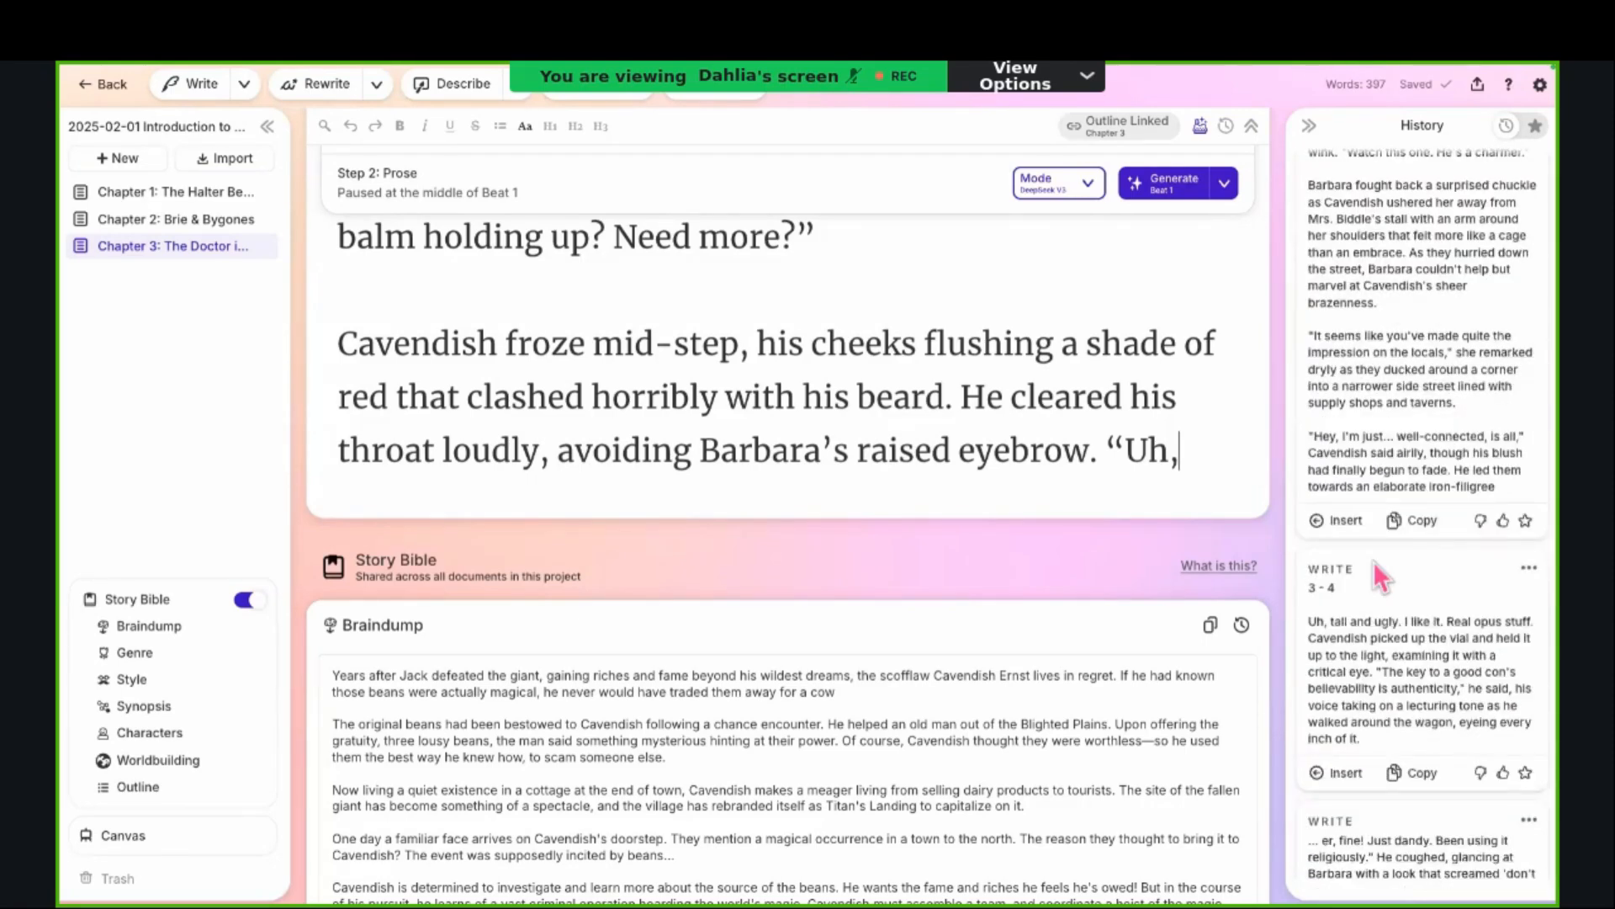
{"action": "scroll", "coordinate": [1366, 665], "scroll_direction": "down", "scroll_amount": 10}
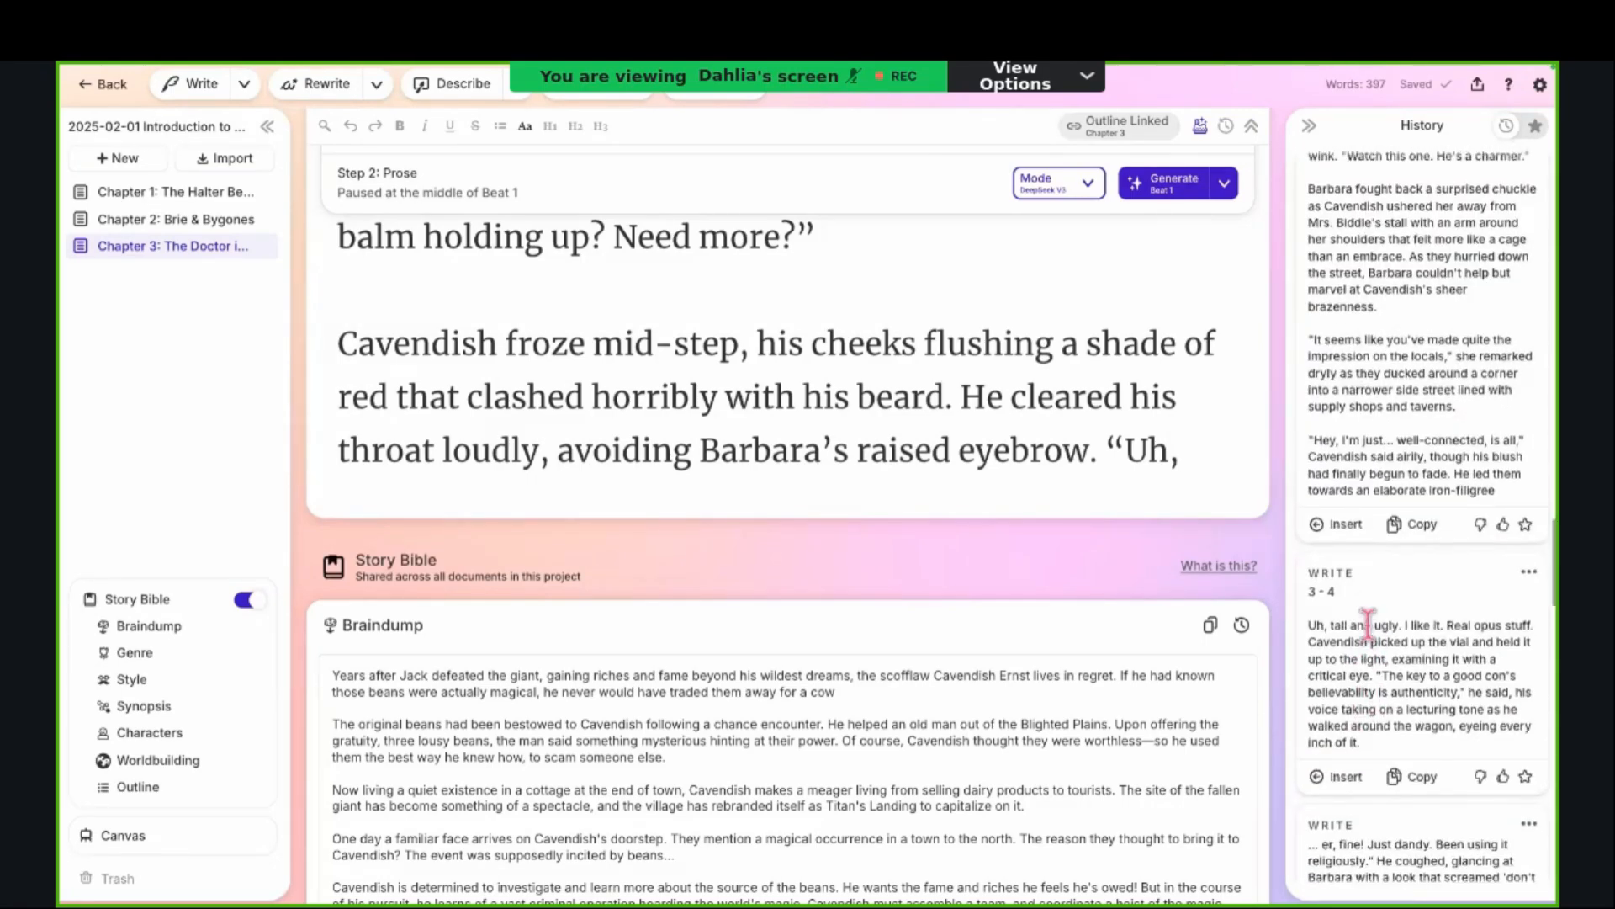
Step: Return to the first Write card in the History and review its text and the Story Bible elements it looked at
{"action": "scroll", "coordinate": [1368, 622], "scroll_direction": "up", "scroll_amount": 10}
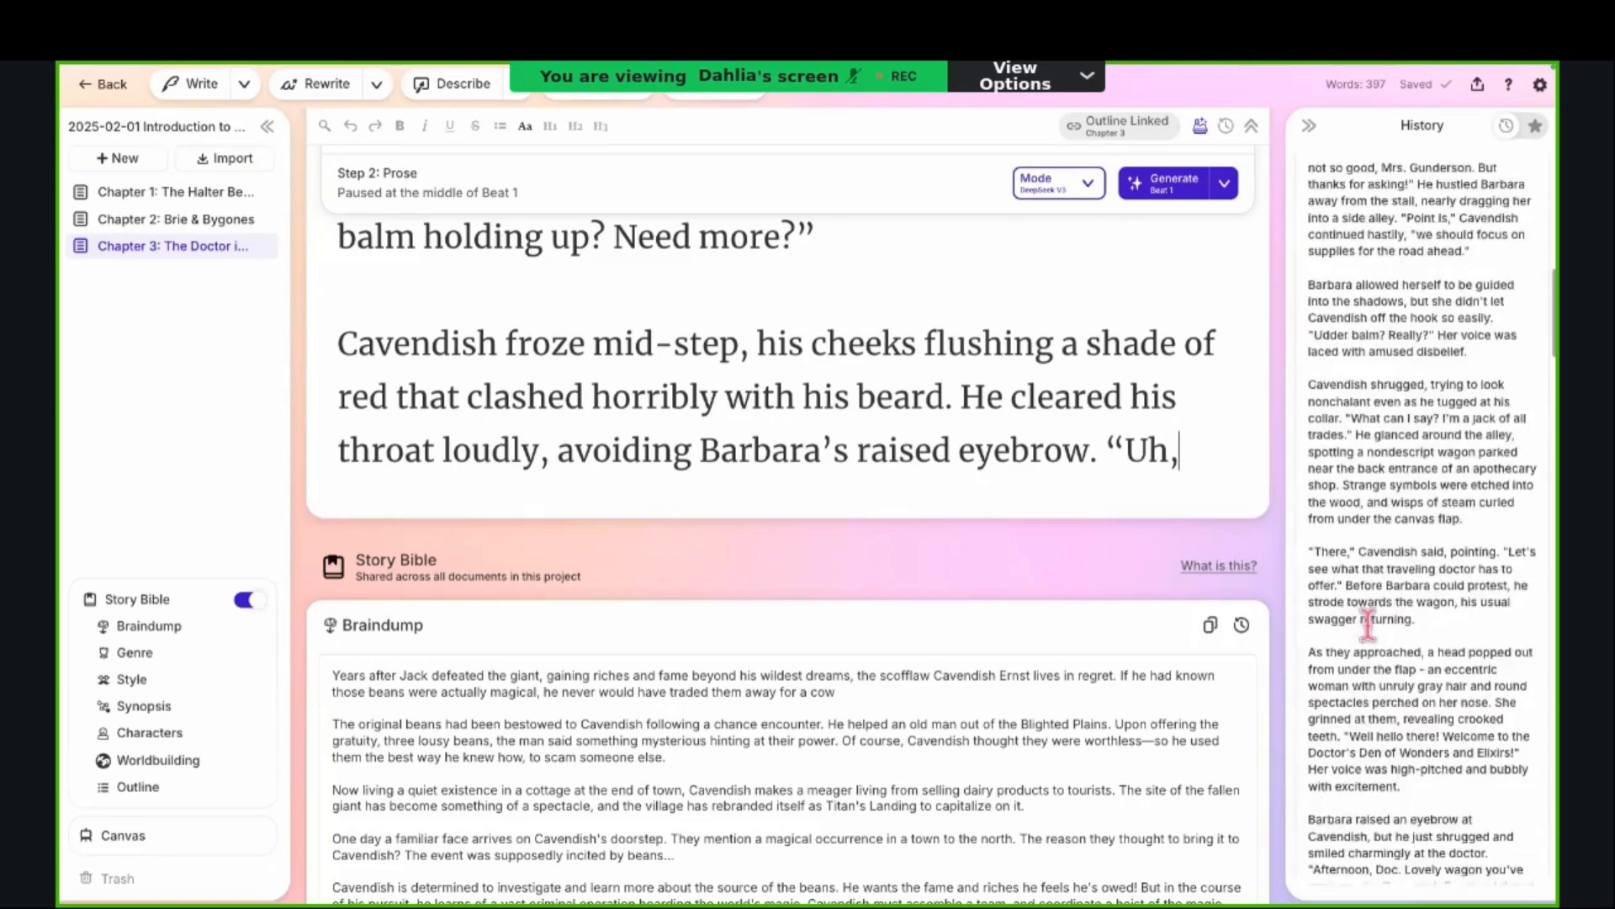
{"action": "scroll", "coordinate": [1367, 624], "scroll_direction": "up", "scroll_amount": 10}
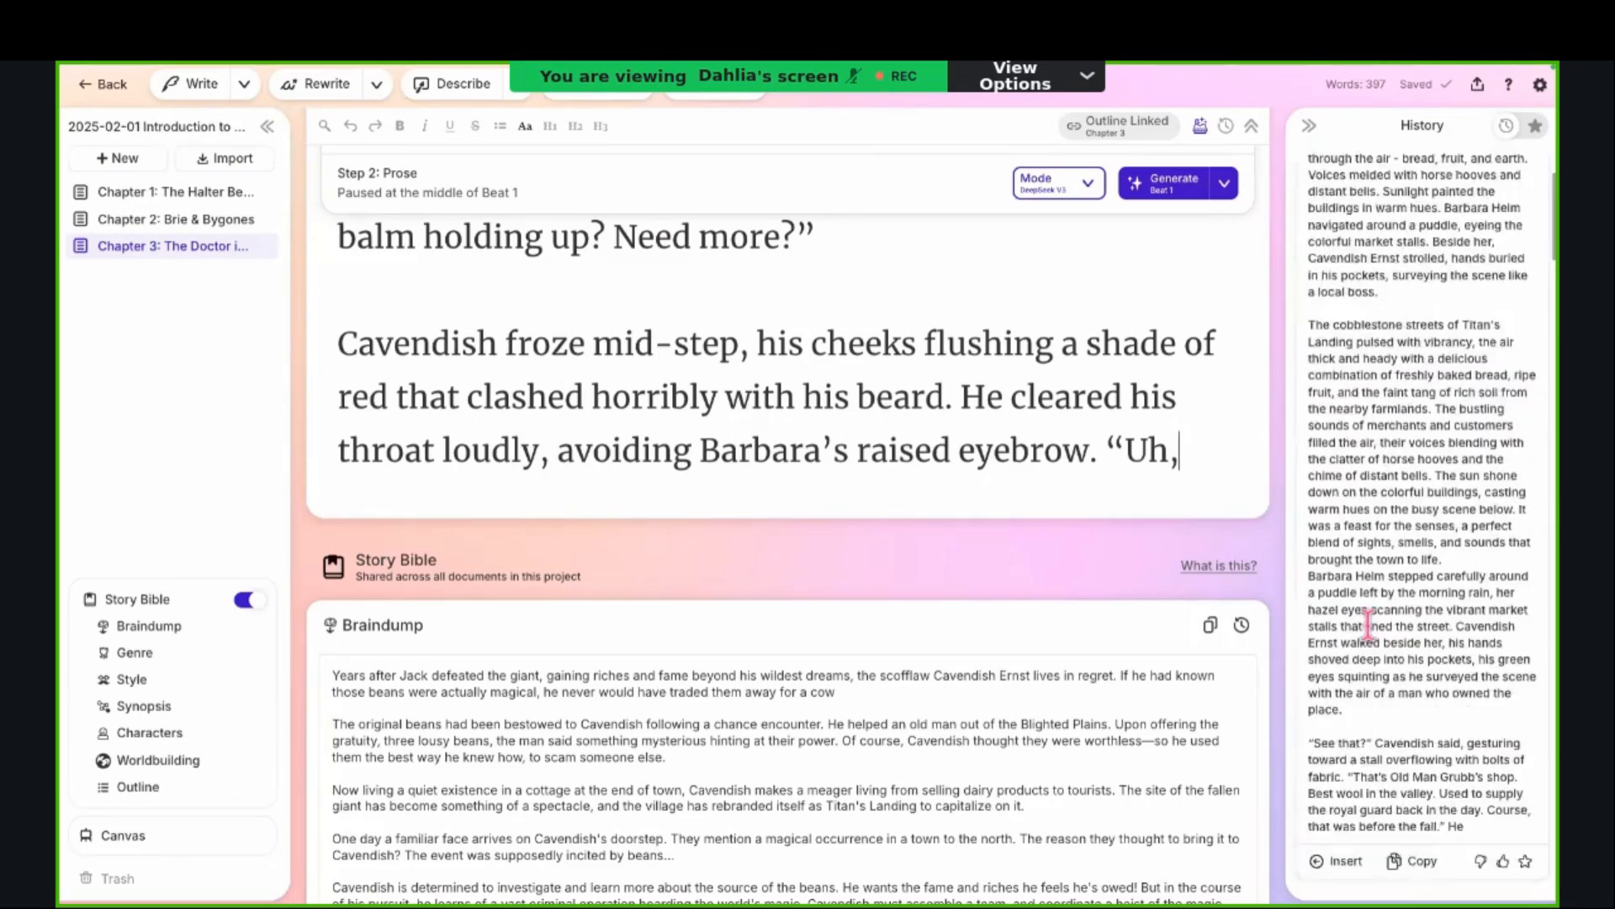
{"action": "scroll", "coordinate": [1363, 459], "scroll_direction": "up", "scroll_amount": 1}
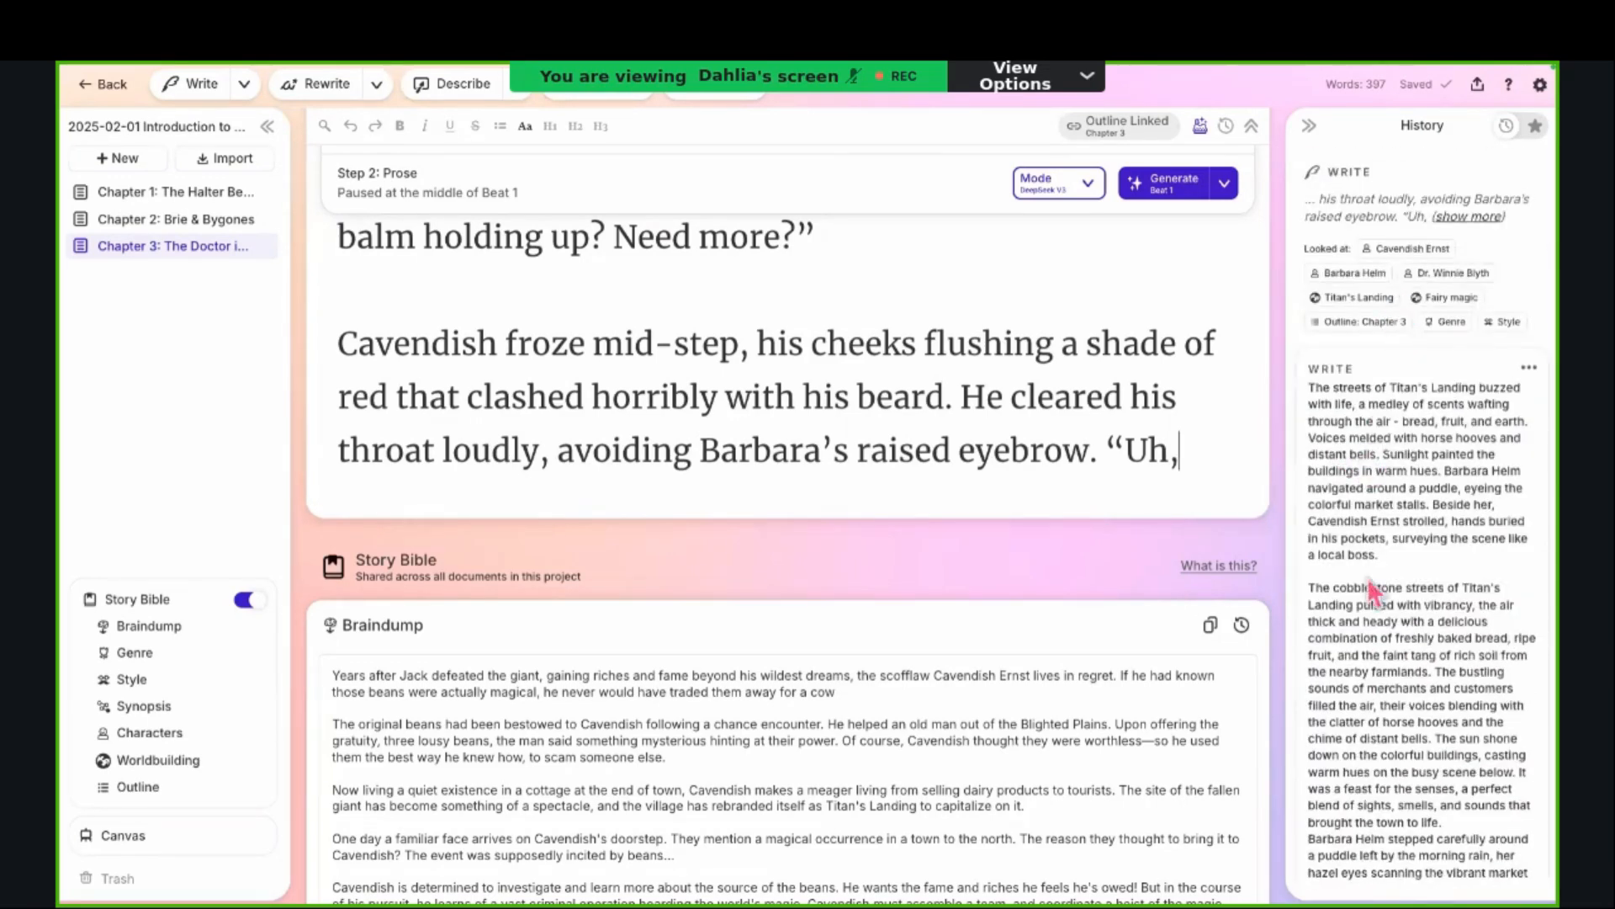
{"action": "scroll", "coordinate": [1377, 589], "scroll_direction": "down", "scroll_amount": 3}
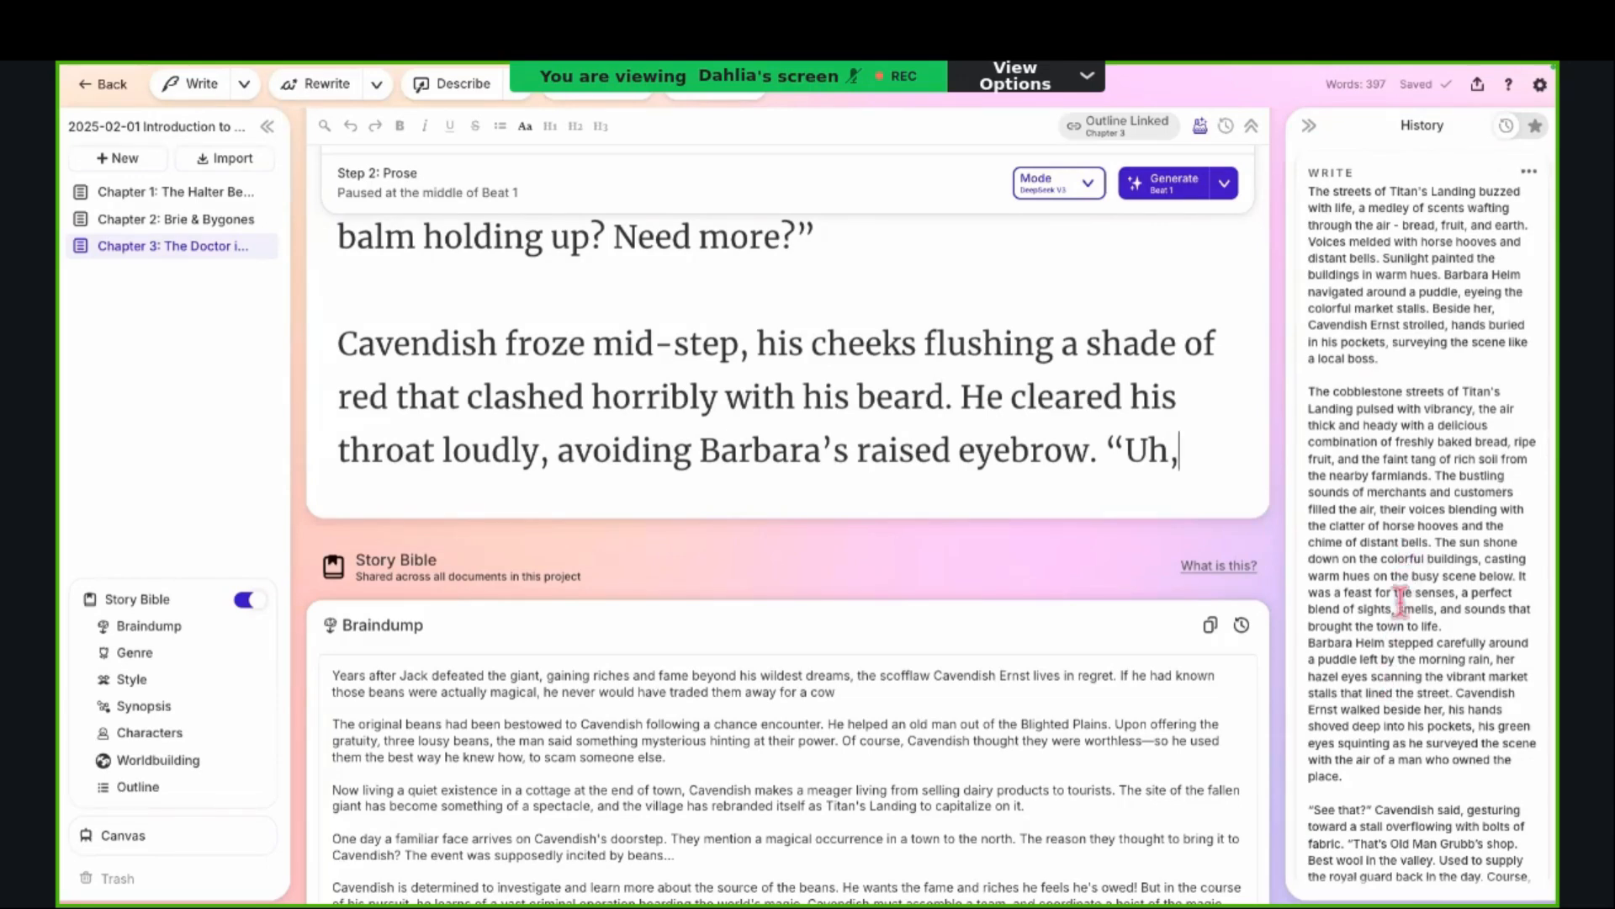
{"action": "scroll", "coordinate": [1401, 606], "scroll_direction": "down", "scroll_amount": 8}
{"action": "scroll", "coordinate": [1399, 600], "scroll_direction": "up", "scroll_amount": 8}
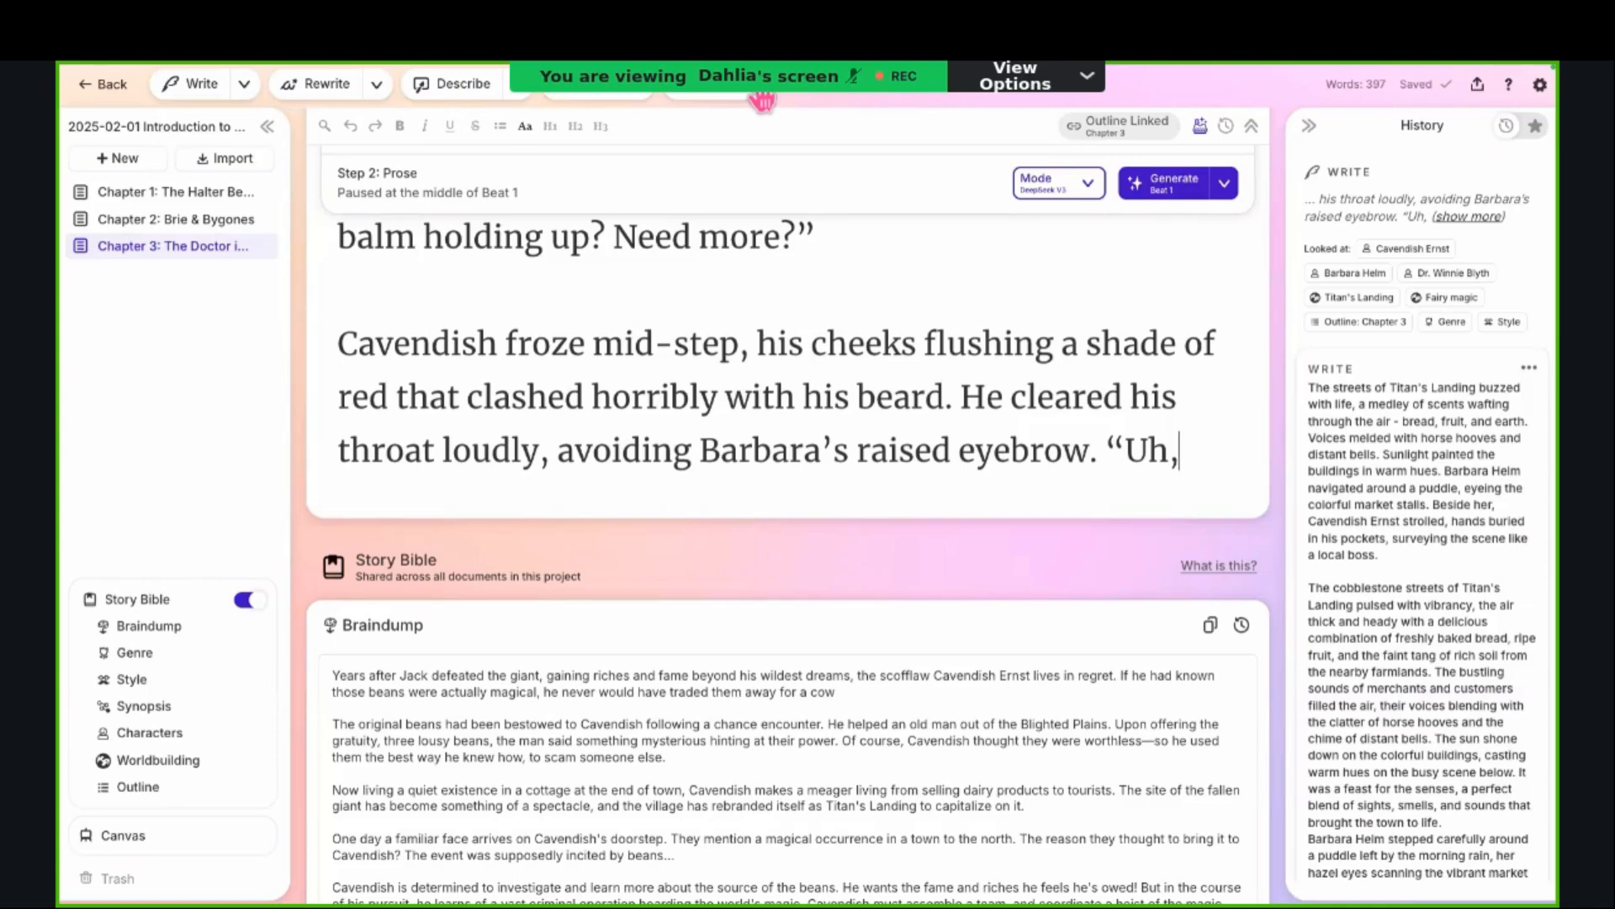
Step: Look over the list of available plugins, such as Twist, Poem, Visualize and Feedback
{"action": "left_click", "coordinate": [763, 99]}
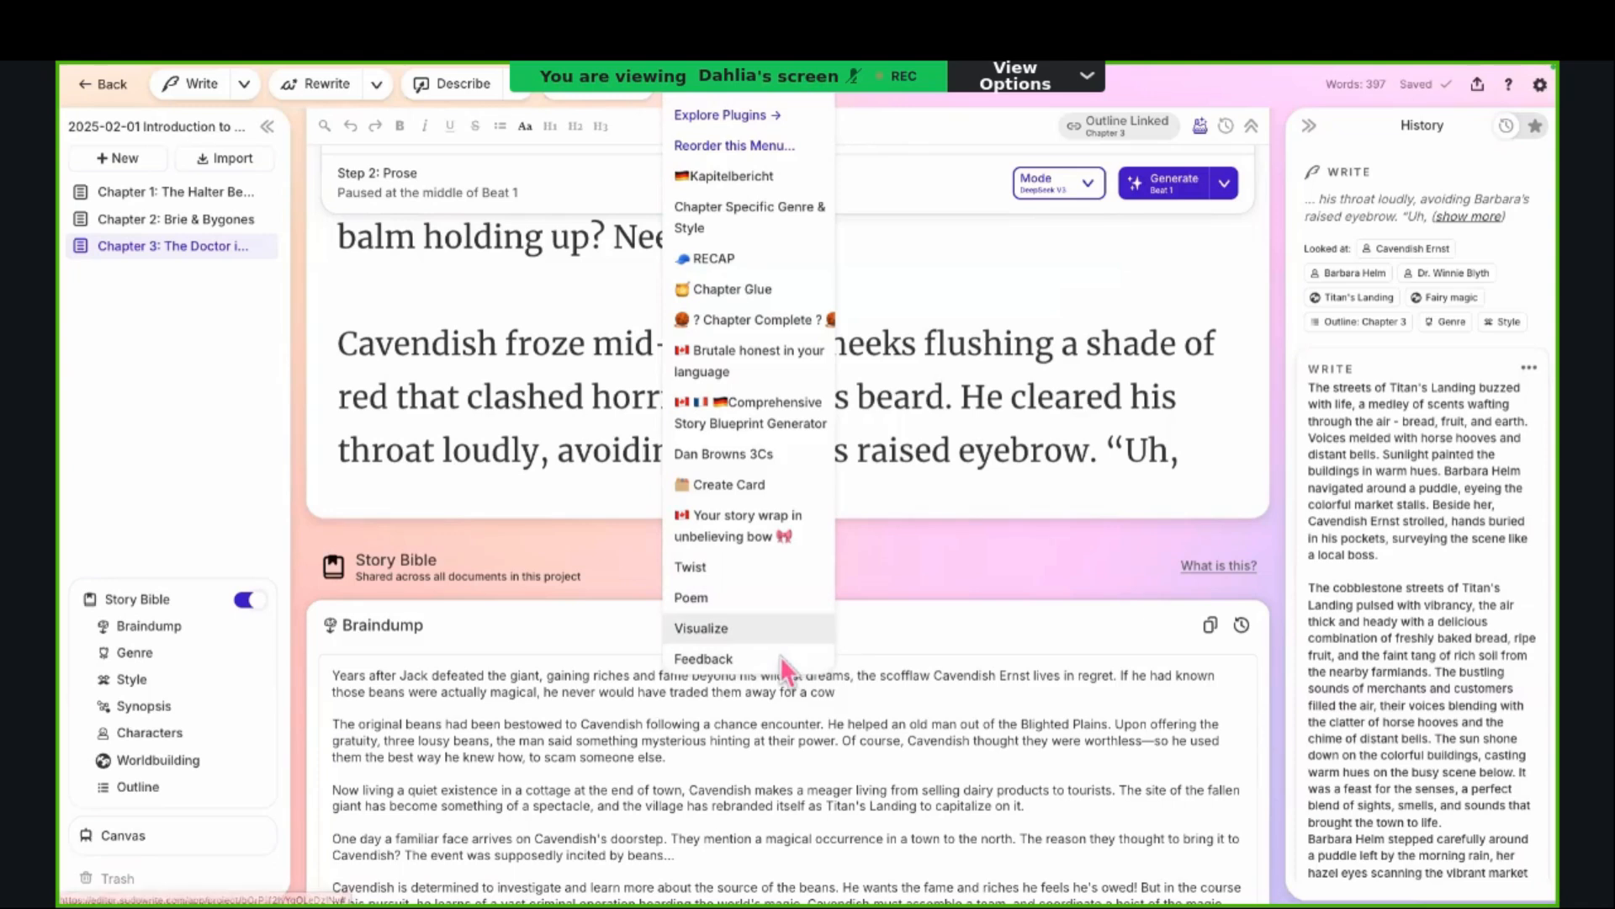
{"action": "left_click", "coordinate": [961, 515]}
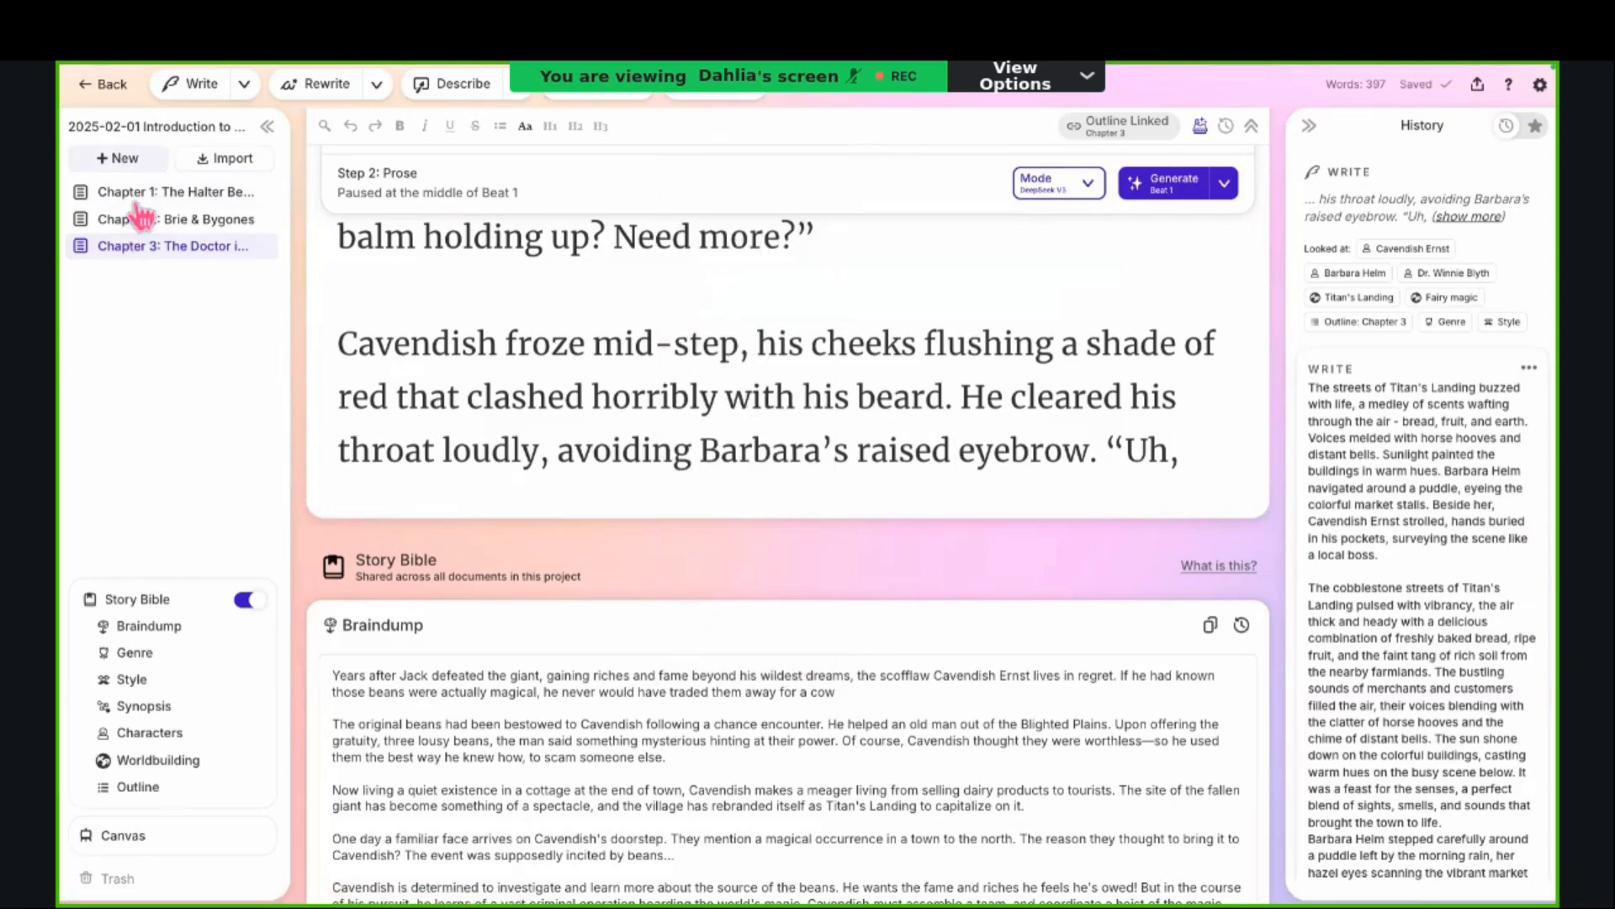
Step: Add a new blank document to the project
{"action": "left_click", "coordinate": [133, 159]}
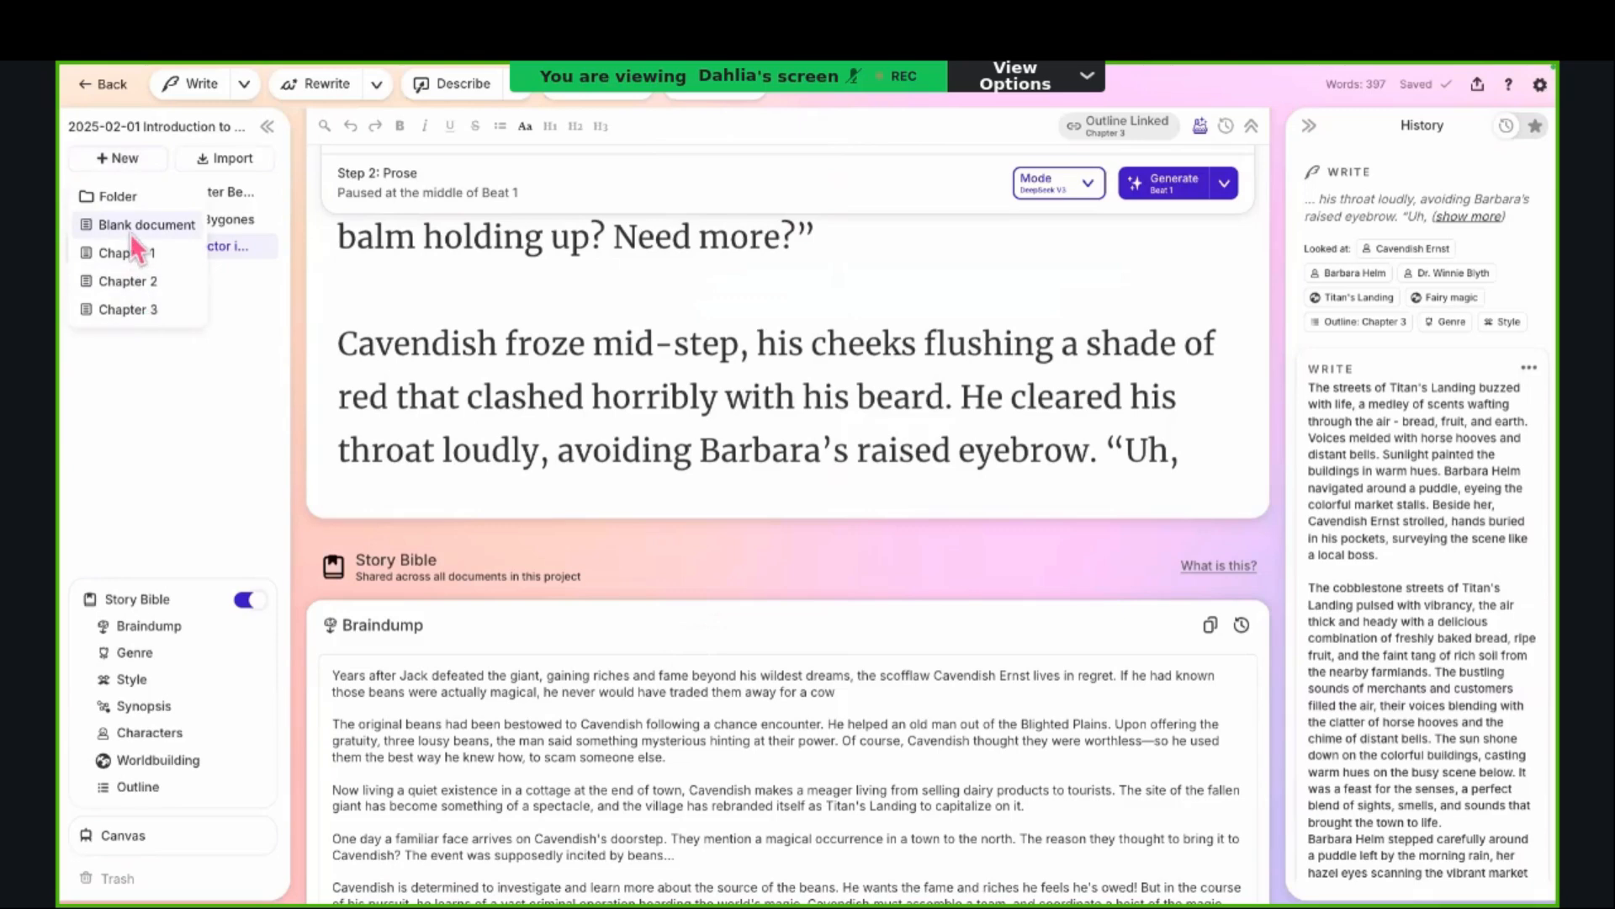
{"action": "left_click", "coordinate": [211, 310]}
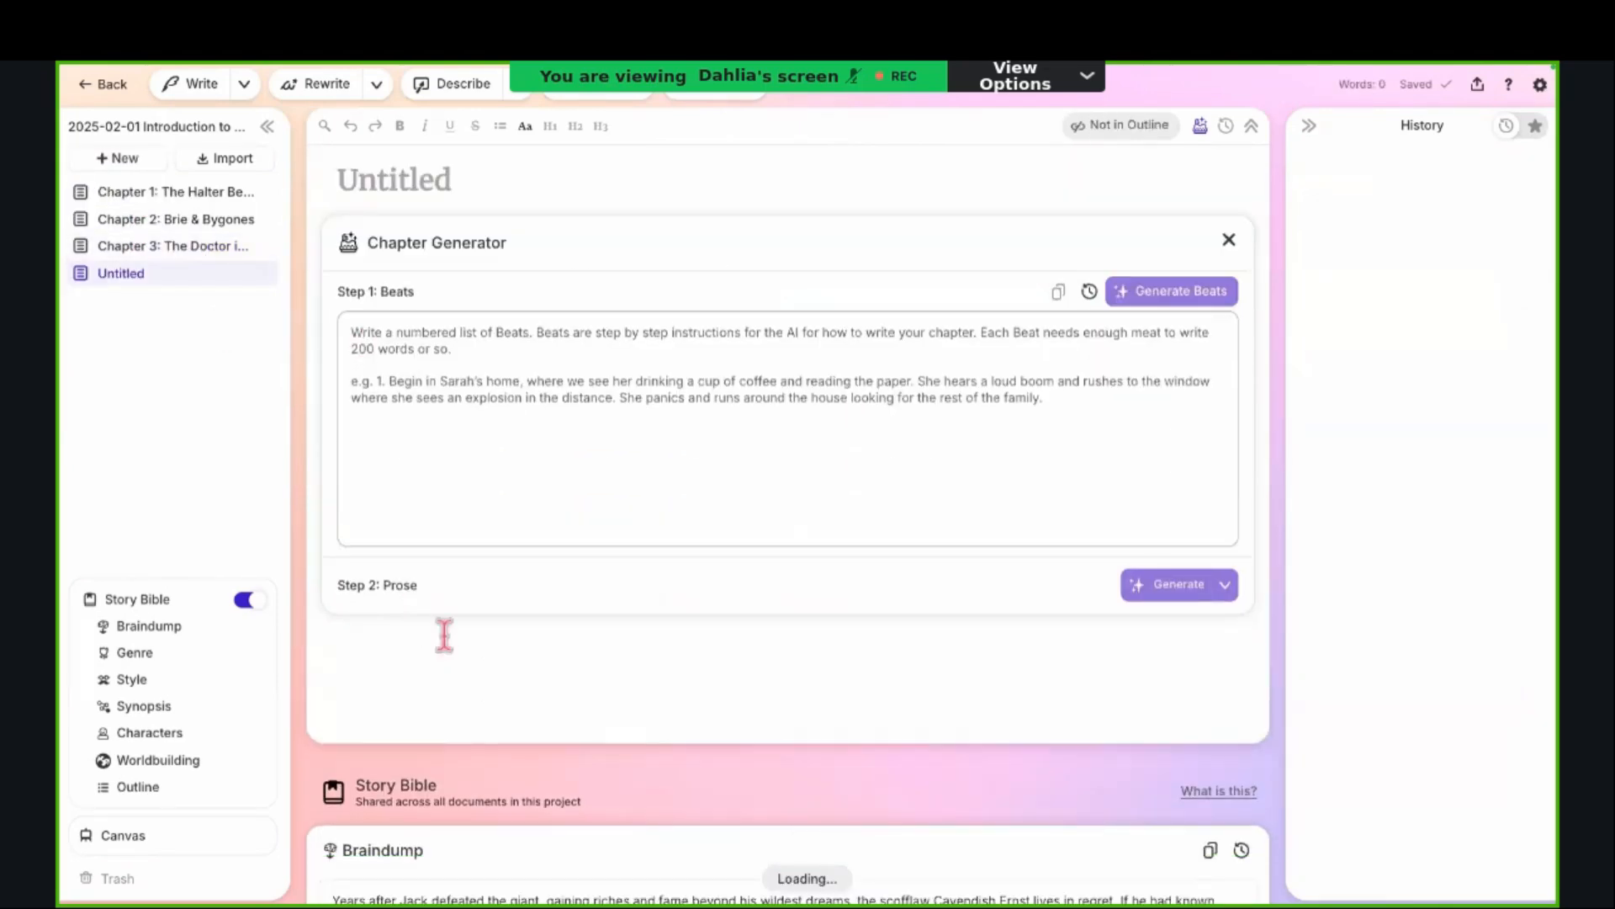
Step: Generate a story in the blank document with First Draft, using the built-in Mystery example prompt, and review the resulting text
{"action": "left_click", "coordinate": [737, 94]}
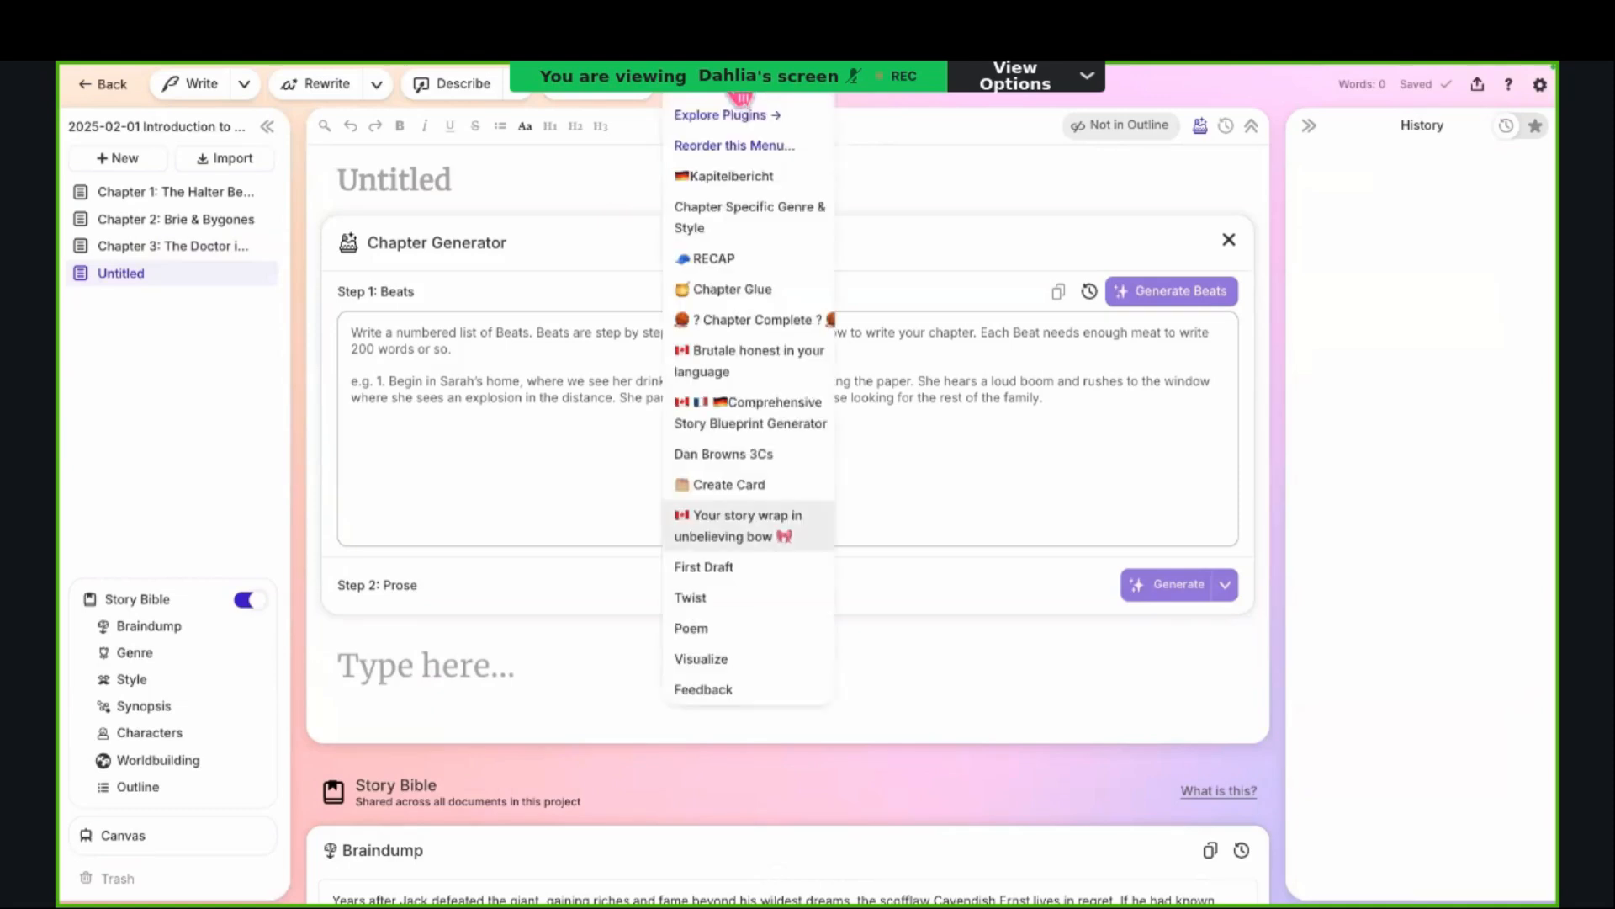
{"action": "left_click", "coordinate": [707, 567]}
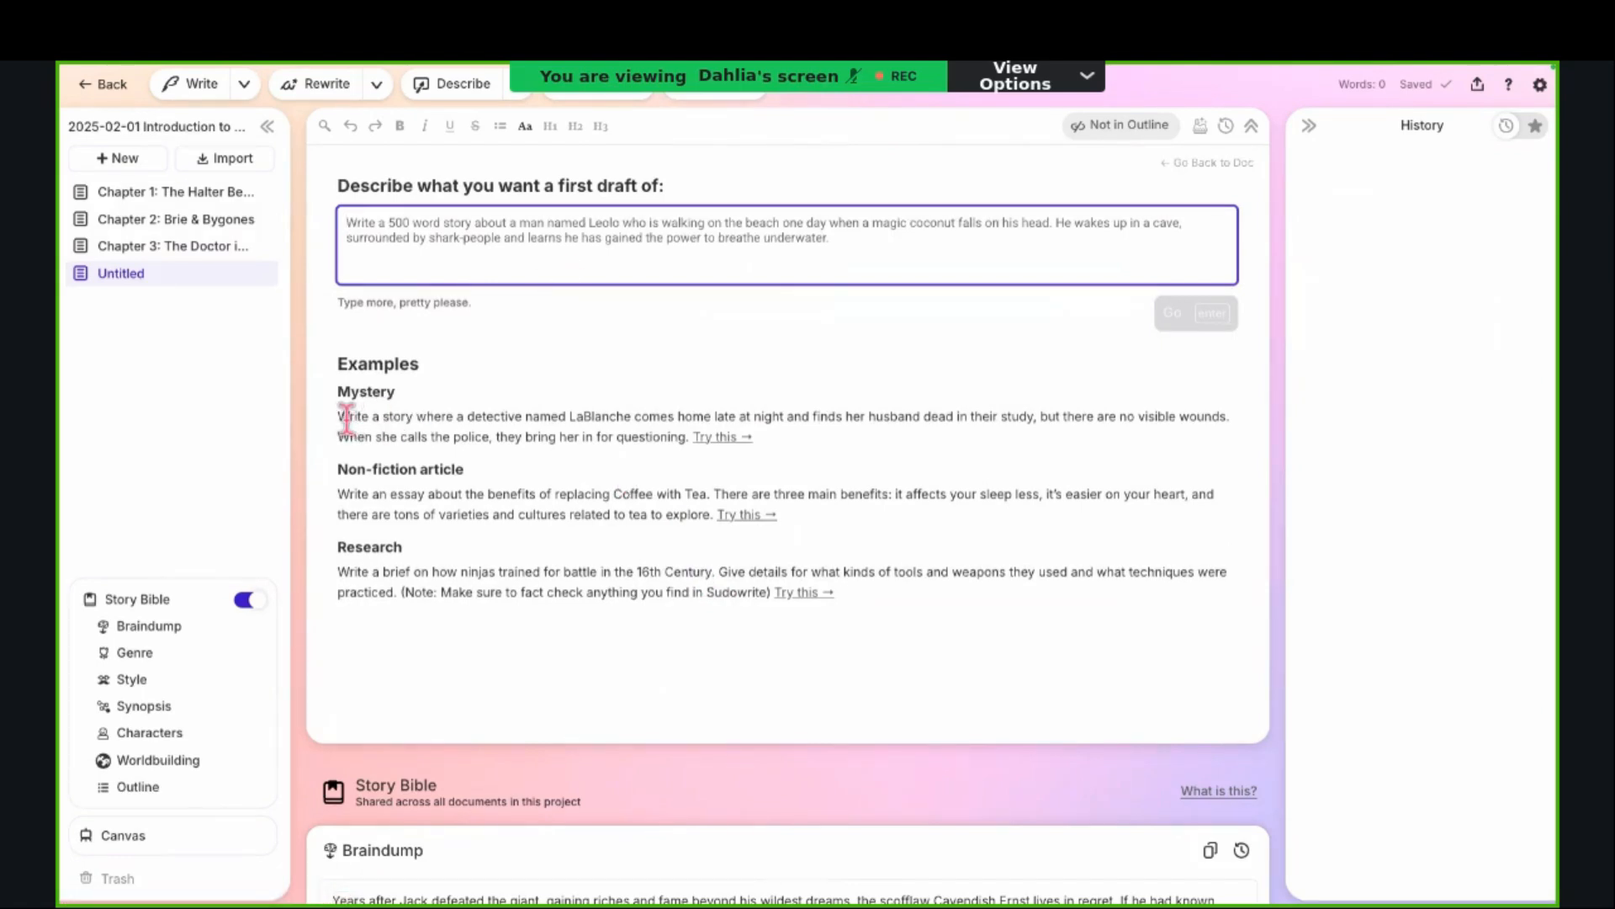
{"action": "left_click_drag", "start_coordinate": [338, 417], "coordinate": [673, 444]}
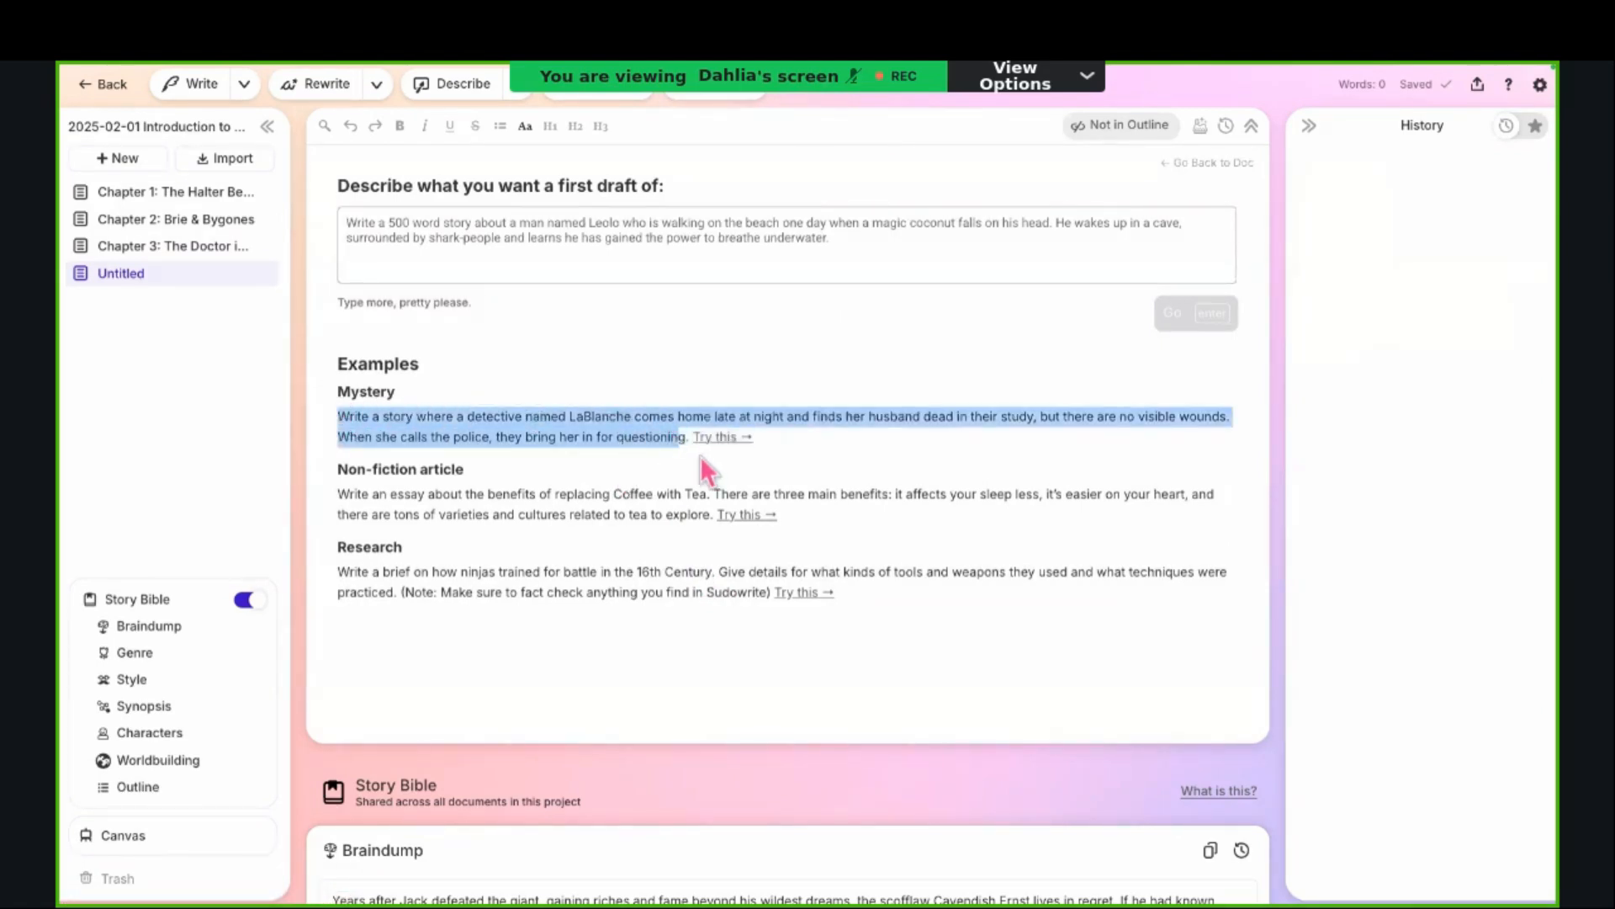
{"action": "left_click", "coordinate": [722, 438]}
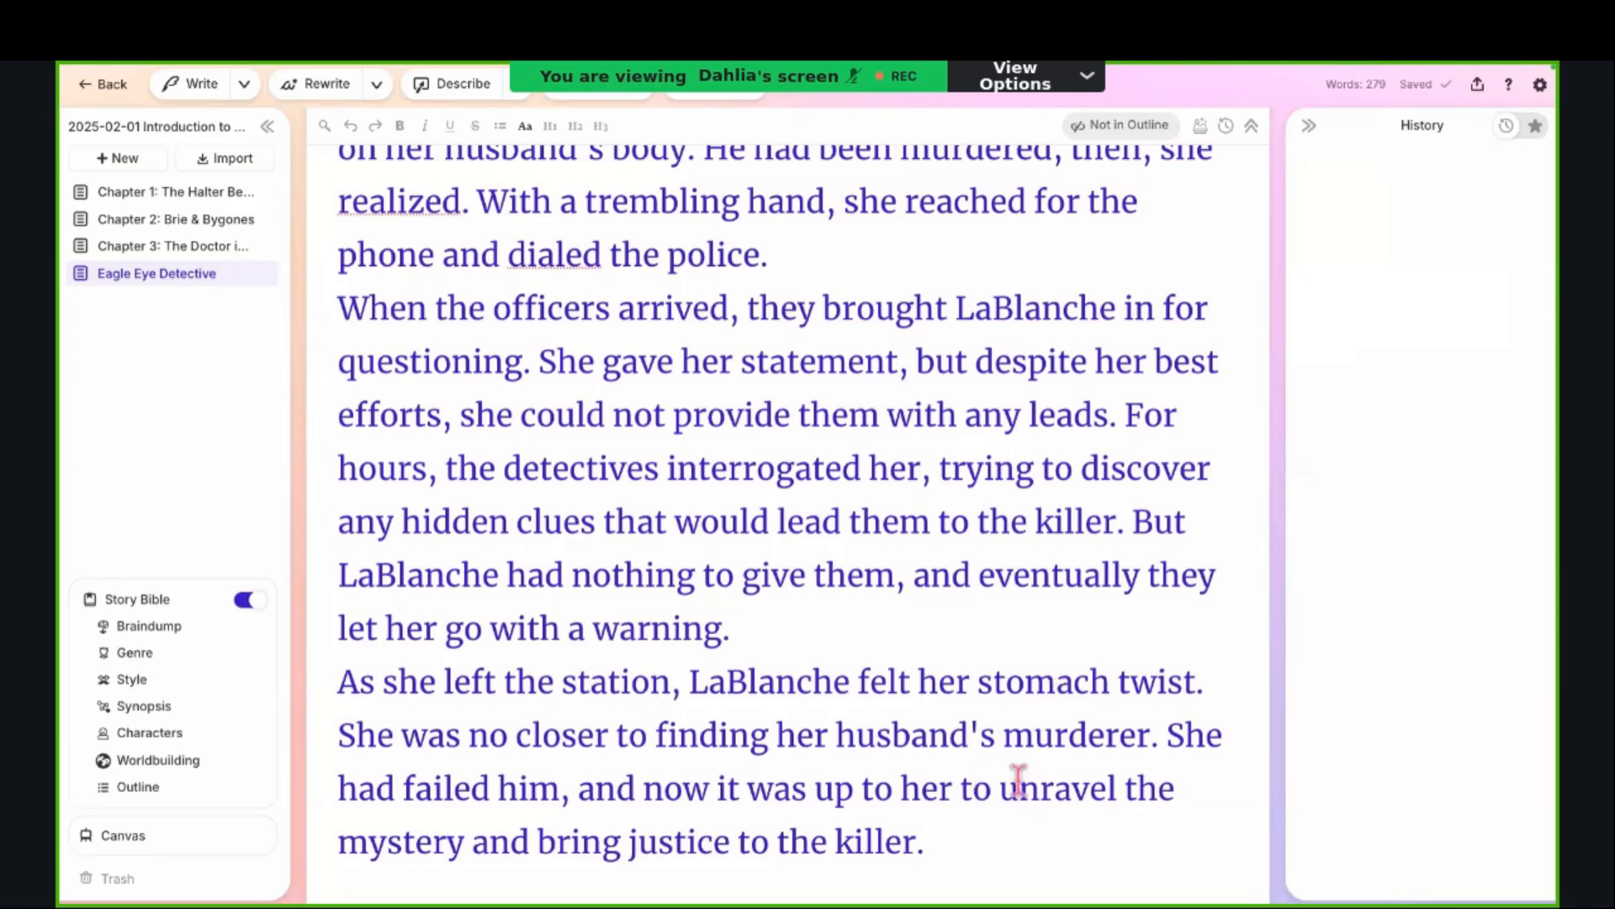
{"action": "scroll", "coordinate": [976, 669], "scroll_direction": "down", "scroll_amount": 1}
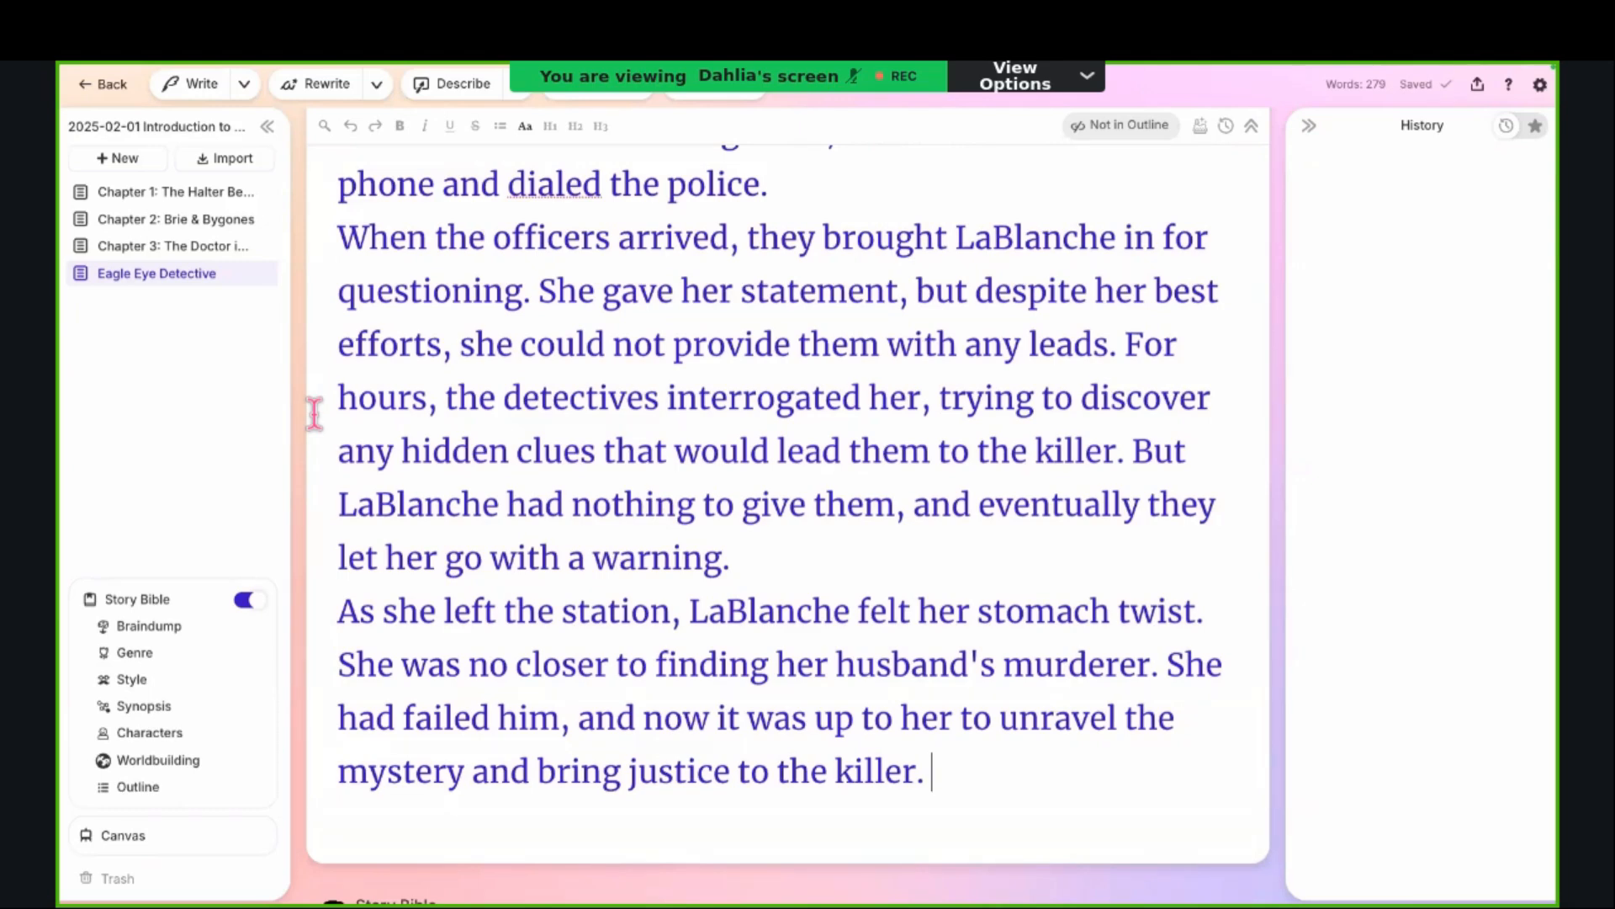
Step: Switch to the full-screen Introduction to Sudowrite presentation
{"action": "key", "text": "ctrl+Left"}
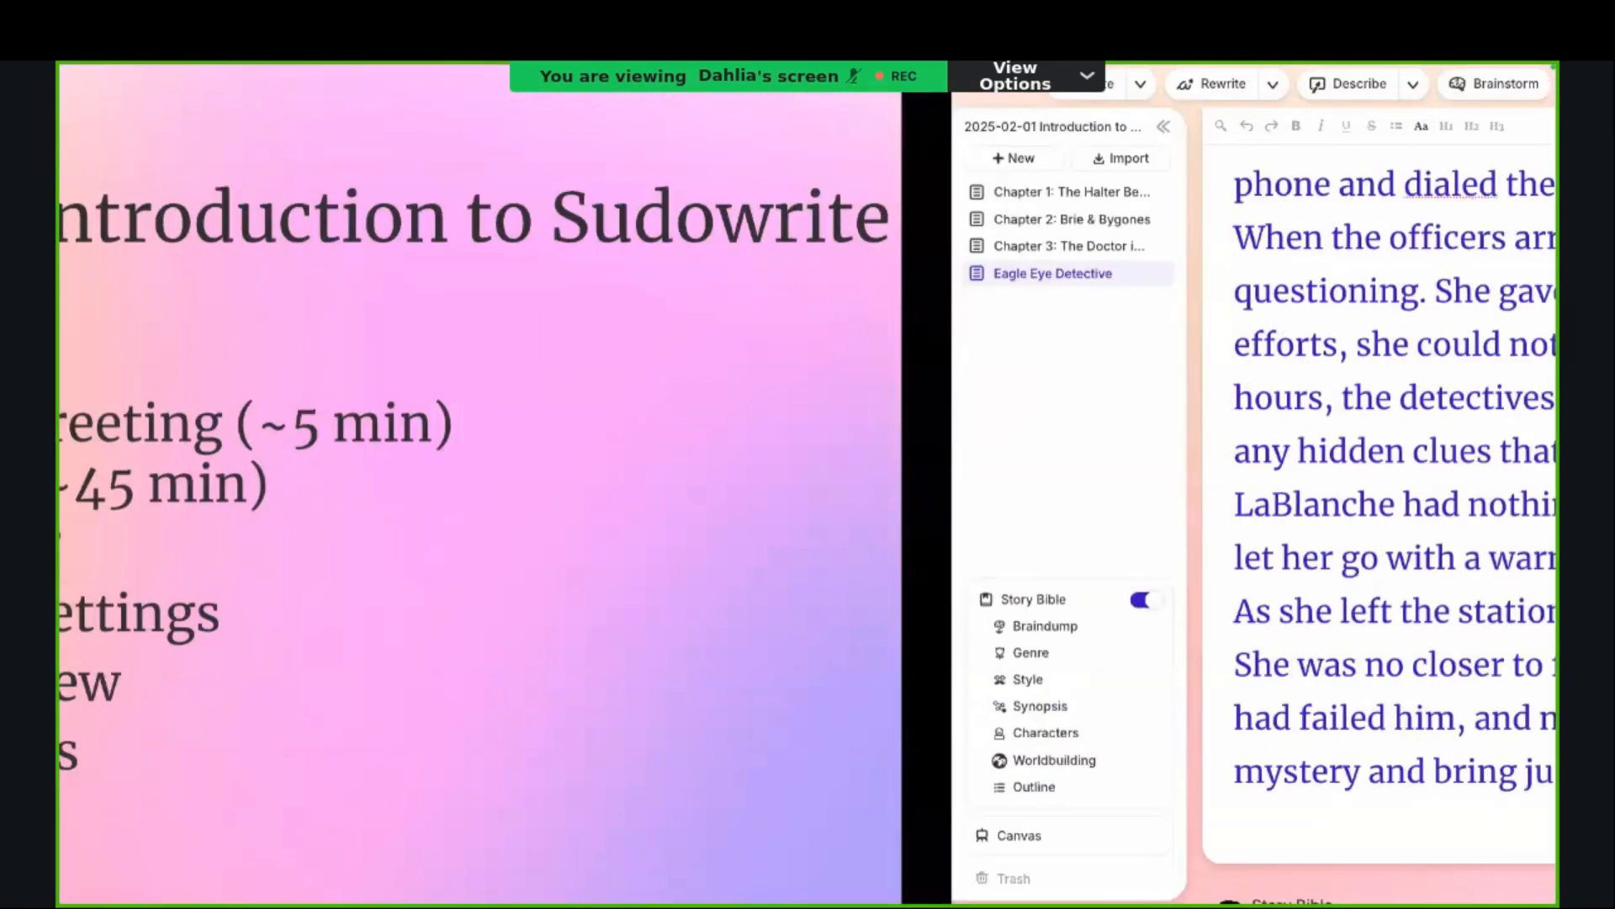